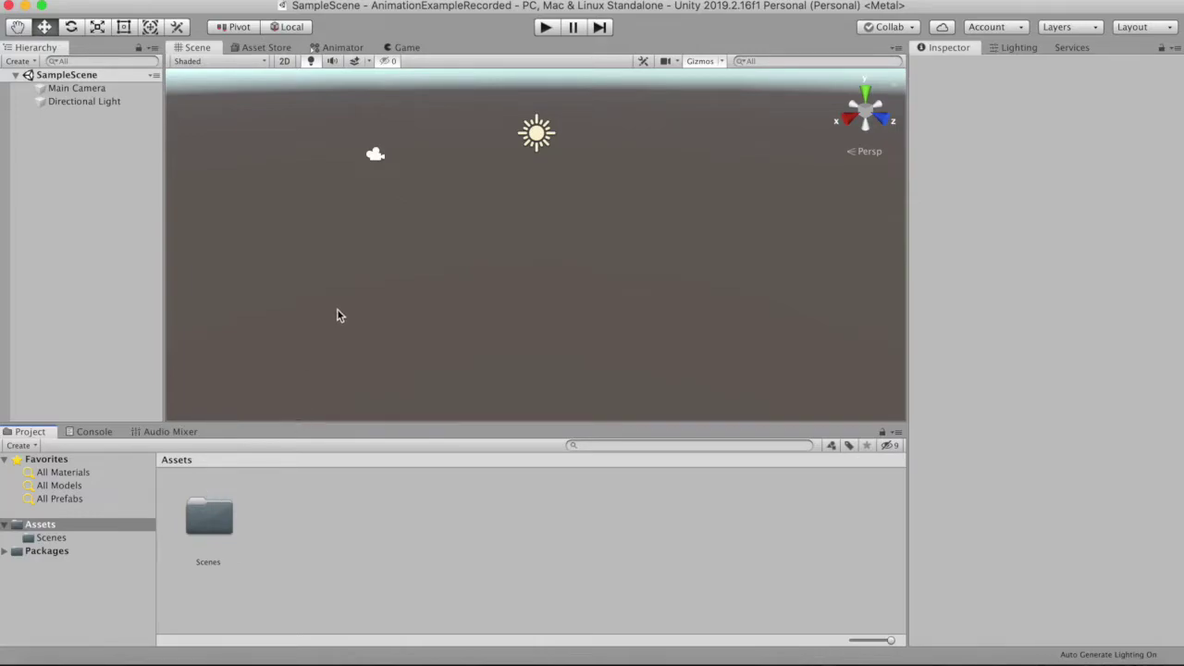
Open the Animator panel from Window > Animation > Animator and bring its tab forward beside Scene
click(375, 0)
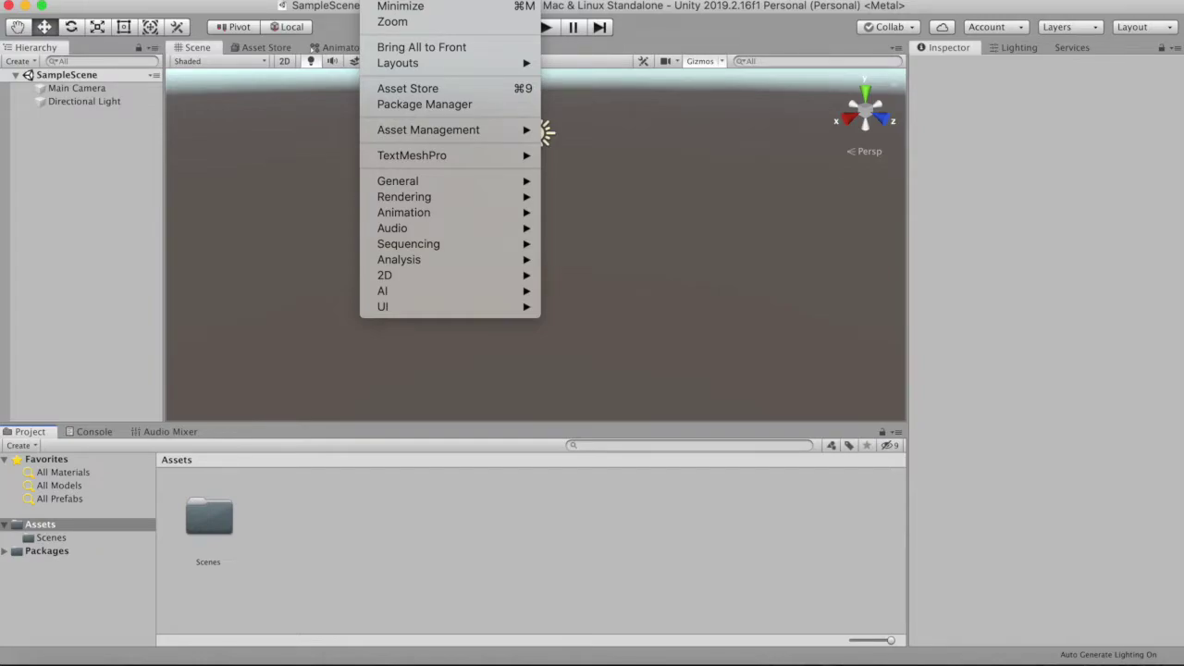
mouse_move(403, 214)
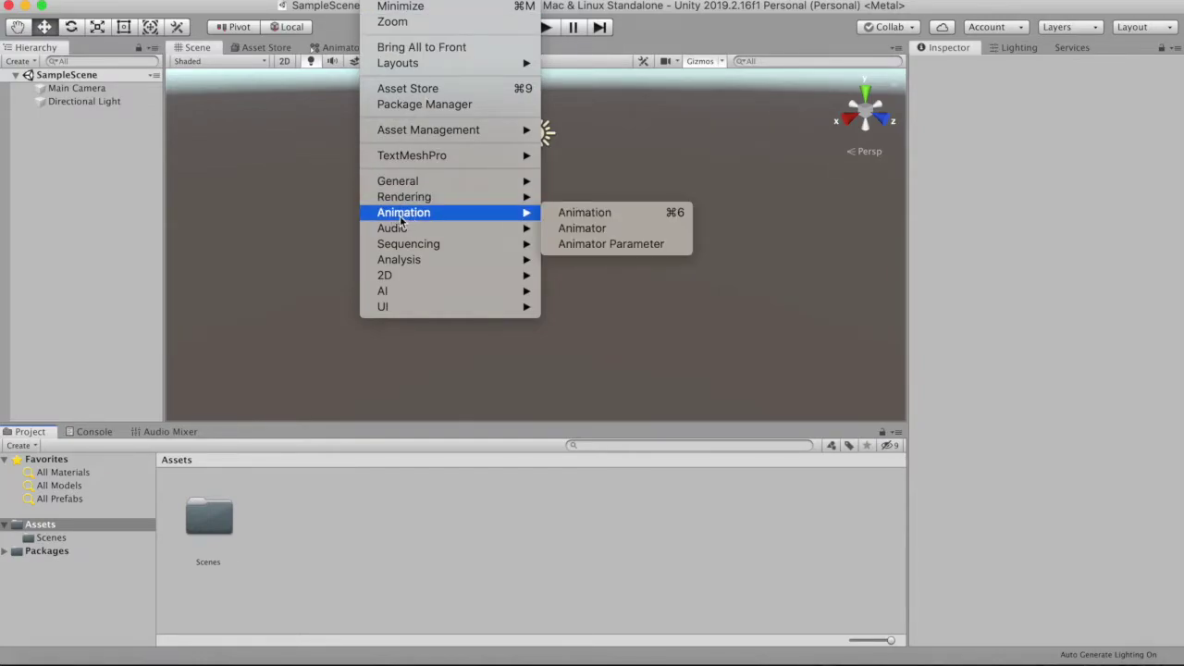
click(613, 231)
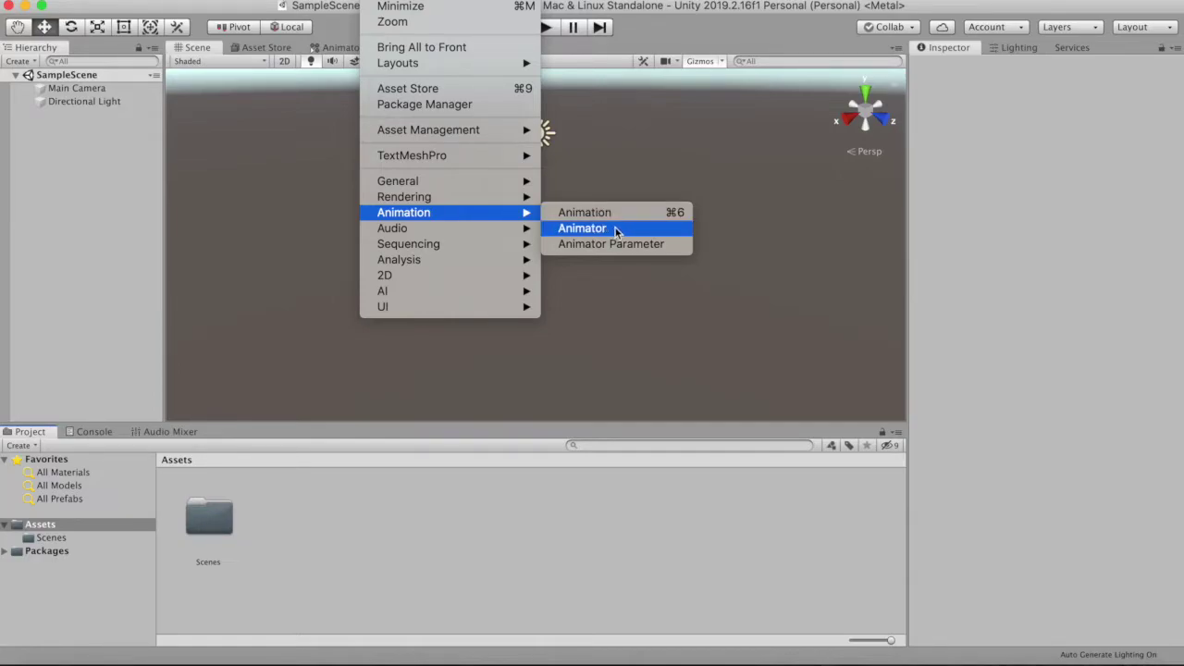
click(497, 508)
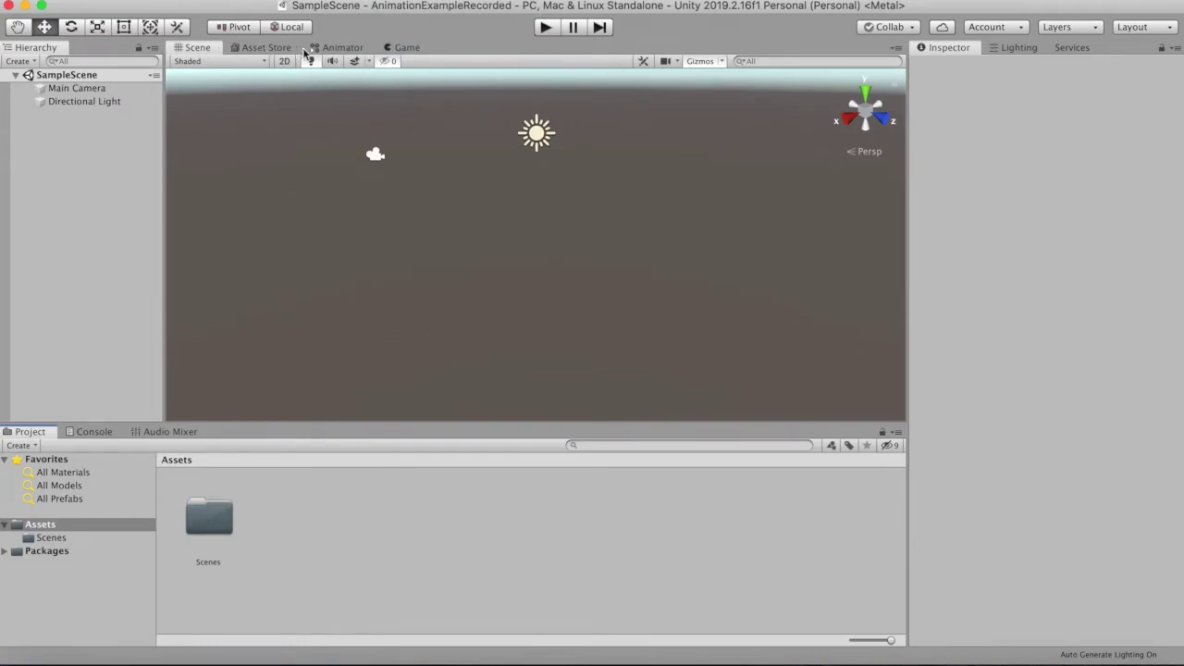
click(325, 48)
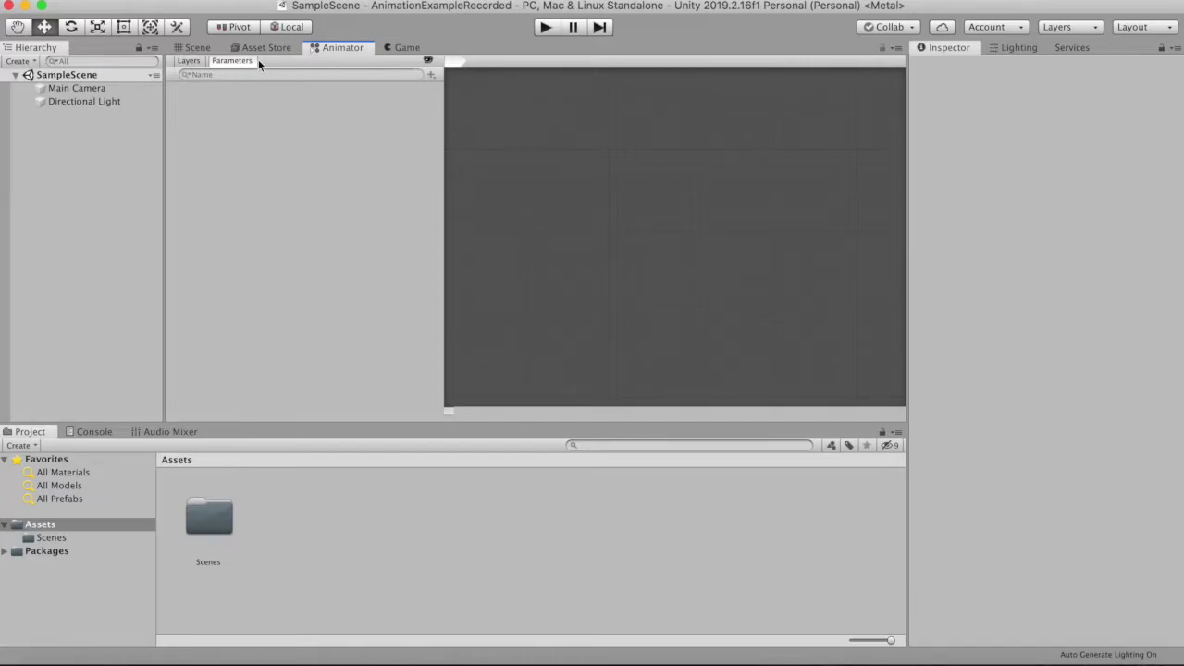
click(370, 1)
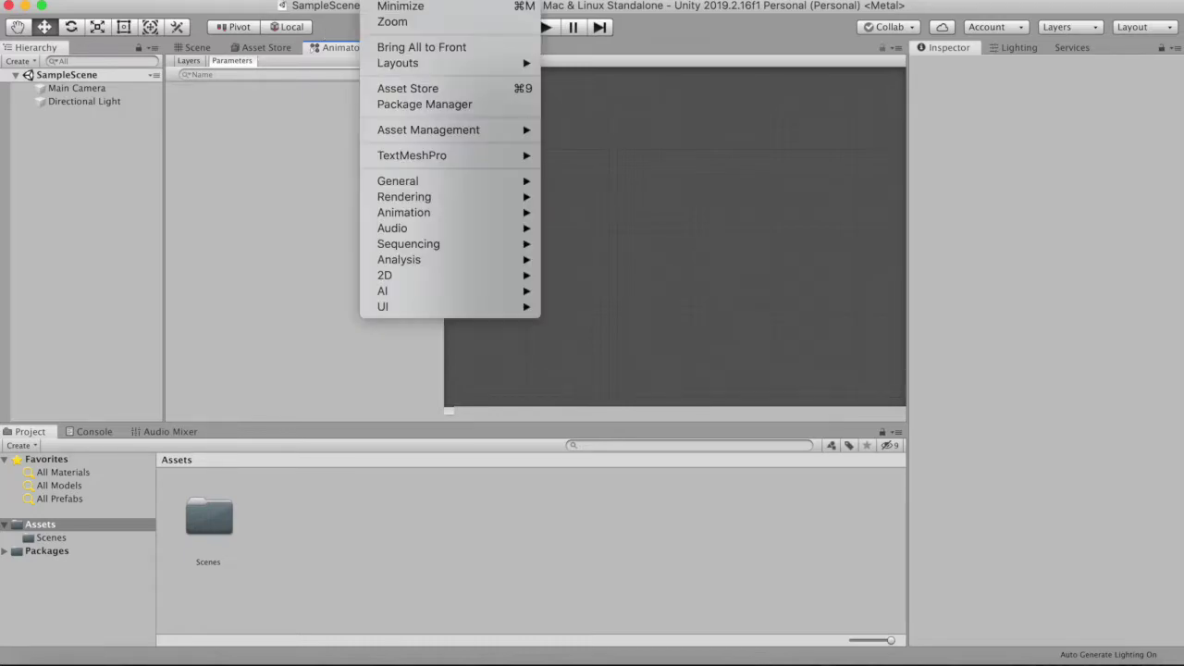
Open the floating Animation window, move it around, then close it and show the Scene view
mouse_move(427, 228)
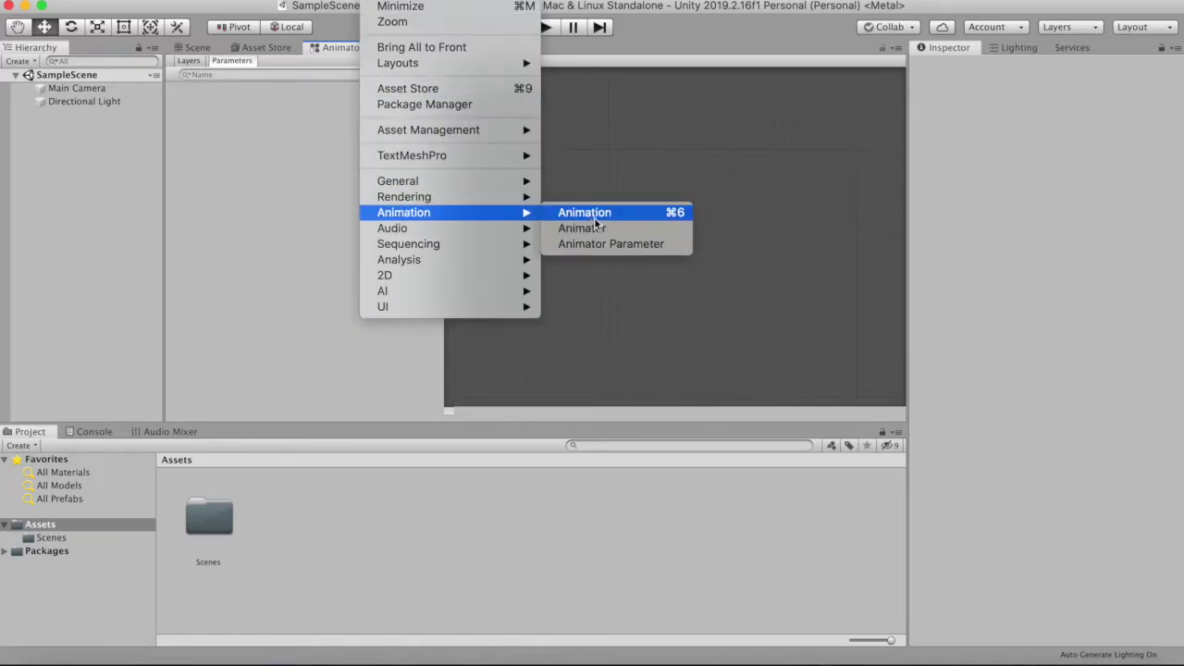
click(594, 217)
drag(617, 125, 565, 131)
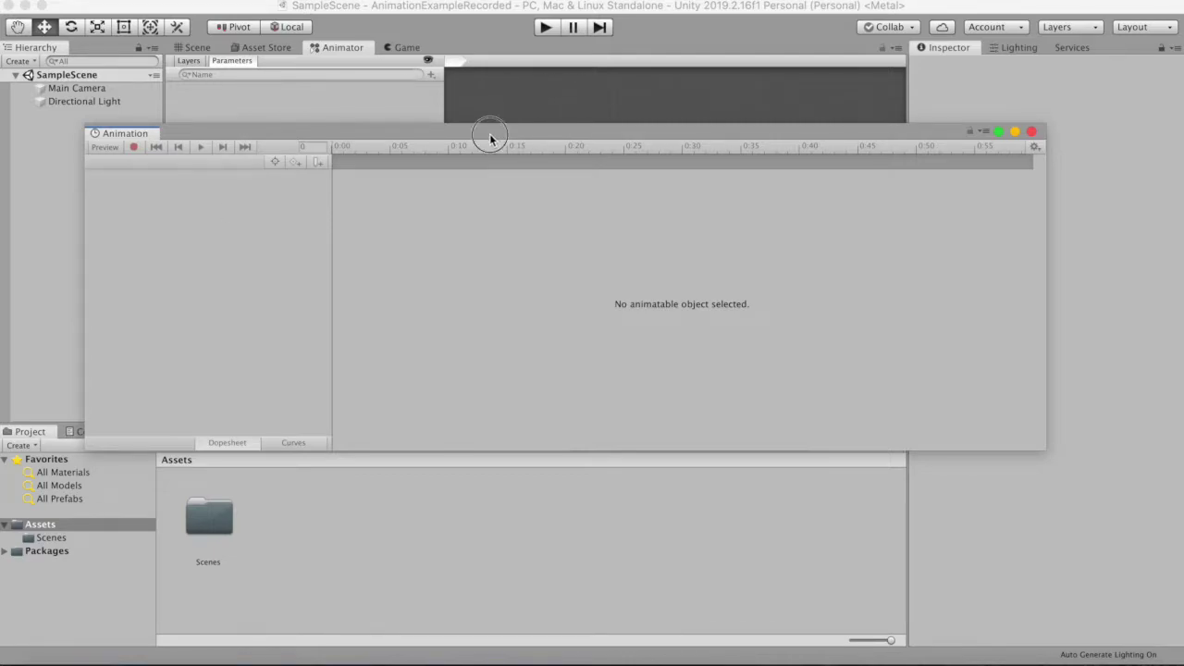
drag(490, 137, 560, 243)
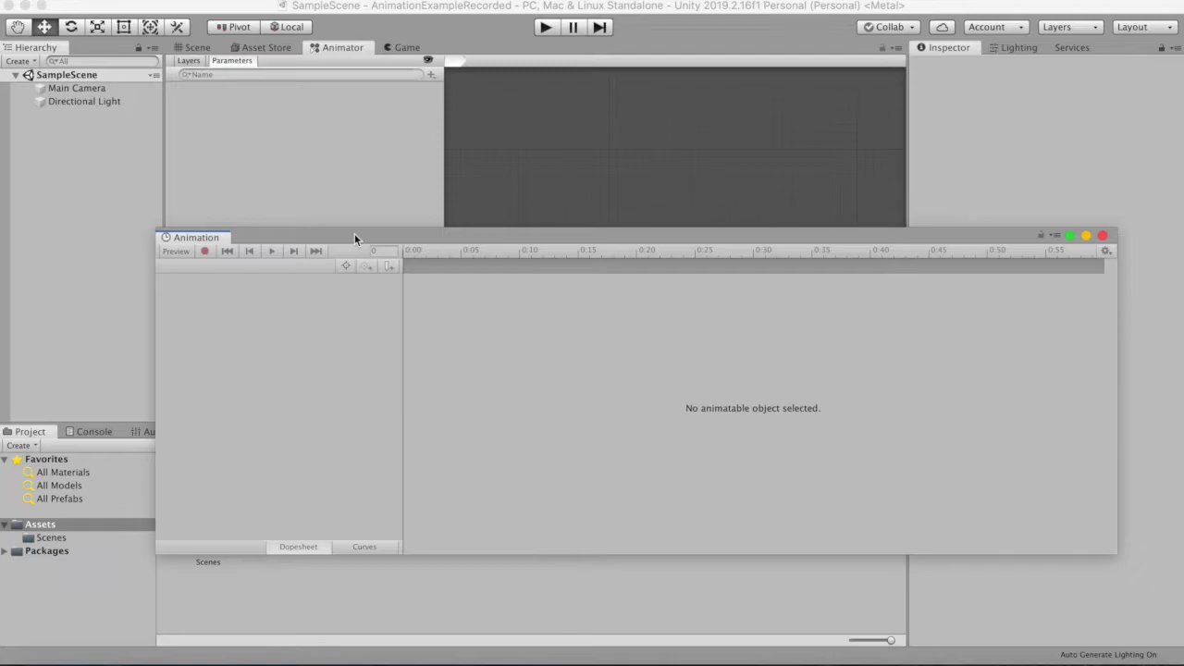
drag(354, 233, 404, 211)
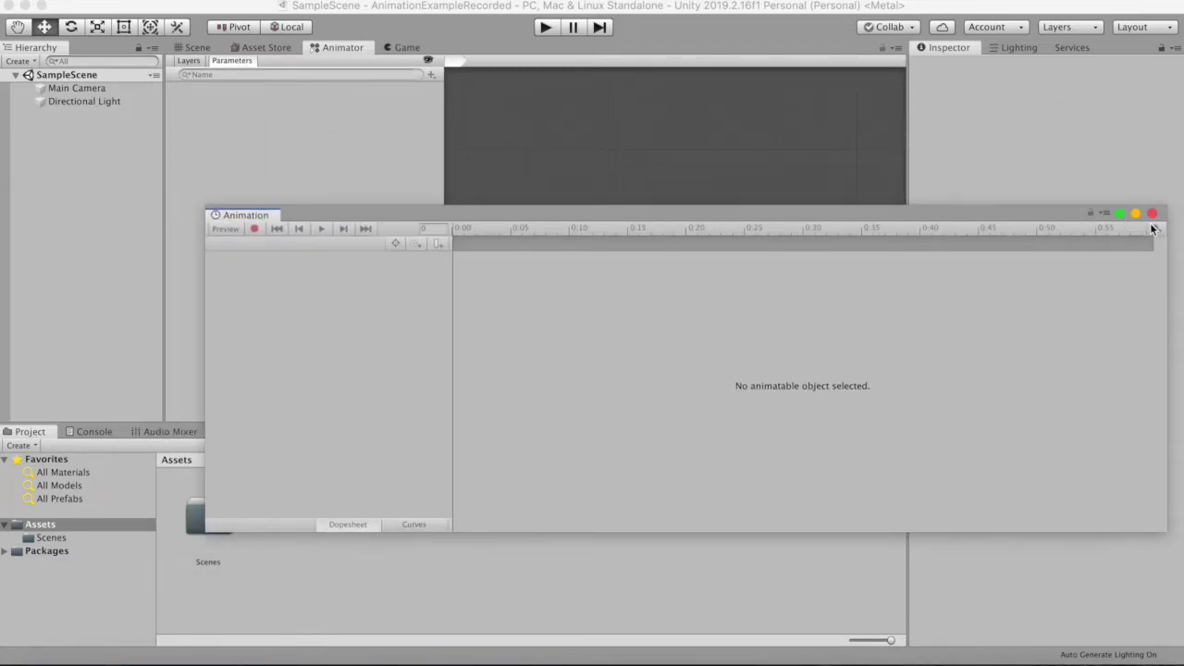
click(1152, 215)
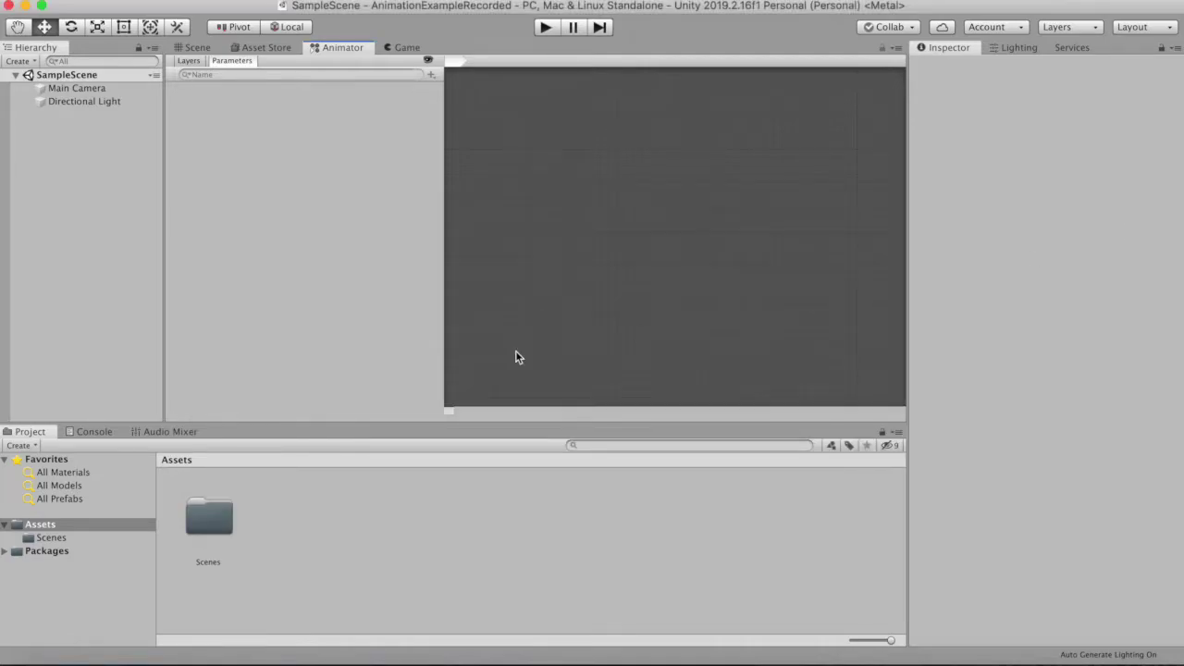
click(201, 48)
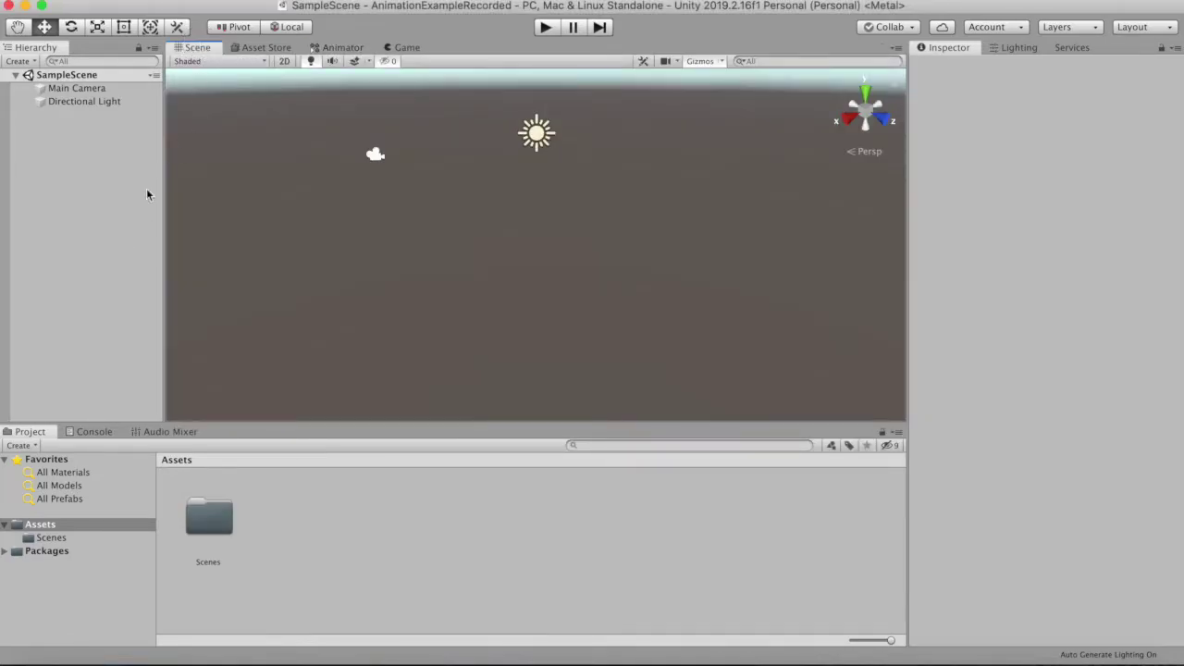
Remove the Sphere that was accidentally added to the scene
right_click(93, 155)
mouse_move(171, 318)
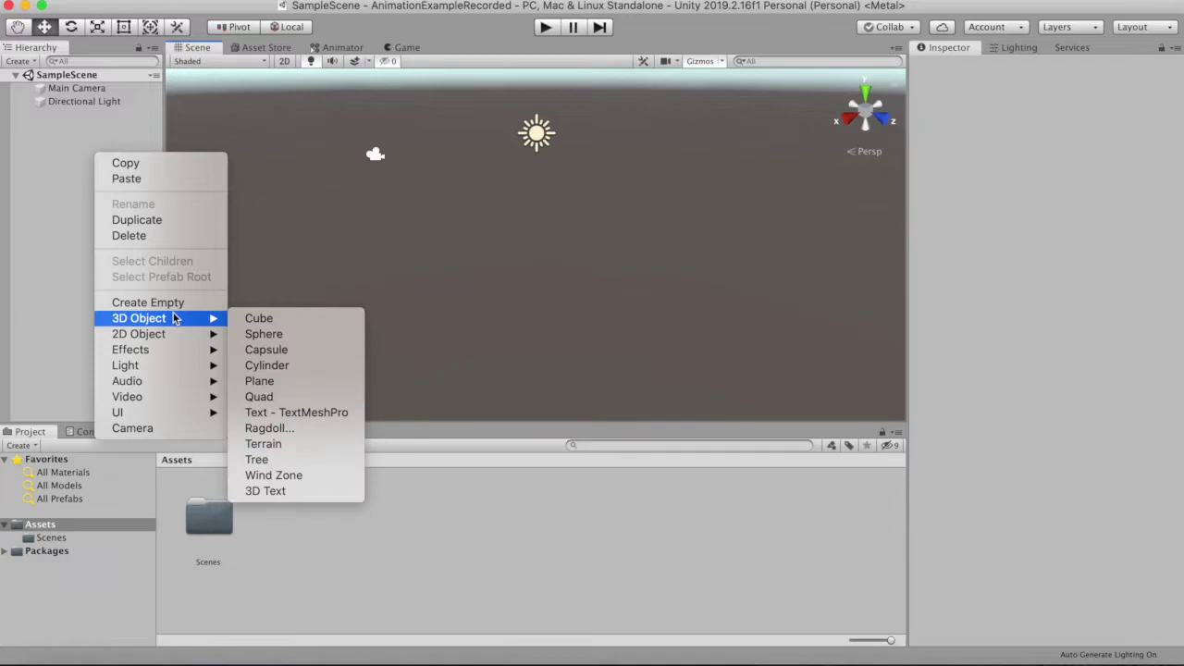
key(Escape)
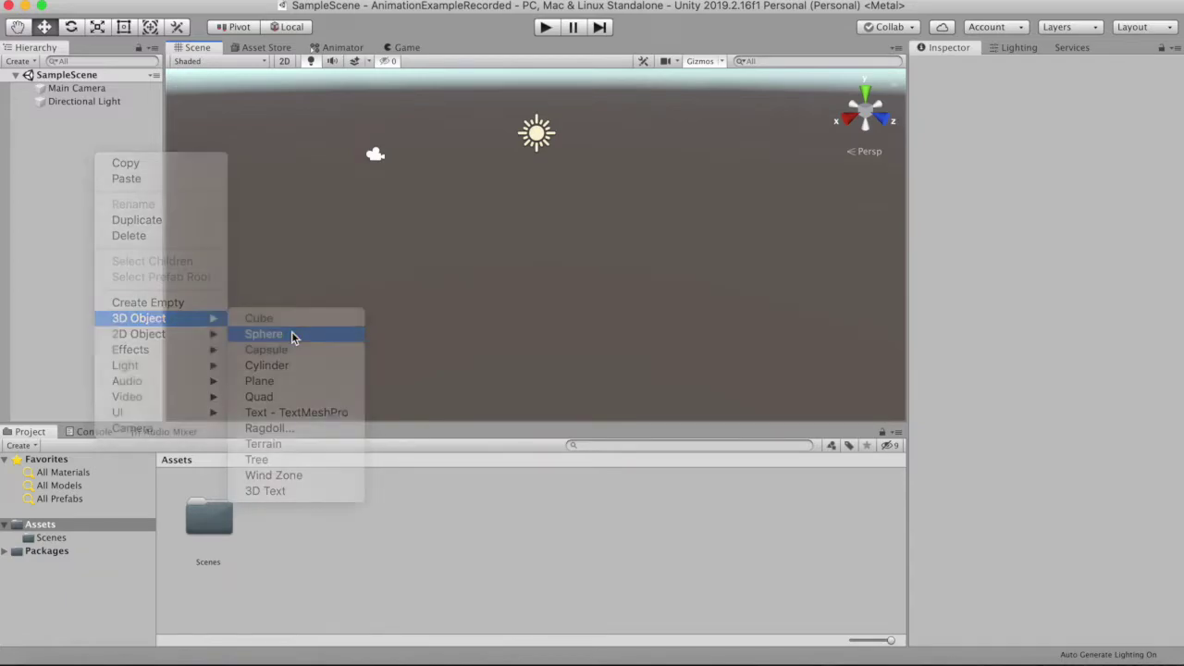
click(69, 133)
click(61, 119)
key(super+BackSpace)
Add a 3D Capsule at the origin and check it through the Main Camera
right_click(80, 180)
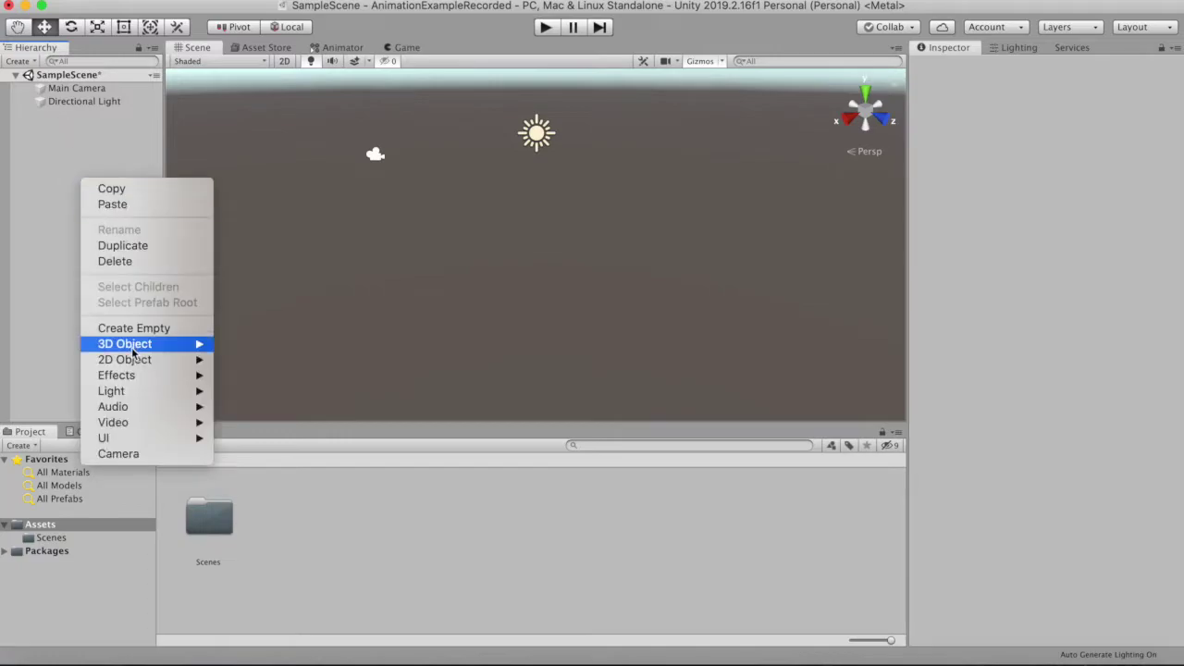
mouse_move(134, 348)
click(298, 375)
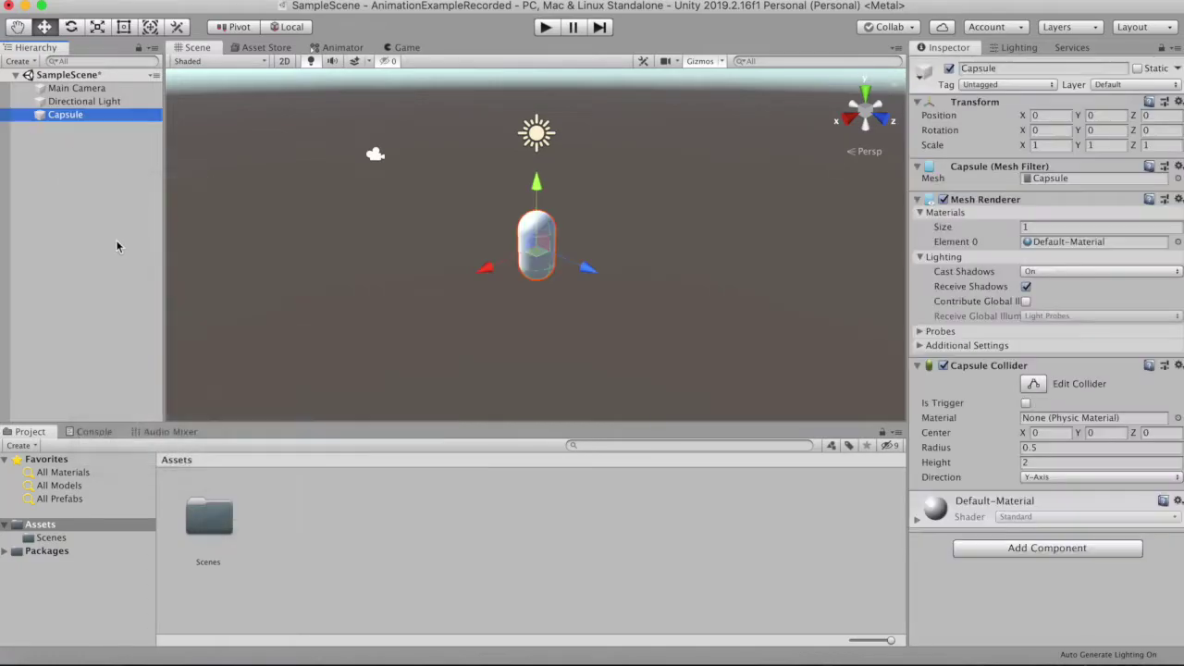
click(571, 240)
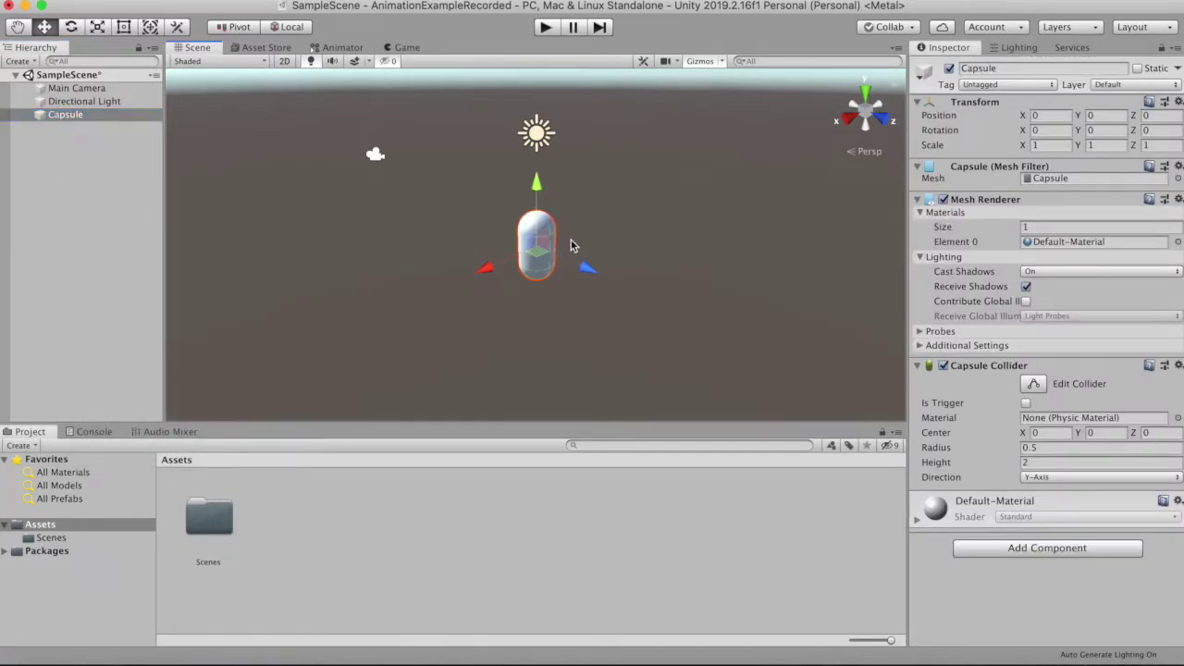
click(374, 156)
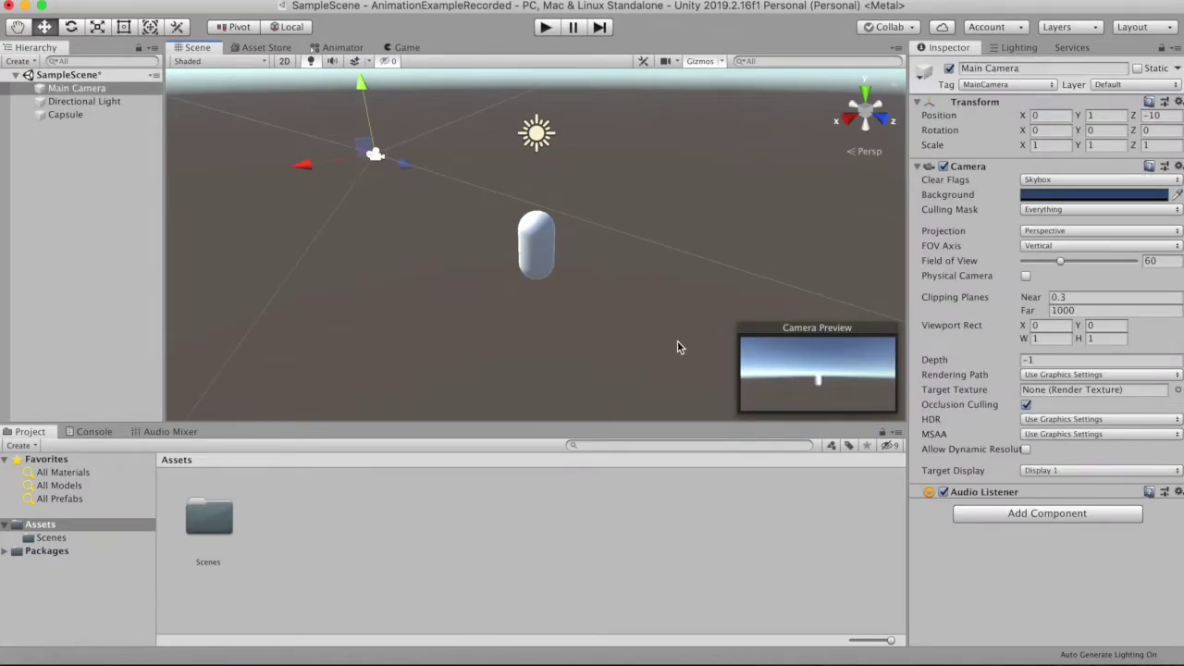
click(548, 263)
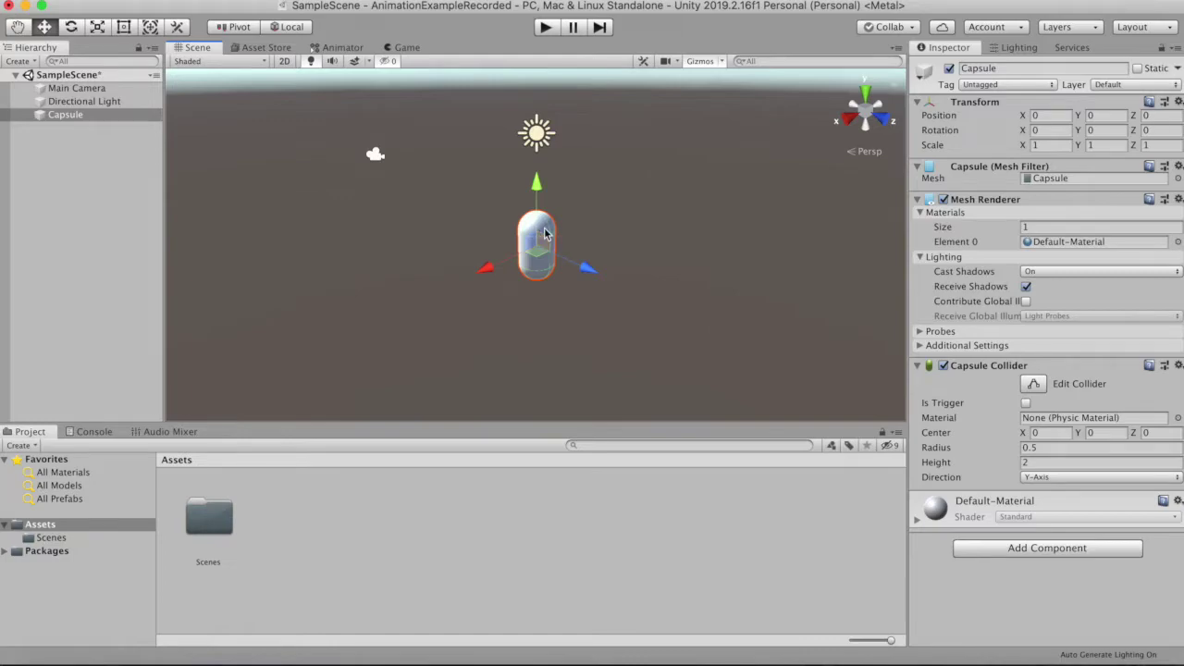
Scale the Capsule uniformly to about 2.4867 and preview it from the Main Camera
key(r)
drag(539, 248, 467, 127)
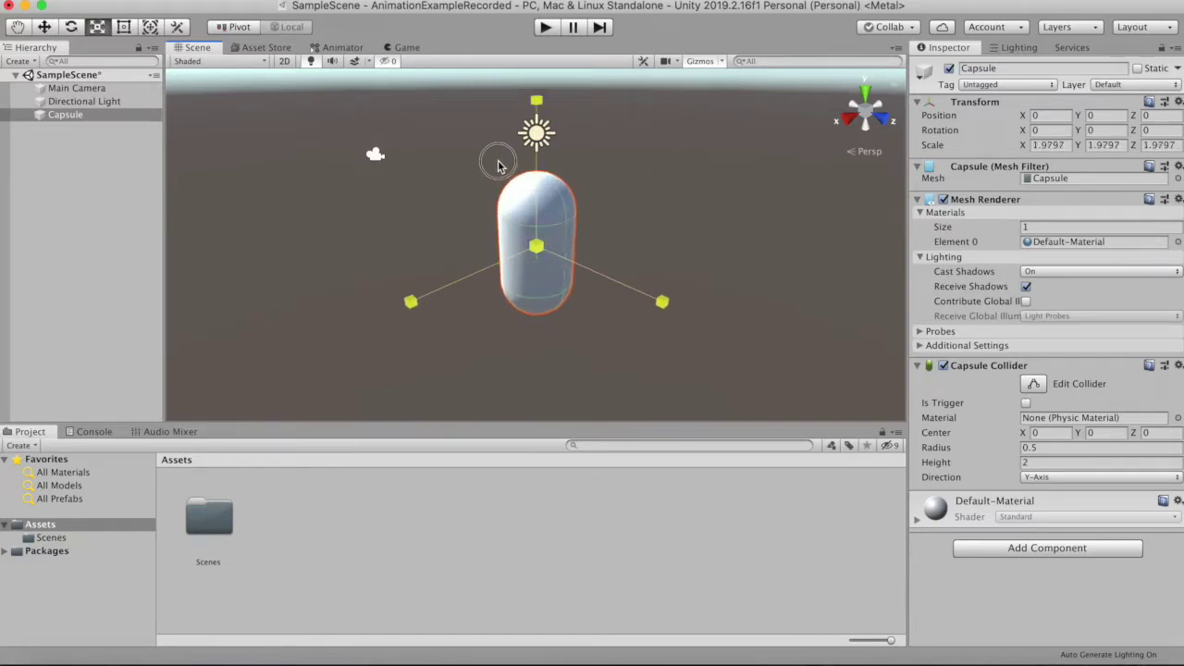
click(93, 89)
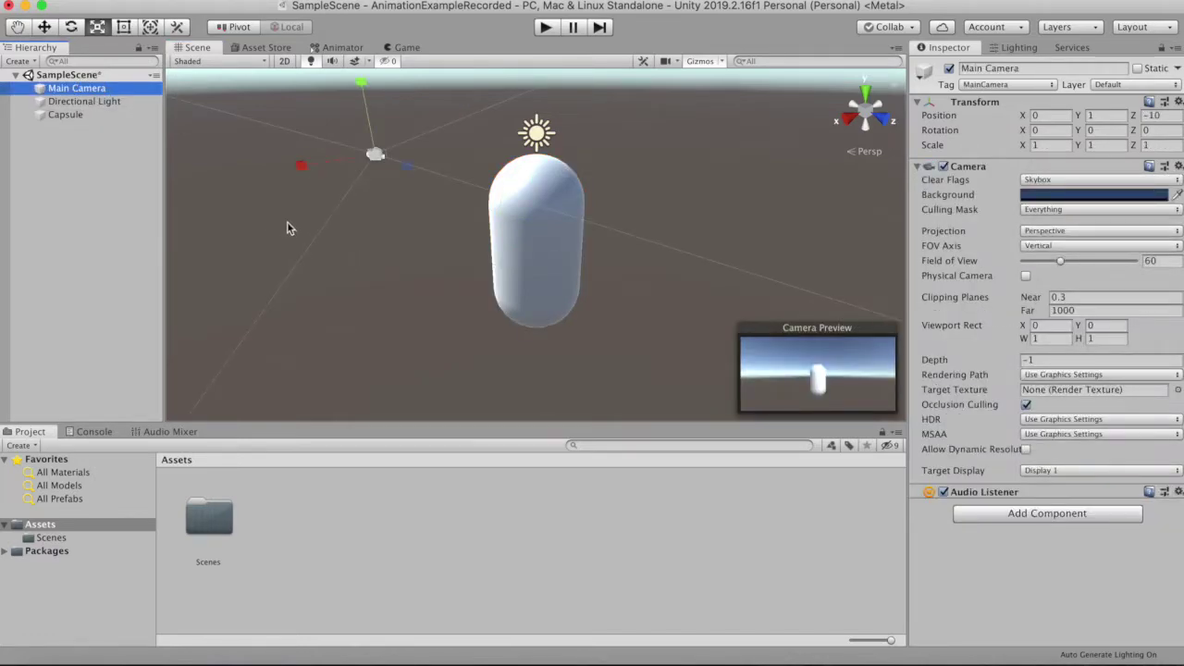
click(286, 222)
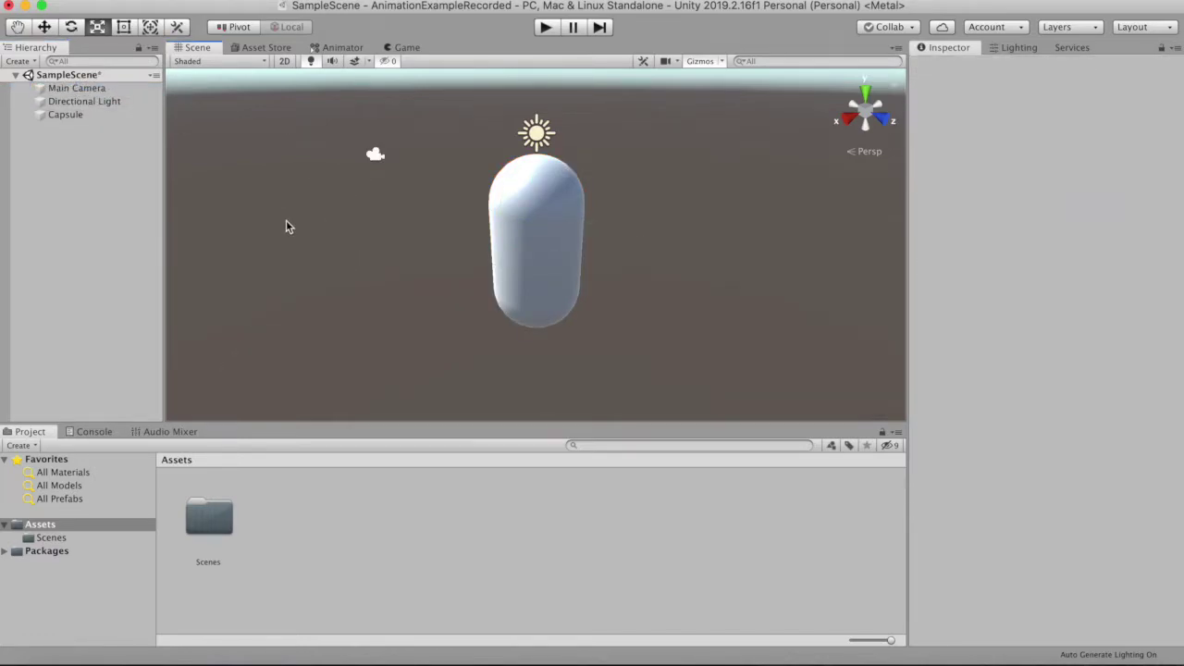
click(569, 275)
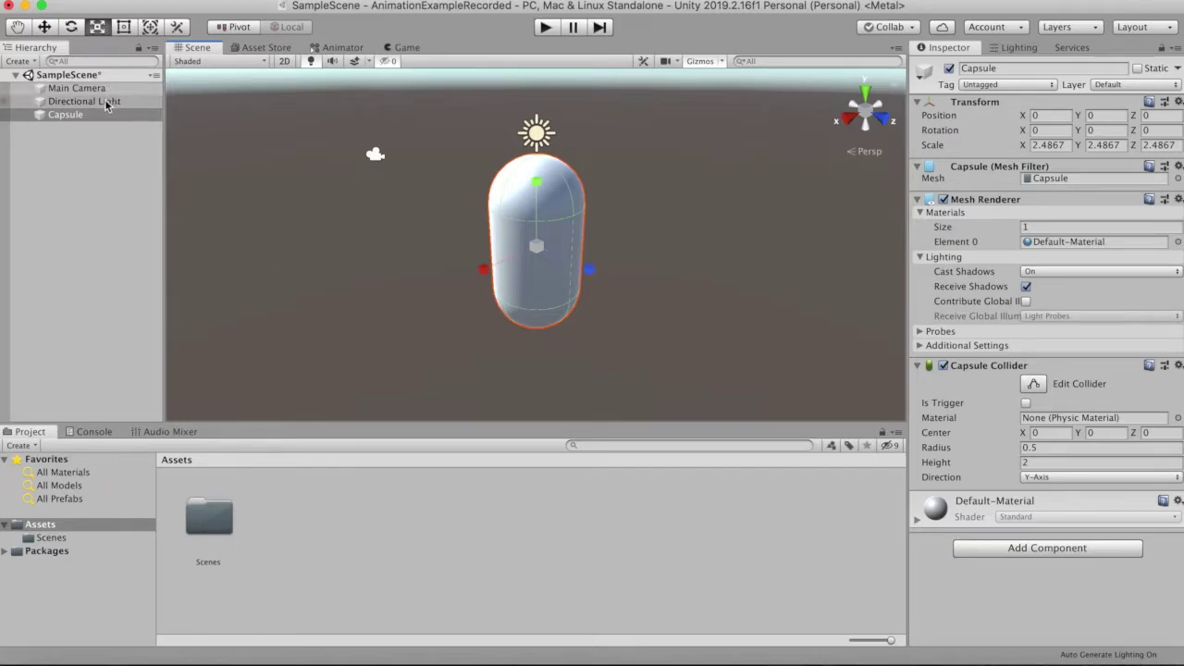
Try tilting the Capsule around Z, undo the rotation back to 0, and reselect it
key(e)
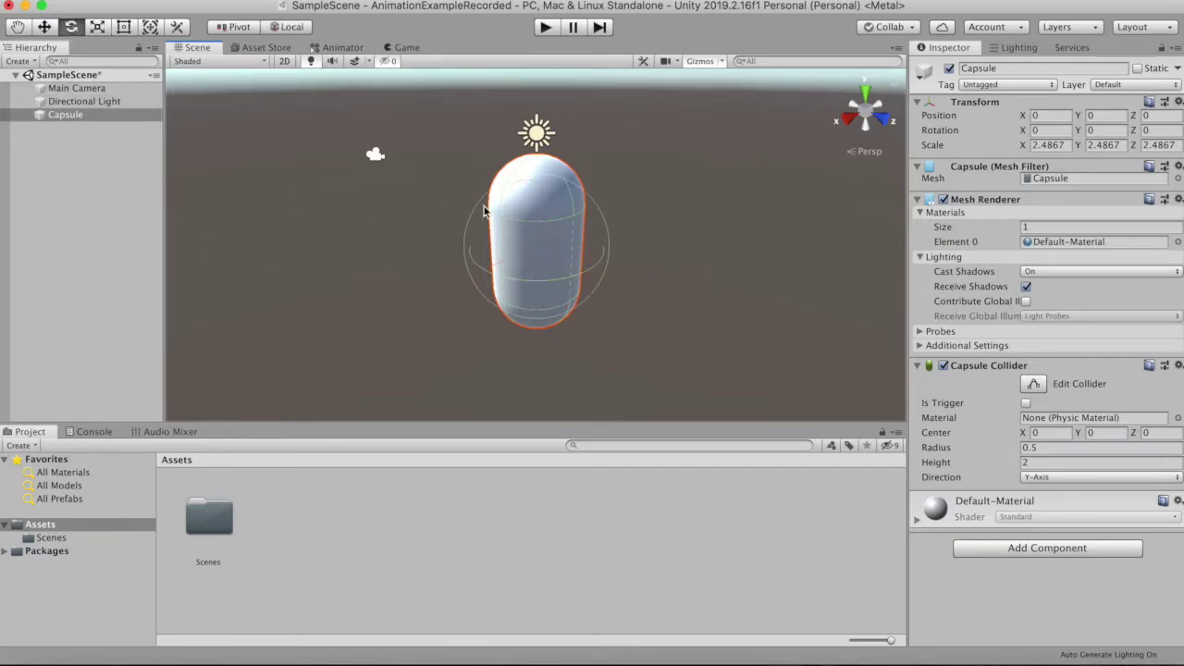
mouse_move(494, 229)
mouse_down()
mouse_move(569, 102)
mouse_move(735, 64)
mouse_move(422, 264)
mouse_move(379, 402)
mouse_move(494, 125)
mouse_move(369, 306)
mouse_up()
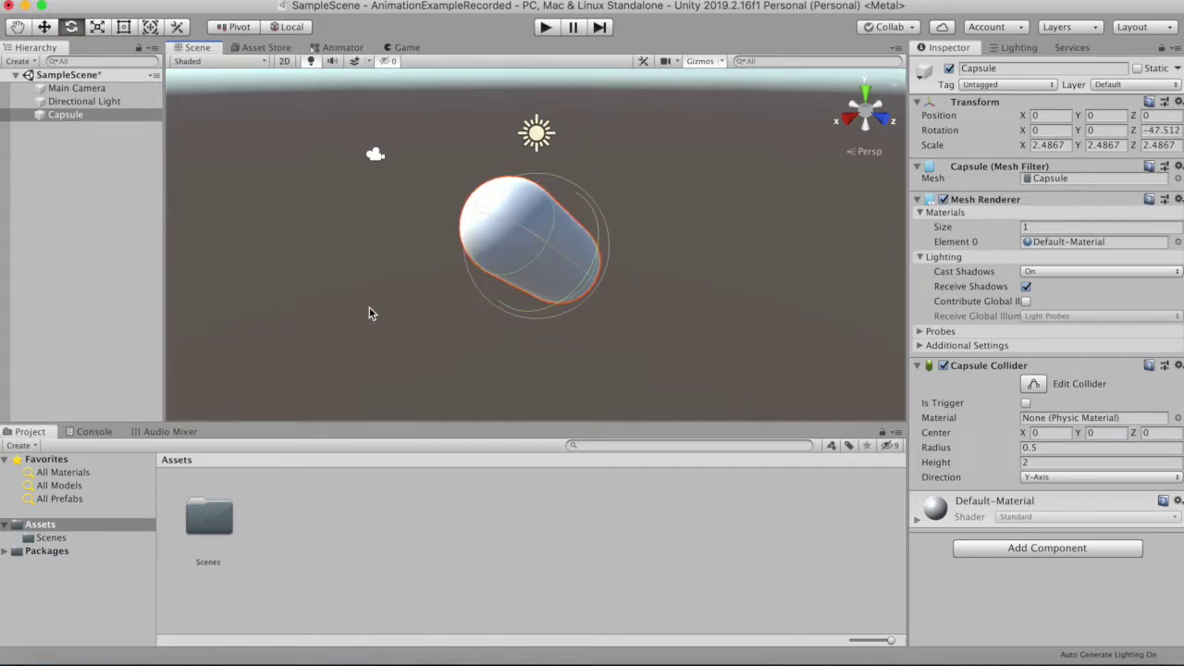
key(ctrl+z)
click(452, 538)
right_click(454, 542)
key(Escape)
click(531, 194)
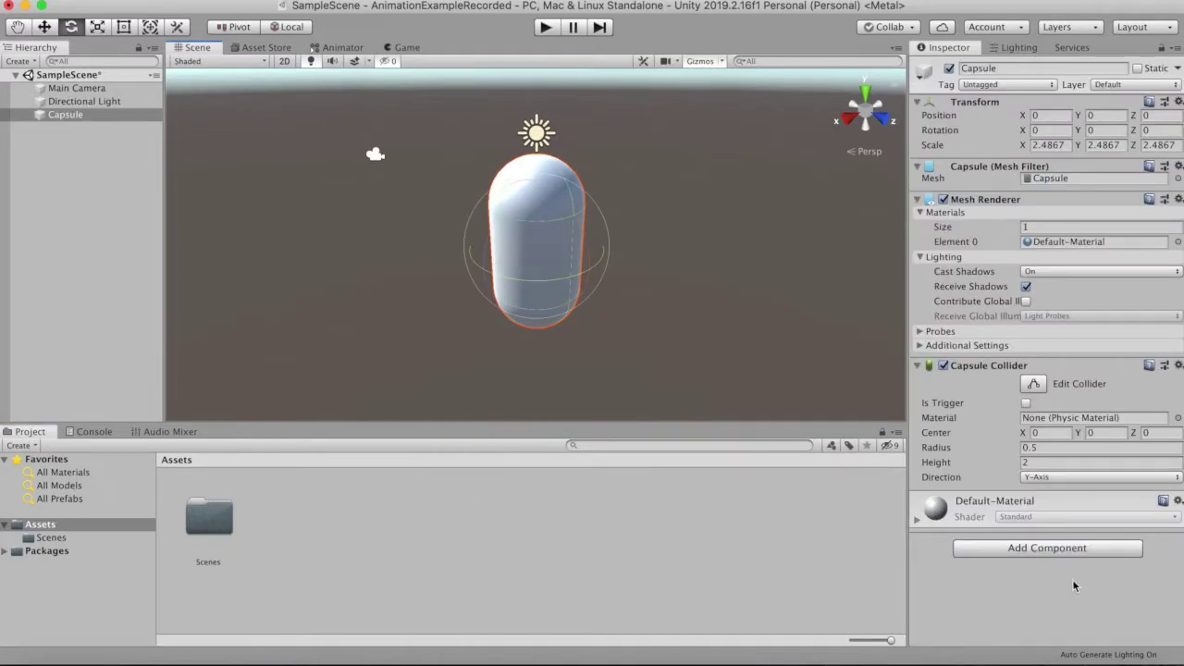
Create and attach a new CapsuleCode script via Add Component, then open it in Visual Studio
click(1051, 545)
text(Cap)
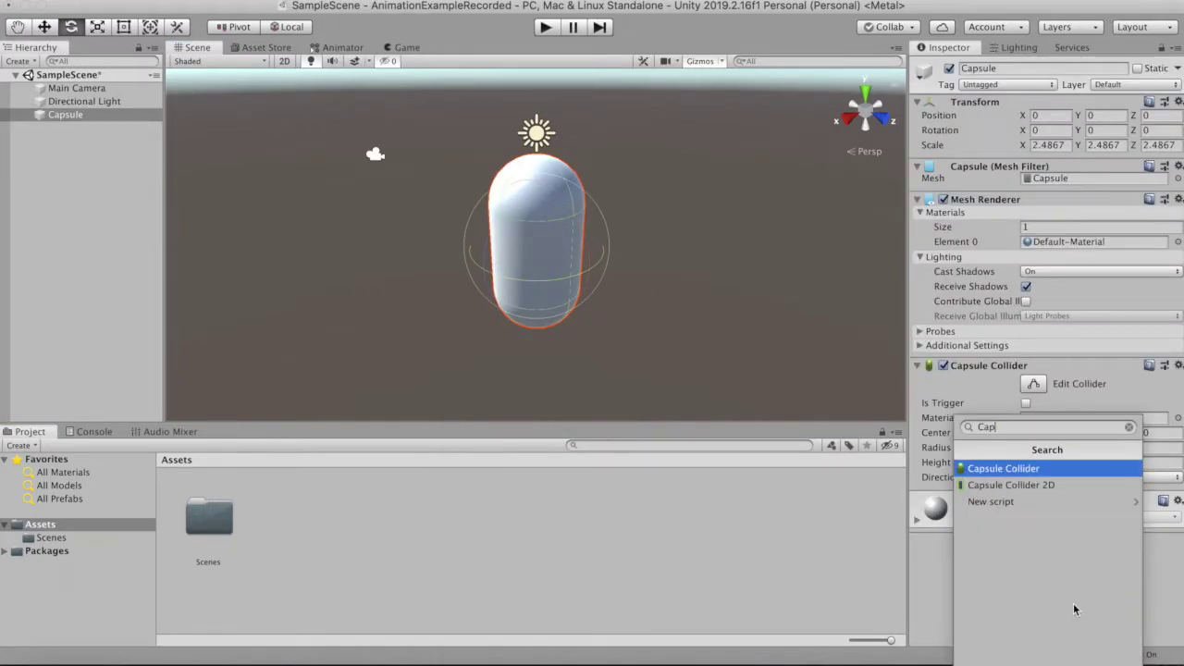
text(suleCode)
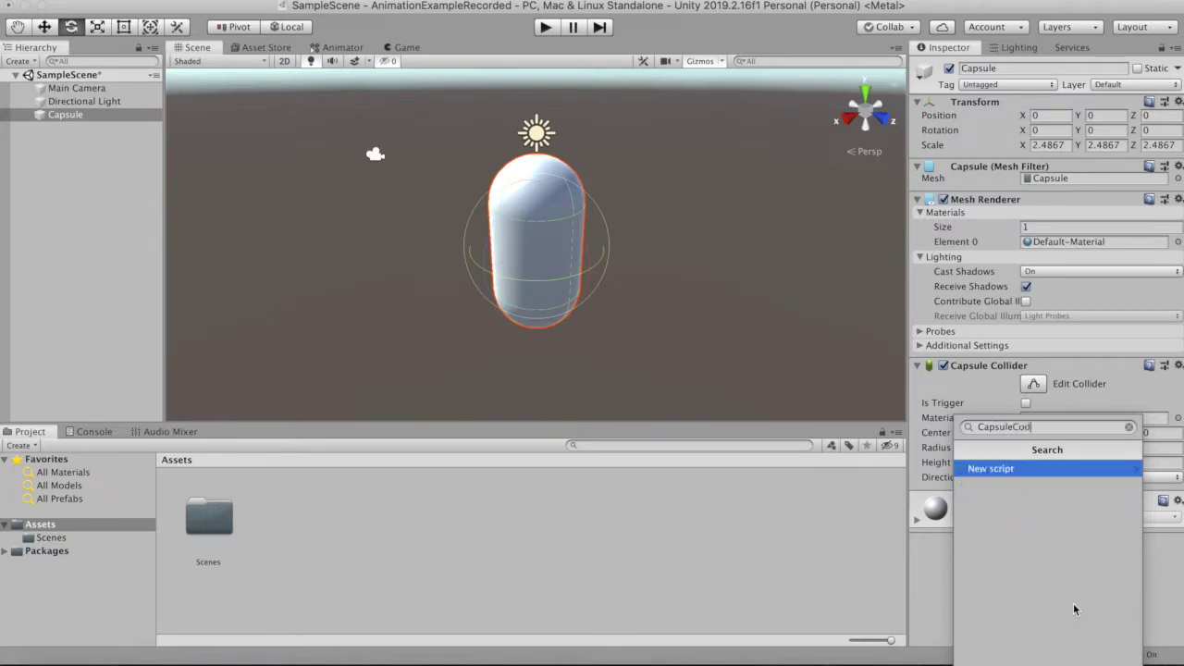
key(Return)
click(1046, 657)
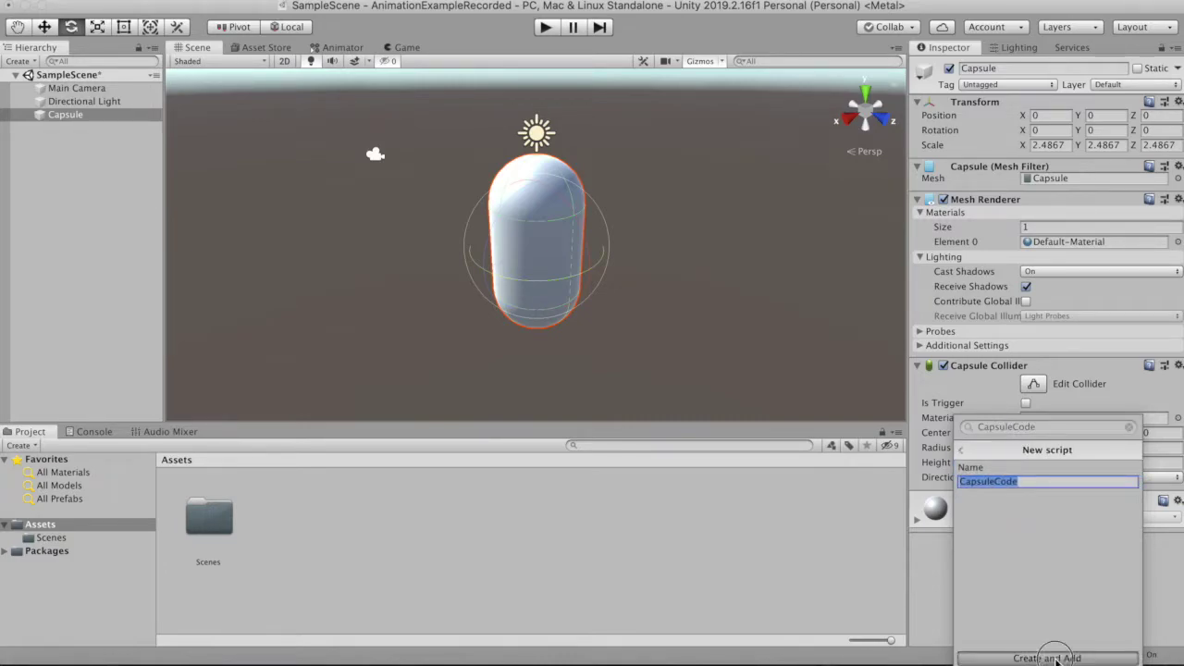
double_click(217, 509)
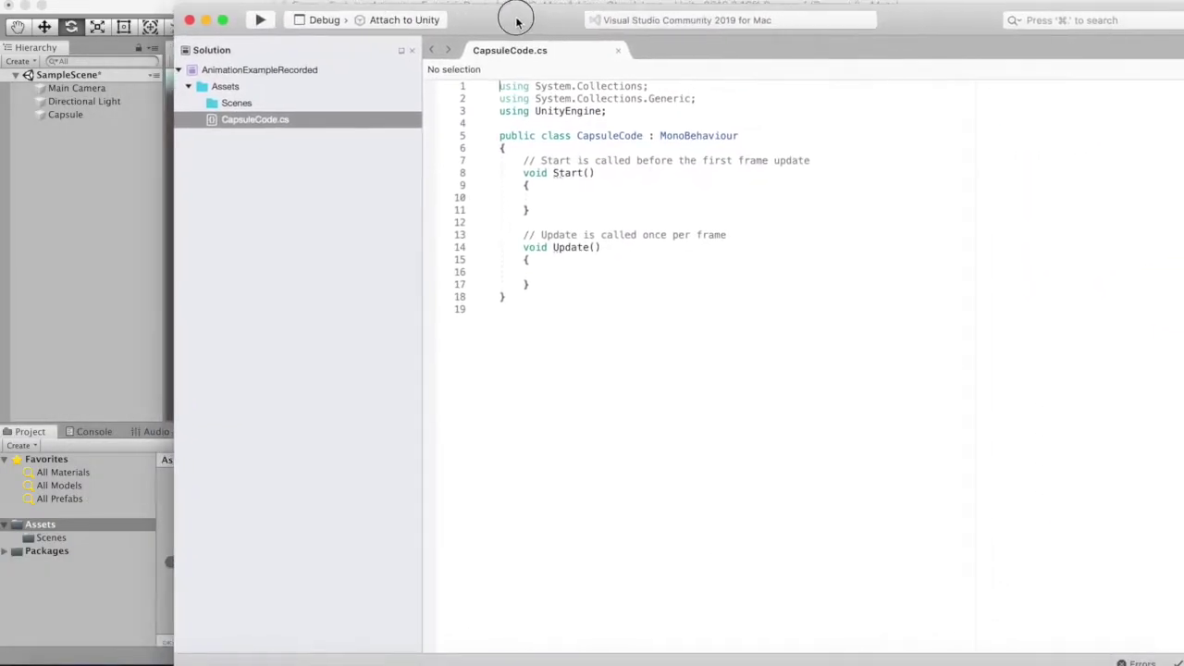
Inside Update(), start a transform.Rotate(new Vector3(...)) call
click(455, 198)
click(487, 271)
text(trans)
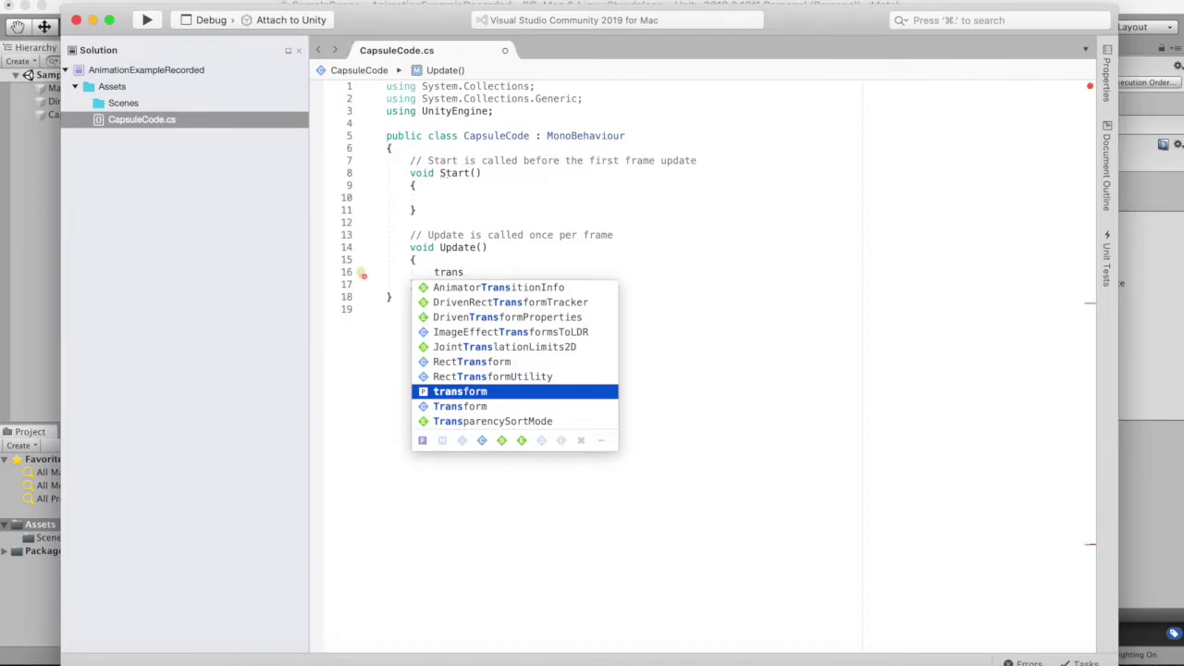
text(form.roto)
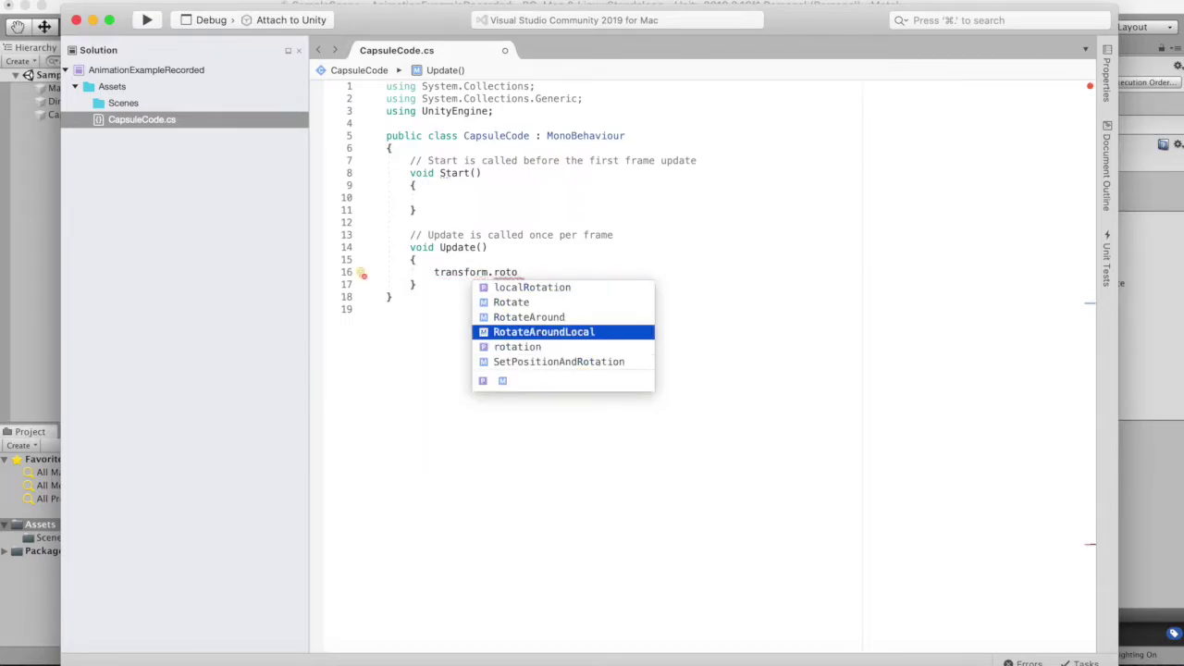
key(Up)
key(Up)
key(Return)
text(()
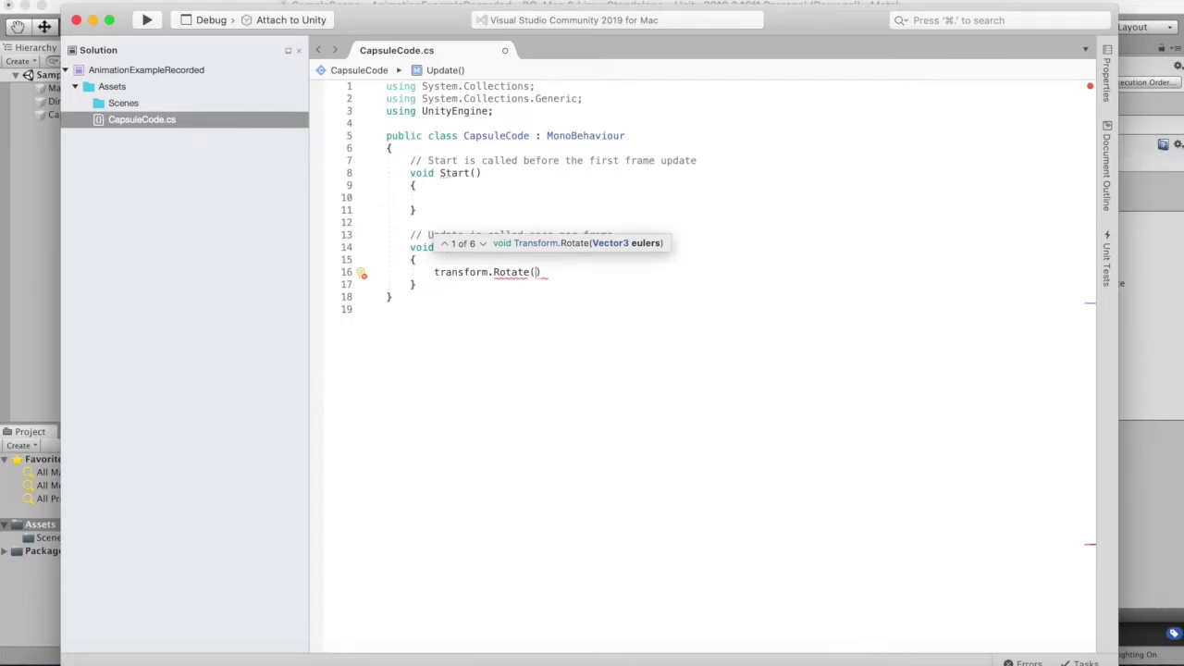
text(new)
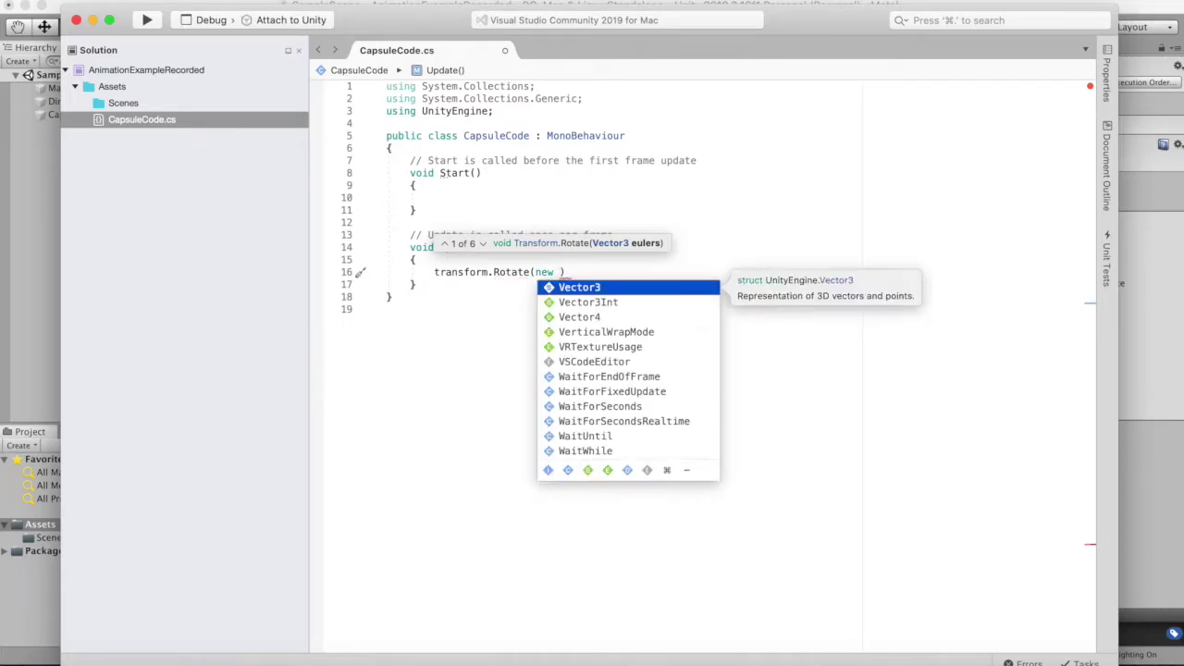
key(Return)
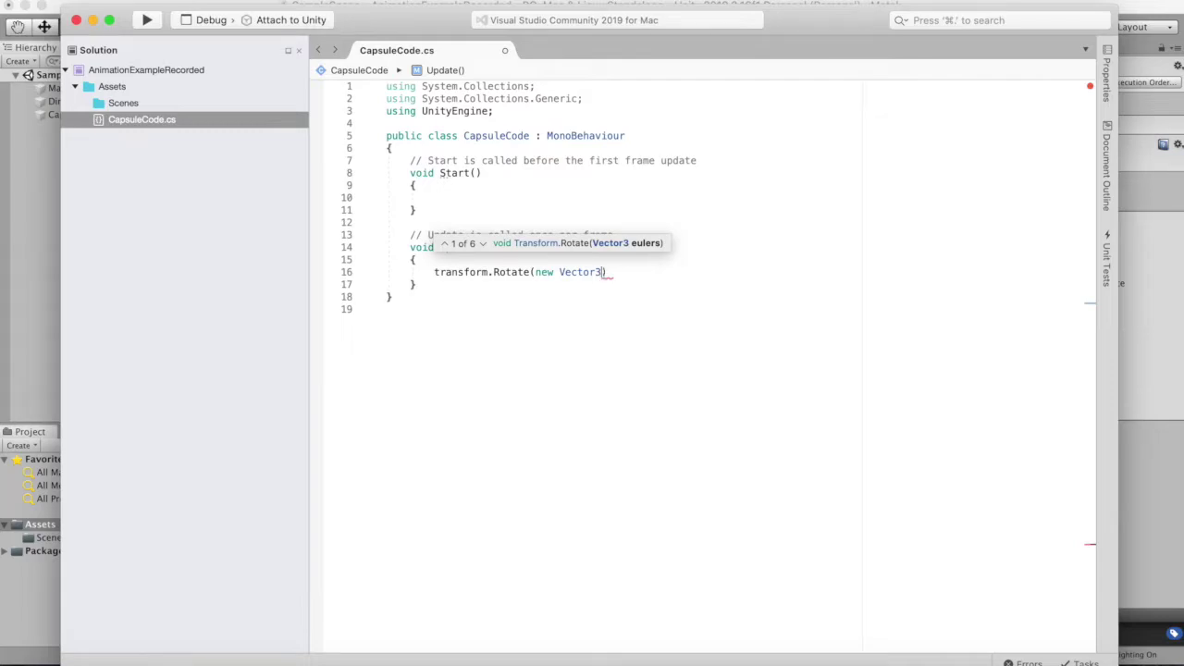
text((0,0)
text(,0,)
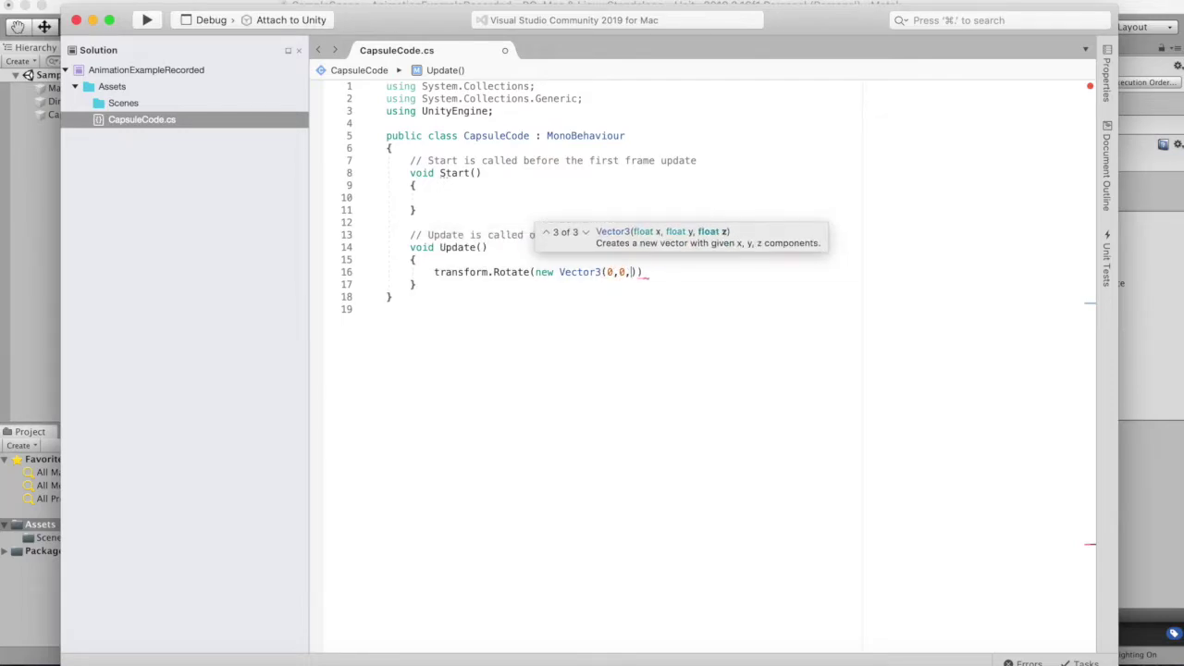
Declare the field 'float angle = 0;' above Start()
click(492, 161)
key(End)
key(Return)
text(float angle = 0)
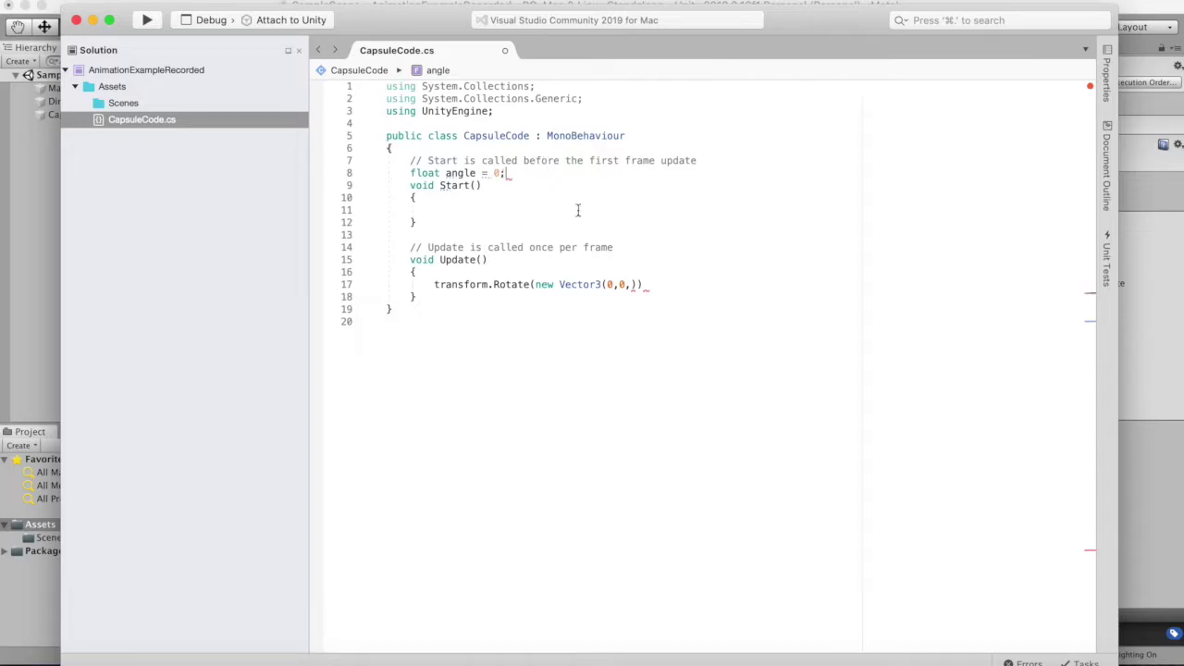
text(;)
Pass angle as the Vector3 z value, add 'angle += 1', and save the script
click(629, 284)
text(an)
key(Return)
text(;)
key(Return)
text(angle += 1)
key(Return)
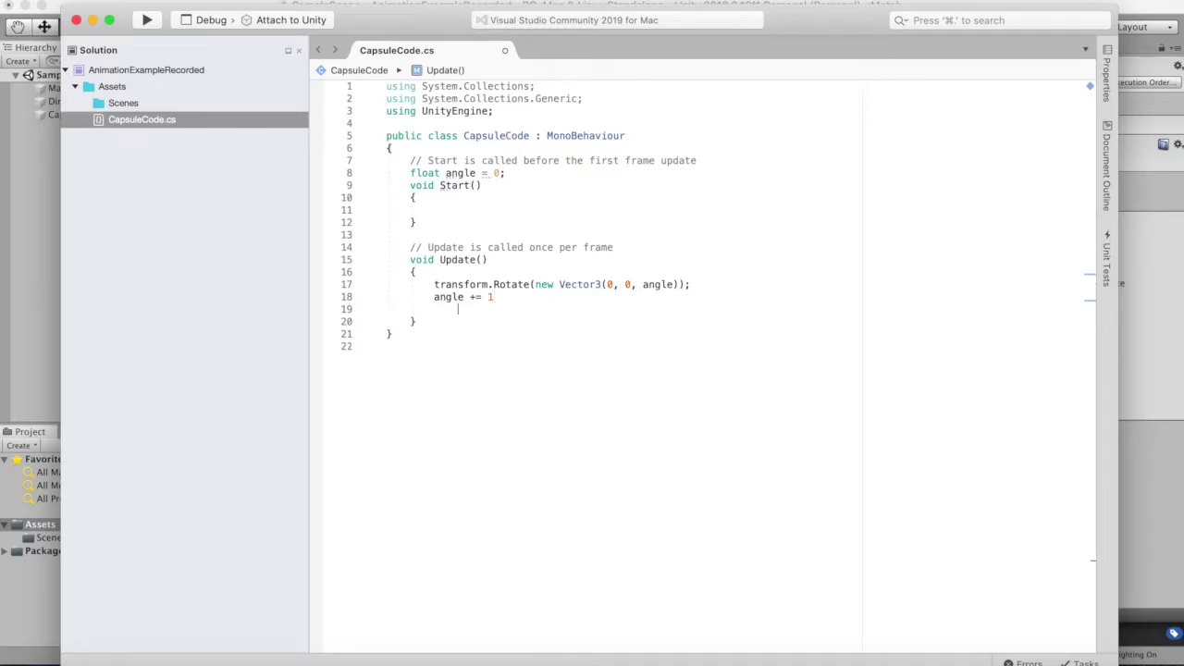
text(;)
key(super+s)
click(45, 290)
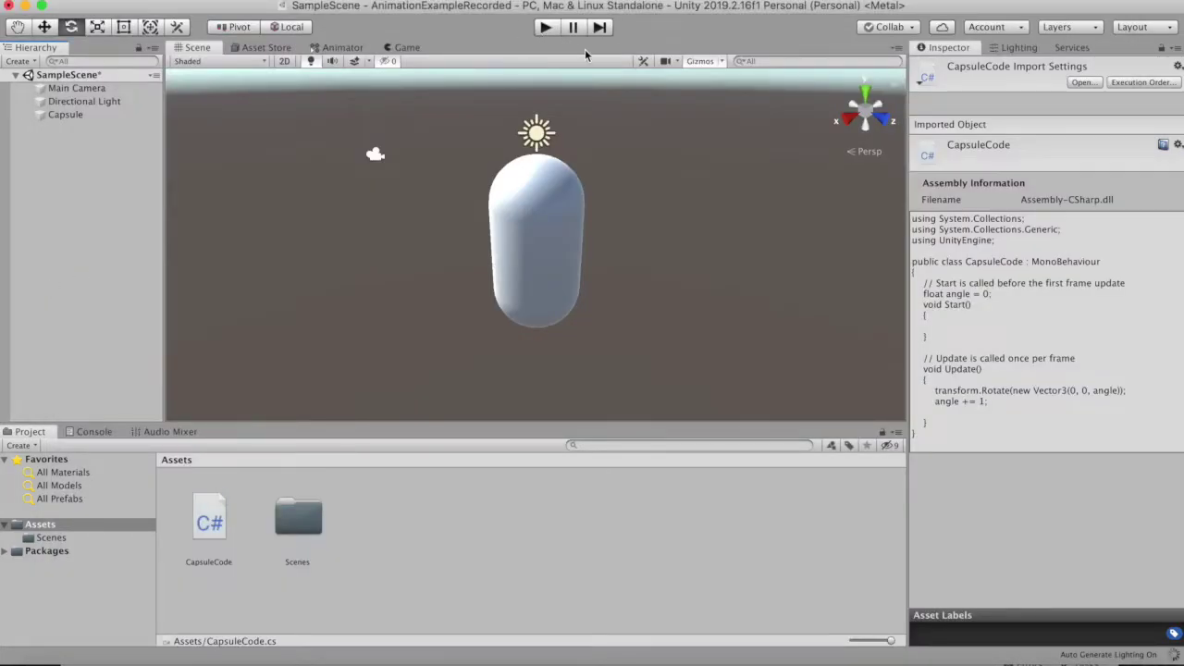
key(super+p)
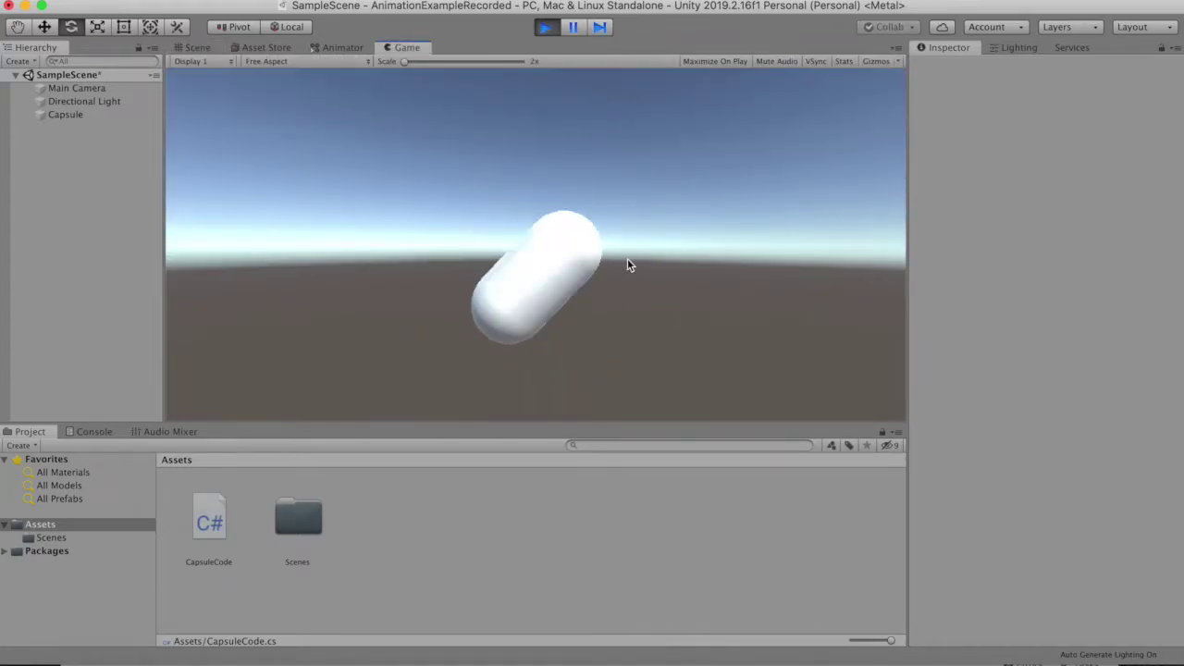
click(546, 29)
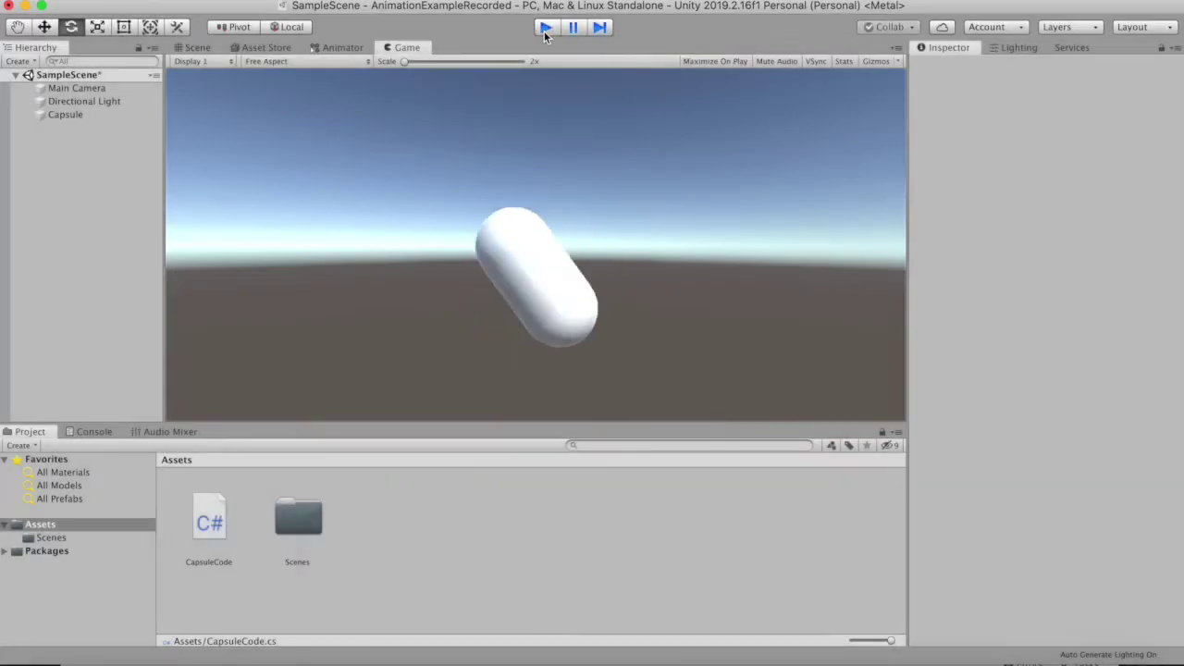
key(super+Tab)
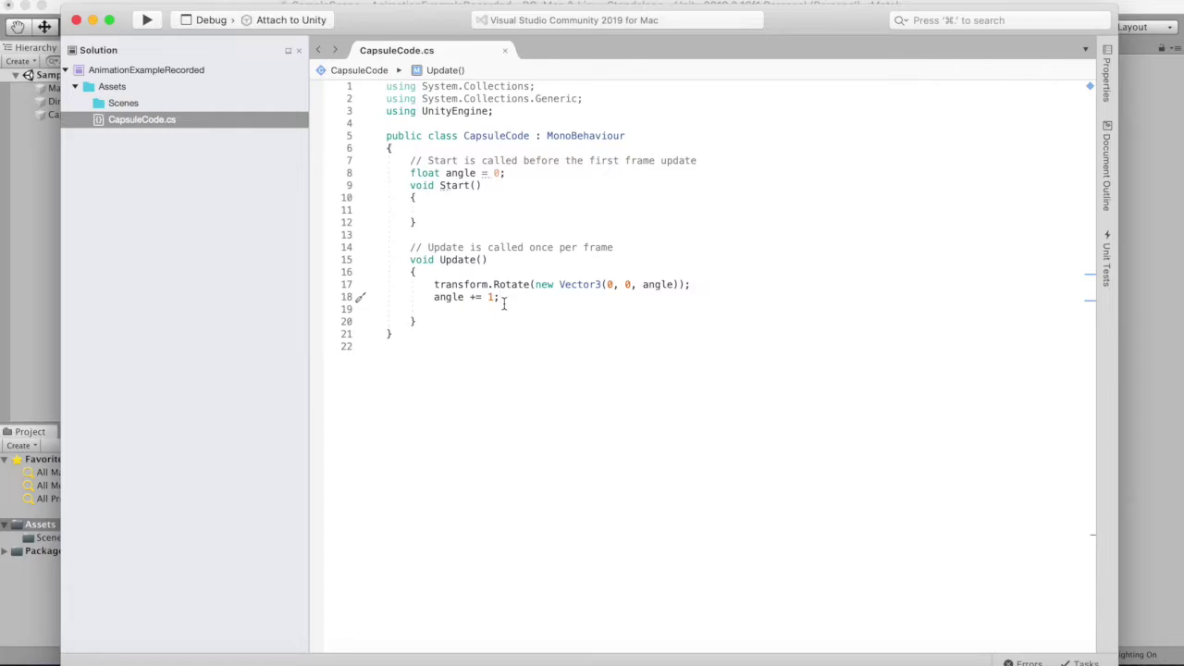
key(super+Tab)
key(super+Tab)
key(super+Tab)
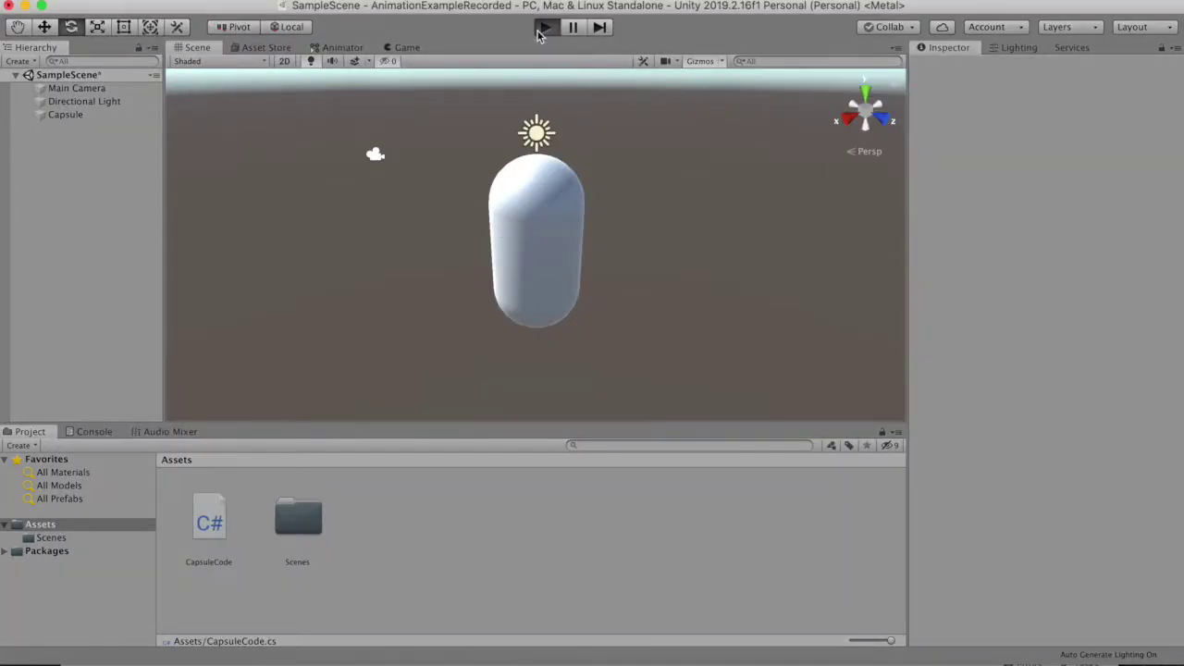
click(543, 28)
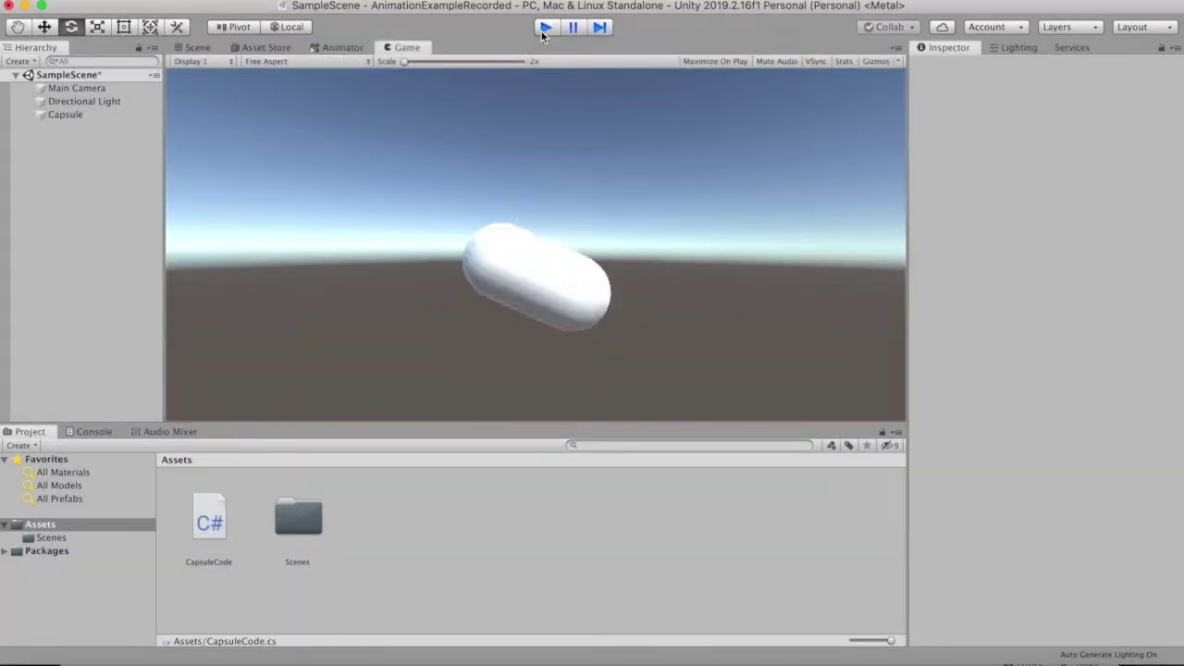
click(544, 28)
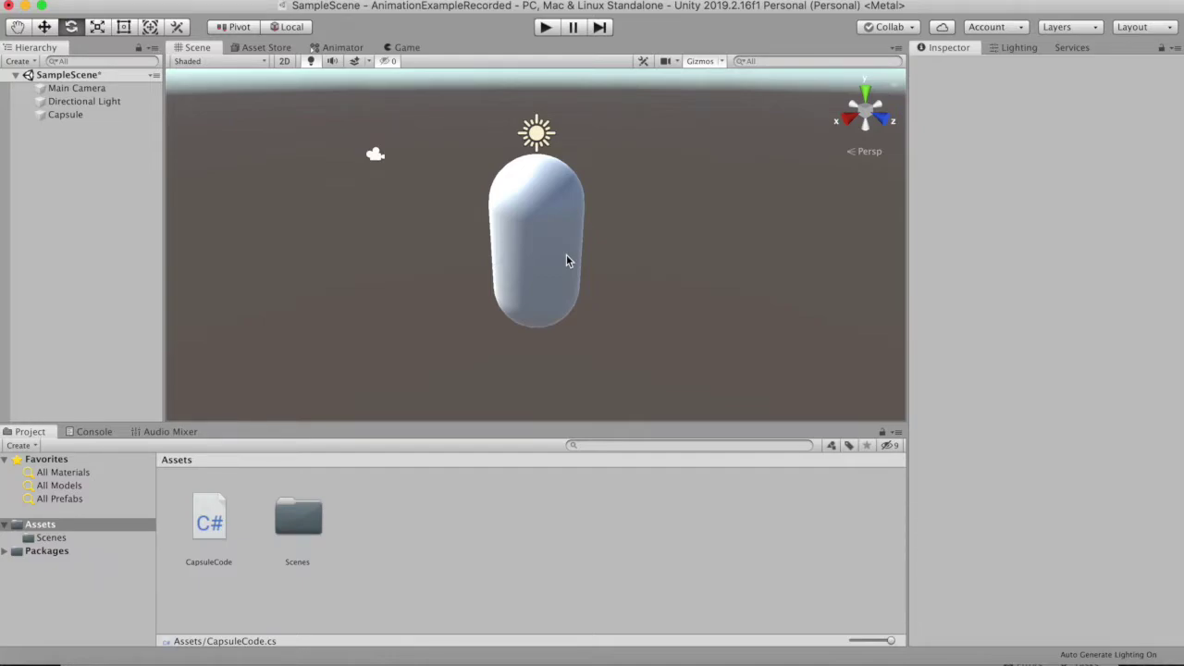
click(218, 528)
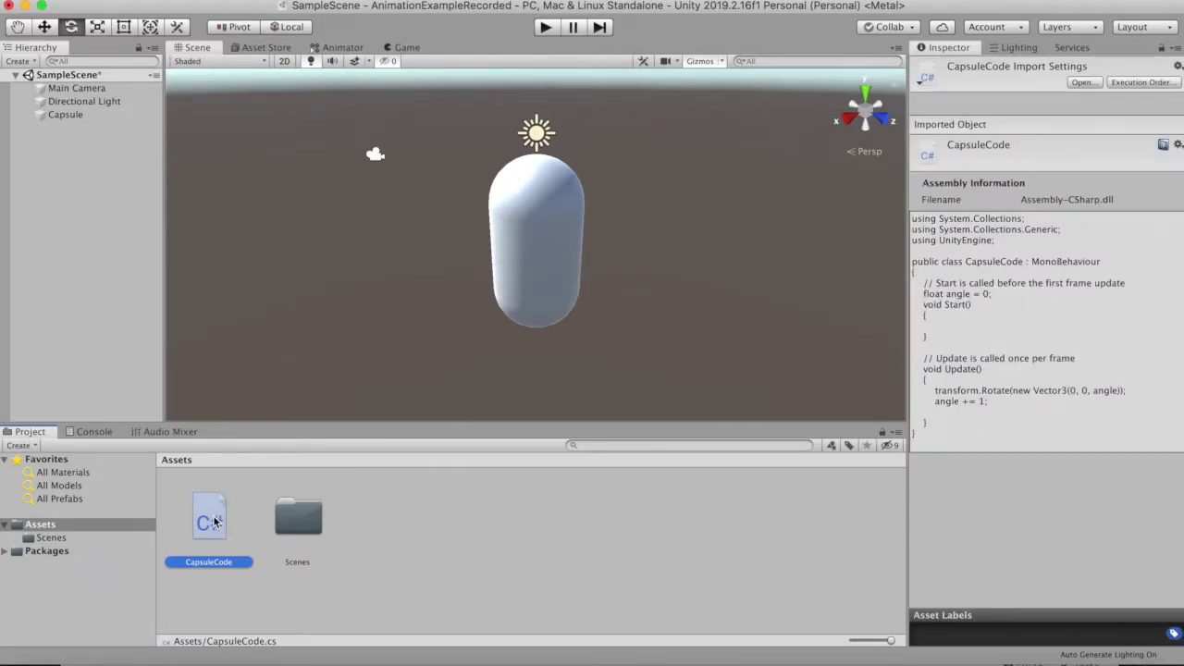
double_click(213, 523)
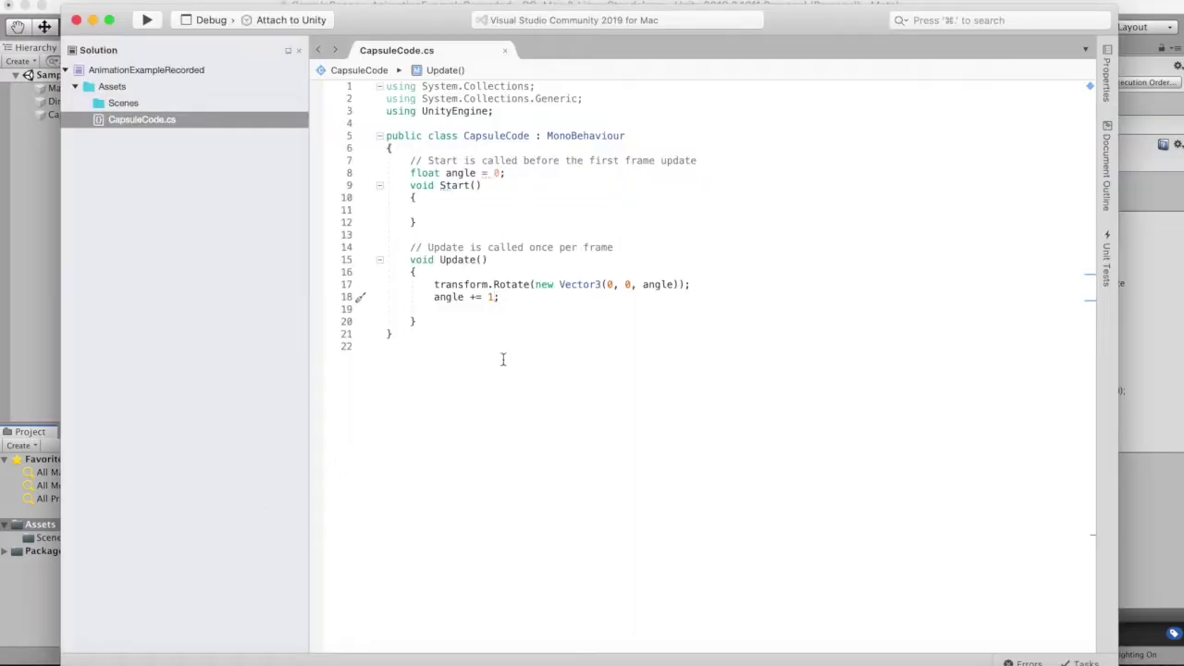
Delete the Rotate, angle += 1 and float angle lines, save, and close Visual Studio
drag(434, 284, 500, 297)
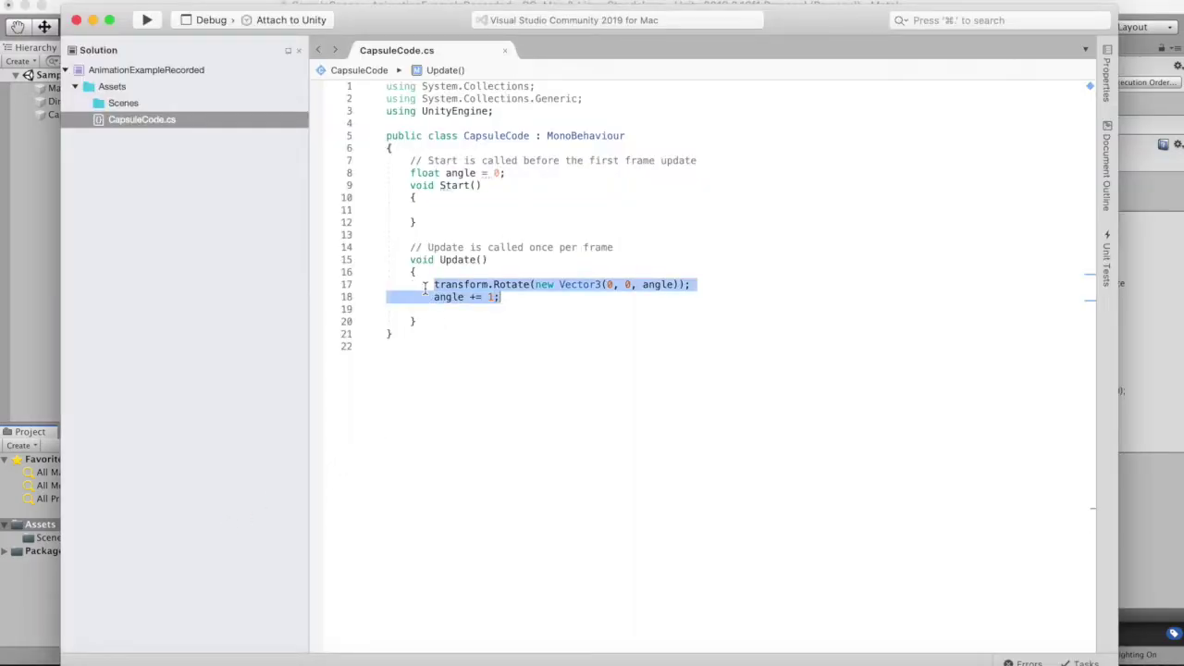
key(BackSpace)
drag(507, 173, 405, 173)
key(BackSpace)
key(super+s)
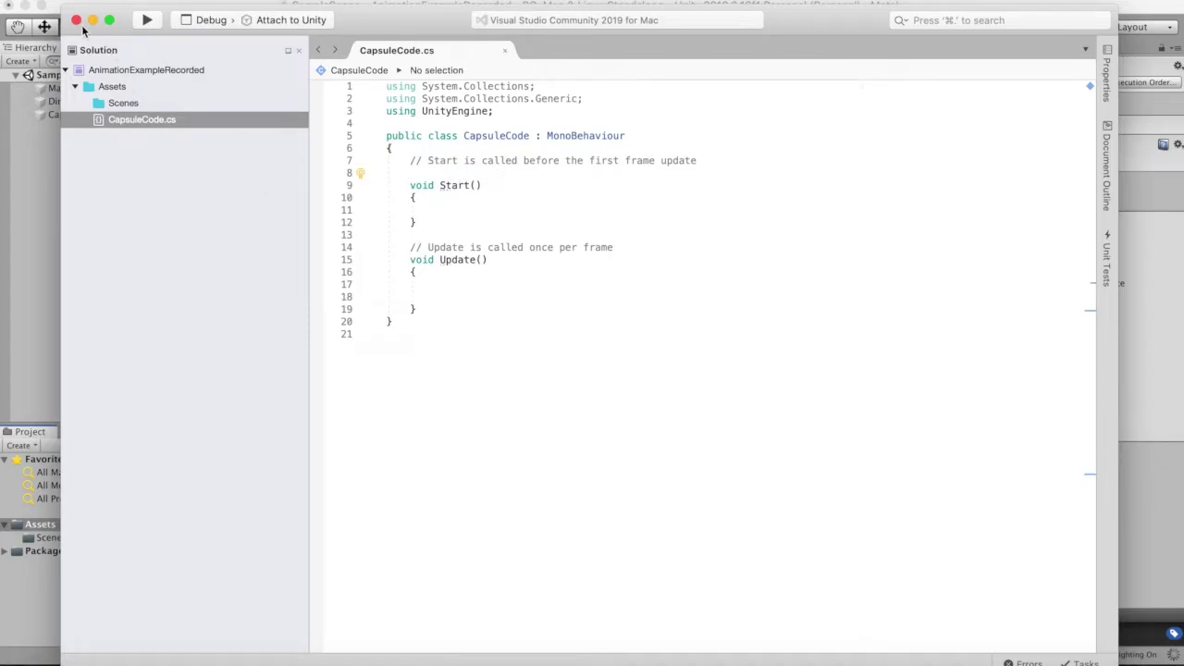
click(78, 20)
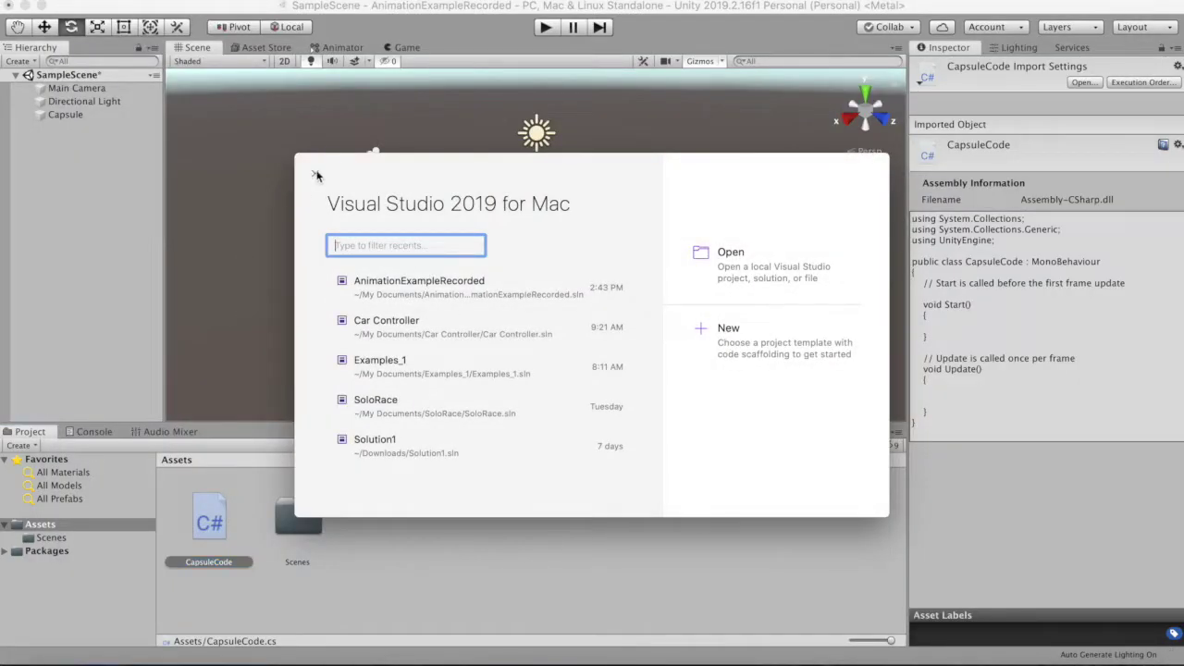
click(319, 178)
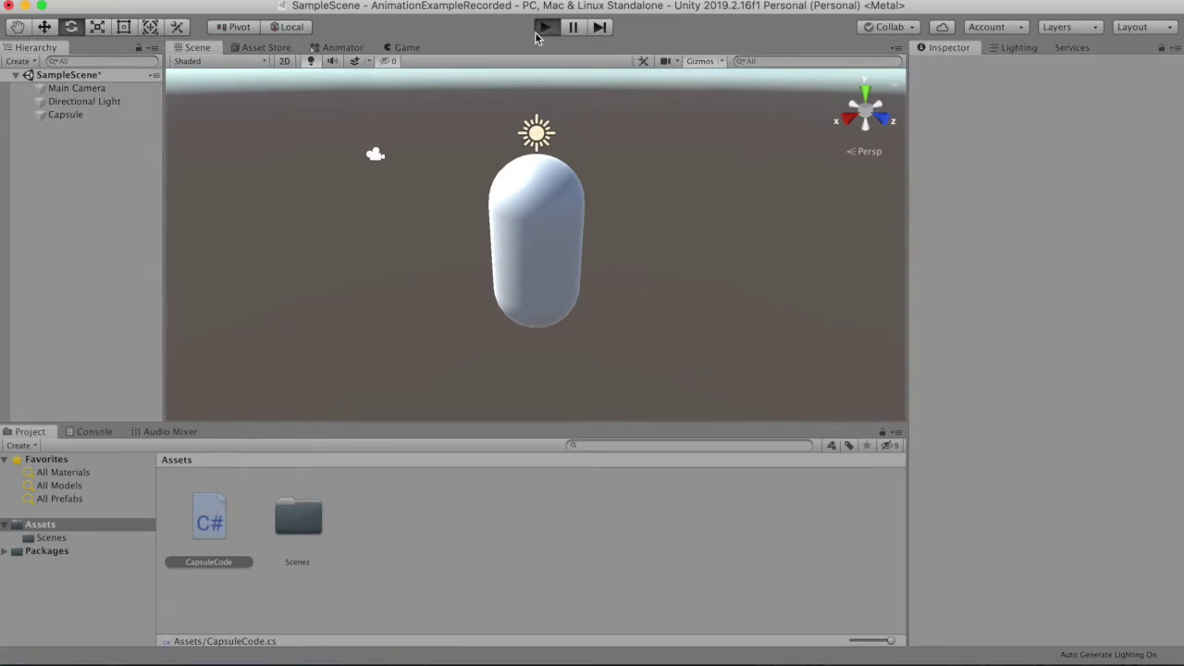
Briefly run play mode to check the Capsule, then inspect its components
click(537, 33)
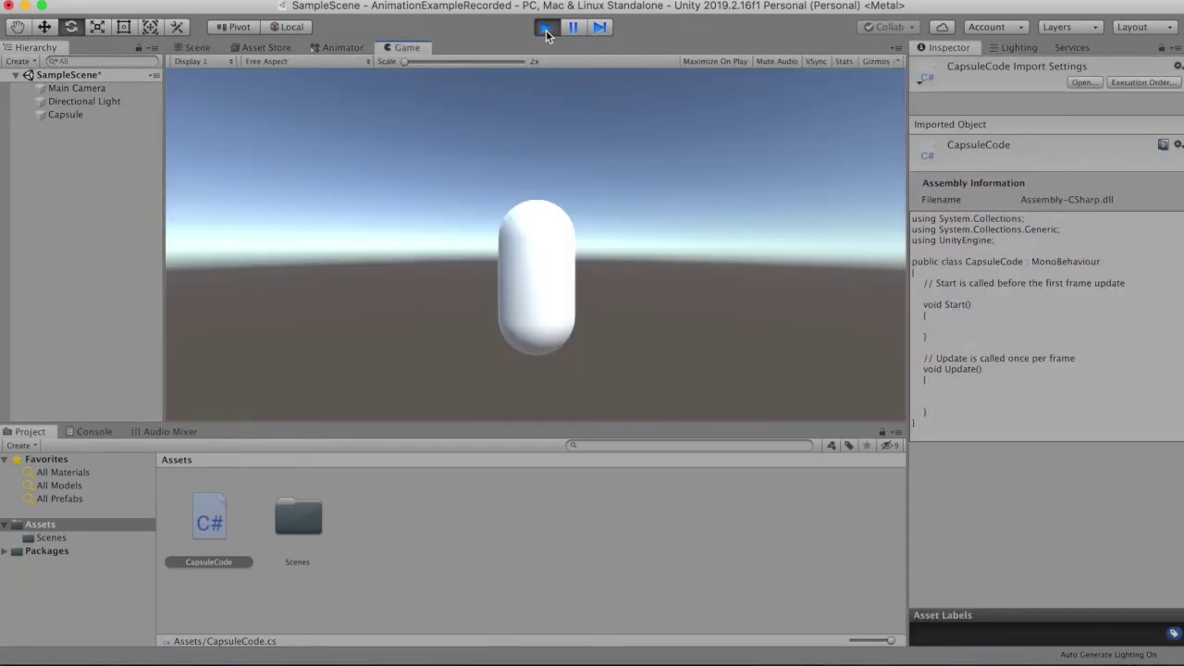
click(544, 34)
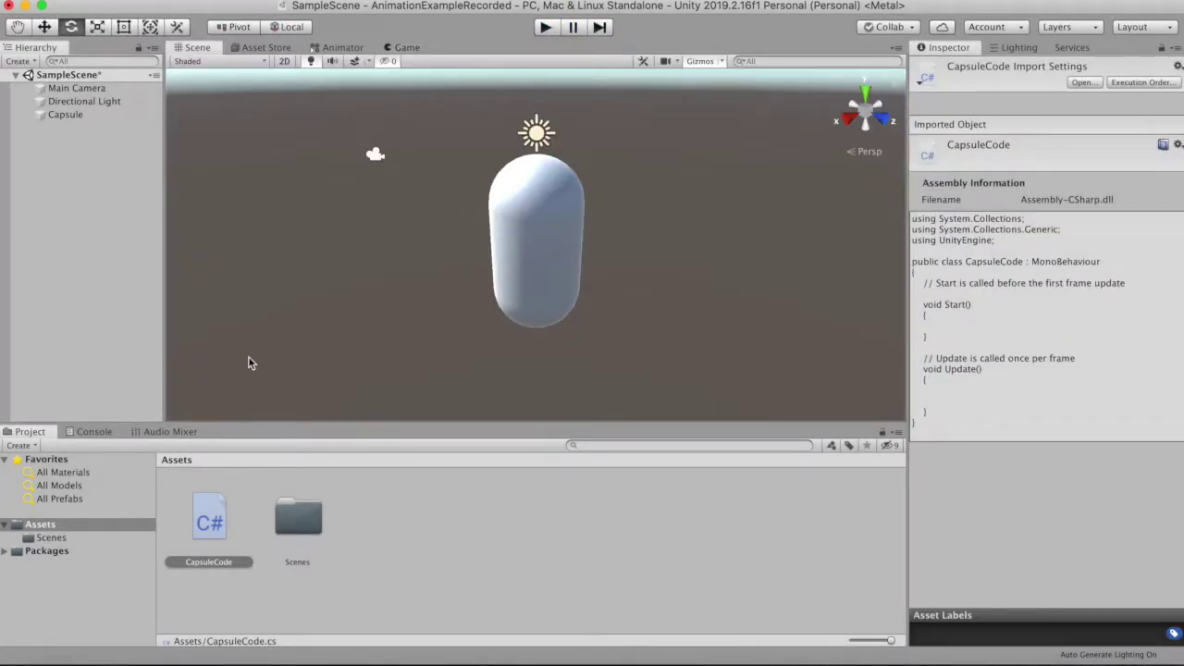
click(96, 115)
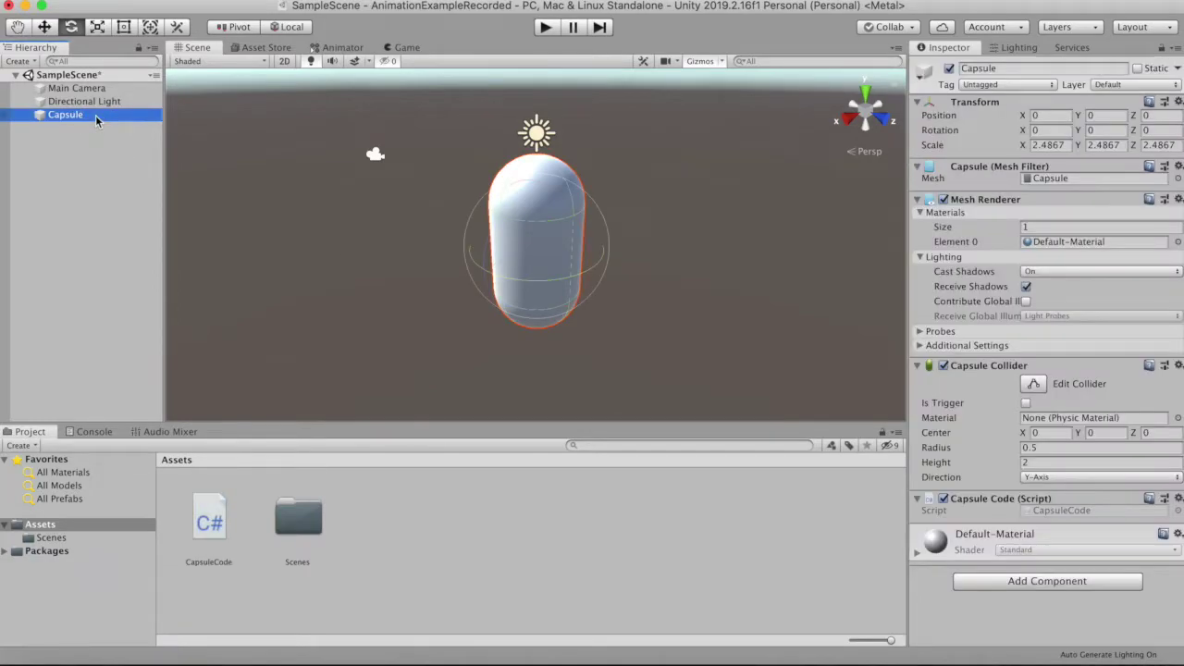
click(399, 541)
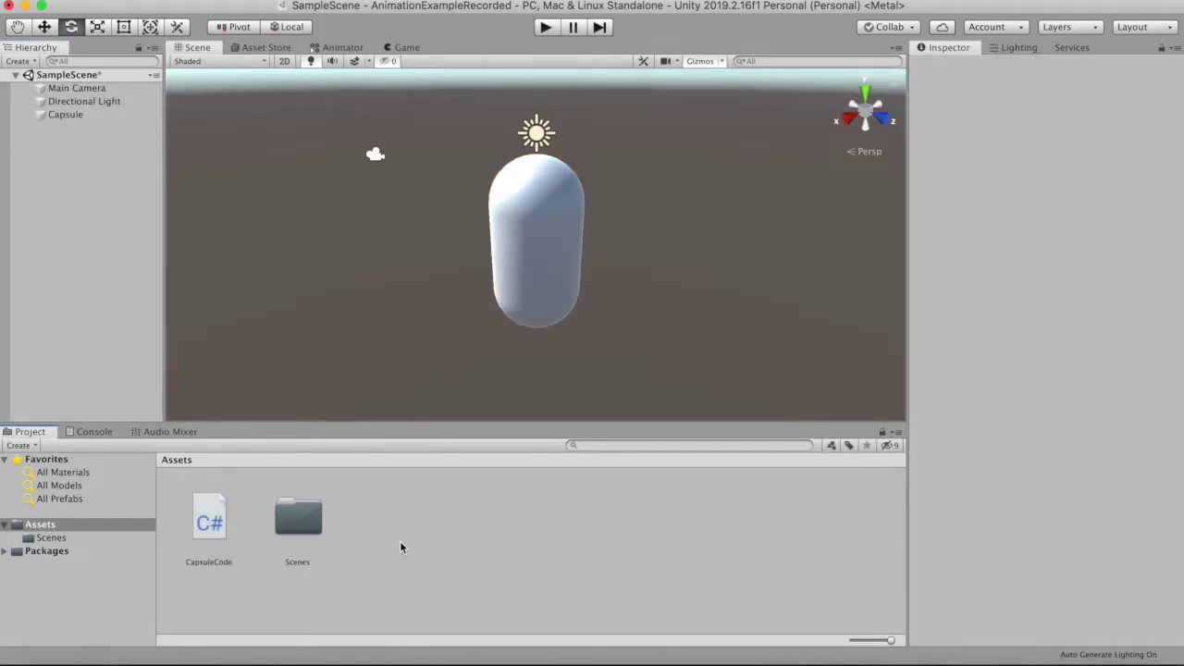
Create an animation clip in Assets named CapsuleAnimation and open it
right_click(399, 540)
mouse_move(524, 303)
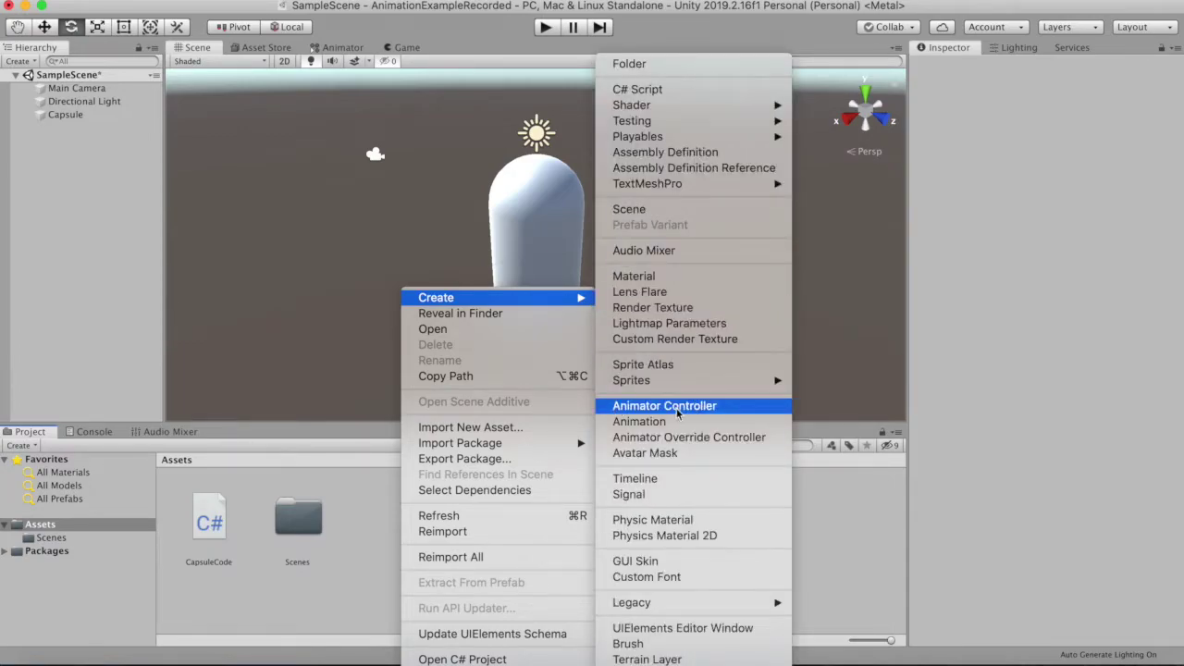
click(634, 424)
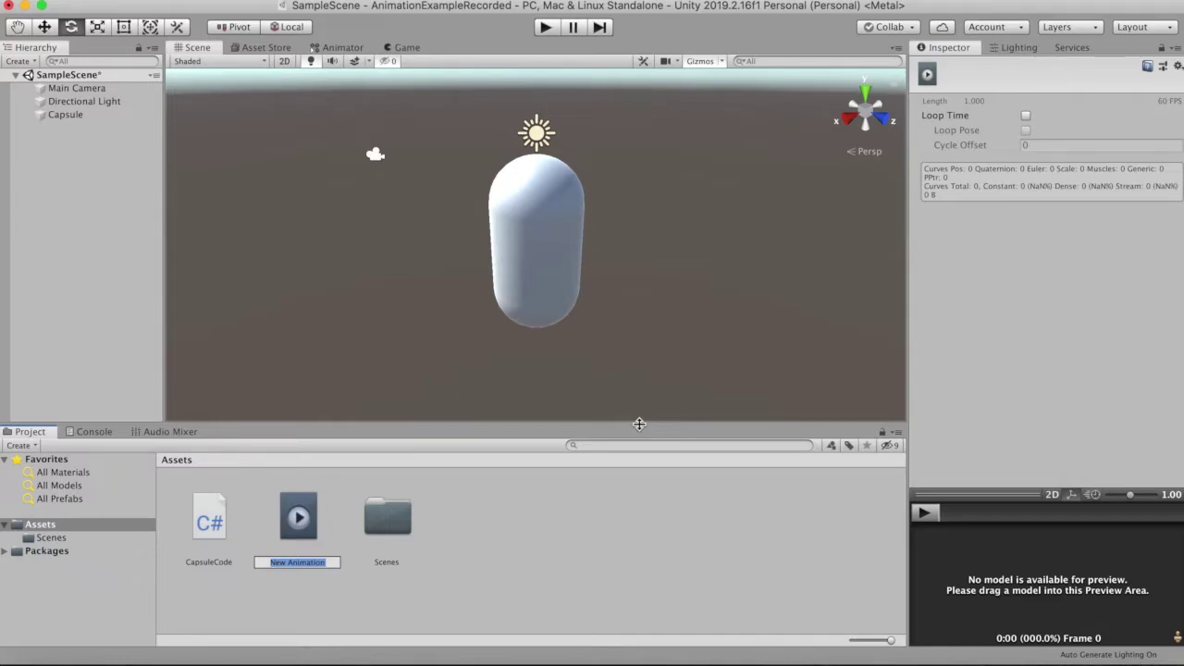
text(Cap)
text(sual)
key(BackSpace)
key(BackSpace)
text(leAnimation)
key(Return)
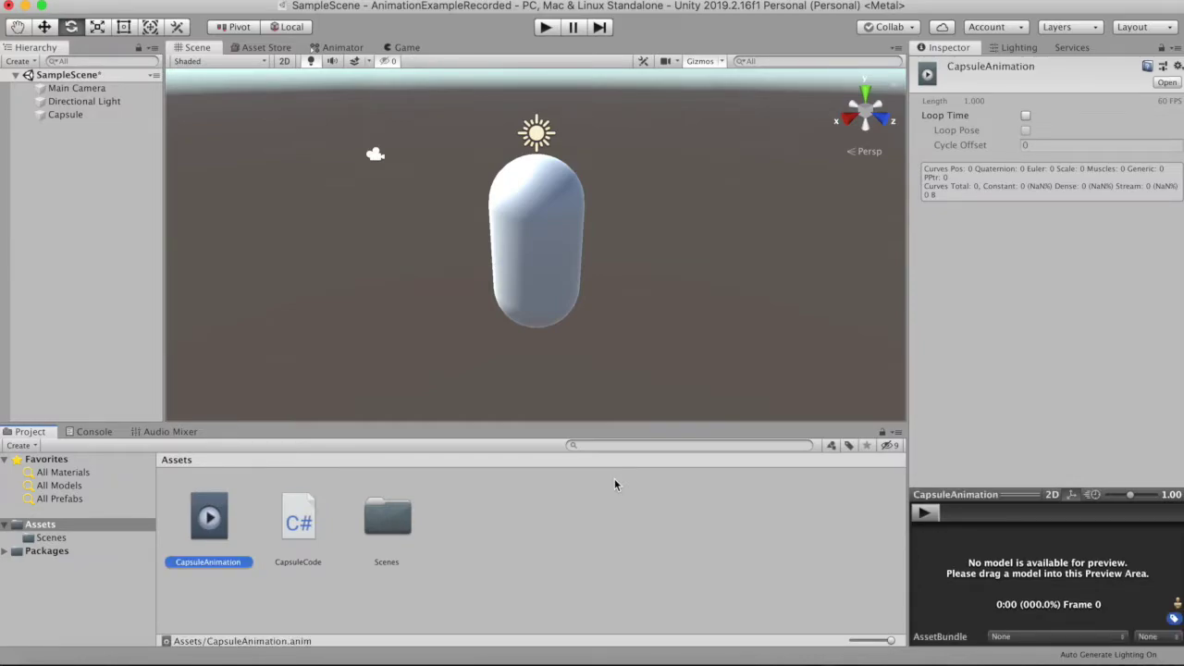
double_click(216, 525)
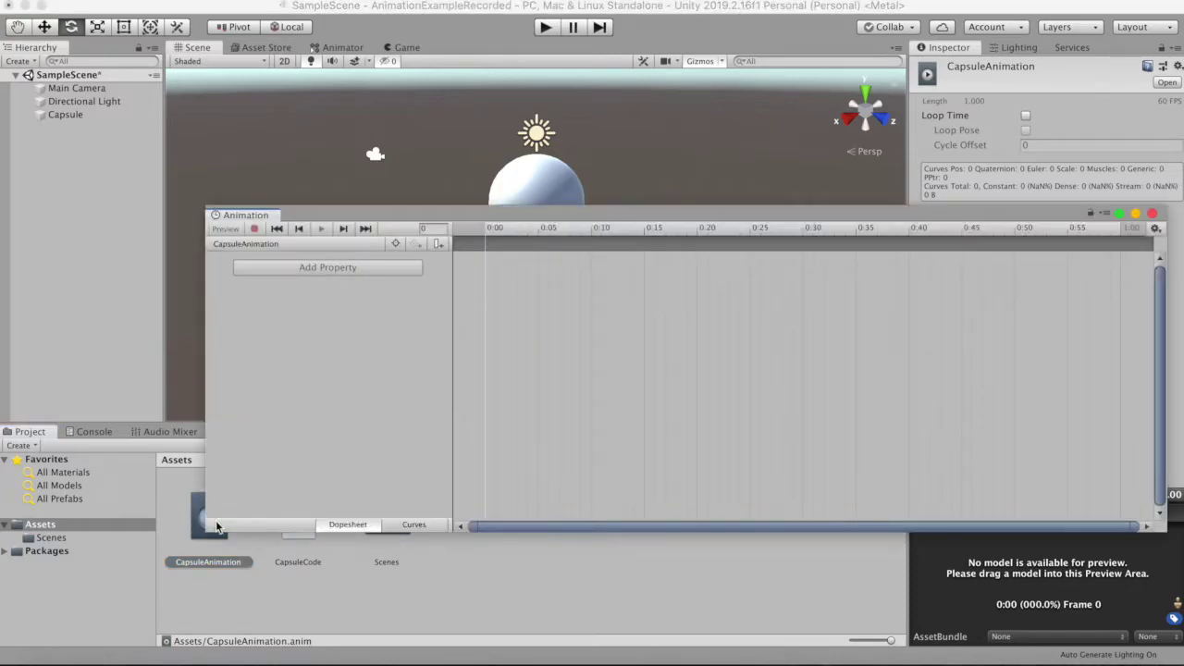
Close the floating Animation window and reopen it from Window > Animation > Animation
click(1152, 213)
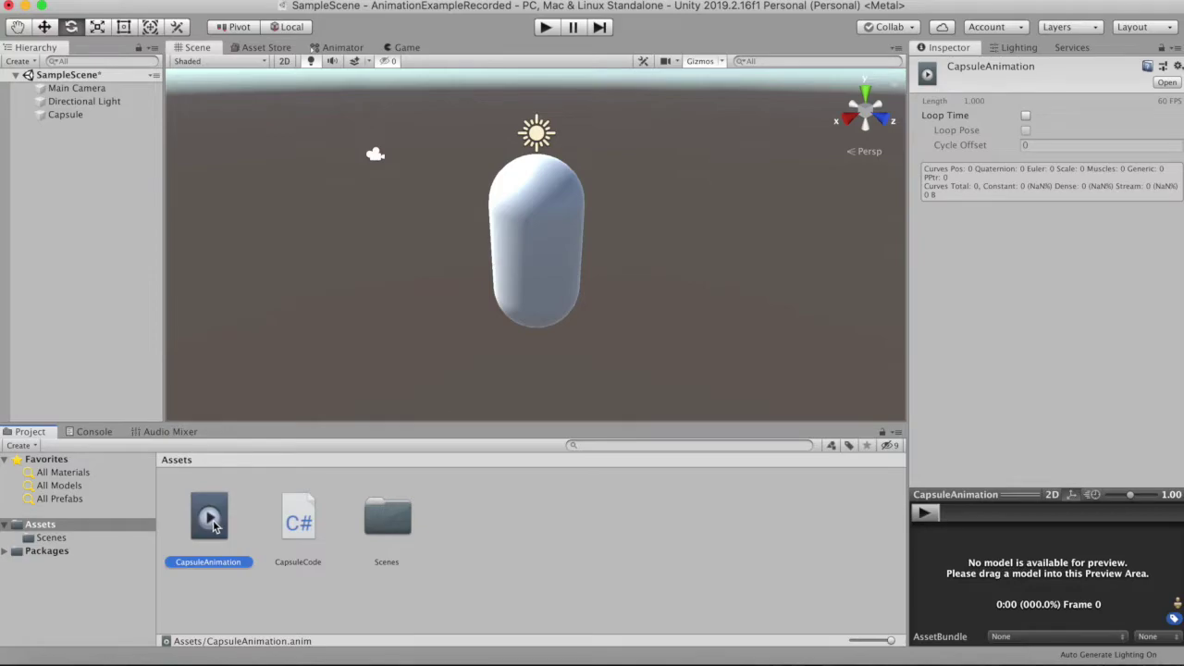
click(379, 0)
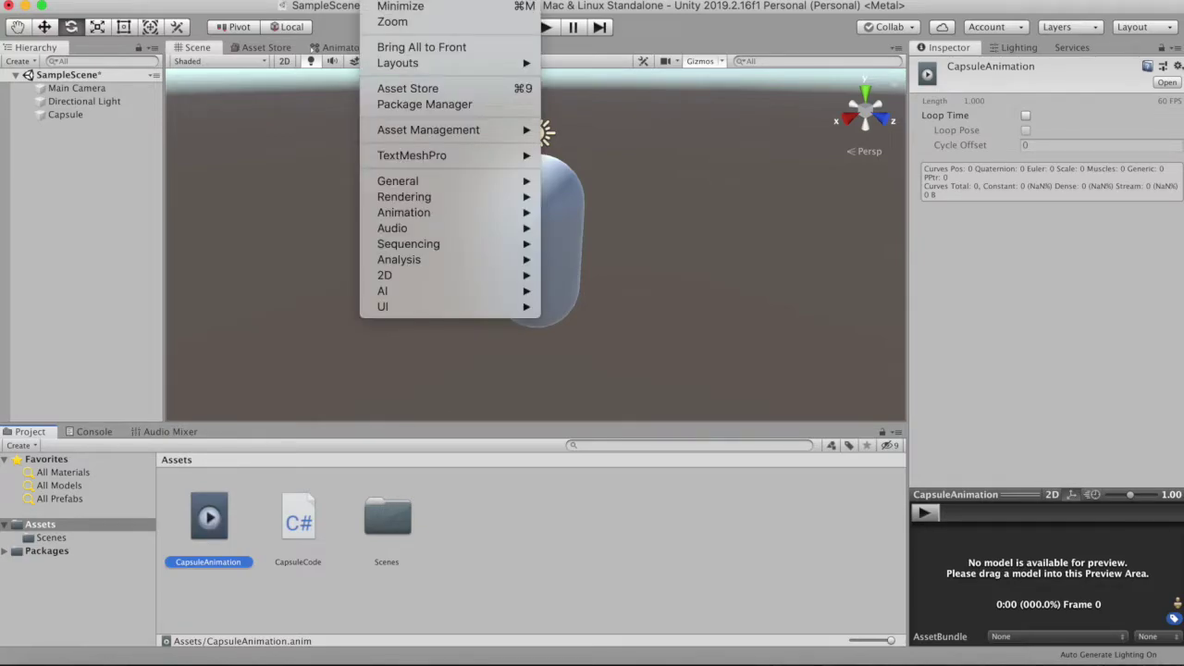
mouse_move(440, 214)
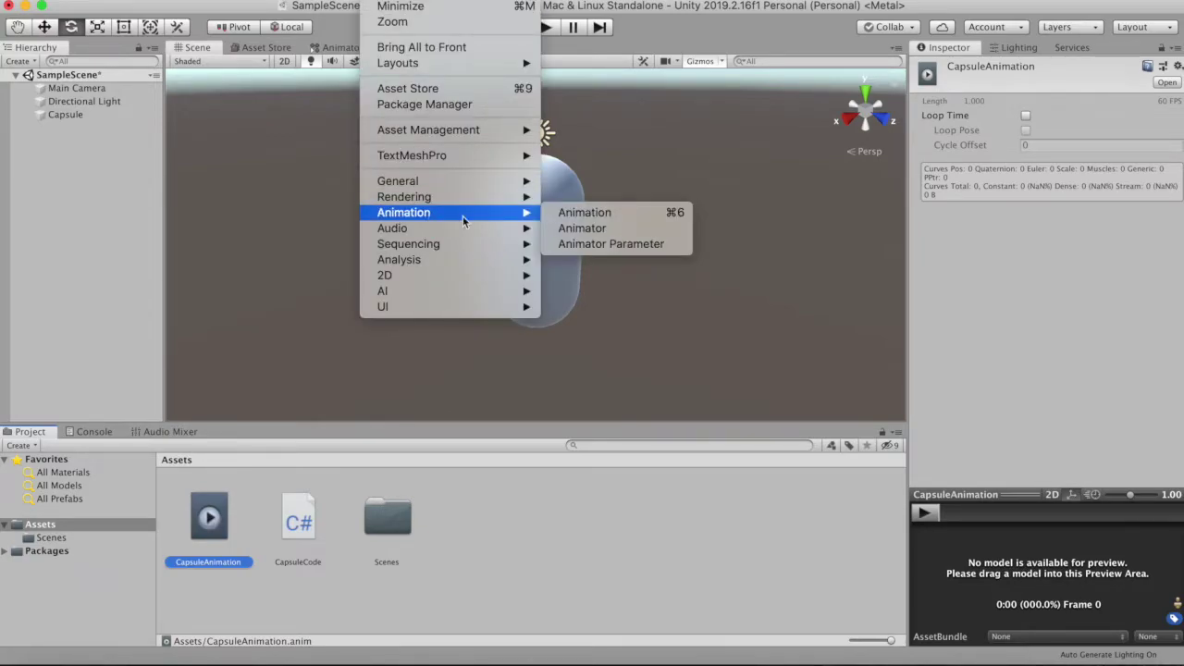
click(633, 215)
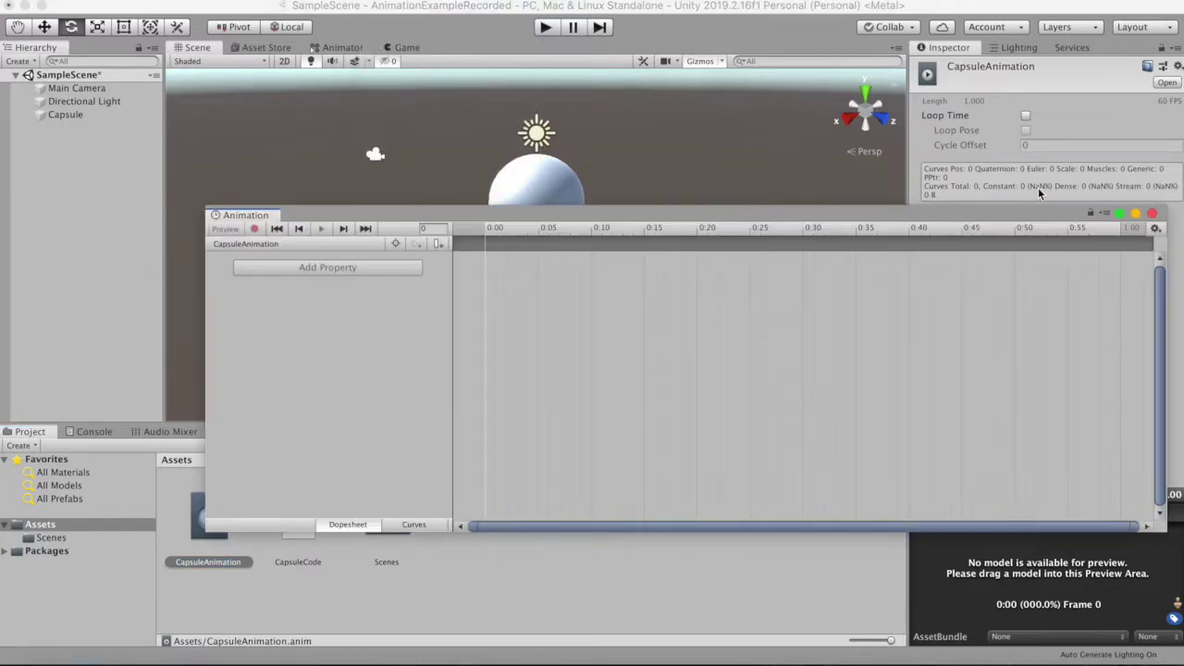
click(1152, 213)
click(393, 0)
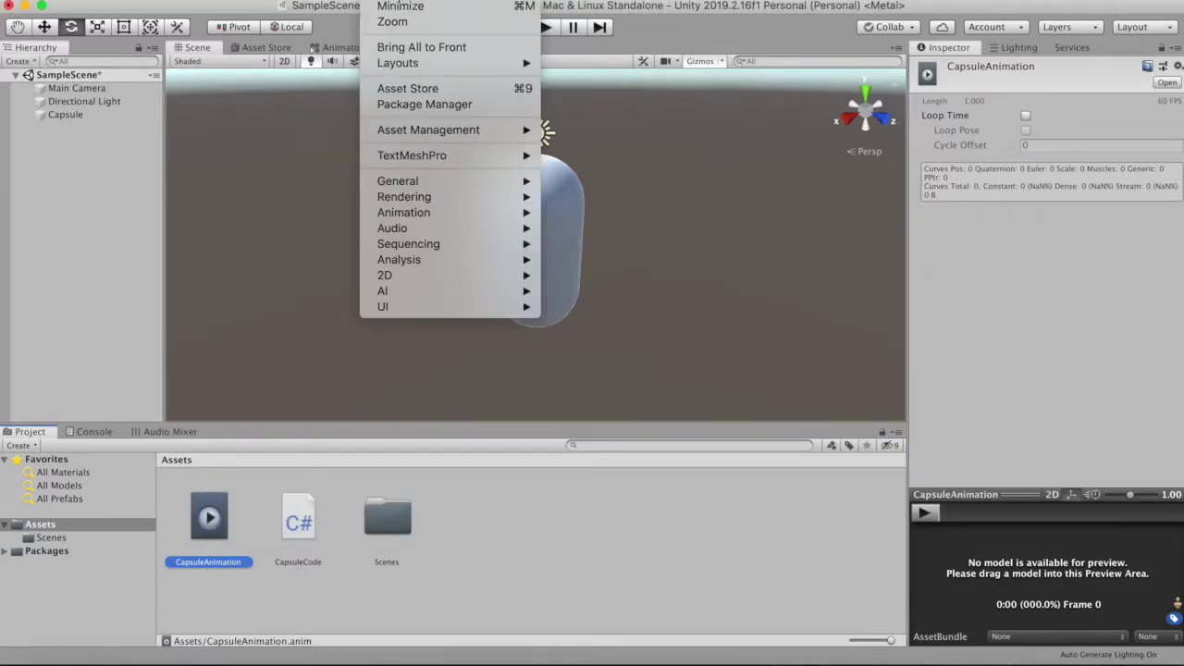
mouse_move(462, 211)
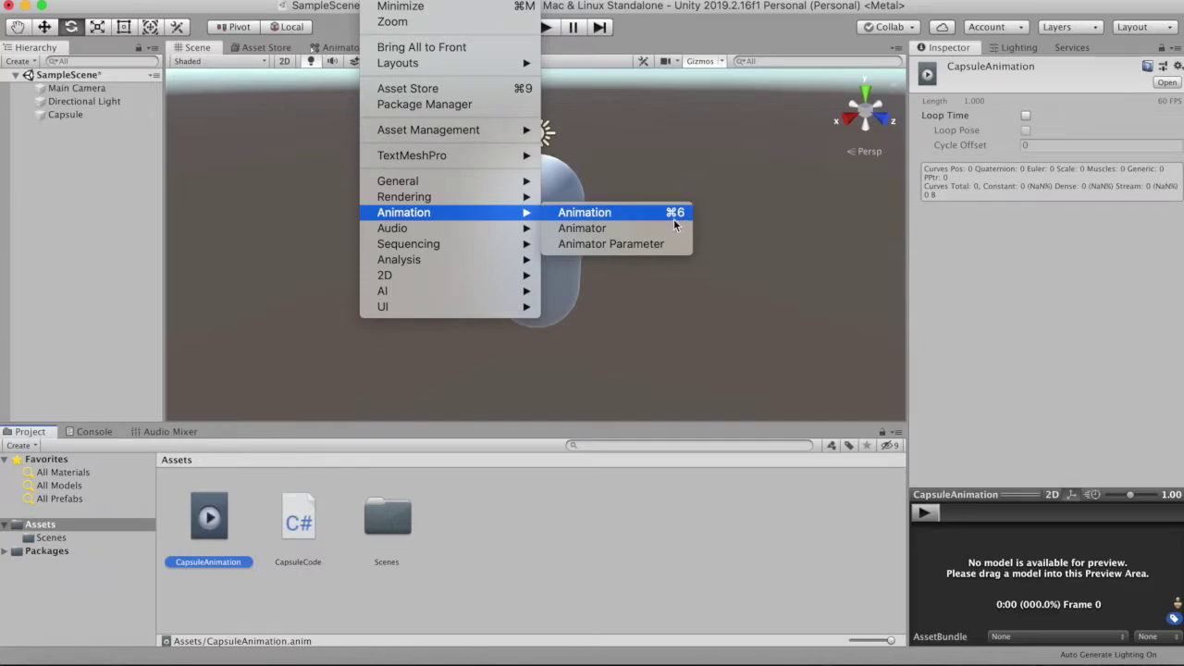
click(671, 214)
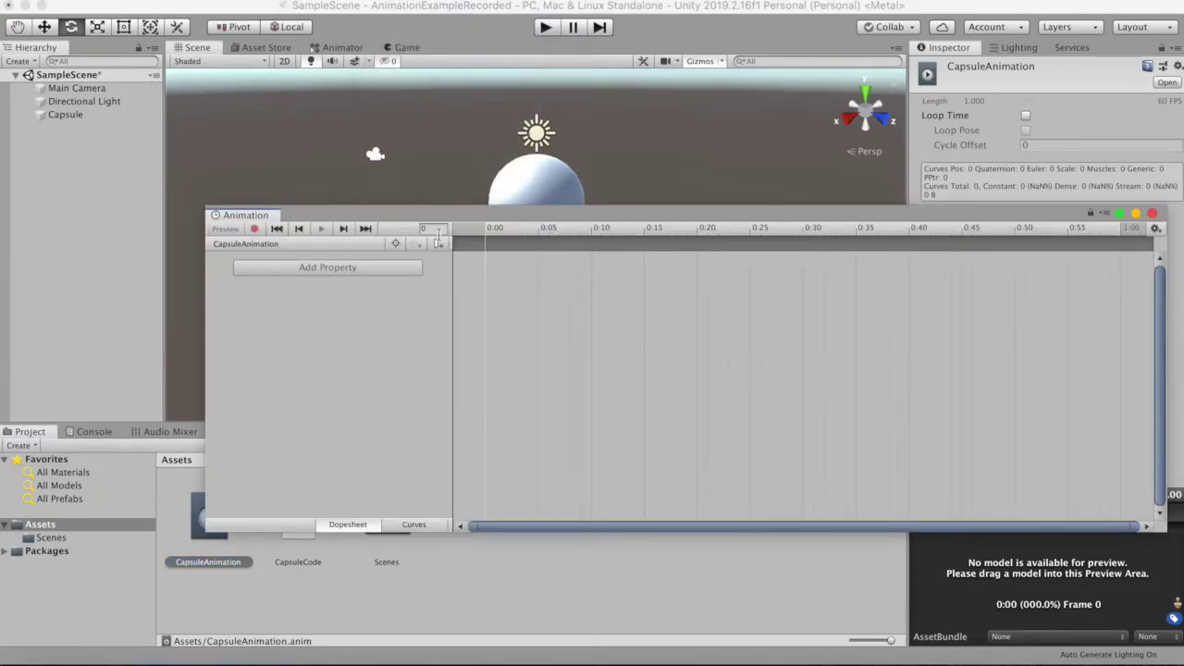
Dock the Animation window as a tab beside Project and Console, showing CapsuleAnimation
drag(395, 213, 399, 161)
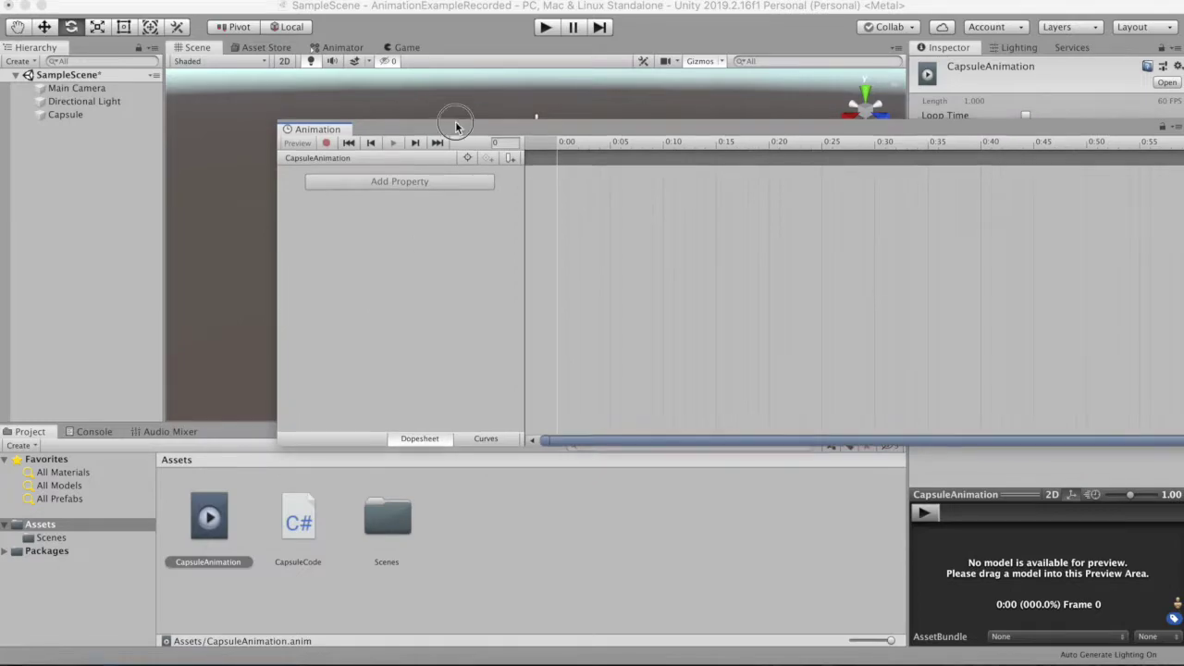
click(76, 115)
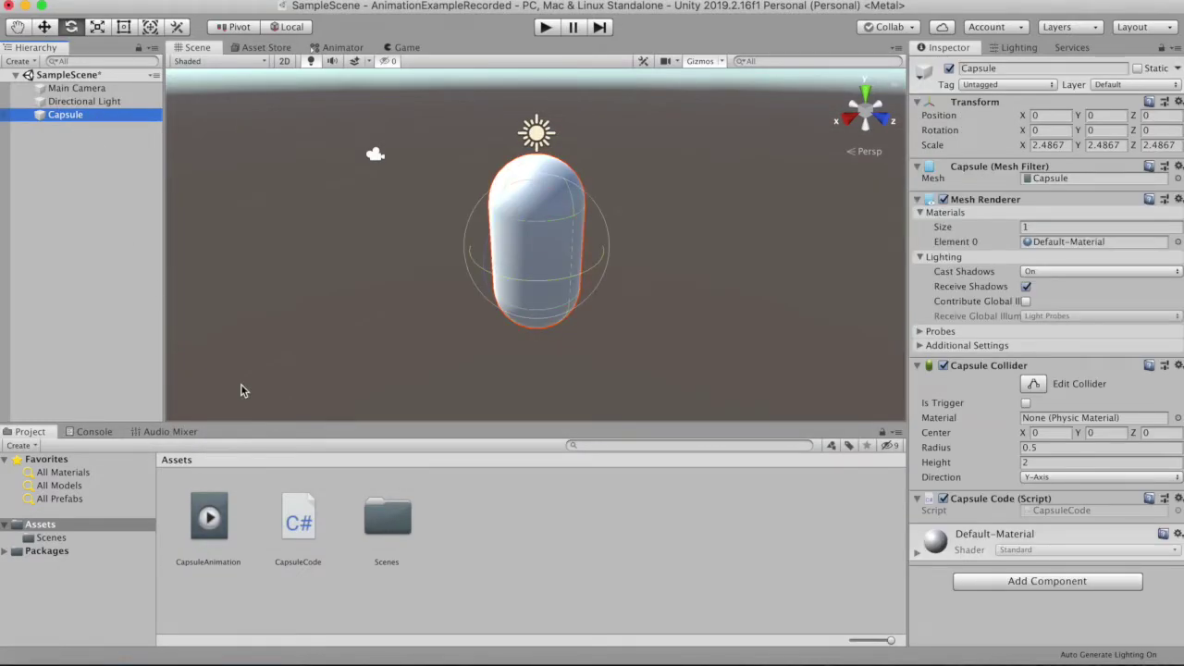
click(202, 529)
double_click(201, 529)
mouse_move(274, 159)
mouse_down()
mouse_move(387, 343)
mouse_move(242, 434)
mouse_up()
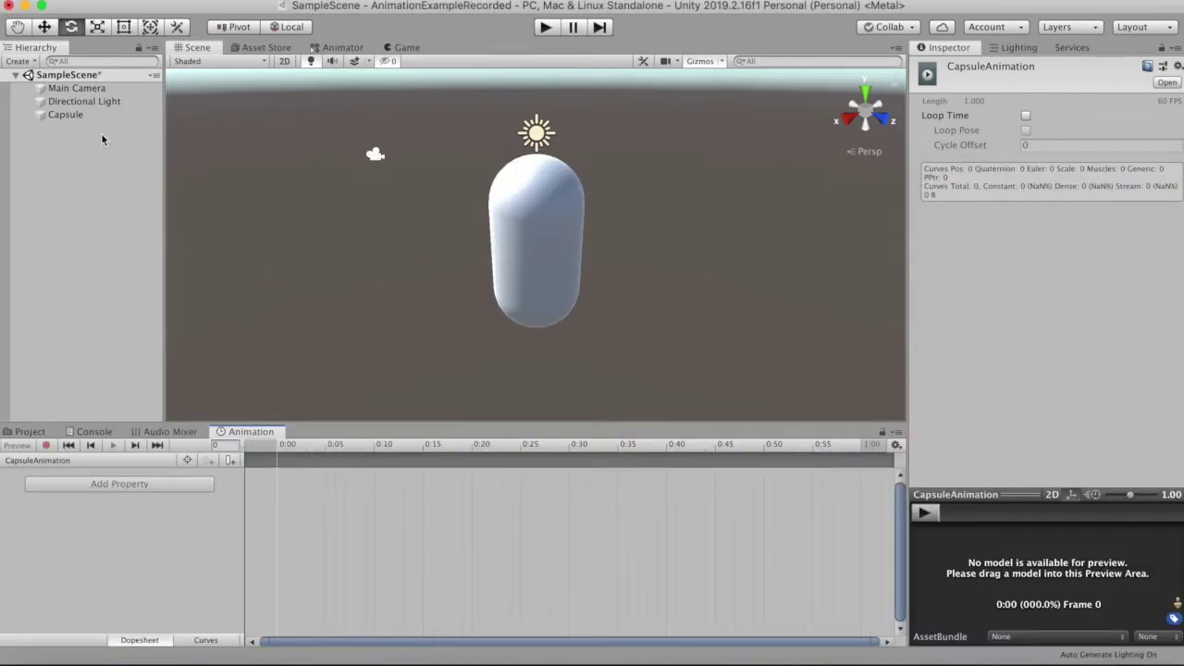
Drag CapsuleAnimation from Assets onto the Capsule, adding an Animator with a new Capsule controller
click(91, 117)
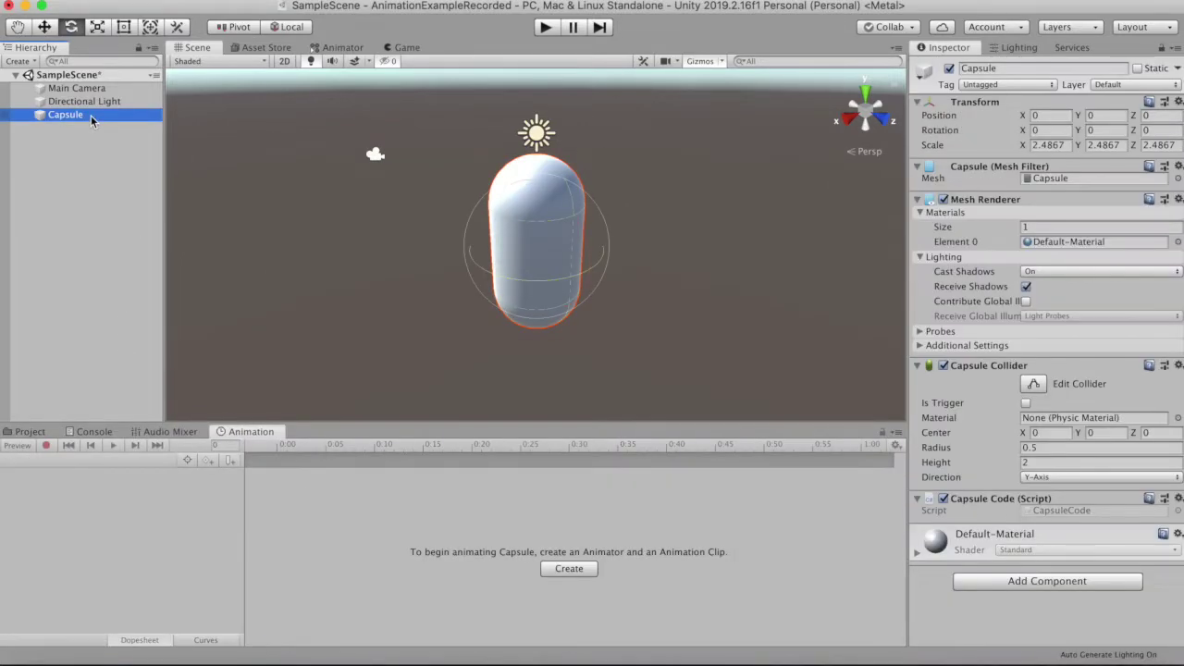
click(33, 432)
drag(209, 518, 60, 118)
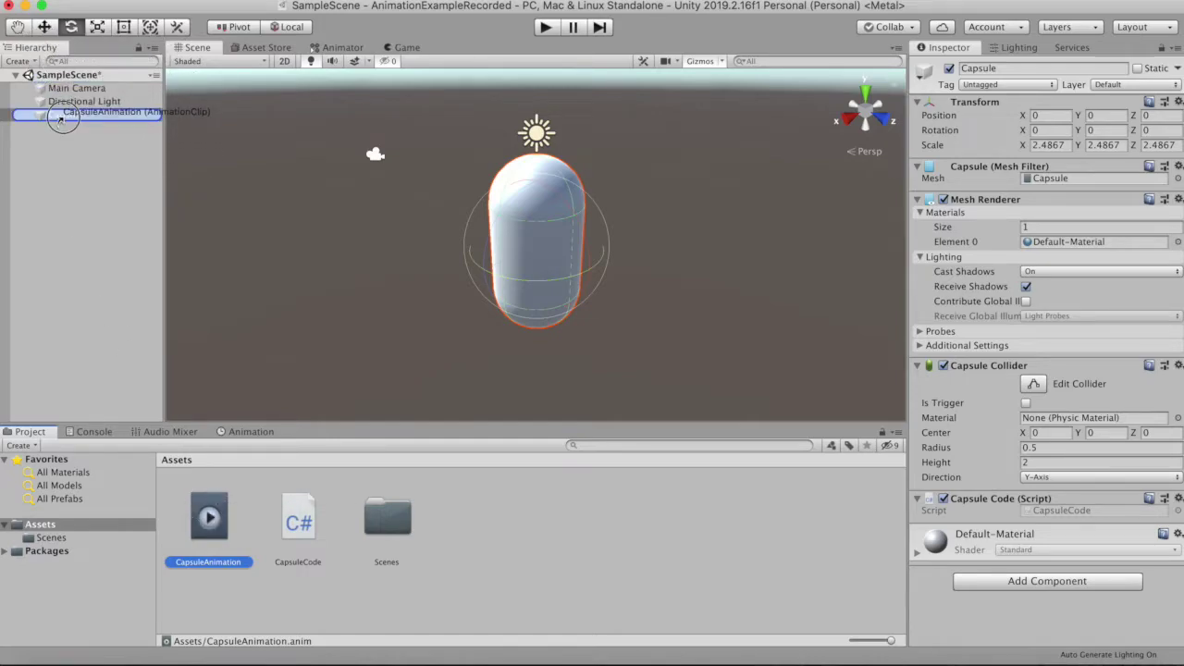
drag(60, 118, 61, 116)
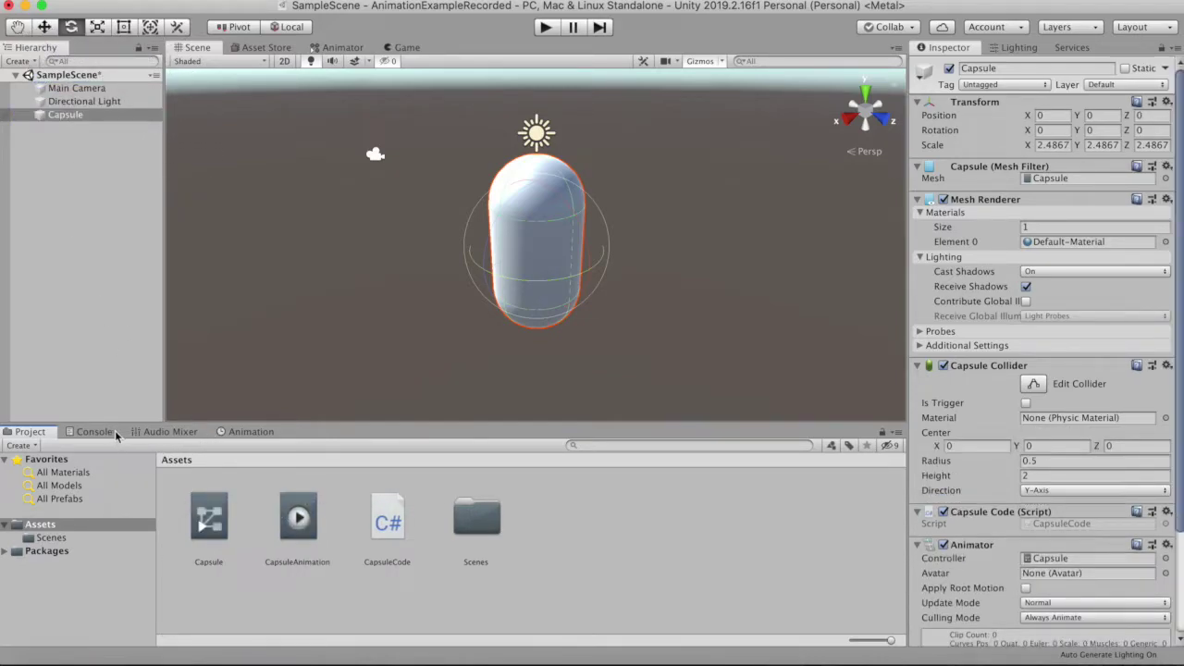
click(153, 114)
click(268, 431)
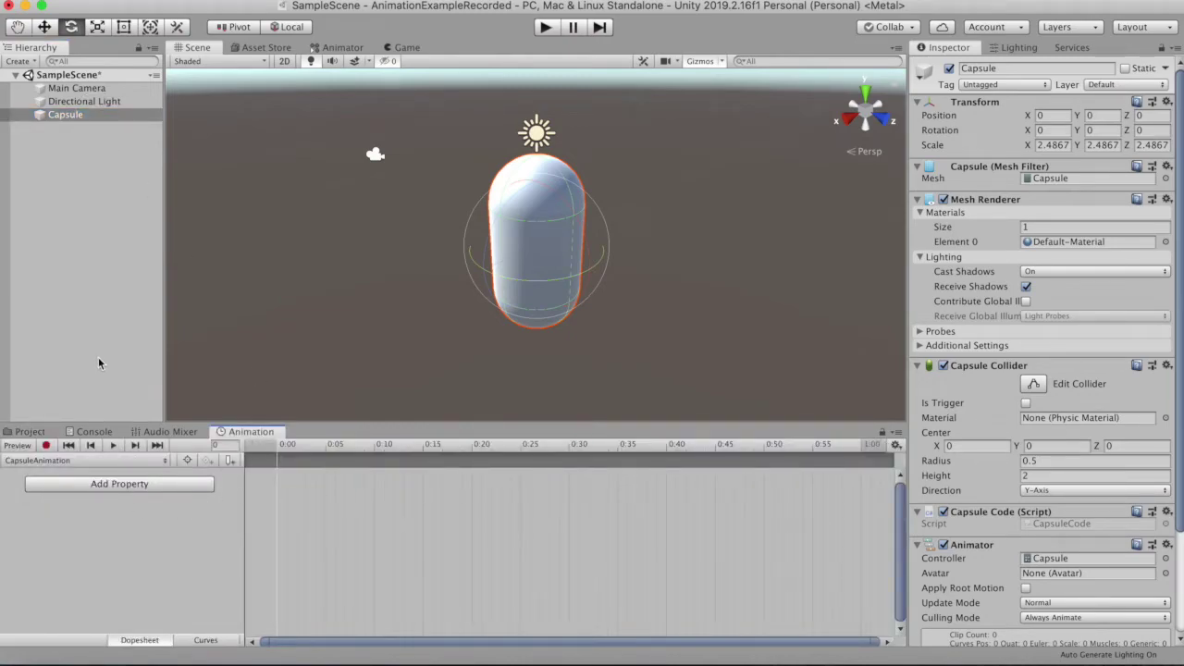
click(29, 433)
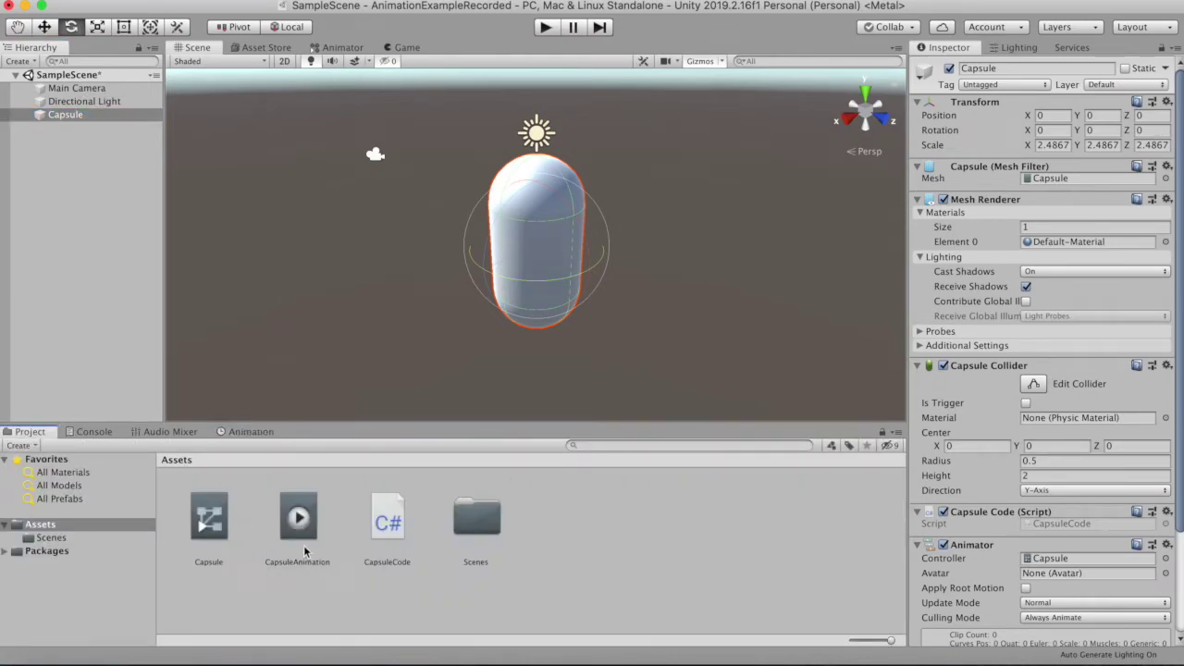
click(82, 115)
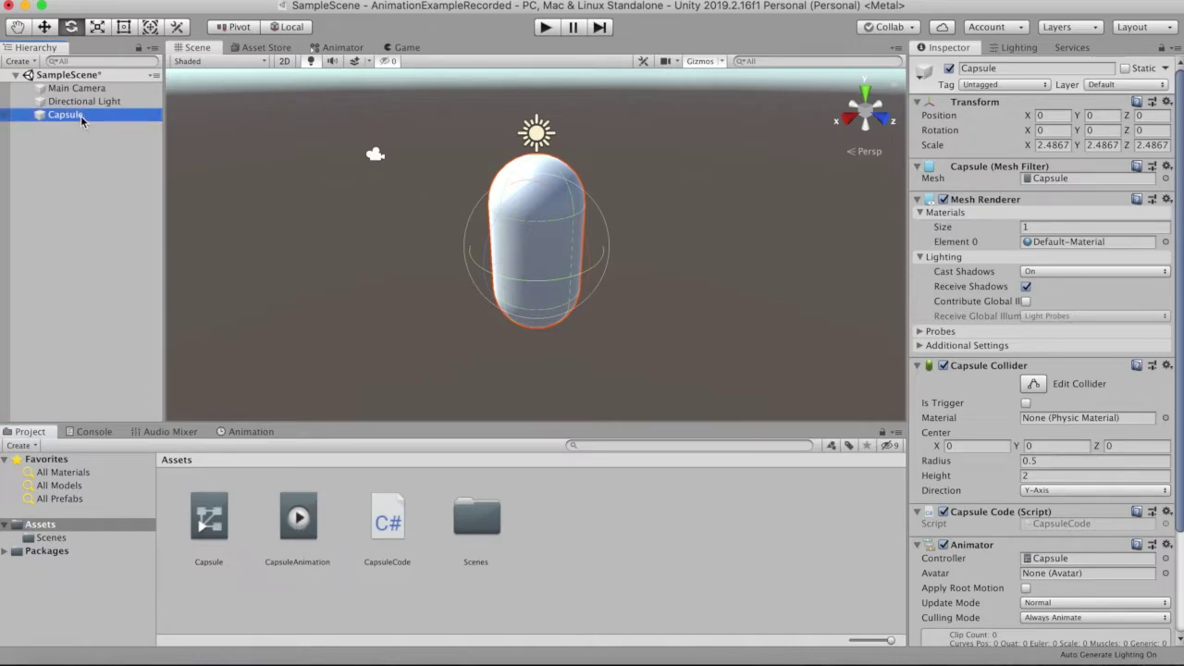
Switch to the Animation timeline and check which clips the Capsule can play
click(252, 433)
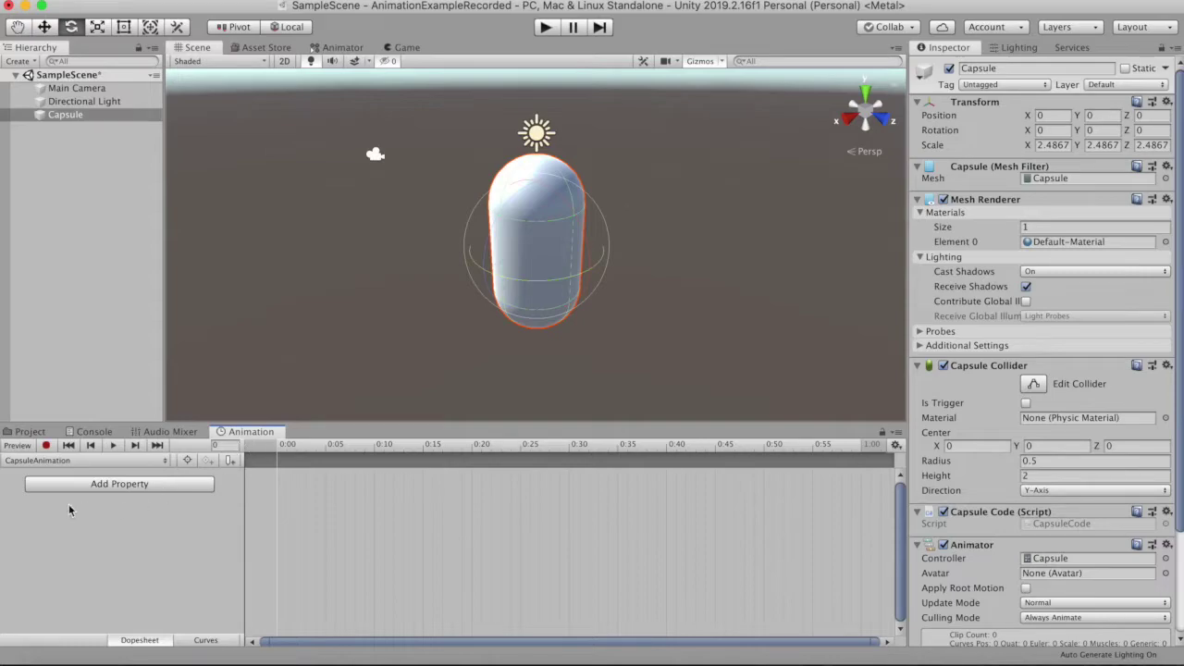
click(22, 462)
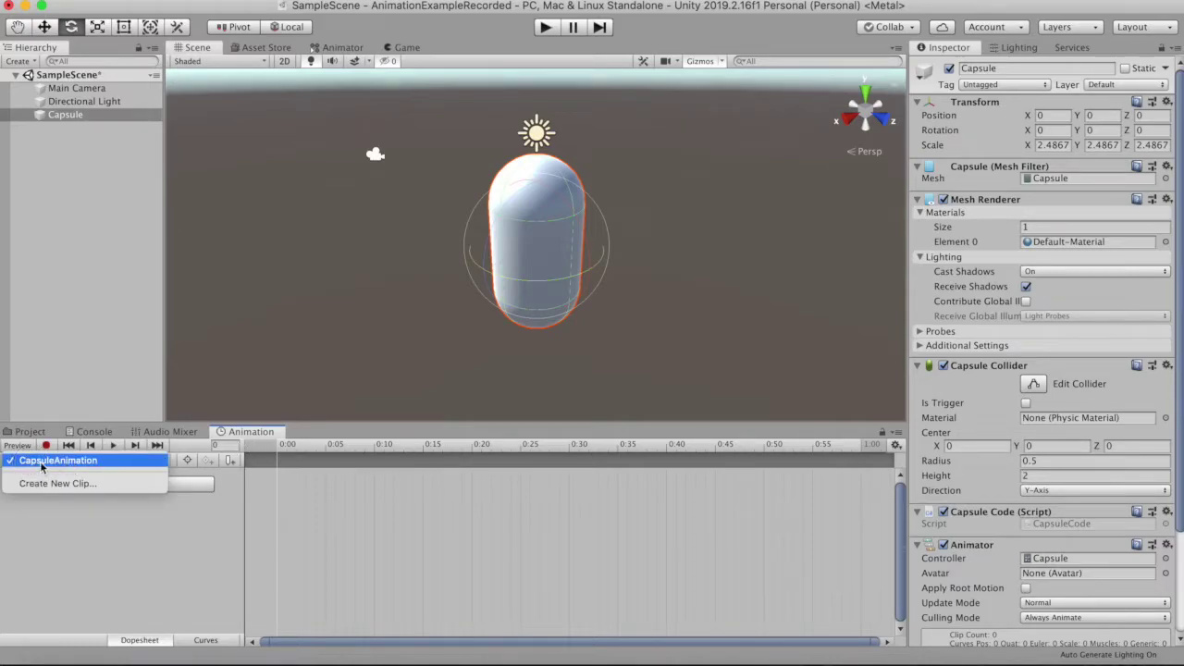
click(82, 543)
Open the CapsuleAnimation clip from the project assets, select the Capsule, and list its animatable properties
click(29, 432)
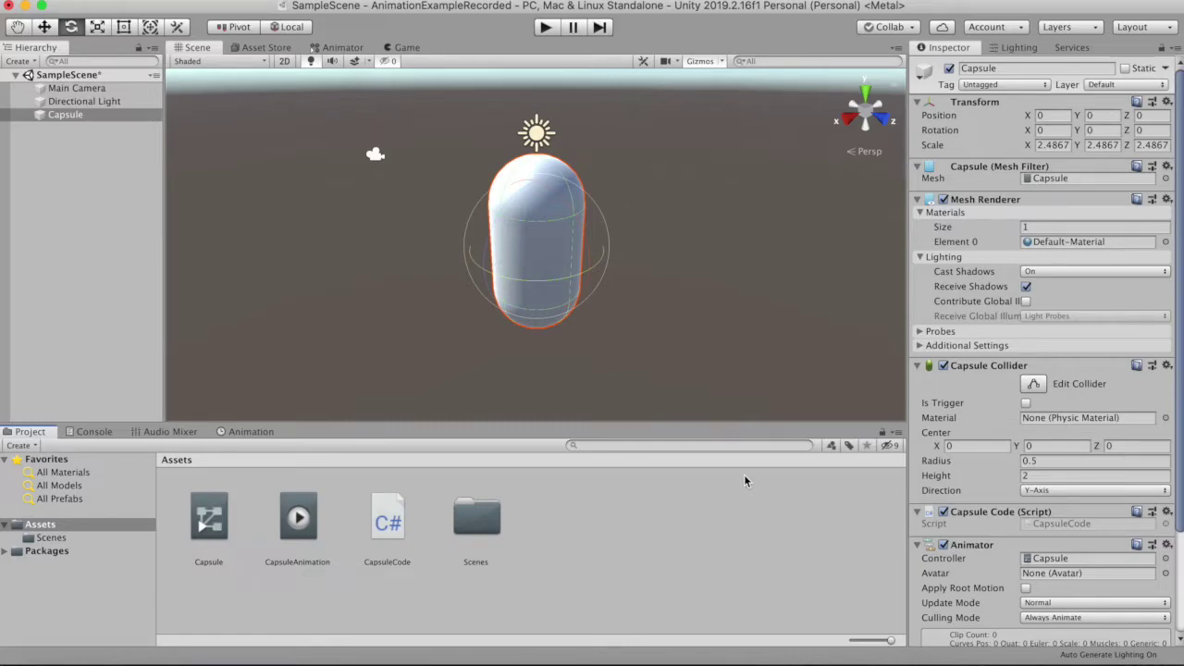
scroll(1047, 564, down, 2)
scroll(1047, 564, down, 2)
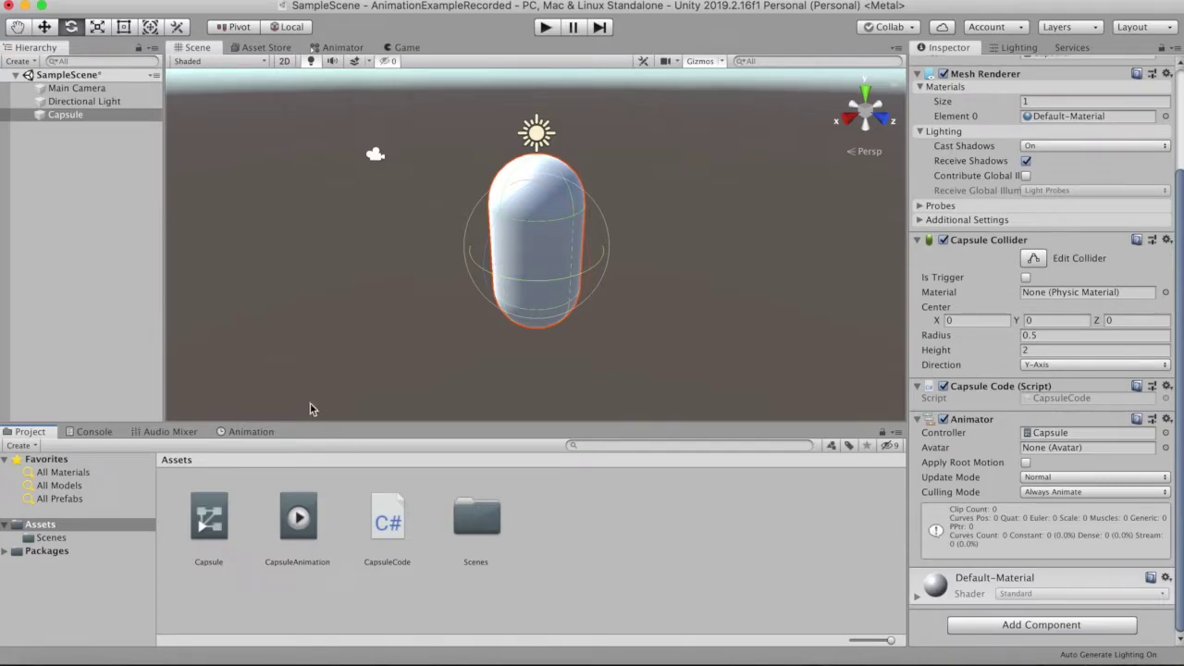
double_click(283, 534)
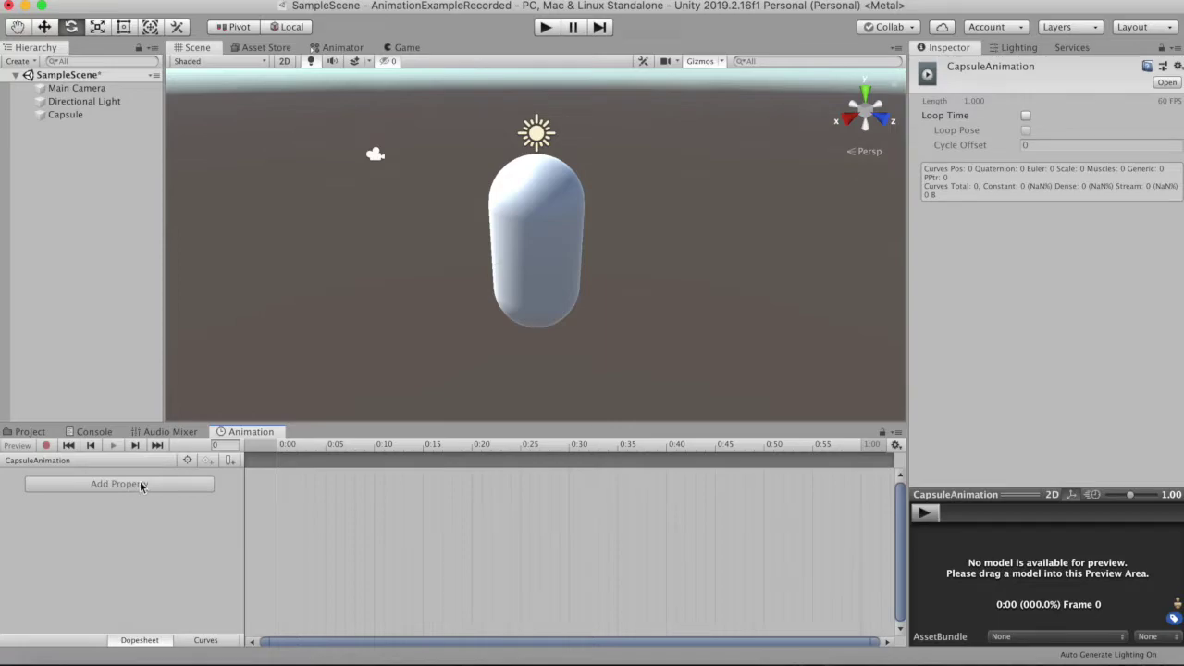
click(508, 301)
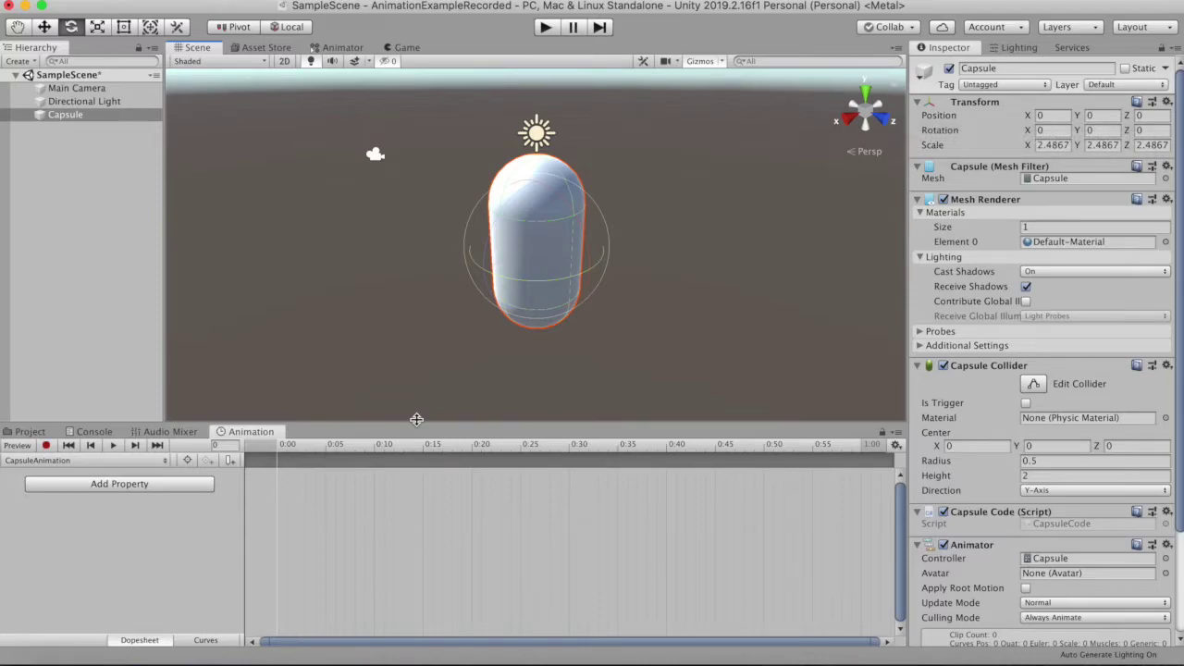
click(141, 486)
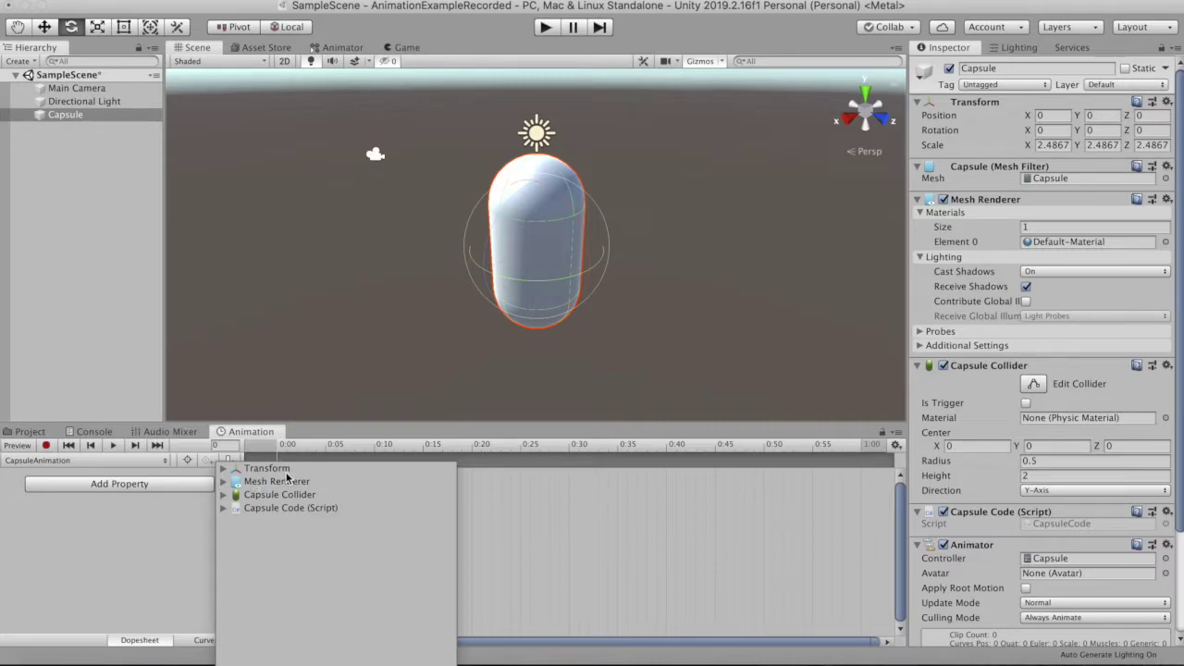
Add a Transform Rotation track, then delete it and undo a test tilt of the capsule
click(223, 468)
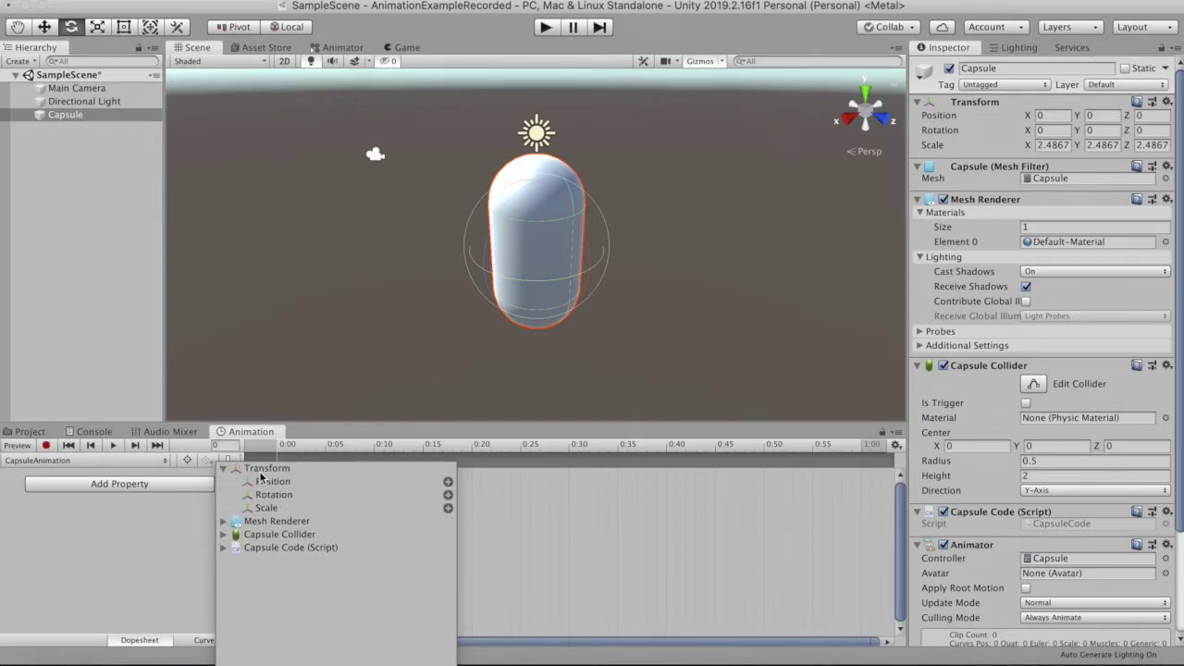
click(276, 495)
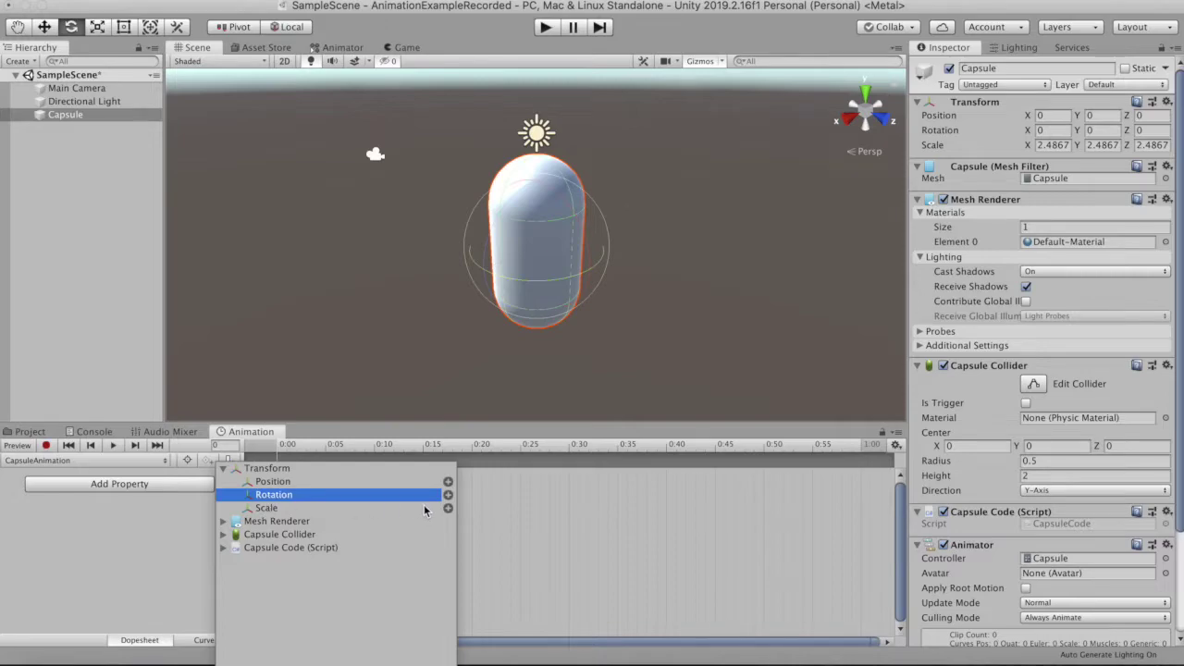
click(448, 495)
click(153, 486)
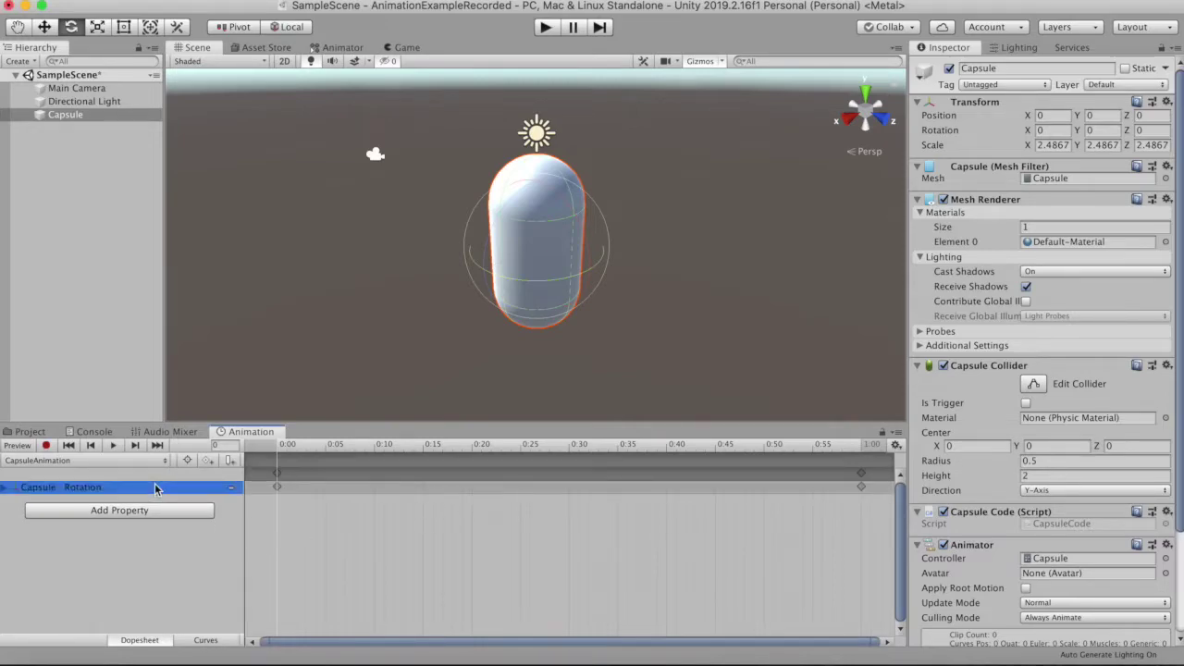
key(Delete)
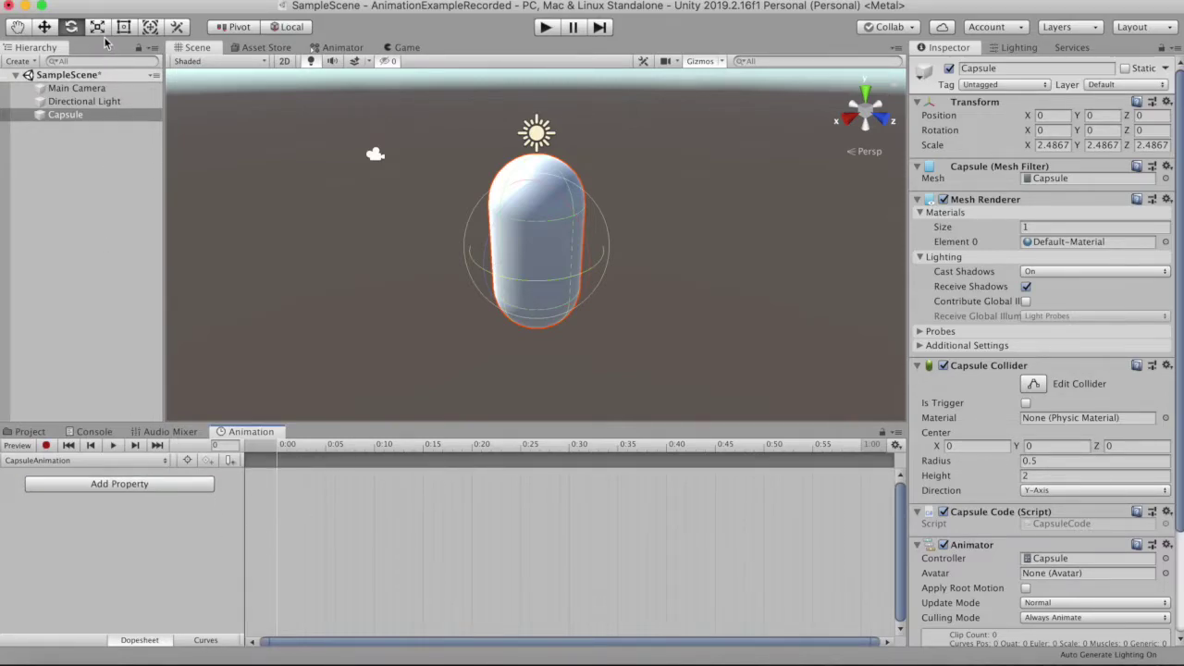
drag(502, 198, 499, 219)
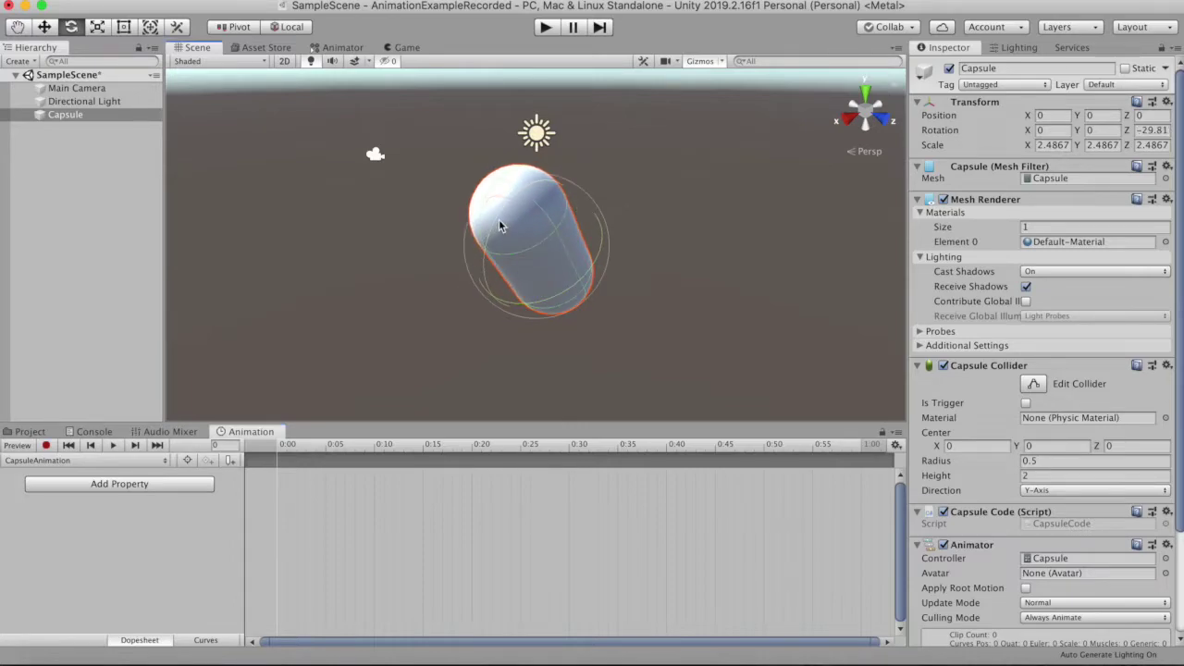
key(ctrl+z)
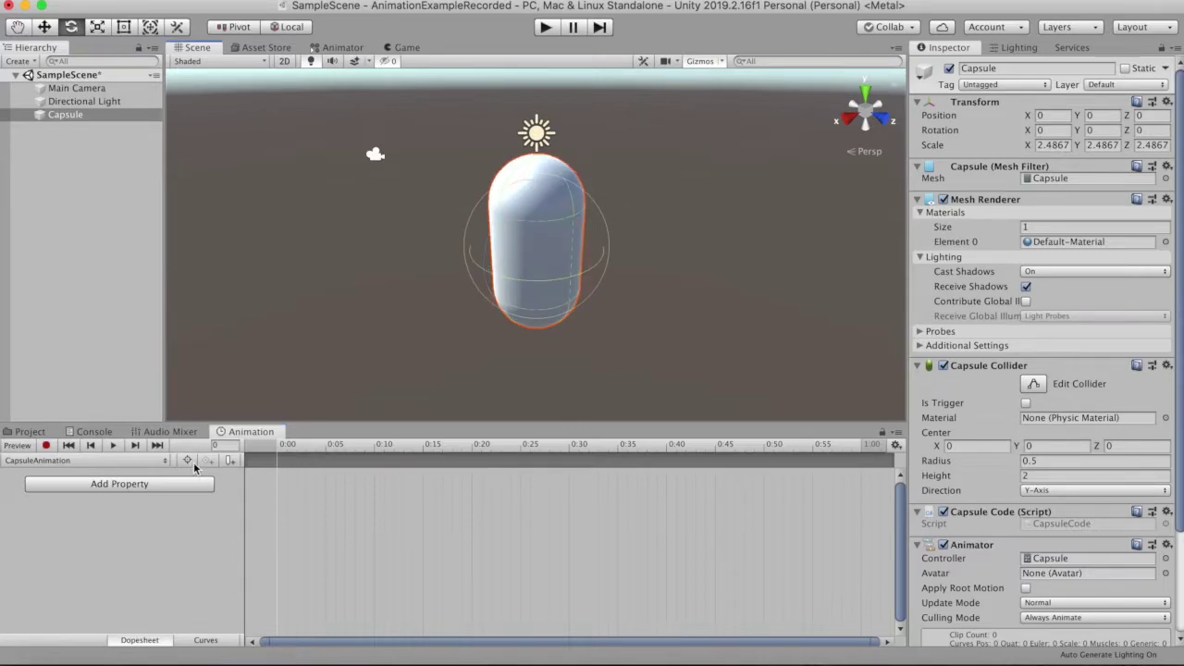
Add an animation event at 0:00 and move the playhead to about frame 8
right_click(275, 461)
click(285, 469)
right_click(276, 462)
click(296, 470)
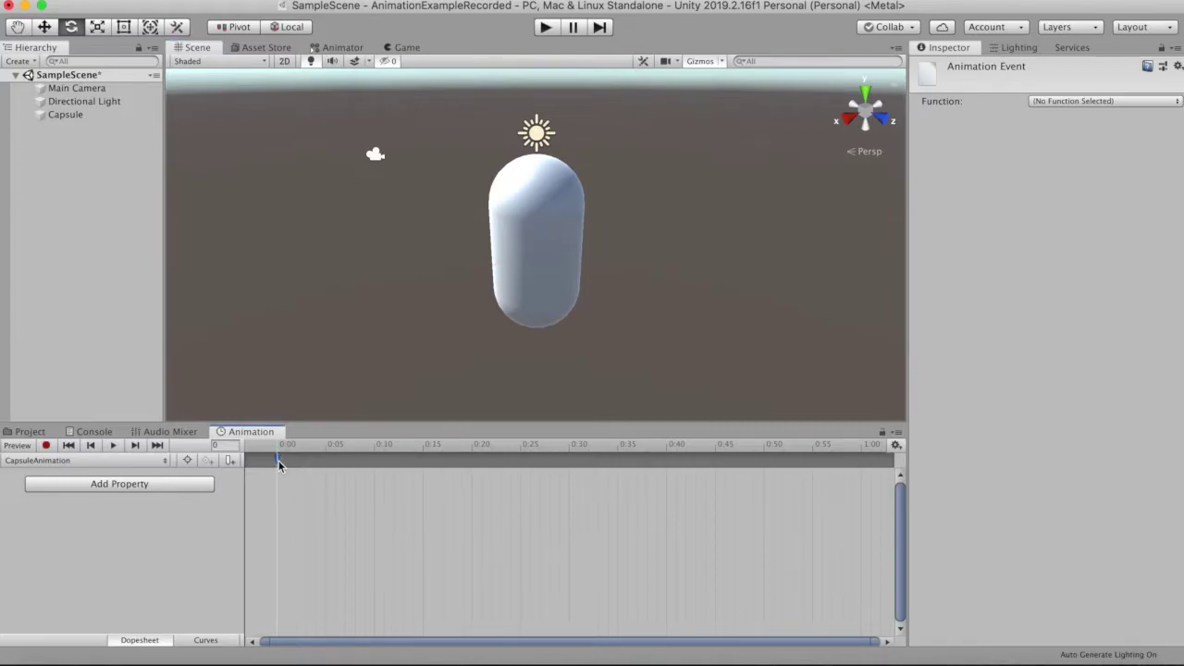
drag(344, 445, 376, 450)
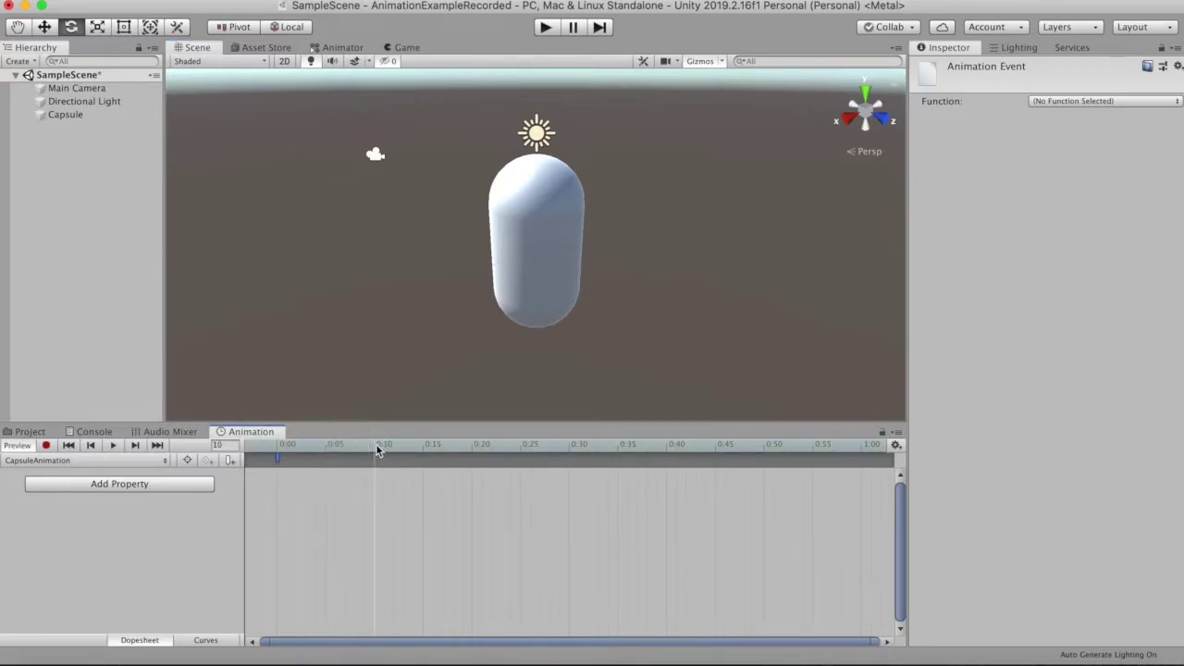
Select the animation event marker at 0:00 and delete it
right_click(277, 458)
click(278, 458)
click(284, 461)
click(283, 460)
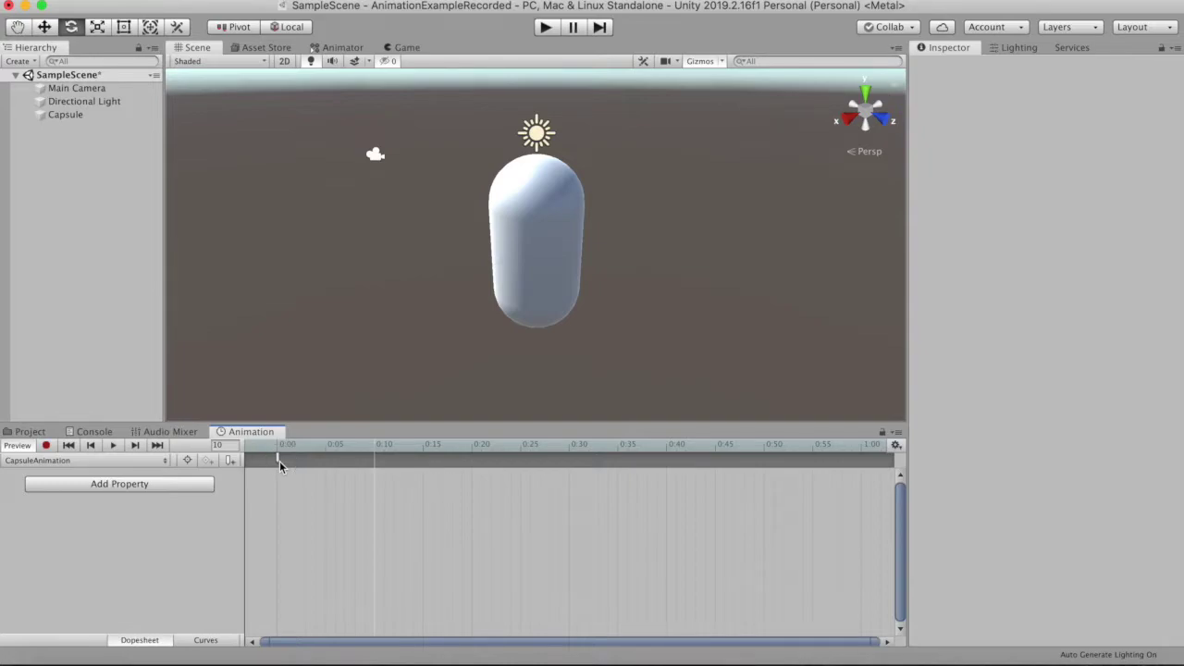
click(279, 461)
key(Delete)
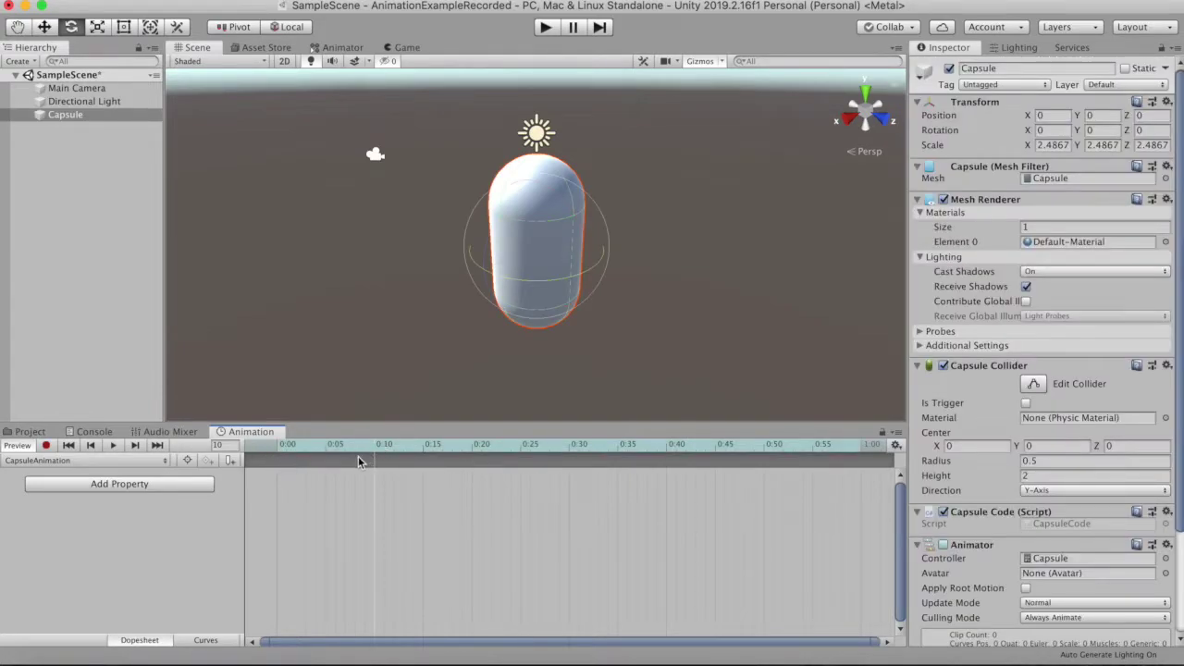
At frame 0, start recording and key the capsule's rotation at 0,0,0
click(261, 451)
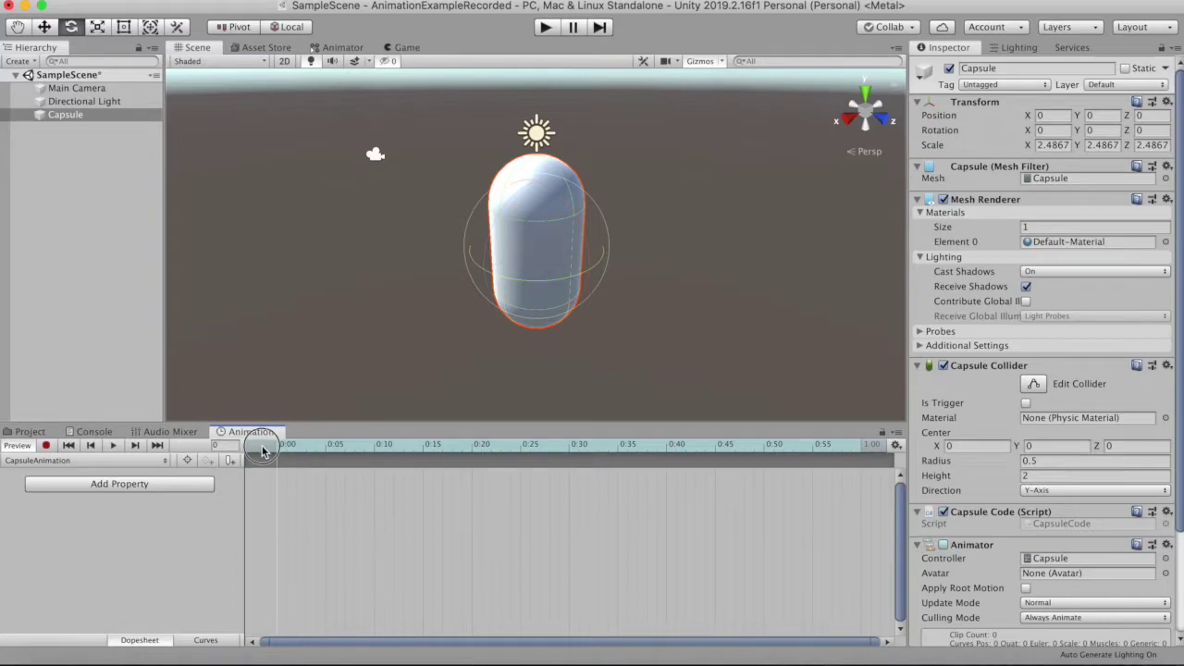
click(49, 448)
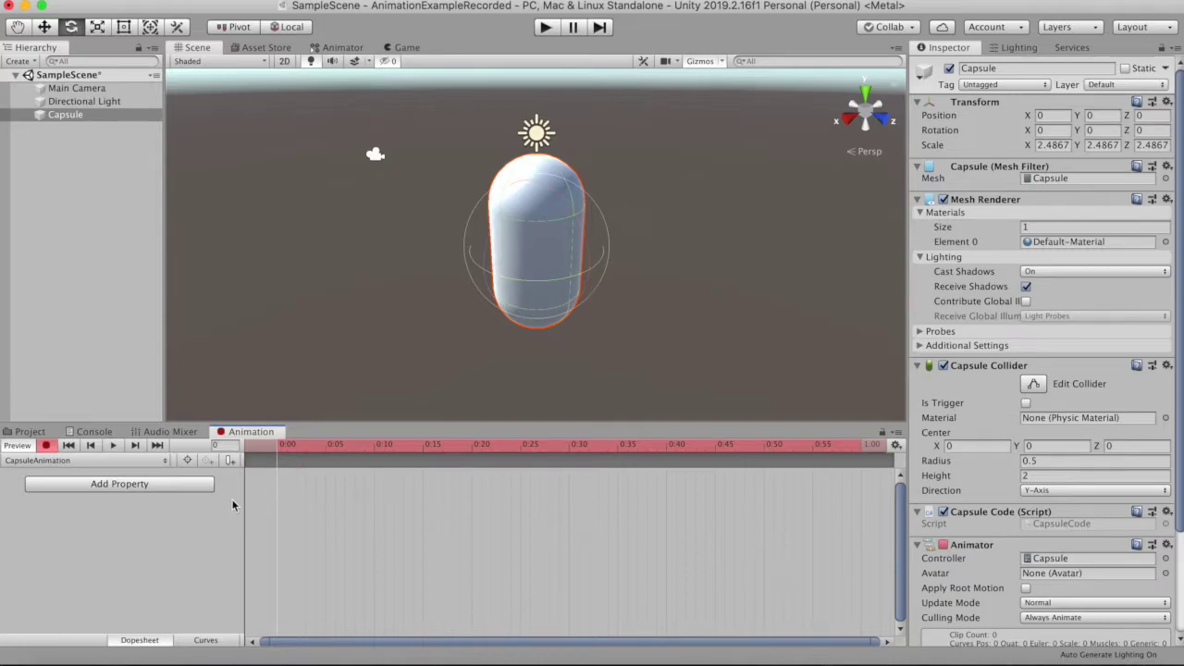
click(512, 207)
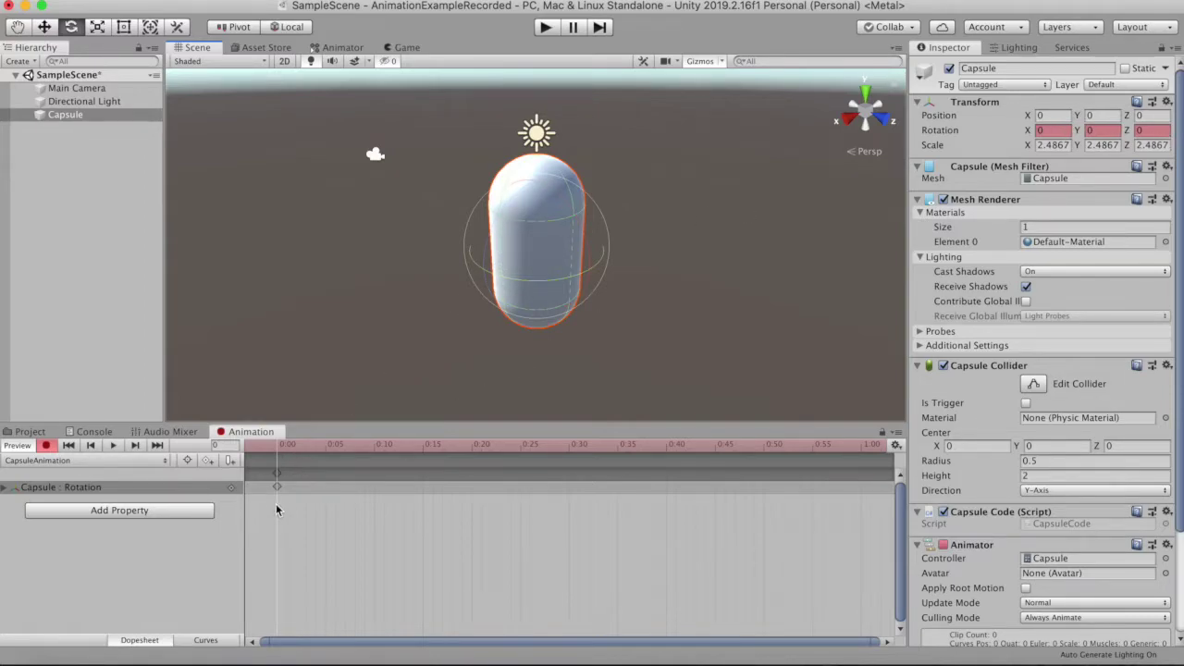
At 0:30, key the capsule tipped sideways with Rotation Z set to -90
drag(284, 452, 574, 453)
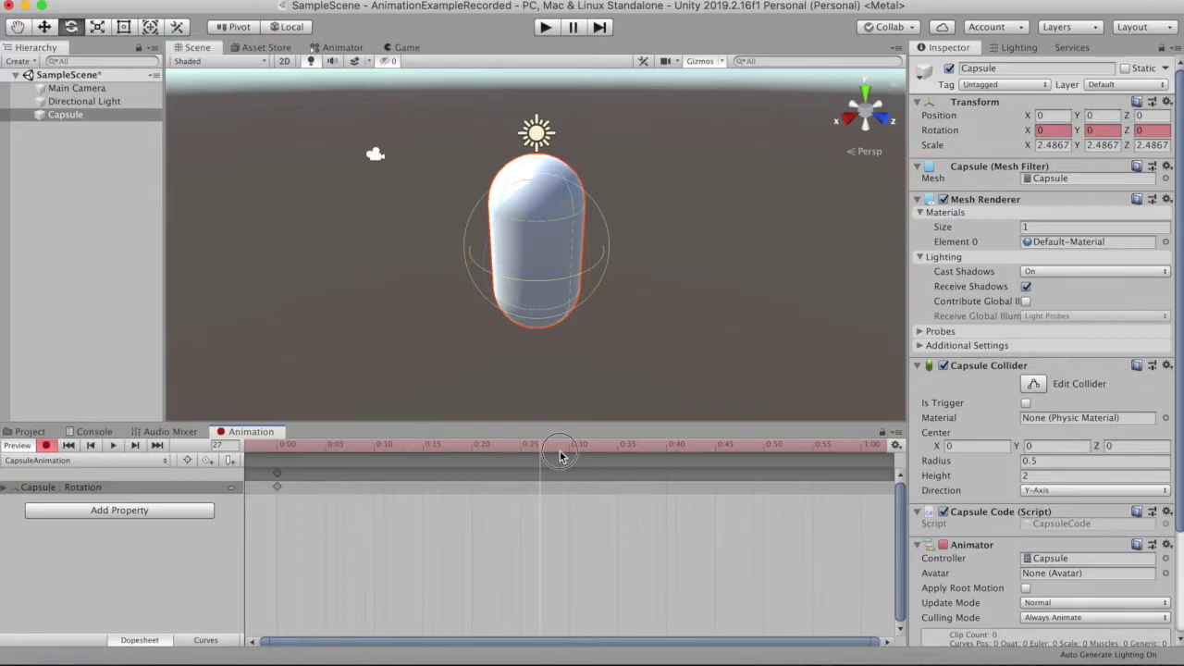
drag(574, 453, 571, 457)
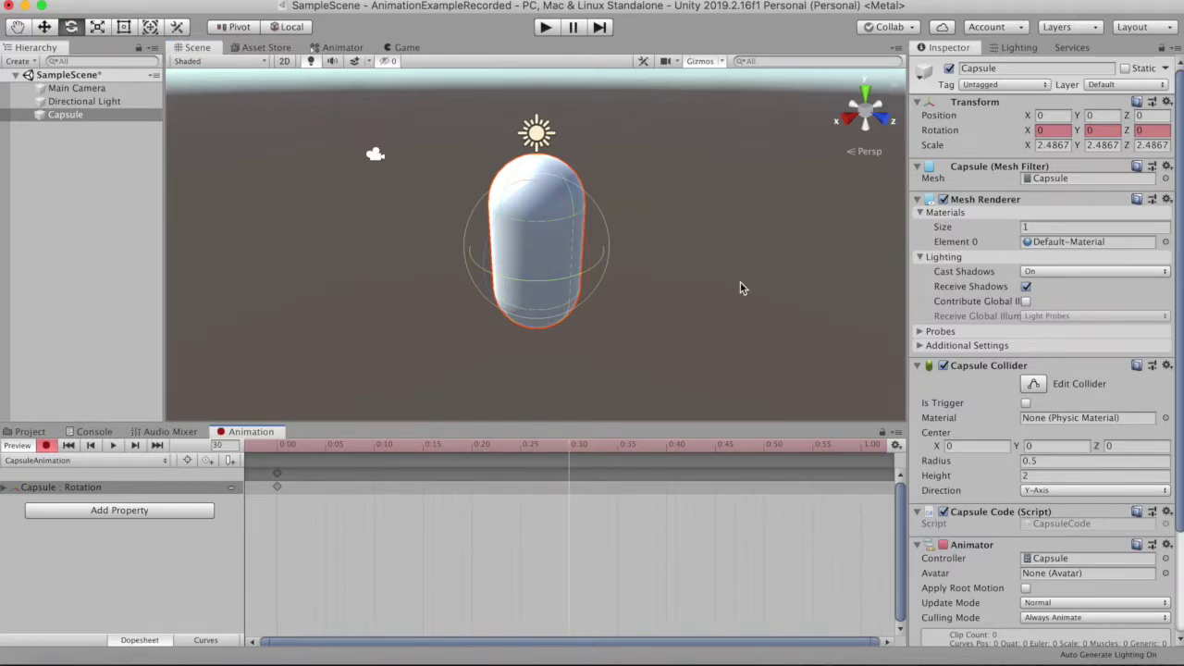
mouse_move(489, 219)
mouse_down()
mouse_move(453, 412)
mouse_move(462, 327)
mouse_up()
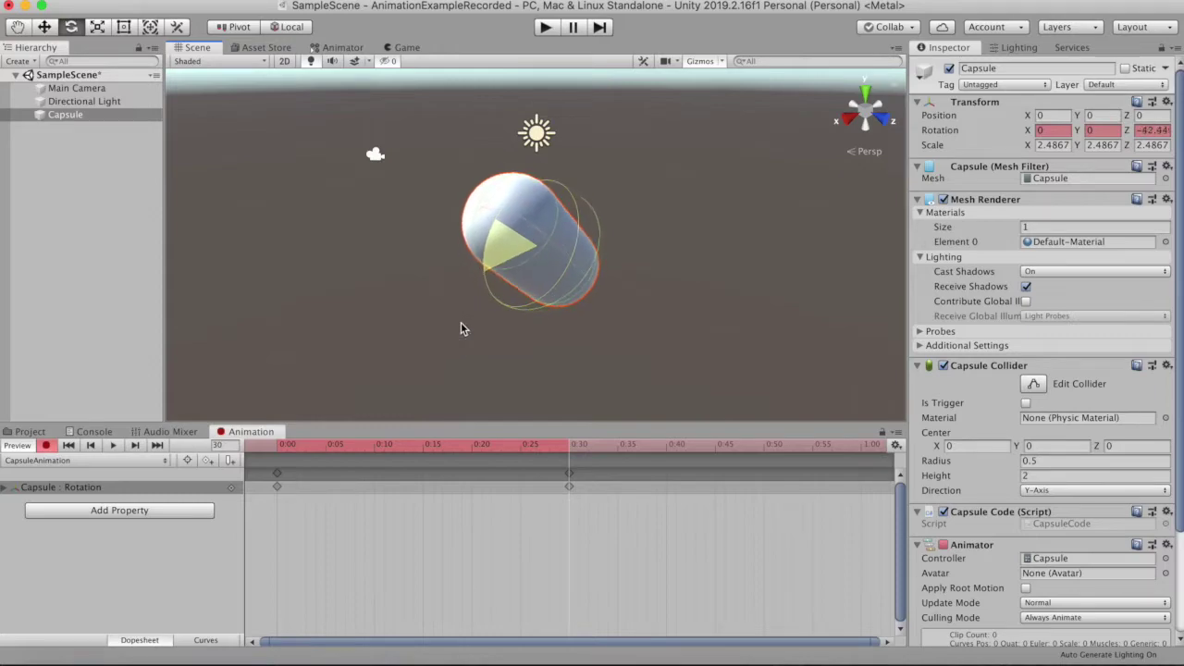
click(1142, 131)
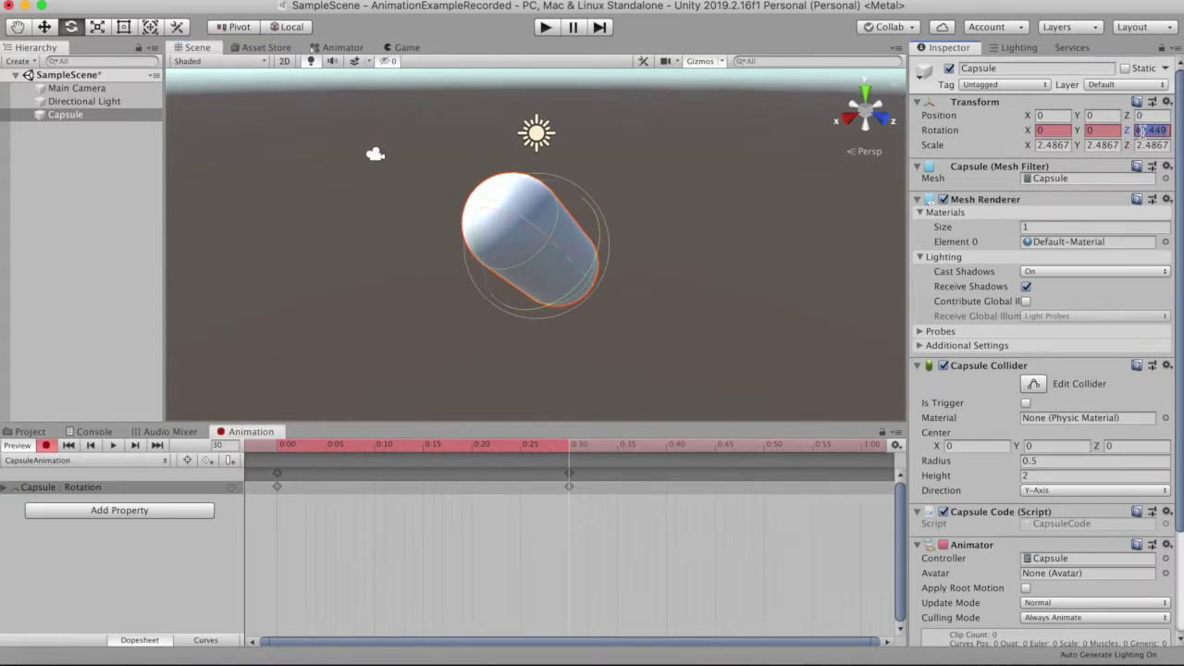
key(BackSpace)
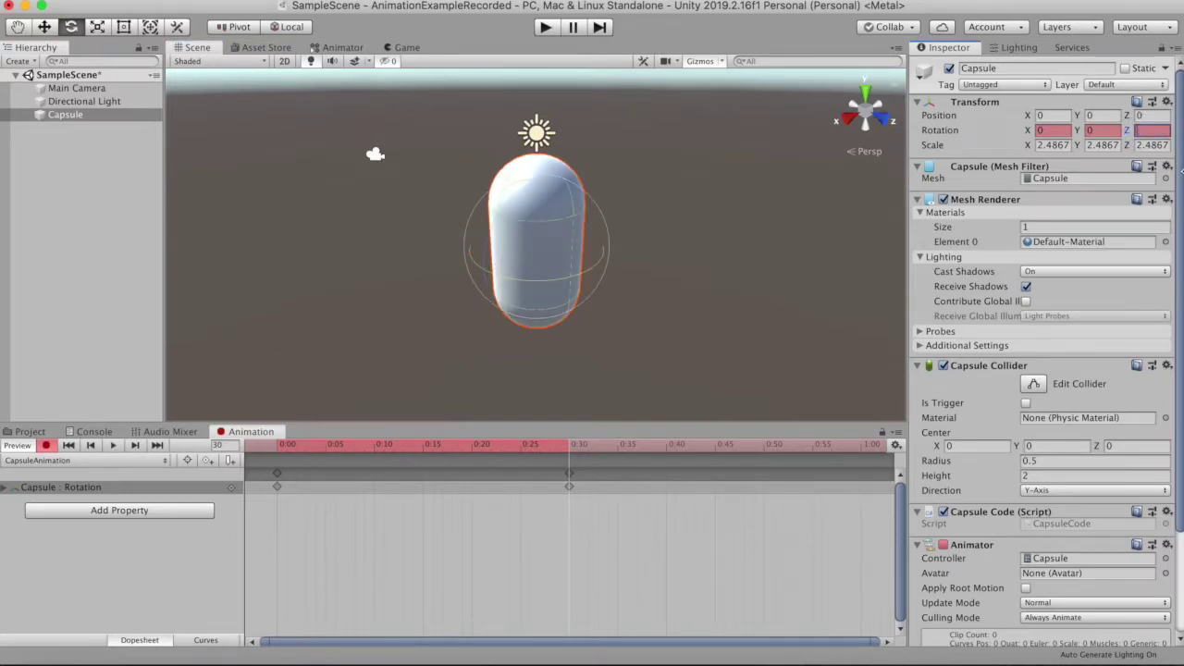
text(-90)
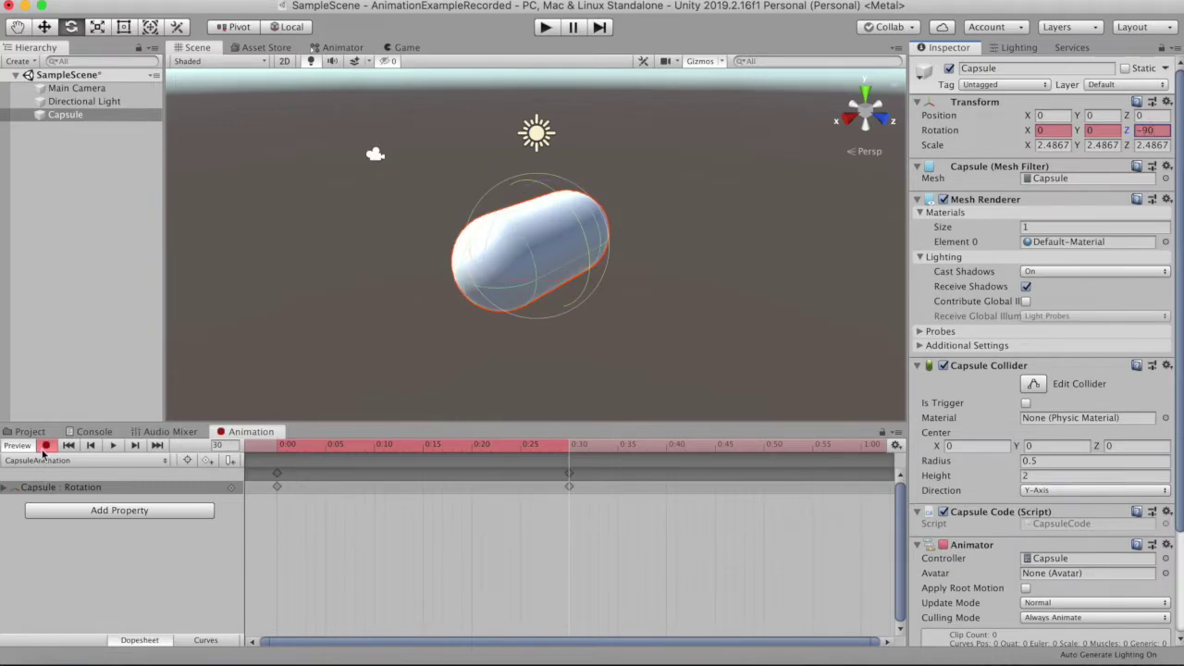
Stop recording, preview the clip, and check the sideways pose at 0:30
click(44, 447)
click(114, 445)
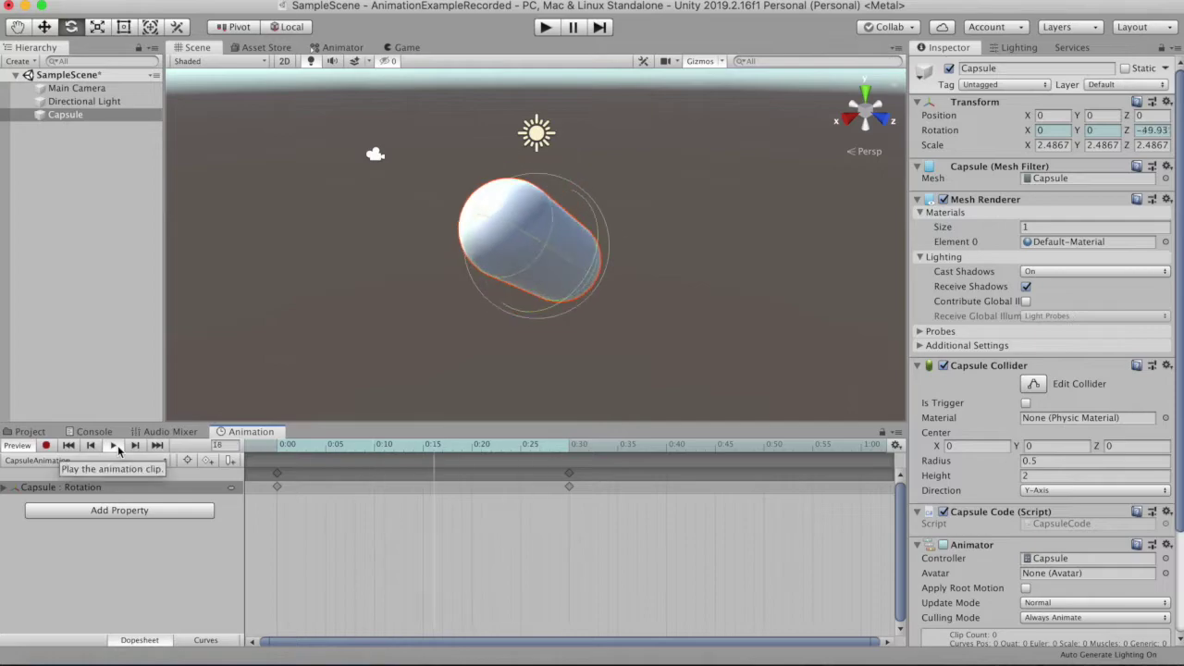
click(115, 444)
drag(435, 458, 860, 452)
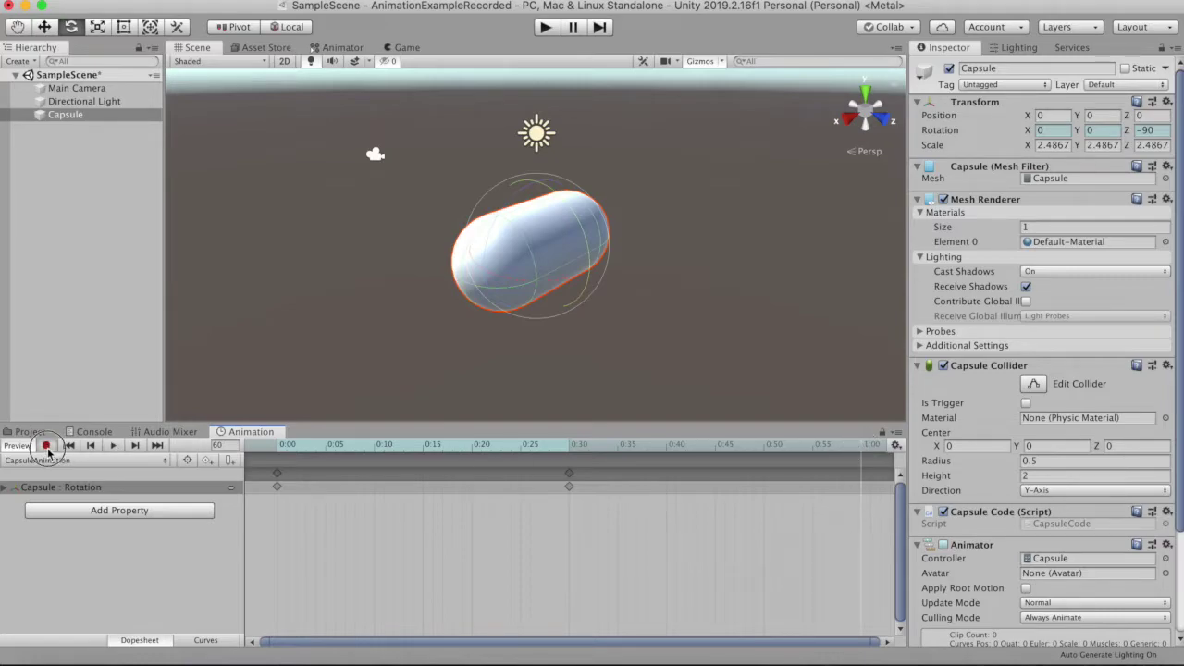
Record a keyframe at 1:00 with Rotation Z 0, stop recording, and play the preview
click(45, 445)
click(1153, 130)
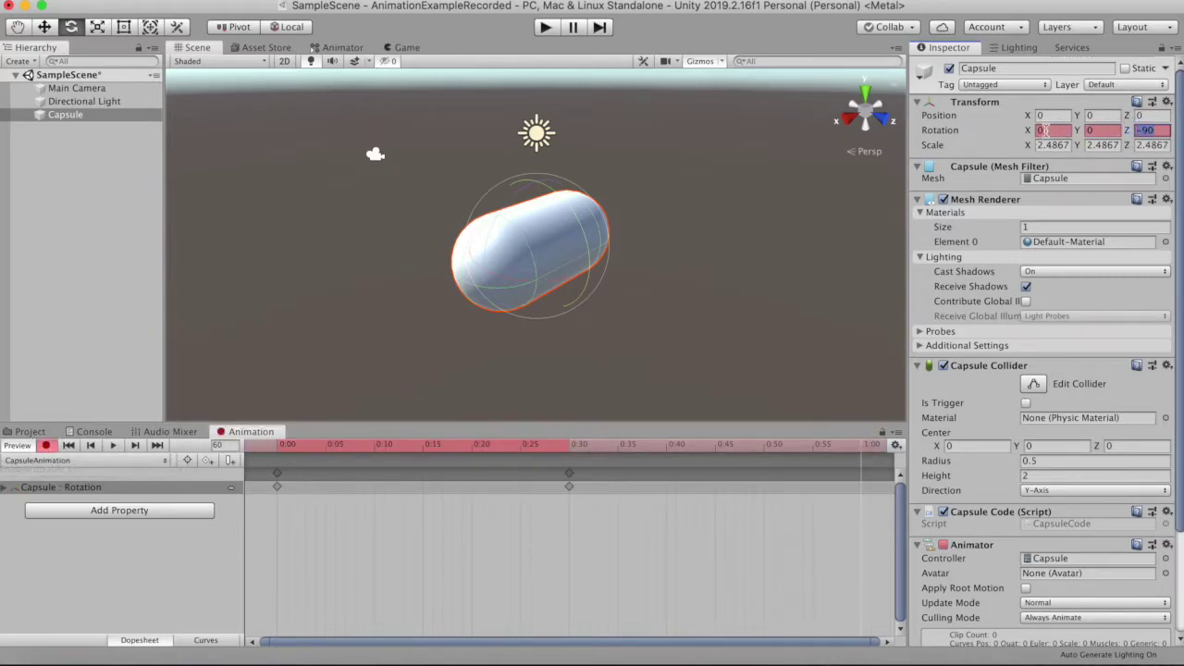
text(0)
key(Return)
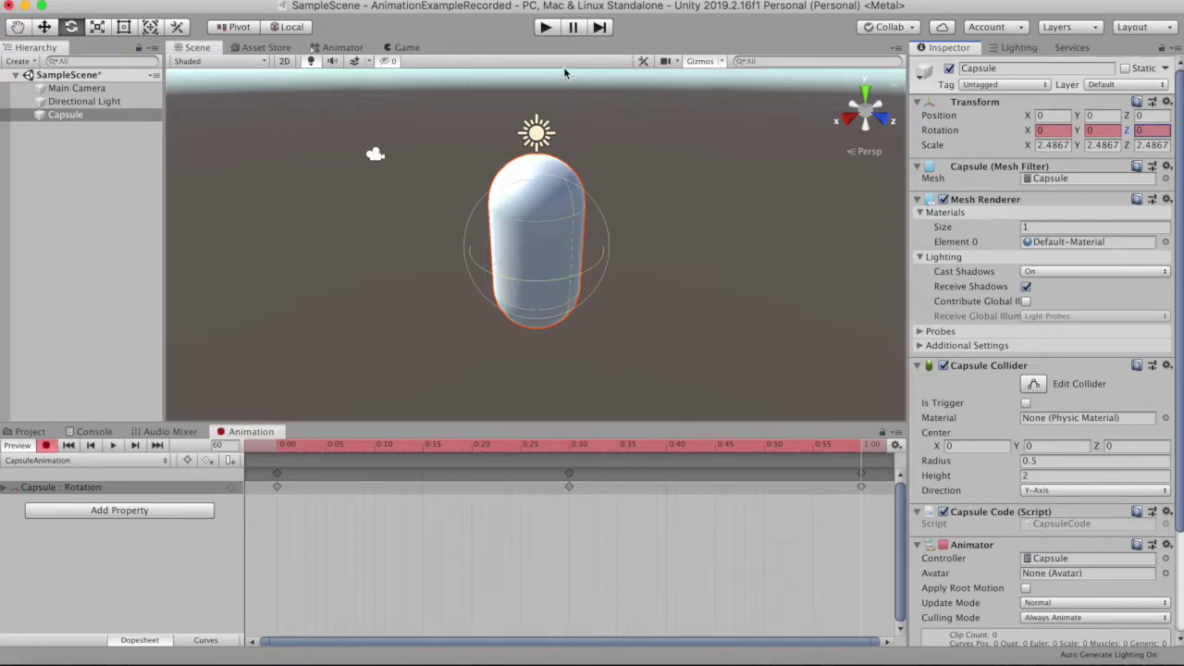
click(47, 446)
click(113, 446)
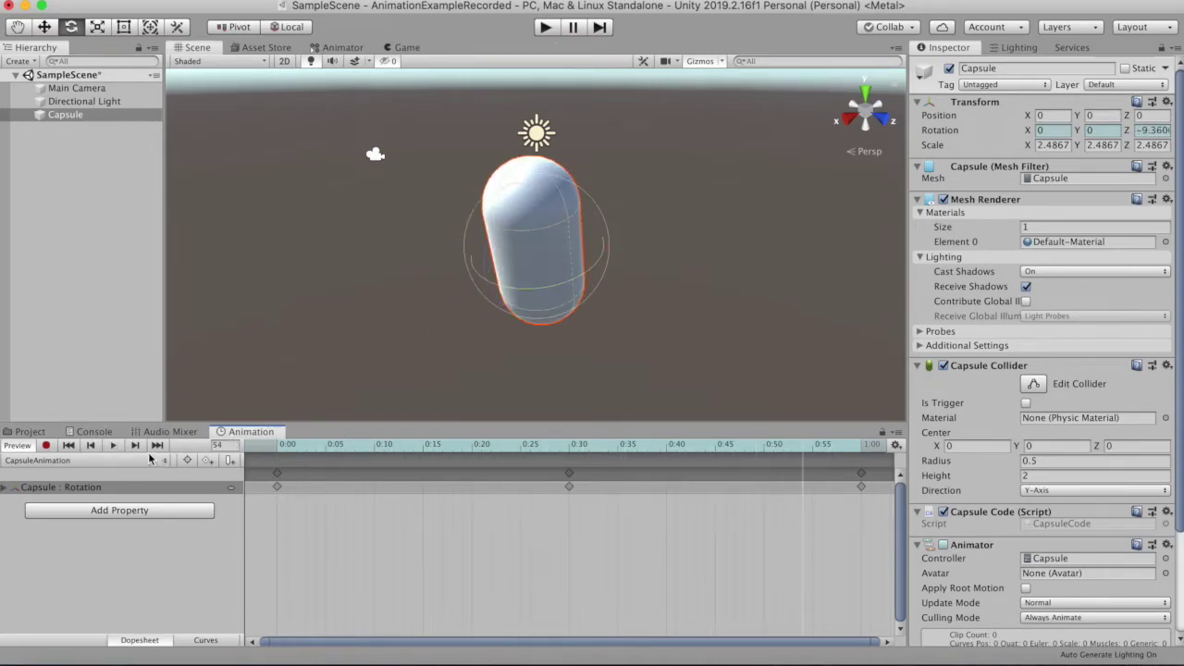
Copy the 0:30 sideways keyframes, paste them at about 0:33, and preview the clip
click(570, 473)
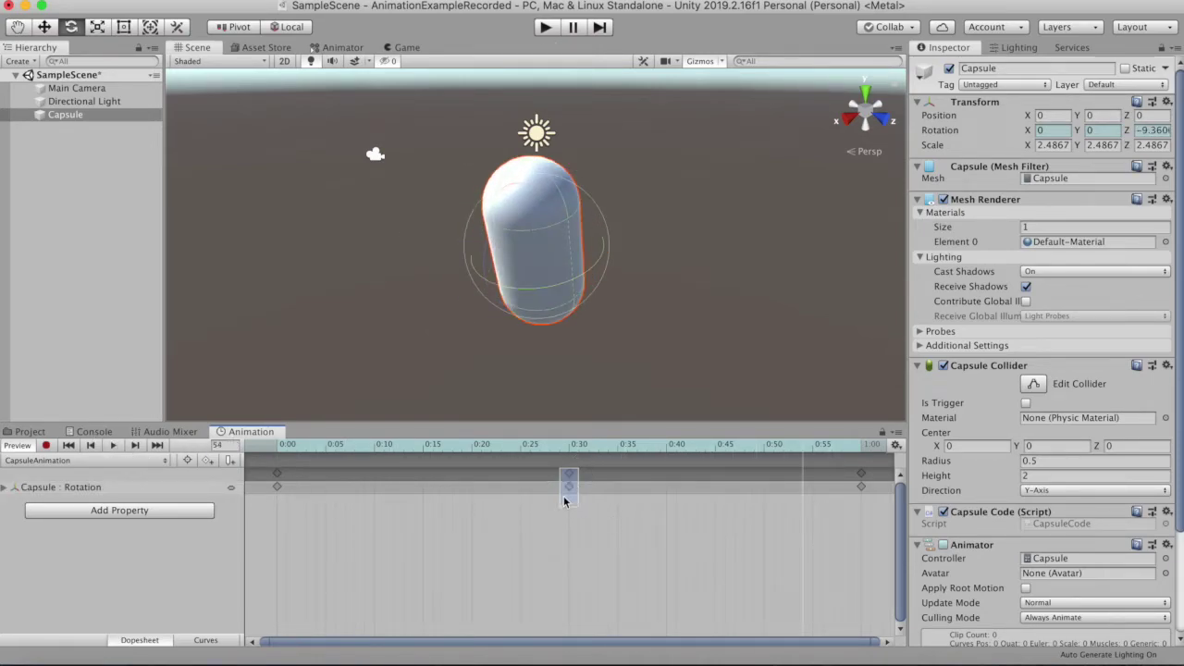
key(ctrl+c)
key(ctrl+v)
mouse_move(802, 473)
mouse_down()
mouse_move(586, 481)
mouse_move(614, 481)
mouse_up()
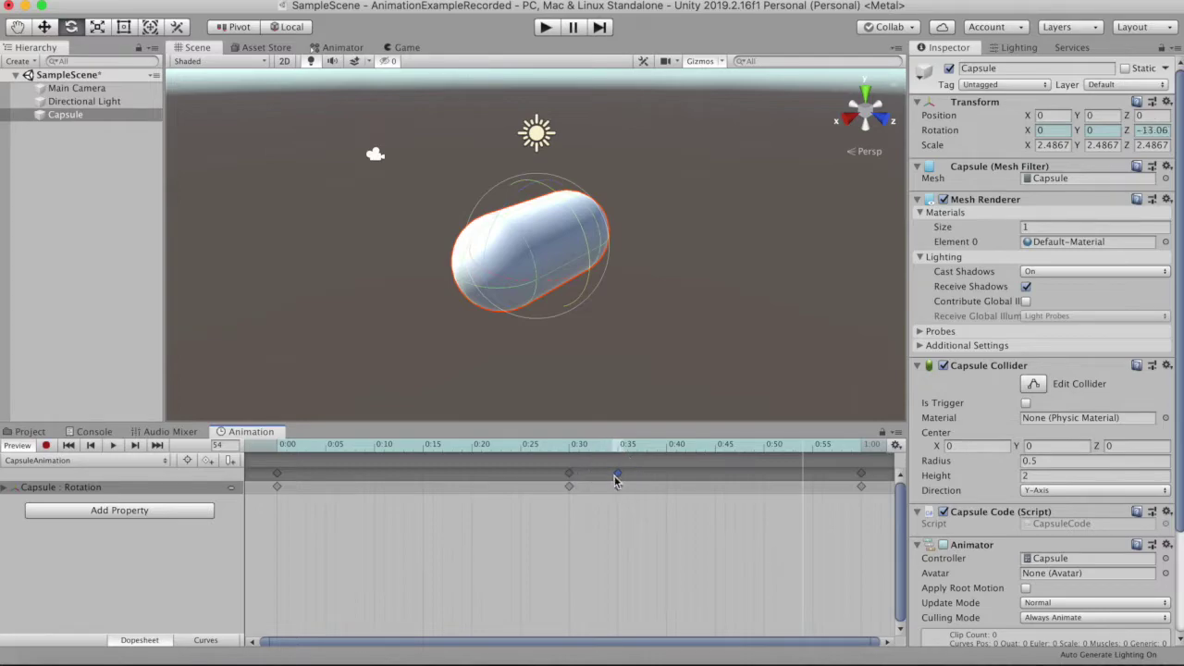
drag(821, 446, 264, 485)
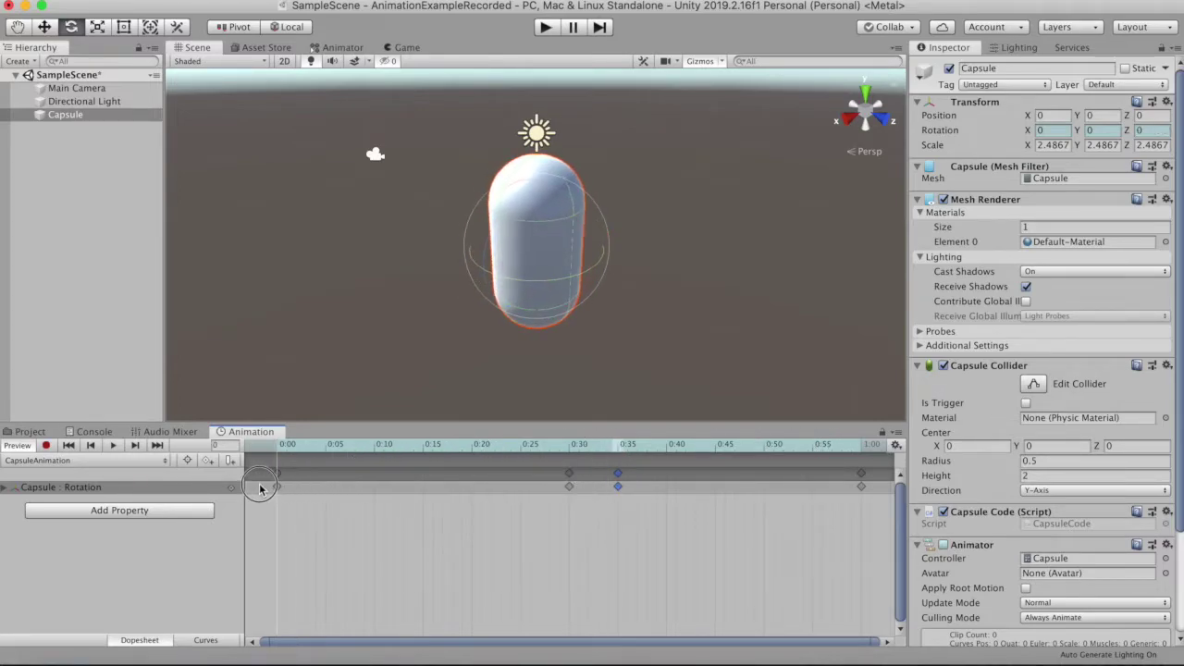
click(112, 446)
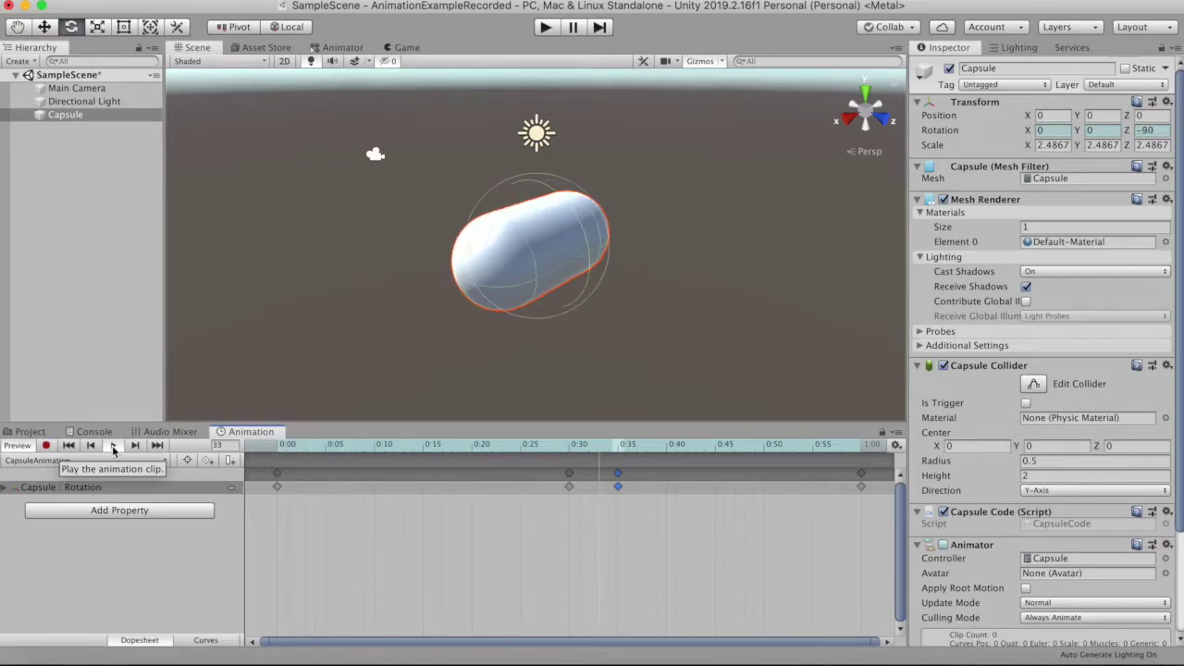
click(113, 445)
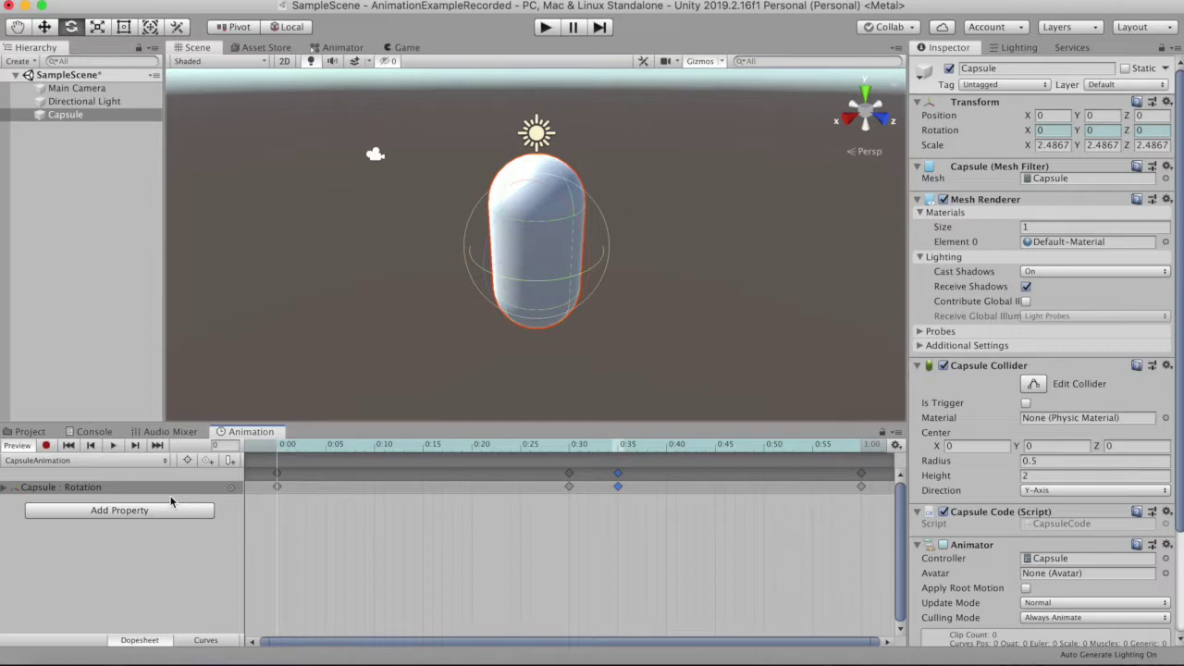
Add a Capsule : Scale track from the Transform properties and select it near 0:33
click(4, 487)
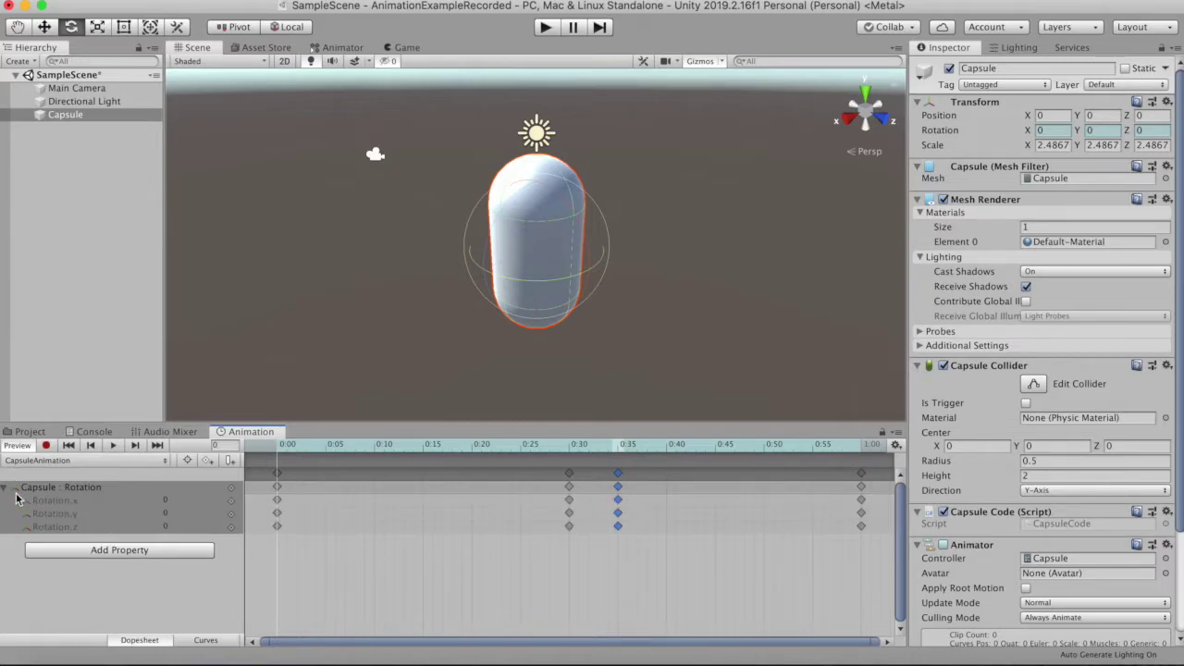
click(5, 487)
click(101, 513)
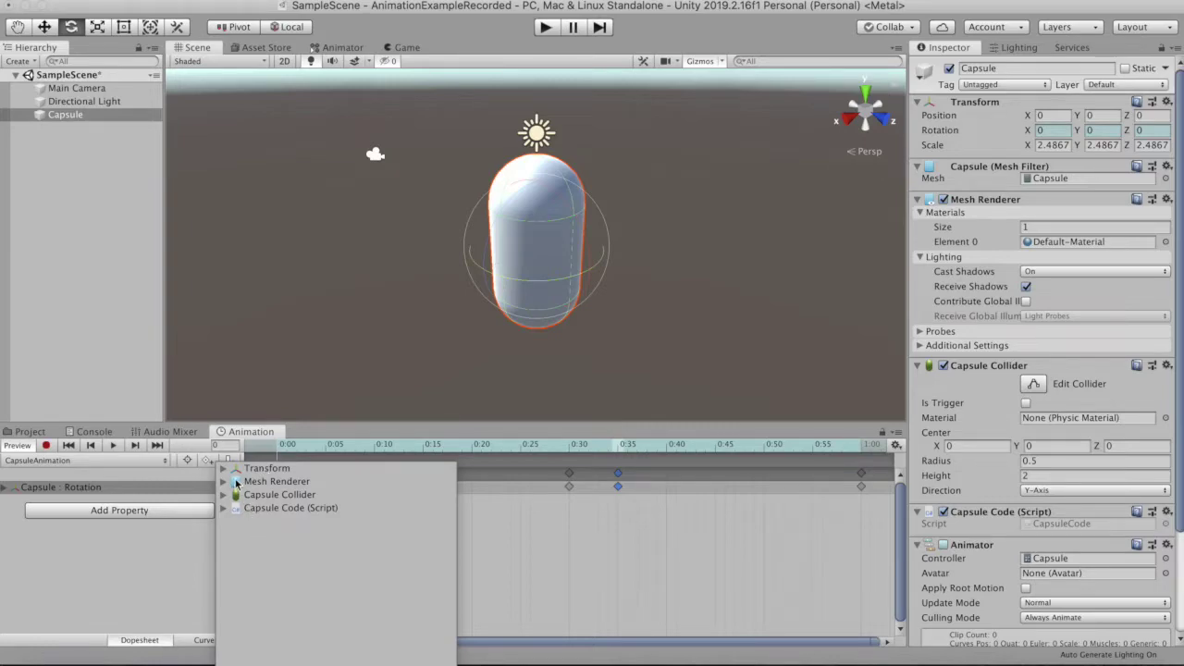
click(223, 469)
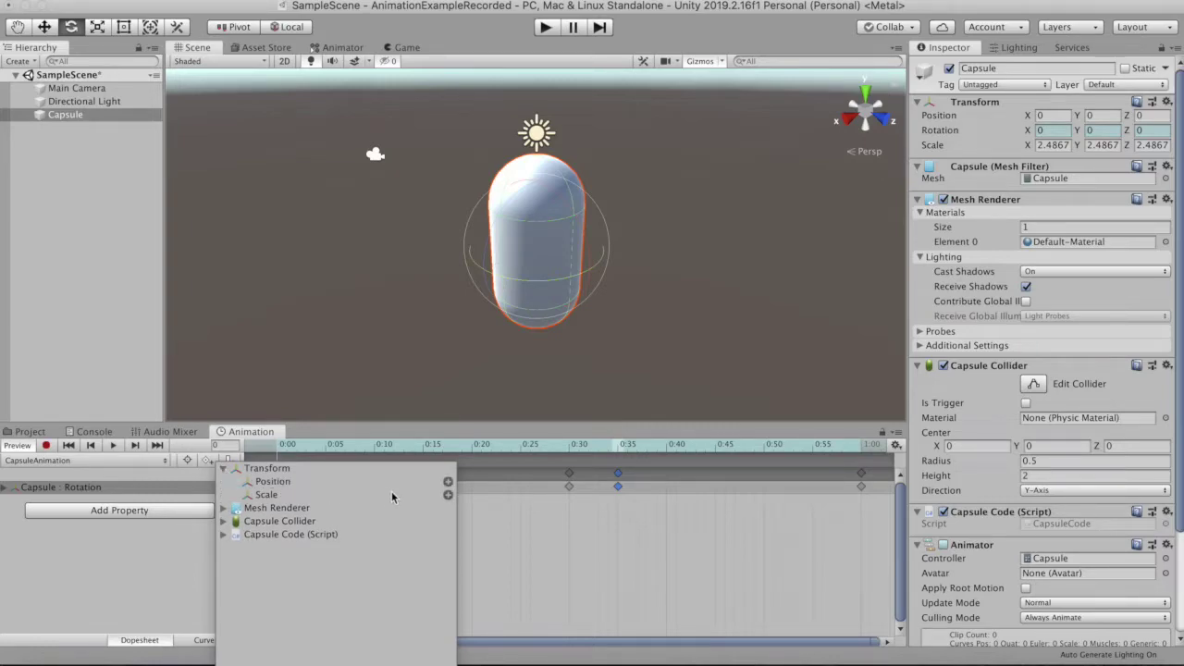
click(447, 494)
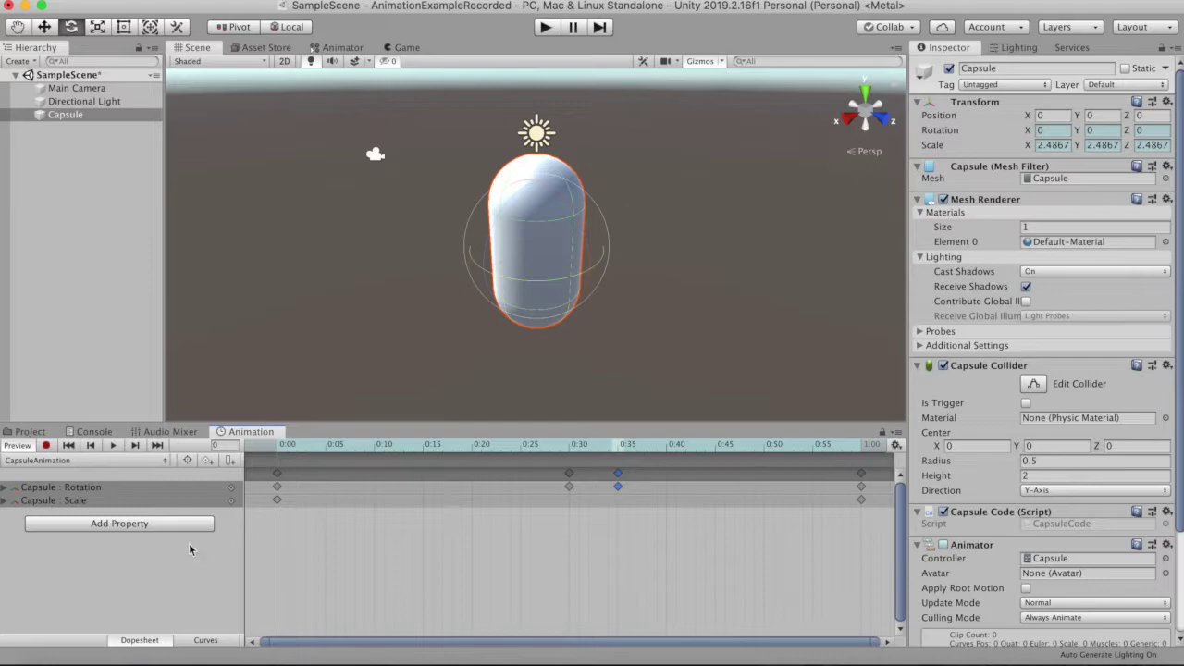
click(201, 508)
drag(277, 448, 594, 445)
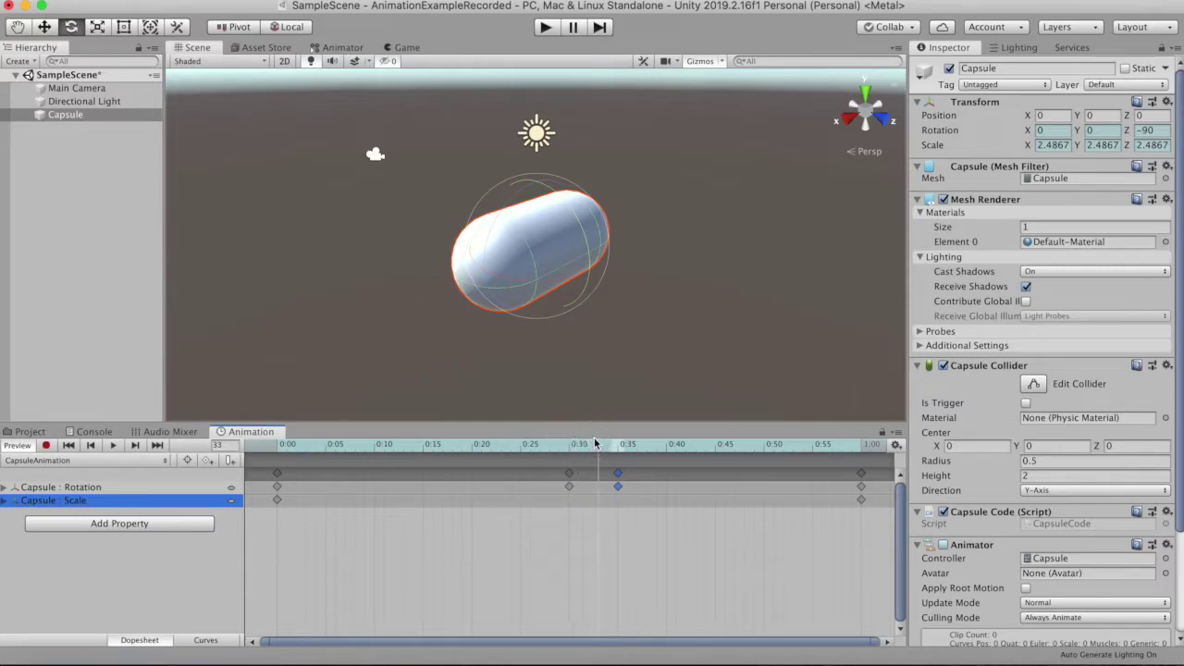
right_click(596, 506)
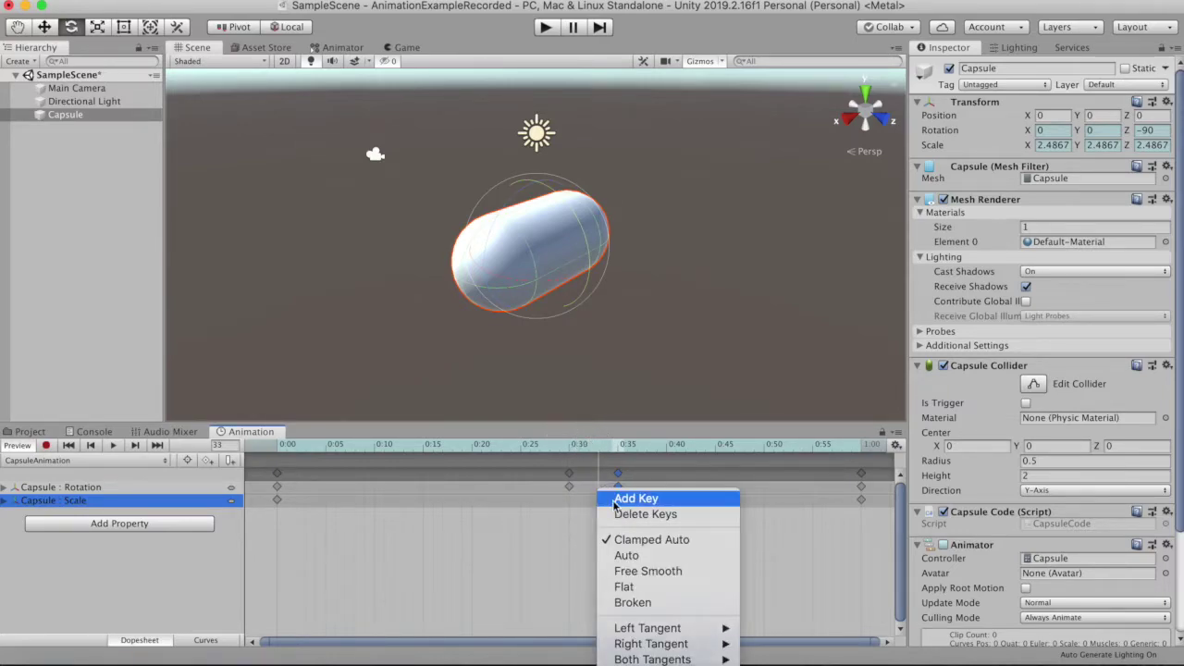
Add a scale keyframe near 0:32 and review the scale keys at 0:00 and 0:32
click(618, 498)
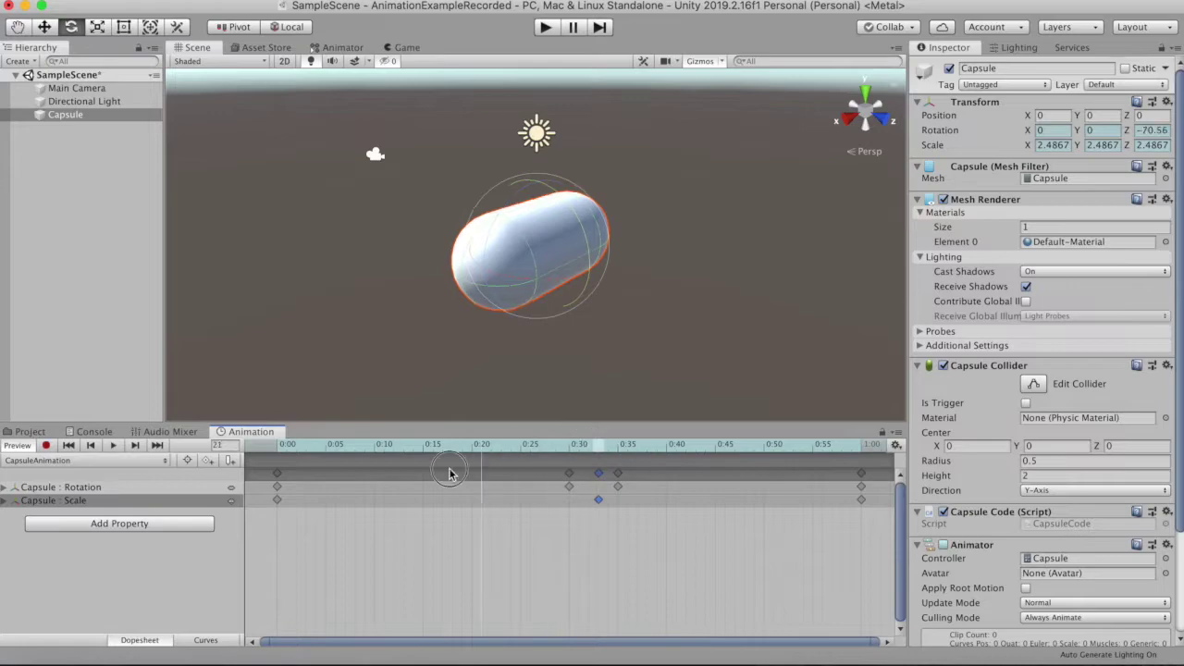
click(277, 446)
click(276, 501)
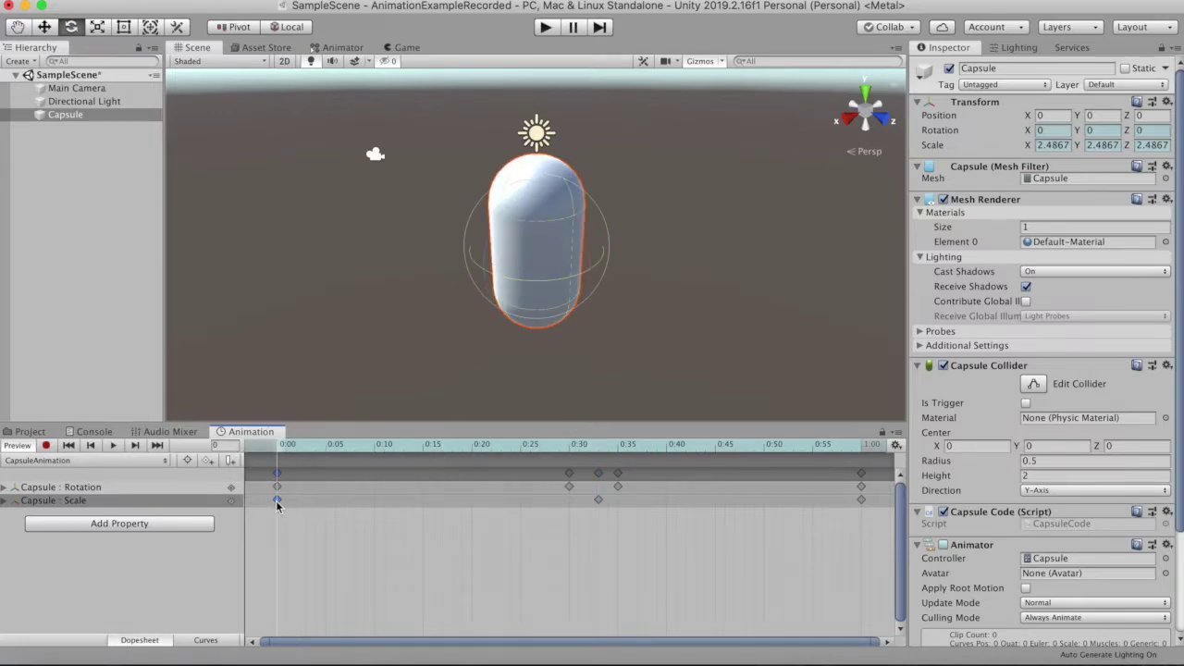
drag(278, 448, 589, 455)
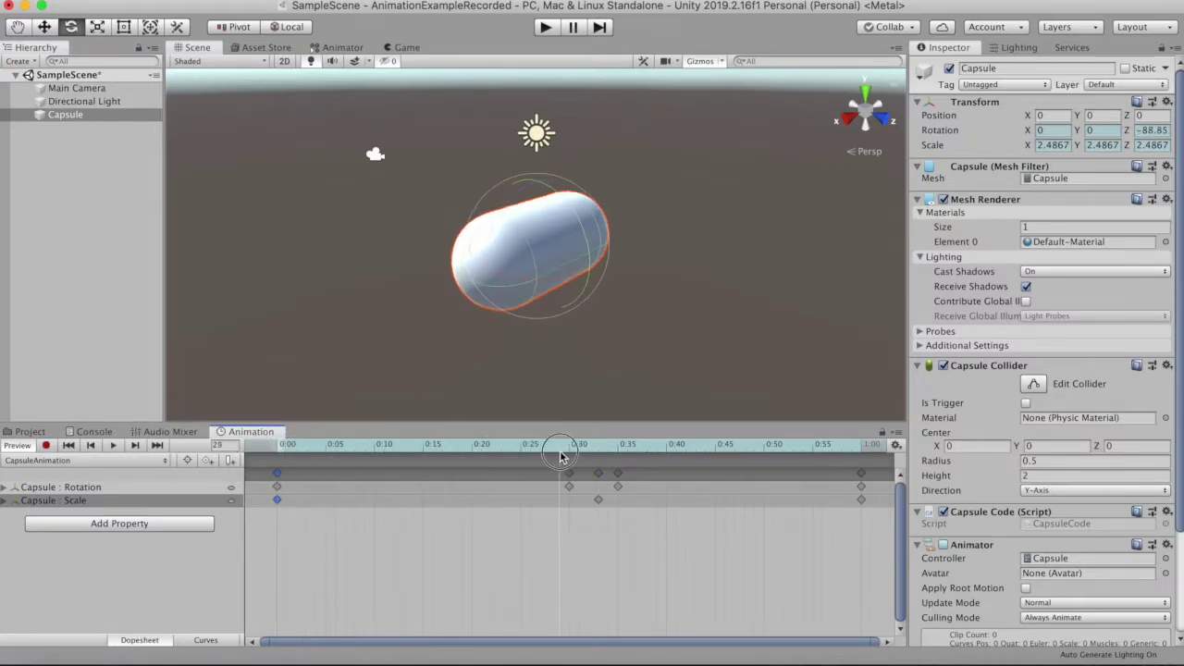
click(598, 500)
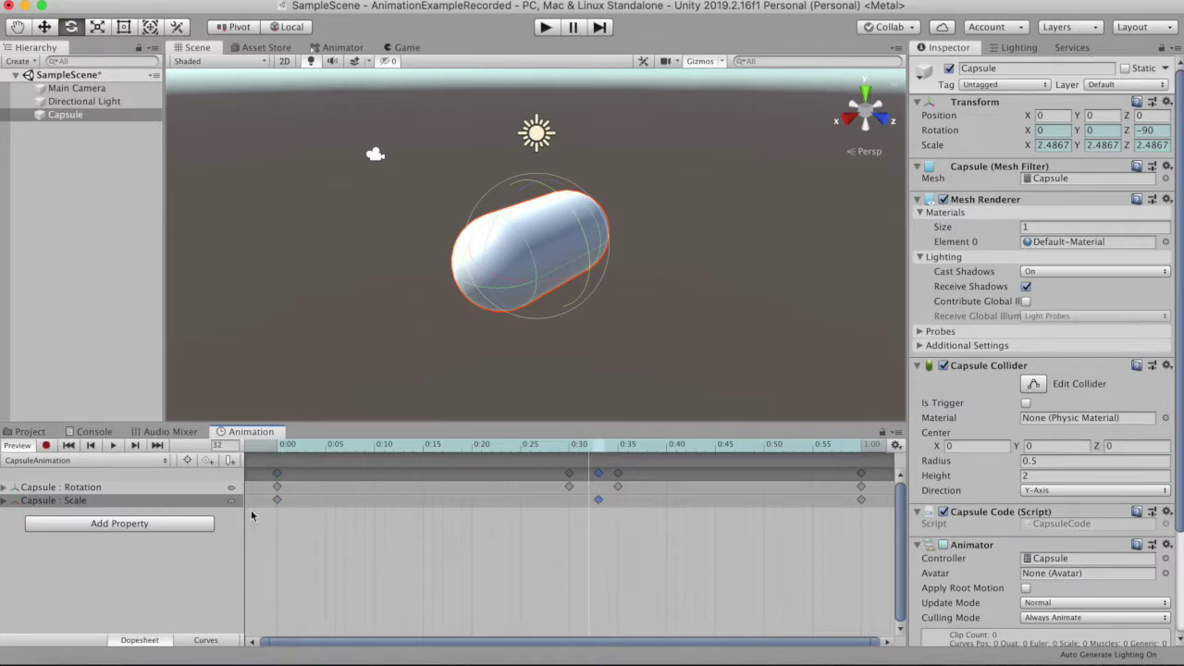
Set Scale.x, Scale.y and Scale.z to 1 at the 0:32 keyframe
click(4, 500)
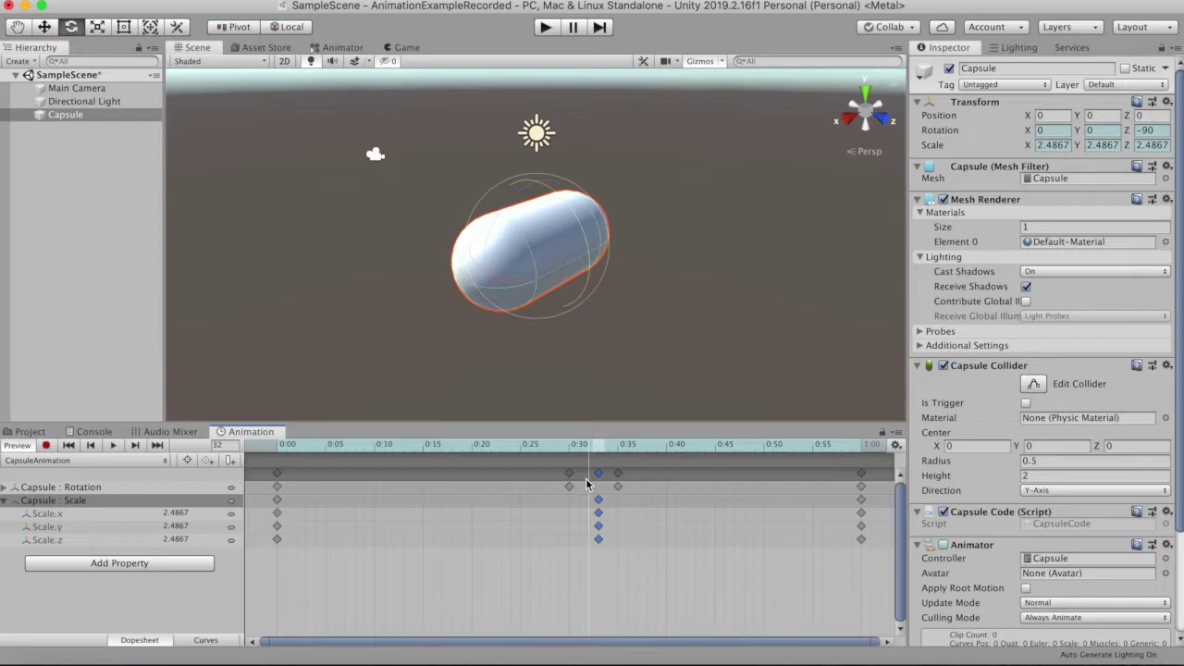
click(277, 514)
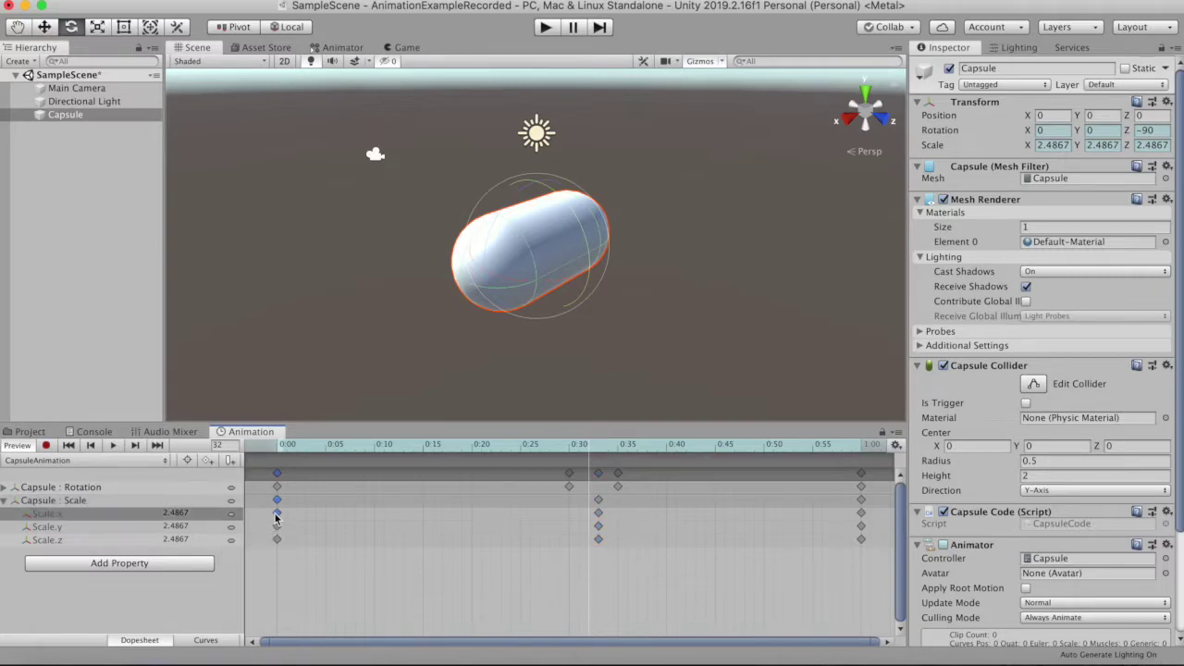
click(598, 513)
click(175, 513)
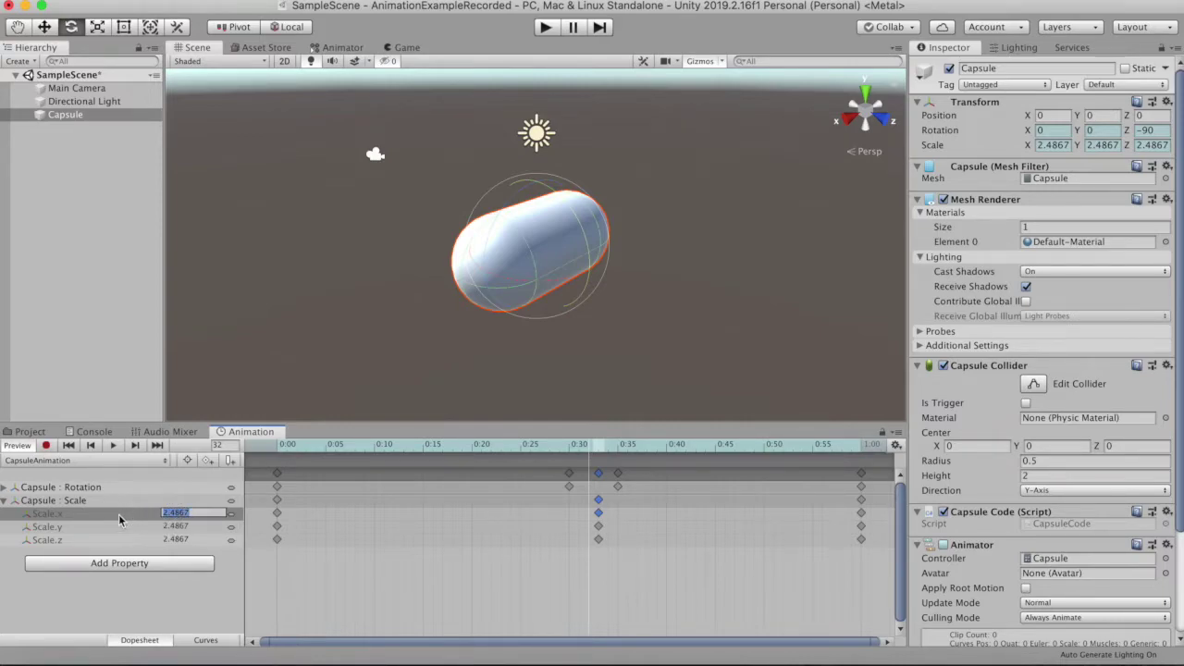
text(1)
key(Tab)
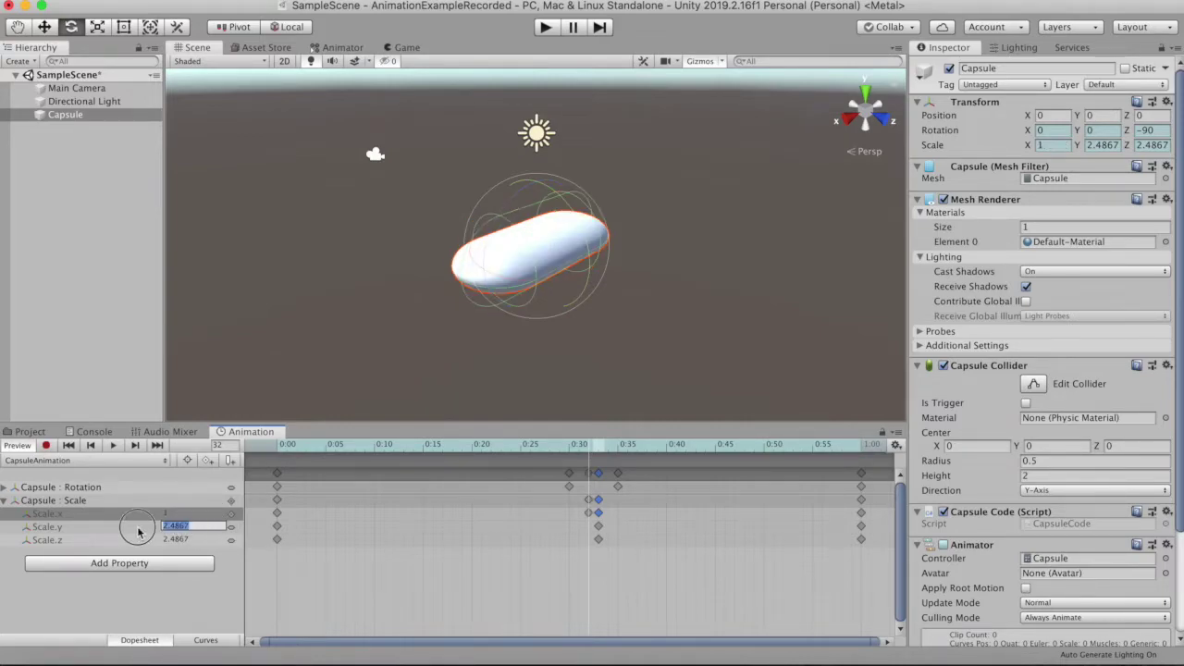
text(1)
key(Tab)
text(1)
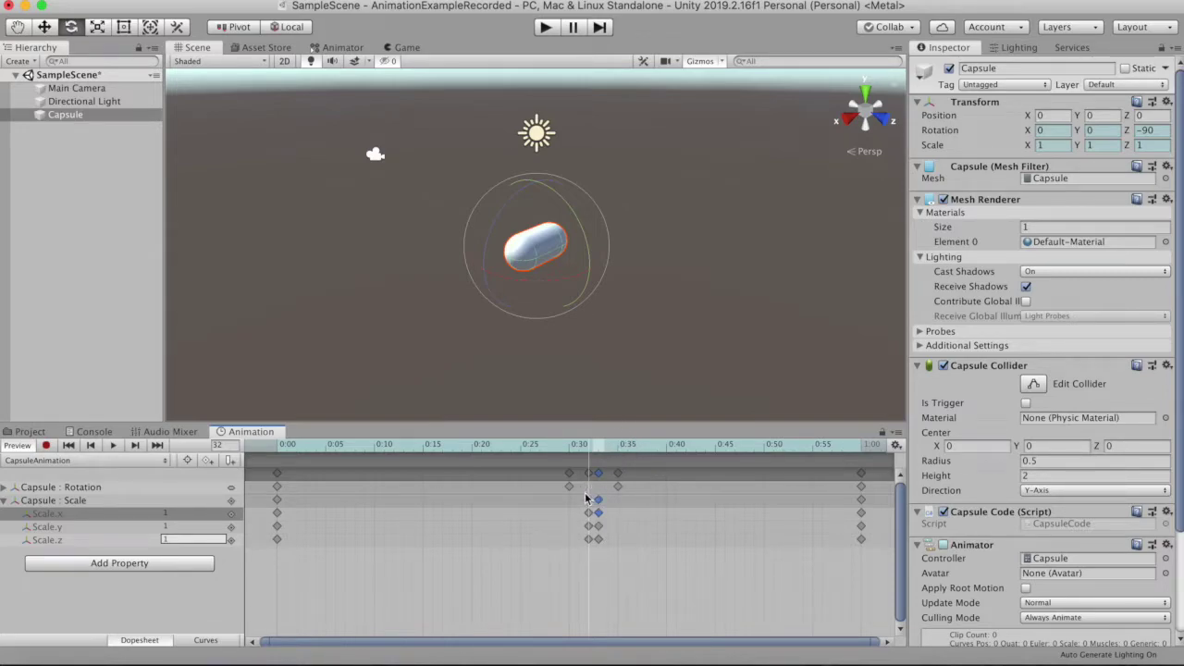
mouse_move(587, 446)
mouse_down()
mouse_move(636, 481)
mouse_move(592, 491)
mouse_move(860, 478)
mouse_up()
Set Scale.x, Scale.y and Scale.z to 1 on the 1:00 keyframe, then scrub back to the start
click(861, 514)
click(176, 513)
text(1)
key(Return)
click(183, 527)
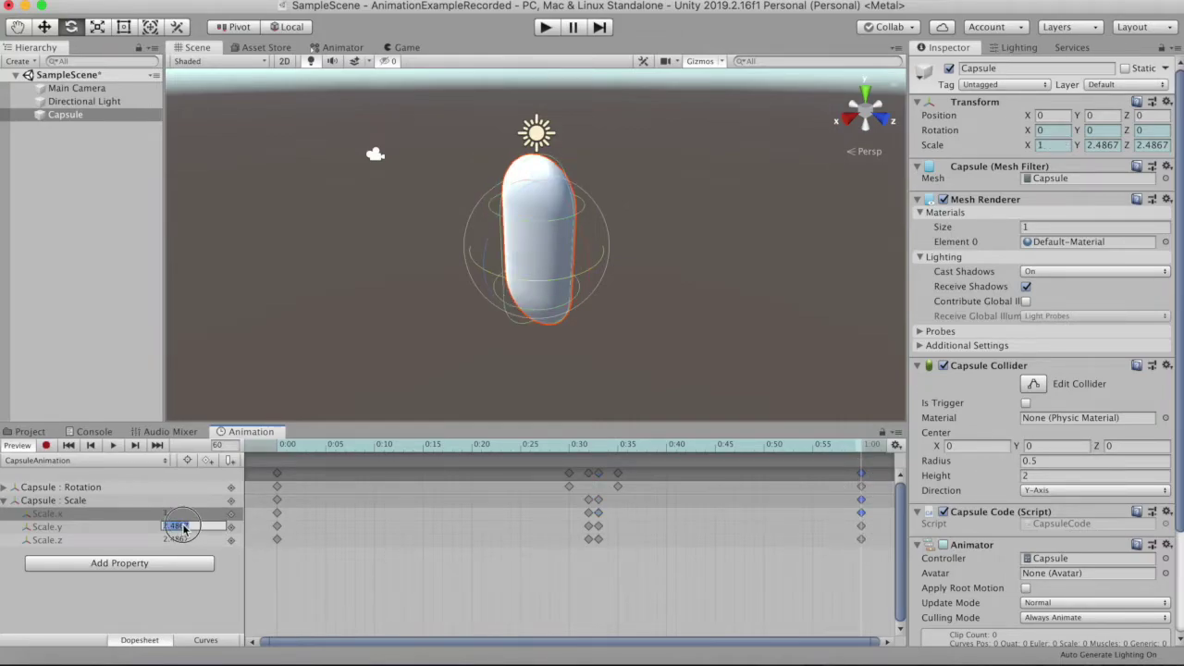
text(1)
key(Return)
click(183, 540)
text(1)
key(Return)
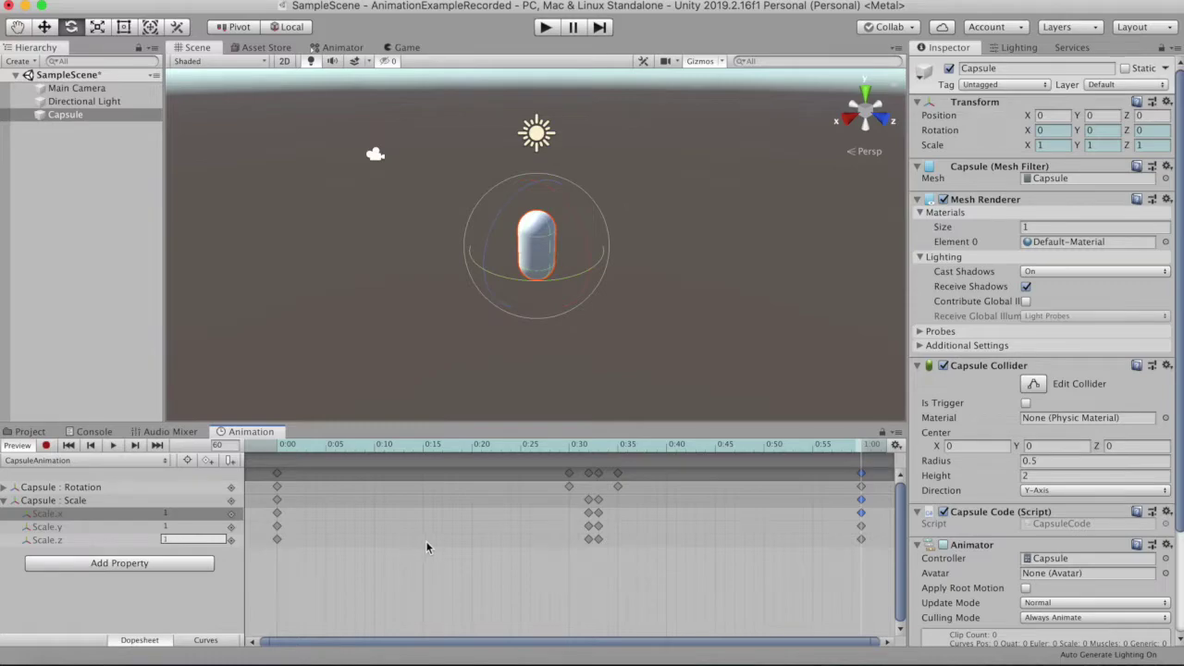
drag(856, 445, 277, 446)
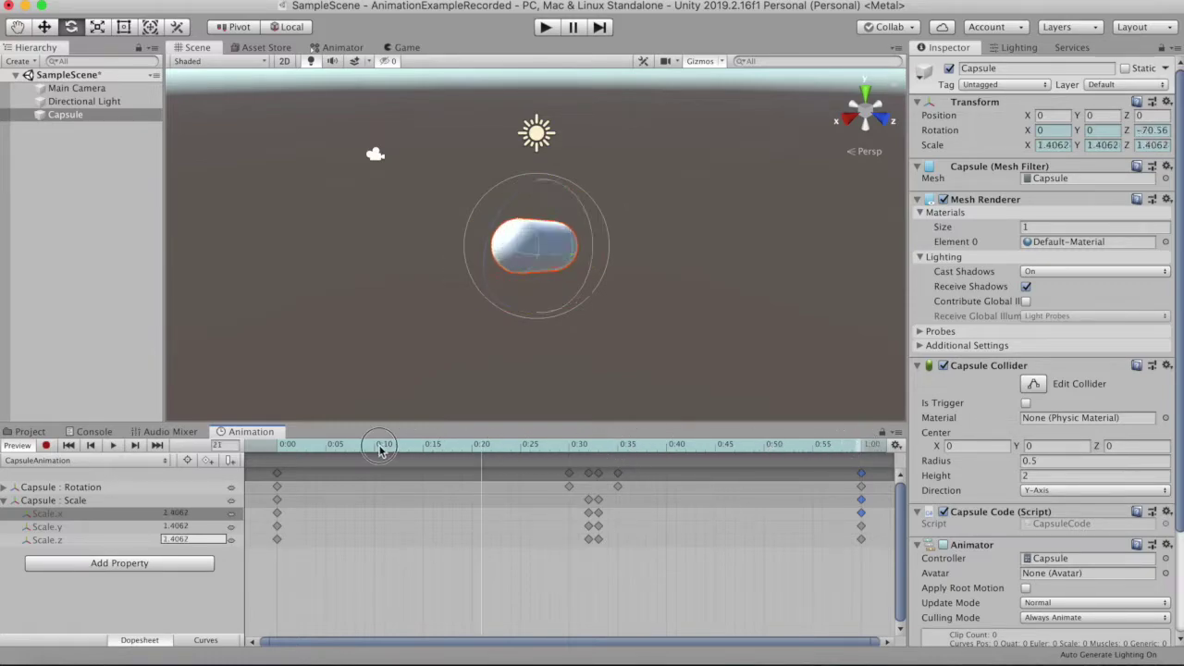
Preview the clip and review the rotation keyframes through to 1:00
click(112, 446)
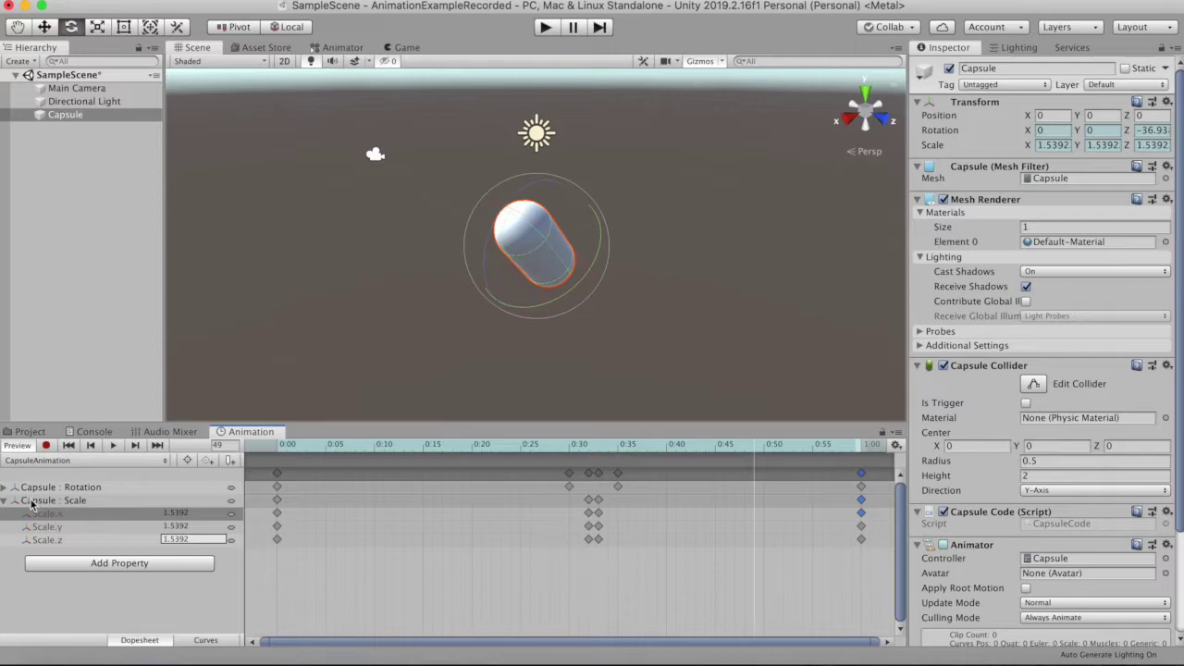
click(5, 488)
click(173, 525)
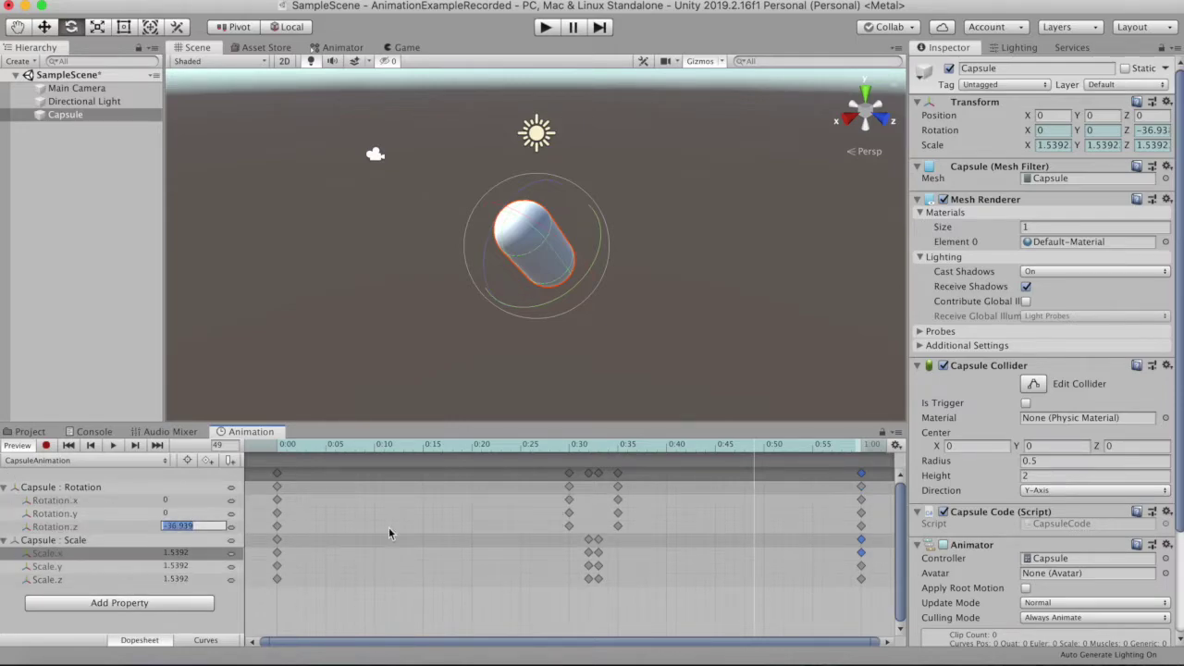
click(861, 513)
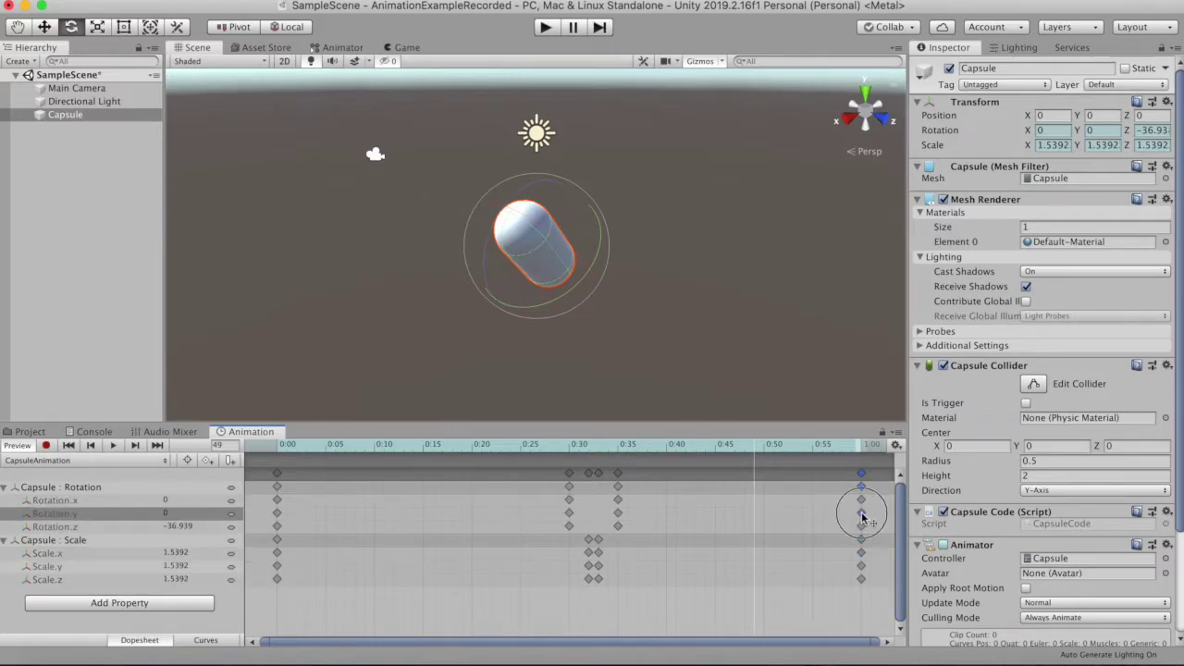
click(861, 526)
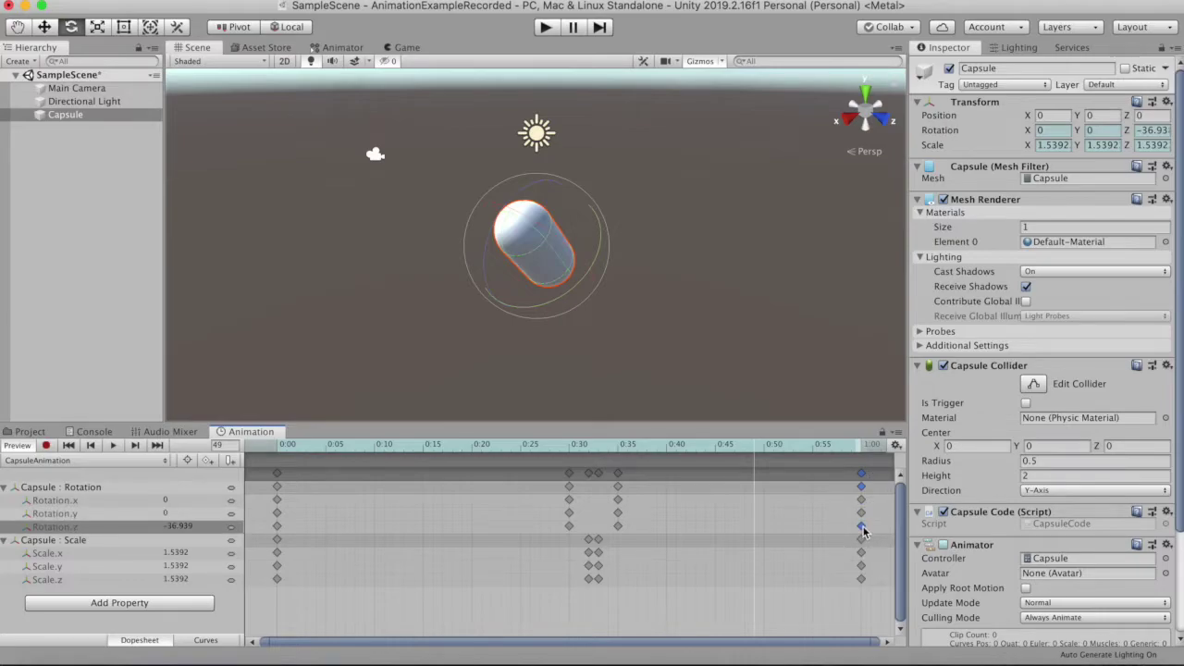
drag(756, 444, 861, 449)
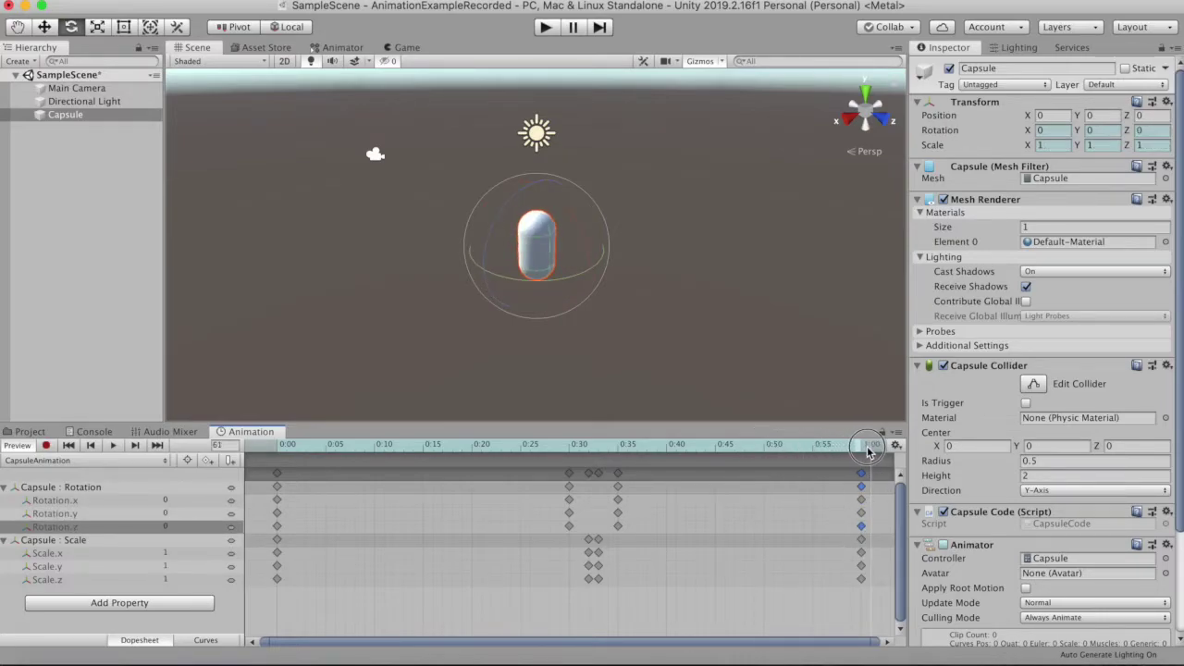
mouse_move(861, 448)
mouse_down()
mouse_move(618, 475)
mouse_move(283, 487)
mouse_up()
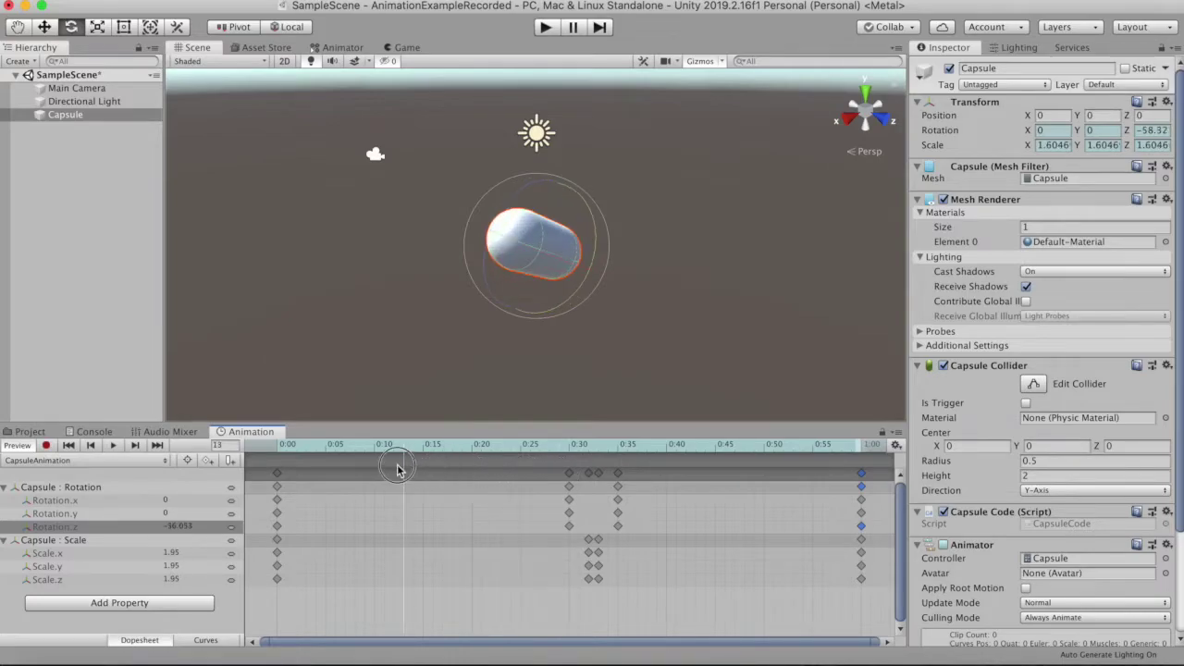
mouse_move(283, 487)
mouse_down()
mouse_move(326, 467)
mouse_move(499, 506)
mouse_move(588, 510)
mouse_up()
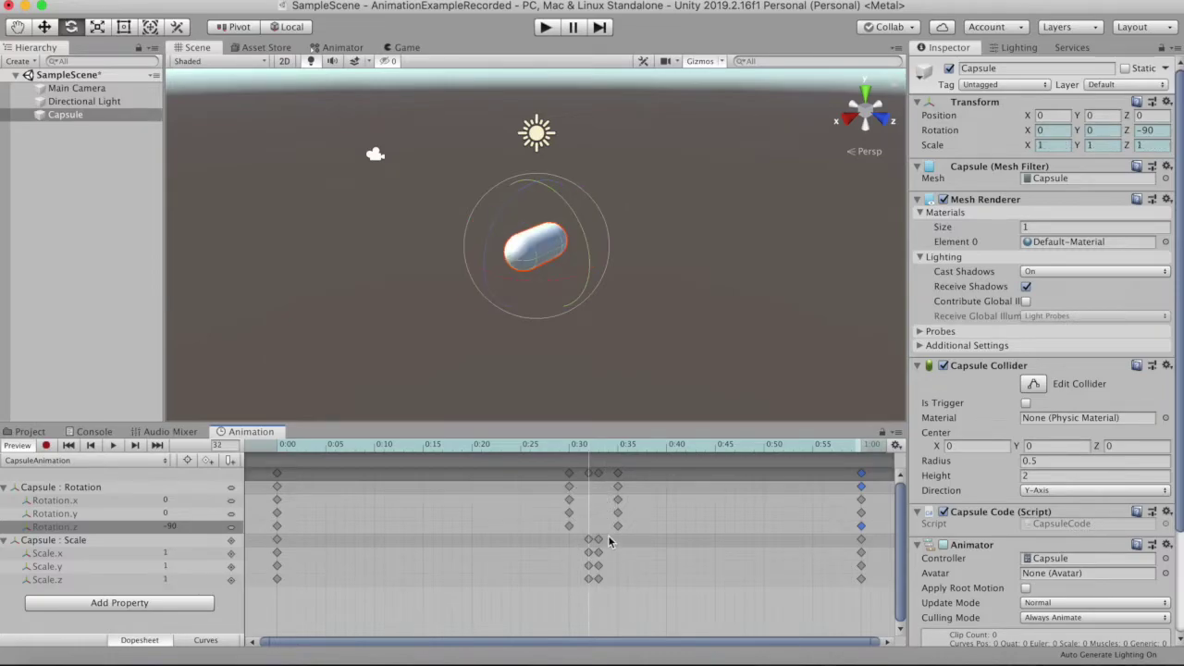
Delete the extra scale keyframes near 0:33 and replay to confirm scale 1,1,1 at 0:32
click(598, 540)
key(Delete)
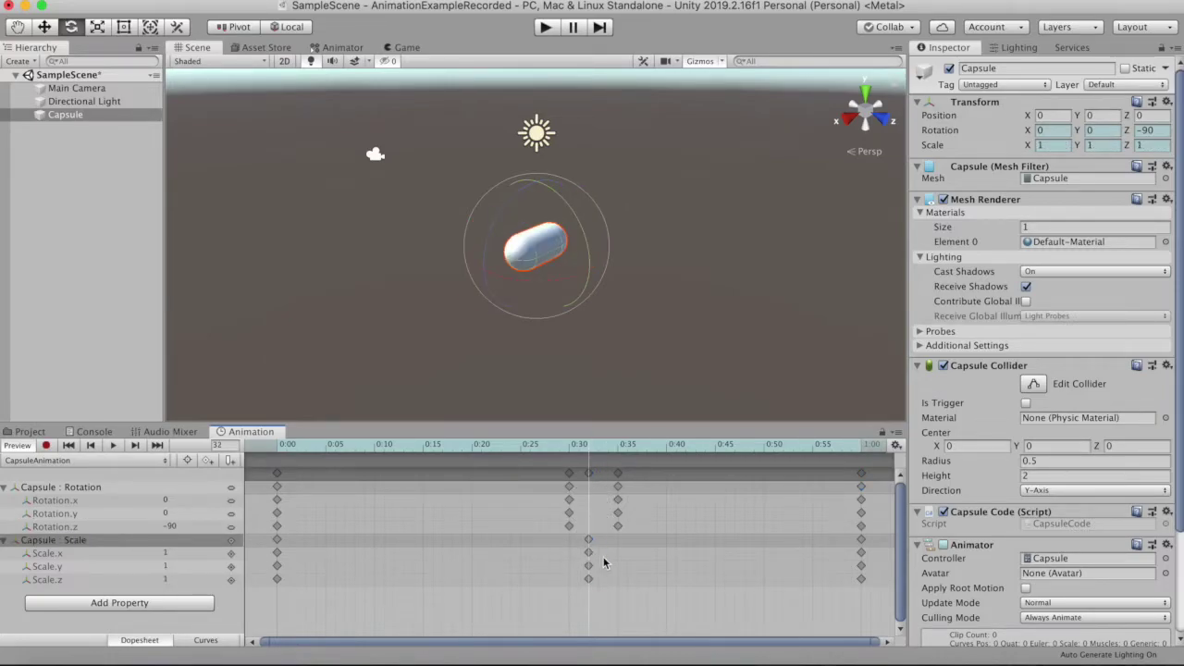
click(113, 447)
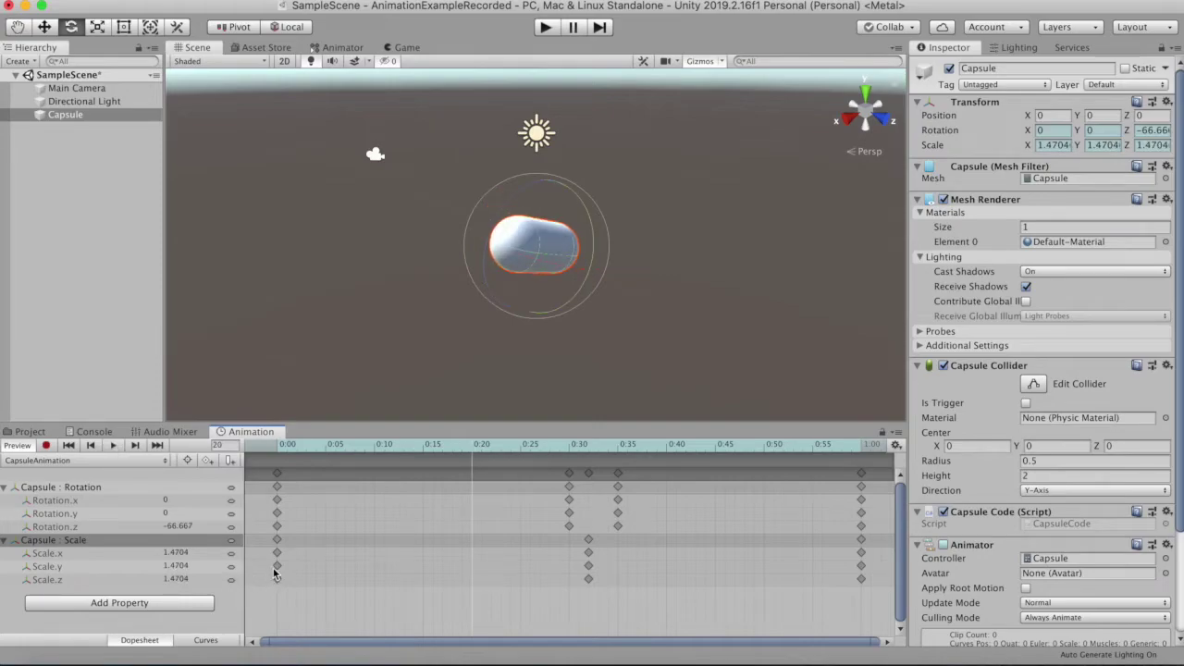
drag(462, 449, 220, 444)
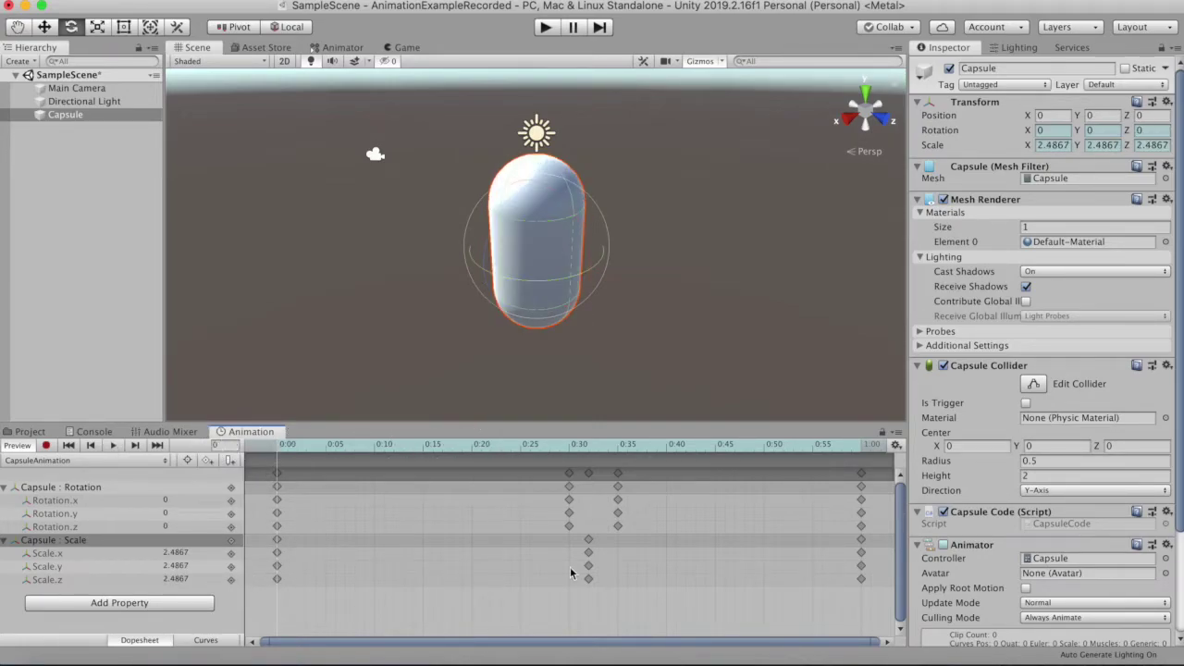
drag(283, 446, 592, 445)
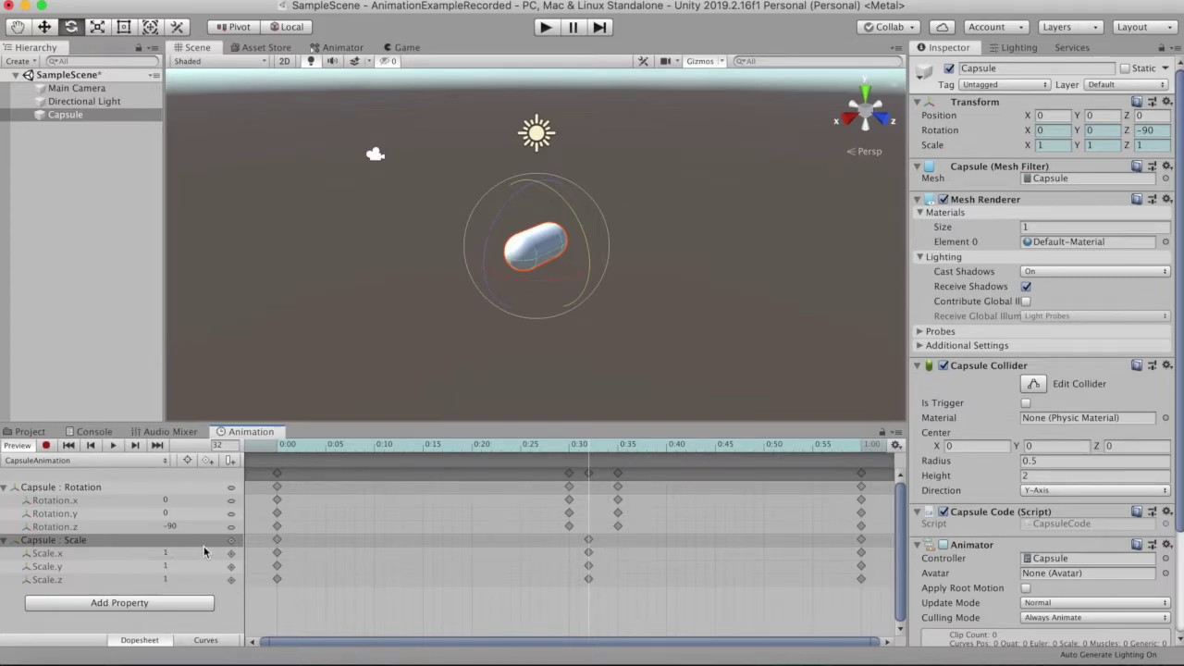
click(181, 566)
drag(590, 446, 863, 446)
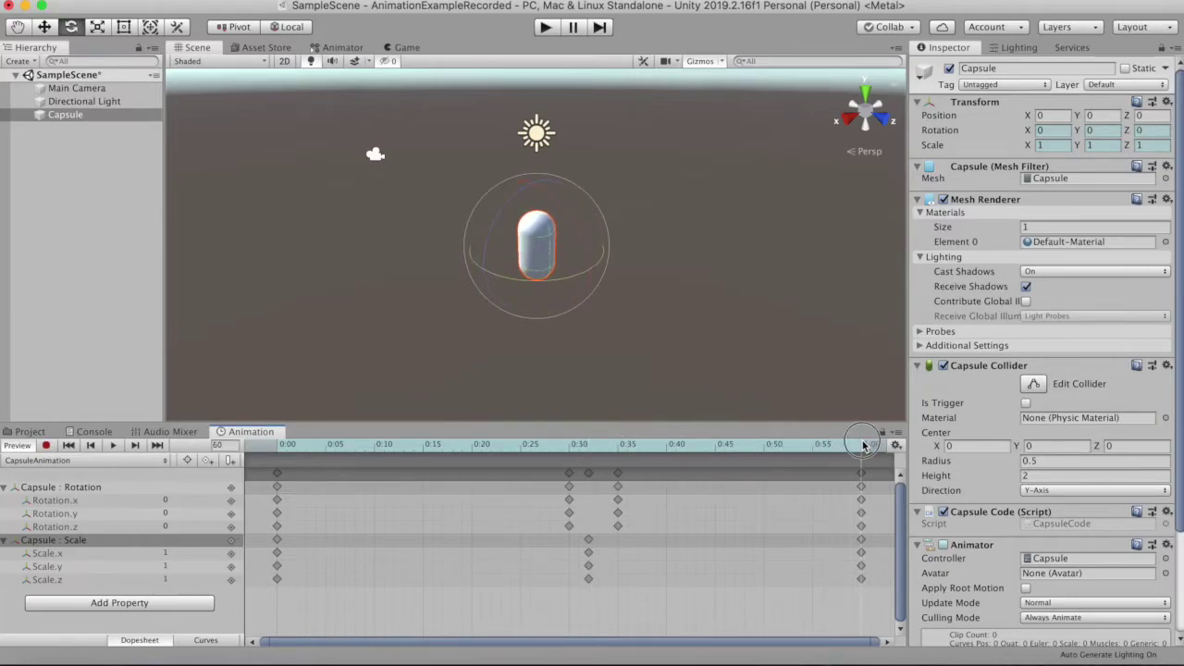
Key the capsule's Scale X, Y and Z to 2 at the 1:00 keyframe and scrub back to preview
click(863, 553)
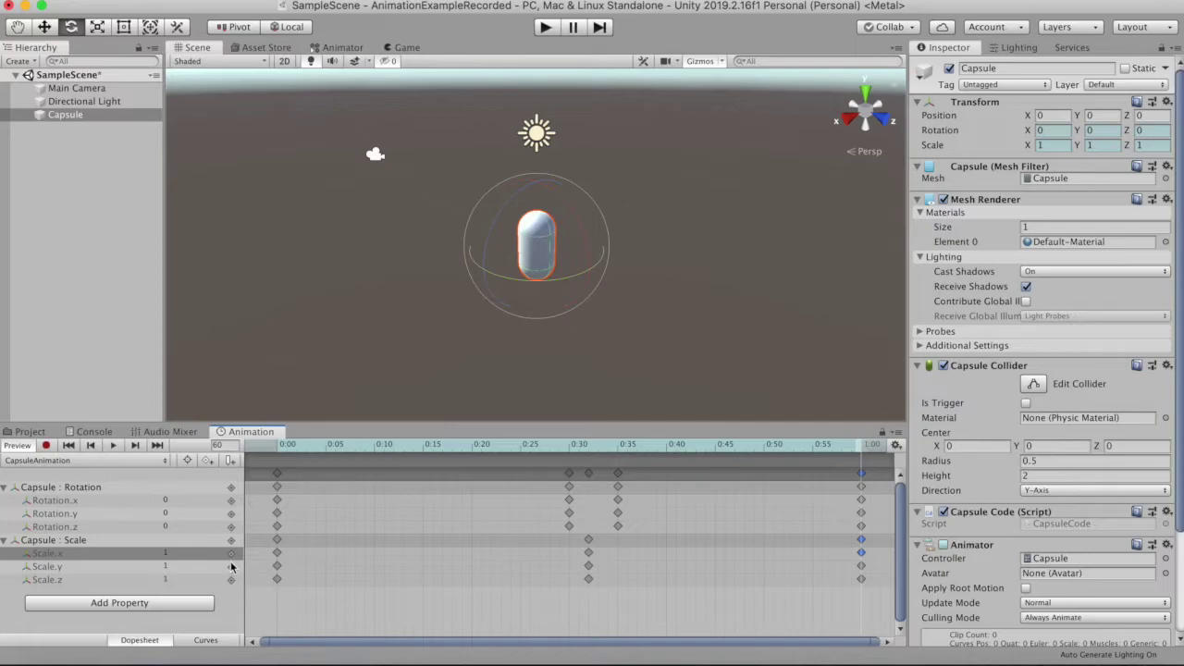
click(167, 553)
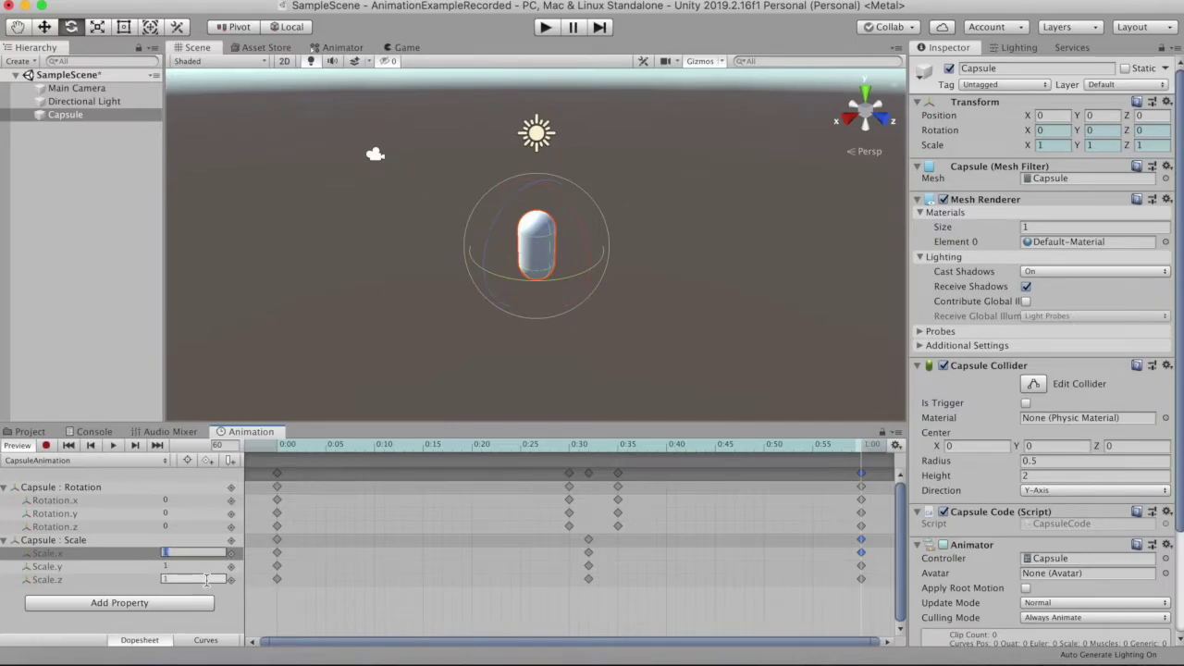
text(2)
key(Tab)
text(2)
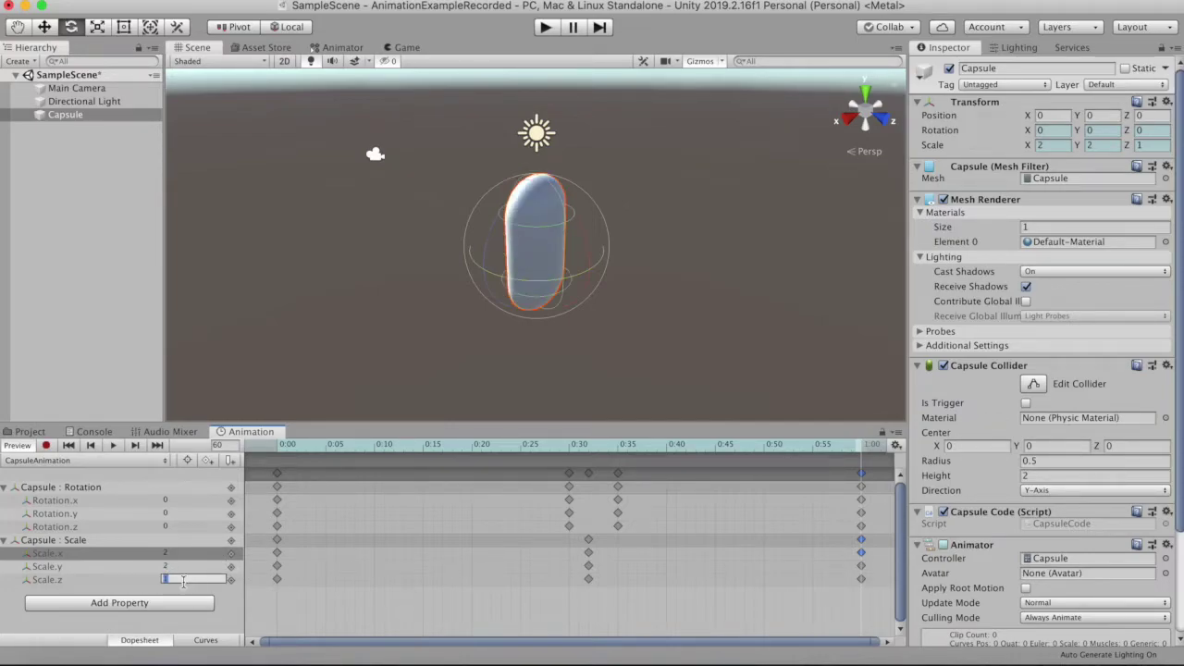
key(Tab)
text(2)
drag(860, 453, 278, 467)
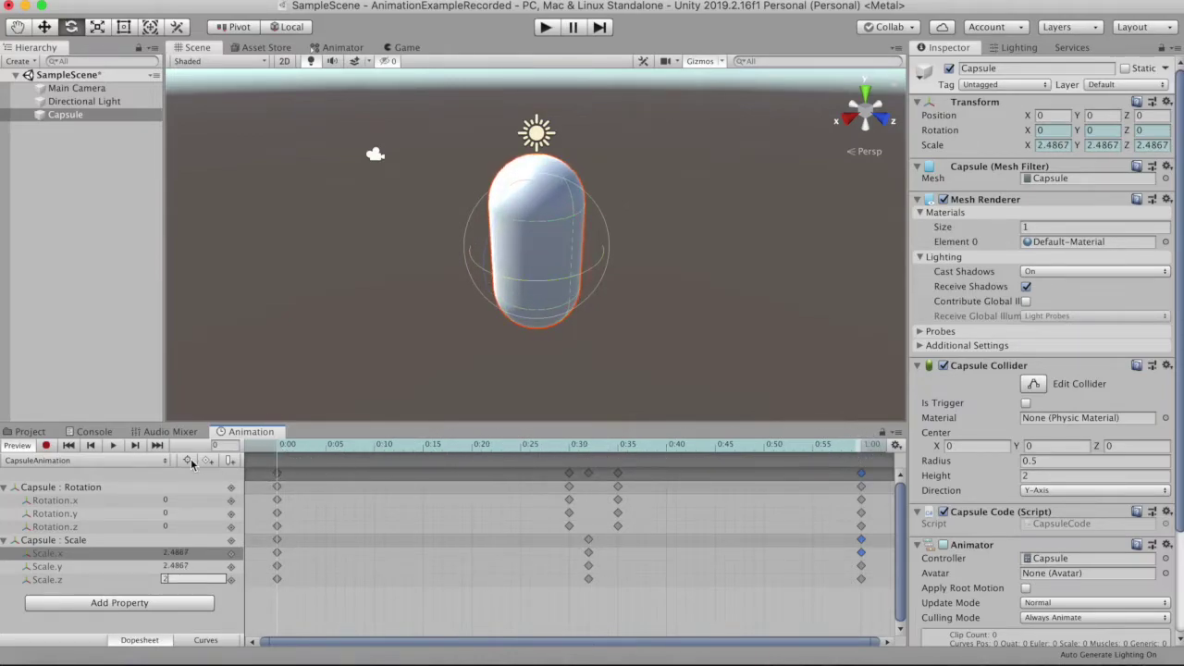
Play-test the scene and preview the CapsuleAnimation clip in the editor
click(545, 28)
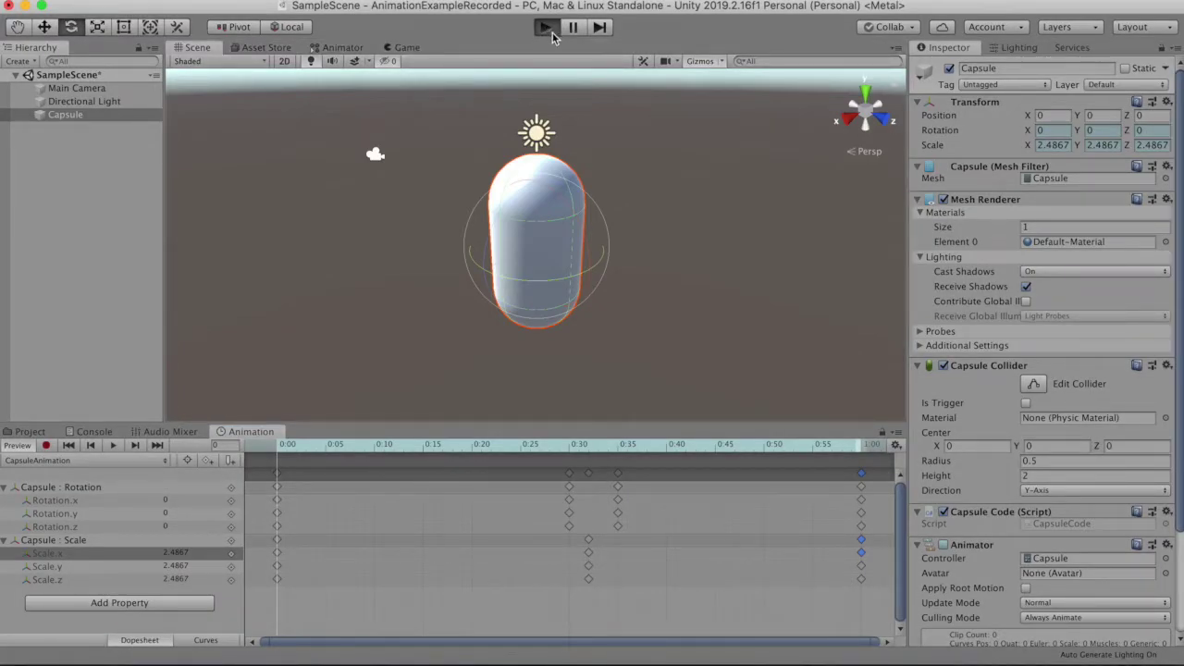
click(547, 29)
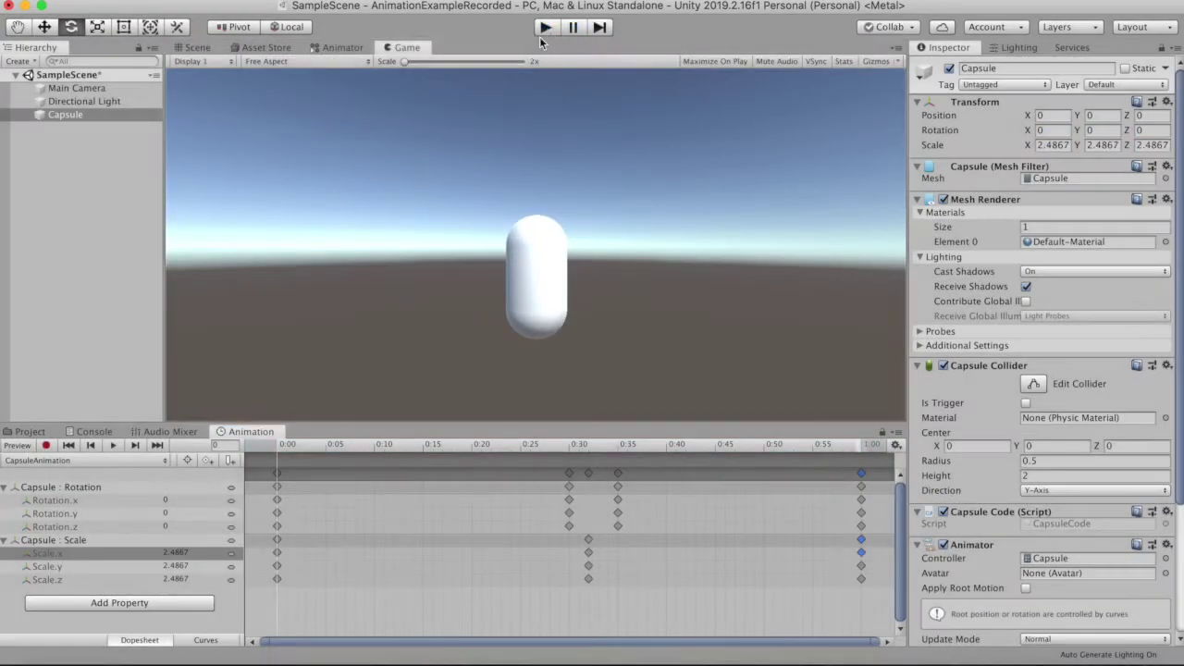
click(115, 446)
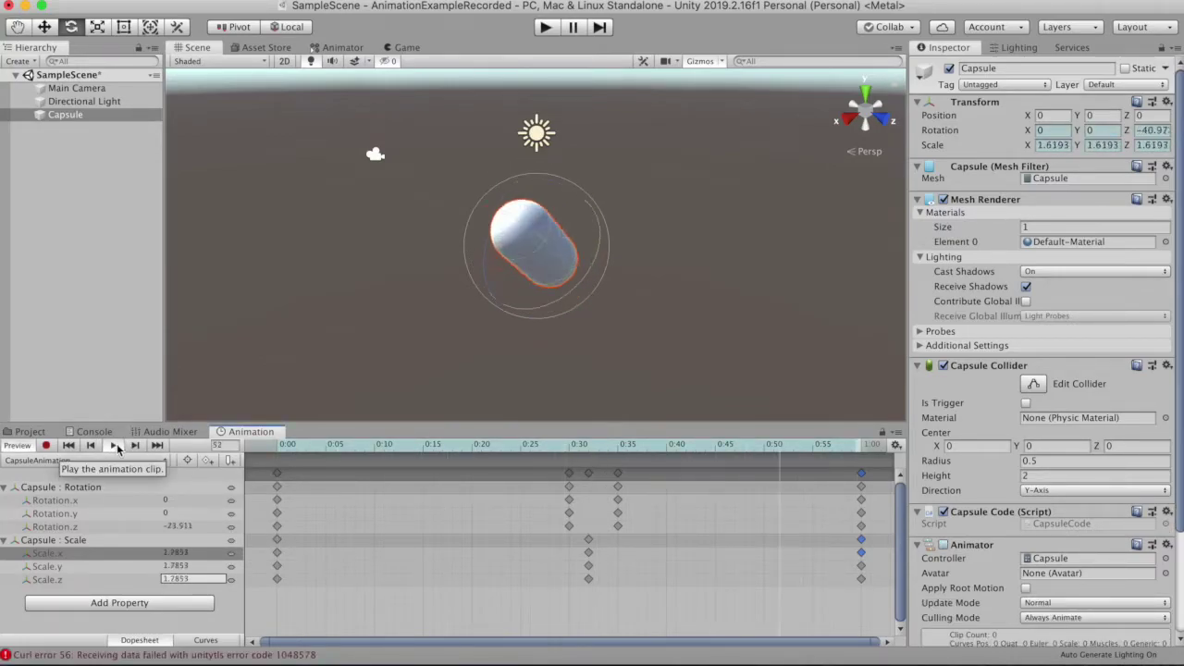
click(548, 28)
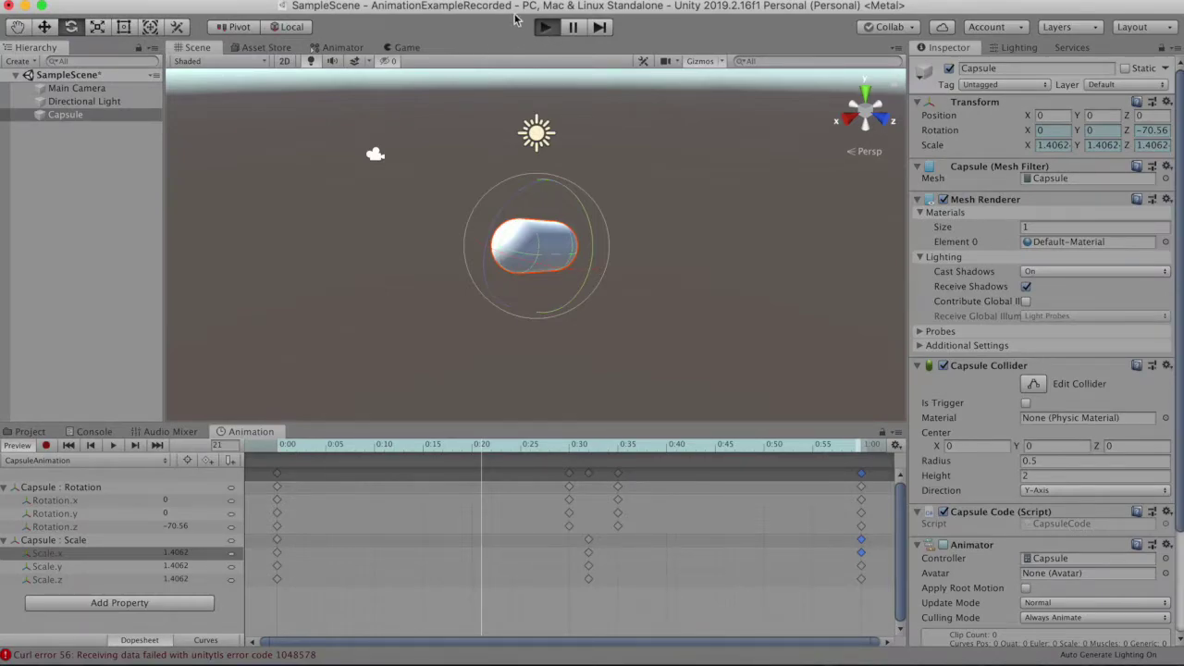
key(super+p)
click(33, 546)
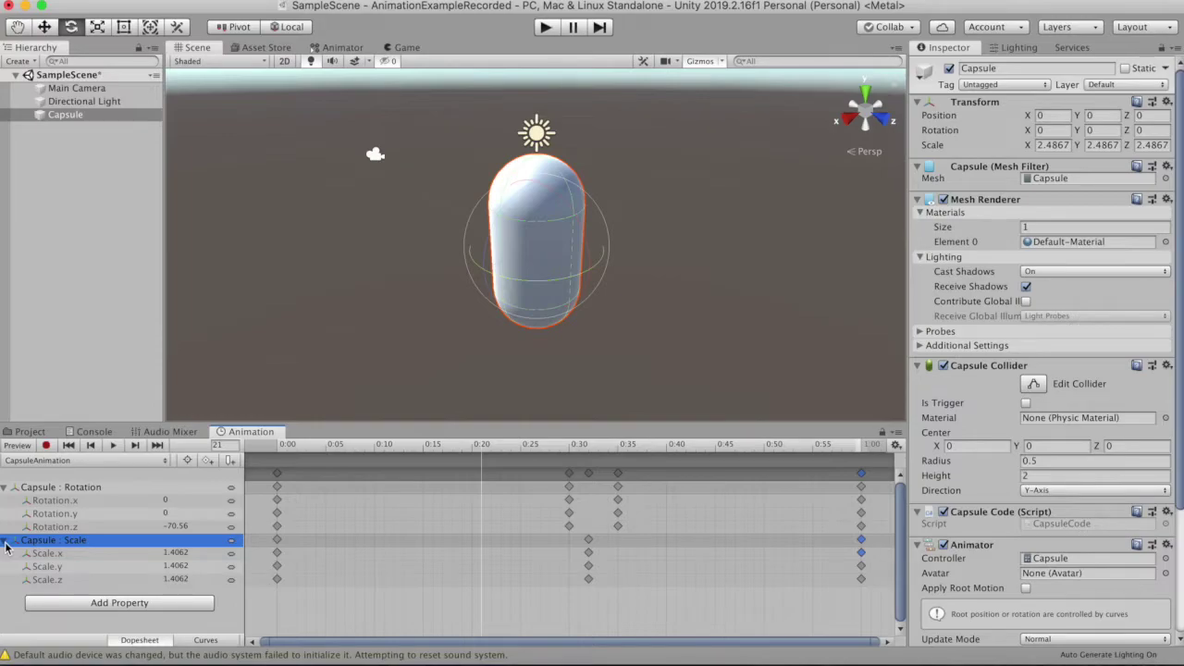
Delete the Capsule : Scale track from CapsuleAnimation, leaving only rotation keys
click(5, 540)
key(Delete)
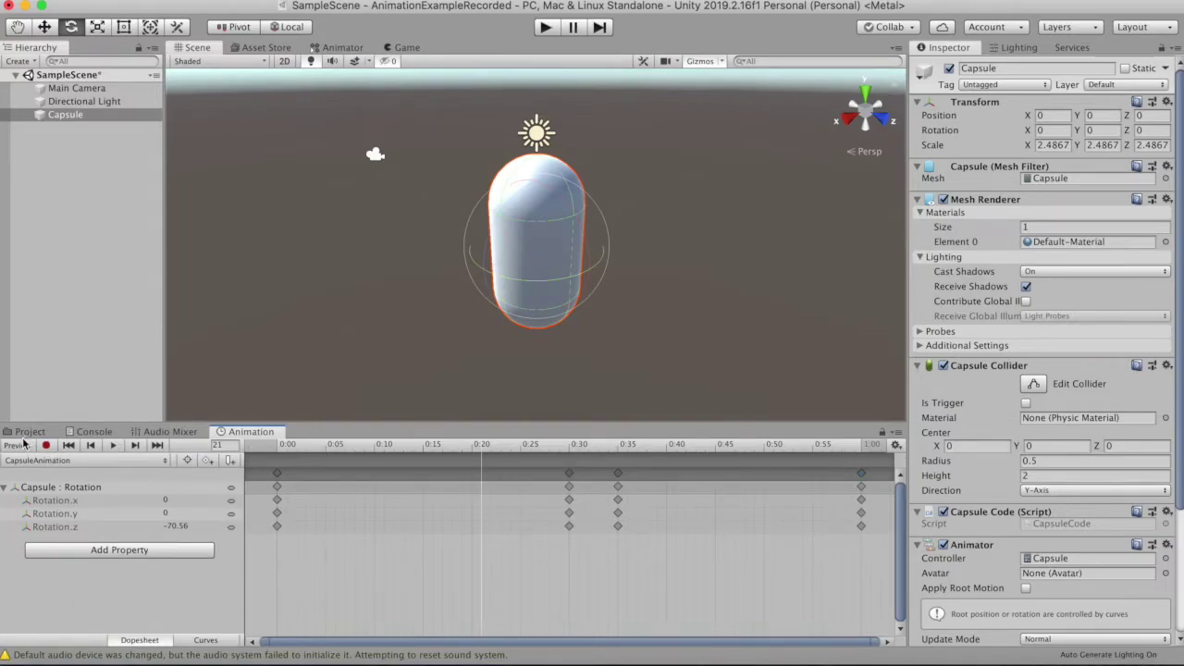
click(26, 432)
Create a new clip named CapsuleAnimation2 in Assets from the Animation window's clip list, then turn on recording
right_click(628, 528)
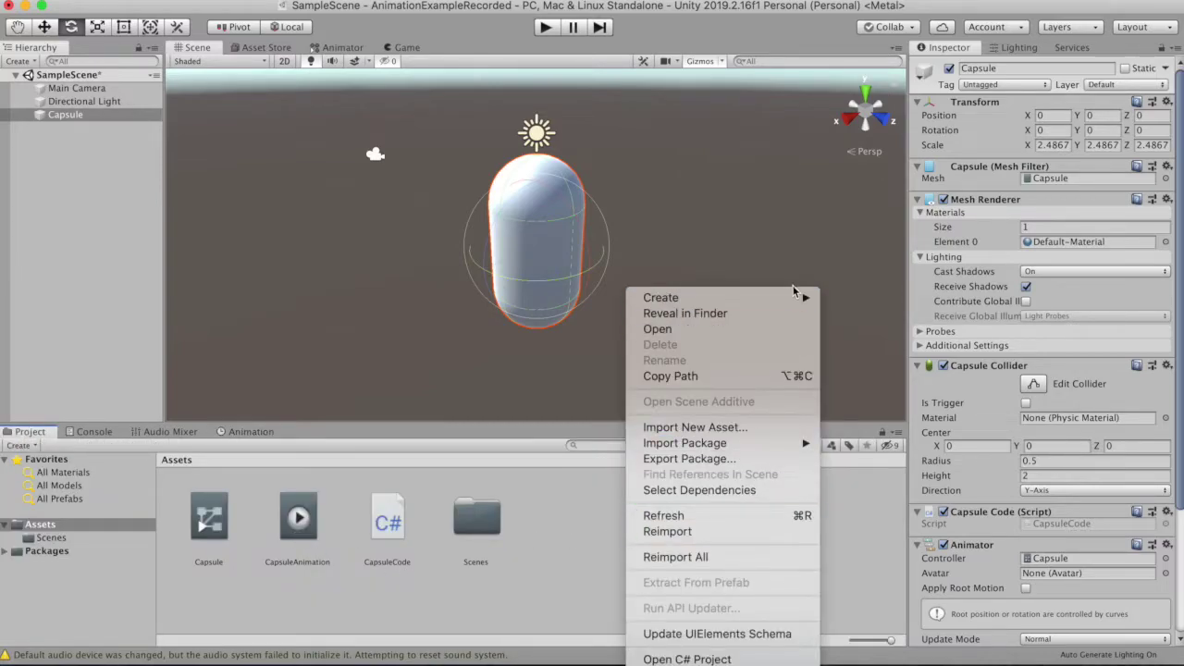
mouse_move(782, 297)
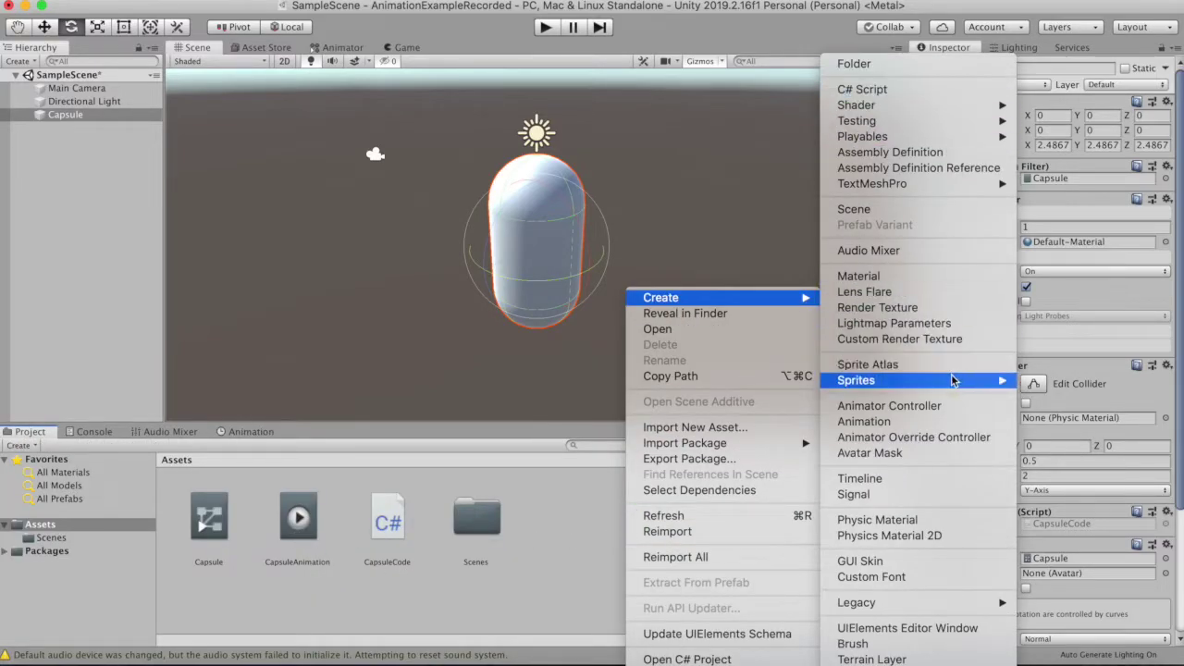
click(586, 507)
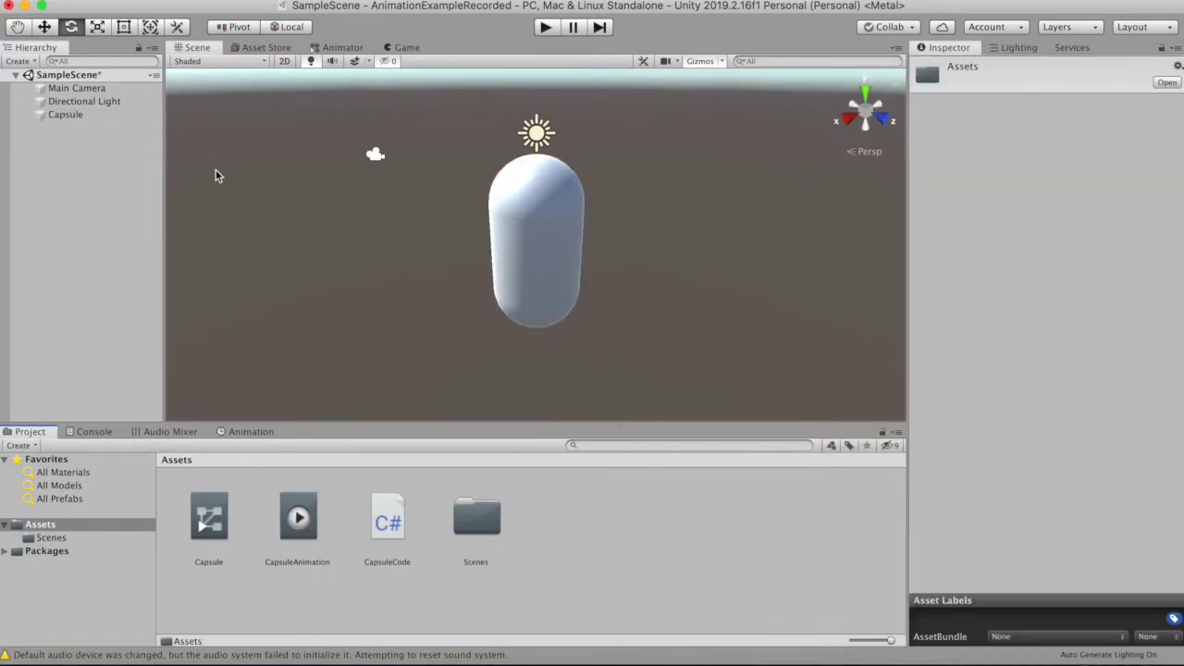
click(245, 431)
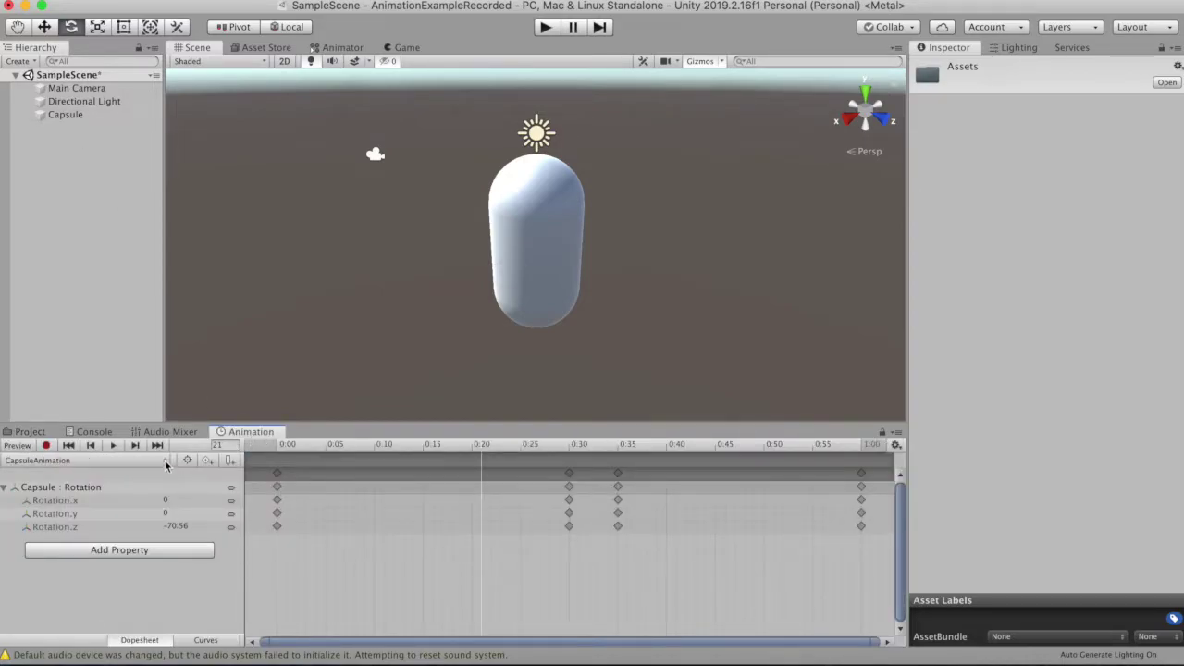
click(111, 460)
click(65, 485)
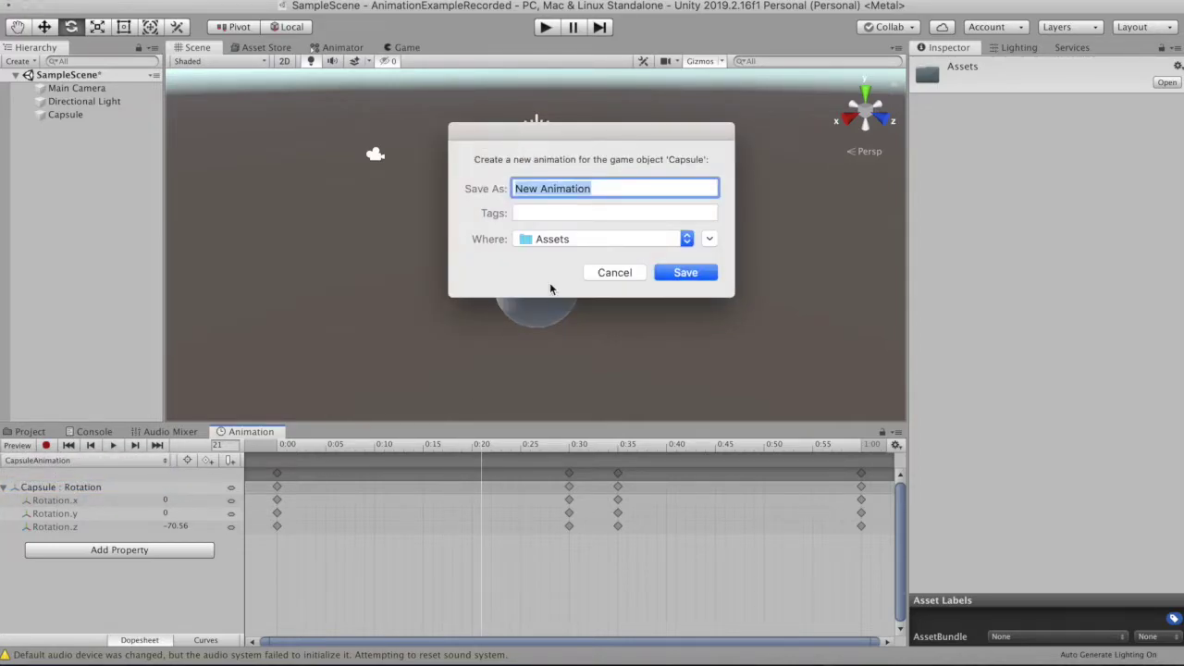
text(شح()
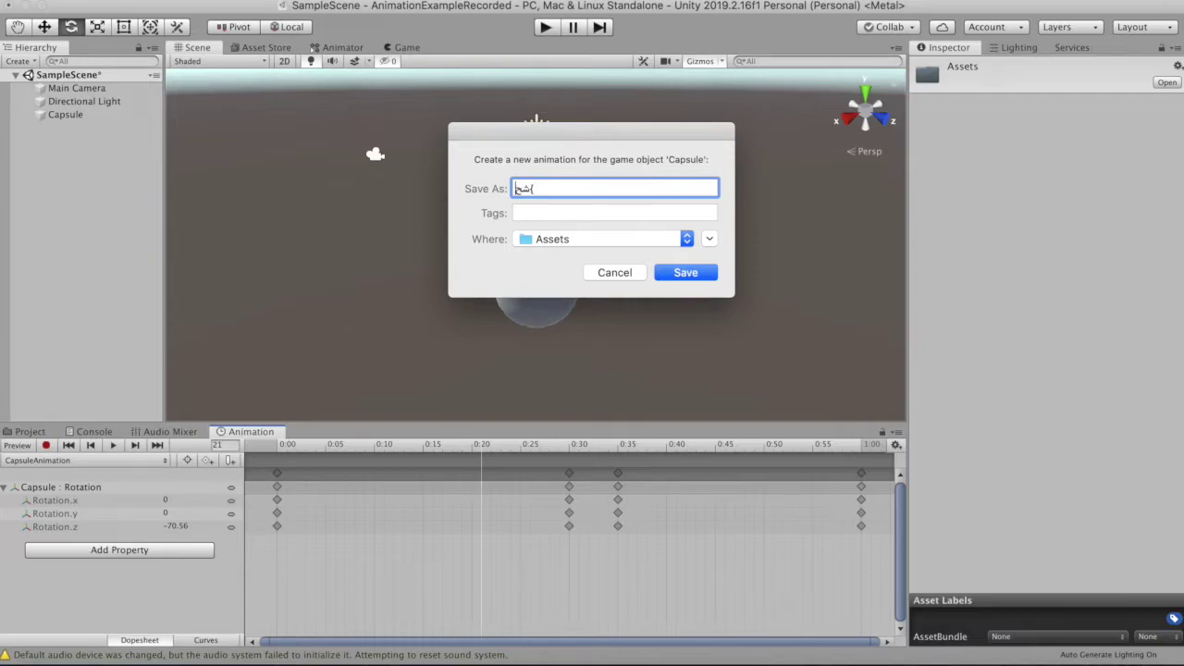
text(نا)
key(BackSpace)
key(BackSpace)
key(BackSpace)
key(BackSpace)
key(BackSpace)
text(Capsule)
text(Animation)
key(Return)
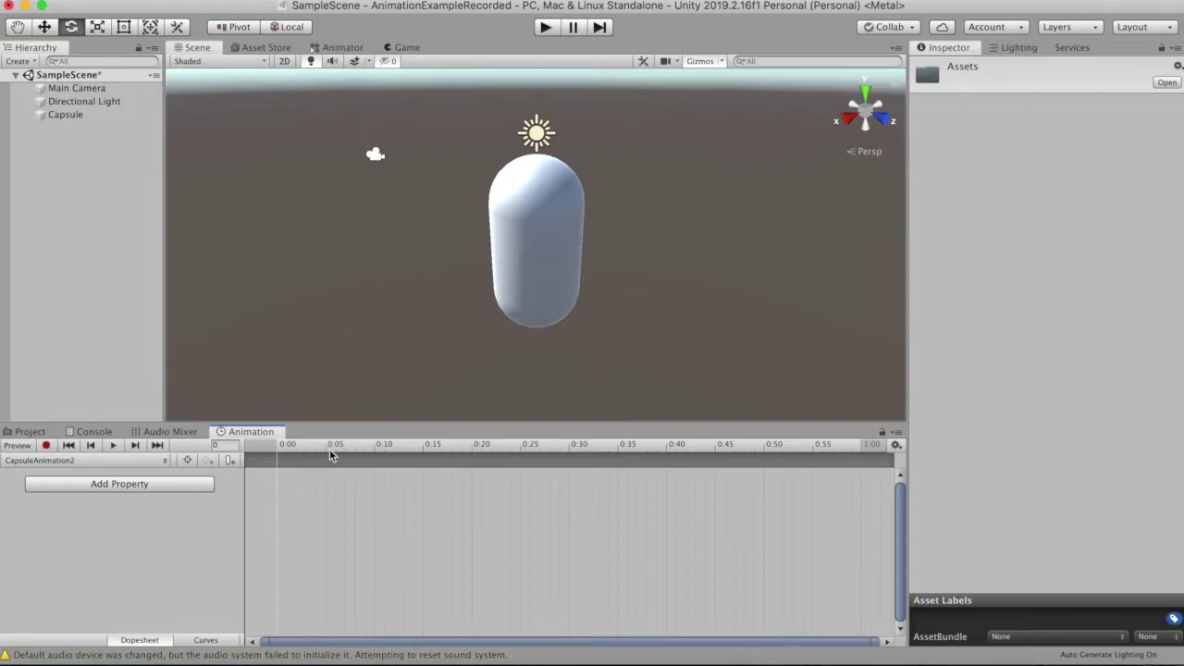
click(46, 444)
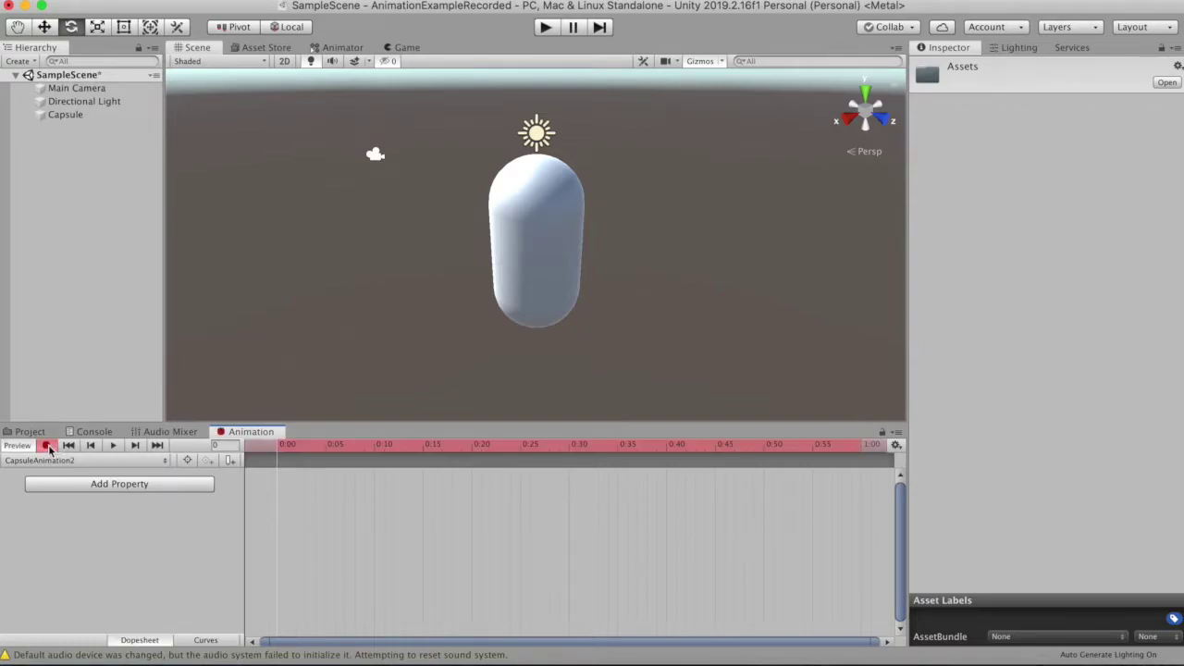
Key the Capsule's rotation to 0, 0, 0 at 0:00
click(65, 115)
mouse_move(563, 201)
mouse_down()
mouse_move(694, 365)
mouse_move(639, 475)
mouse_move(643, 465)
mouse_up()
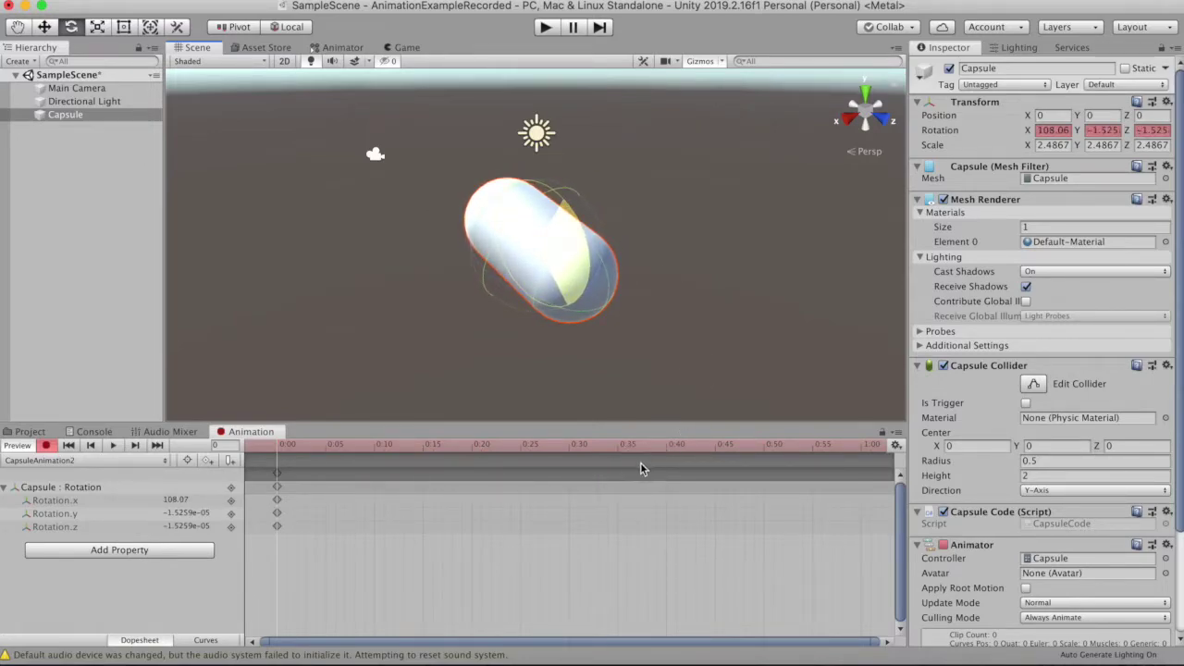
click(1058, 130)
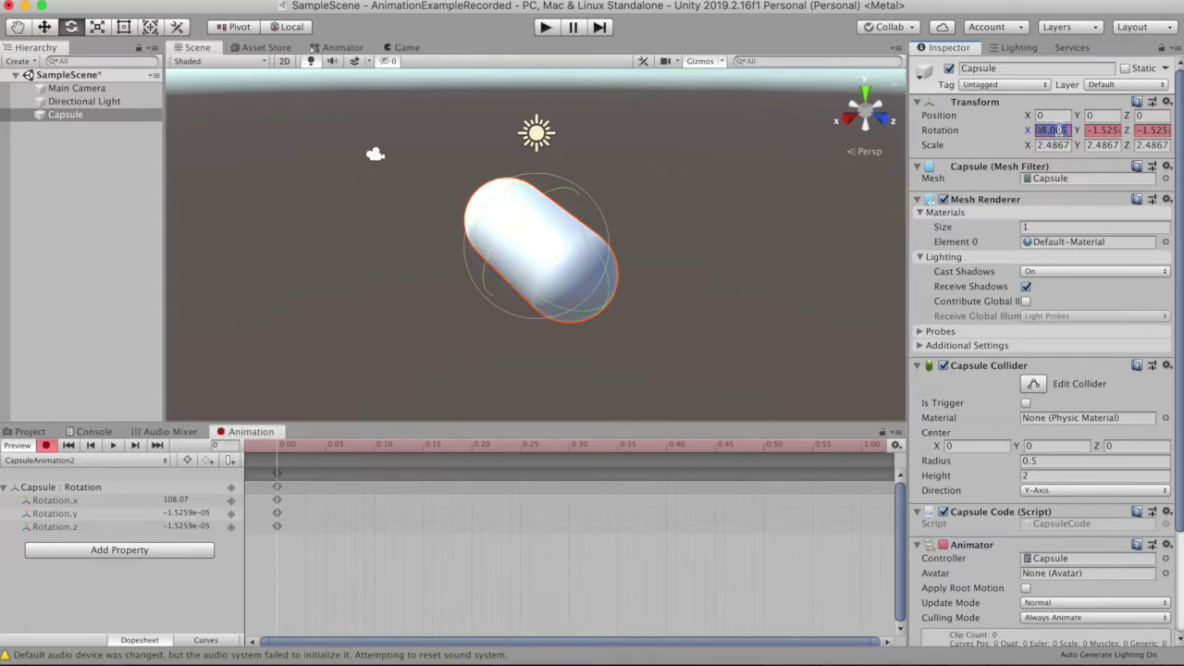
text(0)
key(Tab)
text(0)
key(Tab)
text(0)
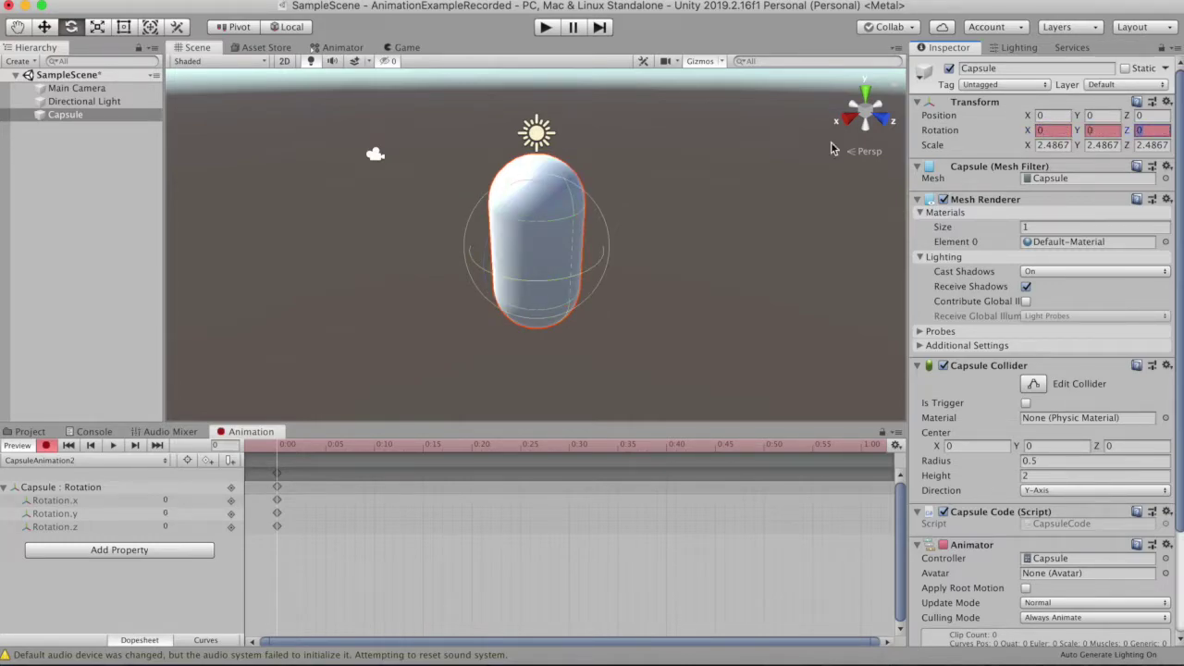
At 1:00, key the Capsule's X rotation to 180
drag(279, 447, 863, 446)
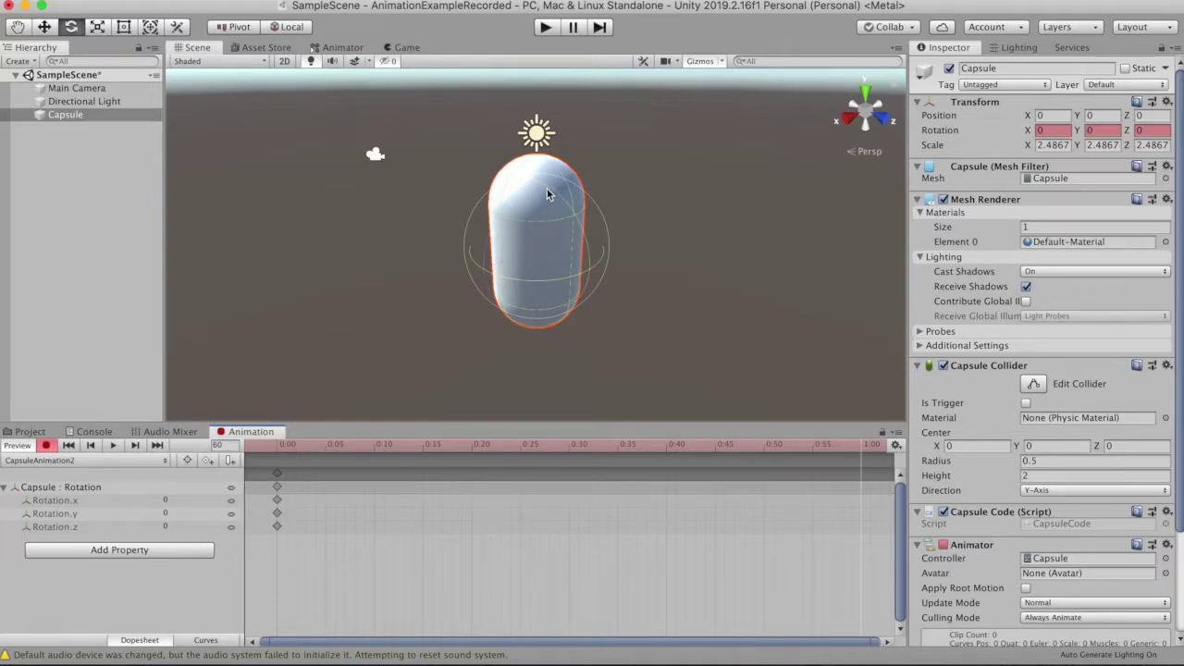
mouse_move(546, 187)
mouse_down()
mouse_move(679, 506)
mouse_move(633, 613)
mouse_move(564, 652)
mouse_up()
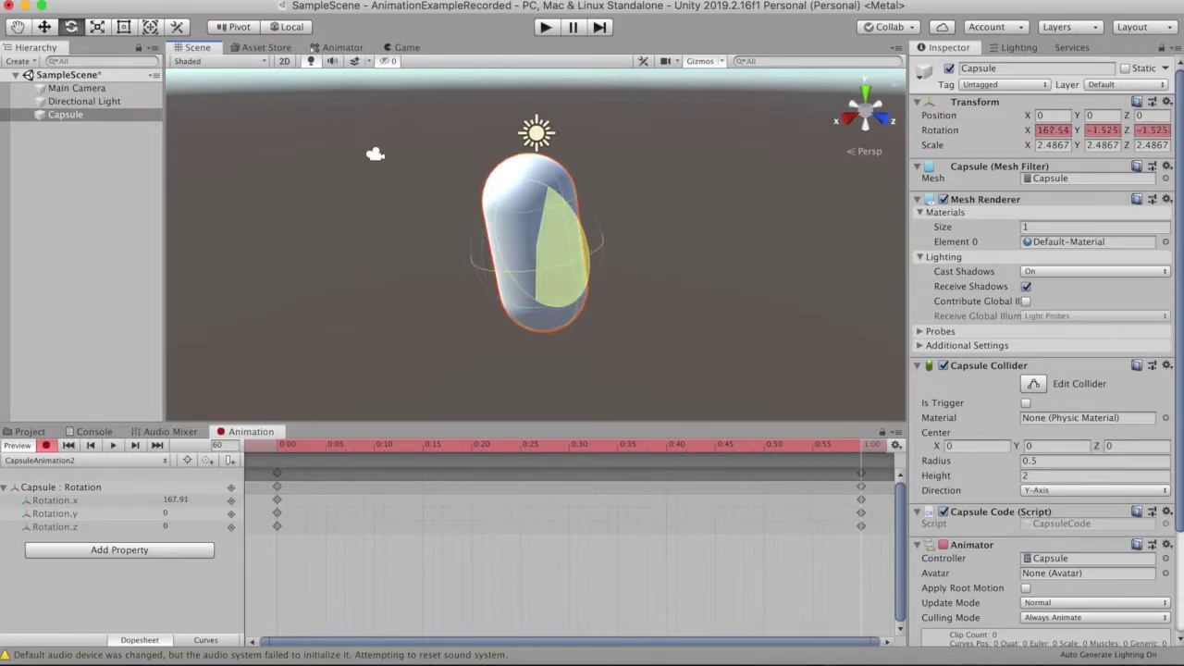
click(1043, 132)
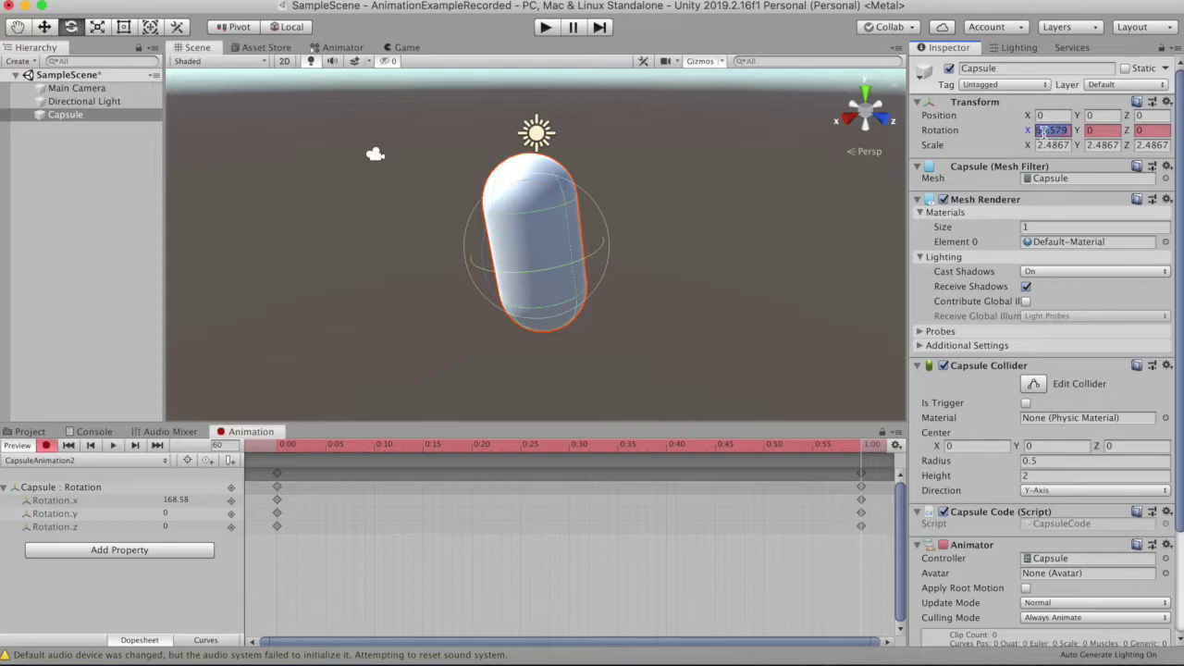
text(80)
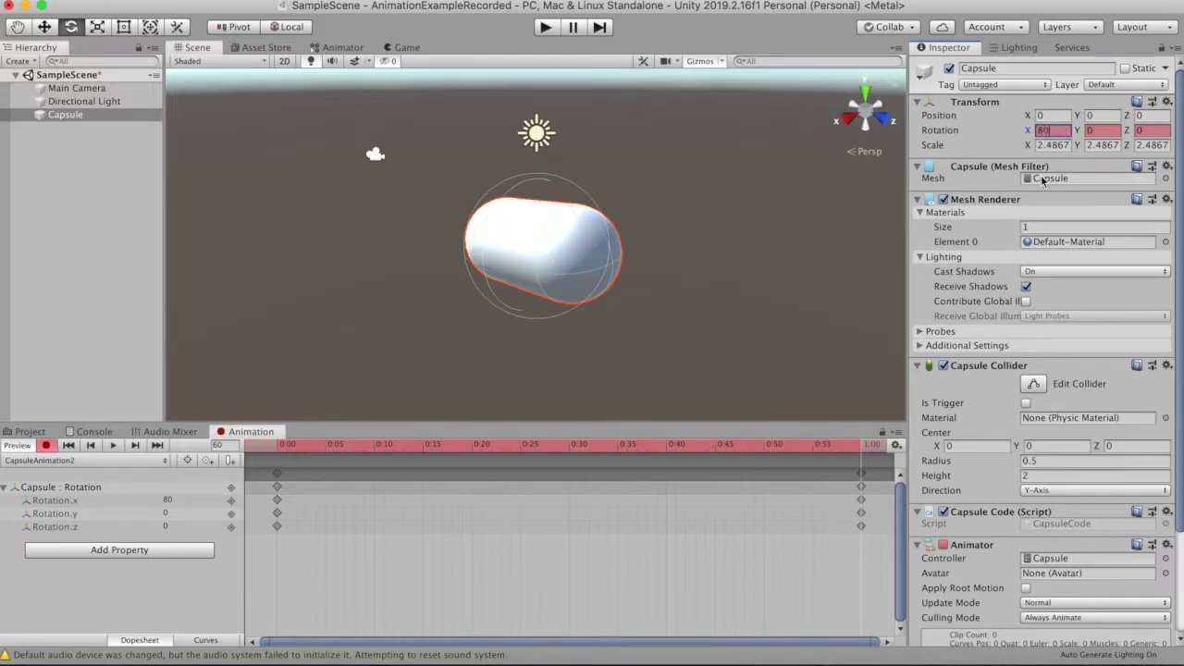
text(180)
key(Return)
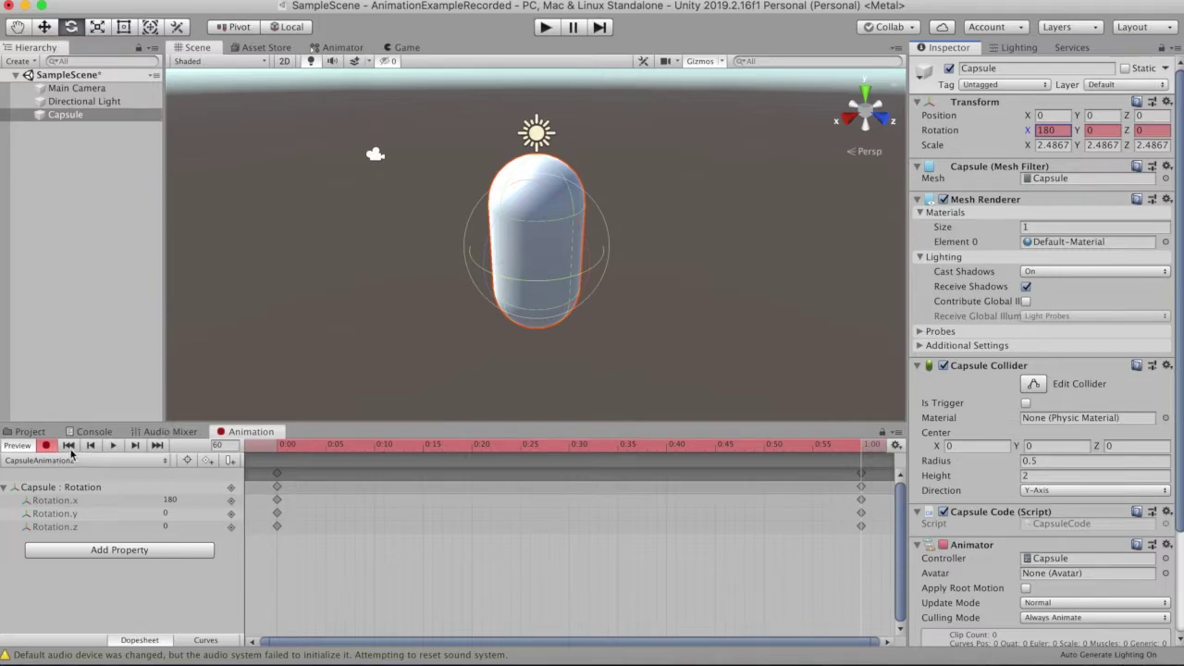
Stop recording and preview the CapsuleAnimation2 clip playing
click(45, 445)
click(113, 446)
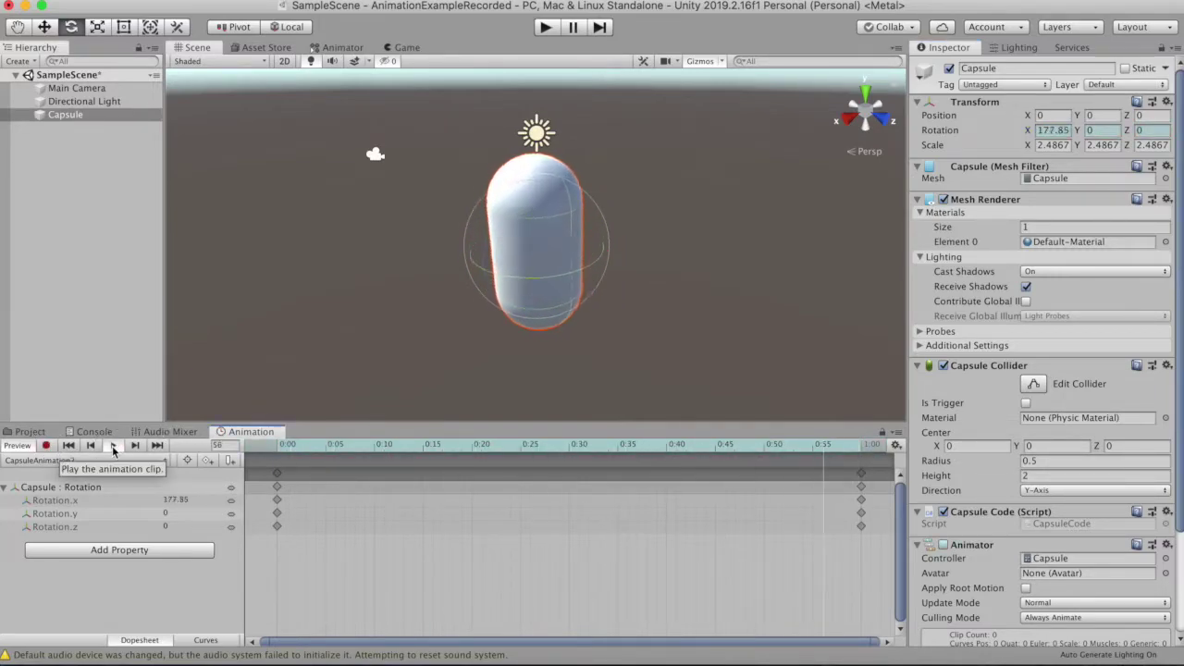
click(113, 445)
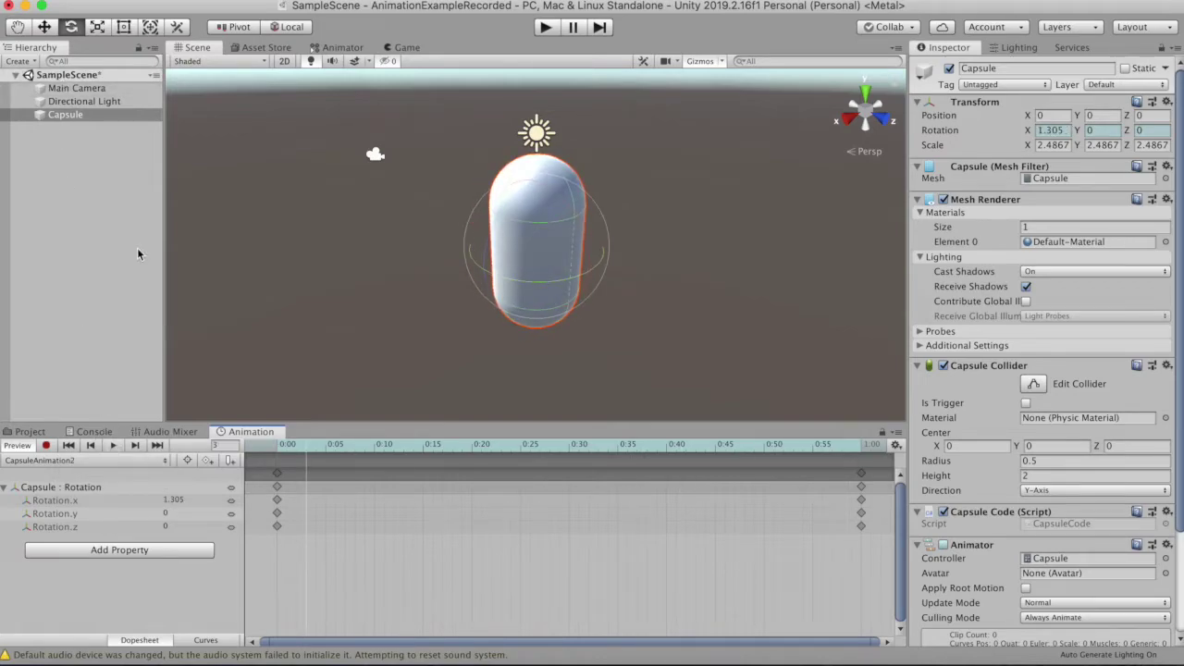
click(30, 432)
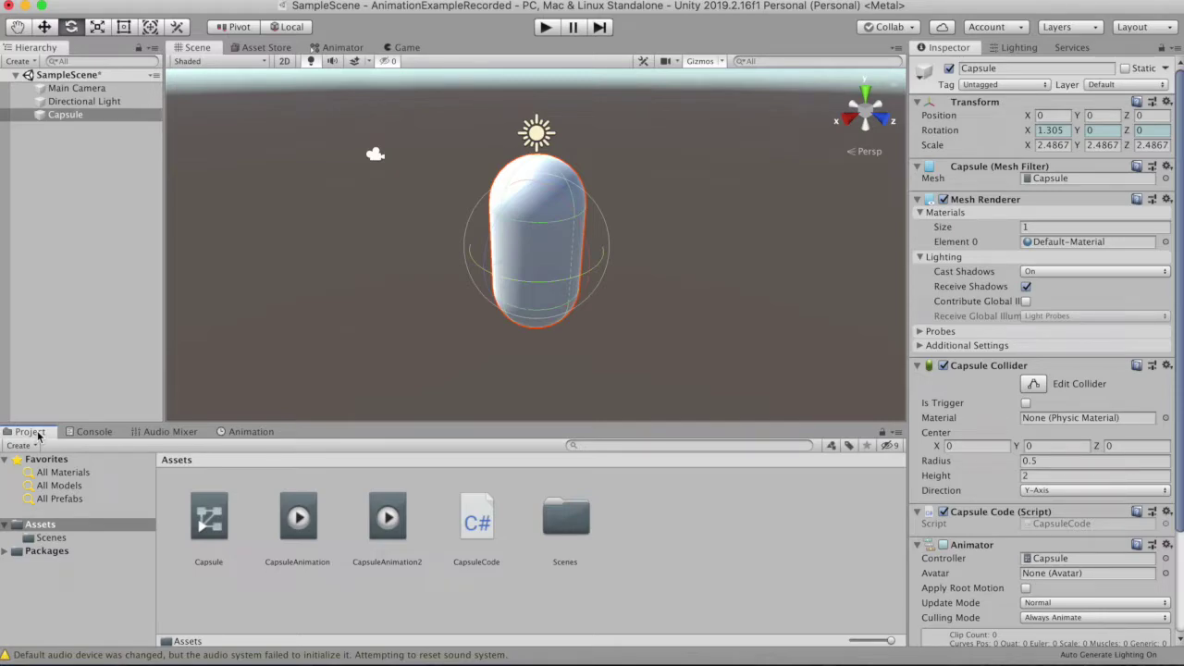
Run and stop a play-test, then select the Capsule animator controller asset
click(545, 29)
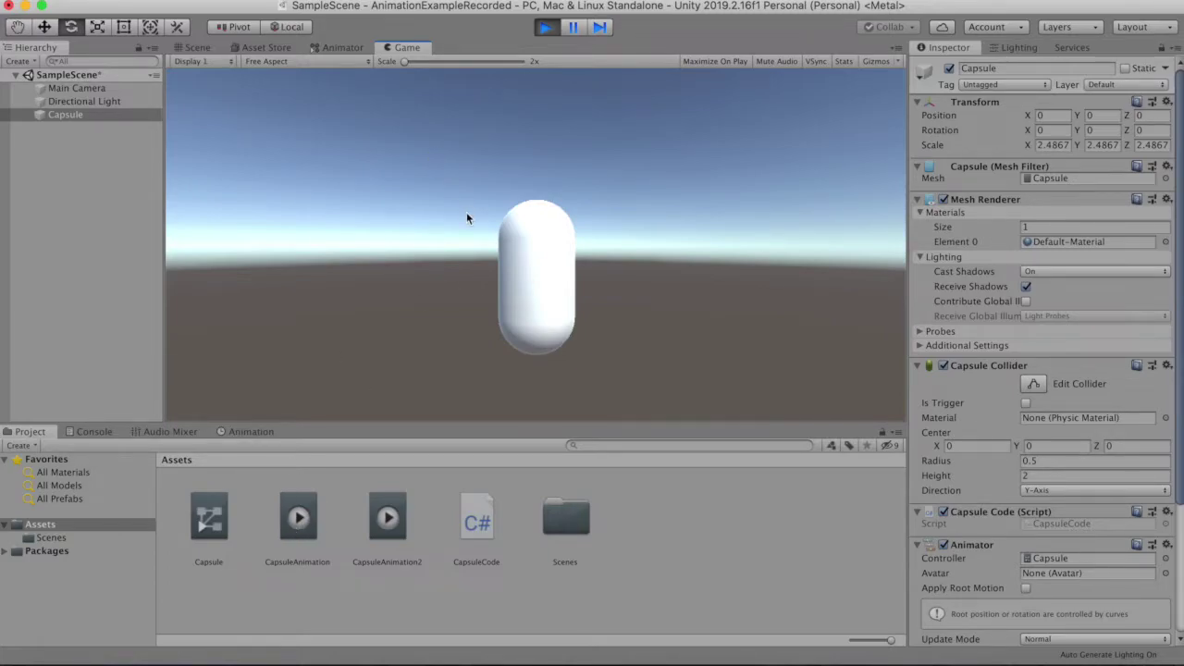
click(545, 27)
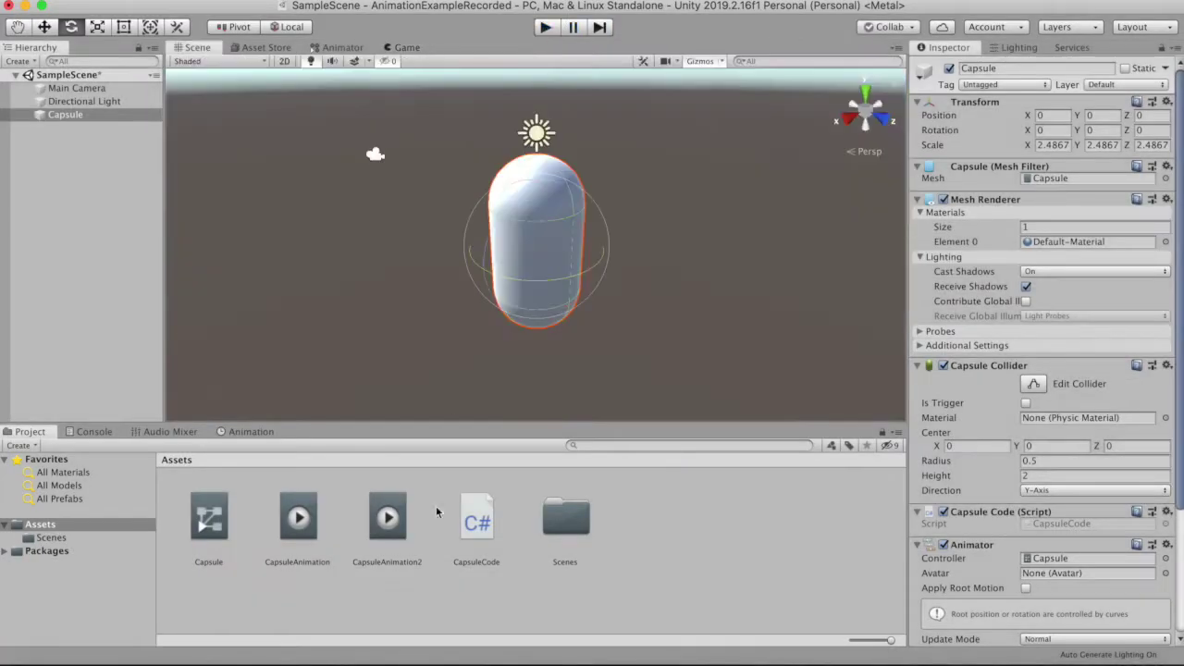
click(211, 518)
Open the Capsule controller in the Animator, move CapsuleAnimation lower and bring Exit into view
double_click(211, 520)
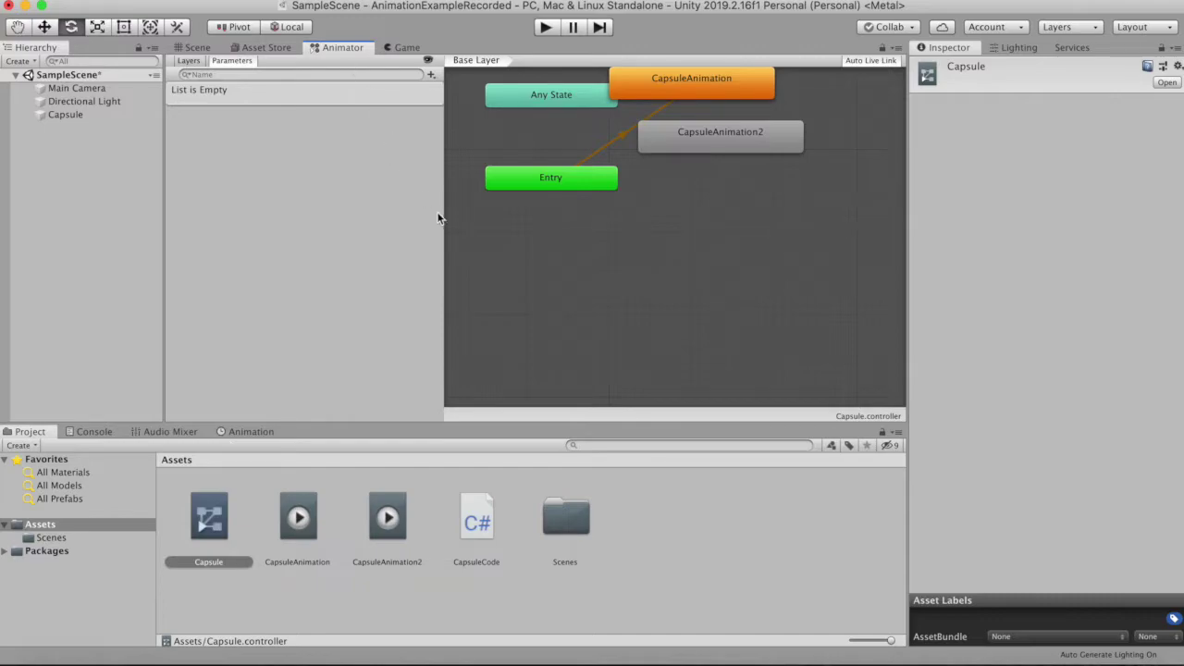
drag(438, 216, 317, 217)
scroll(452, 257, up, 2)
scroll(452, 256, down, 3)
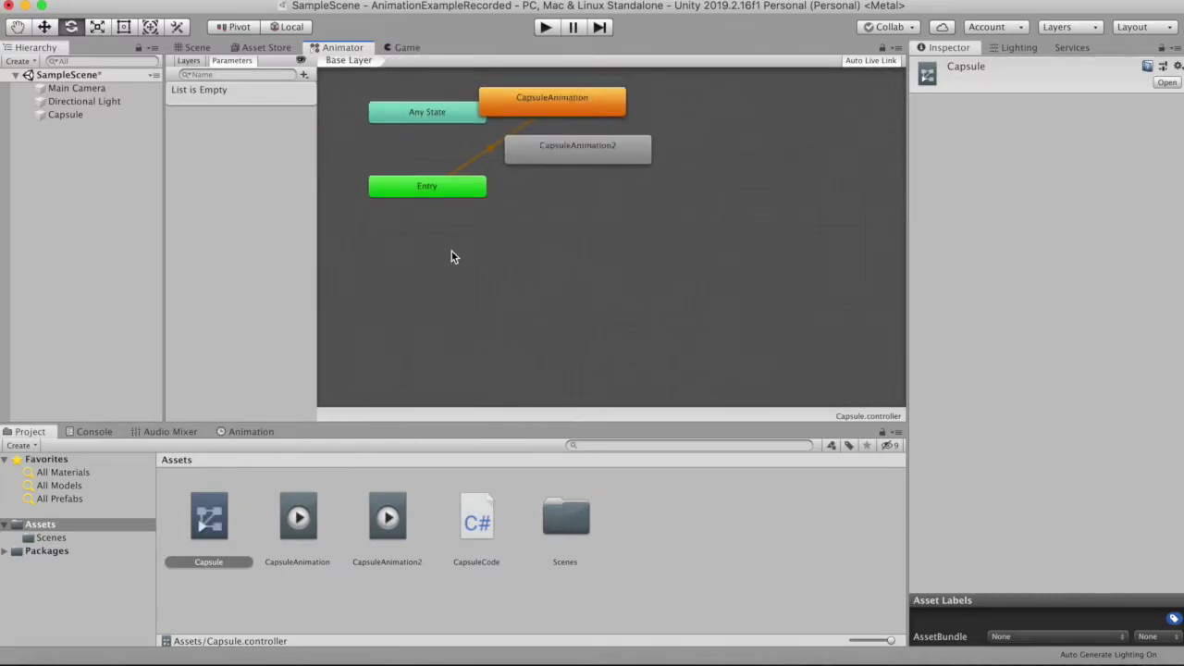
scroll(451, 251, down, 1)
scroll(530, 173, down, 1)
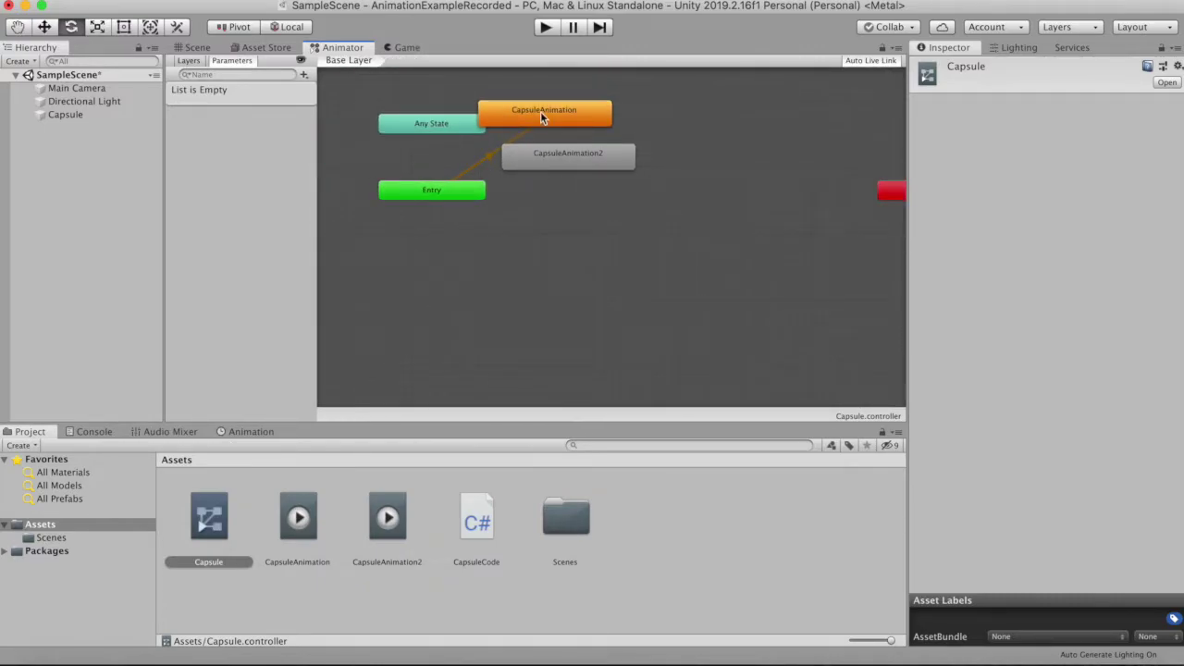
drag(542, 116, 576, 274)
drag(577, 159, 639, 179)
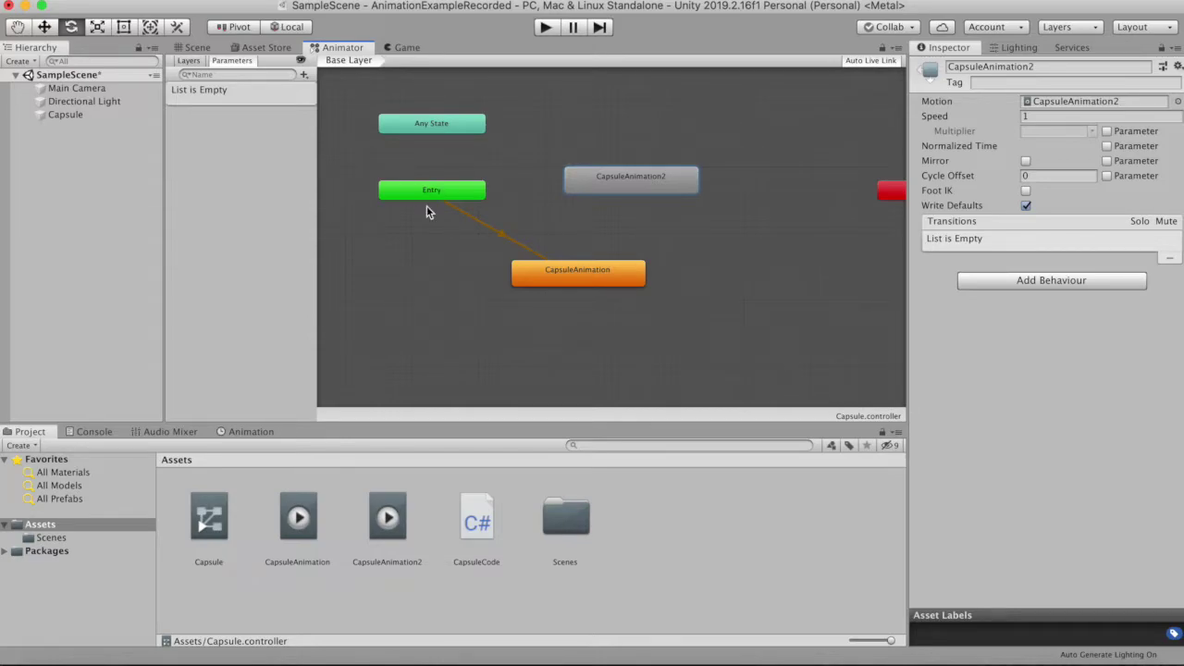
mouse_move(908, 207)
mouse_down()
mouse_move(958, 207)
mouse_move(791, 213)
mouse_move(818, 226)
mouse_up()
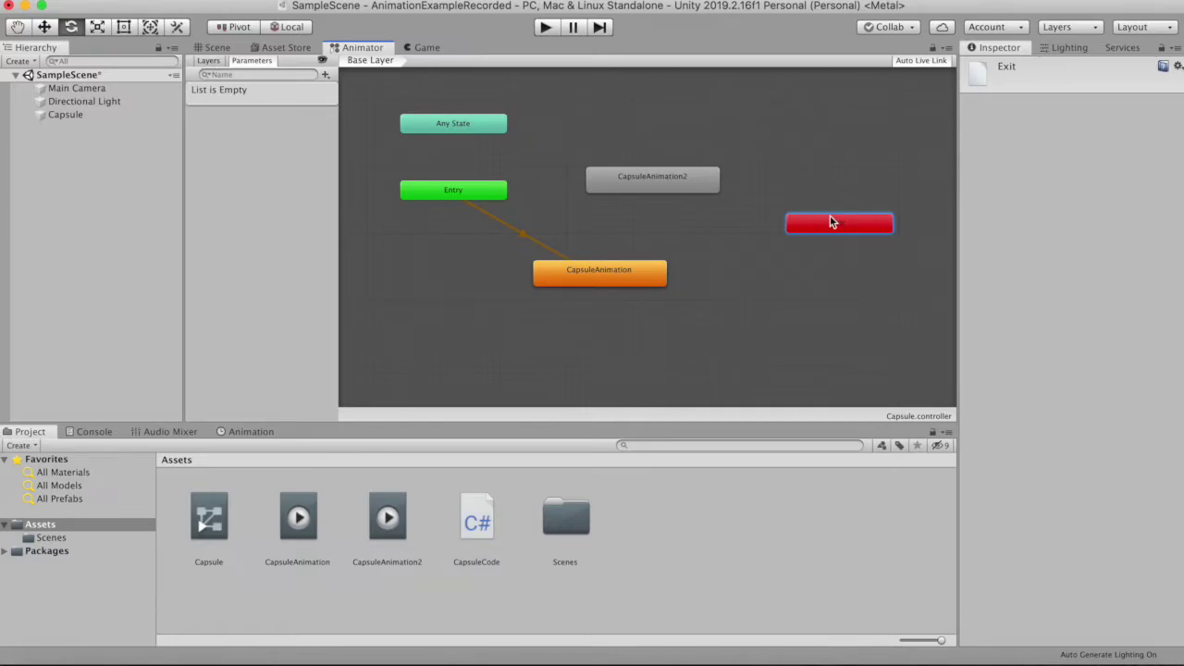
Inspect the Entry state, its default transition, and the CapsuleAnimation2 state
click(455, 195)
click(480, 211)
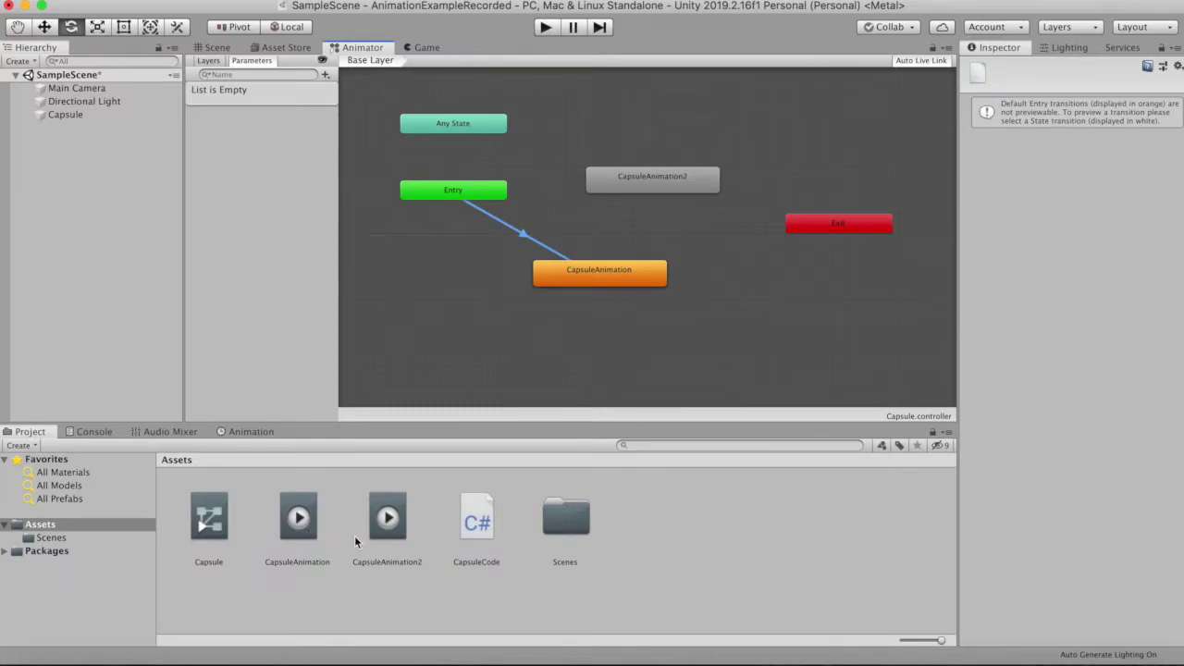
click(393, 540)
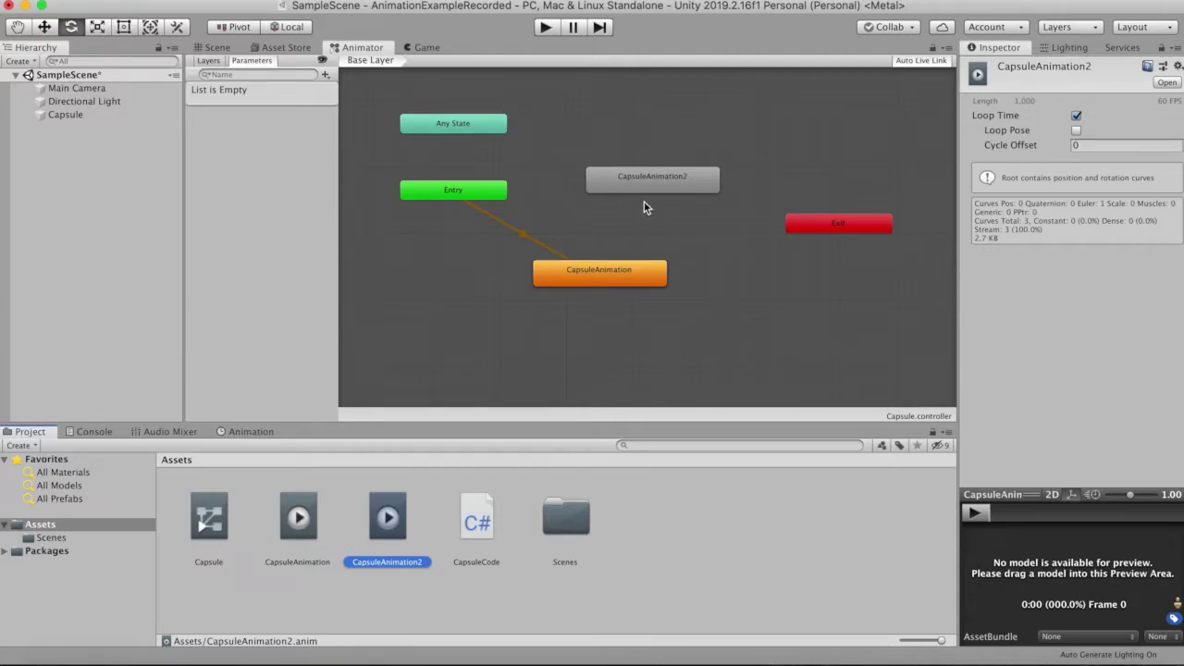
drag(651, 207, 610, 190)
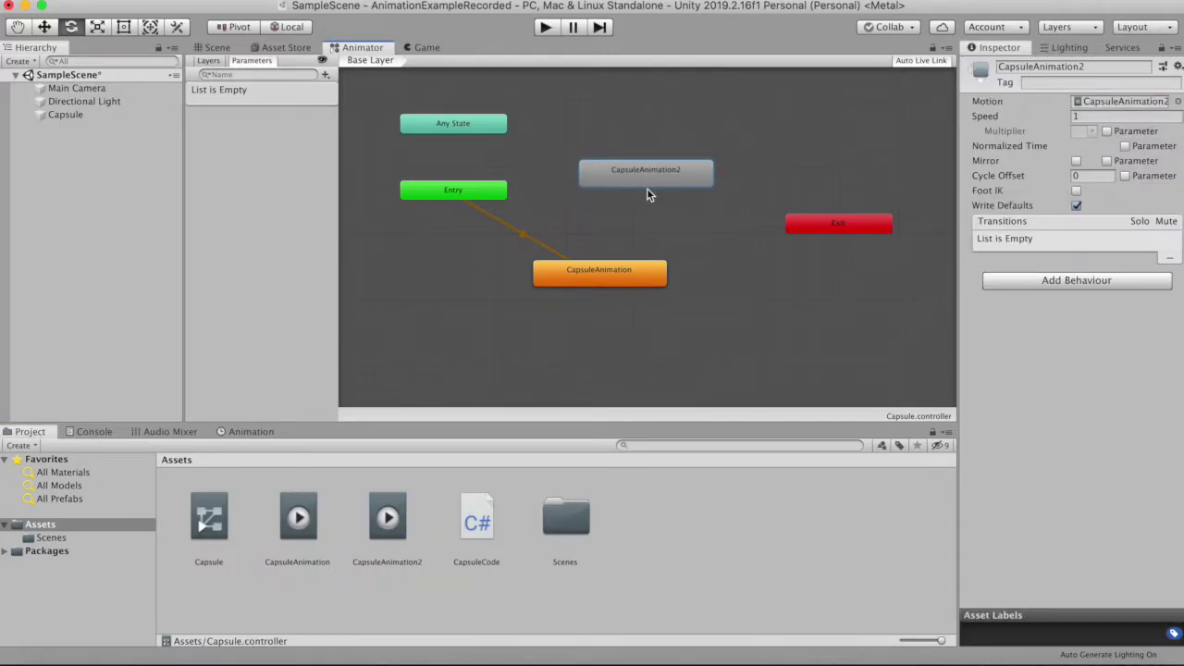
Dock the Game view beside the Animator graph
click(424, 47)
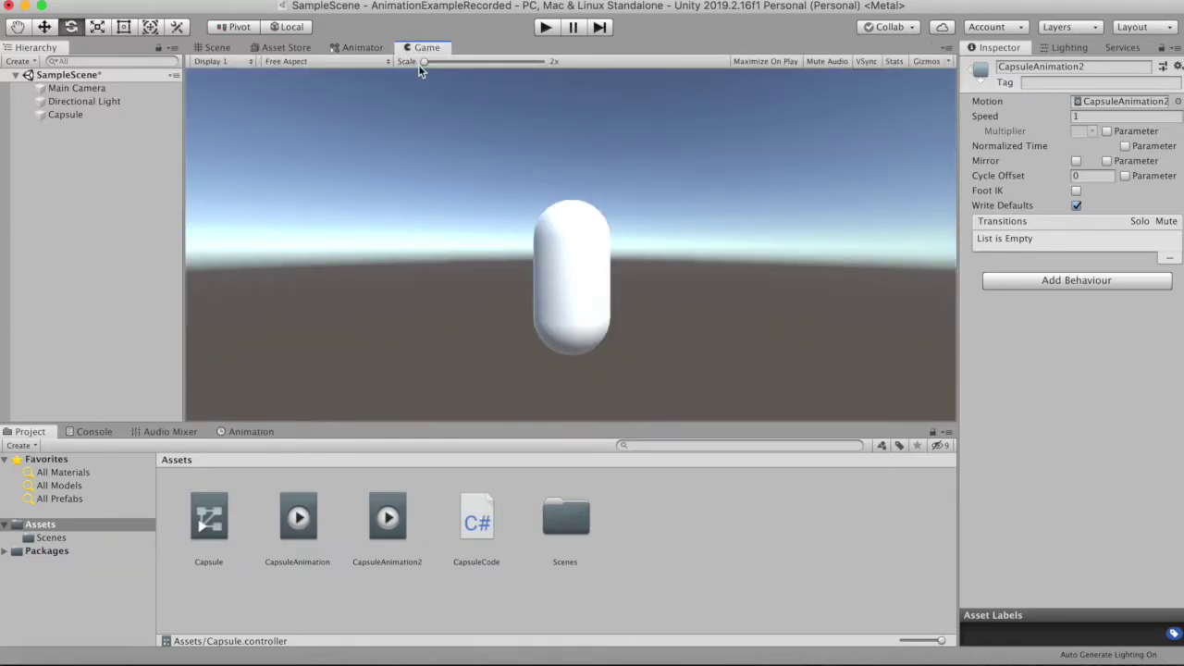
drag(426, 47, 707, 307)
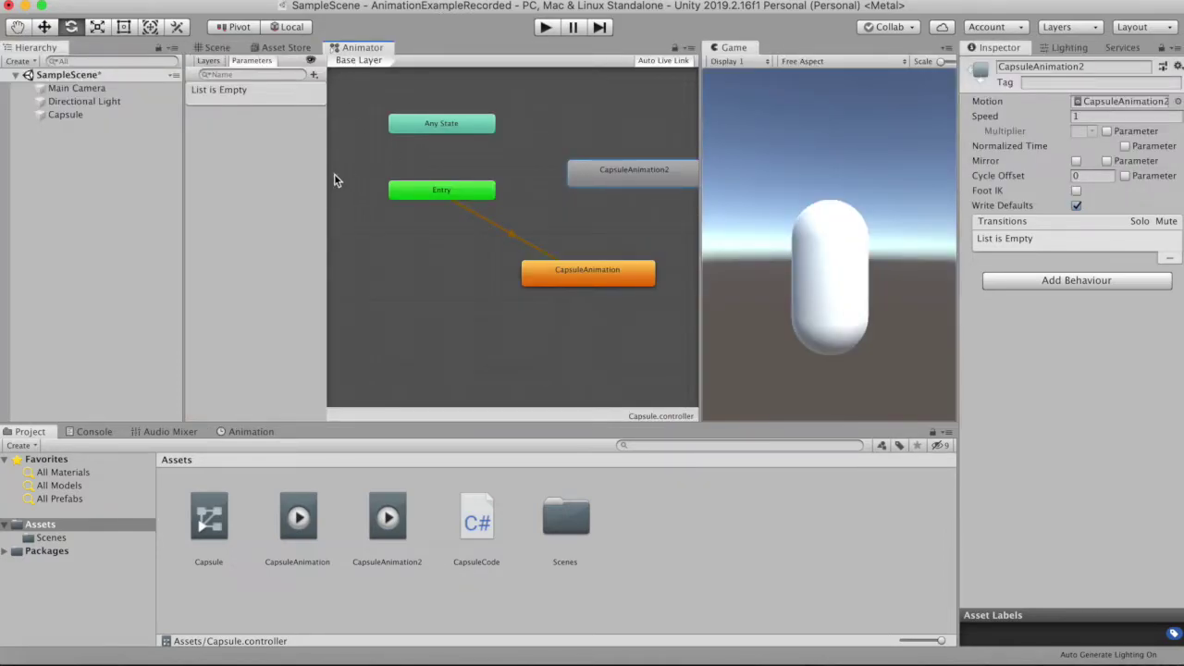
drag(164, 193, 164, 198)
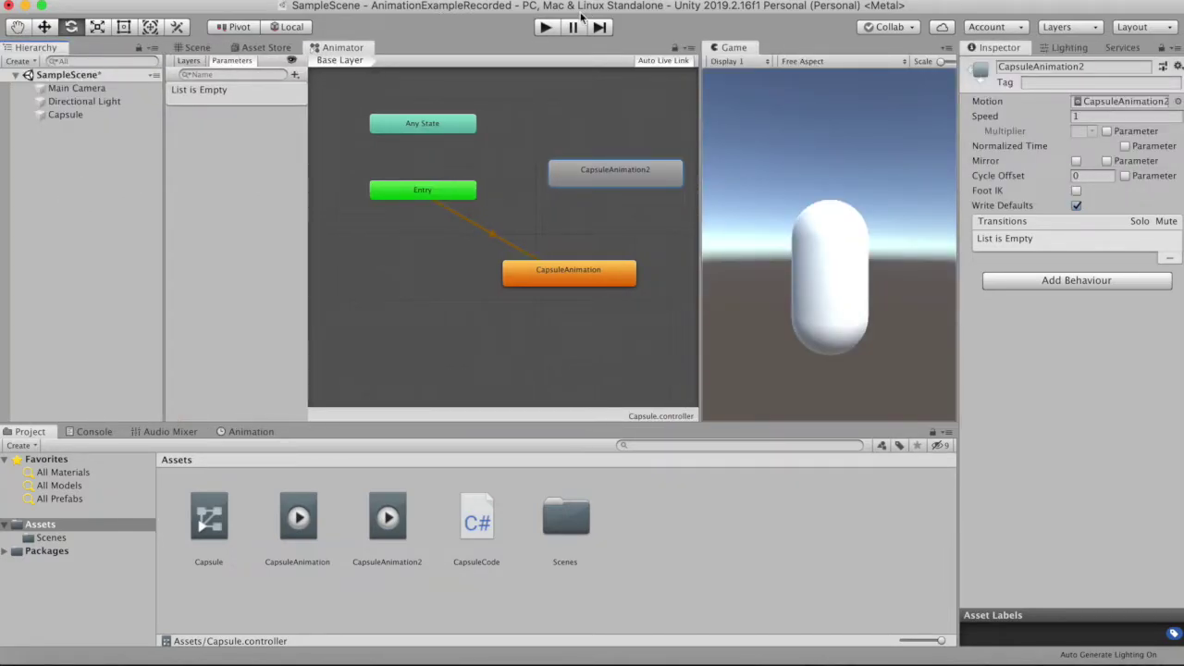
Play-test twice, inspecting the CapsuleAnimation state while it plays
click(548, 26)
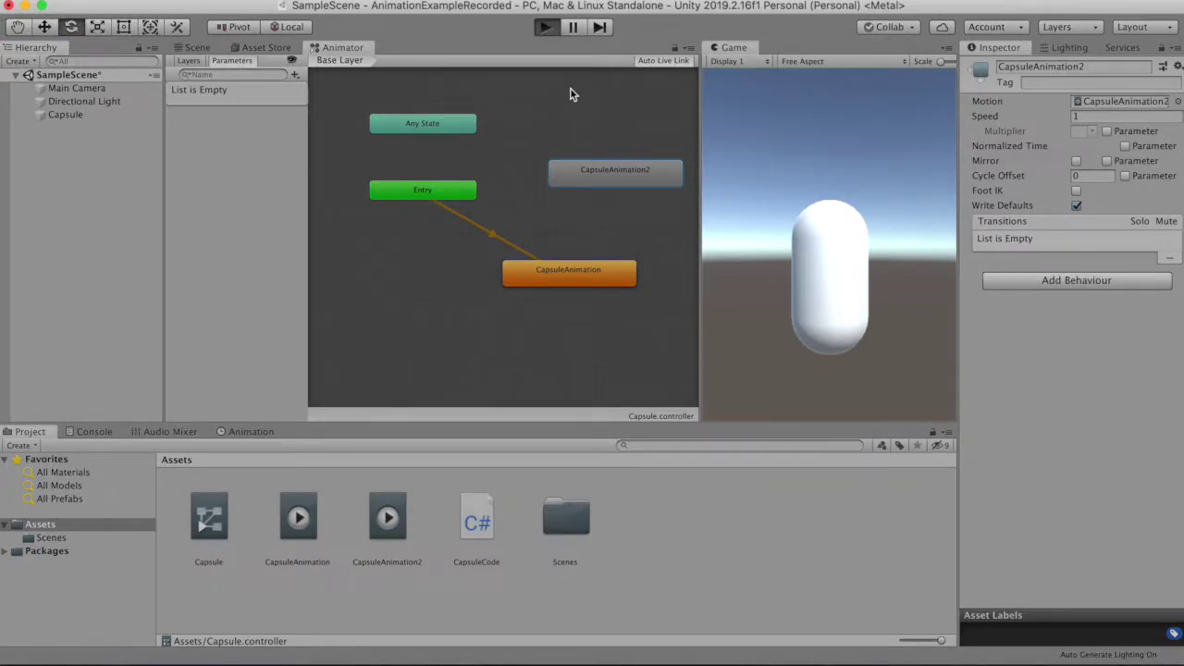
click(69, 116)
click(546, 27)
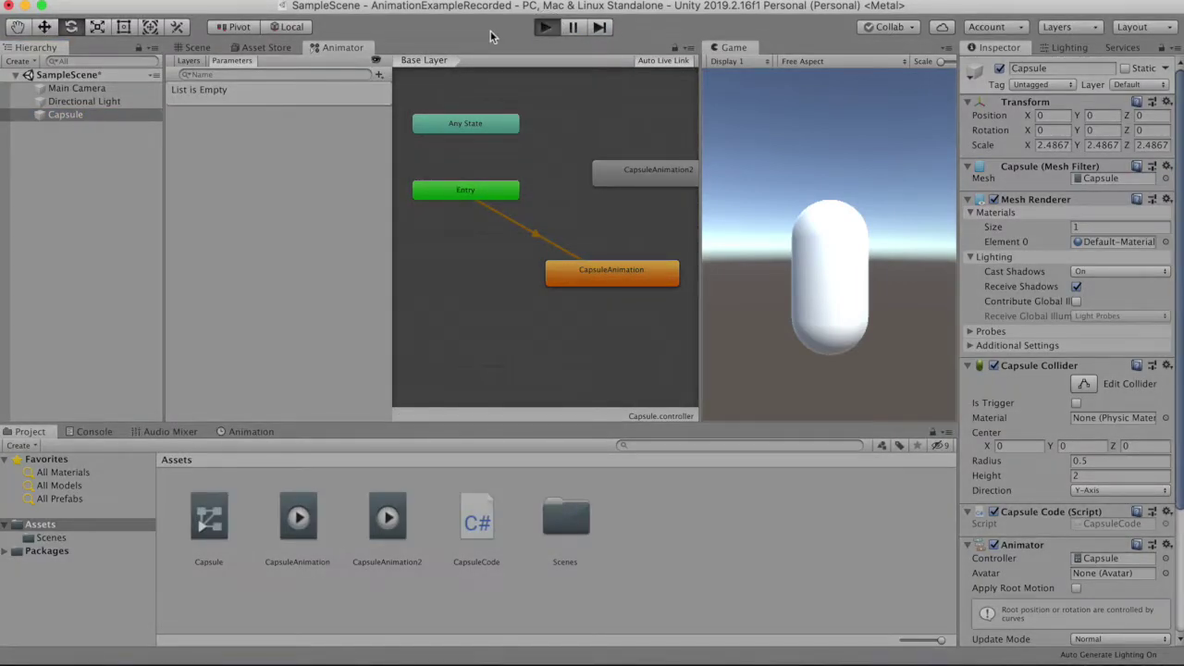
key(ctrl+p)
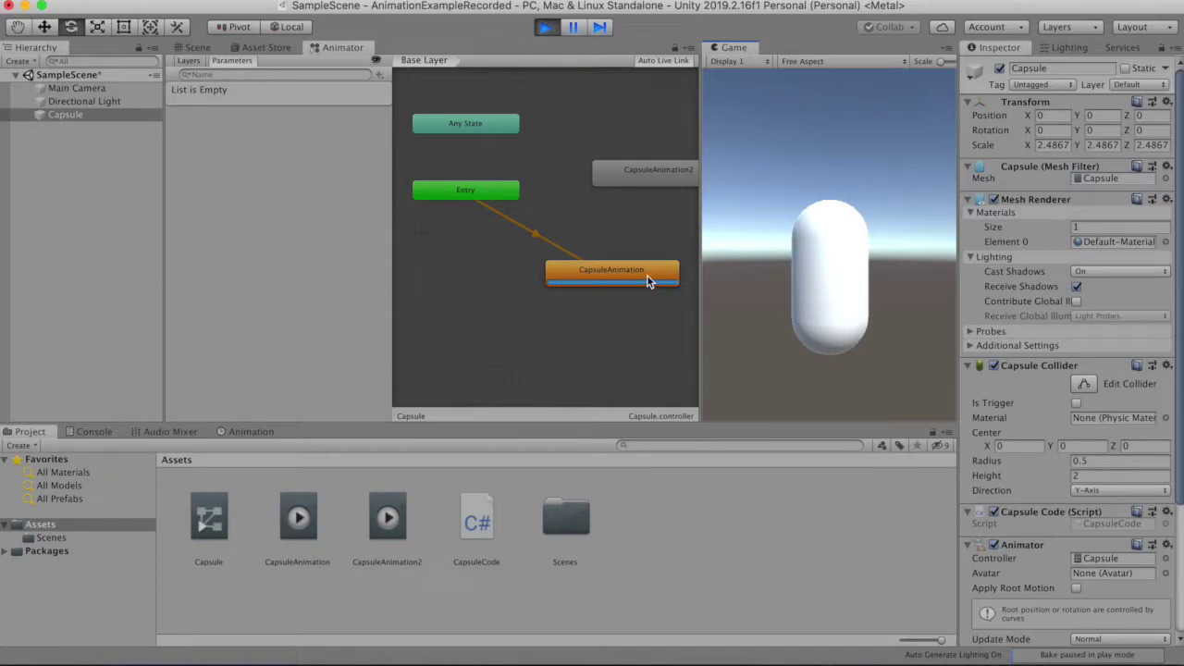
click(647, 281)
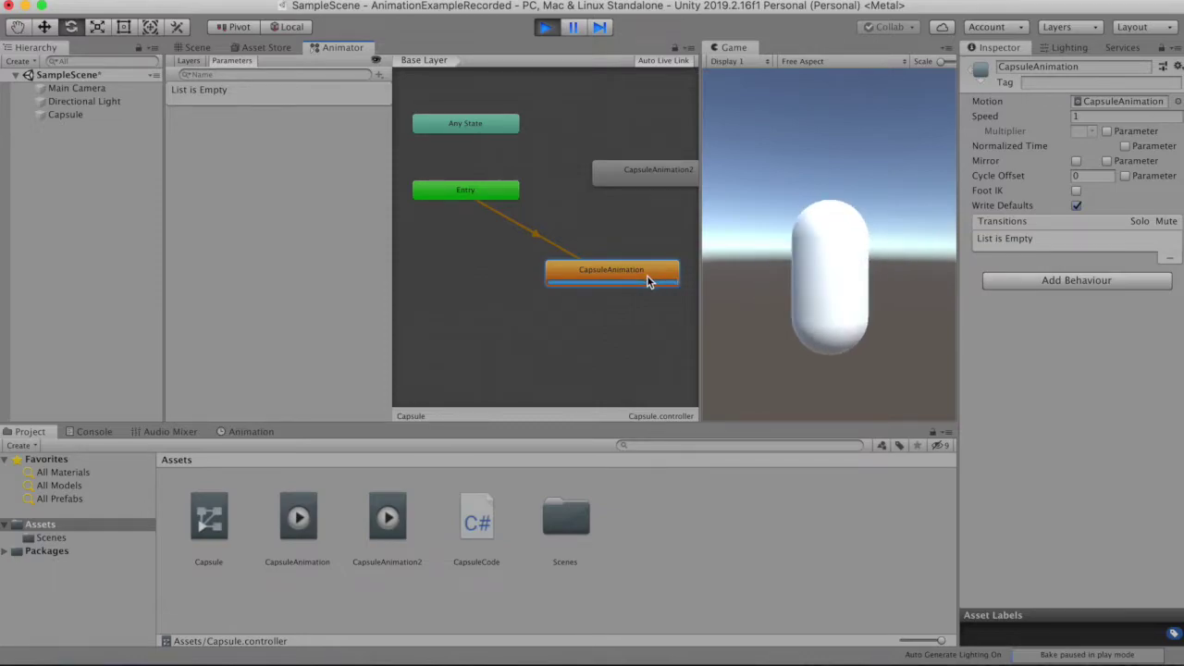
click(546, 26)
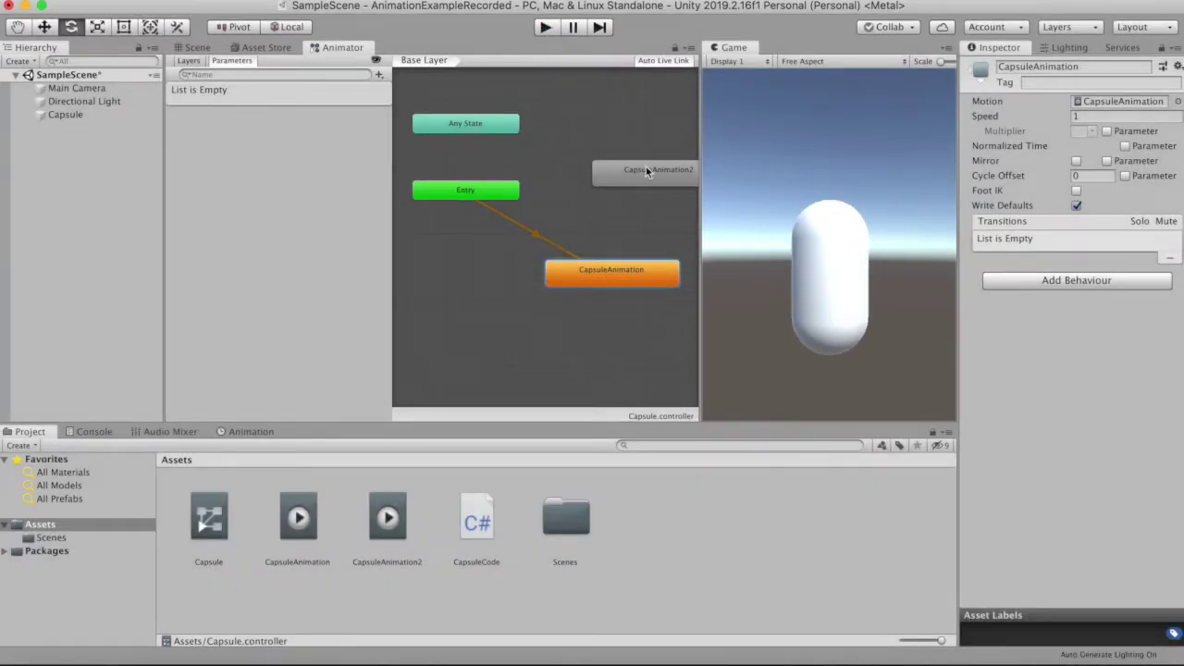
Add a transition from CapsuleAnimation to CapsuleAnimation2, placing CapsuleAnimation2 above it
right_click(643, 281)
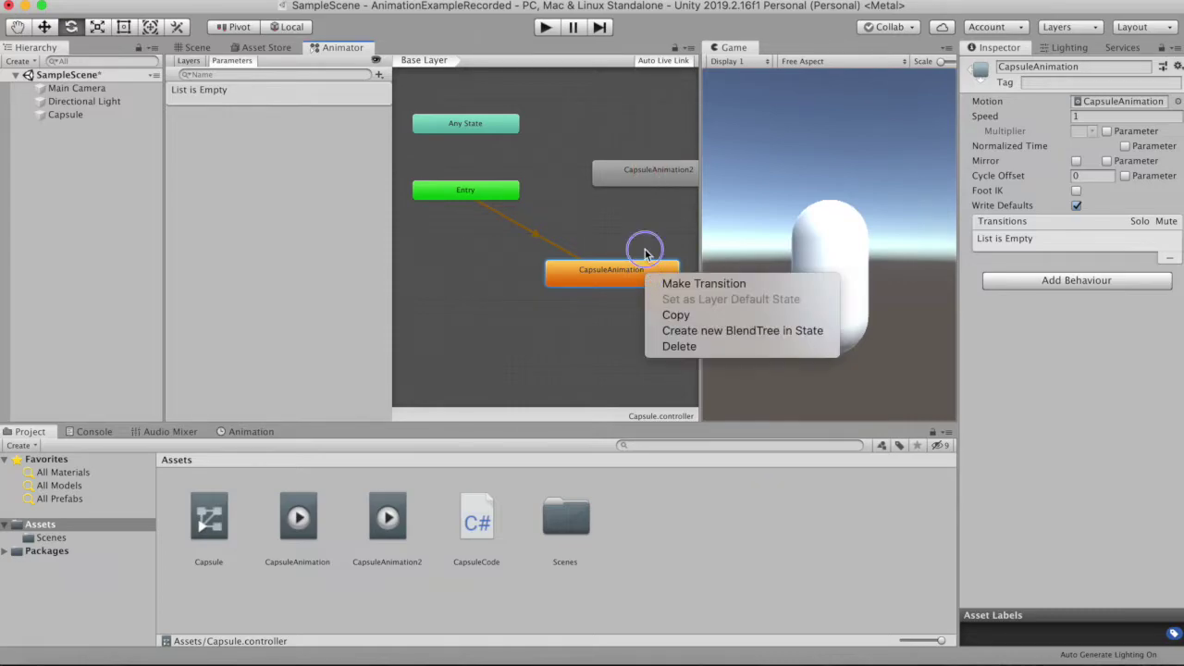
click(648, 198)
right_click(625, 287)
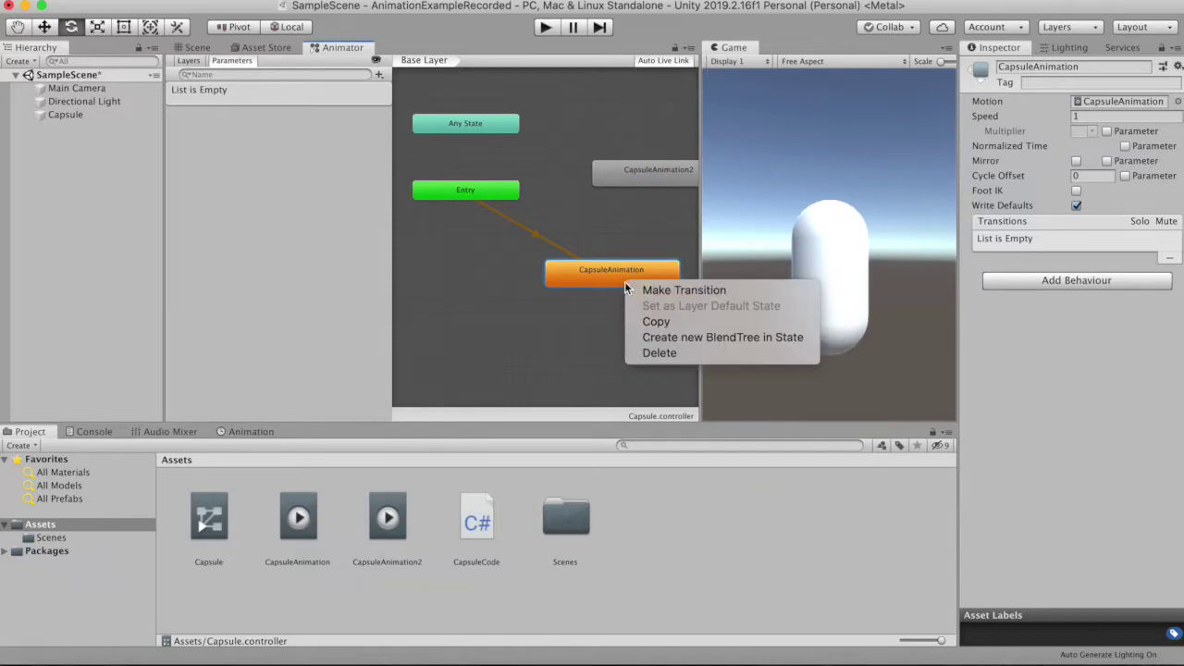
click(668, 290)
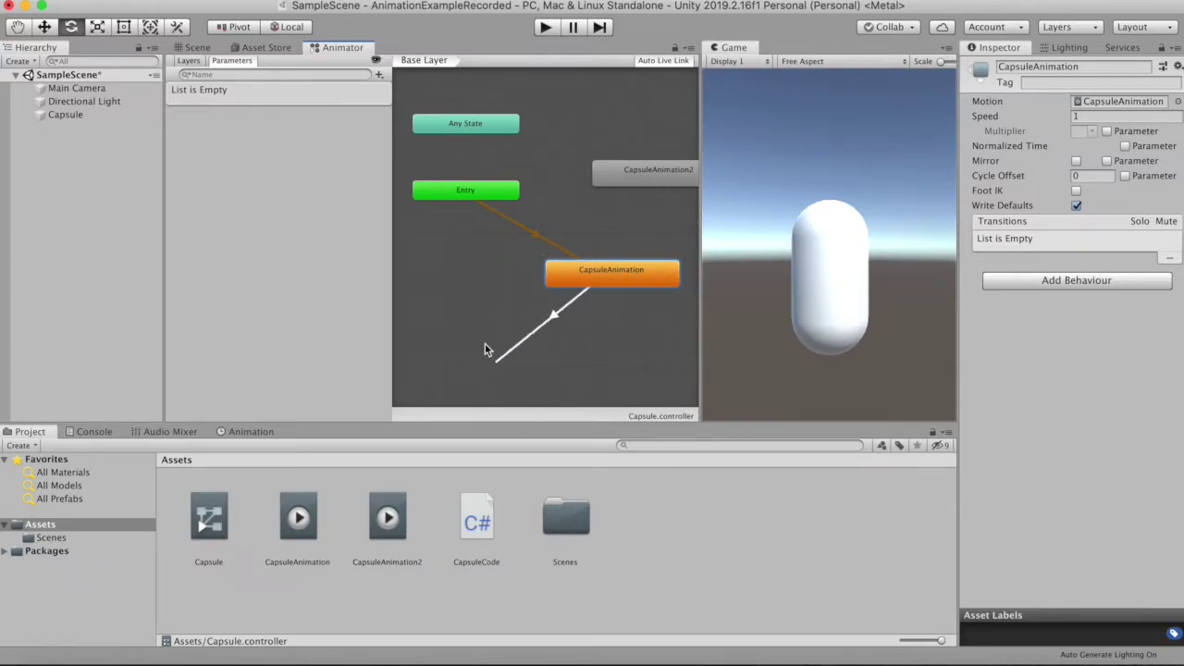
click(662, 183)
drag(656, 177, 623, 170)
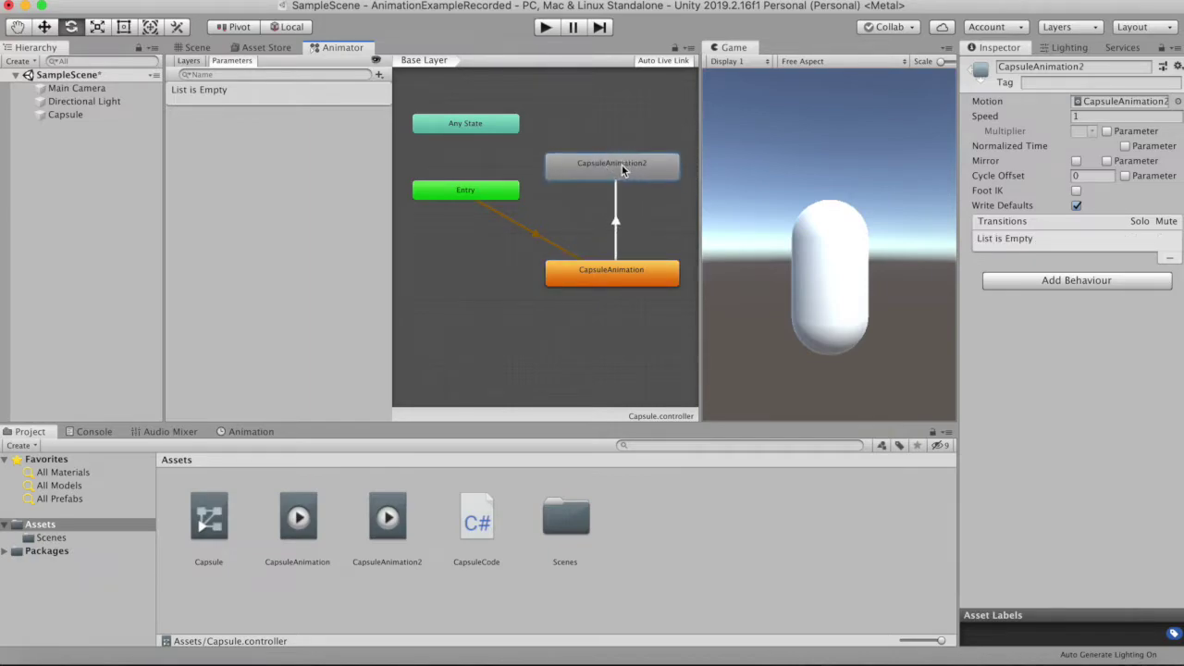
Move the Entry node left and play-test both states in sequence
drag(490, 201, 471, 201)
click(519, 315)
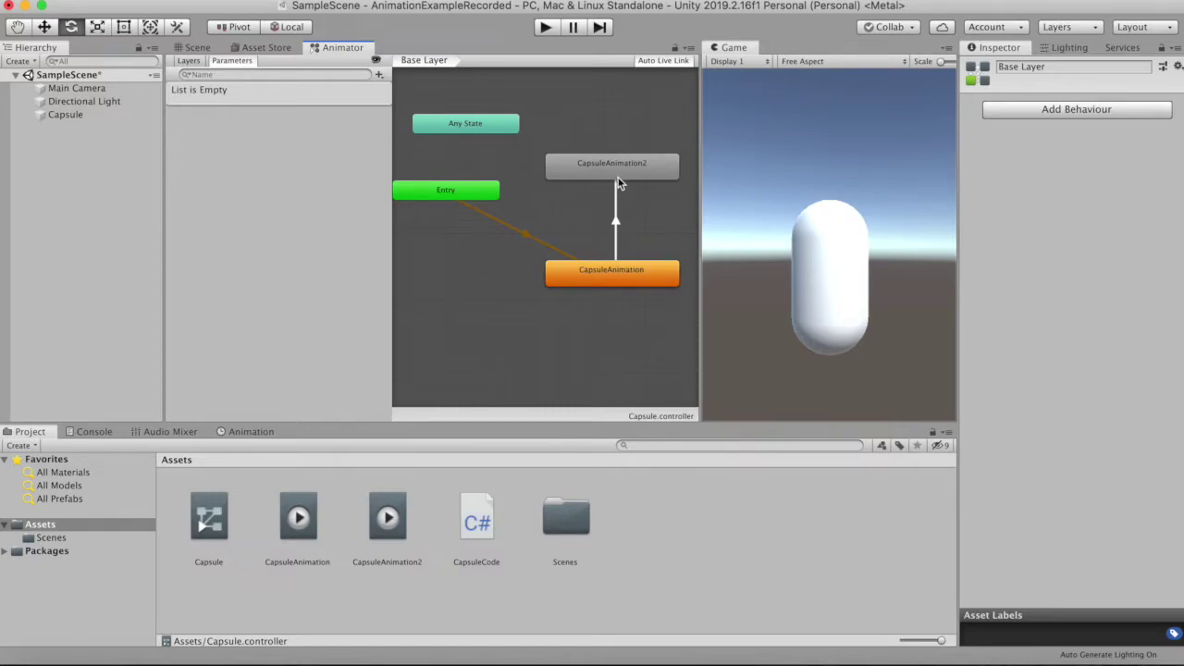
click(544, 28)
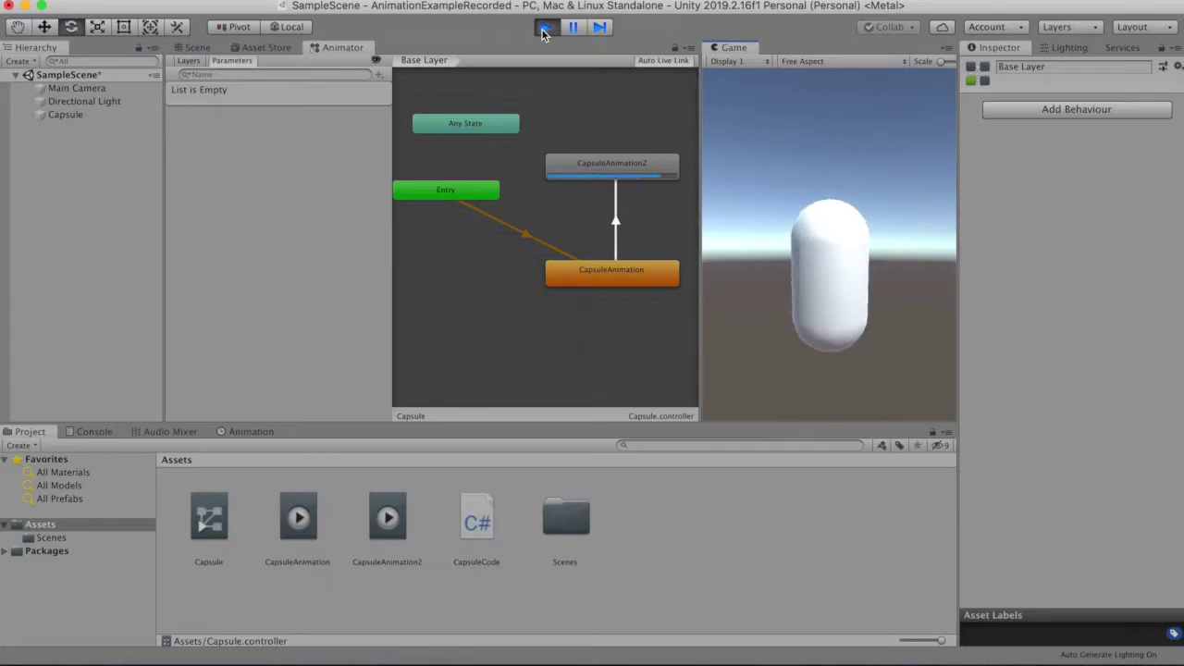
click(543, 29)
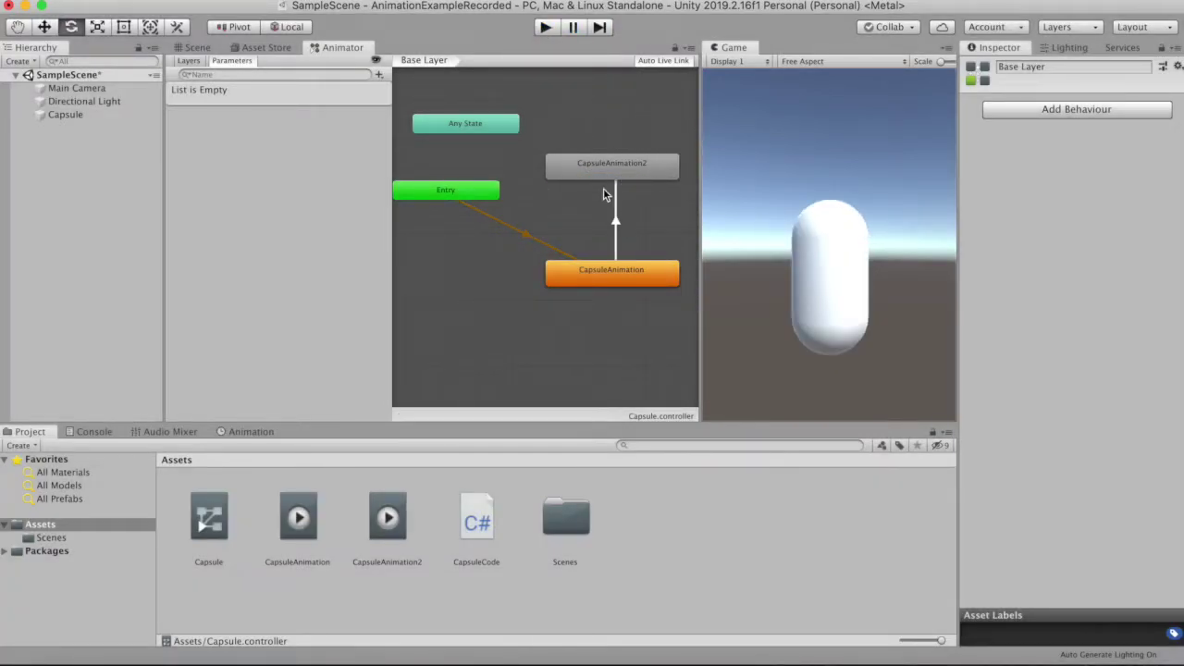
Select the transition and both CapsuleAnimation states to inspect them
click(615, 220)
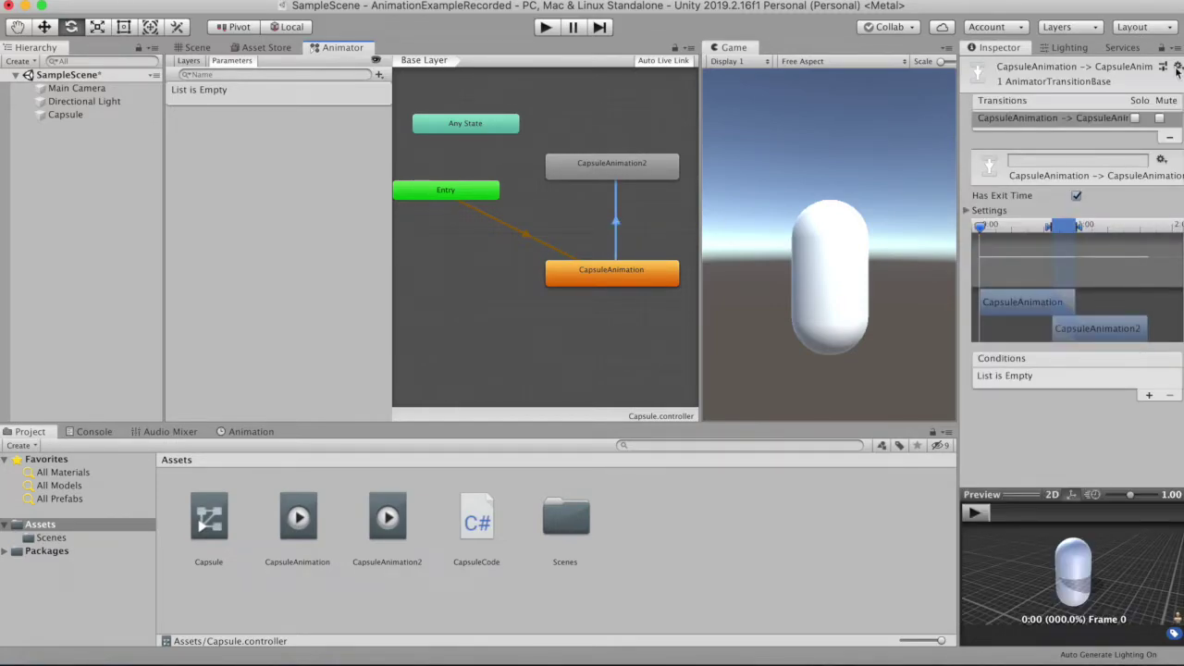
click(635, 189)
click(630, 171)
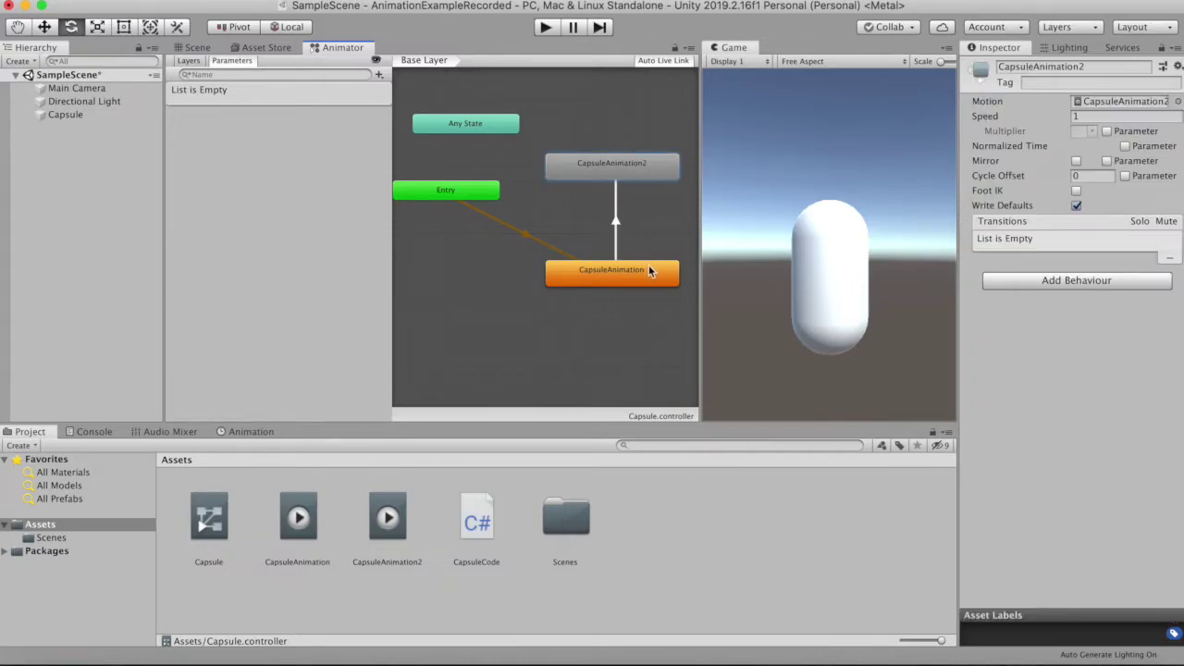
click(651, 282)
click(643, 178)
Drag the transition's blend start earlier, shift CapsuleAnimation2 slightly earlier, and play-test
click(617, 226)
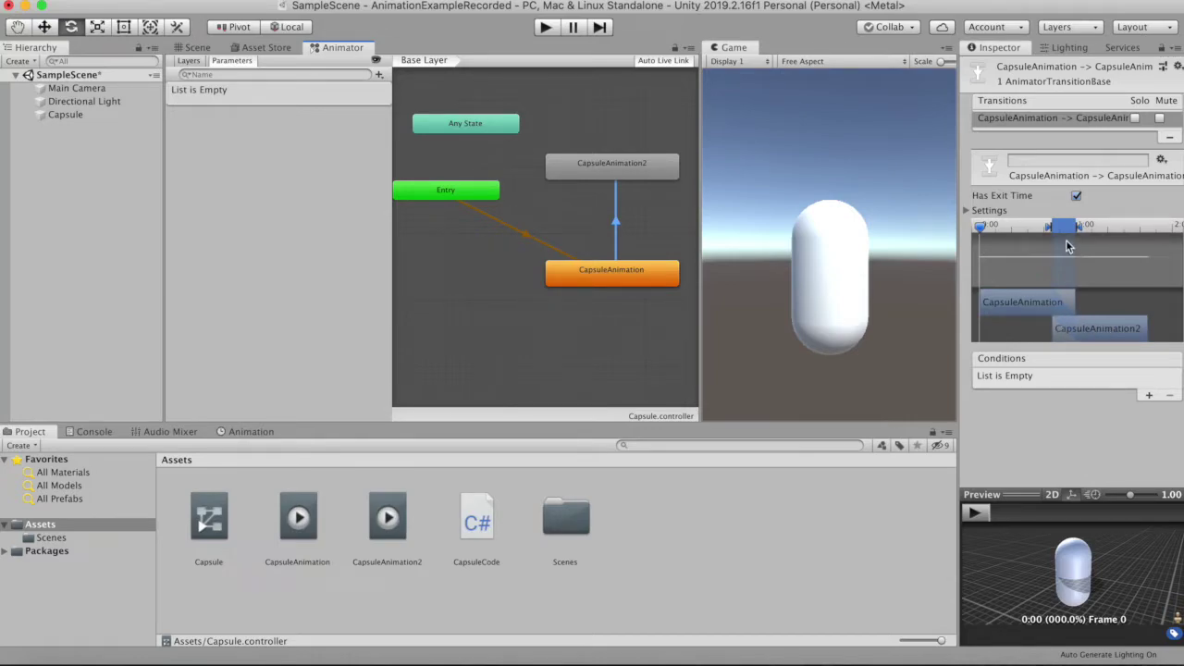
mouse_move(1050, 231)
mouse_down()
mouse_move(1019, 229)
mouse_move(1124, 275)
mouse_up()
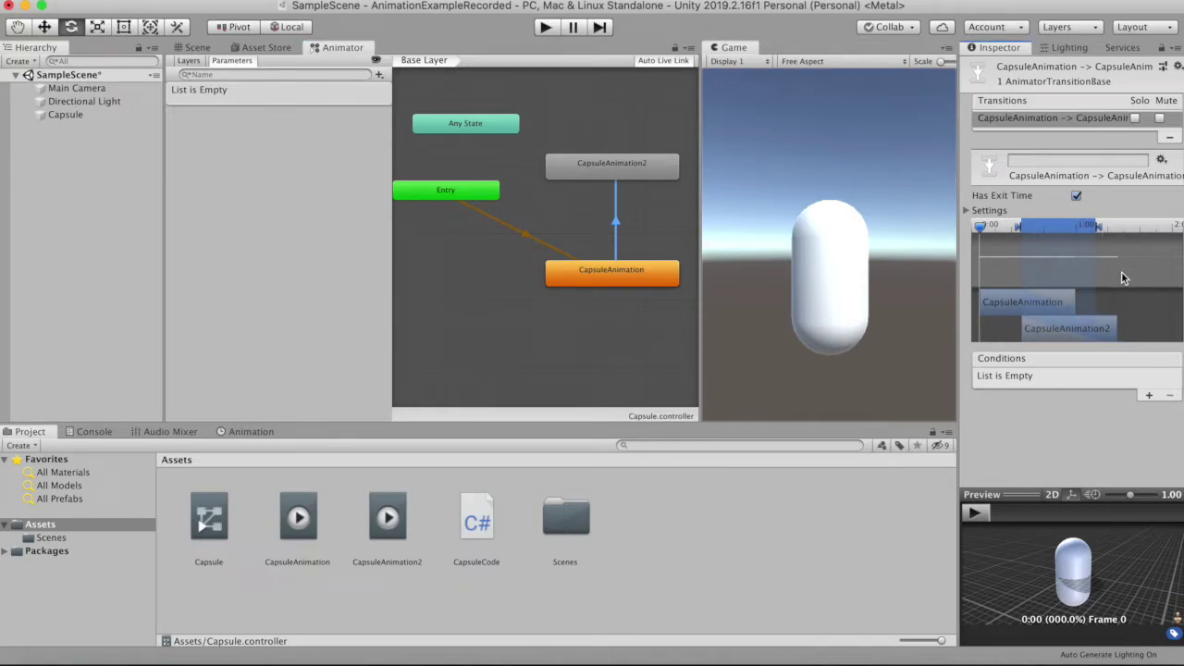
drag(1115, 329, 1112, 329)
click(546, 26)
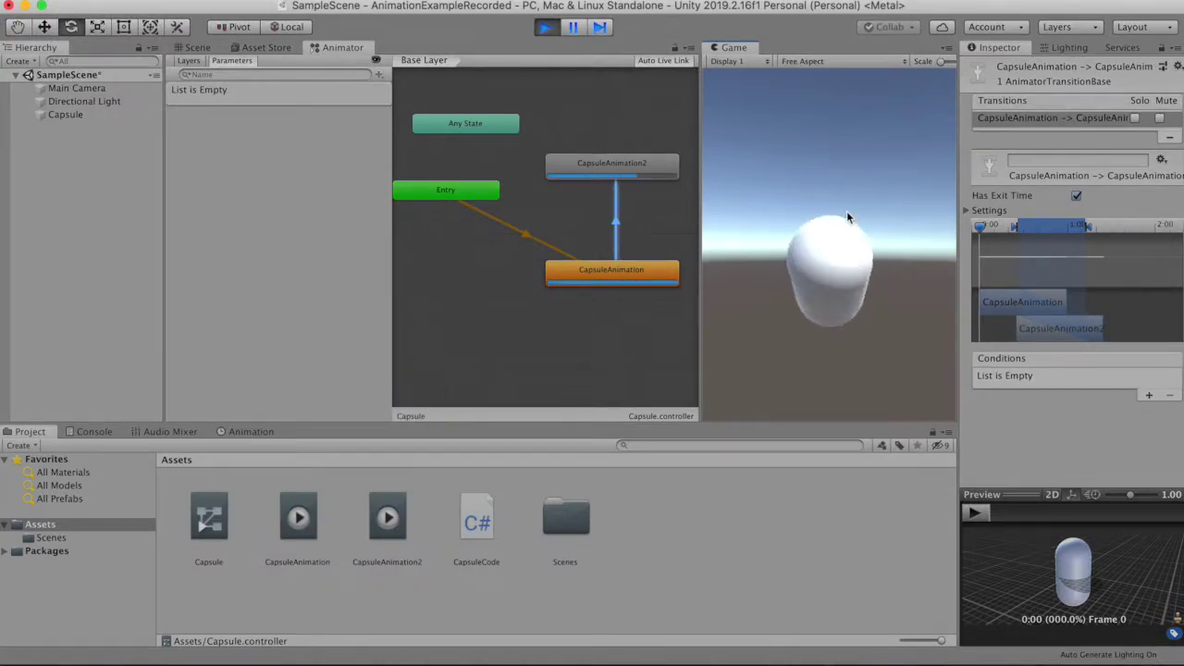
click(545, 26)
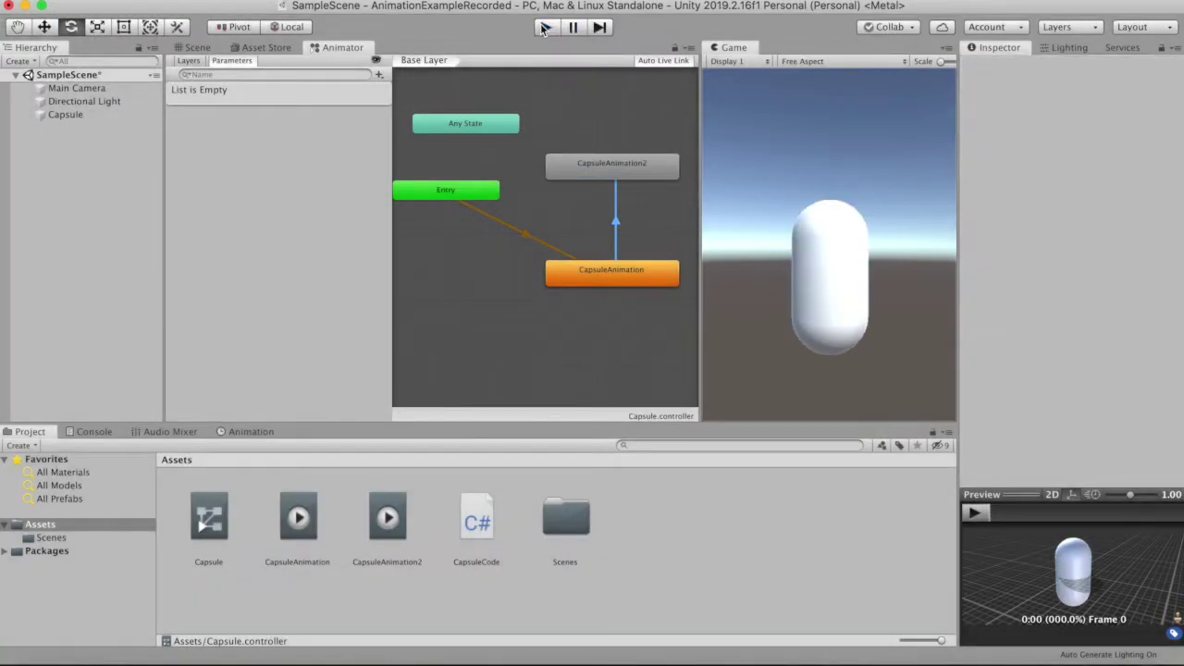
Shorten the blend and move CapsuleAnimation2's start later in the transition timeline
click(546, 29)
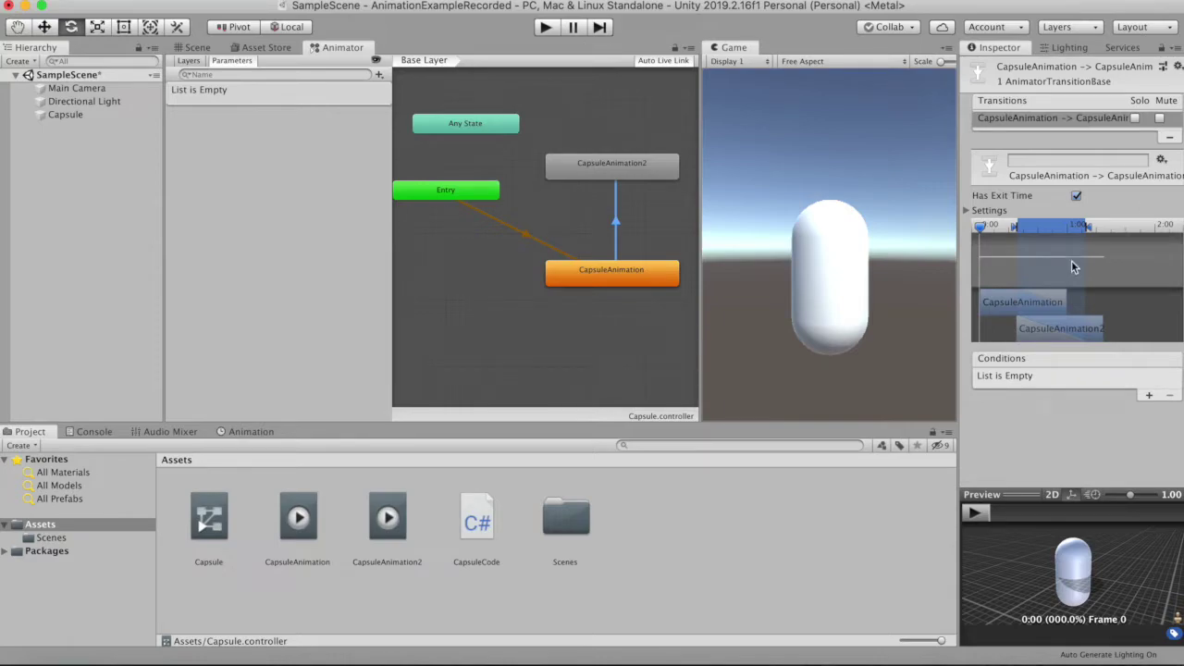
drag(1017, 231, 1081, 230)
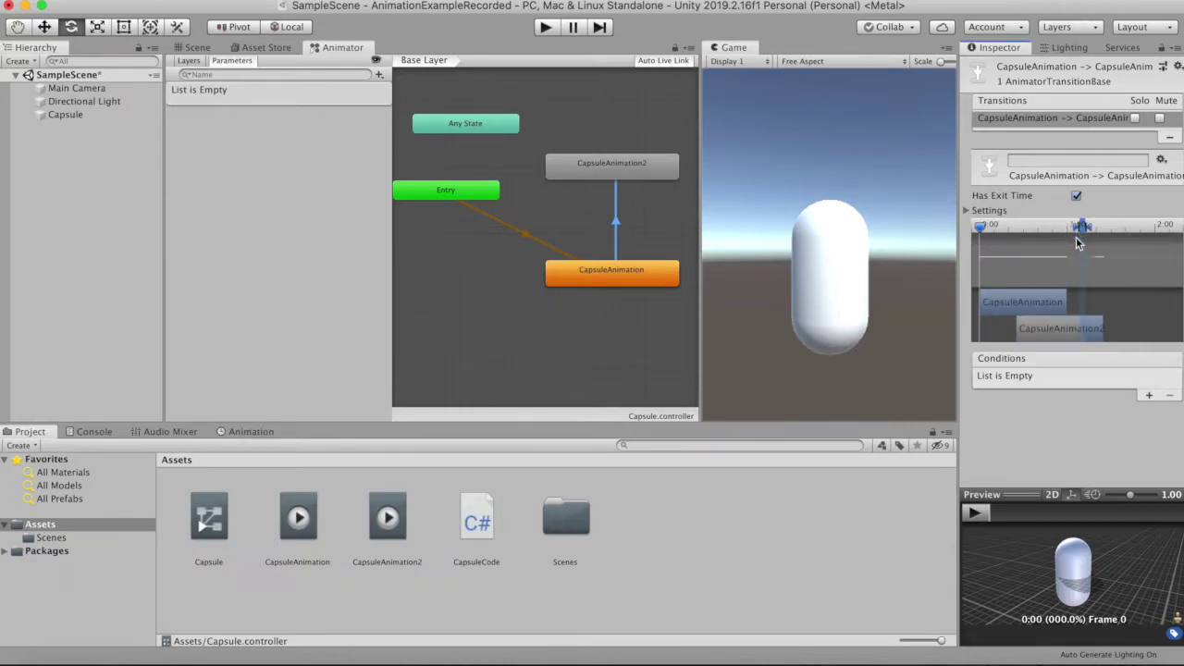
drag(1048, 339, 1100, 336)
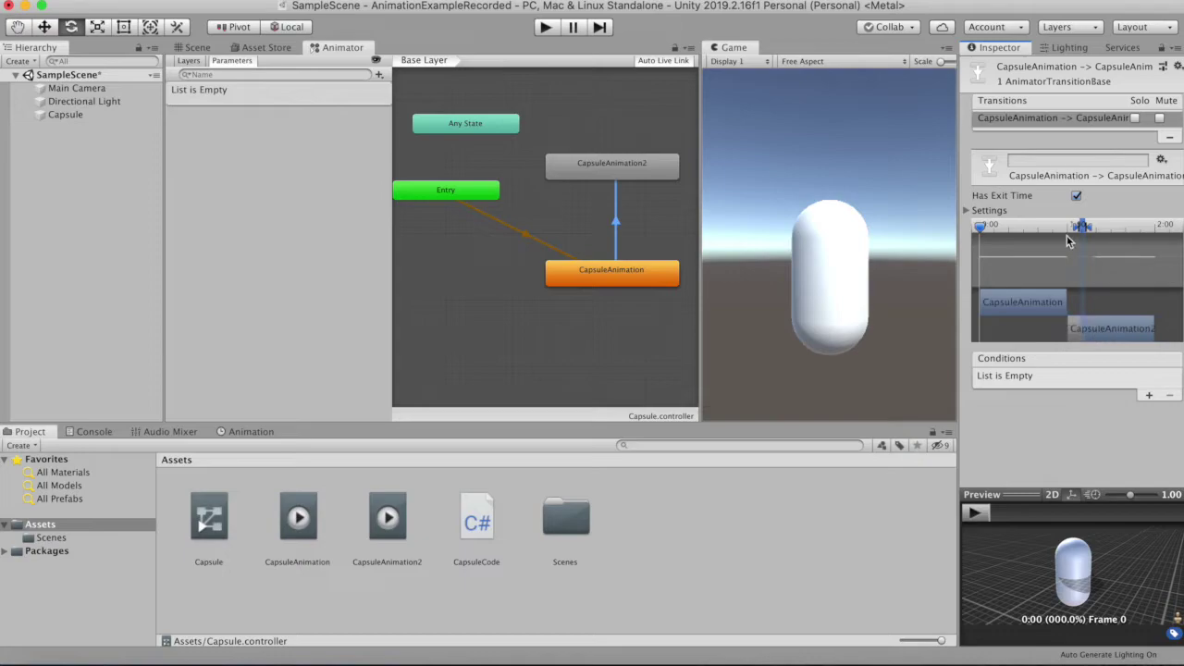
mouse_move(1079, 229)
mouse_down()
mouse_move(1090, 231)
mouse_move(1066, 232)
mouse_up()
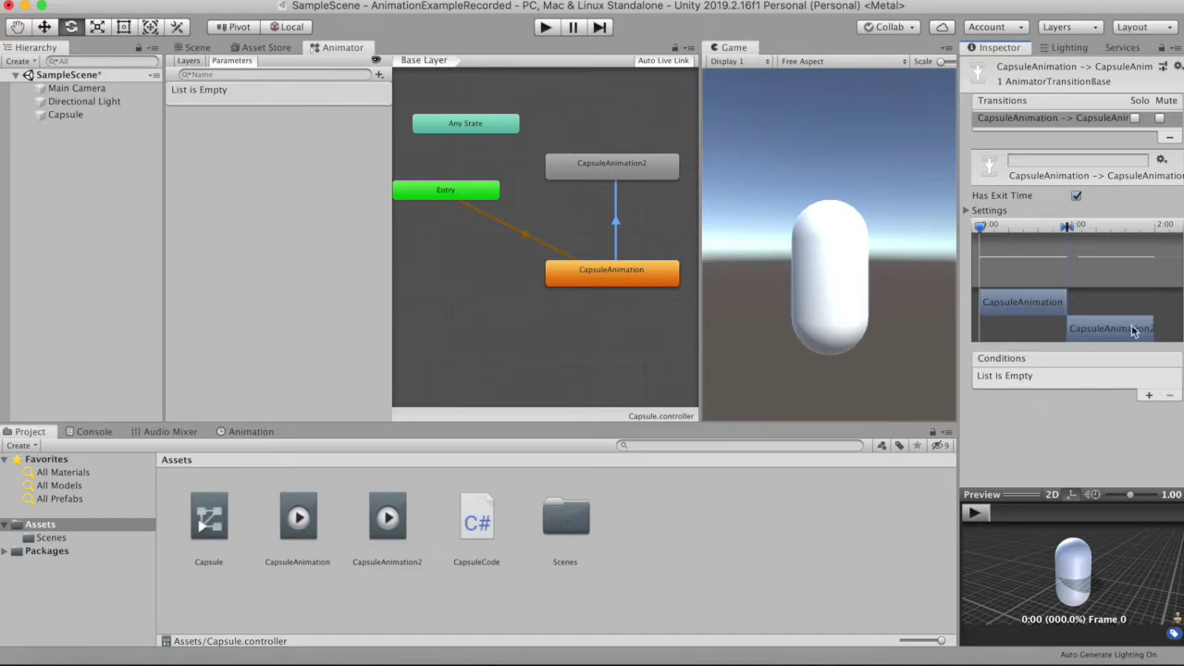
Play-test the new transition timing twice
click(546, 28)
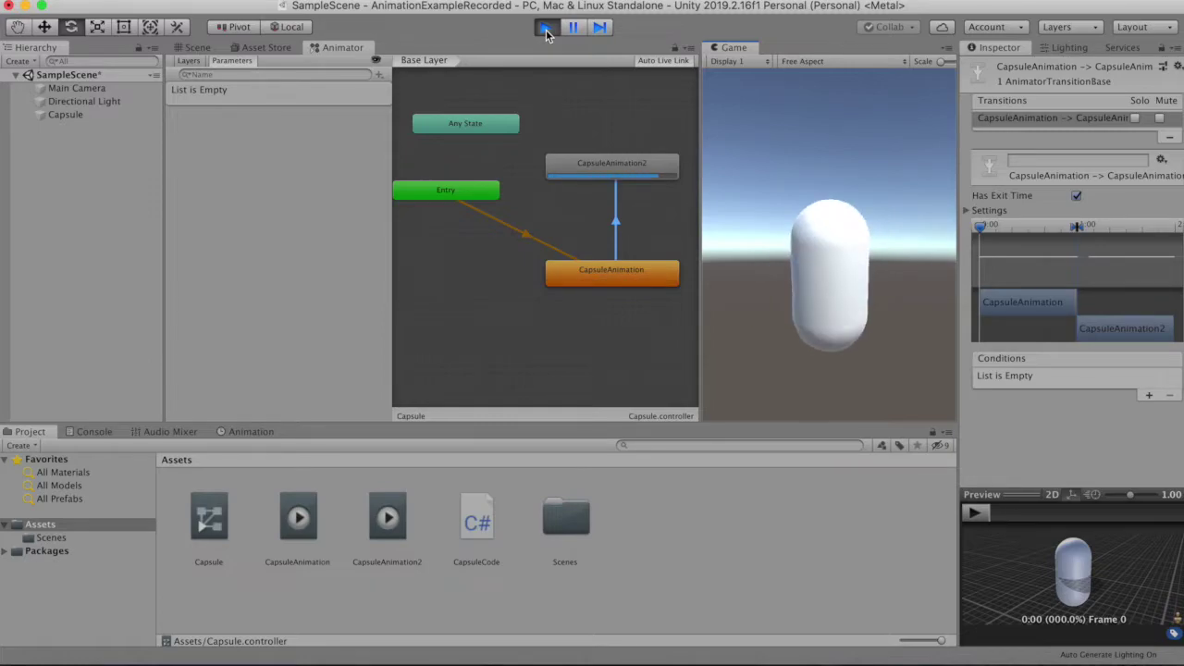
click(546, 29)
click(546, 30)
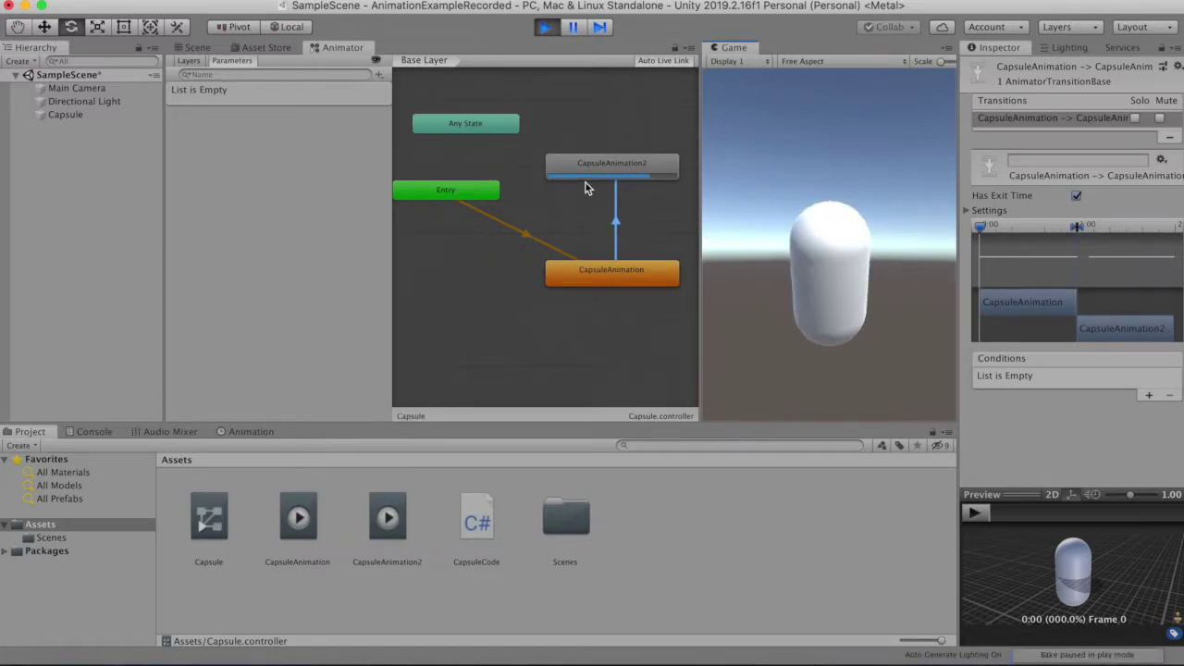
click(545, 28)
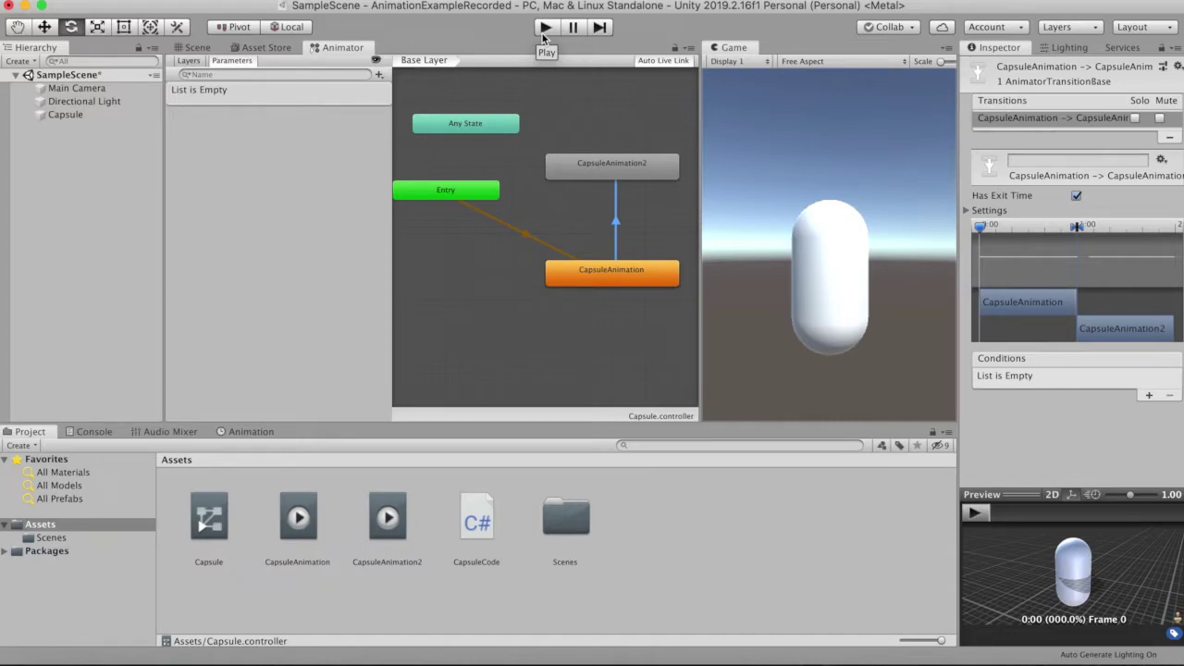
Create a transition from CapsuleAnimation2 back to CapsuleAnimation
right_click(574, 176)
click(607, 188)
click(611, 270)
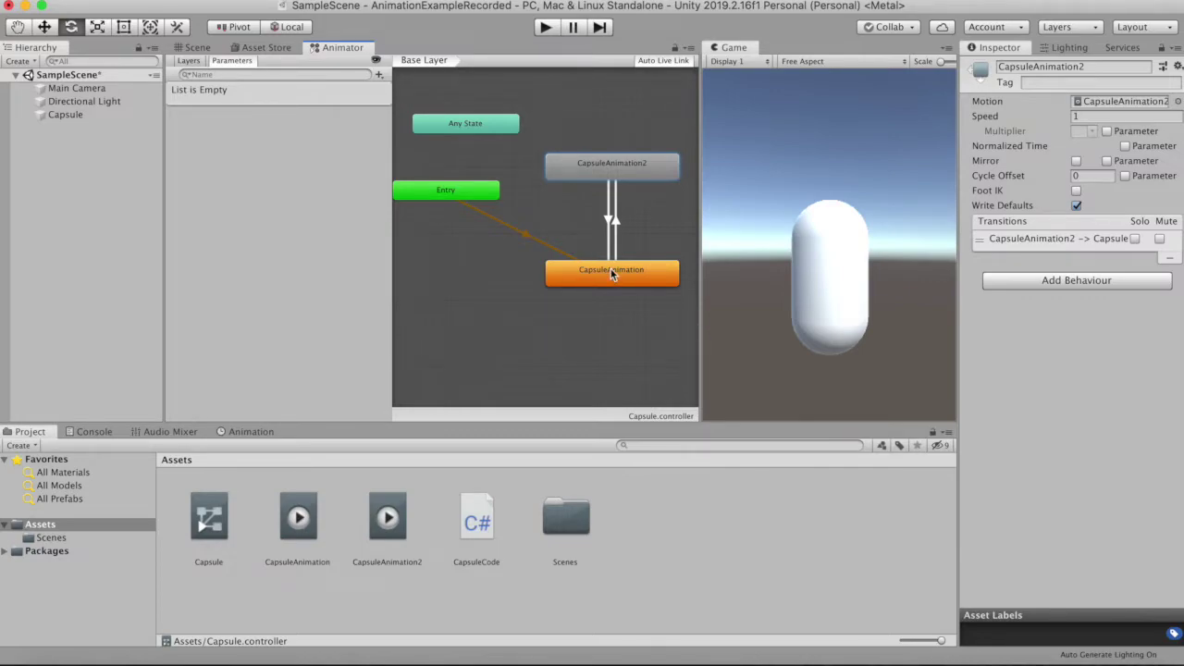
Inspect both transition arrows and start a play-test of the two-way loop
click(615, 231)
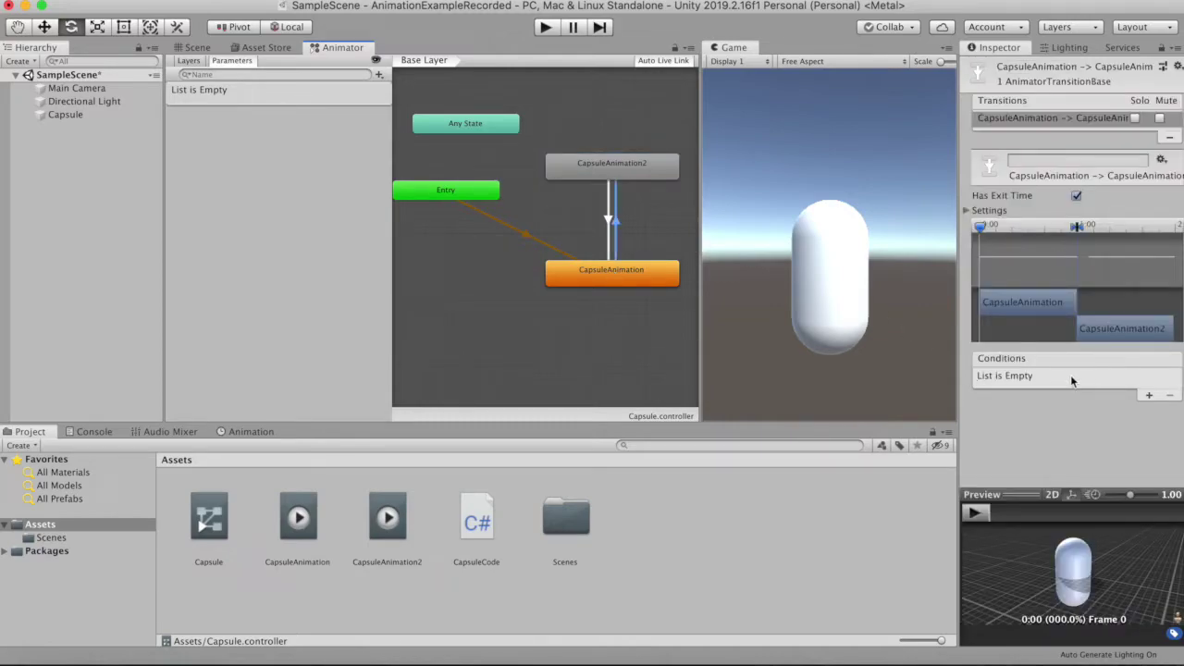
click(611, 223)
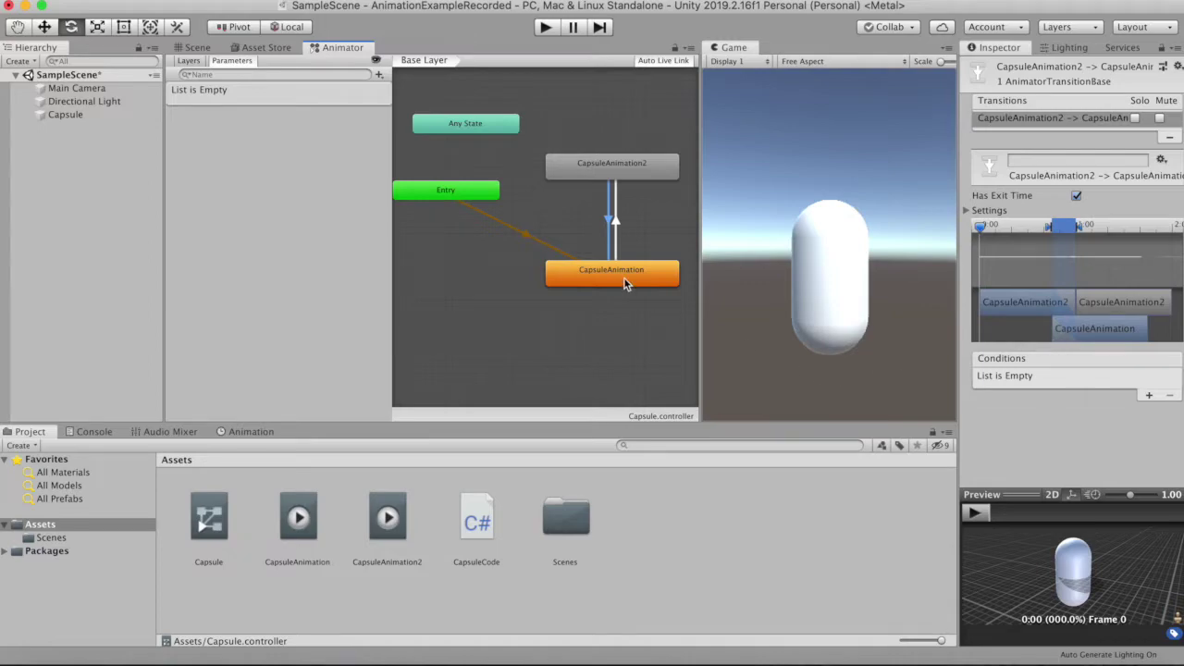
click(547, 26)
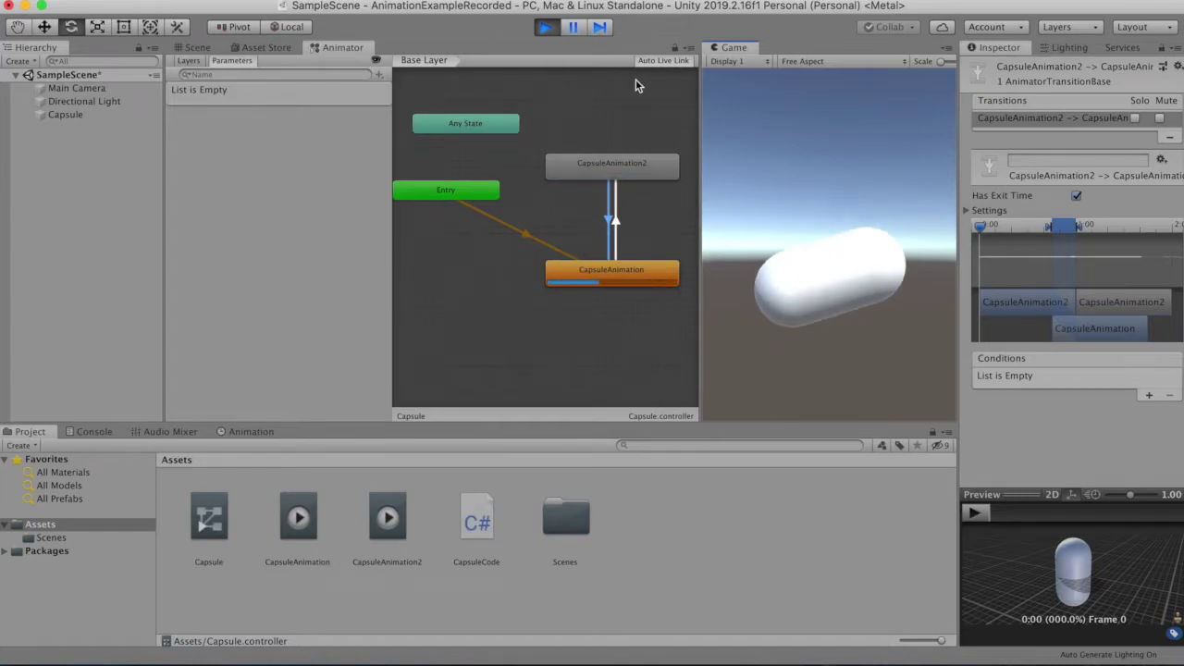
Stop playback, adjust the return blend and CapsuleAnimation clip start in the transition timeline, then replay
click(545, 28)
drag(1099, 329, 1094, 330)
drag(1056, 230, 1077, 231)
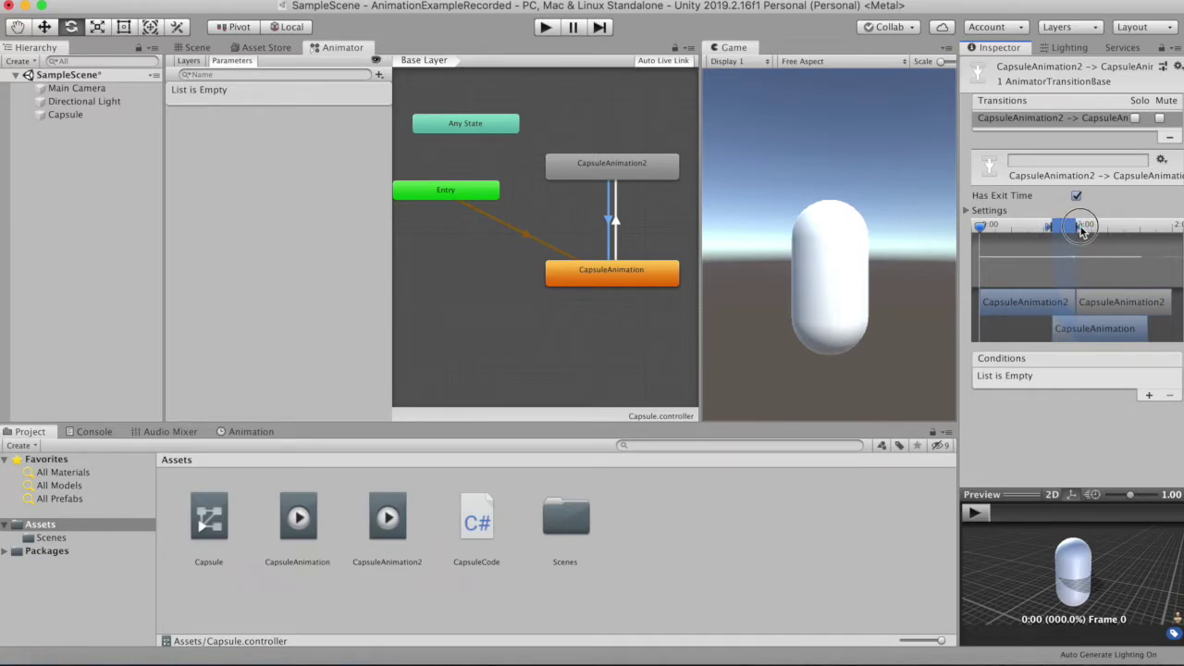
drag(1078, 231, 1073, 231)
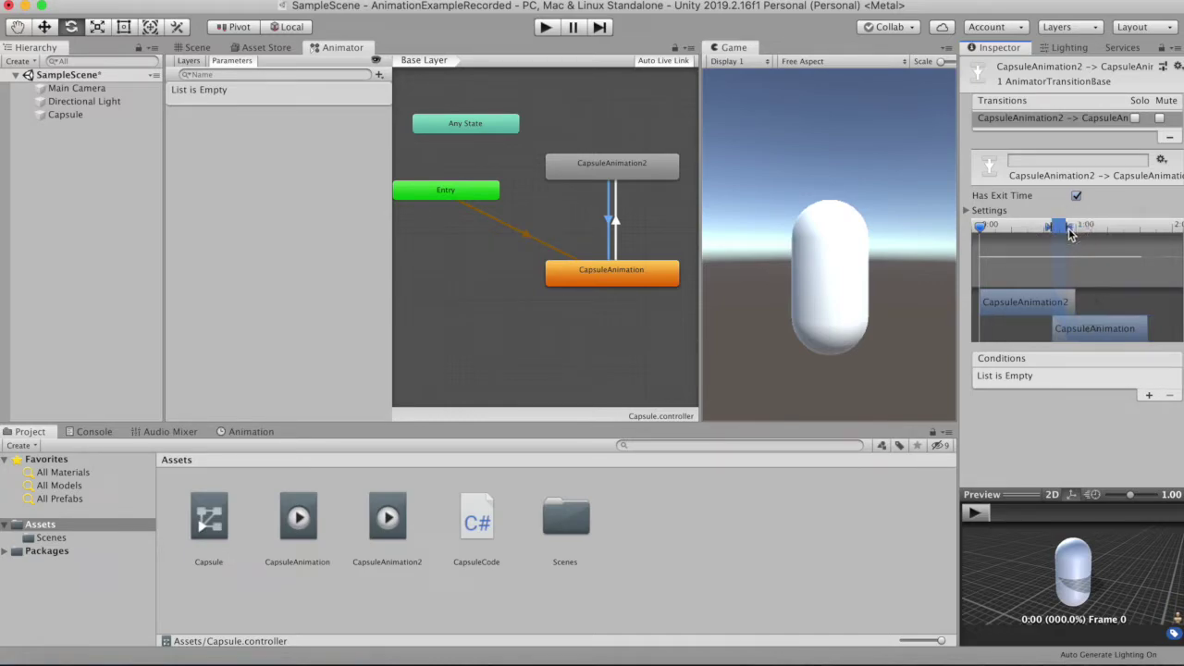
drag(1092, 326, 1087, 325)
click(1057, 231)
mouse_move(1057, 232)
mouse_down()
mouse_move(1080, 231)
mouse_move(1070, 230)
mouse_up()
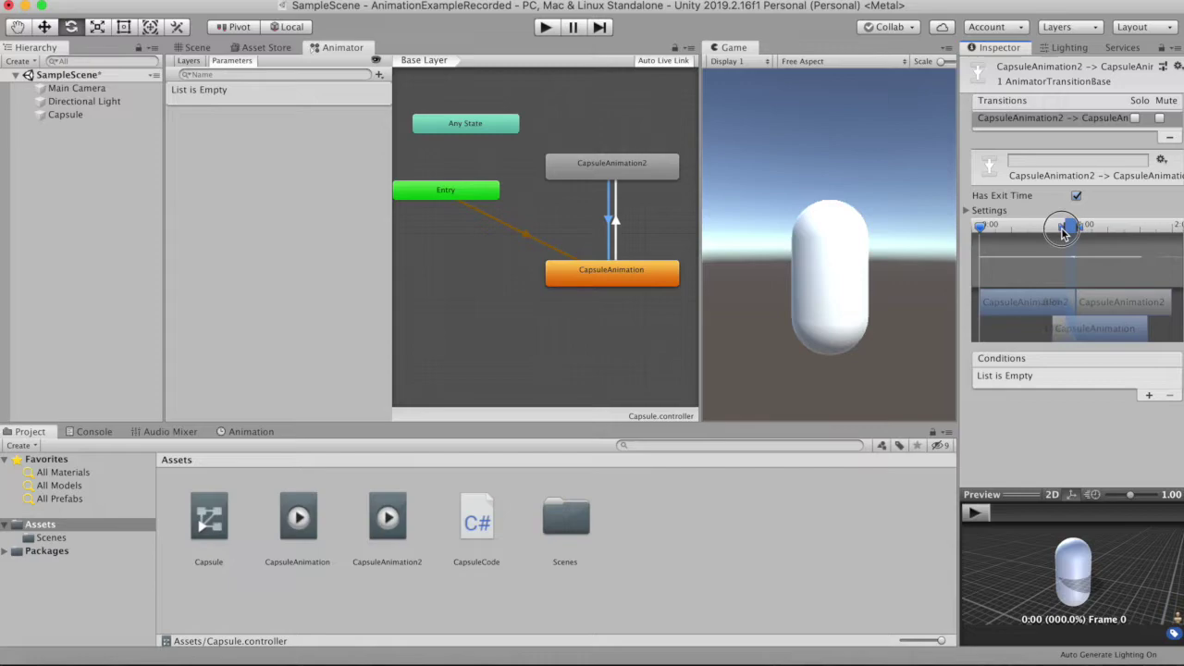
drag(1113, 337, 1127, 335)
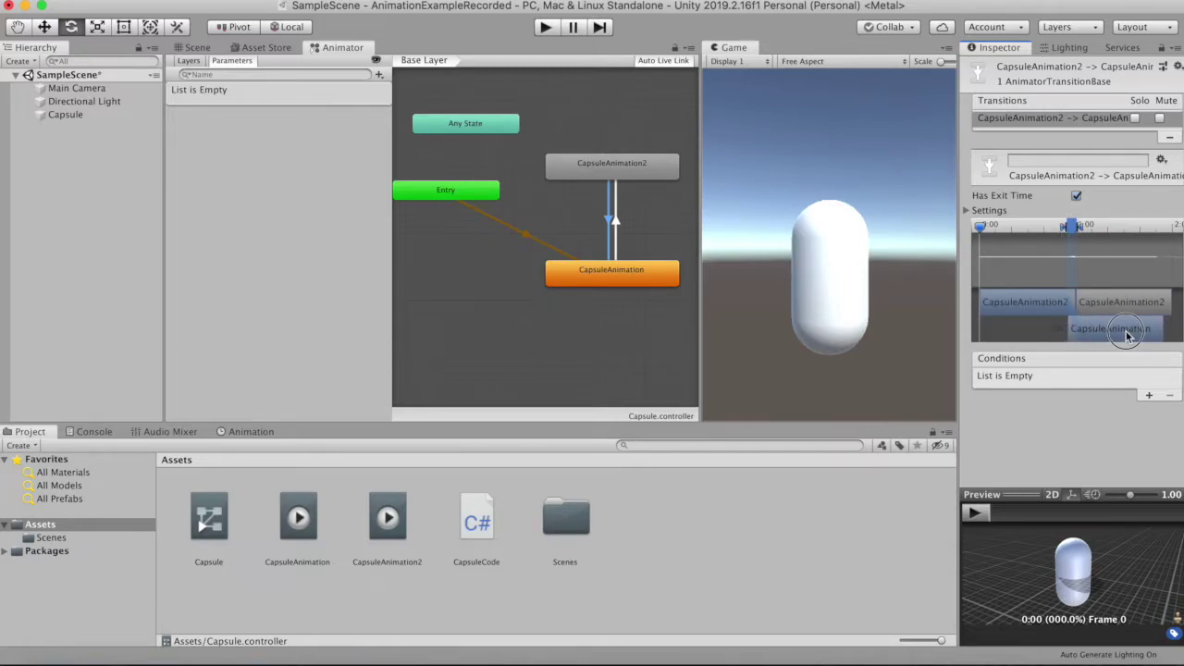
drag(1084, 232, 1078, 232)
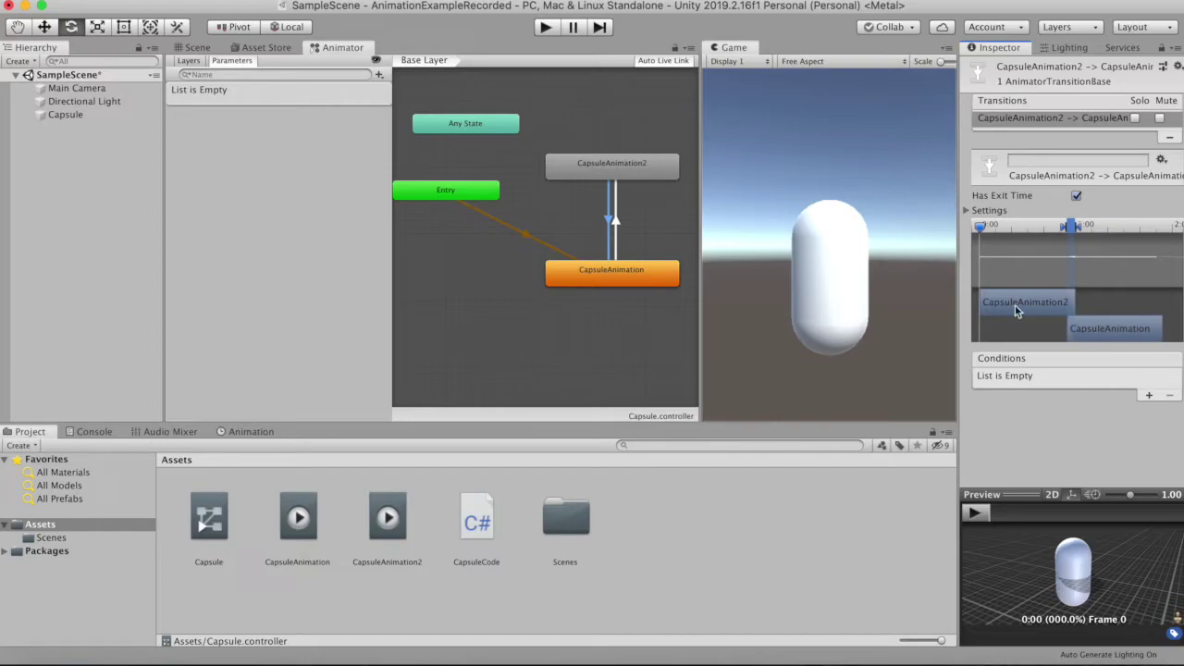
click(547, 28)
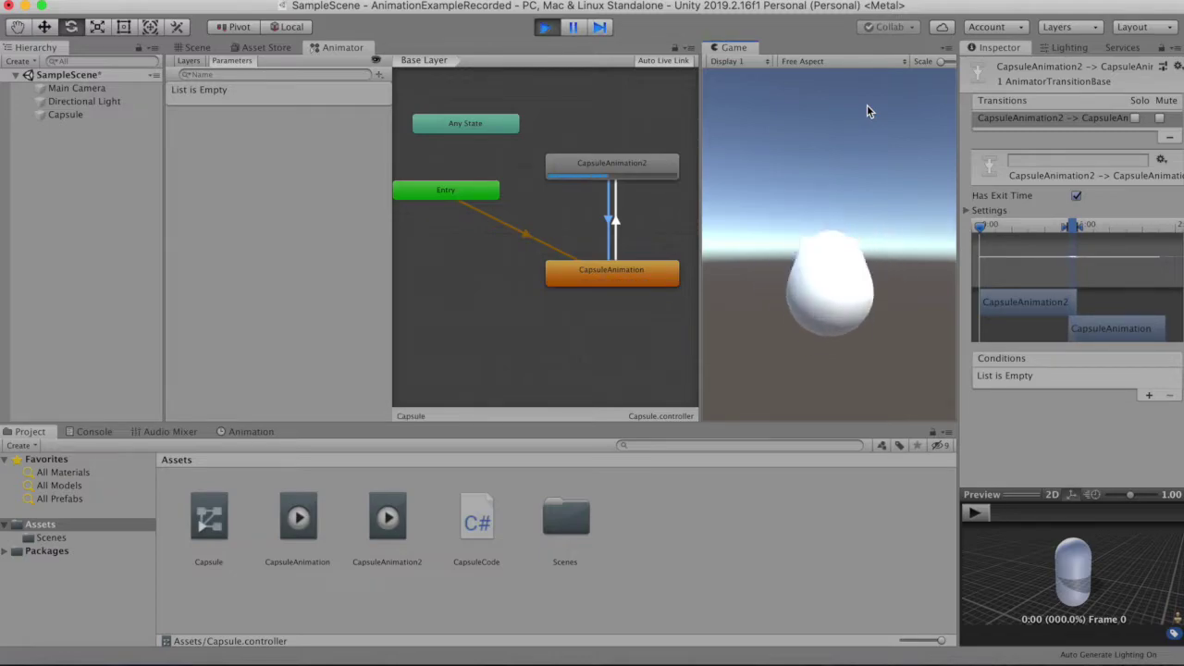
Move the return blend much earlier in CapsuleAnimation2 and play-test the final timing
click(548, 28)
drag(1069, 227, 1040, 231)
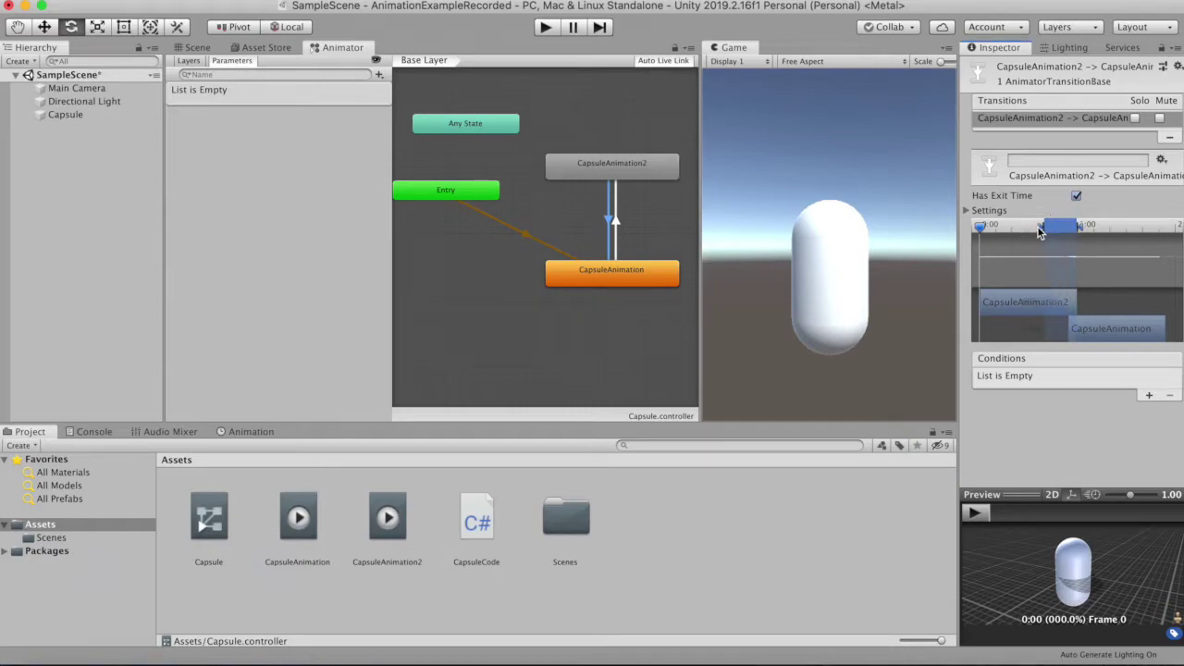
drag(1042, 231, 1026, 233)
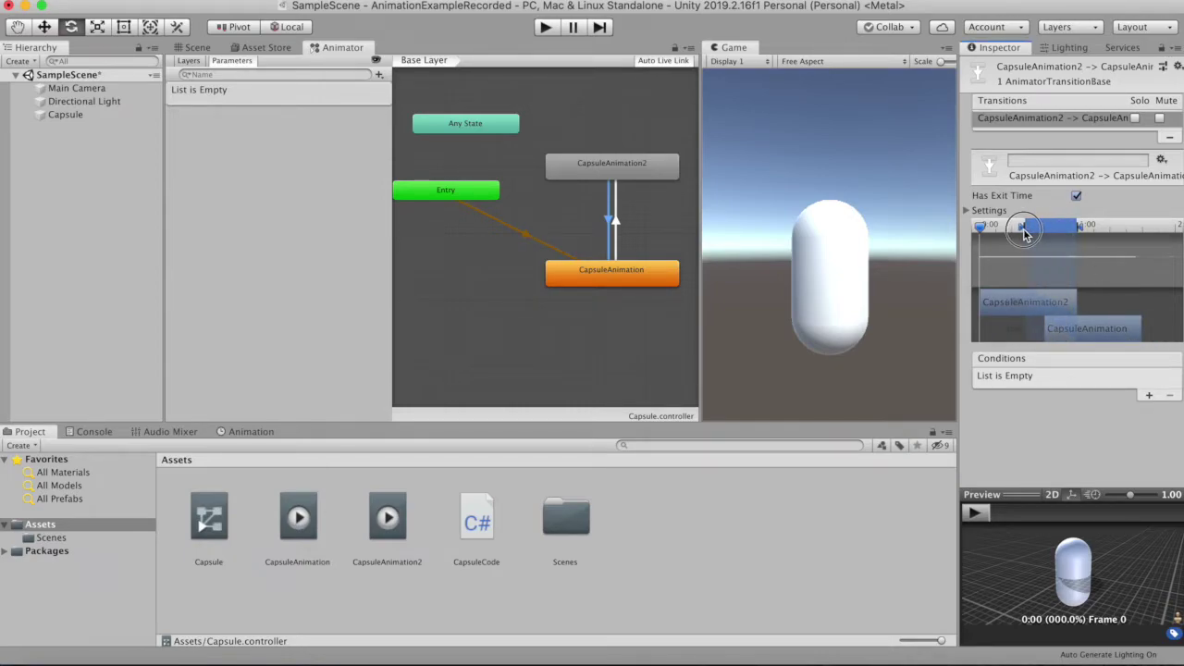
click(543, 31)
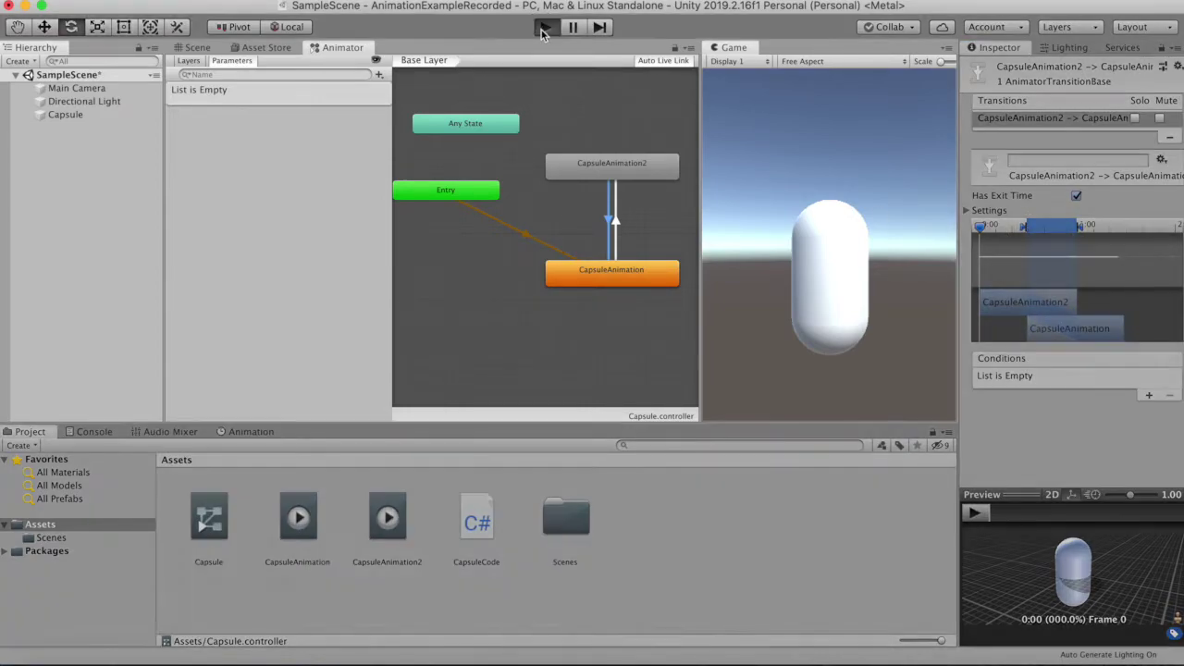
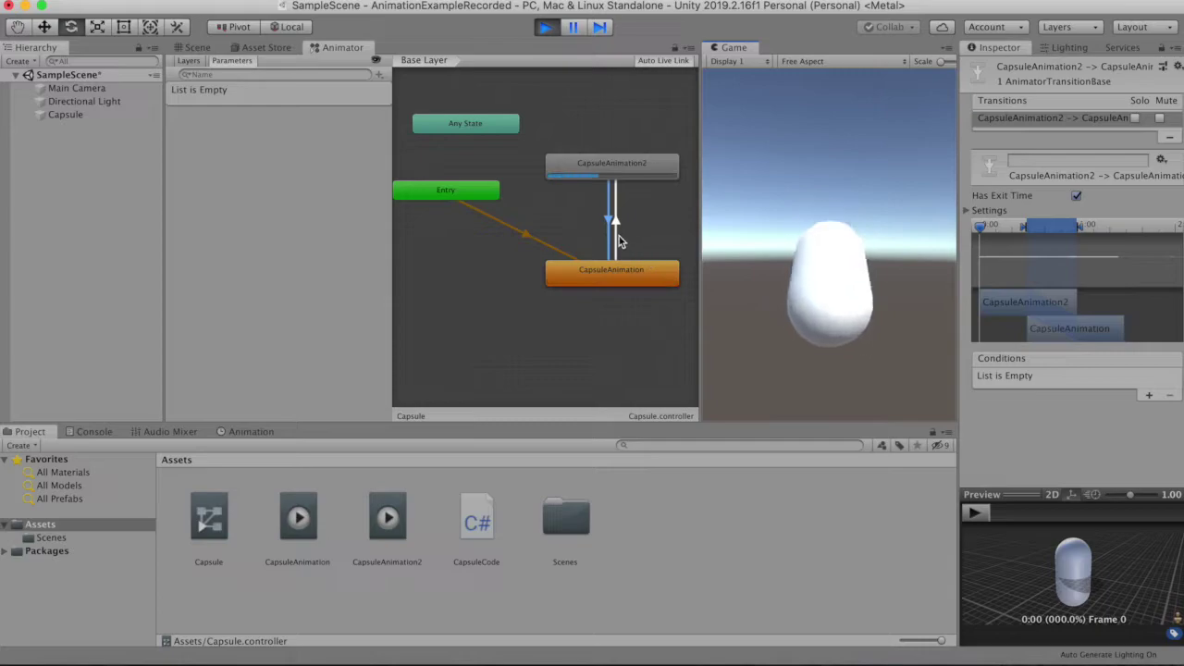
Stop the Play mode test and rebalance the Animator graph and Game view widths
drag(700, 219, 766, 219)
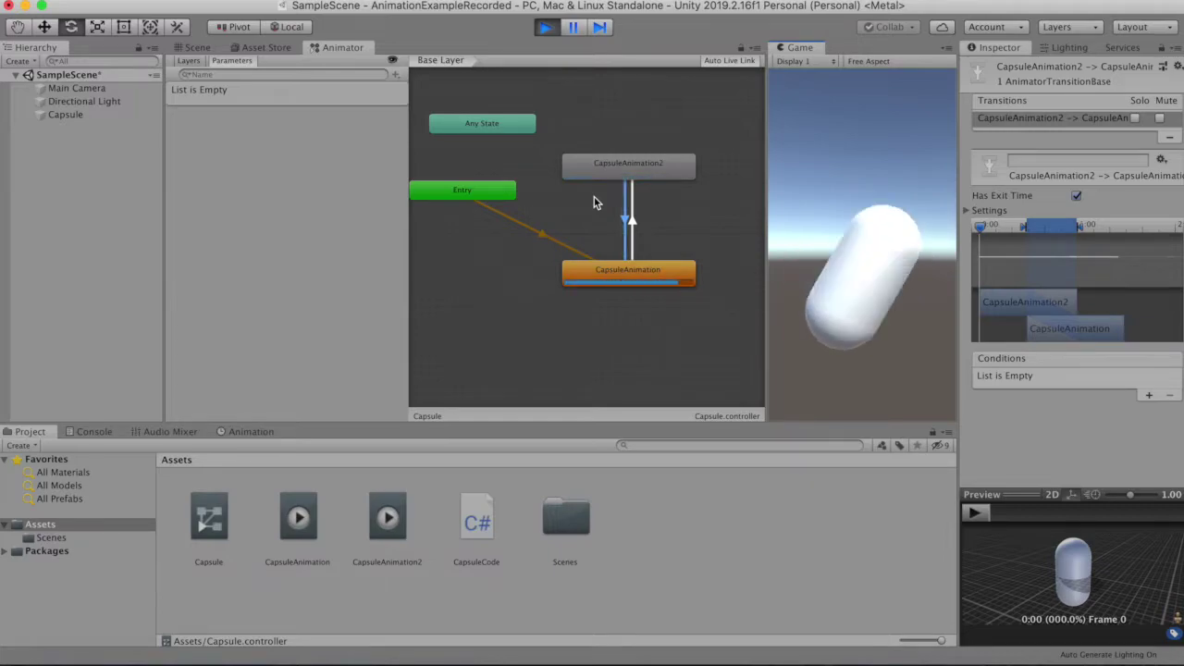
click(545, 28)
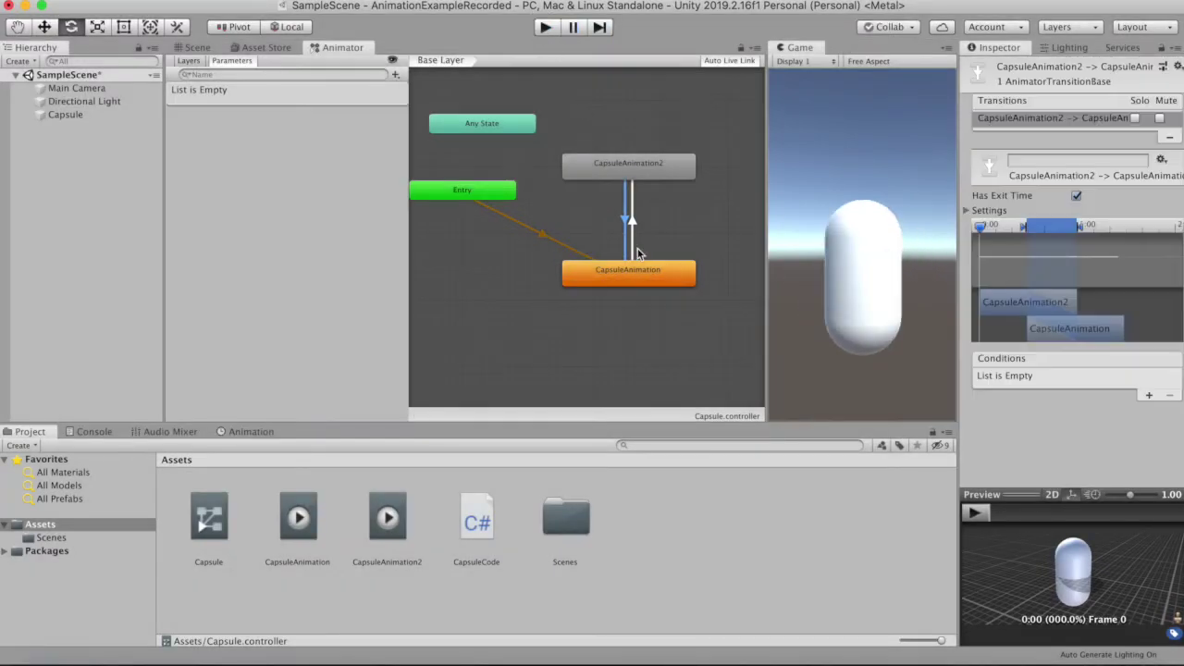
drag(766, 246, 729, 247)
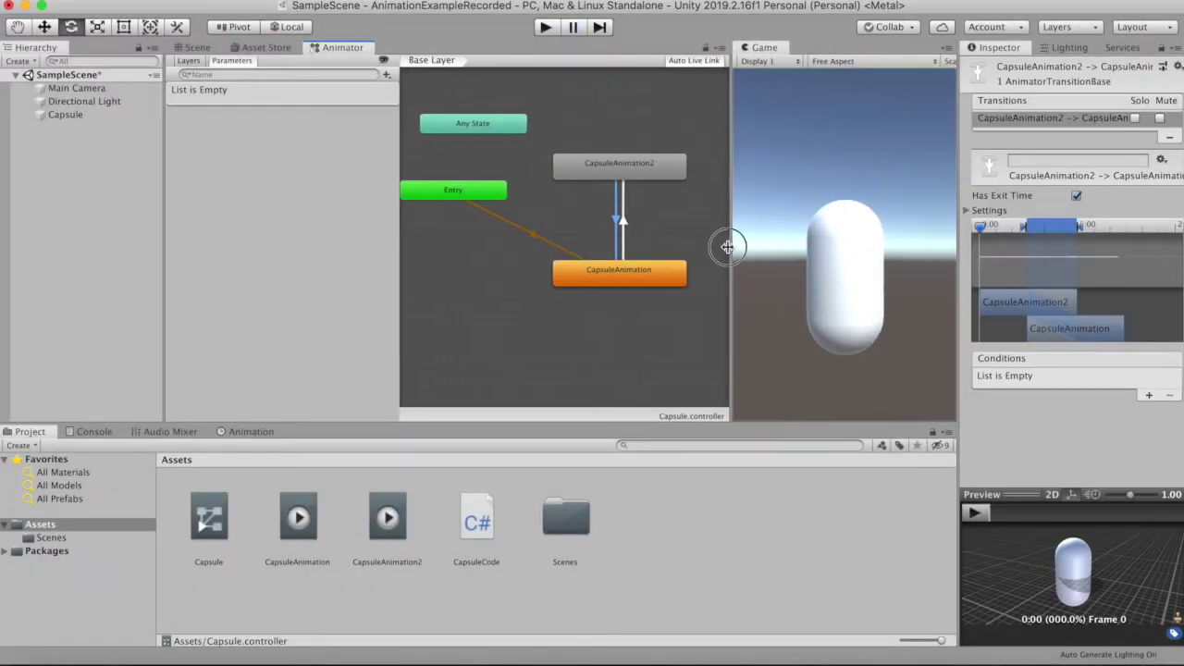
Zoom the Animator graph, select the CapsuleAnimation2 state, and show the Layers list
click(620, 222)
scroll(1121, 225, up, 2)
scroll(1121, 226, up, 2)
scroll(1121, 226, up, 2)
scroll(1121, 226, up, 2)
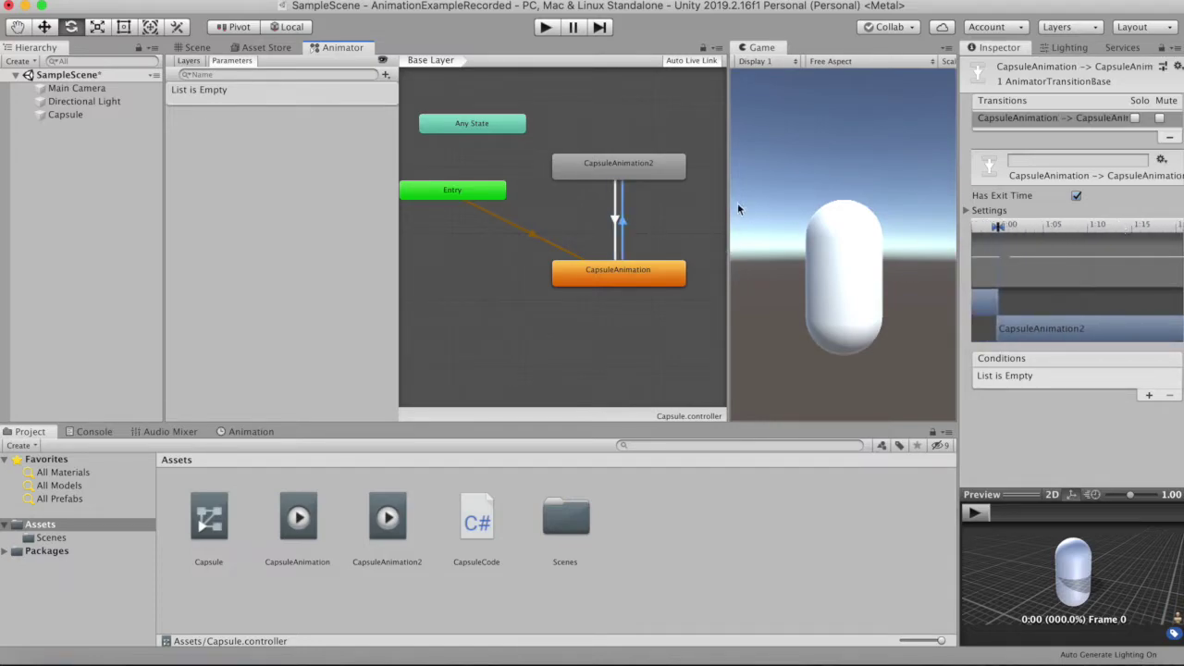
click(654, 165)
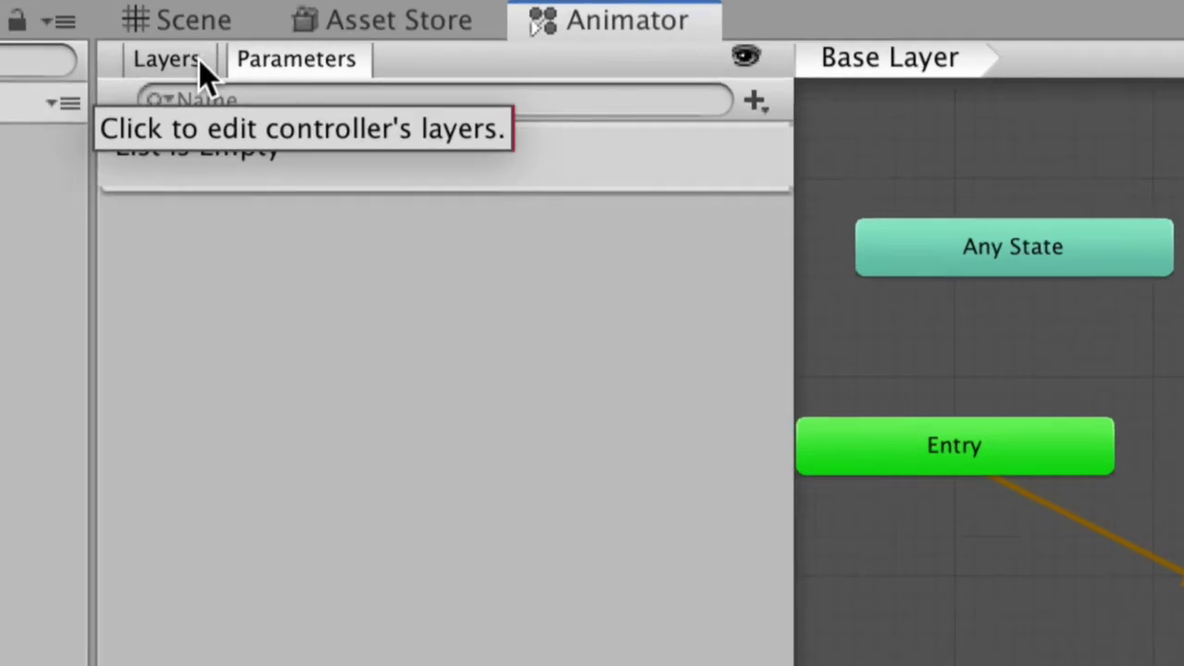
click(192, 62)
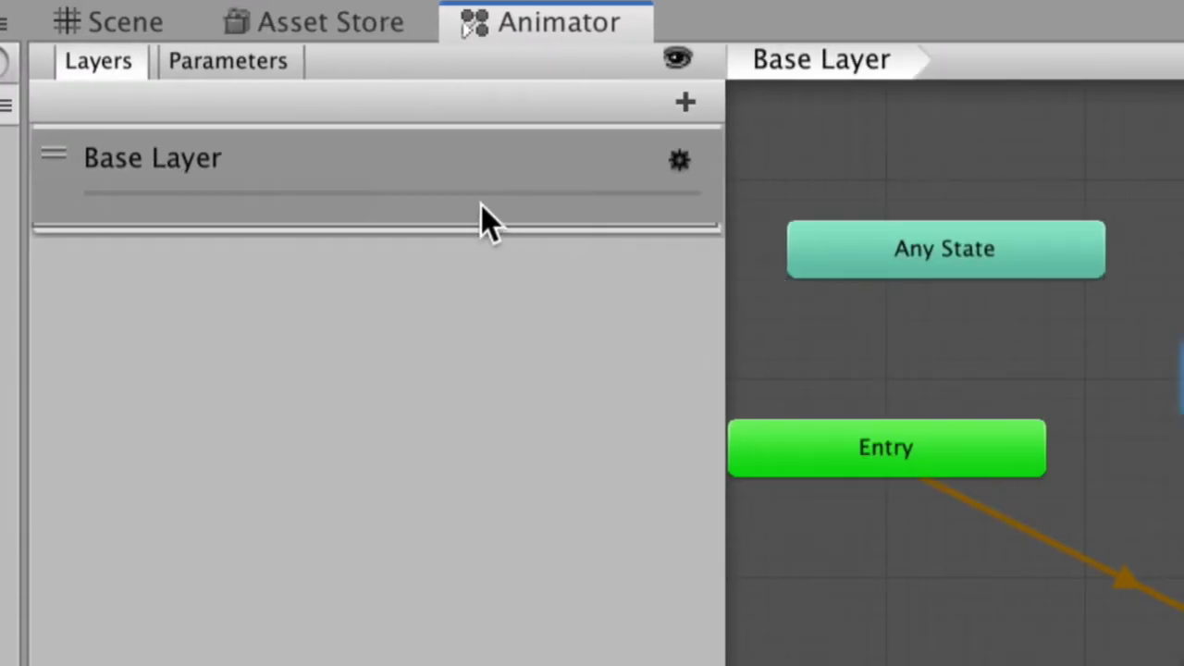
In the Animator's Parameters list, add a new Bool parameter and name it RotateX
click(244, 66)
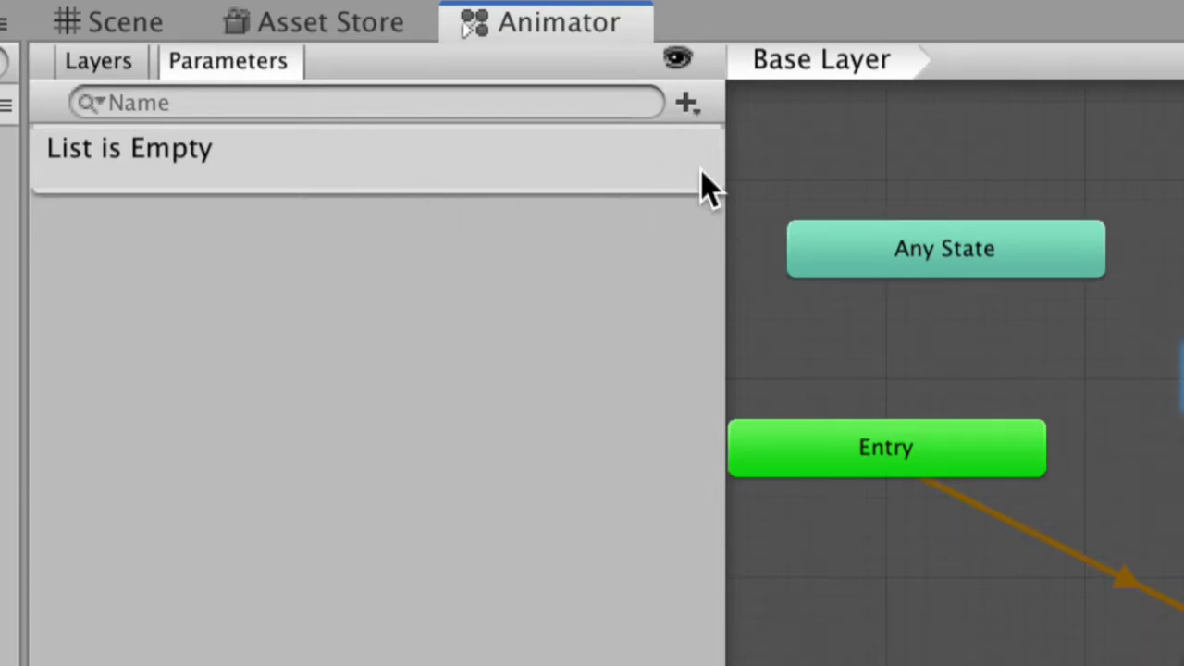
click(689, 105)
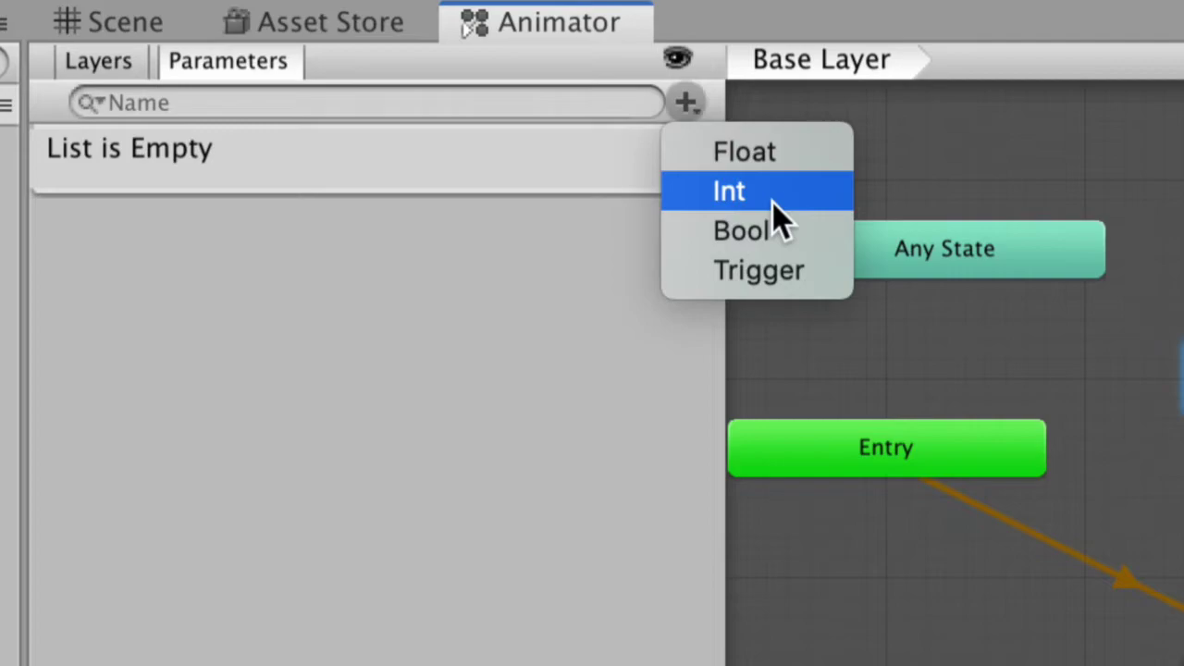
click(768, 230)
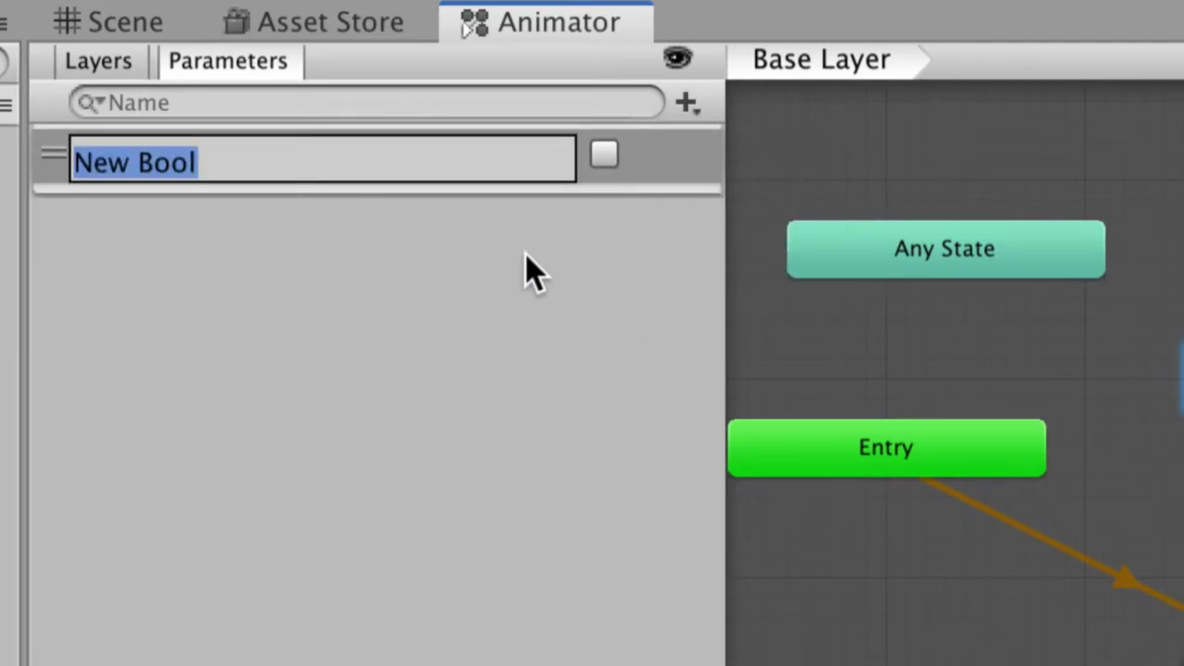
text(RotateX)
key(Return)
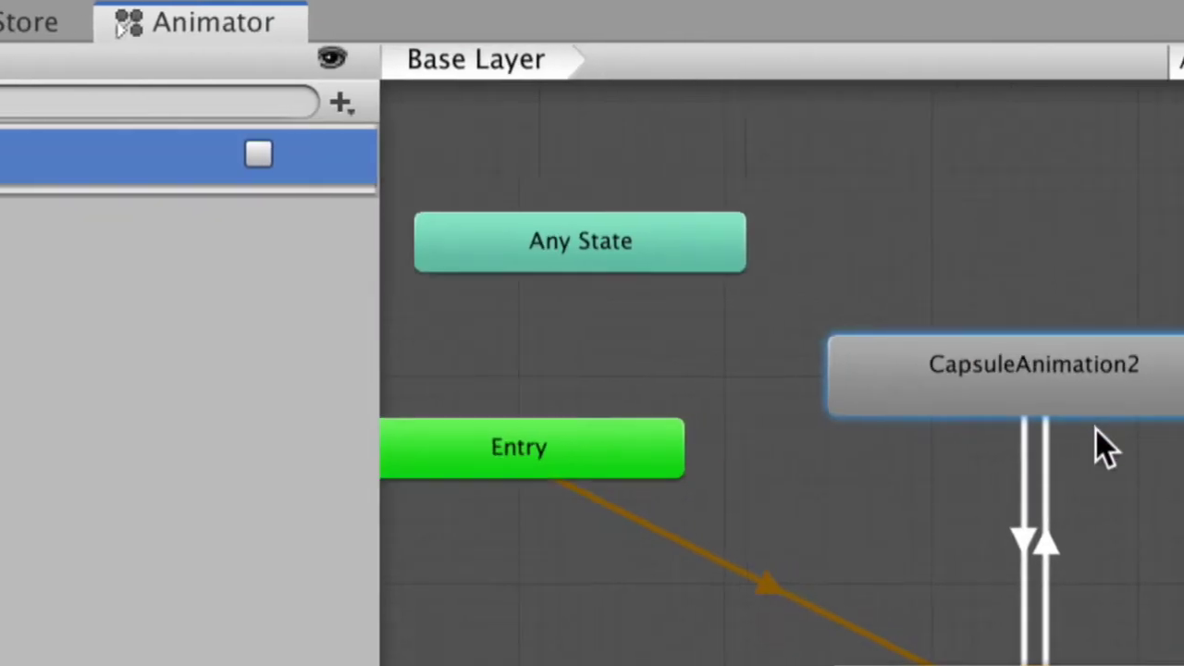
scroll(1096, 431, down, 3)
scroll(1096, 431, down, 2)
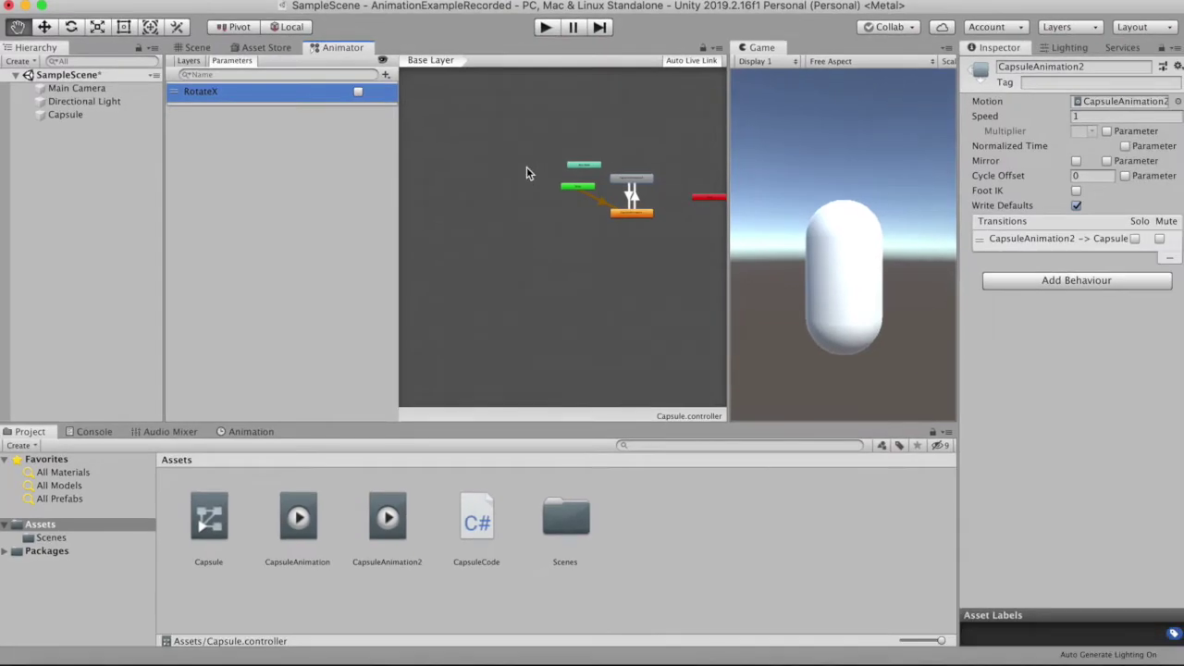
Drag the CapsuleAnimation2 state higher in the Animator graph
key(e)
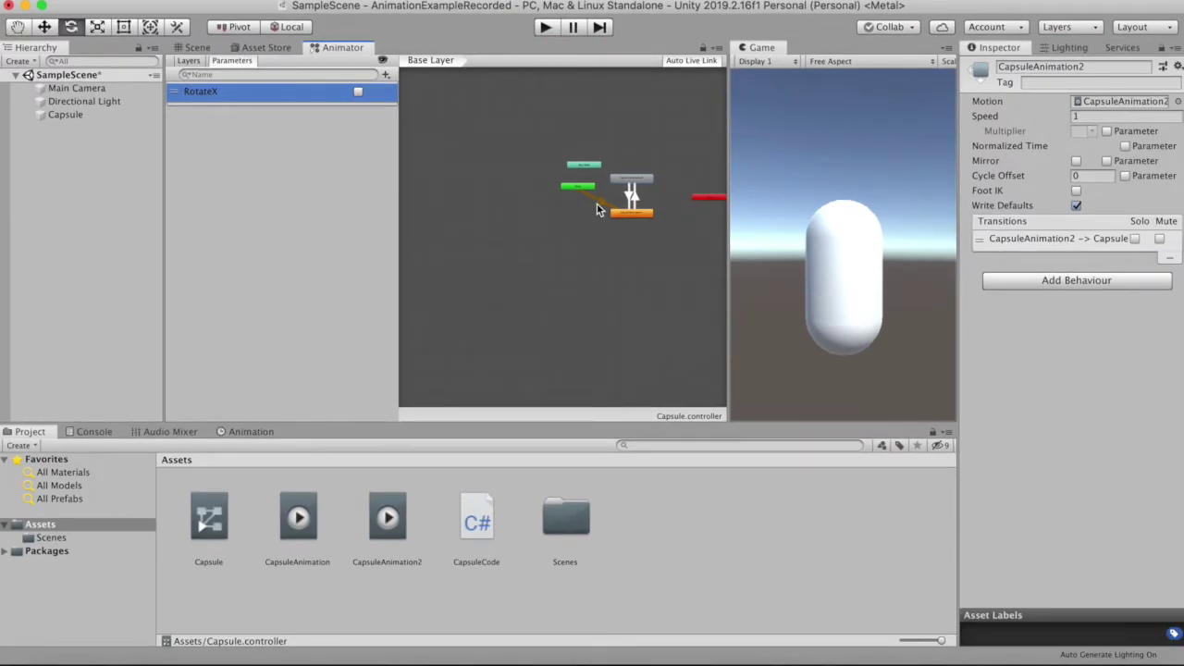
click(601, 207)
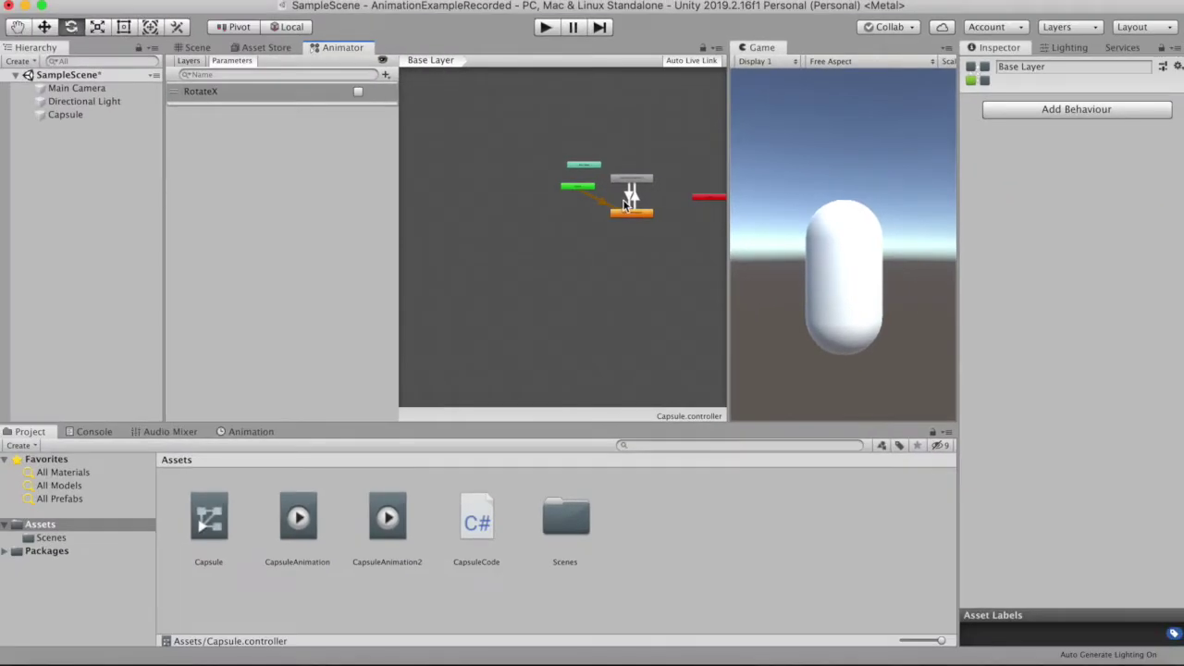
click(599, 205)
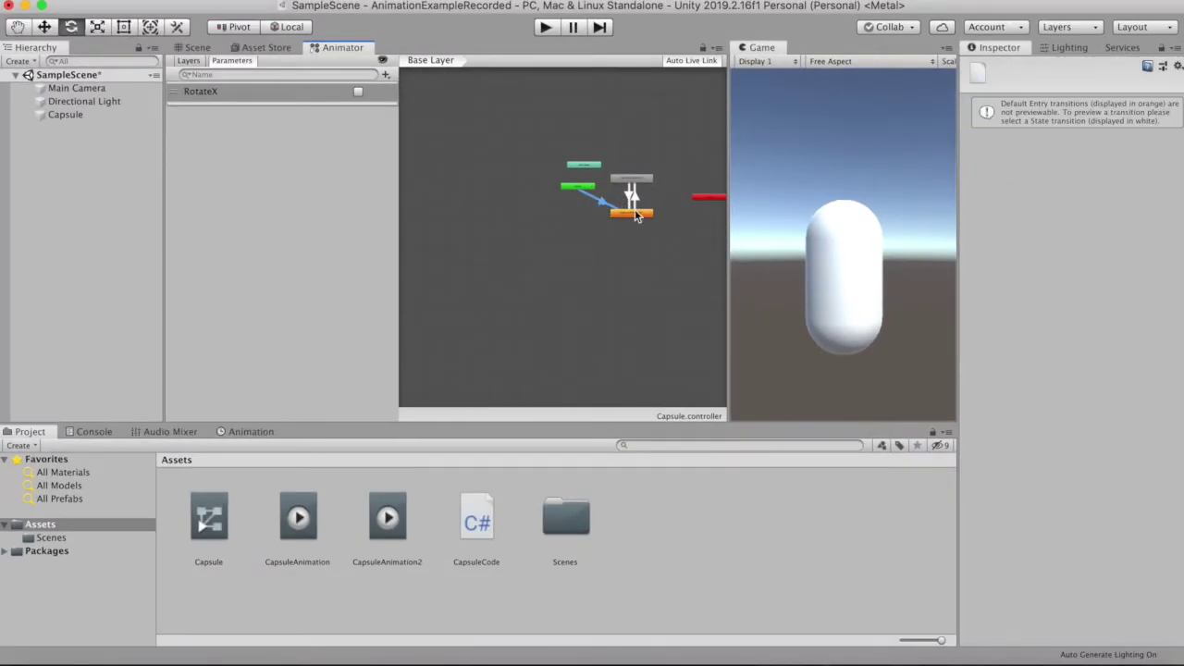
click(632, 194)
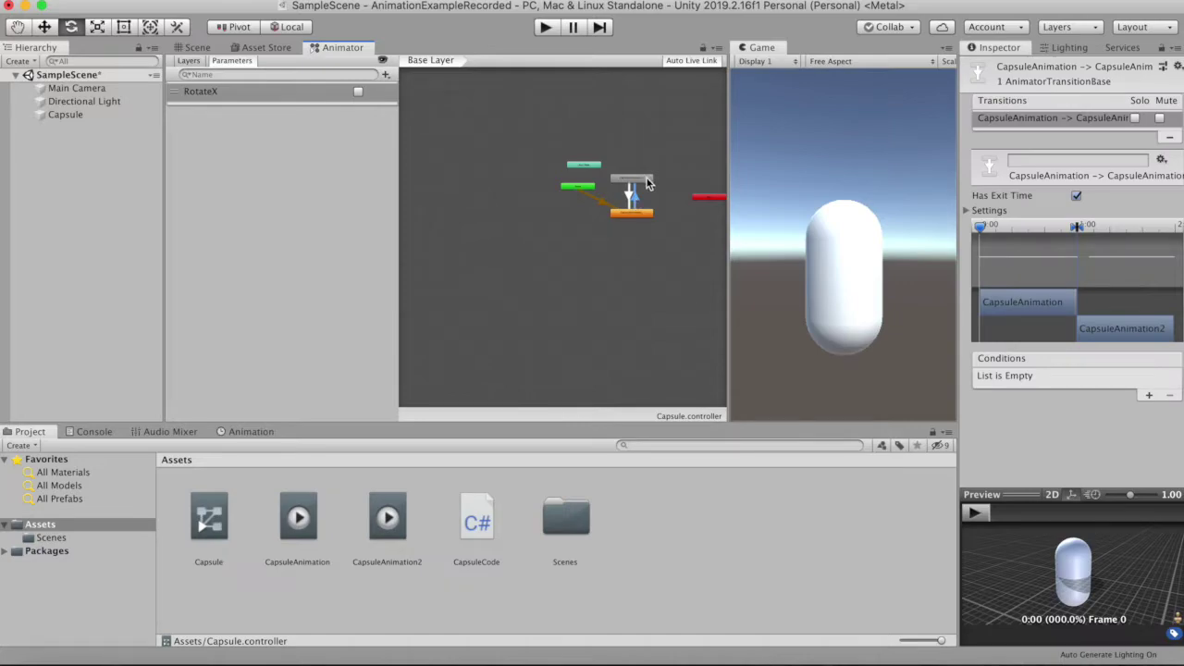
drag(648, 183, 647, 151)
click(640, 183)
click(636, 182)
Pan the graph to frame both states and select the CapsuleAnimation→CapsuleAnimation2 transition
scroll(628, 202, up, 5)
scroll(628, 203, up, 2)
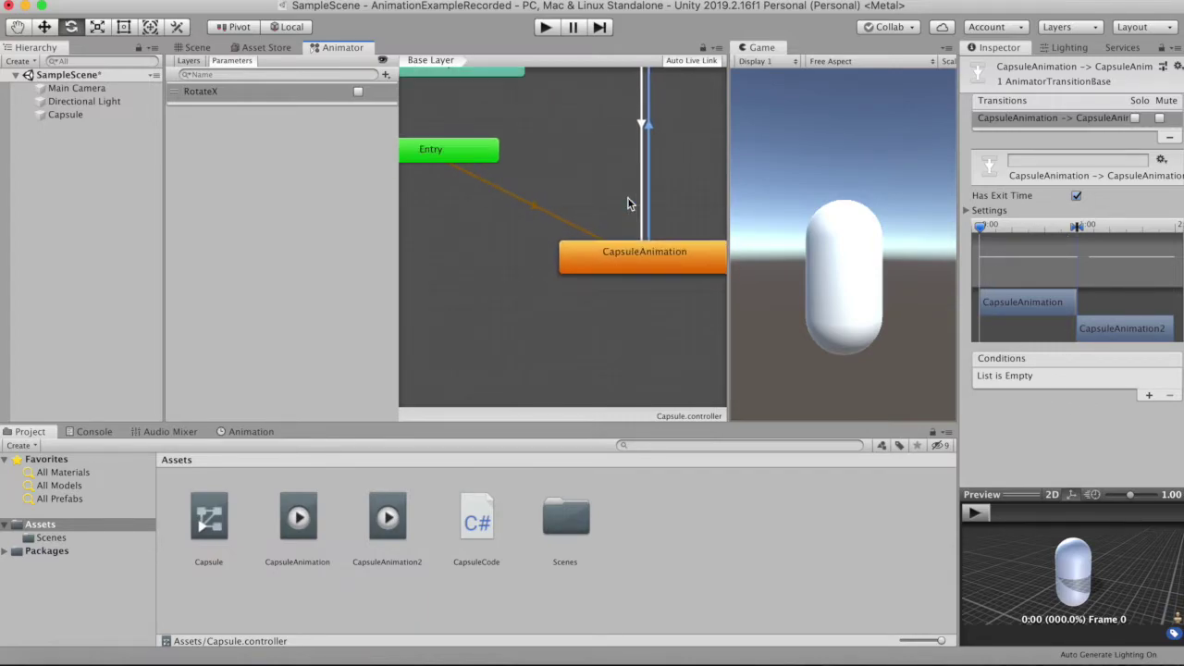
drag(693, 198, 663, 231)
right_click(670, 225)
click(674, 162)
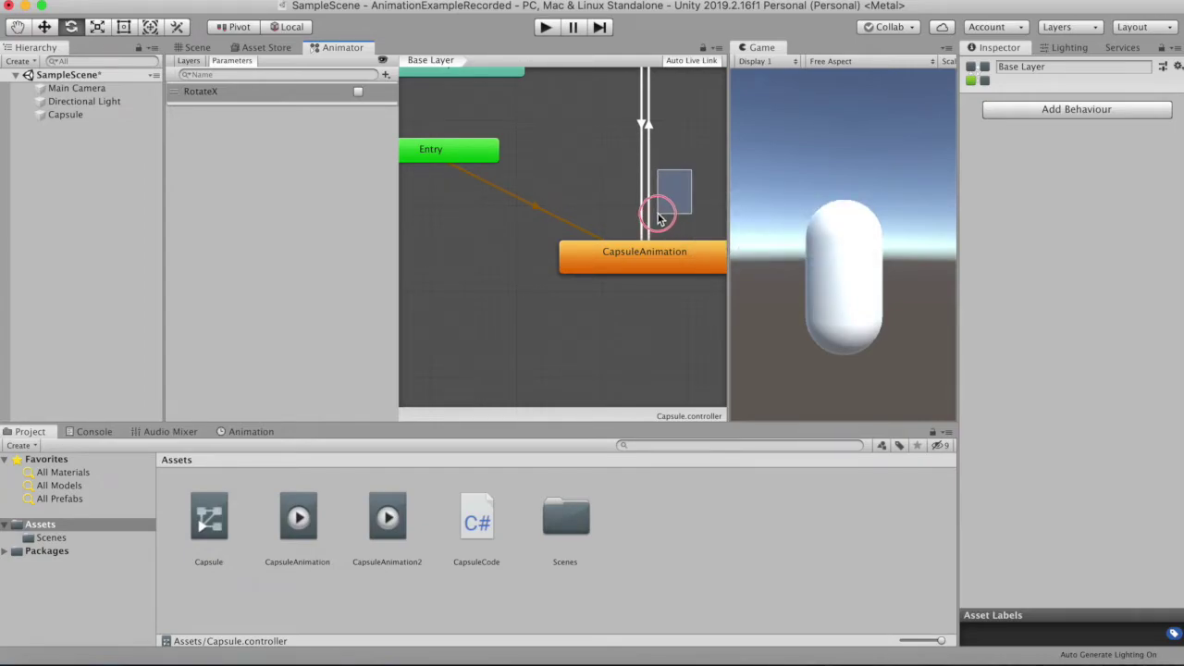
middle_drag(700, 172, 640, 255)
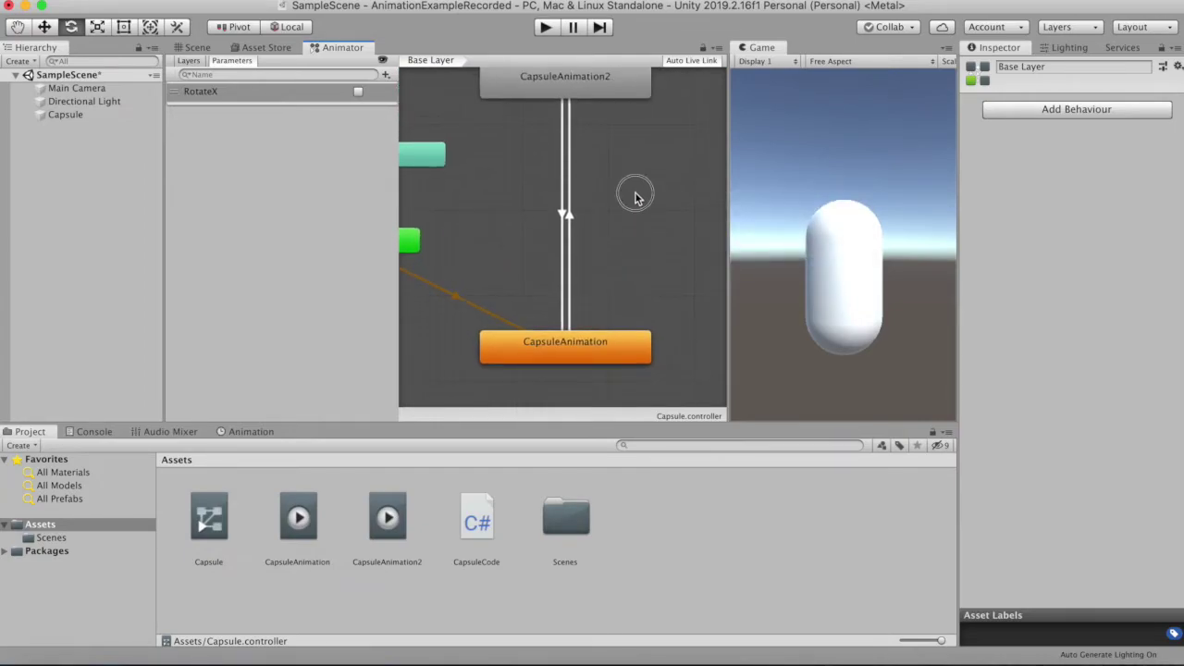
middle_drag(635, 191, 641, 217)
click(598, 373)
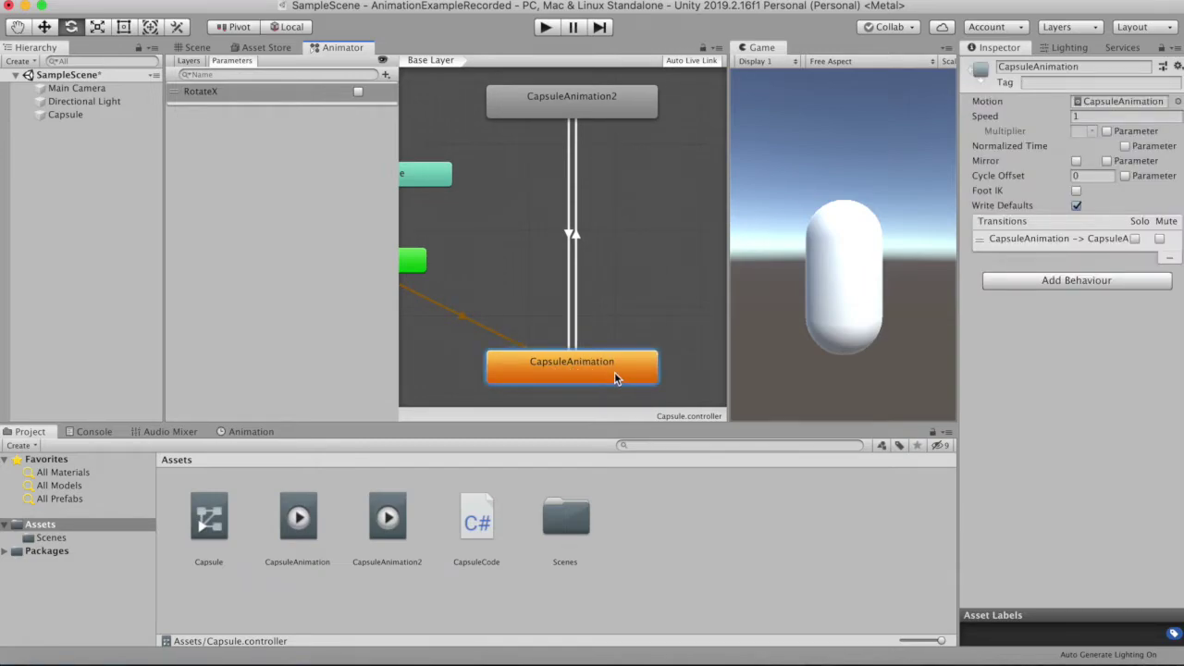
click(567, 101)
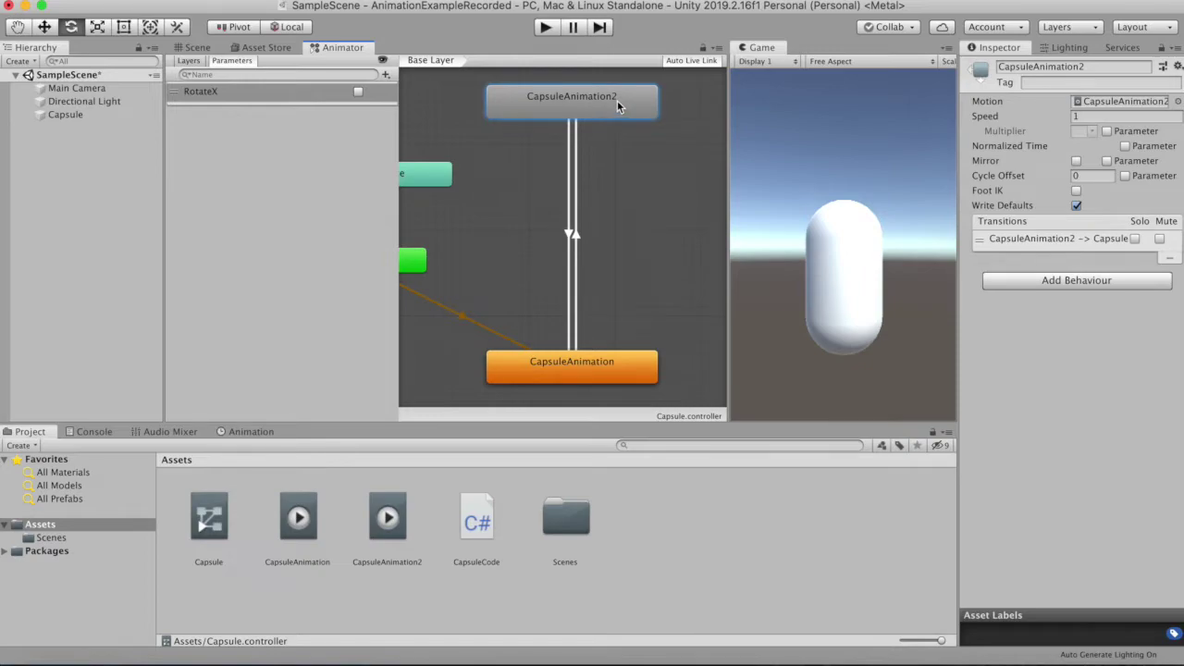
click(574, 239)
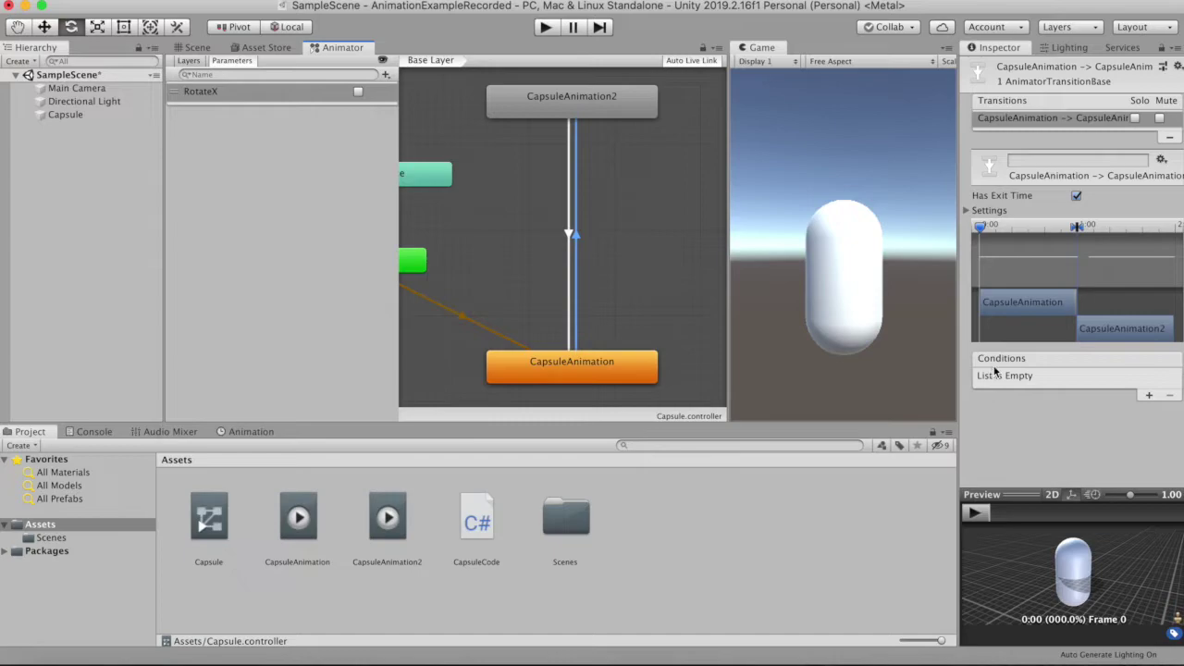
Add a RotateX = true condition to the CapsuleAnimation→CapsuleAnimation2 transition
click(1149, 395)
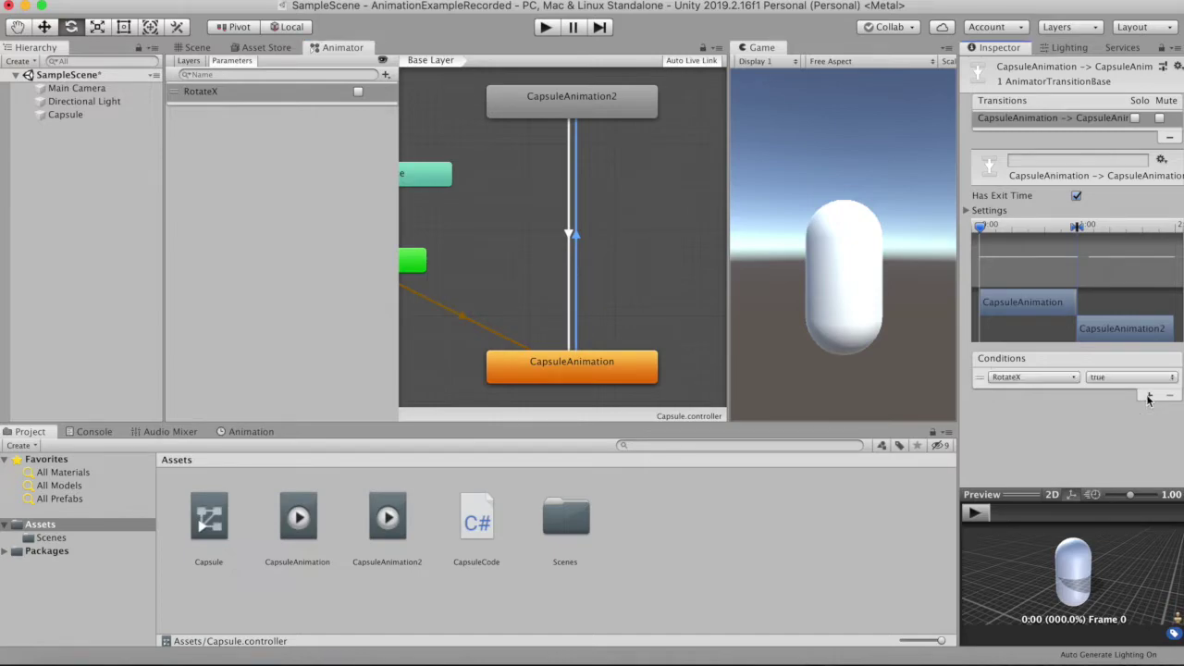
click(1075, 377)
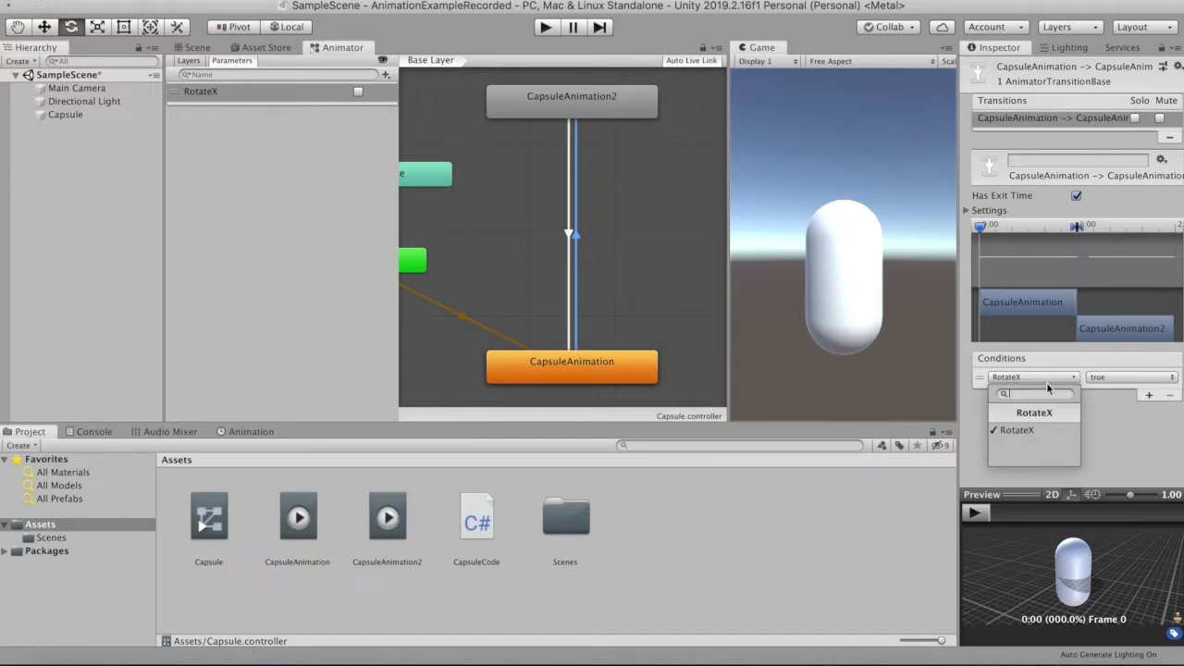
click(1013, 439)
click(1127, 379)
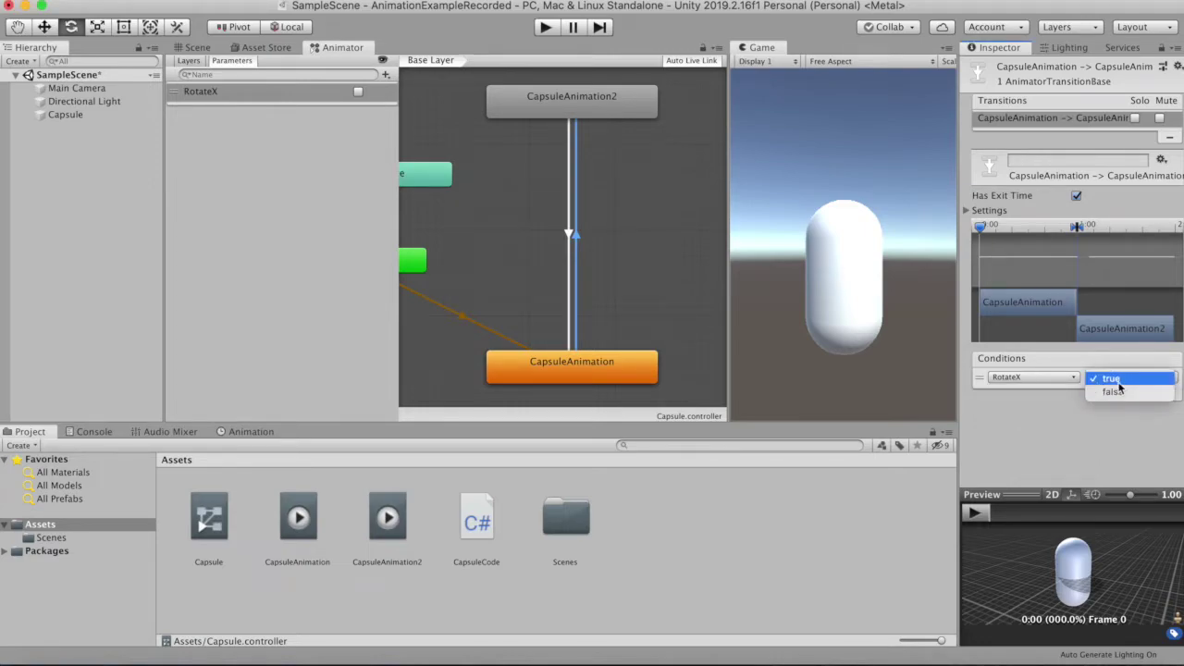
click(1105, 380)
click(1104, 379)
click(1107, 378)
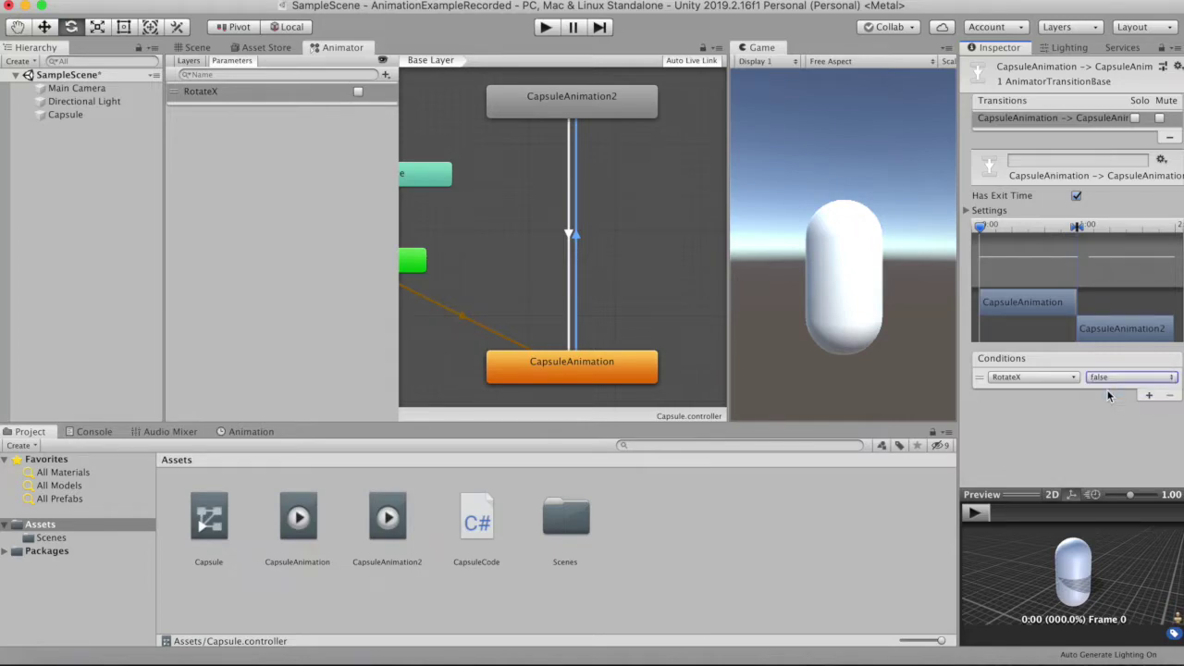
click(1120, 376)
click(1109, 364)
Test in Play mode by switching RotateX on and off, then stop Play
click(548, 28)
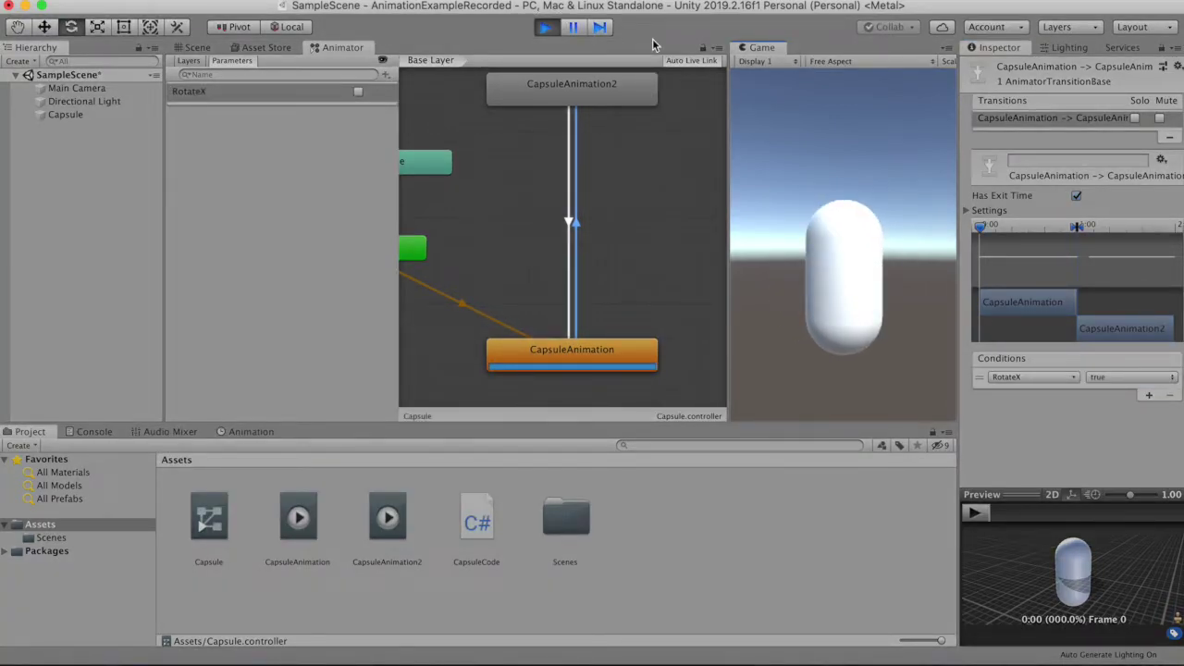
click(358, 94)
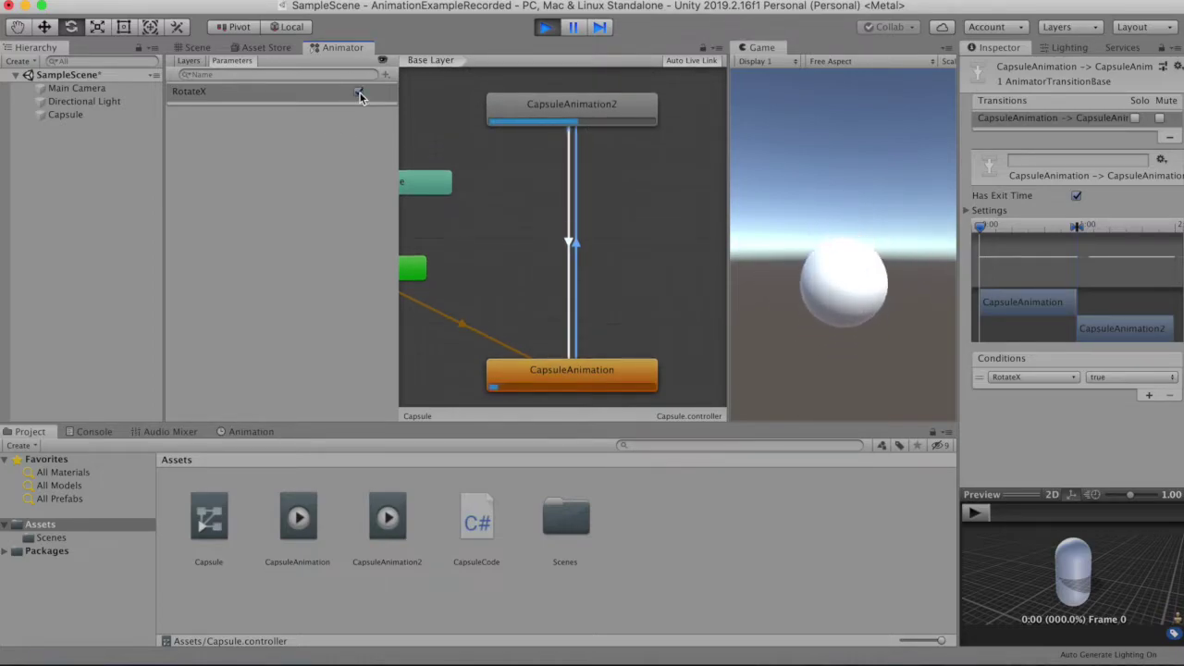
click(359, 93)
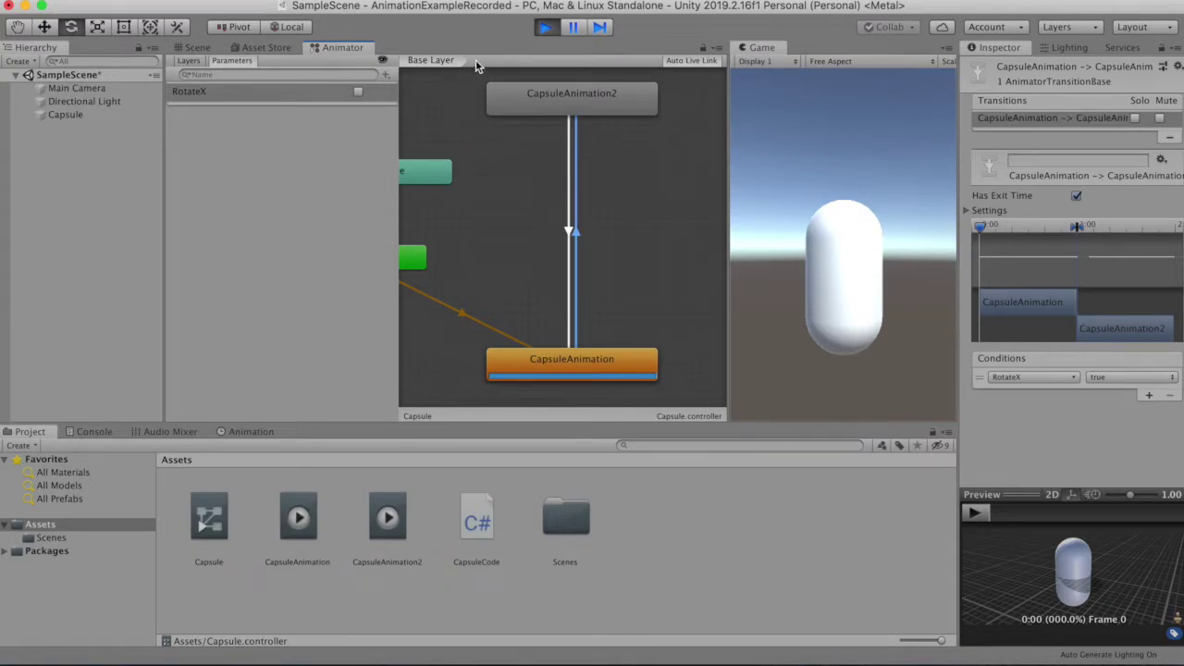
click(545, 28)
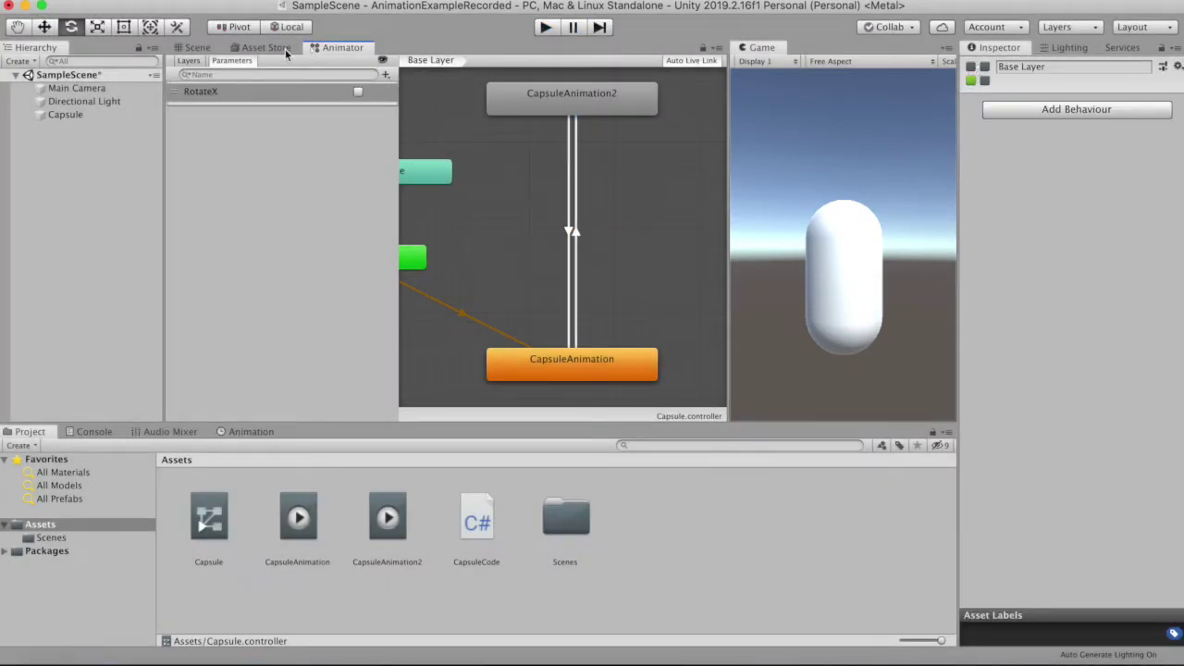
Add a second Bool parameter named RotateZ
click(386, 75)
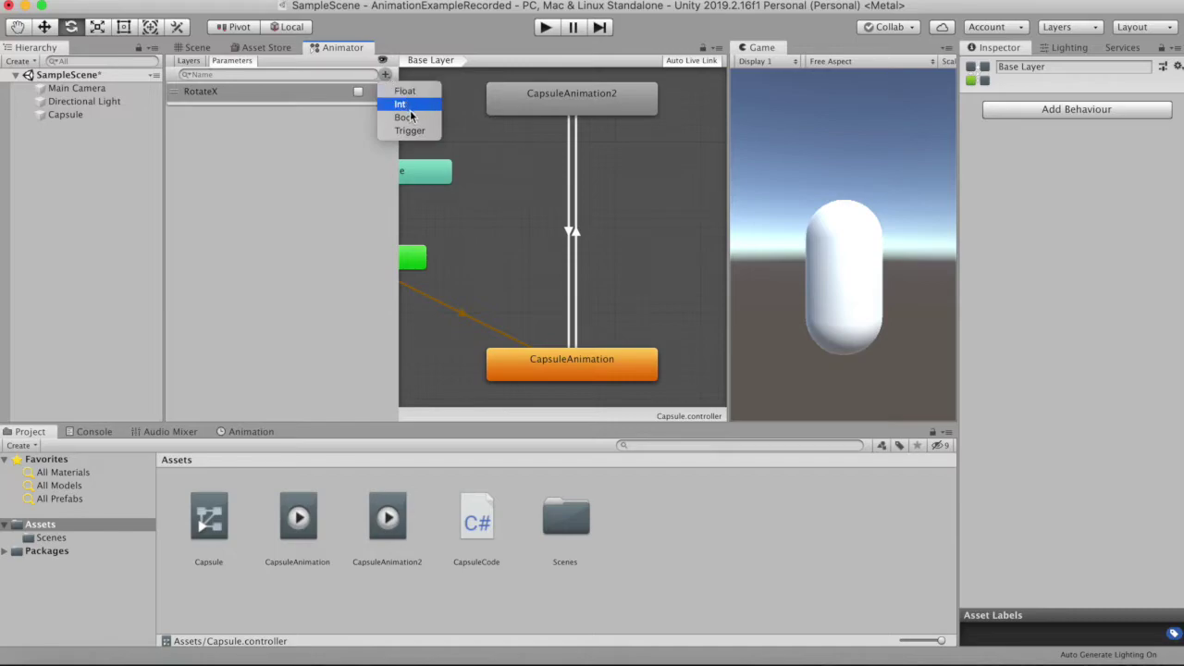
click(413, 116)
text(Rotat)
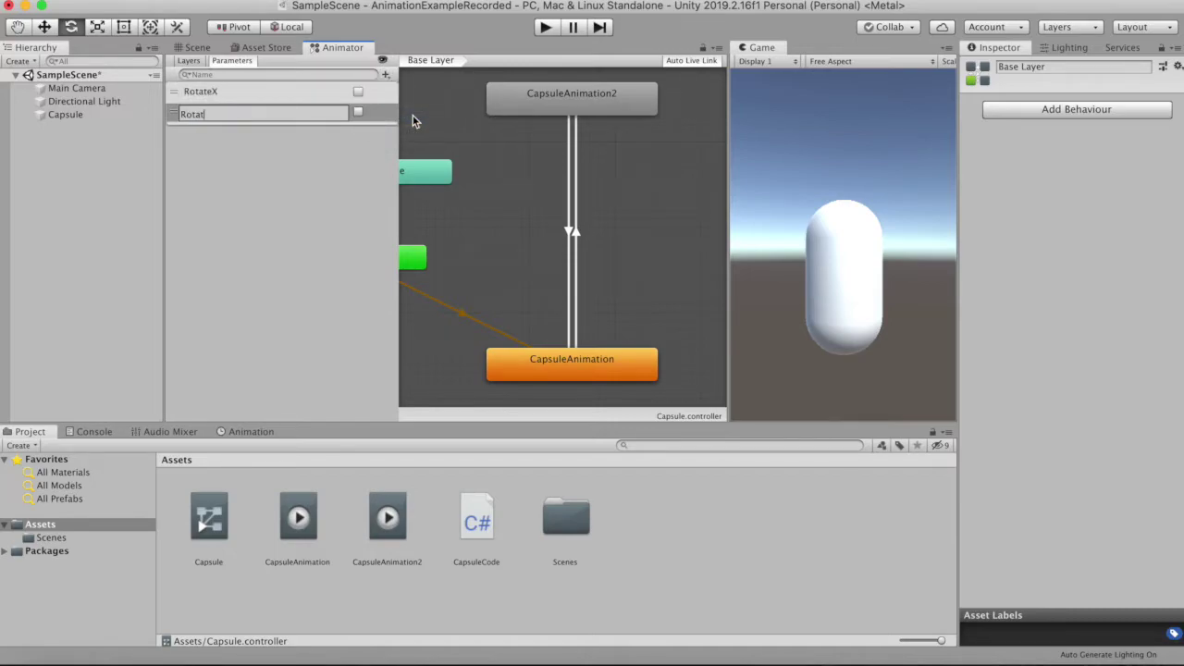
text(eZ)
key(Return)
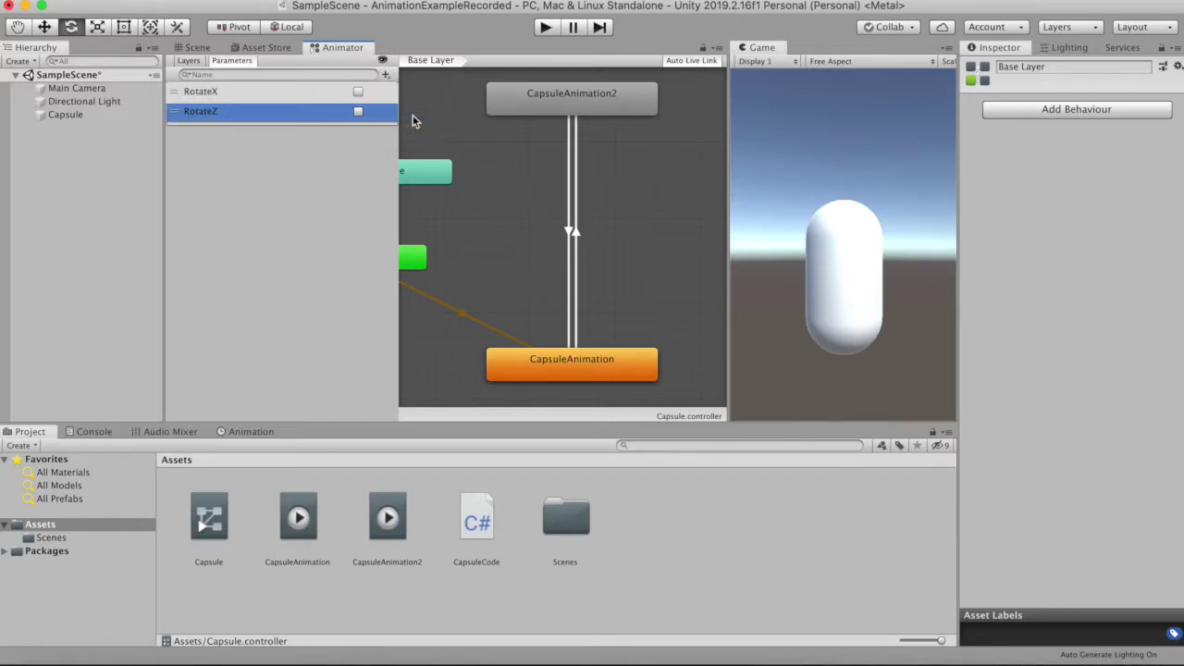
Give the CapsuleAnimation2→CapsuleAnimation transition a RotateZ = true condition
click(567, 232)
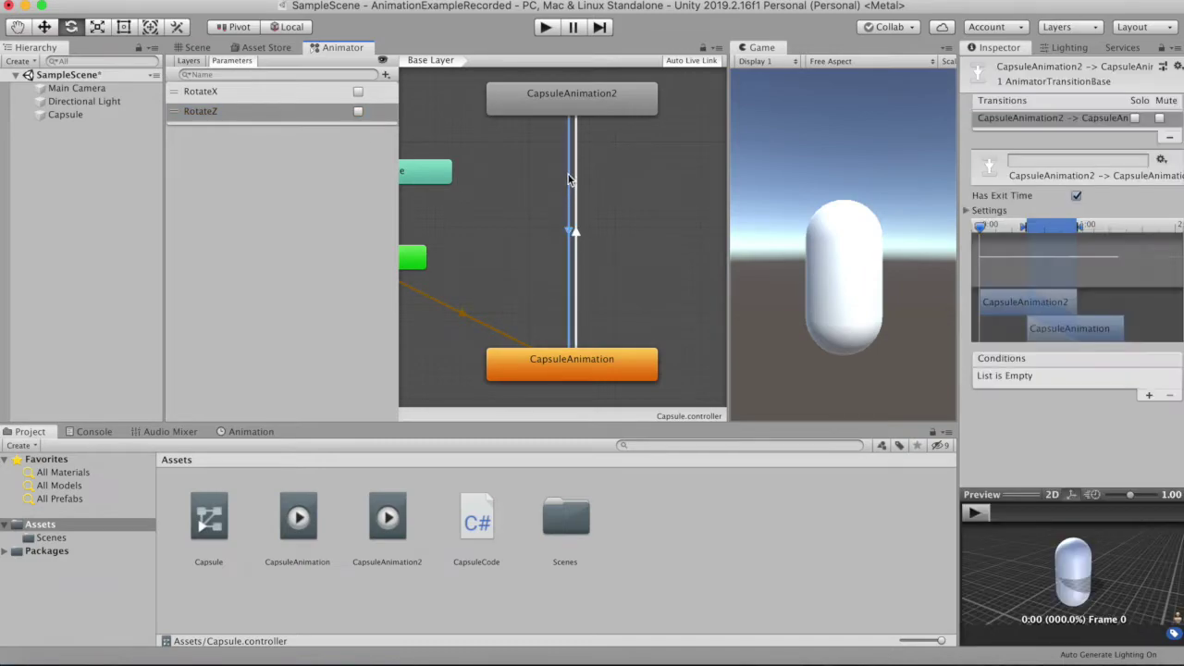
click(1149, 395)
click(1067, 377)
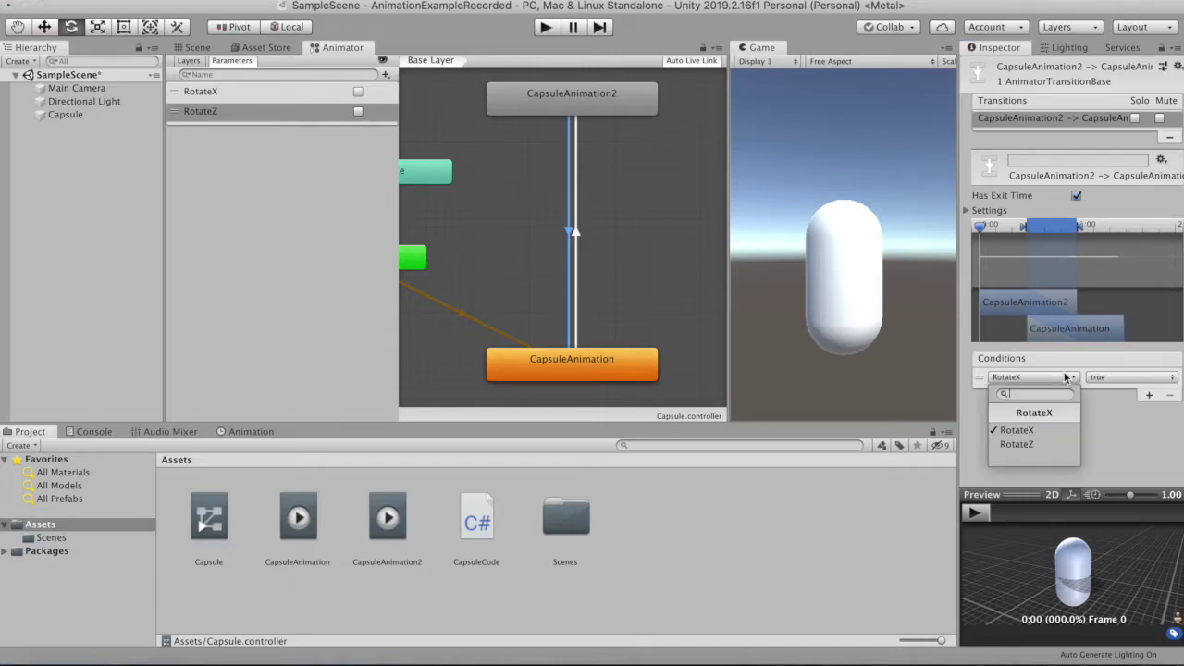
click(1038, 440)
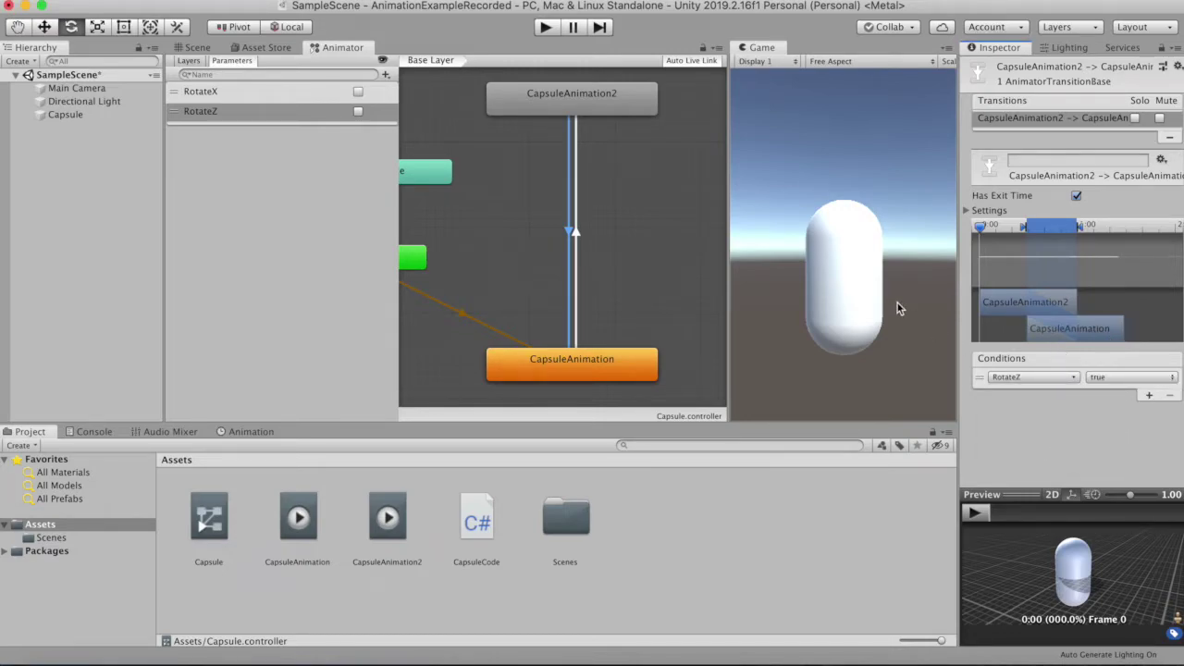
click(321, 319)
Play-test by toggling RotateX on/off and RotateZ on, then stop and return to Scene view
click(546, 27)
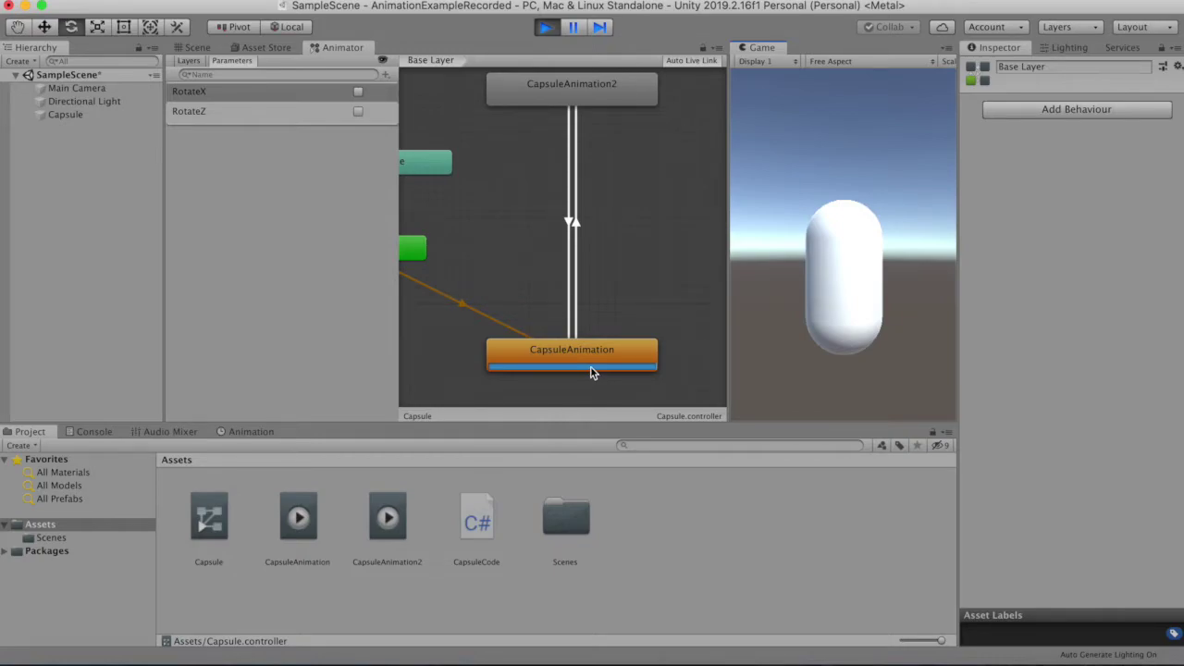
scroll(507, 296, down, 2)
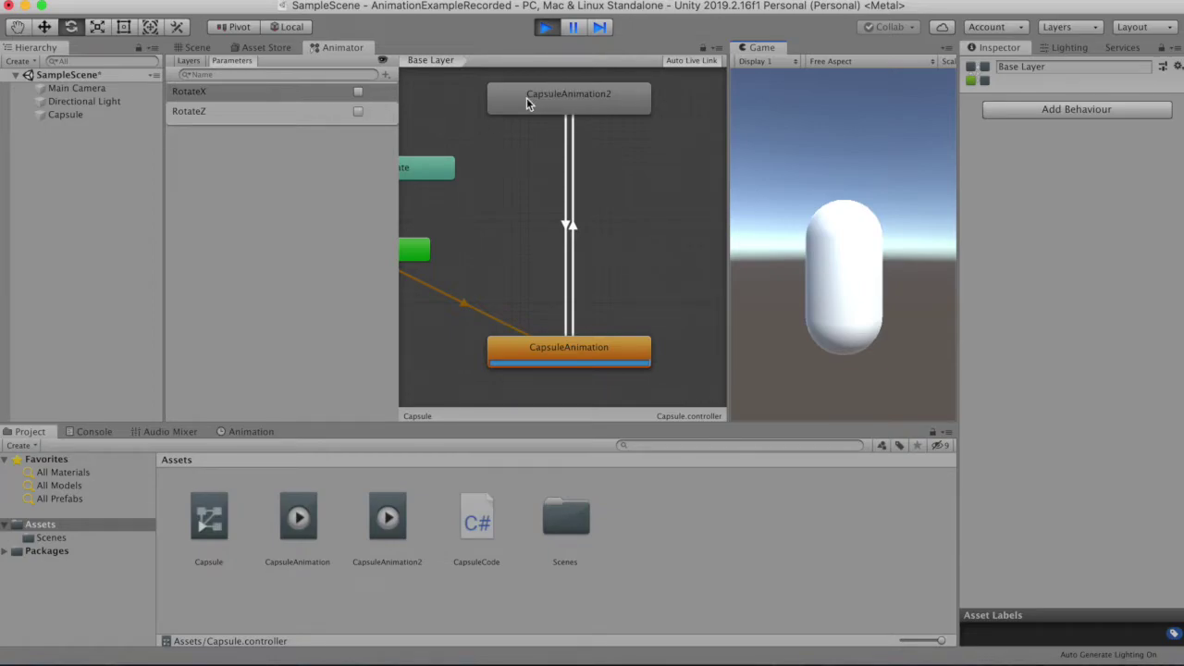
click(358, 92)
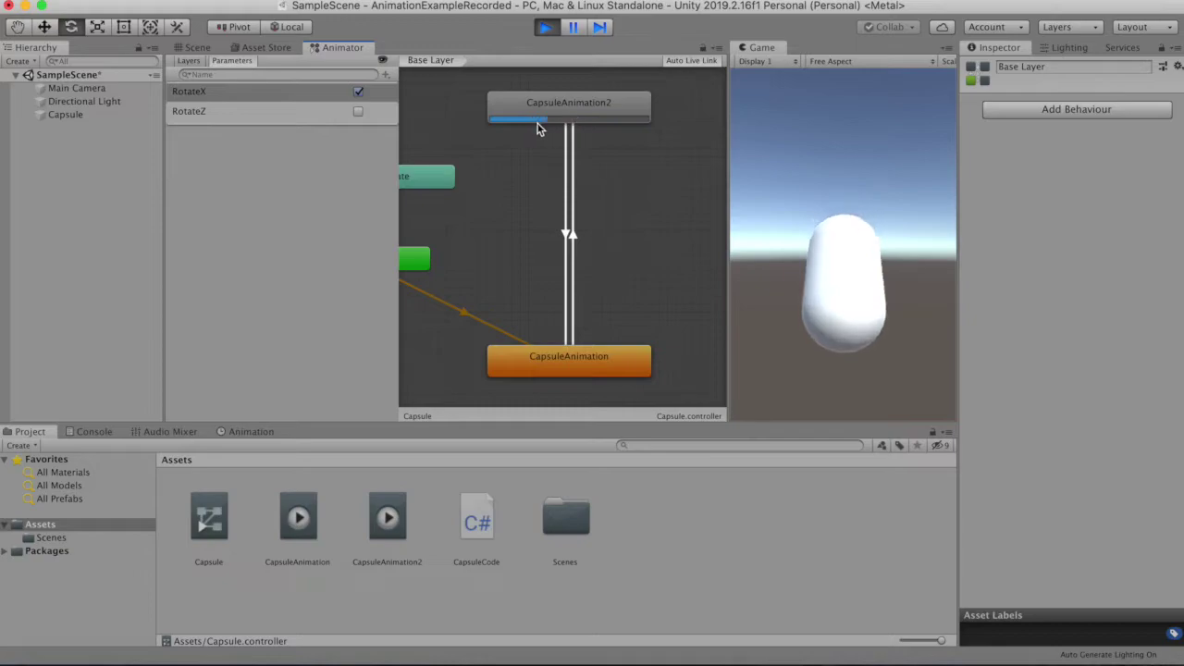
click(358, 91)
click(358, 112)
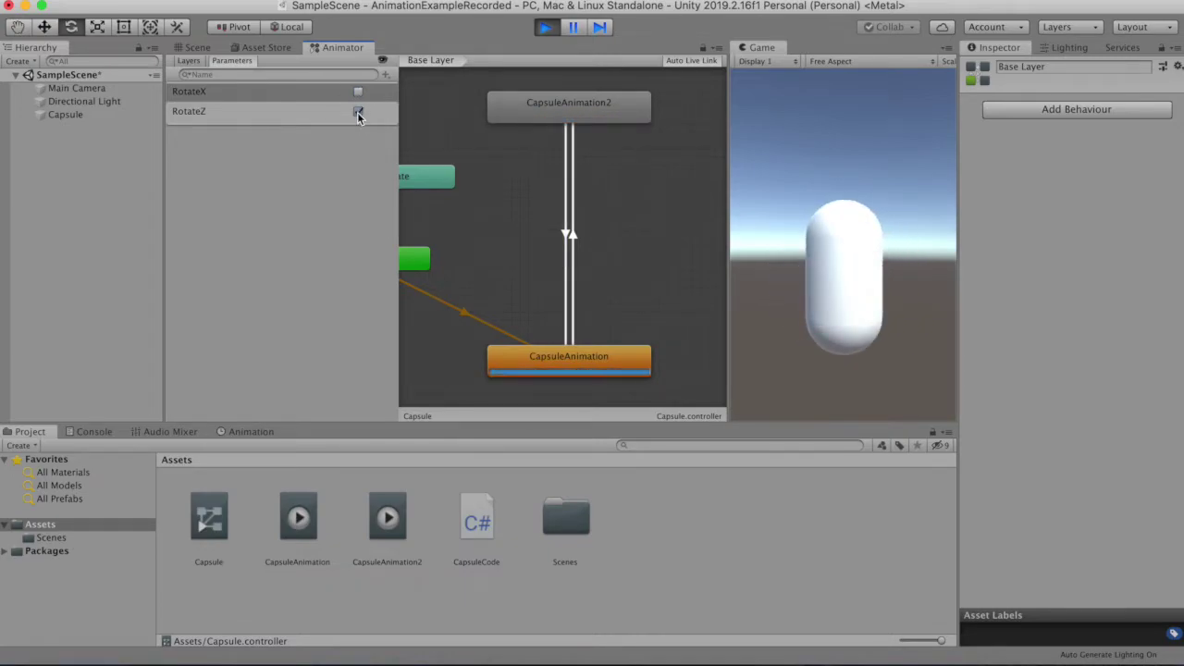
click(548, 30)
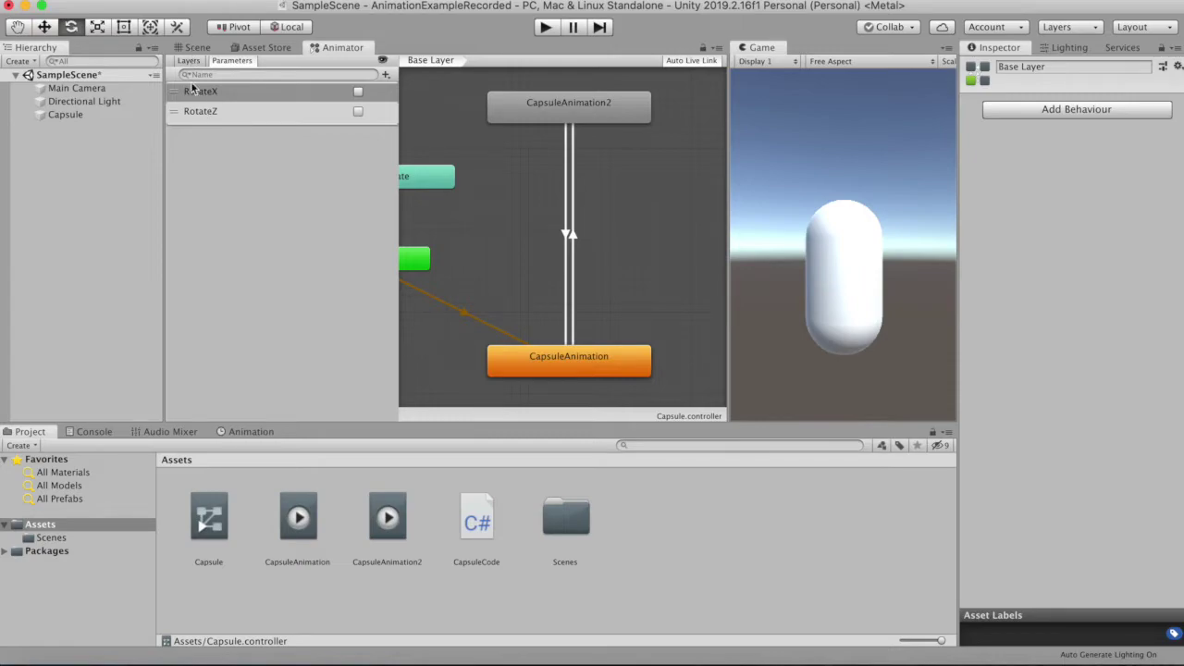
click(194, 49)
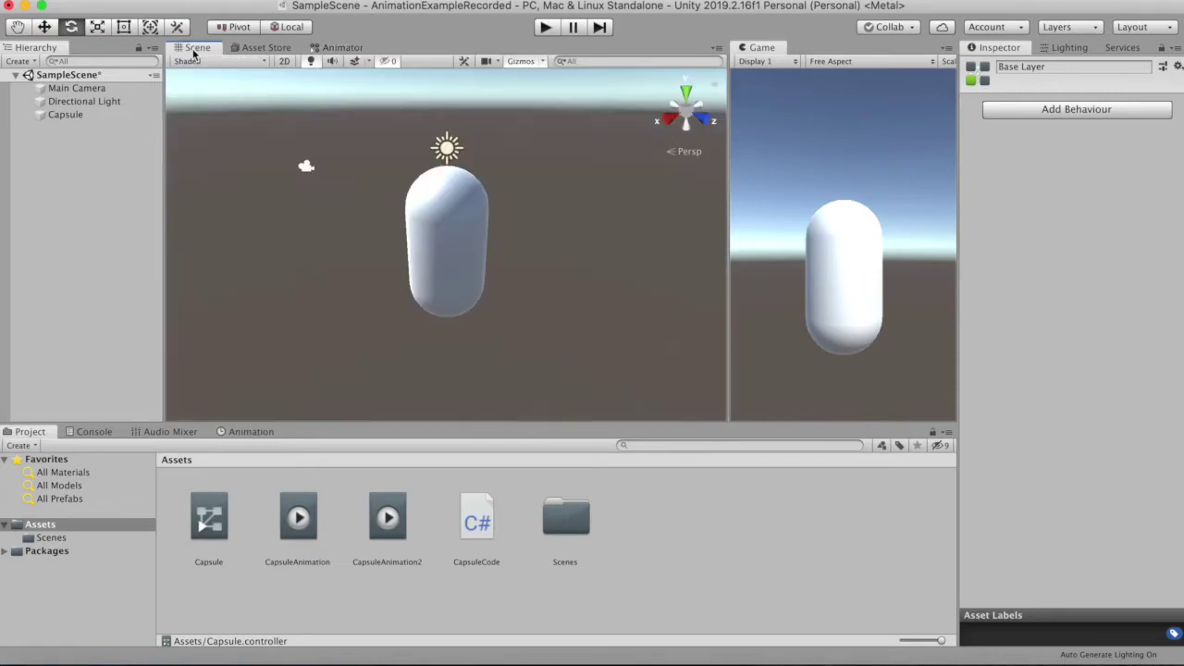
Open the CapsuleCode script in Visual Studio and add blank lines inside Update()
click(70, 116)
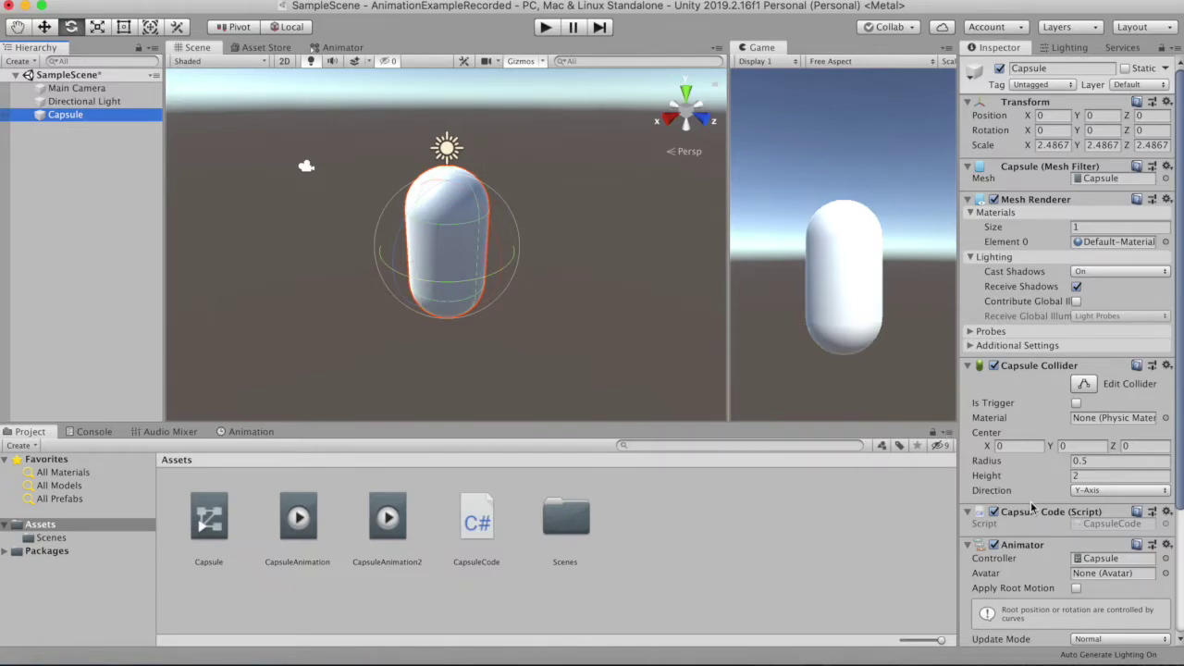
scroll(1031, 501, down, 5)
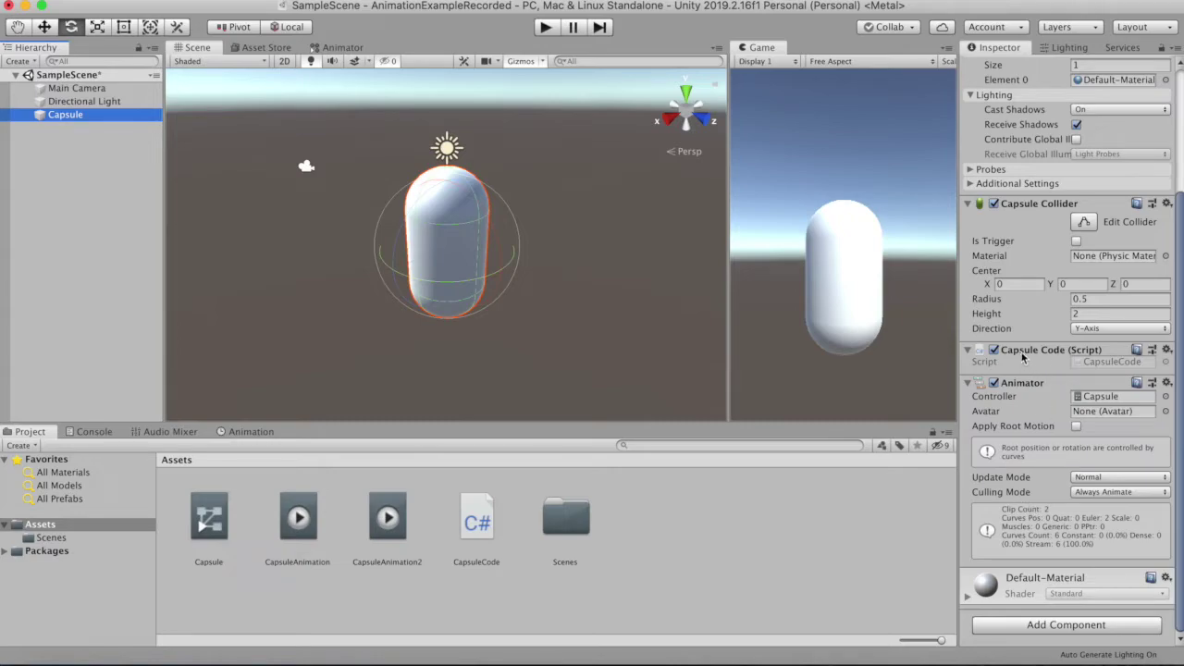
click(474, 516)
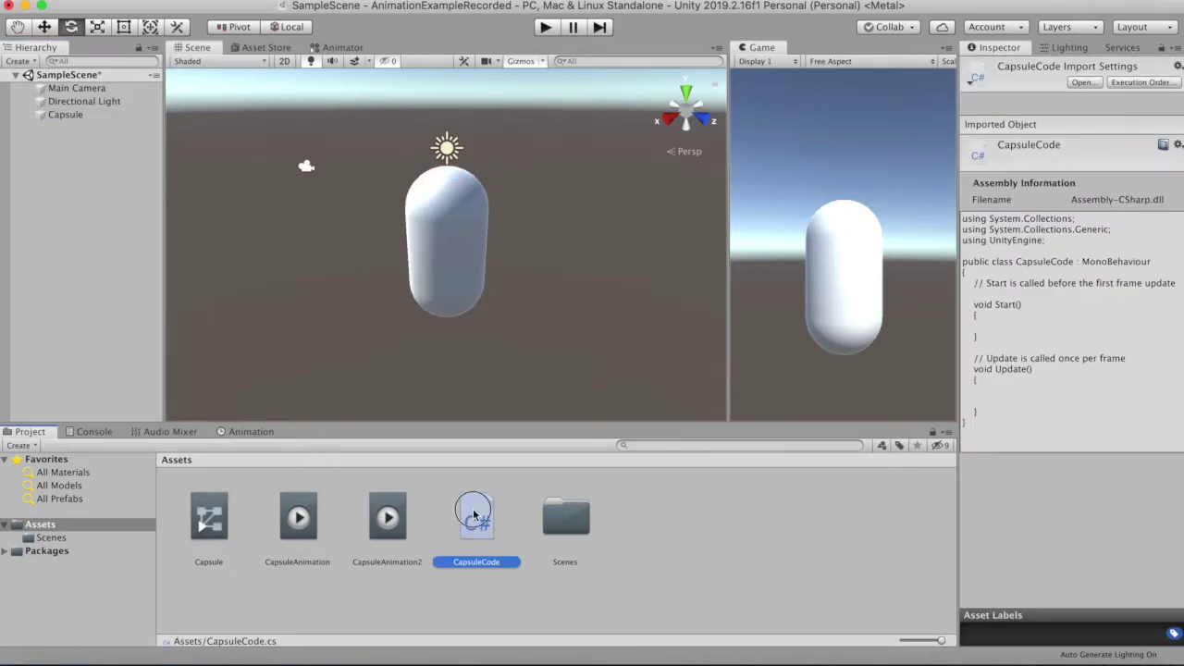
double_click(473, 515)
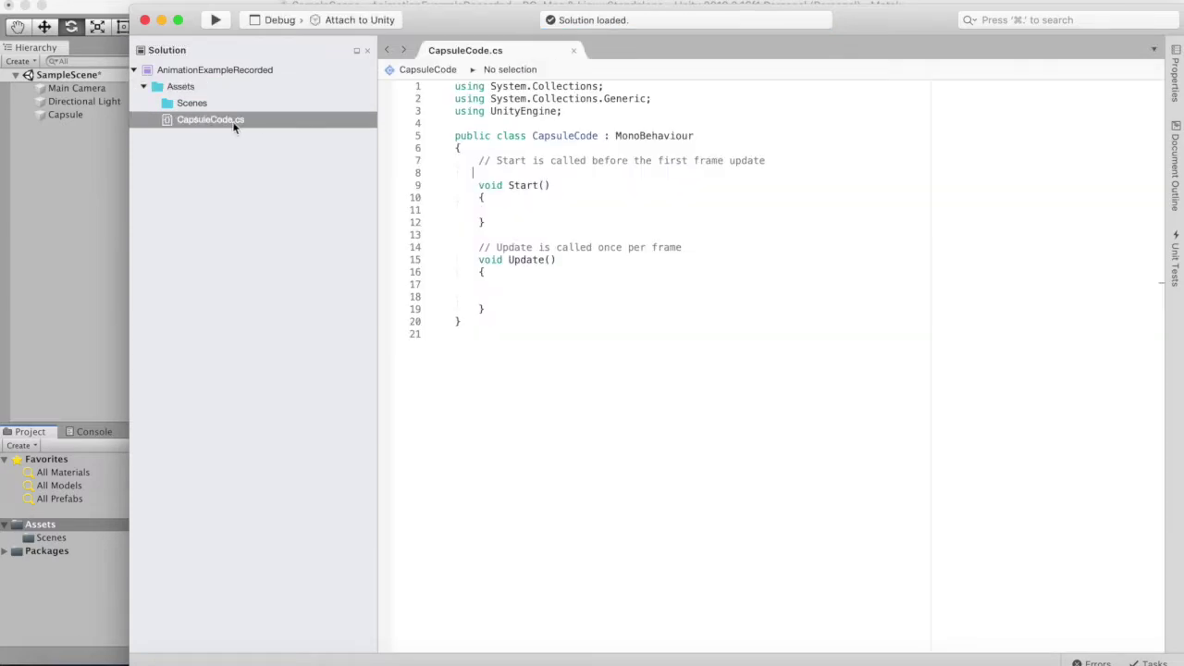
click(506, 284)
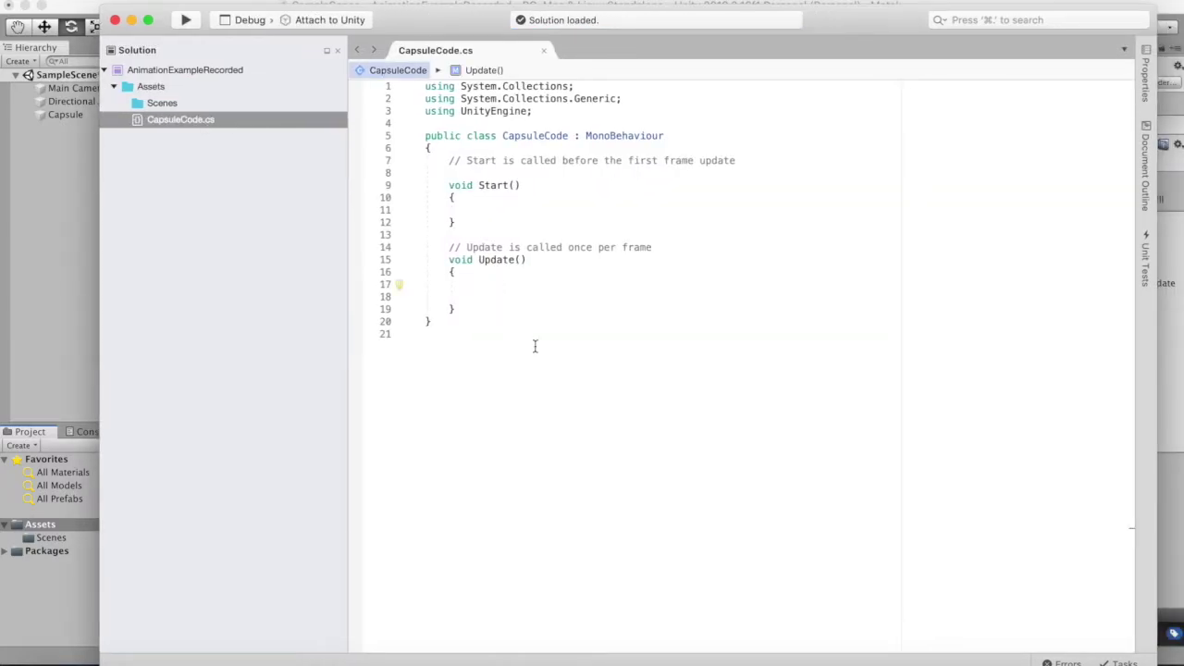
key(Return)
key(Return)
key(Up)
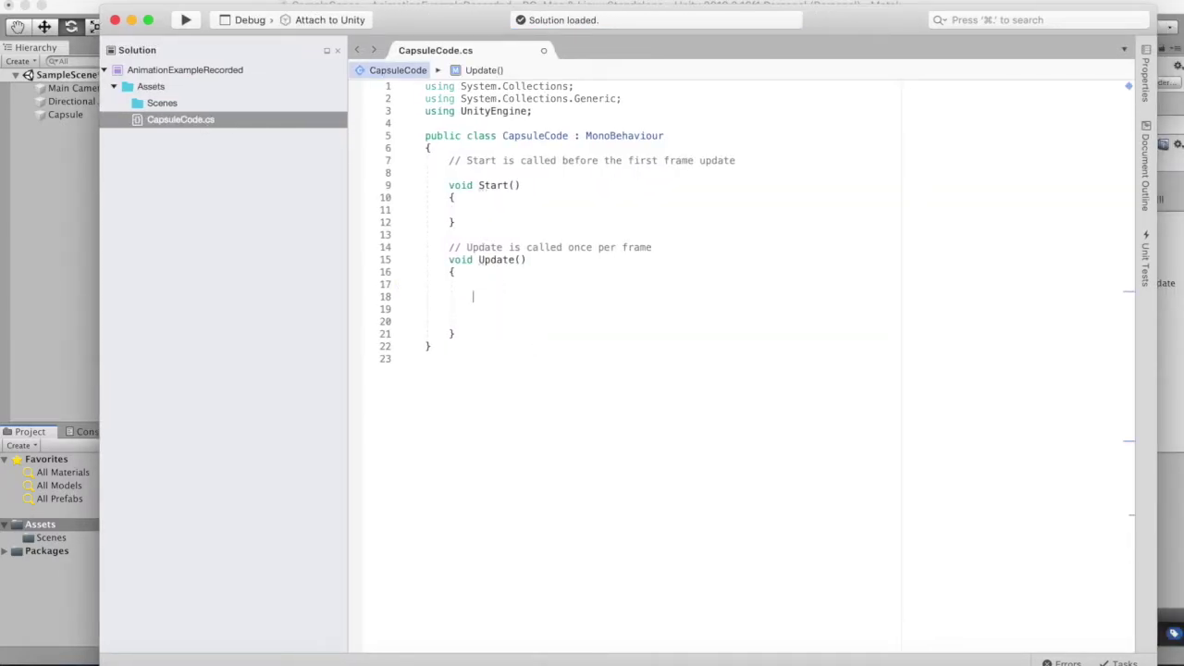
Place the editor beside Unity, inspect the Capsule's Capsule Code and Animator components, and add a line above Start()
drag(827, 19, 508, 10)
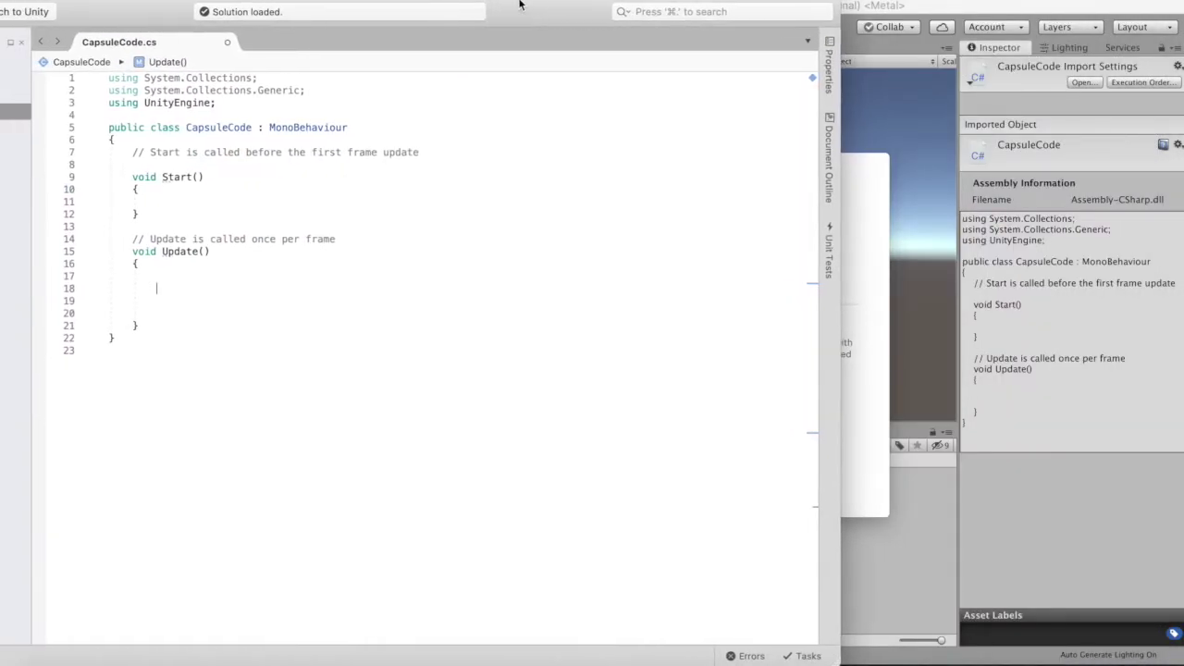
click(848, 558)
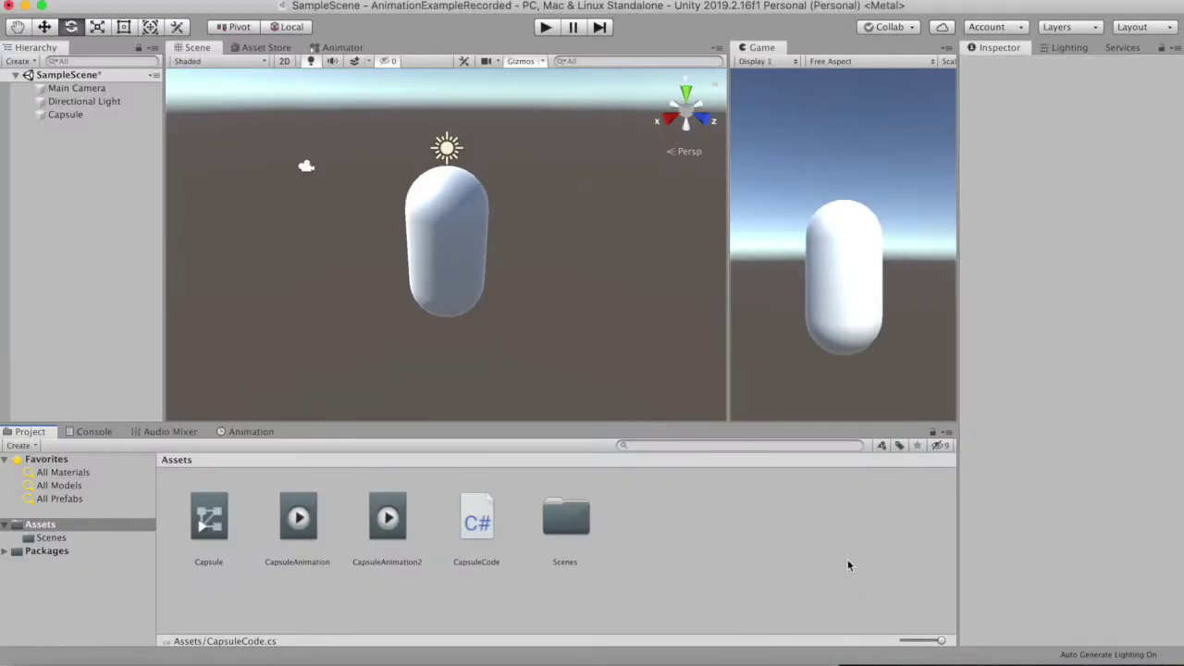
click(65, 115)
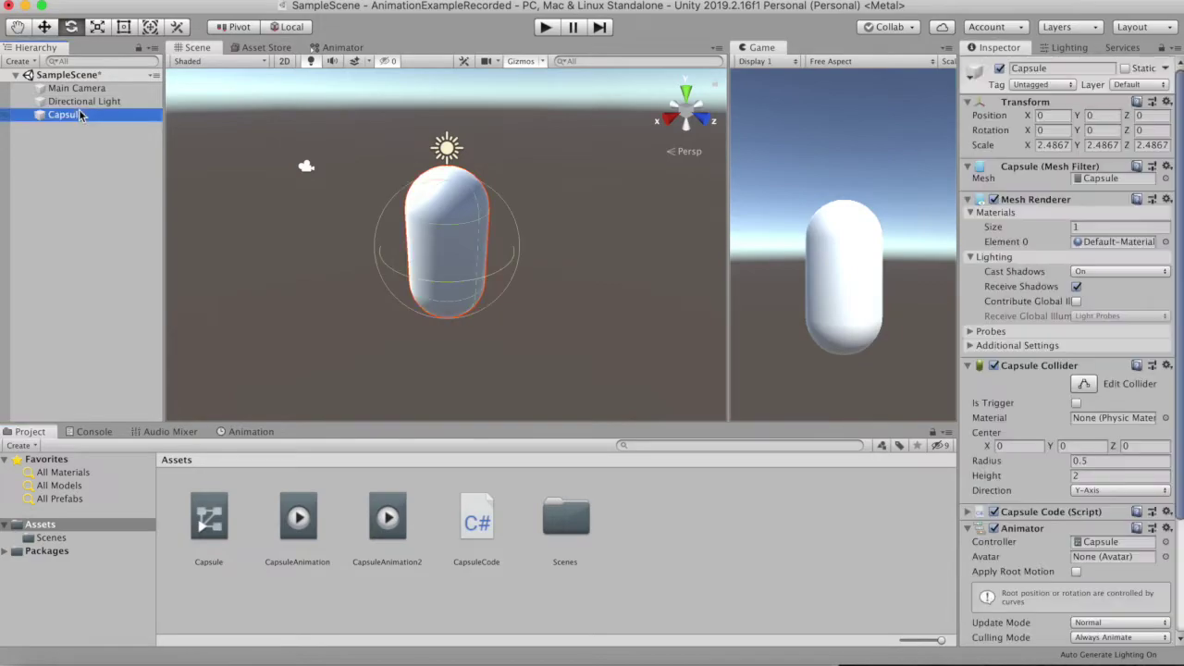
scroll(1035, 426, down, 5)
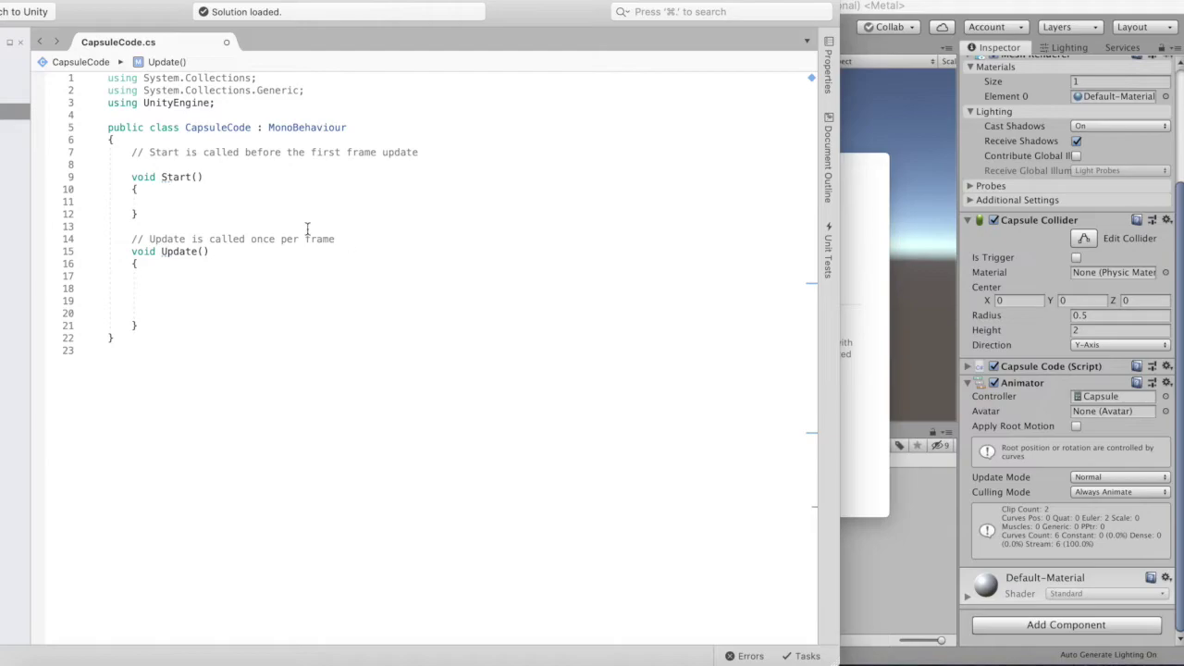
click(237, 165)
key(Return)
key(Return)
key(Return)
Declare 'public Animator ani;' above Start() in CapsuleCode, then switch back to Unity
text(GameObject)
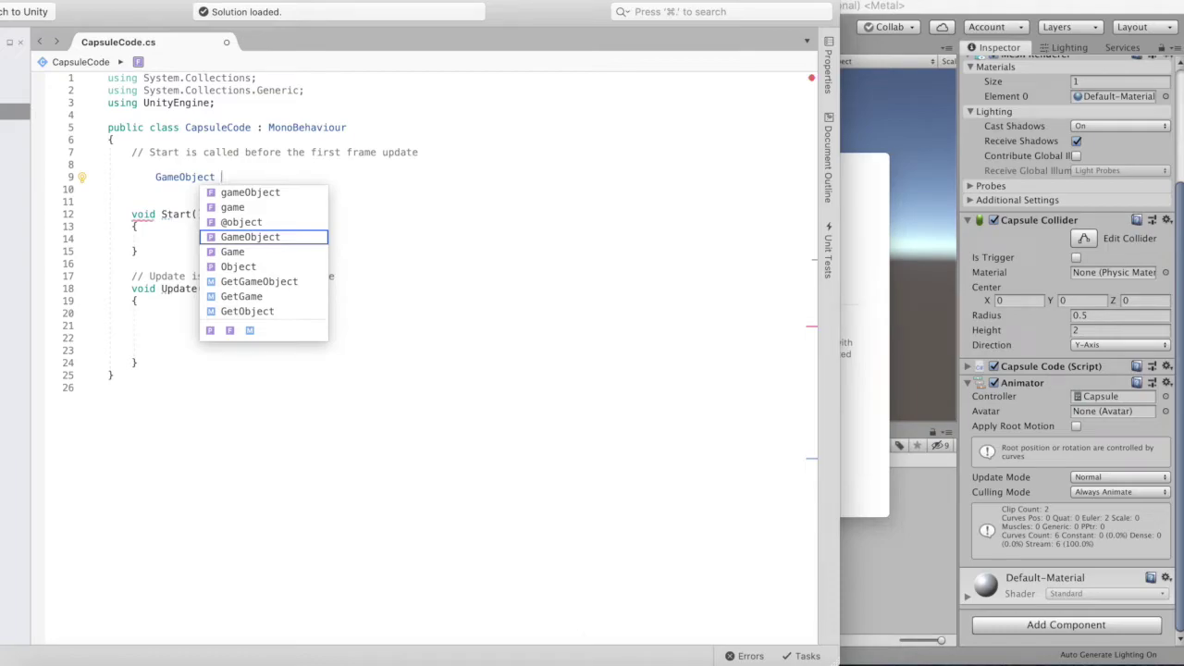
key(shift+Home)
key(BackSpace)
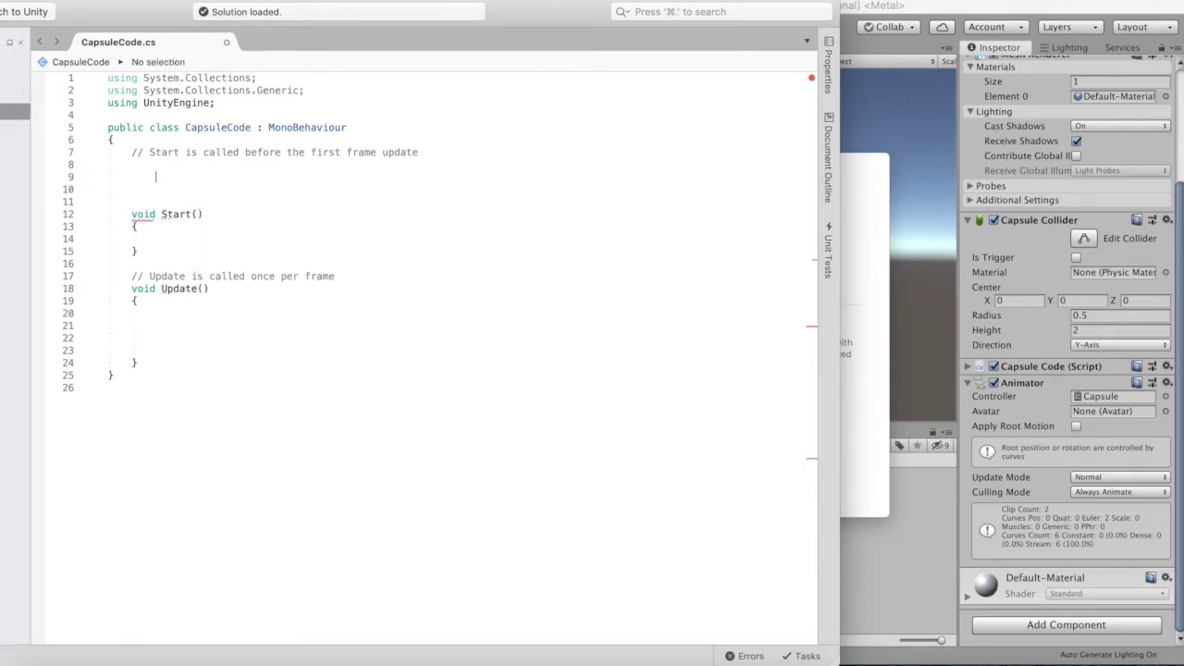
text(Anim)
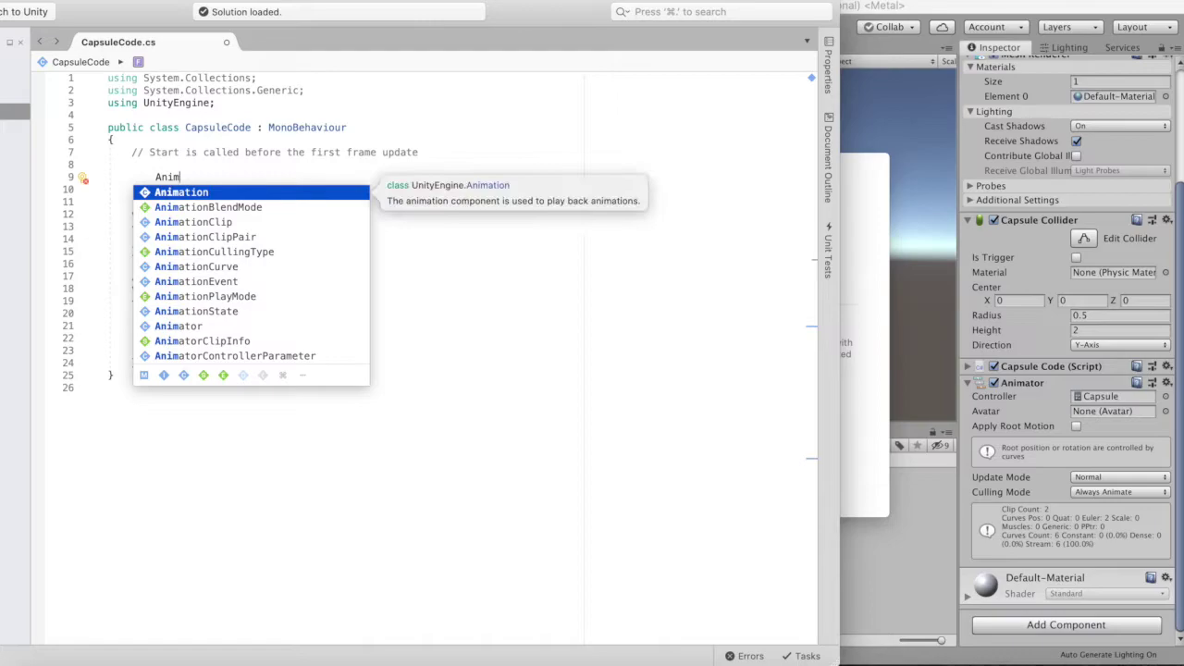
text(ator )
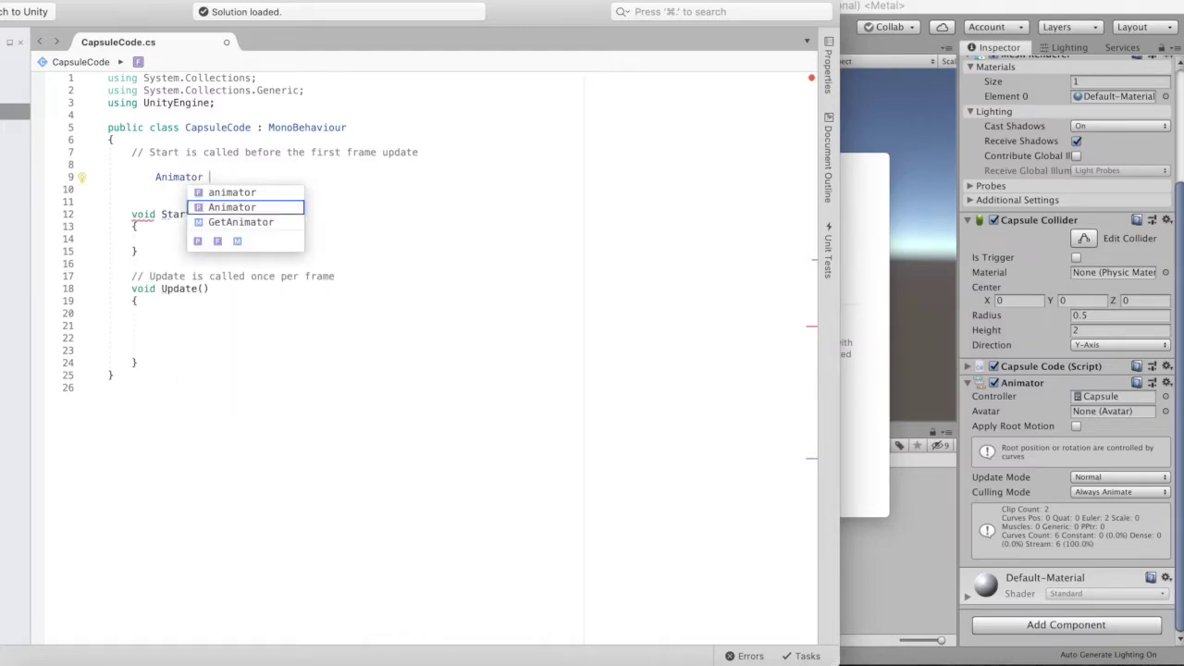
text(ani)
key(Escape)
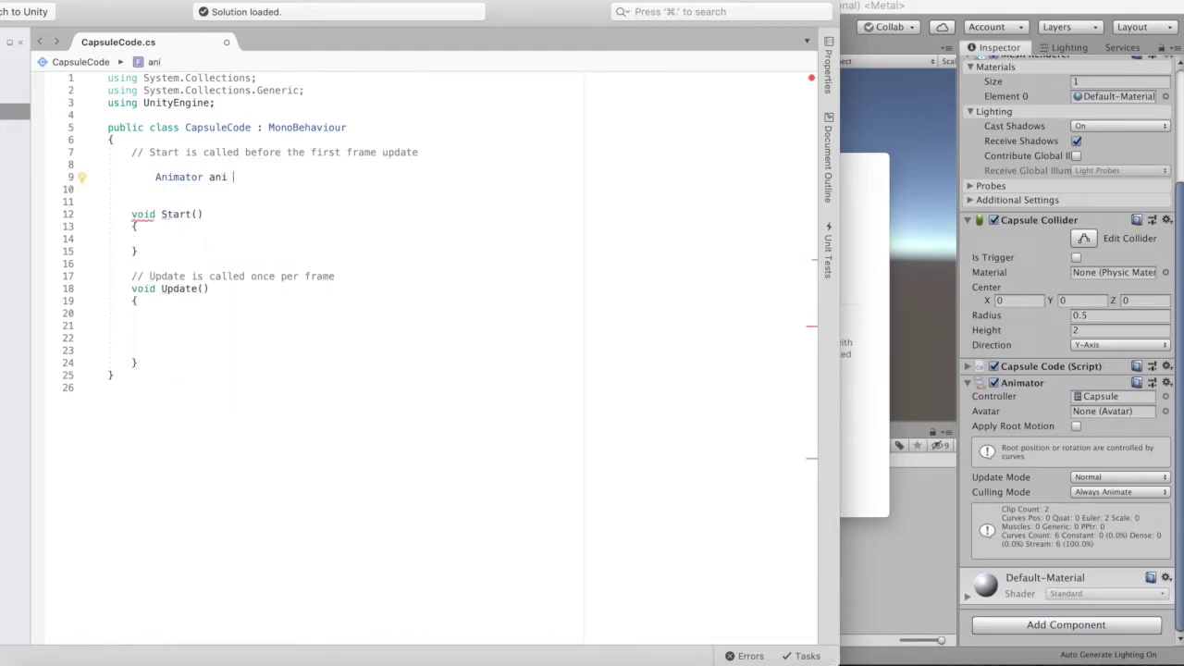
text(;)
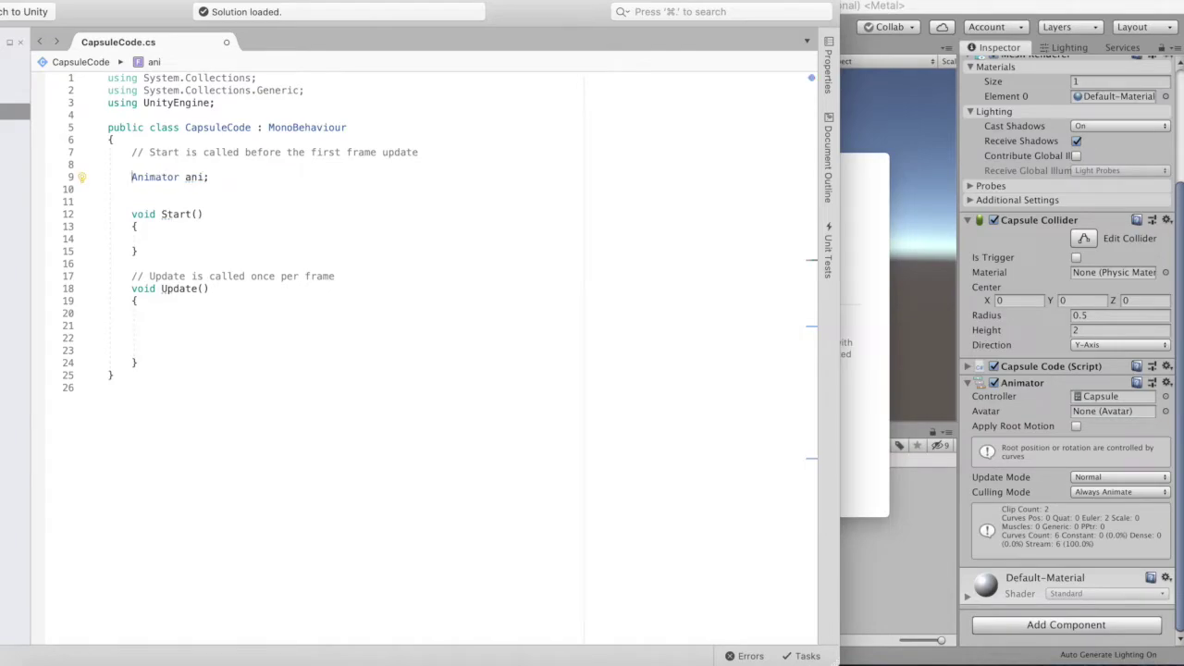
click(131, 176)
text(public)
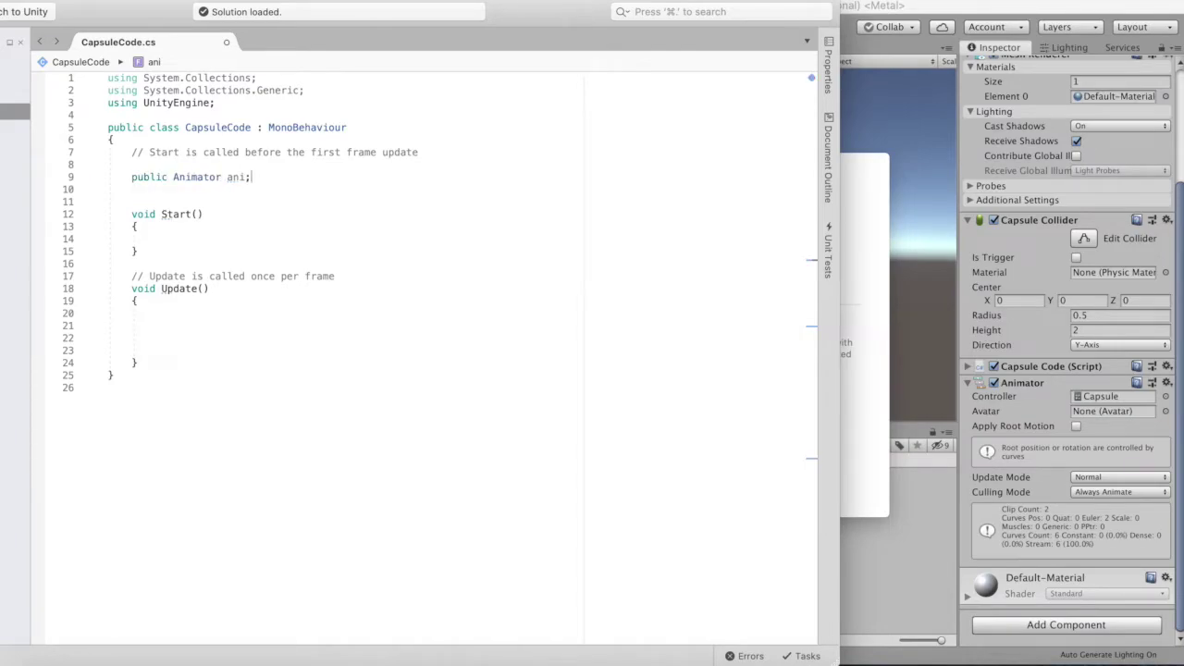
key(super+Tab)
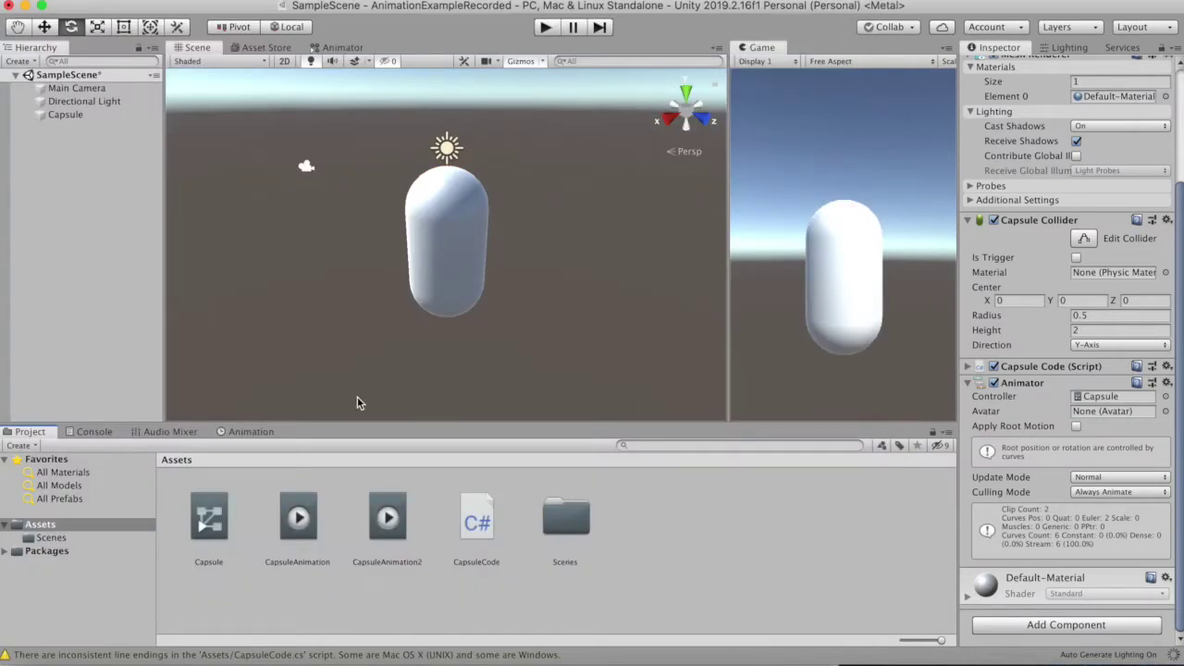
Drag the Capsule from the Hierarchy onto the Capsule Code component's Ani field
click(91, 114)
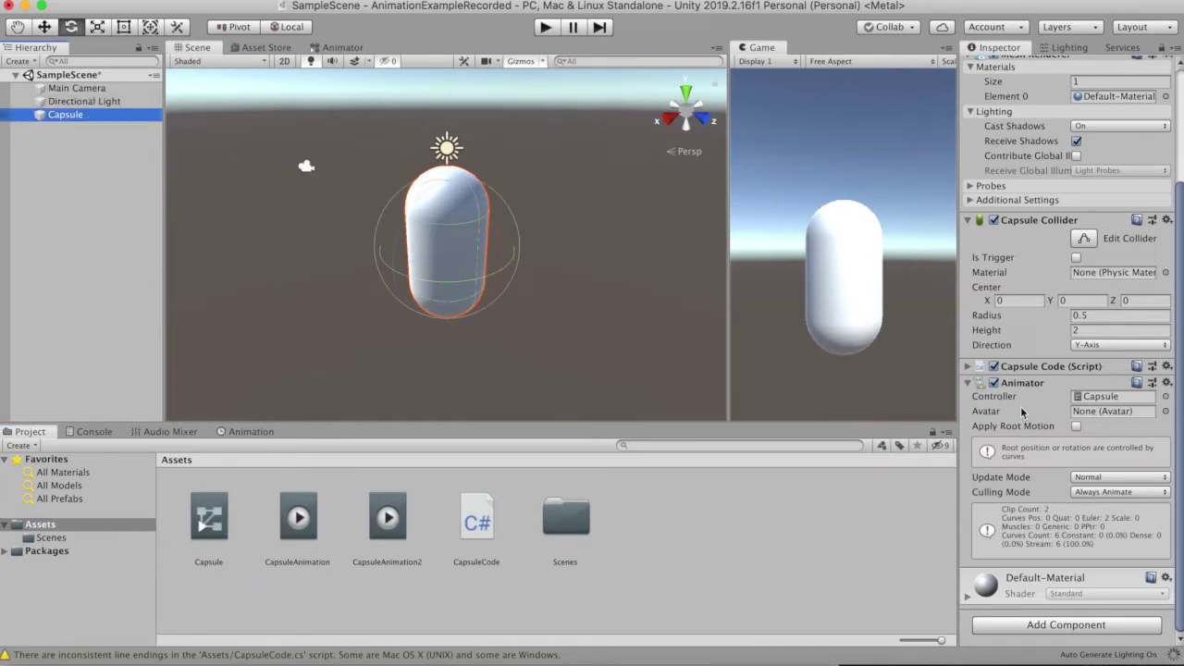
key(super+Tab)
click(657, 386)
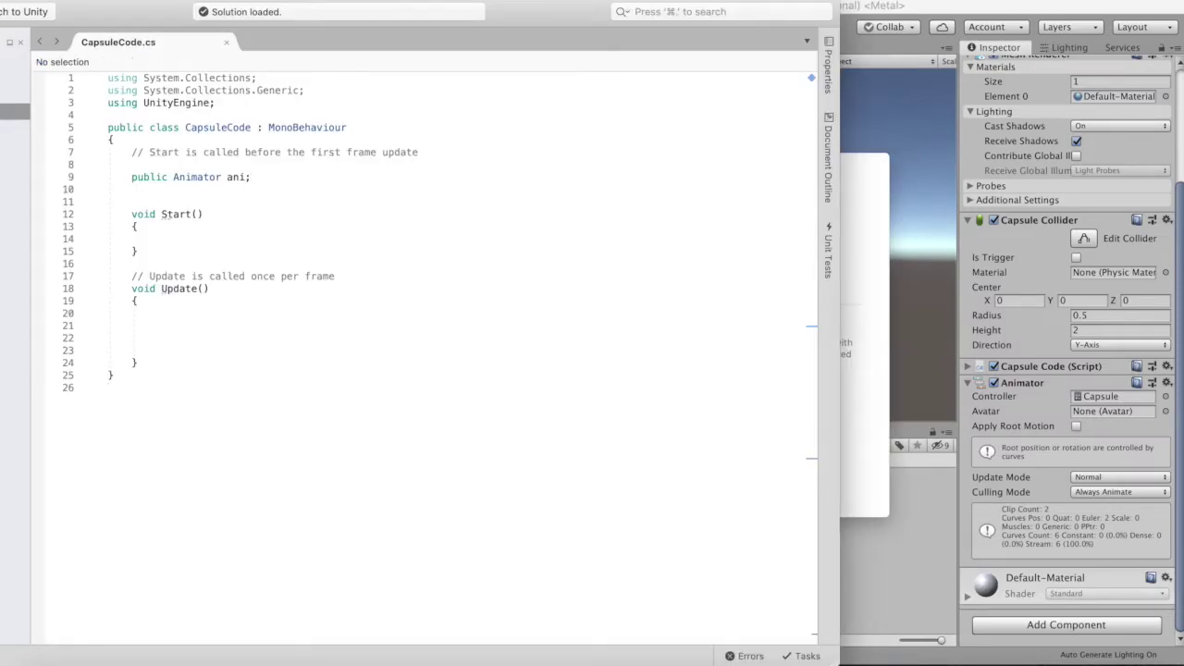
click(900, 551)
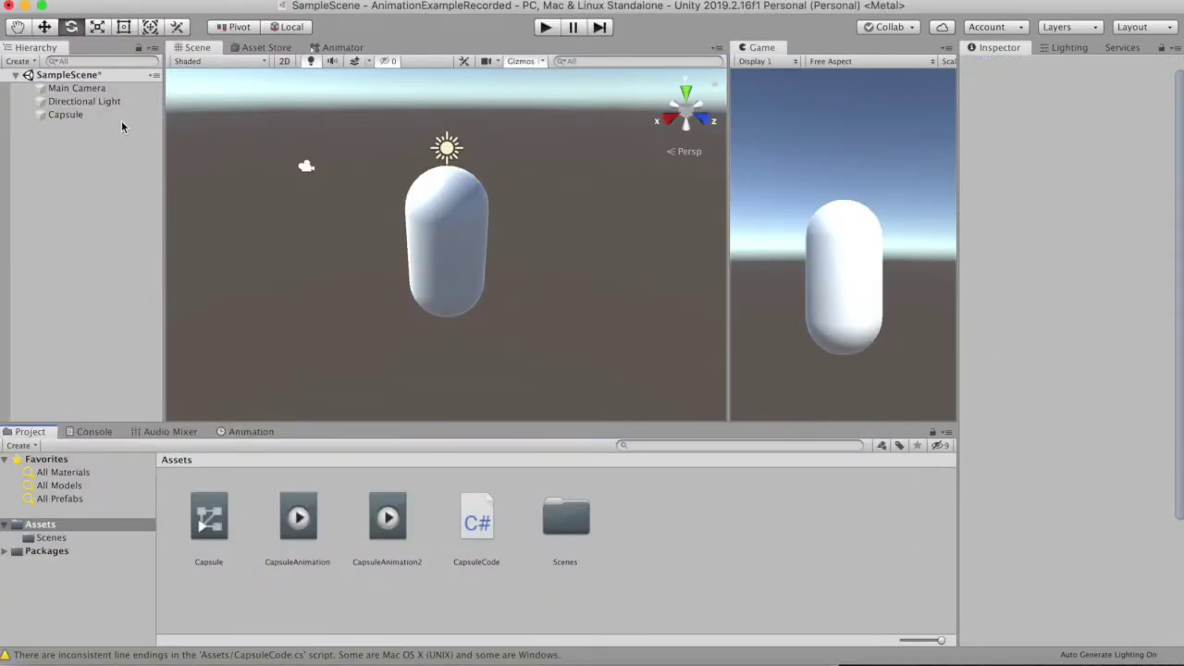
click(110, 114)
scroll(1013, 514, down, 5)
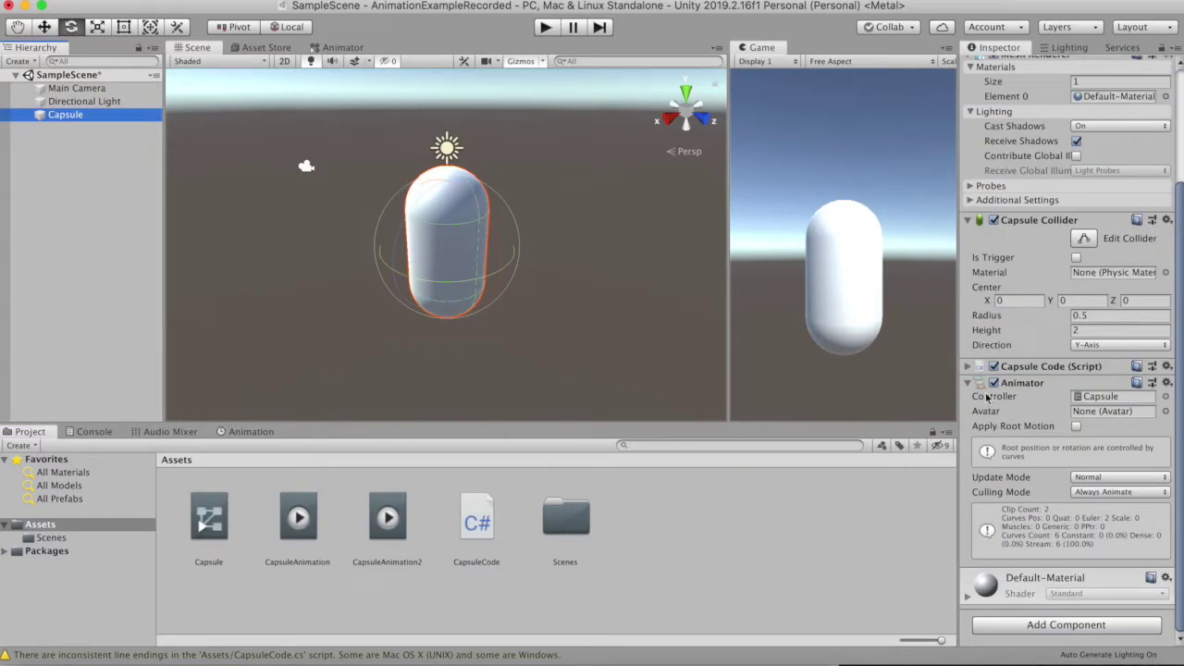
click(974, 370)
scroll(1039, 400, down, 1)
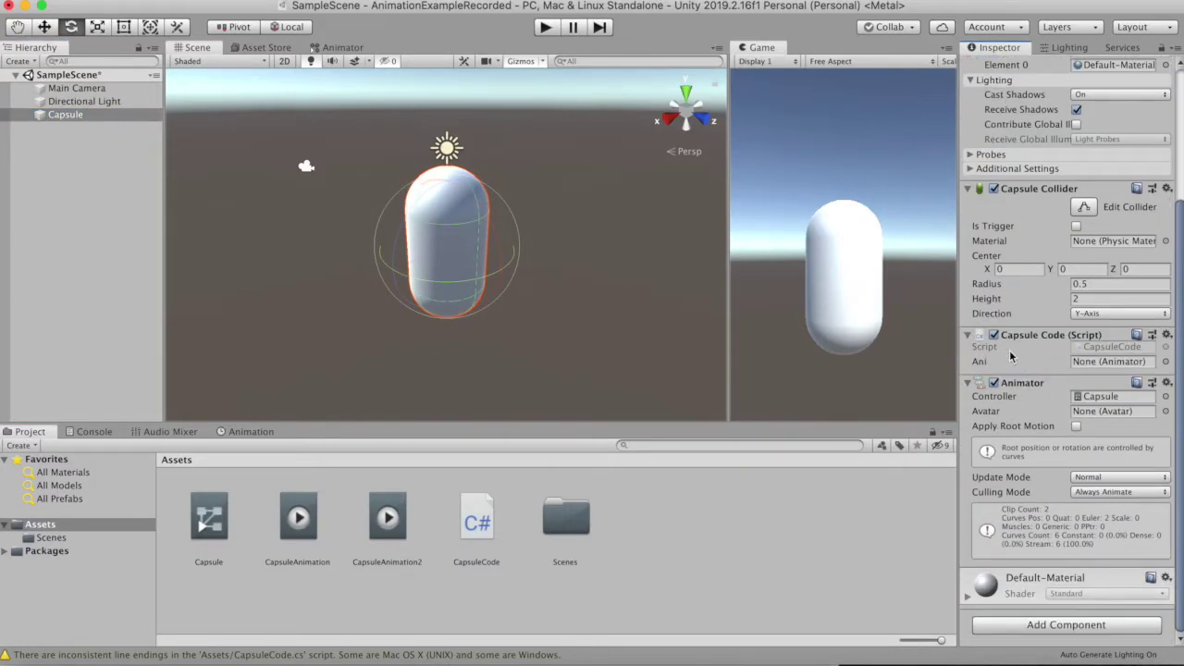
drag(62, 119, 1073, 363)
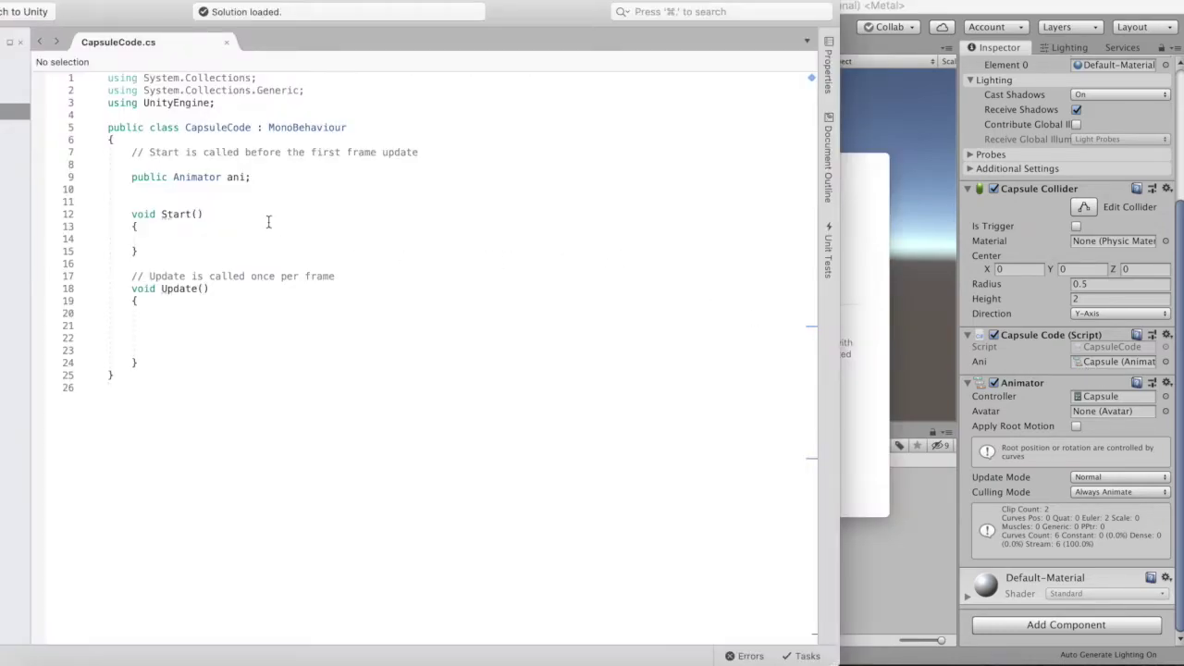
Rename the field to animator and add 'animator = GetComponent<Animator>();' in Start()
click(252, 173)
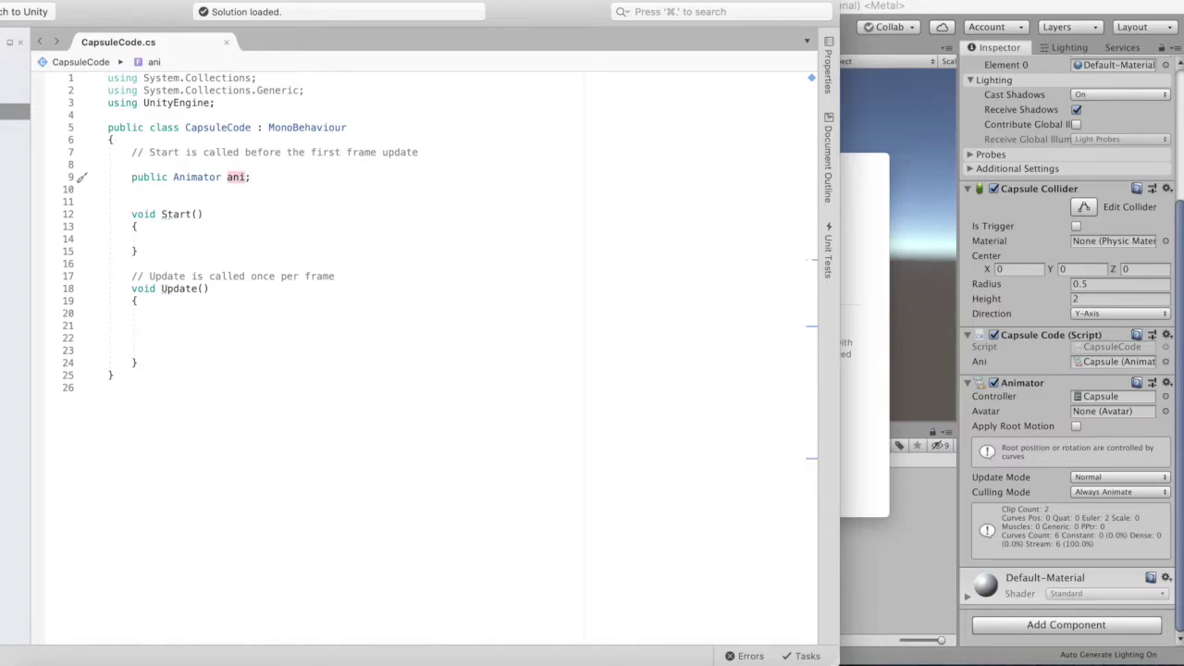
key(BackSpace)
key(BackSpace)
key(BackSpace)
text(animator)
click(351, 152)
click(259, 237)
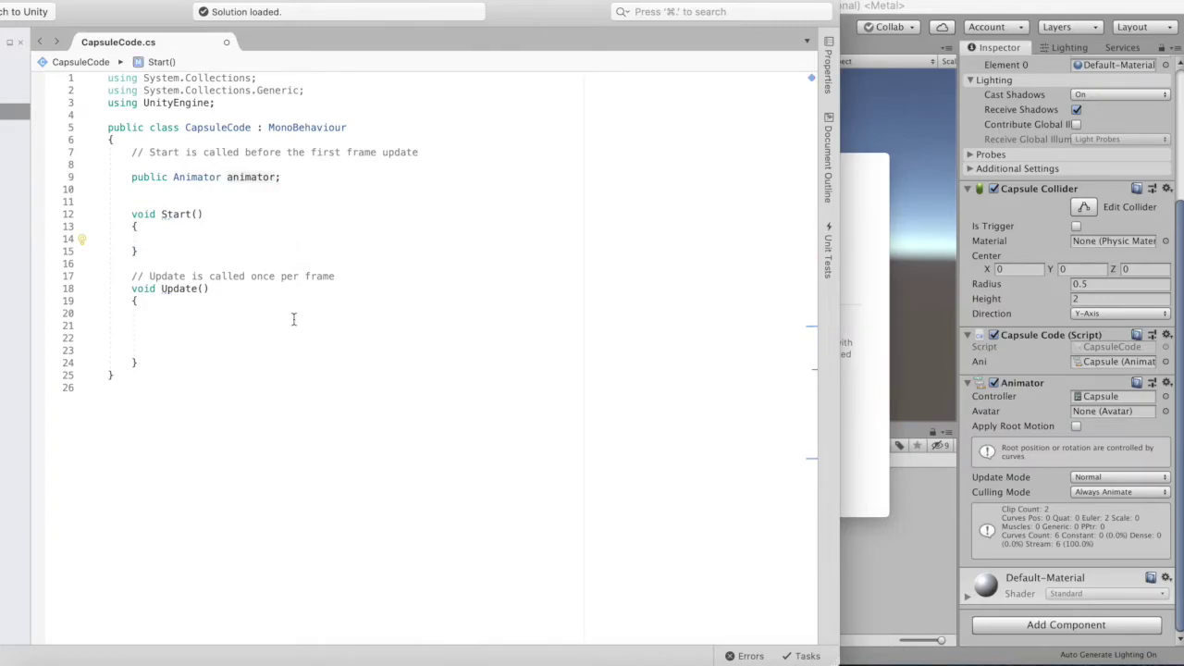
text(animator =)
text( GetCom)
key(Return)
text(Ani>)
key(Return)
text(>();)
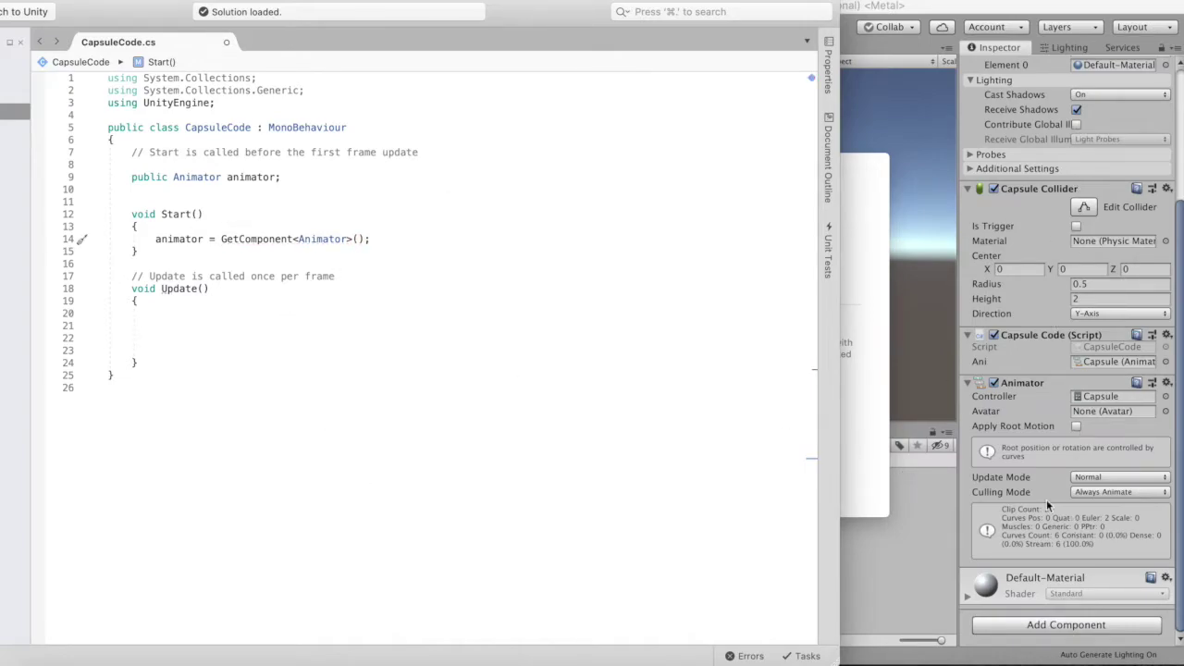
Delete 'public' so the animator field is private, then return to Unity
click(264, 178)
click(152, 177)
double_click(152, 177)
key(BackSpace)
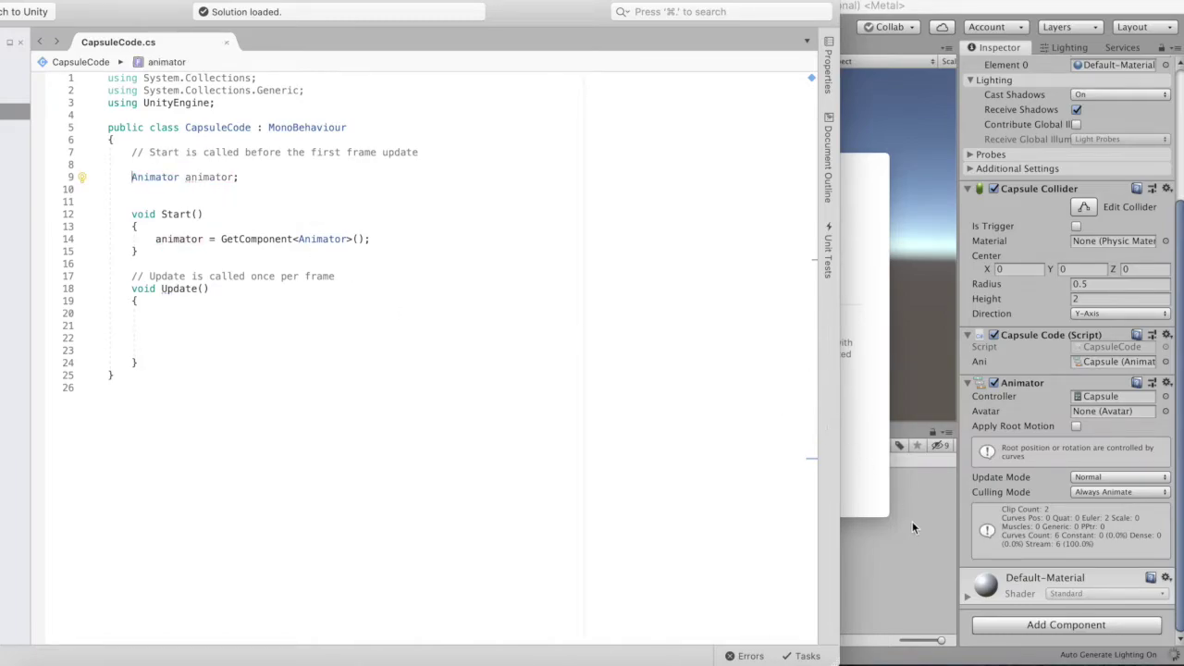
click(909, 523)
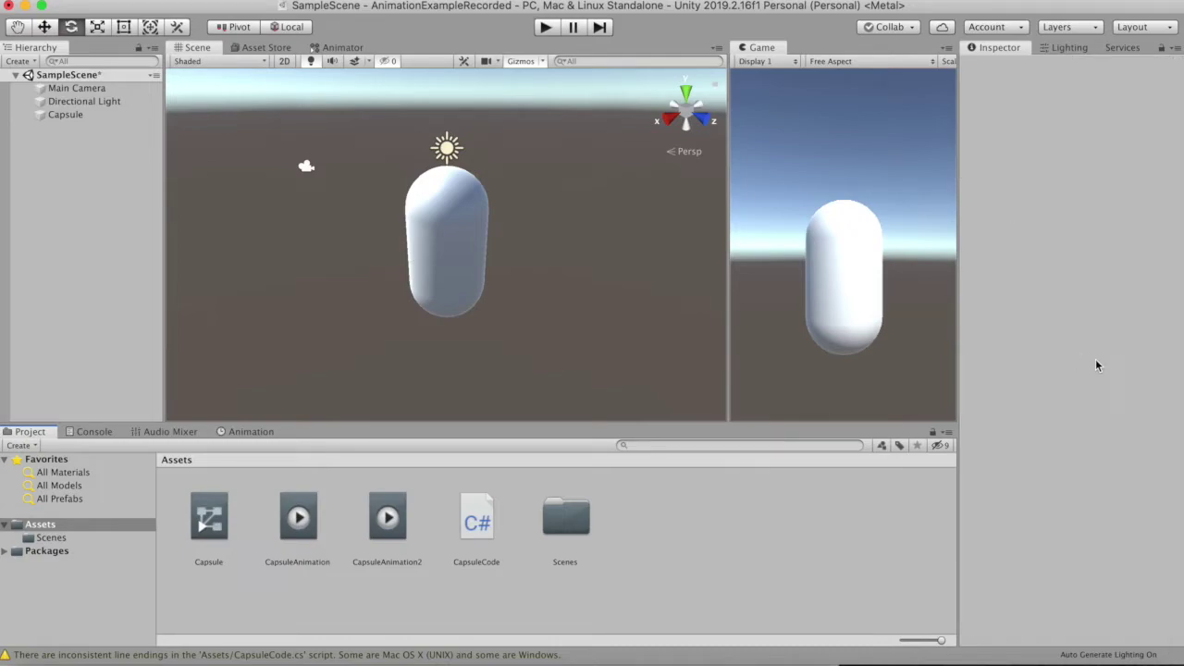
Confirm the Capsule's Capsule Code component no longer shows an Ani field, then resume editing Update() in CapsuleCode
click(59, 114)
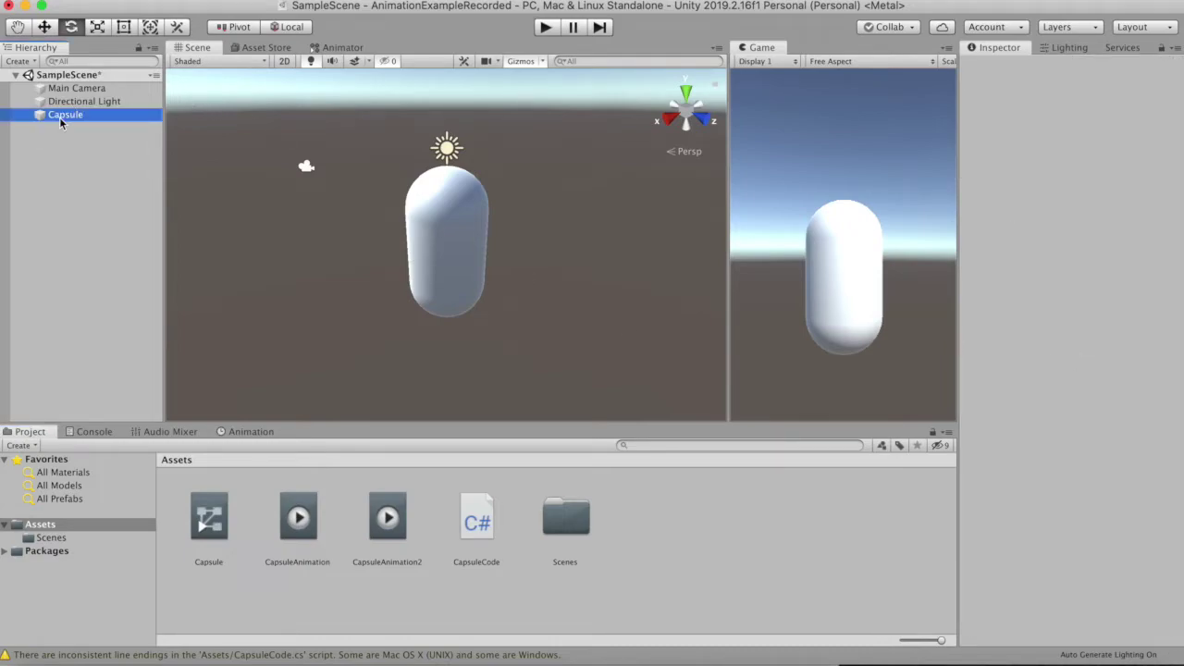
scroll(1041, 446, down, 5)
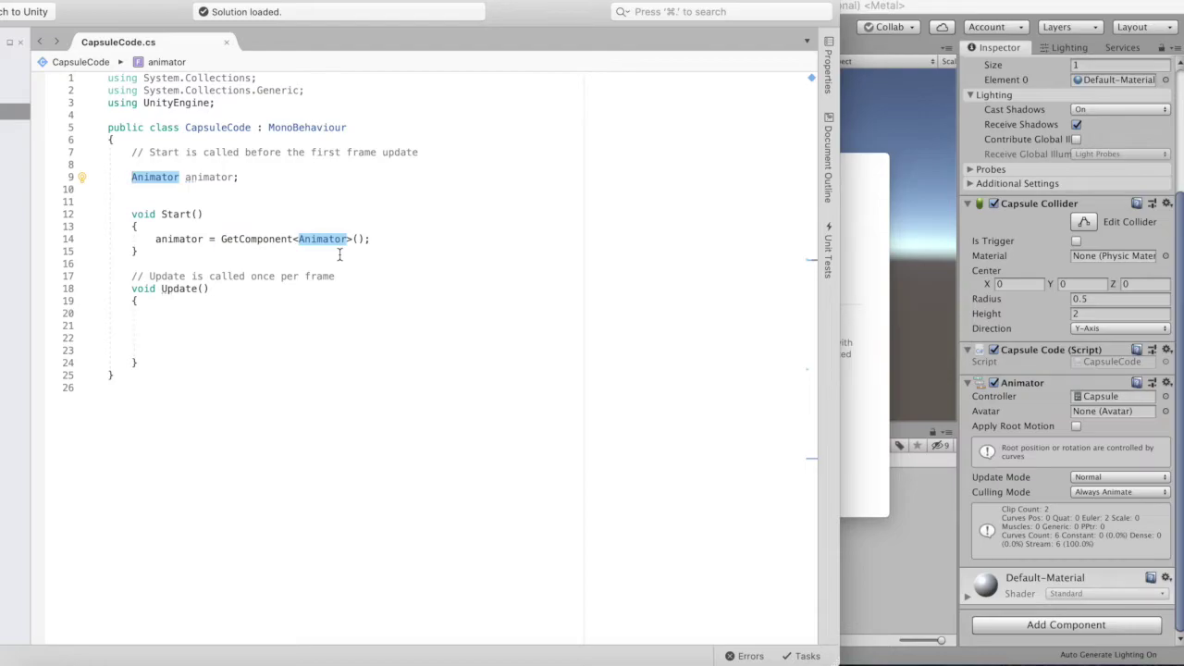
click(390, 237)
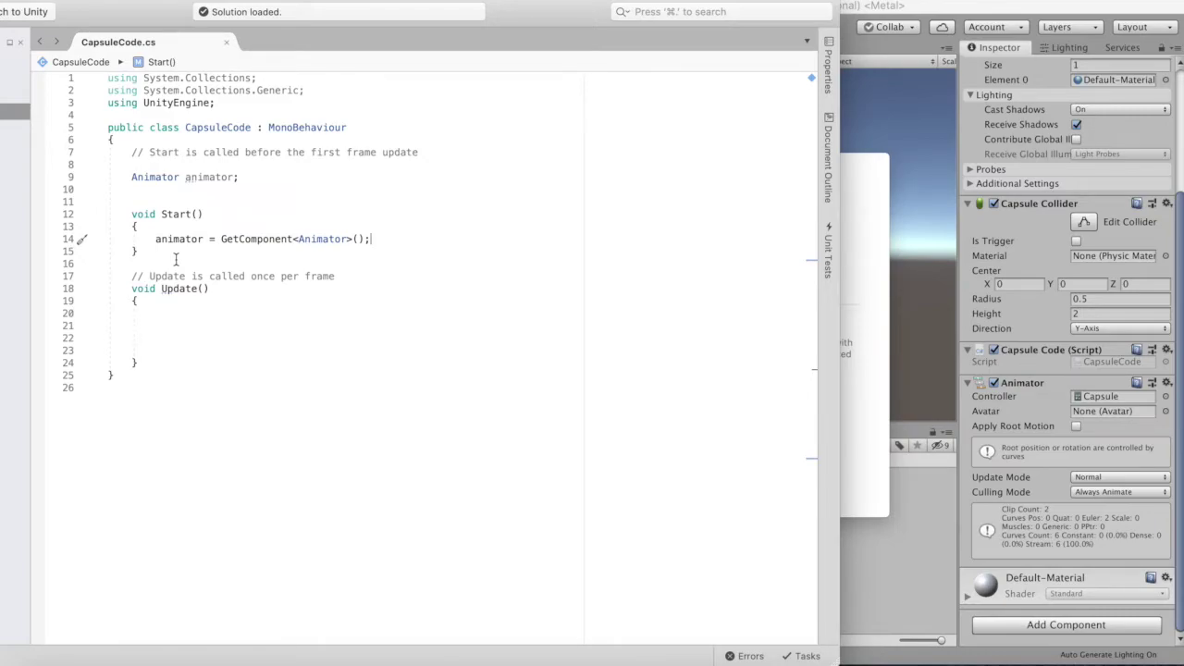
click(203, 316)
Add an if (Input.GetKey(KeyCode.Space)) block inside Update()
text(if (Input.)
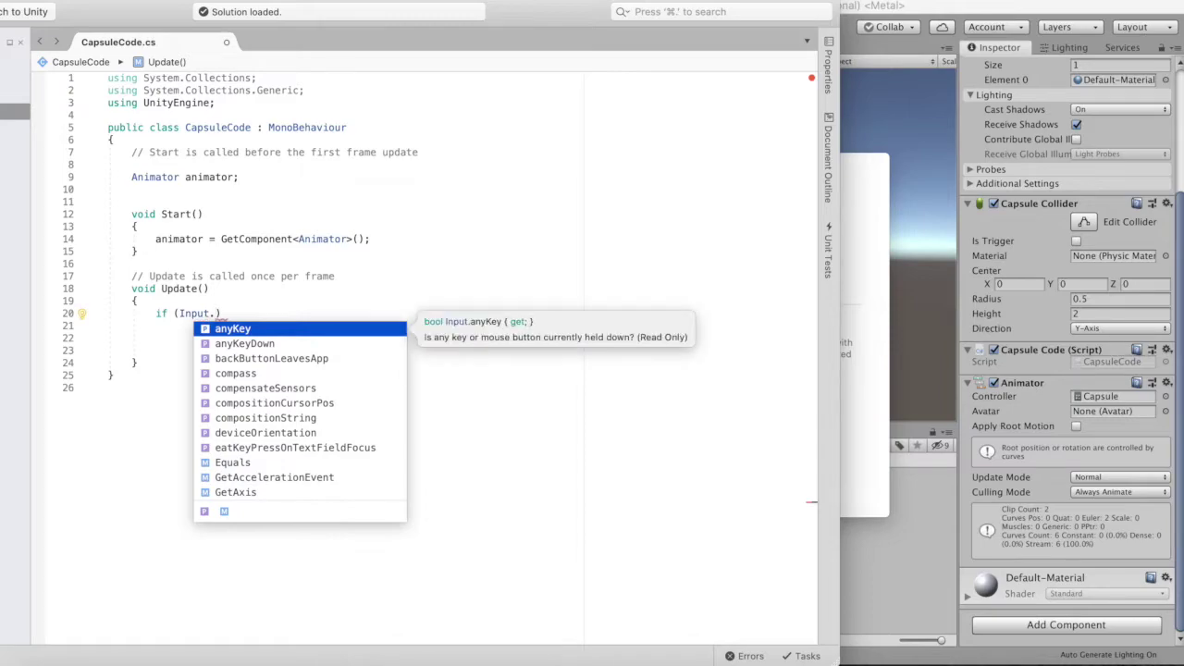
text(Get)
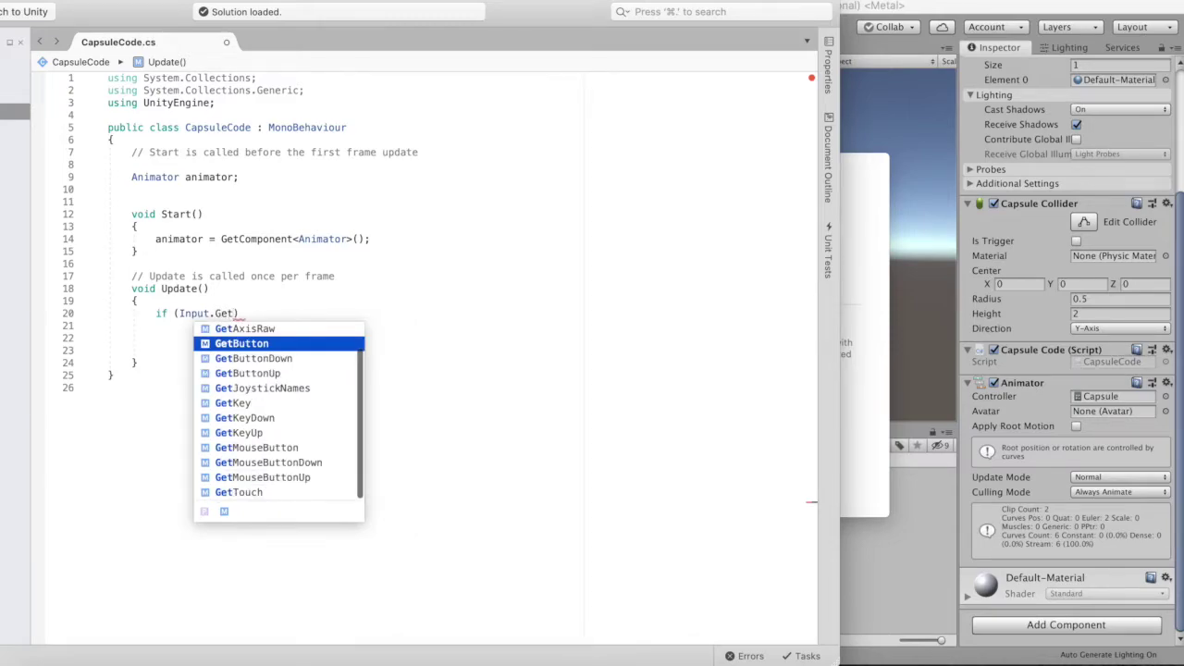
text(Key)
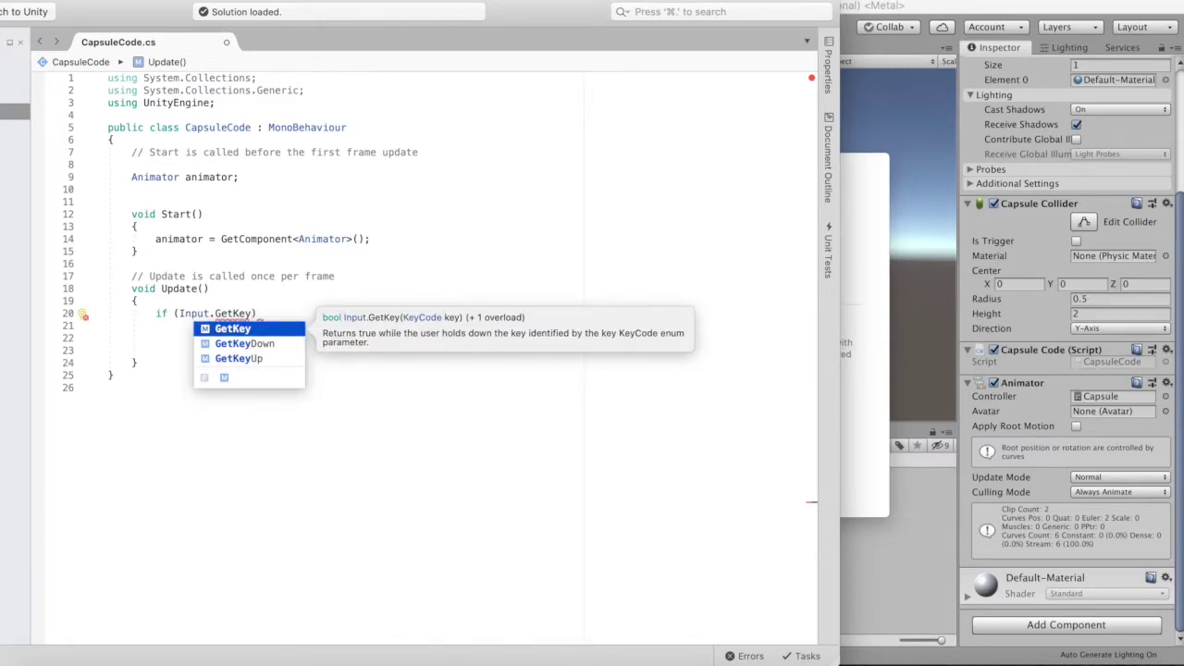
key(Escape)
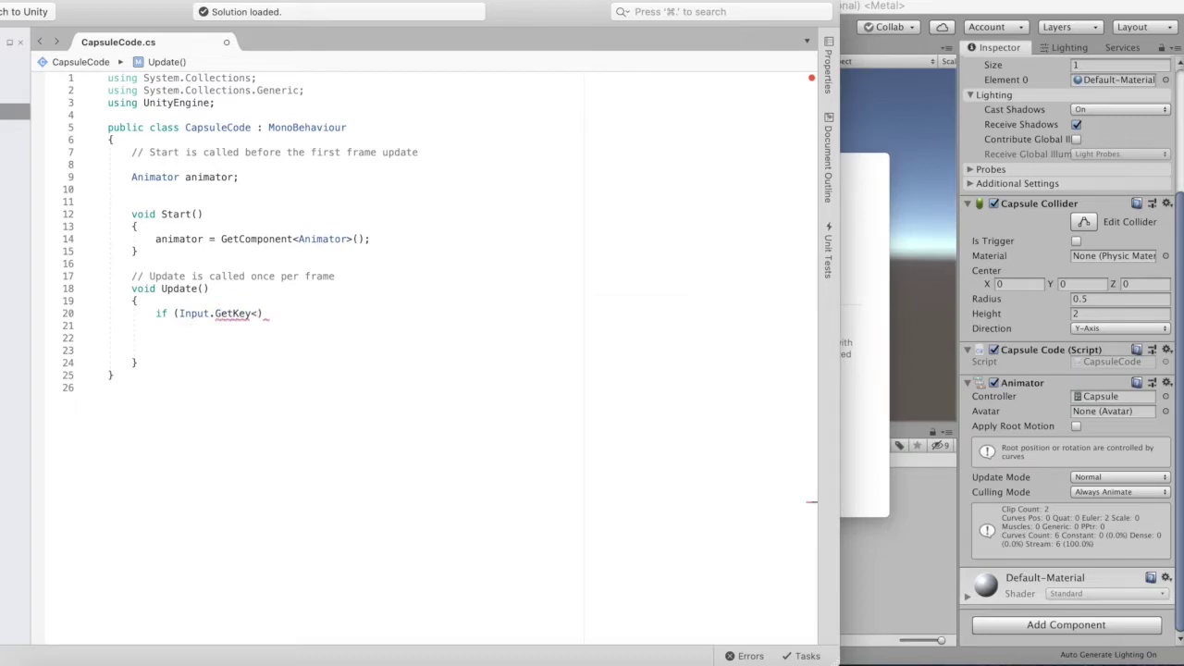
text((Ke)
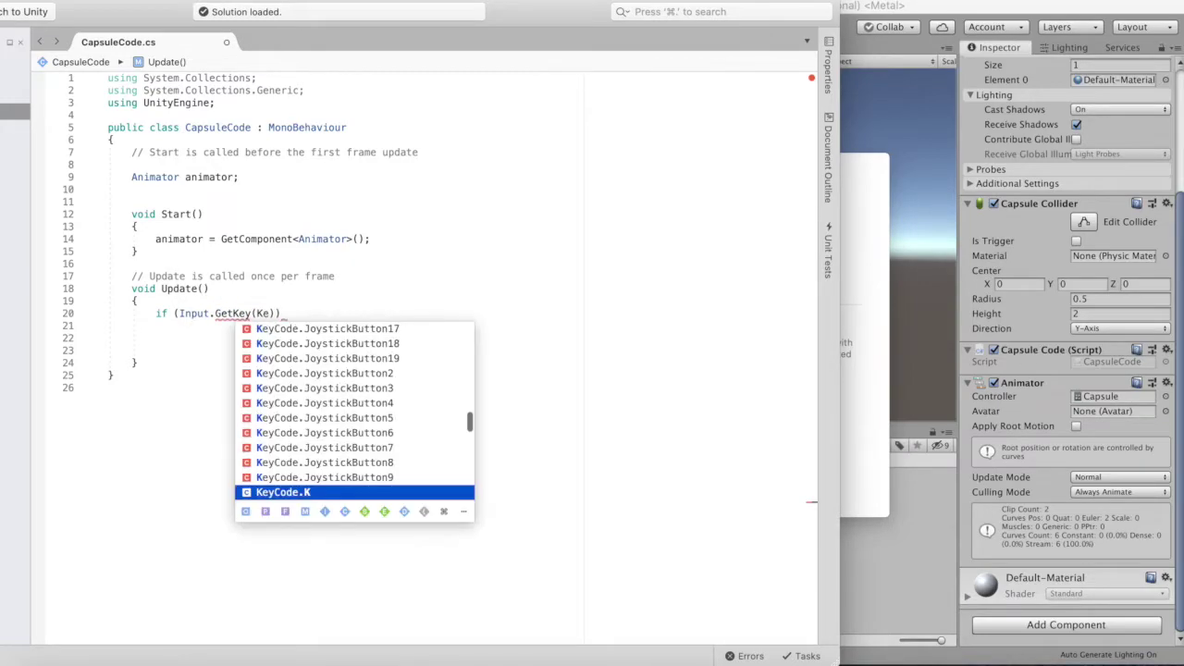
text(yCode.)
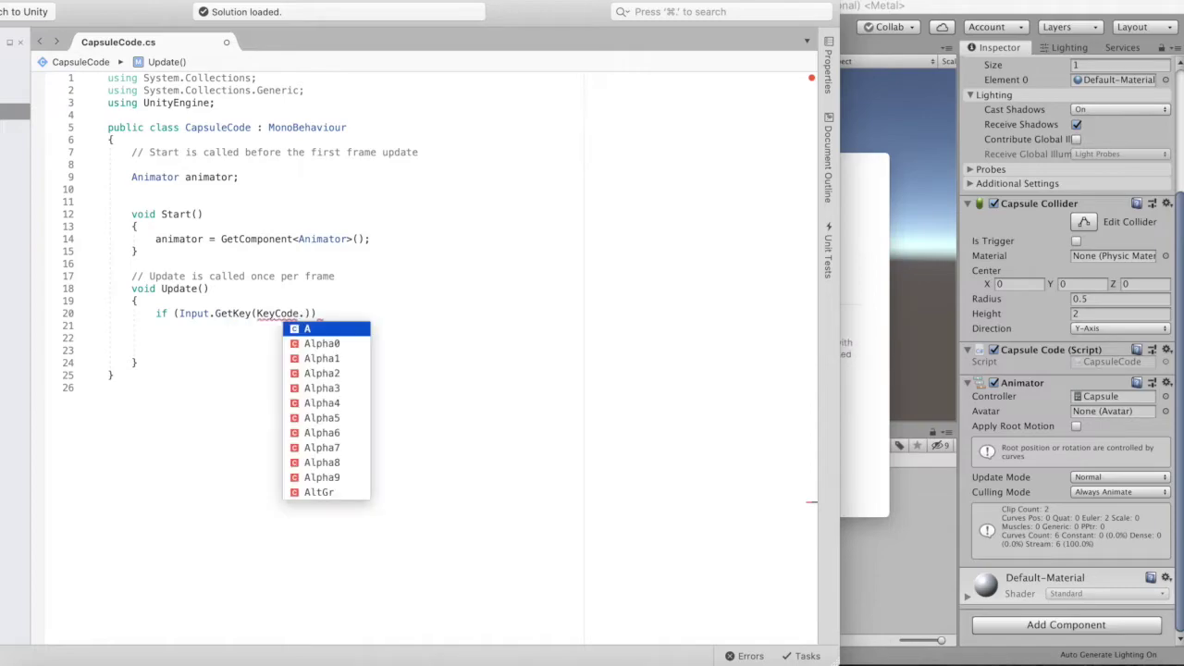
text(Space)
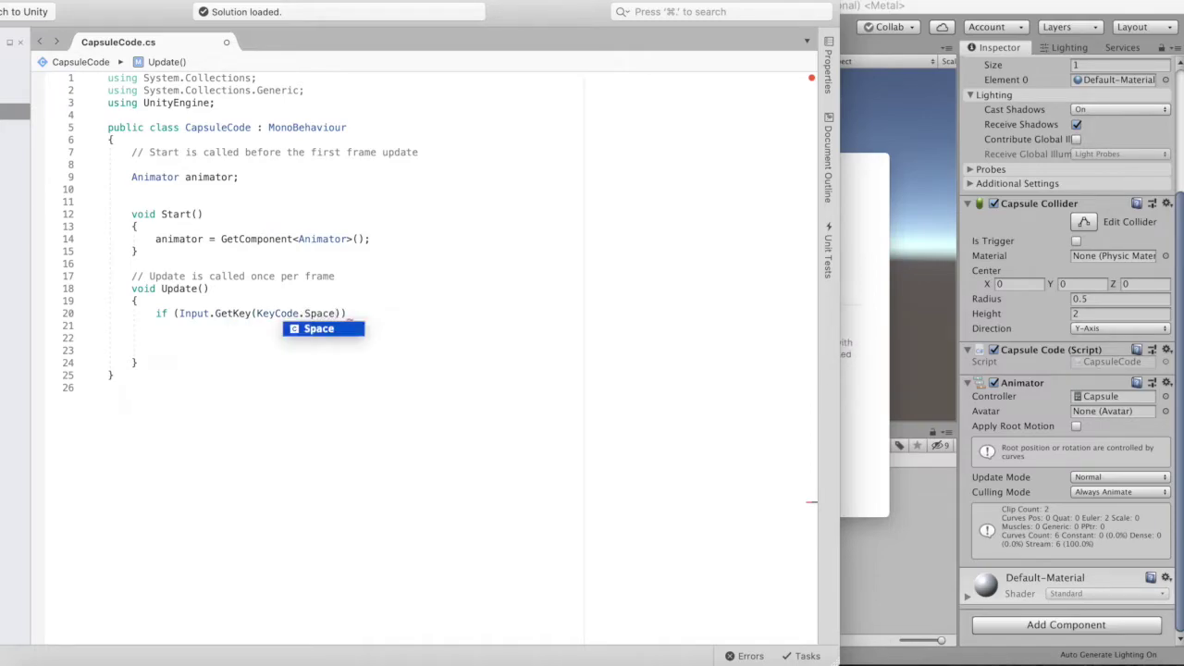
text()))
key(Return)
text({)
key(Return)
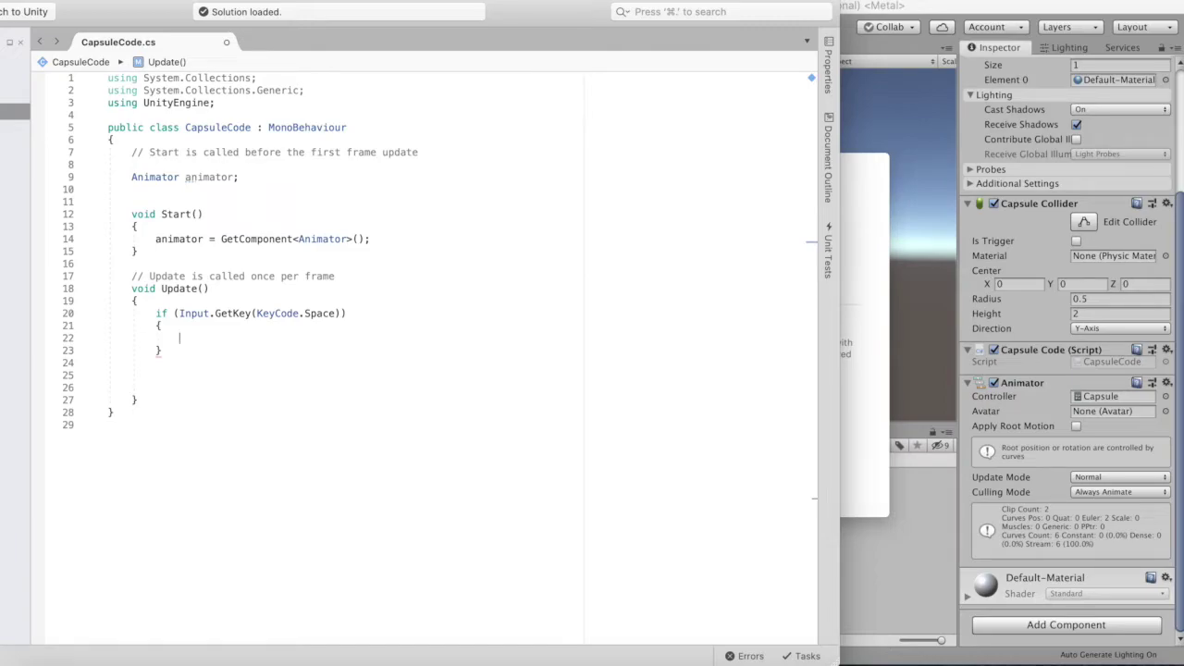
Follow it with an else if (Input.GetKeyUp(KeyCode.Space)) block
click(163, 350)
key(Return)
text(else {)
key(Return)
click(179, 363)
text(if ())
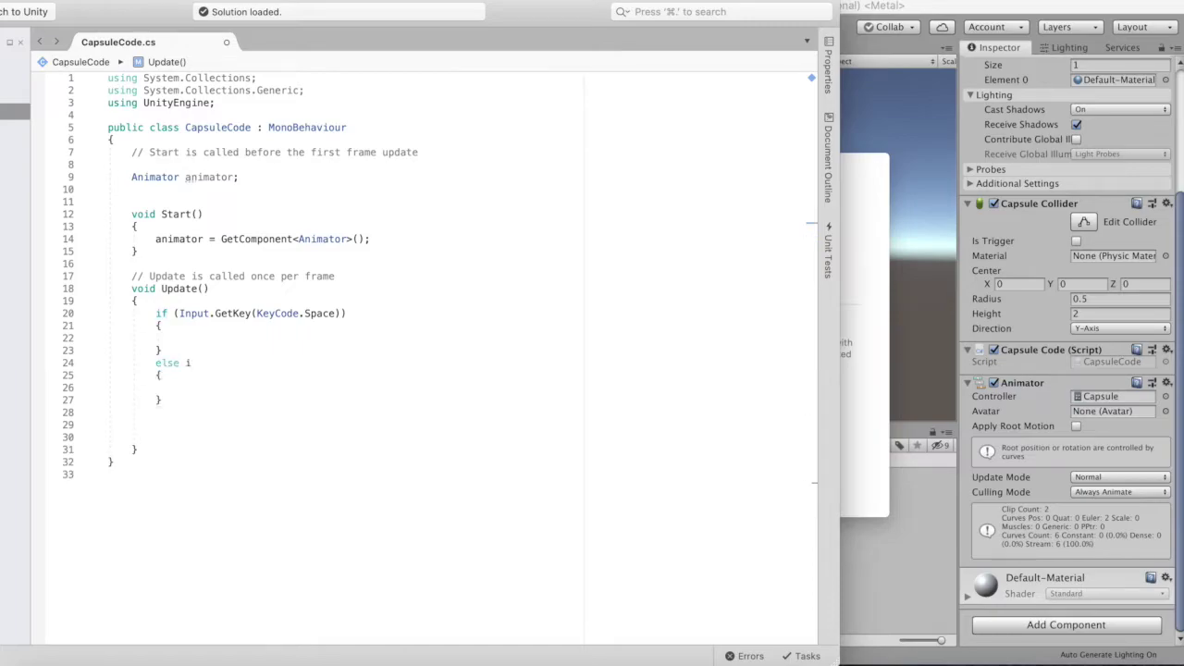
key(Left)
text(Input)
key(Escape)
text(.Ge)
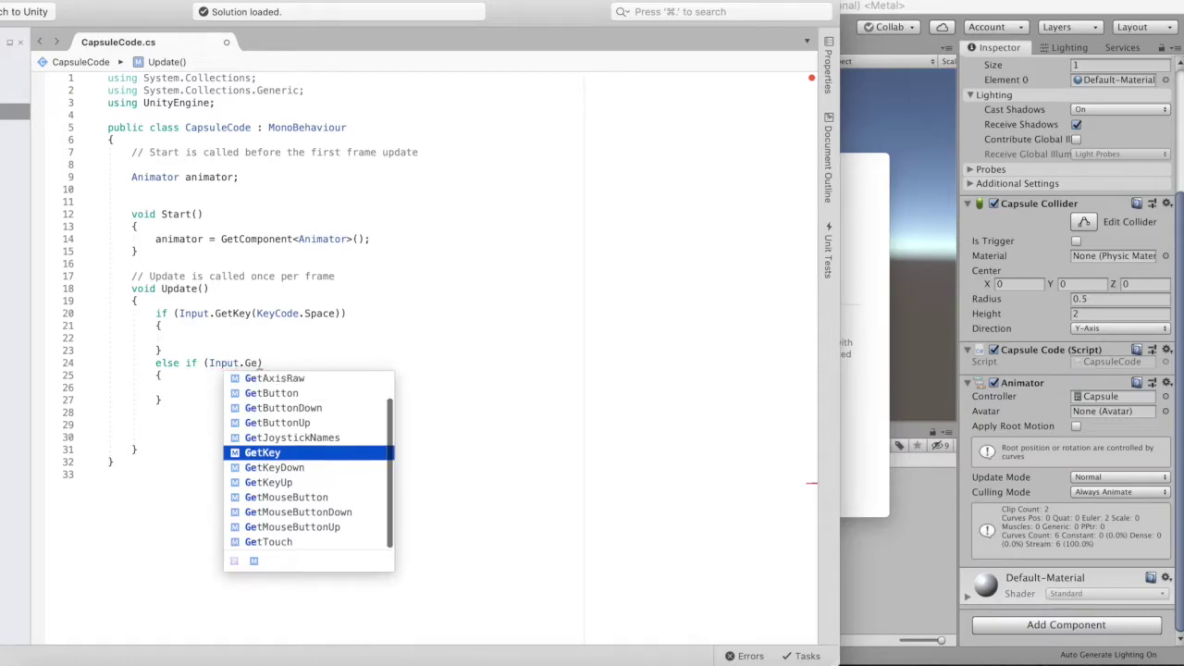
text(tKey)
key(Down)
key(Down)
key(Return)
text((Key)
key(Return)
text(.S)
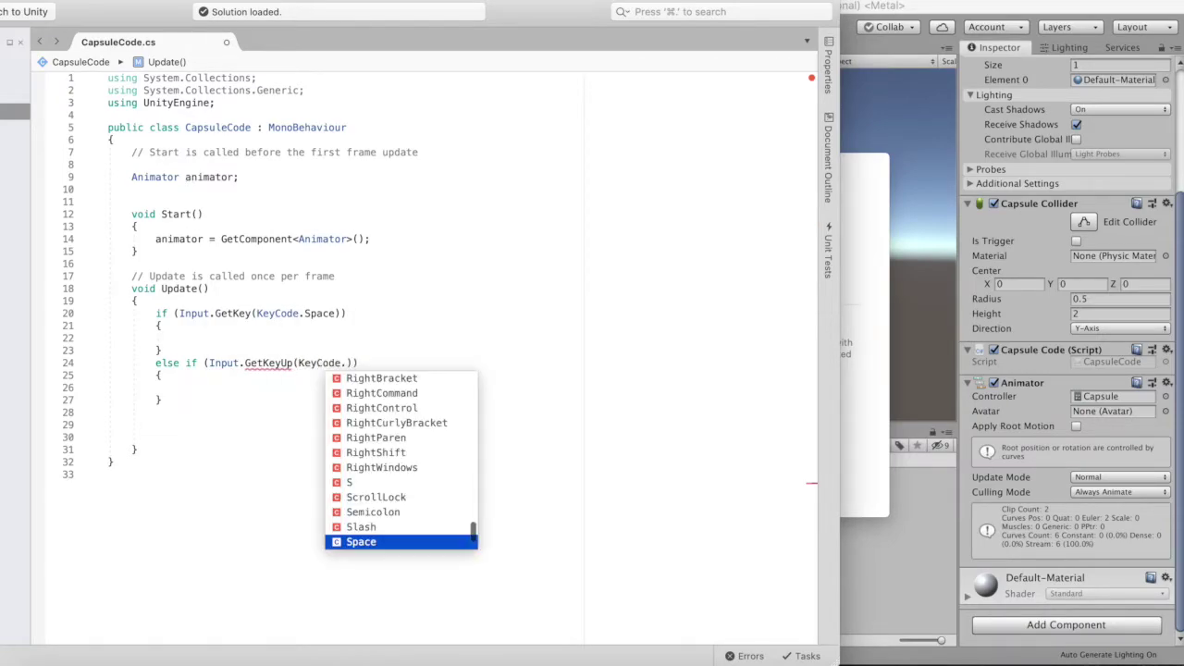
text(p)
key(Return)
key(Down)
click(181, 324)
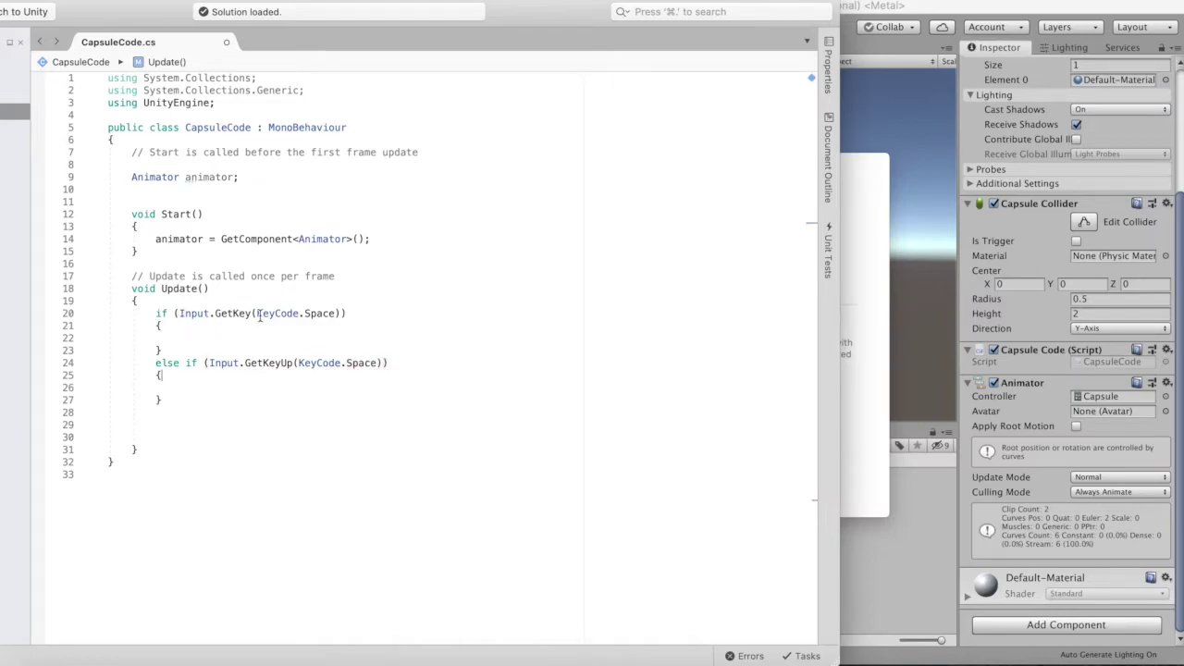
click(232, 387)
Write animator.SetBool("RotateX", true); in the GetKey branch, using the string-name overload
click(222, 338)
text(a)
text(nimator.)
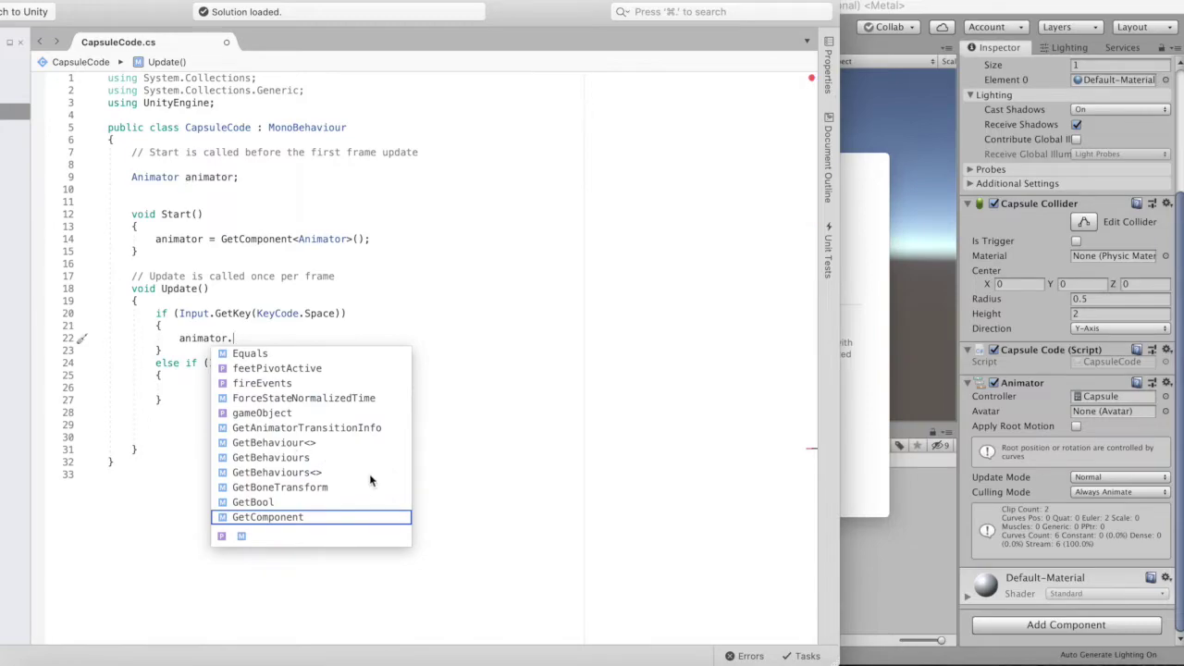
scroll(381, 412, down, 1)
scroll(387, 425, down, 4)
scroll(389, 430, down, 5)
scroll(392, 435, down, 4)
scroll(391, 435, down, 3)
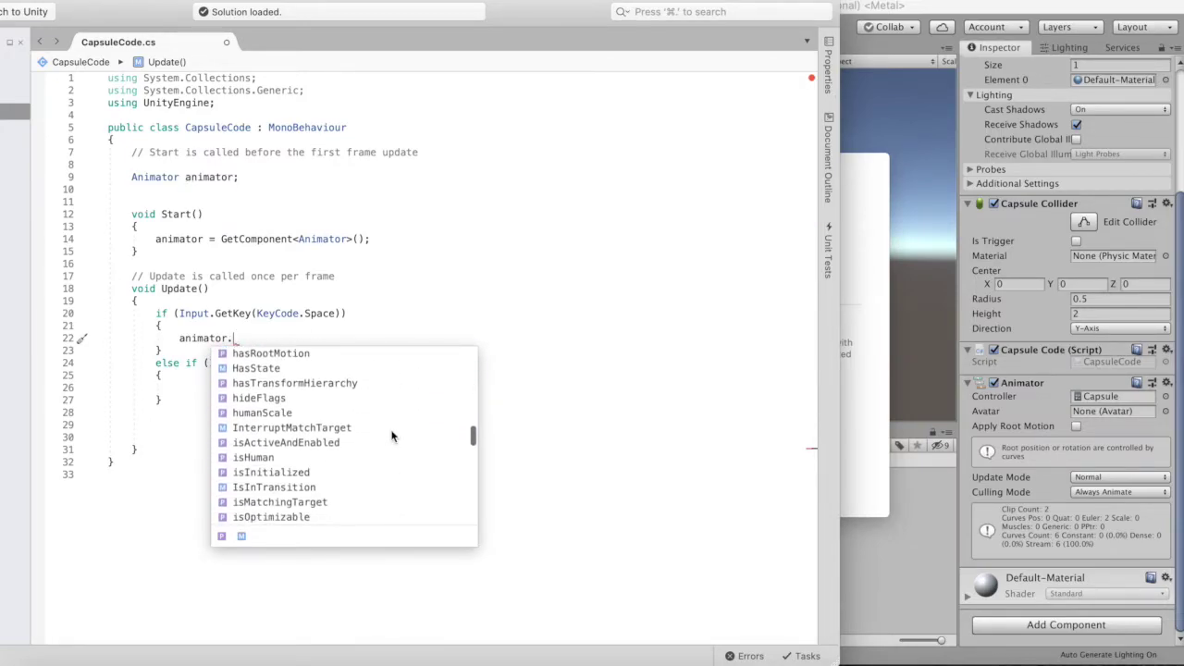
scroll(391, 436, down, 3)
scroll(391, 435, down, 3)
scroll(391, 435, down, 1)
scroll(391, 435, down, 1)
text(set)
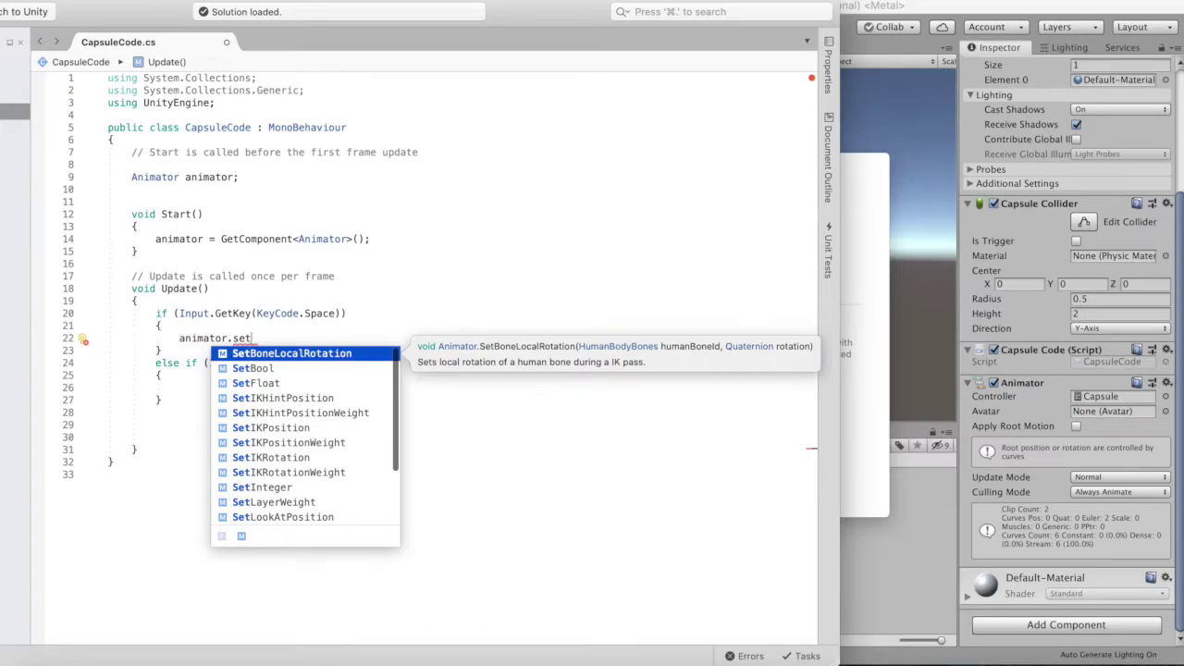
key(Down)
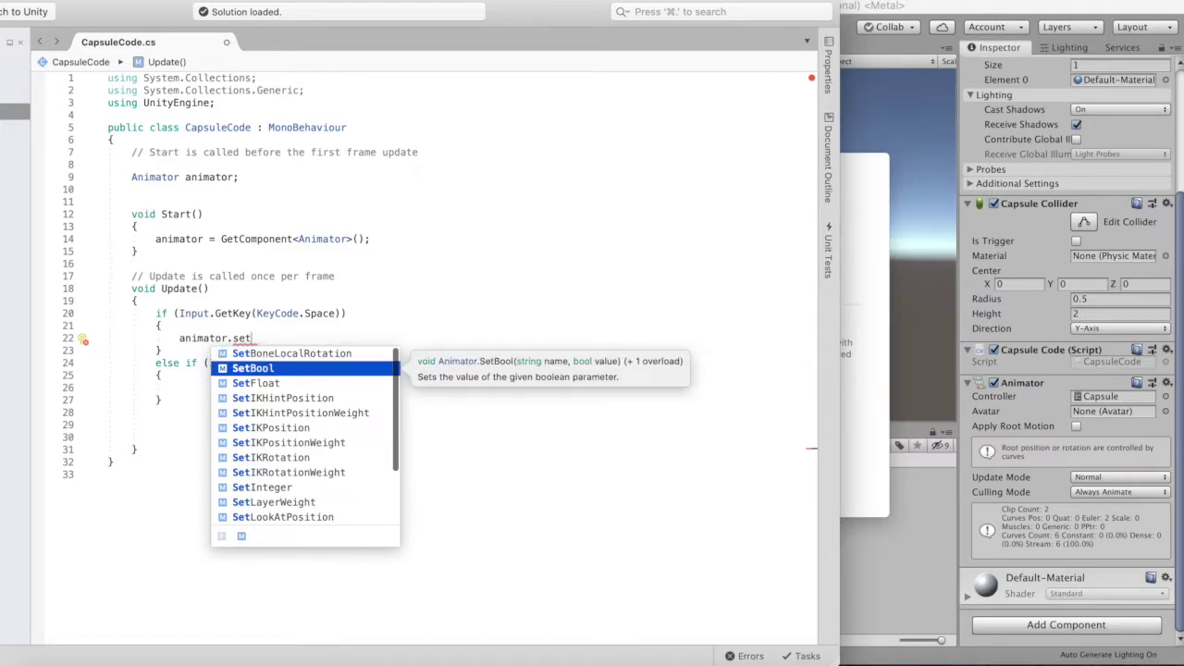
key(Return)
text(()
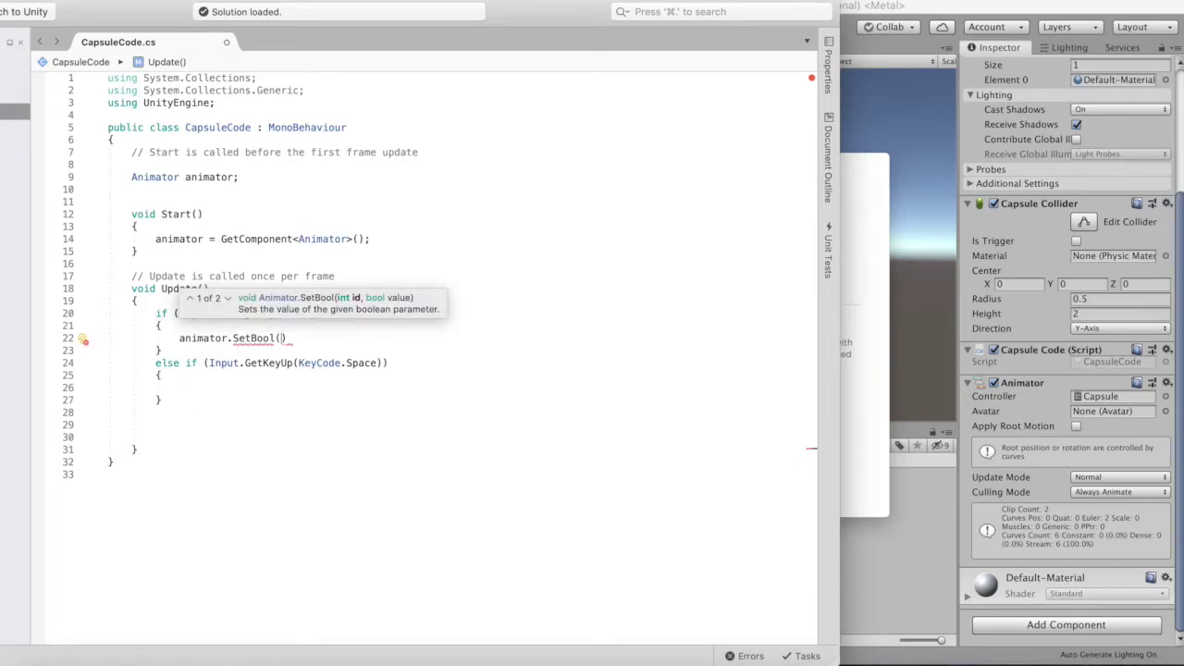
key(Down)
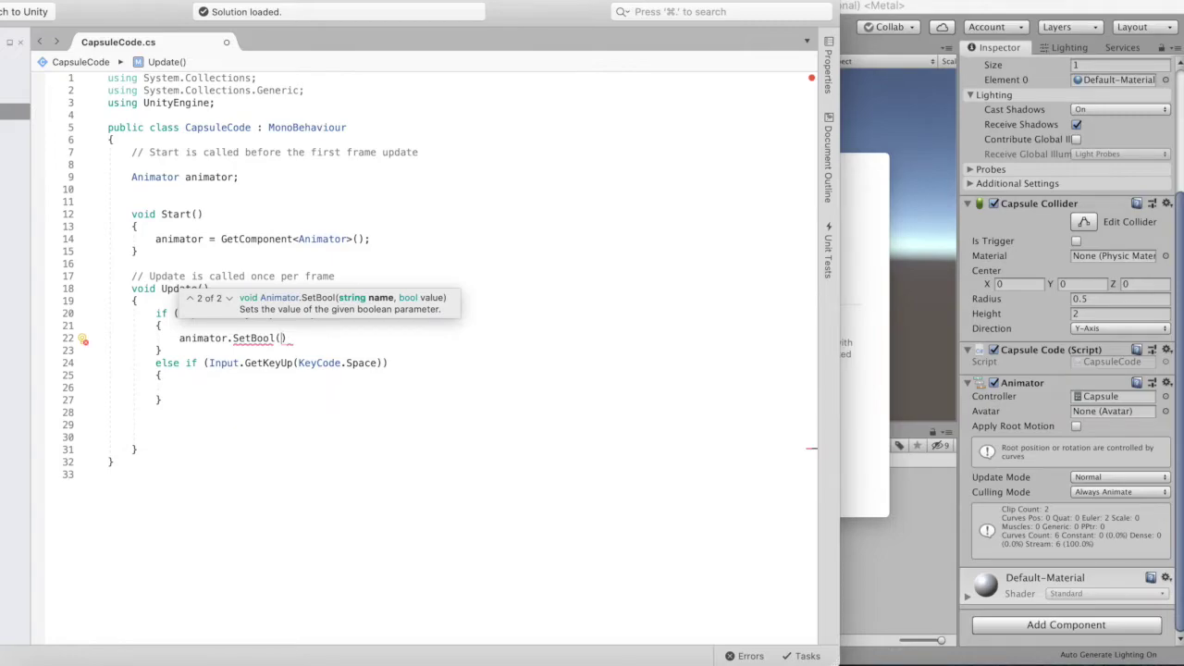
key(Up)
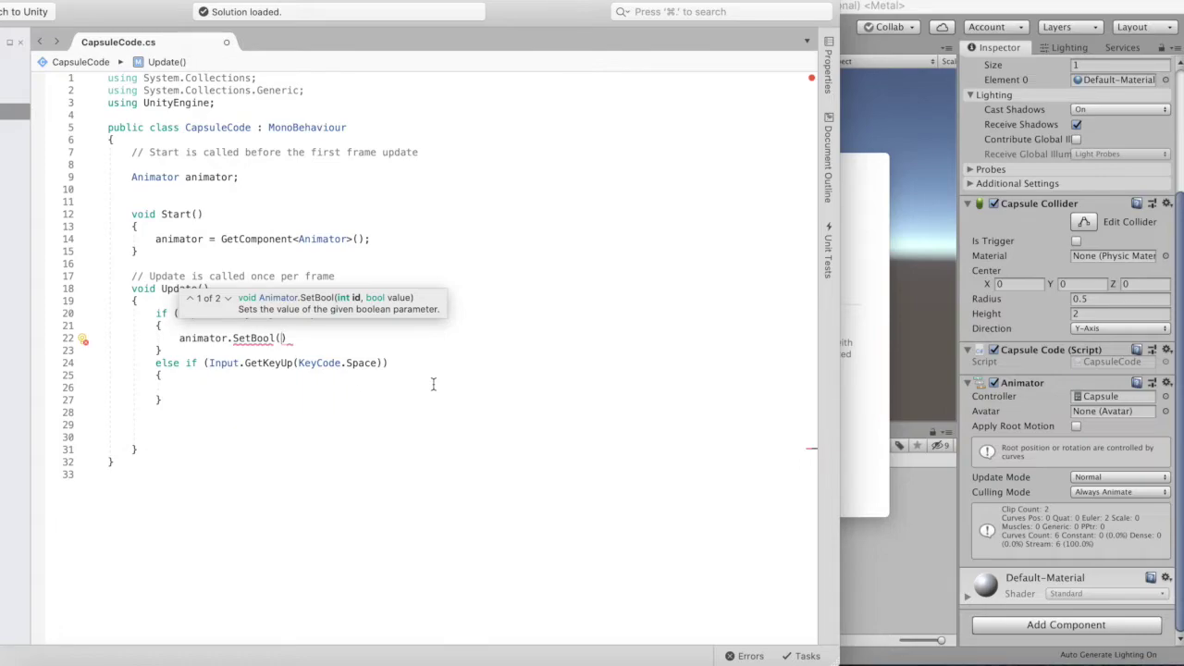
key(Down)
key(Up)
key(Down)
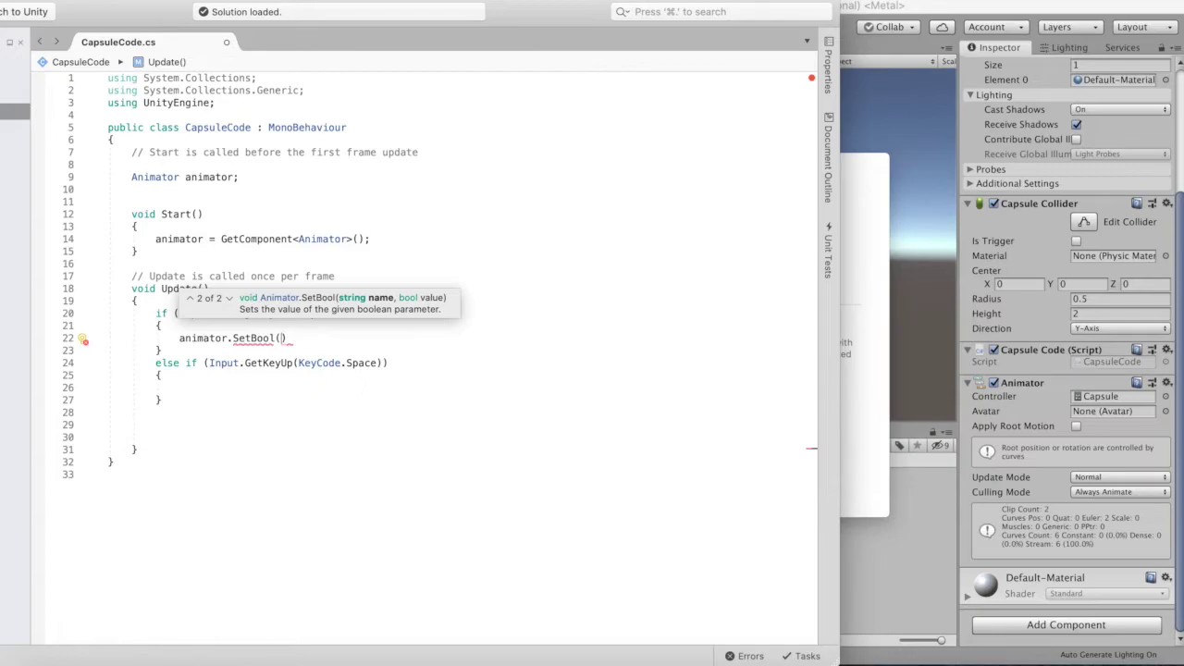
key(Up)
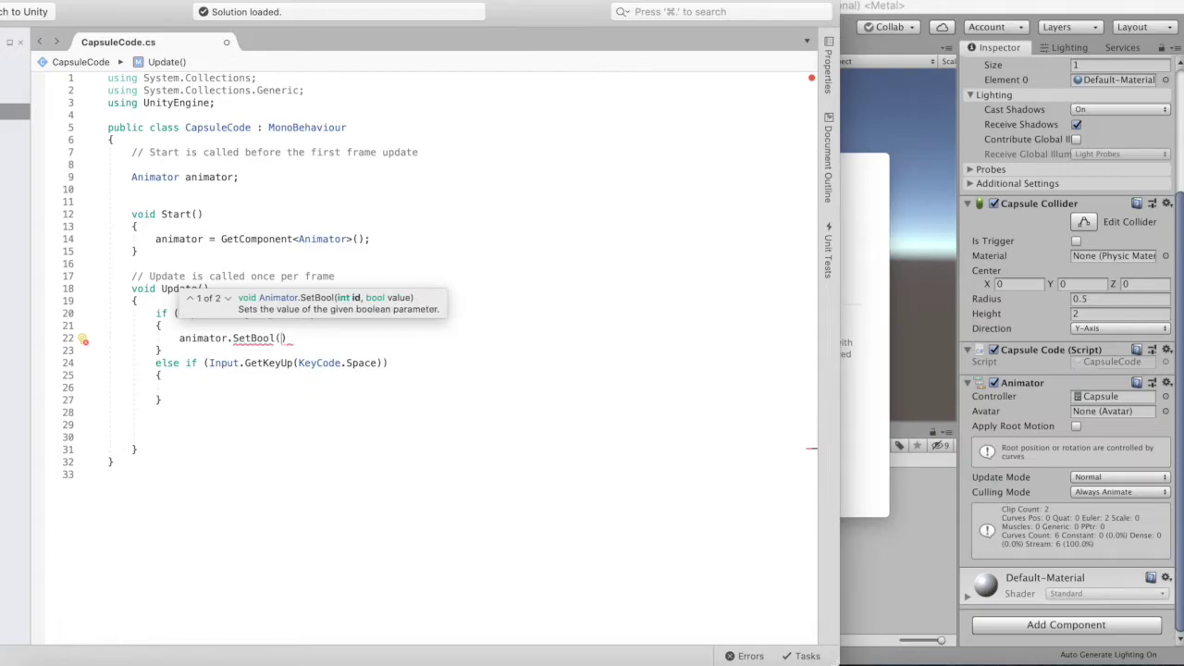
key(Down)
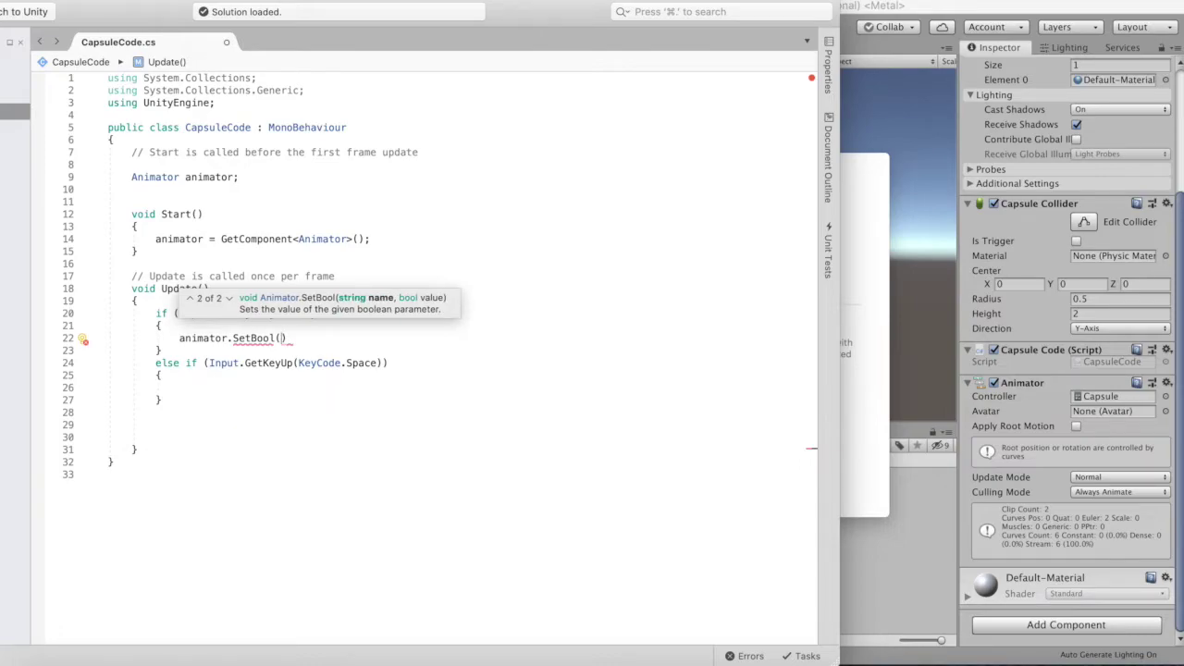
mouse_move(277, 341)
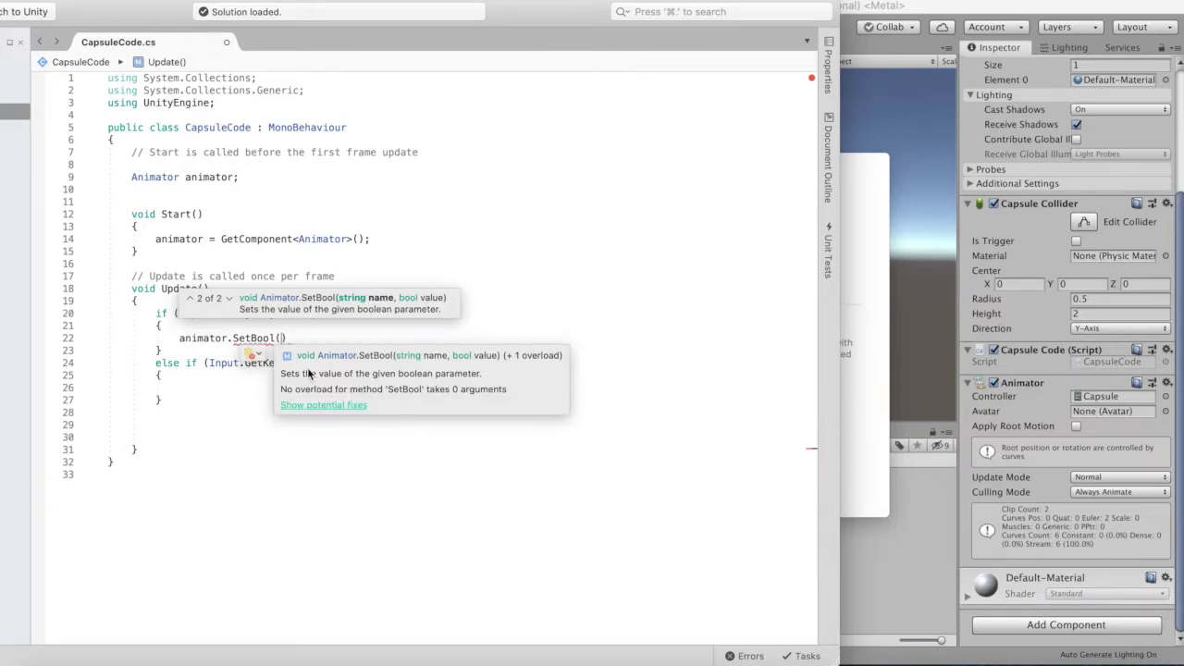
text(")
mouse_move(546, 21)
mouse_down()
mouse_move(840, 219)
mouse_move(738, 28)
mouse_up()
text(R)
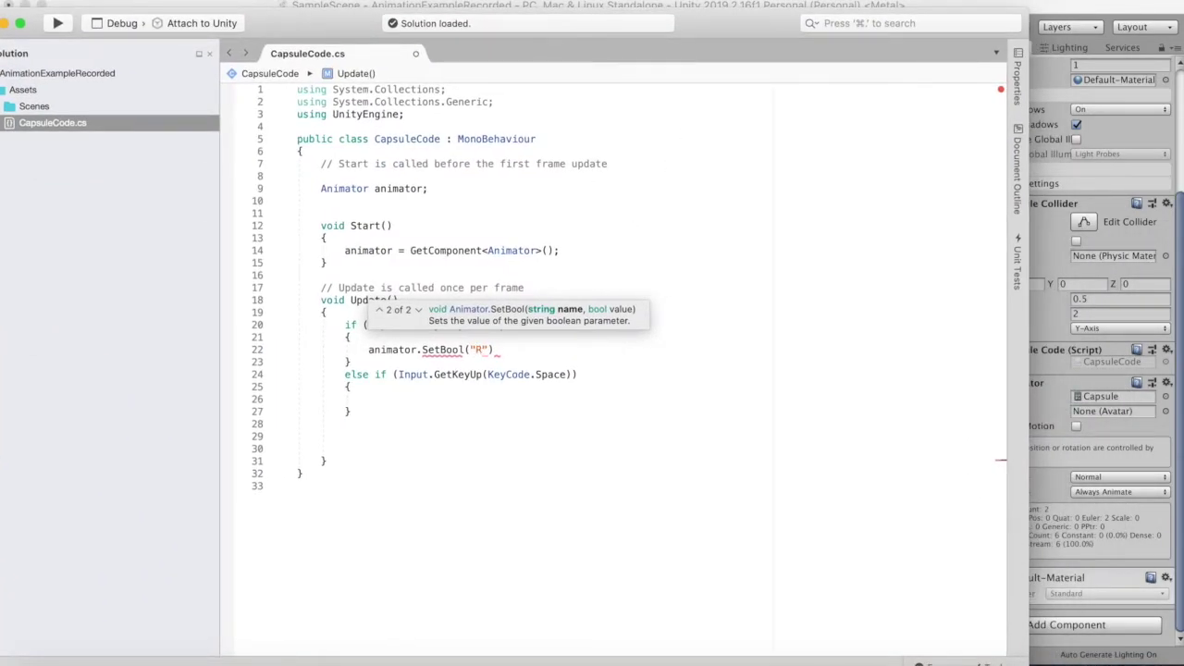
text(otateX", )
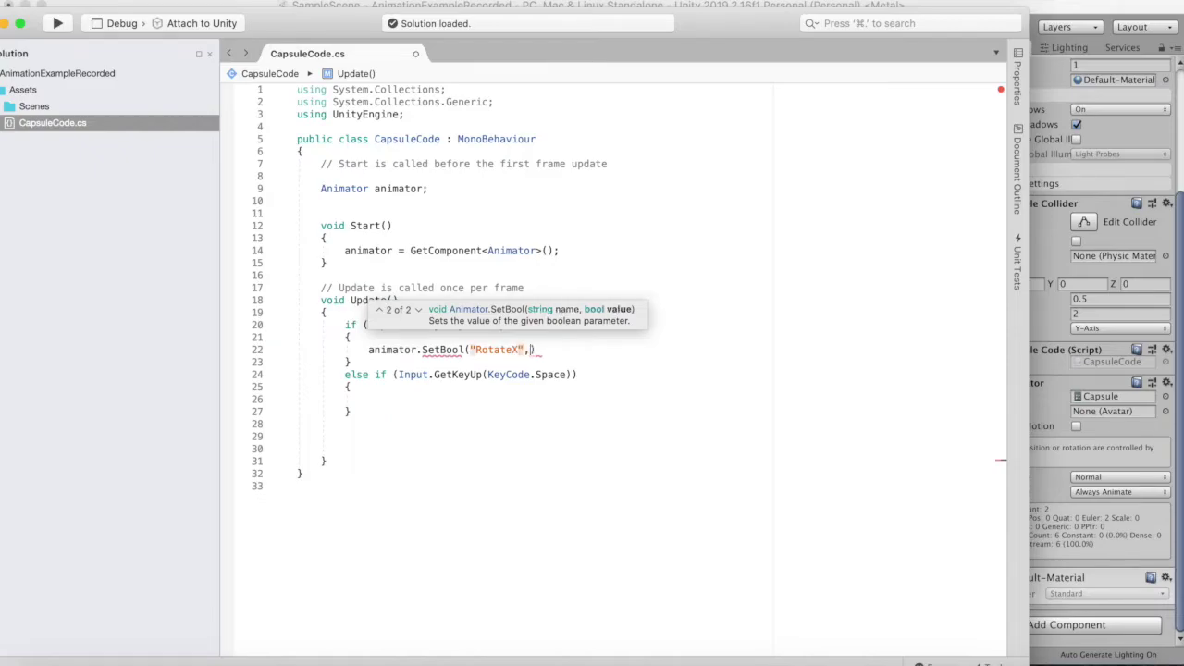
text(true);)
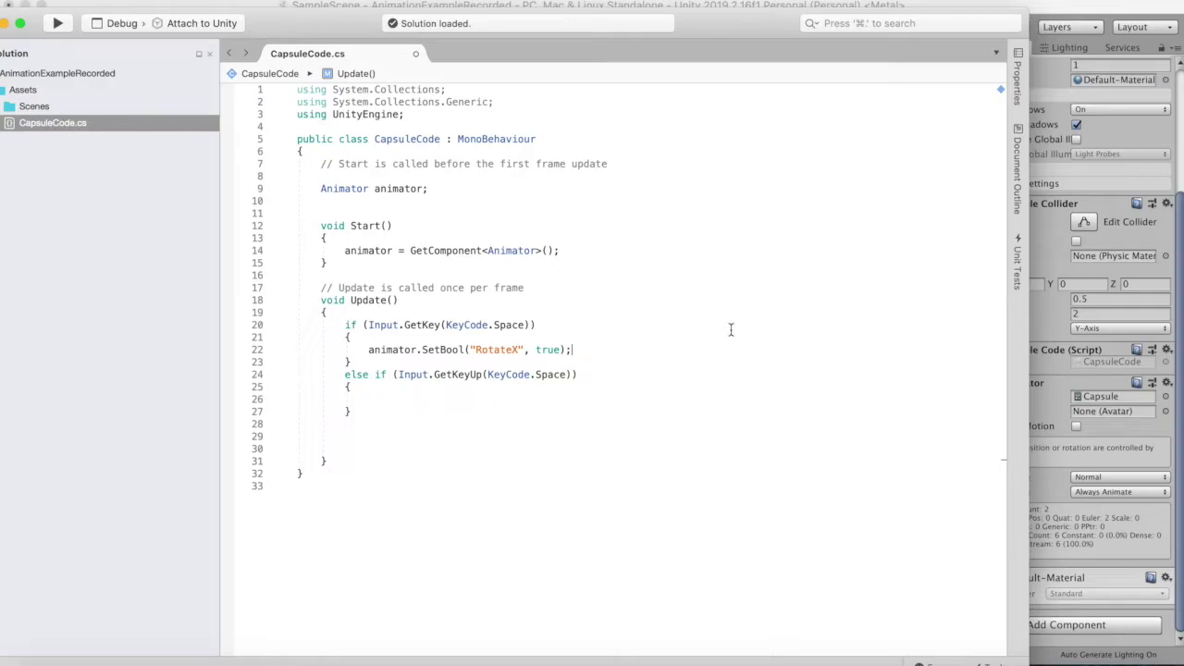
Copy that line into the GetKeyUp branch with the value changed to false
key(shift+Home)
key(super+c)
click(568, 399)
key(super+v)
double_click(548, 398)
text(false)
key(Escape)
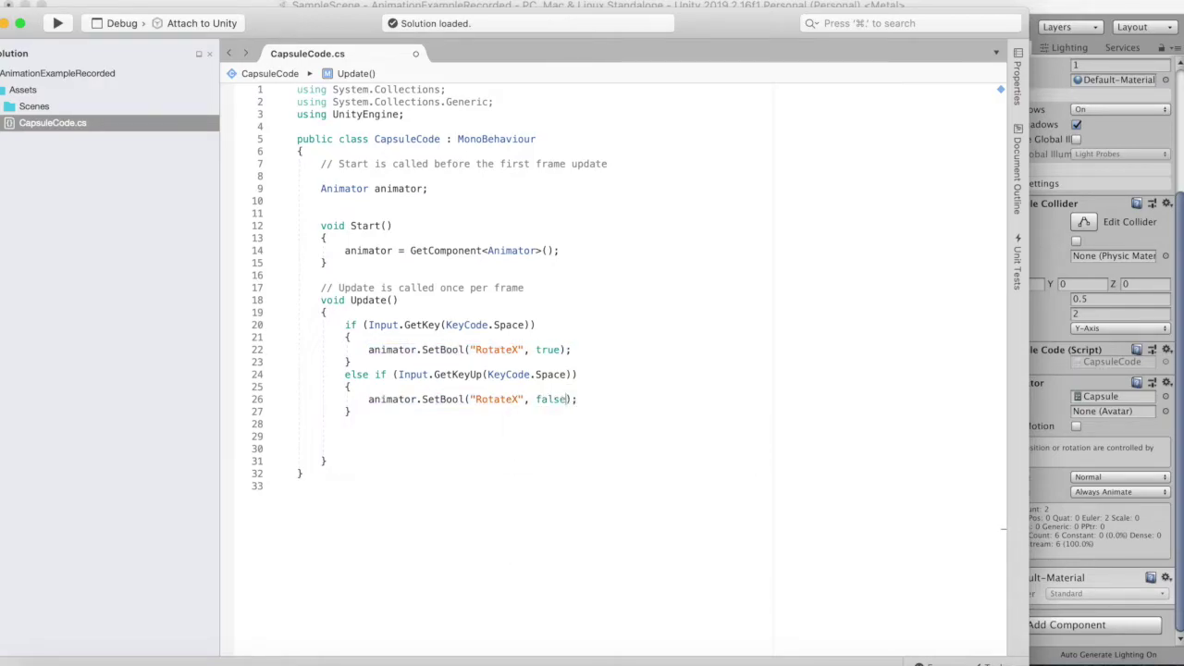
Add a second pasted line in the release branch, renamed to SetBool("RotateZ", true)
key(Up)
key(Up)
key(Up)
click(351, 387)
key(Return)
key(super+v)
click(511, 412)
key(Delete)
text(Z)
double_click(550, 412)
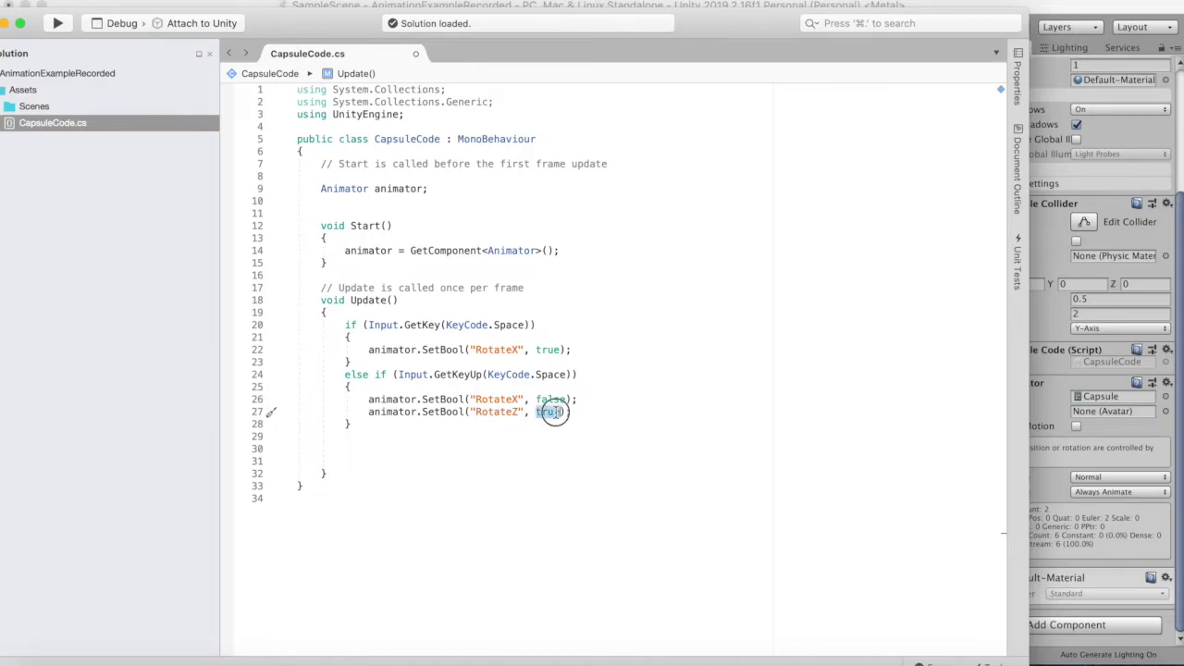
Add animator.SetBool("RotateZ", false); under the RotateX true line and save the script
click(572, 349)
key(Return)
text(animator.SetB)
key(Return)
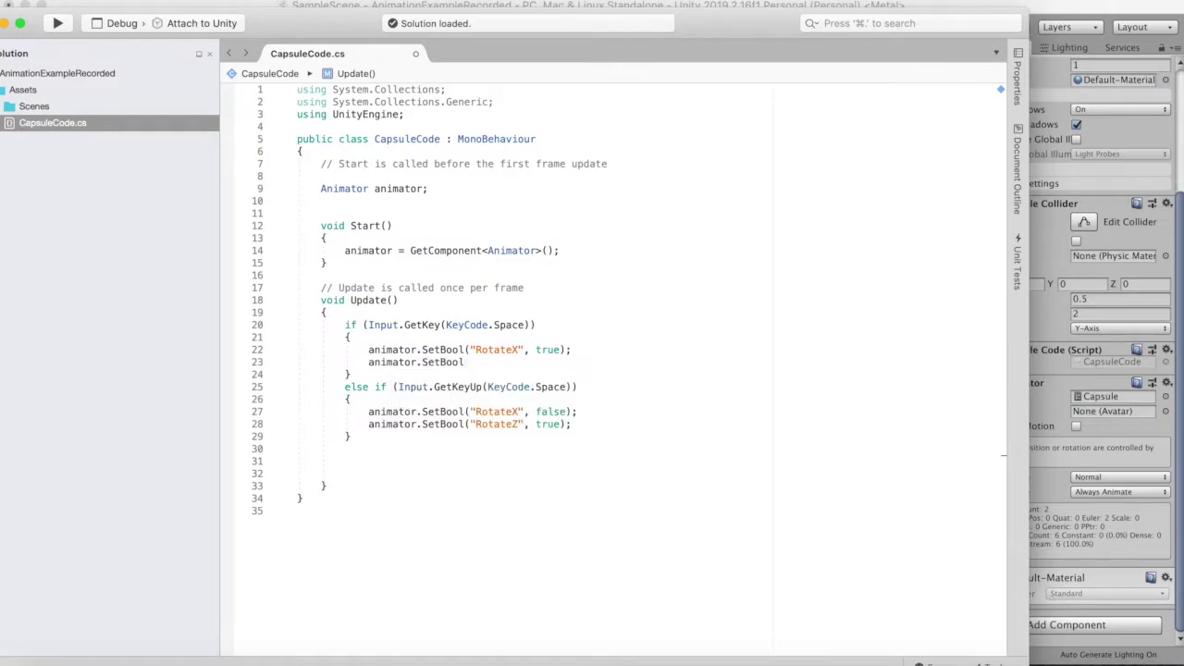
text((")
text(Rot)
text(ateZ)
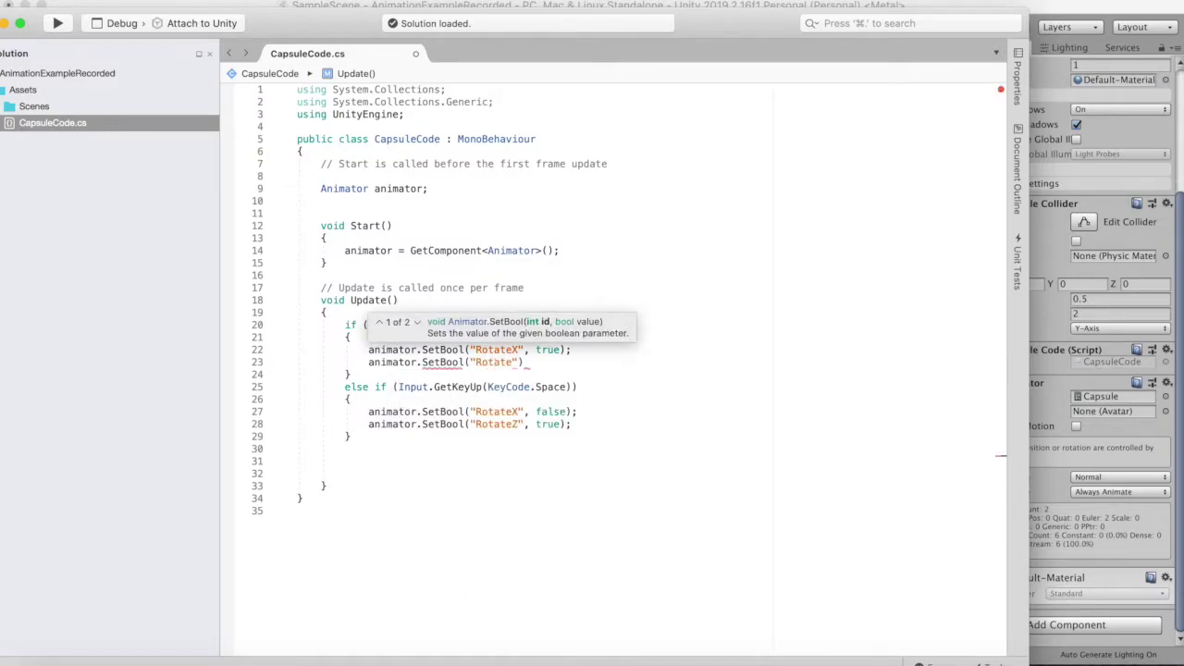
text(", fals)
key(Return)
text(;)
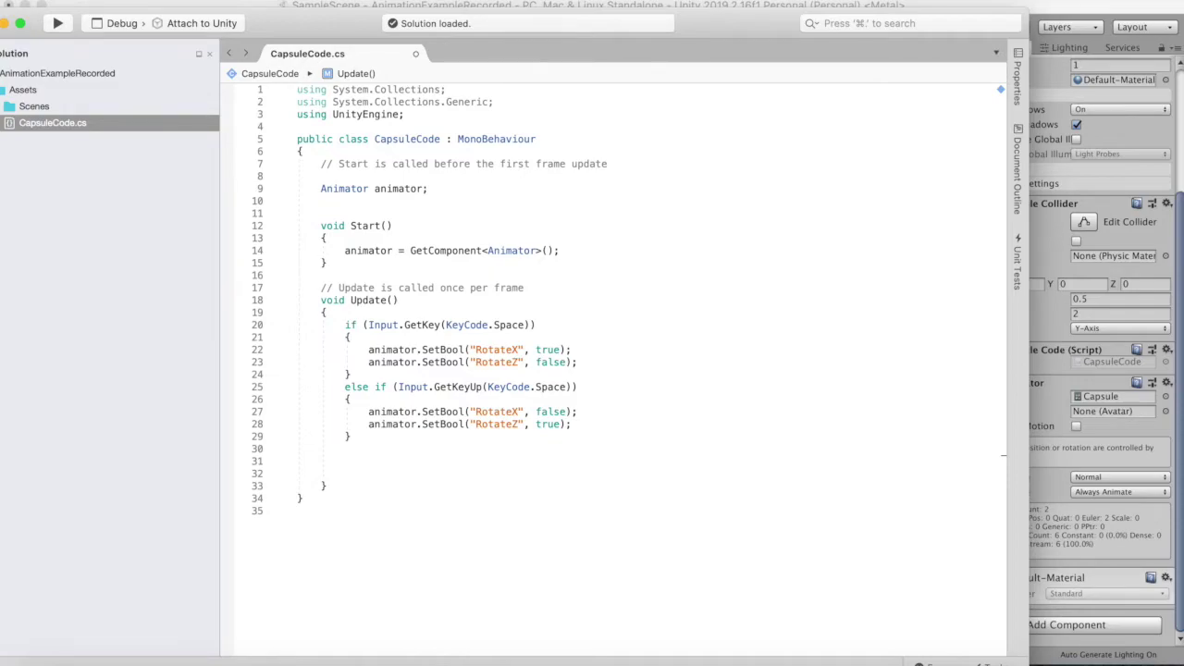
key(super+s)
Run the scene with a widened Game view to test the Space-key tilt, then stop playing
click(1047, 64)
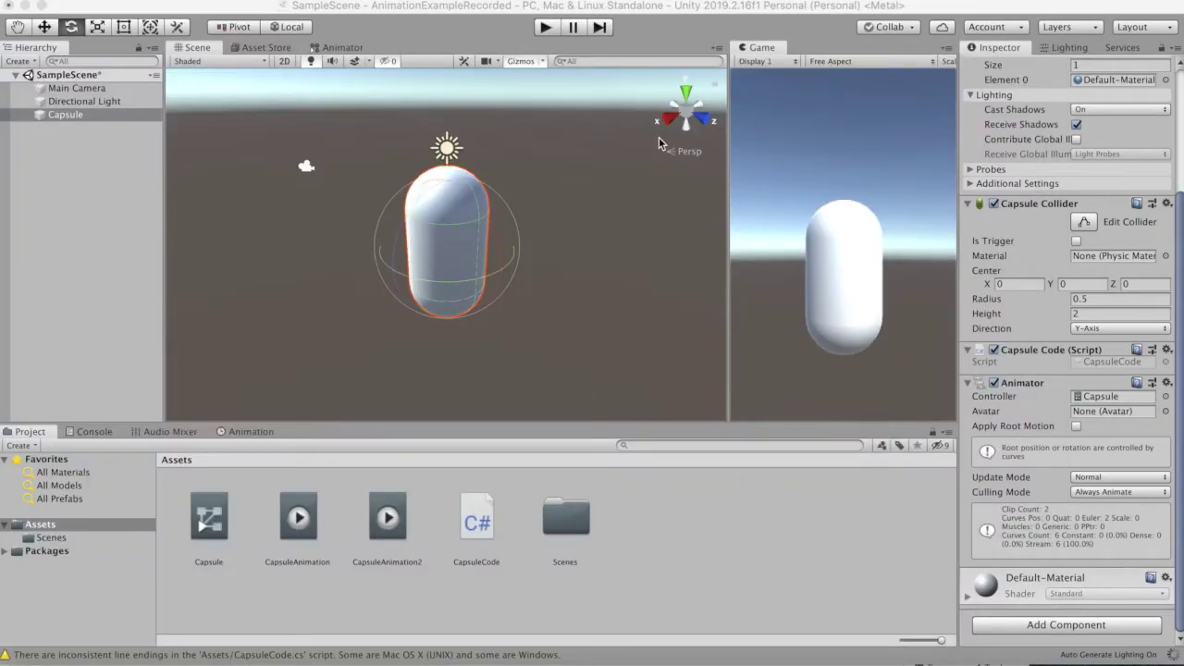
click(544, 29)
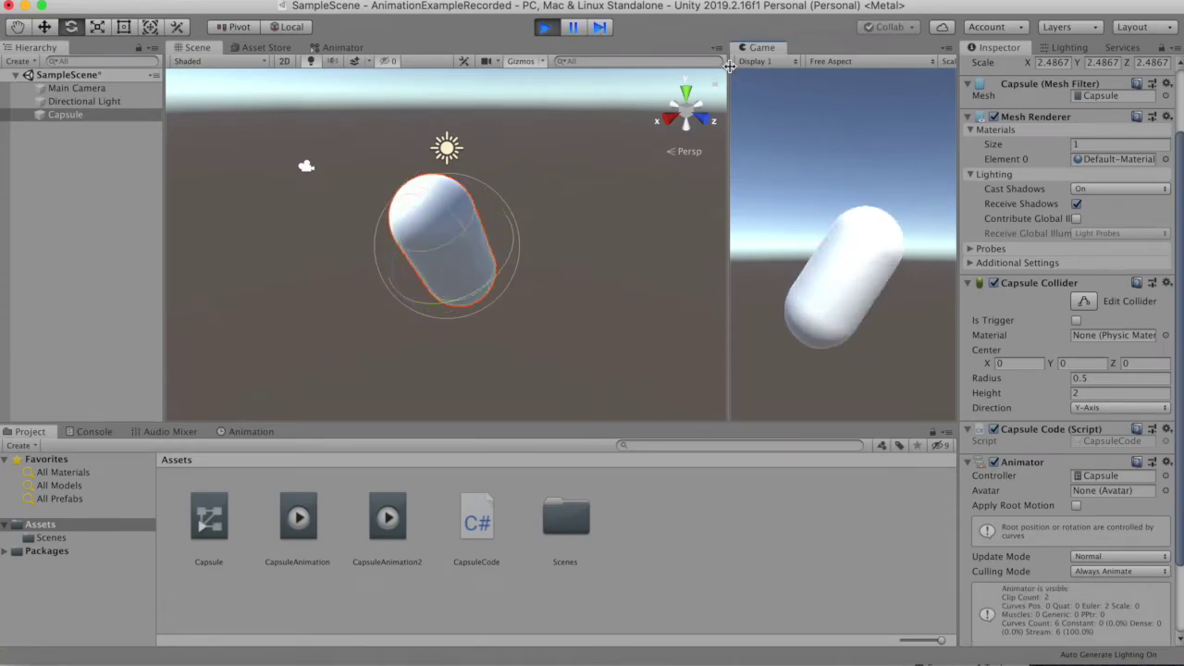
drag(729, 66, 431, 69)
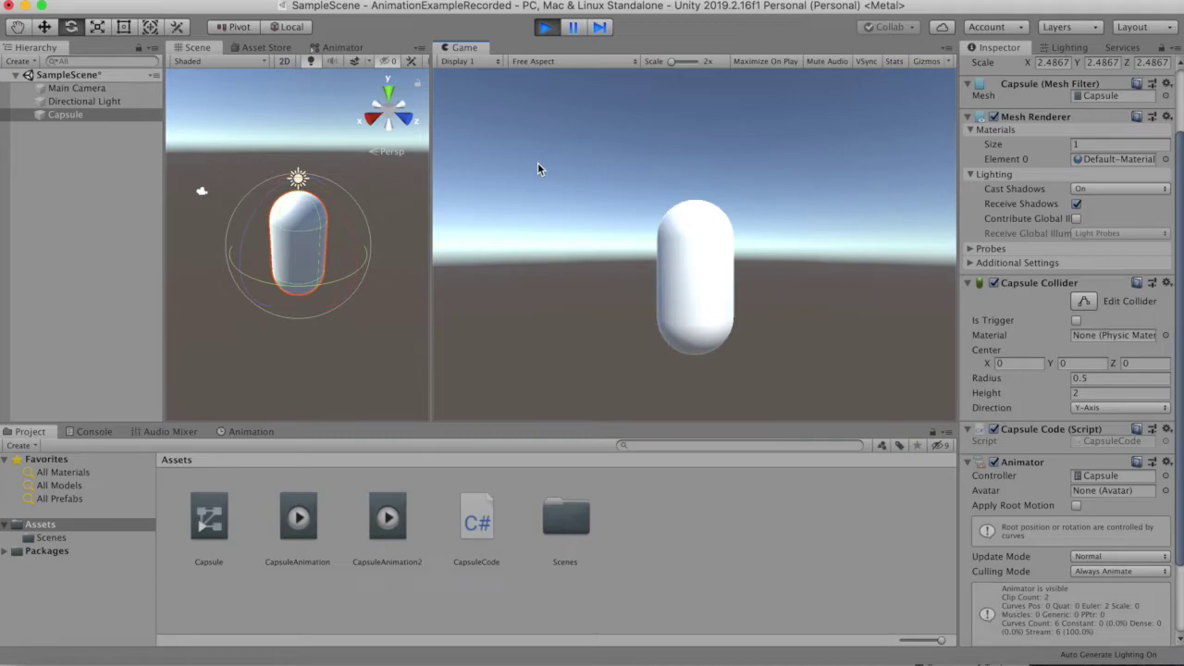
click(545, 27)
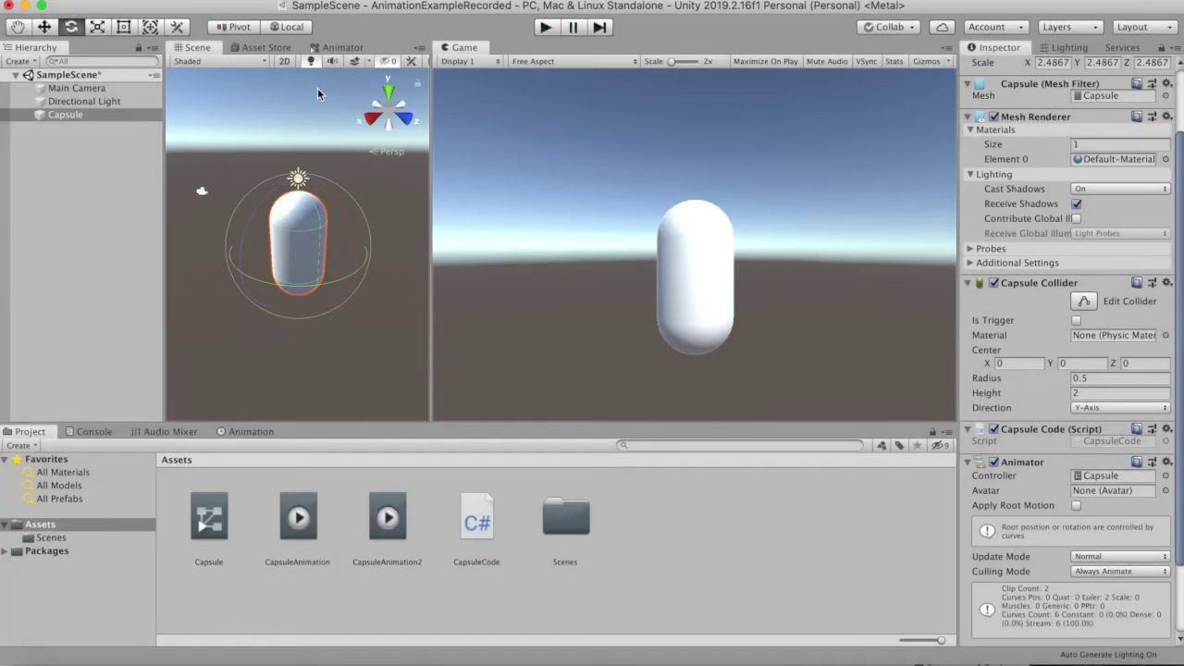
In the Animator graph, create a transition from CapsuleAnimation back to itself
click(343, 47)
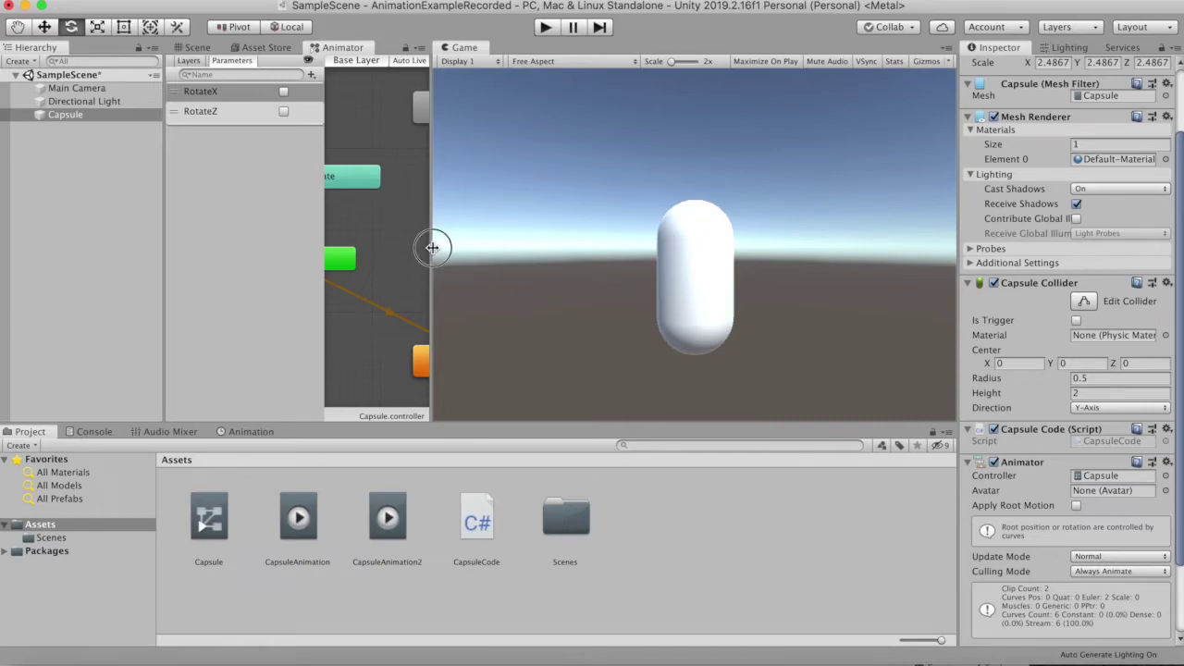
drag(431, 244, 872, 256)
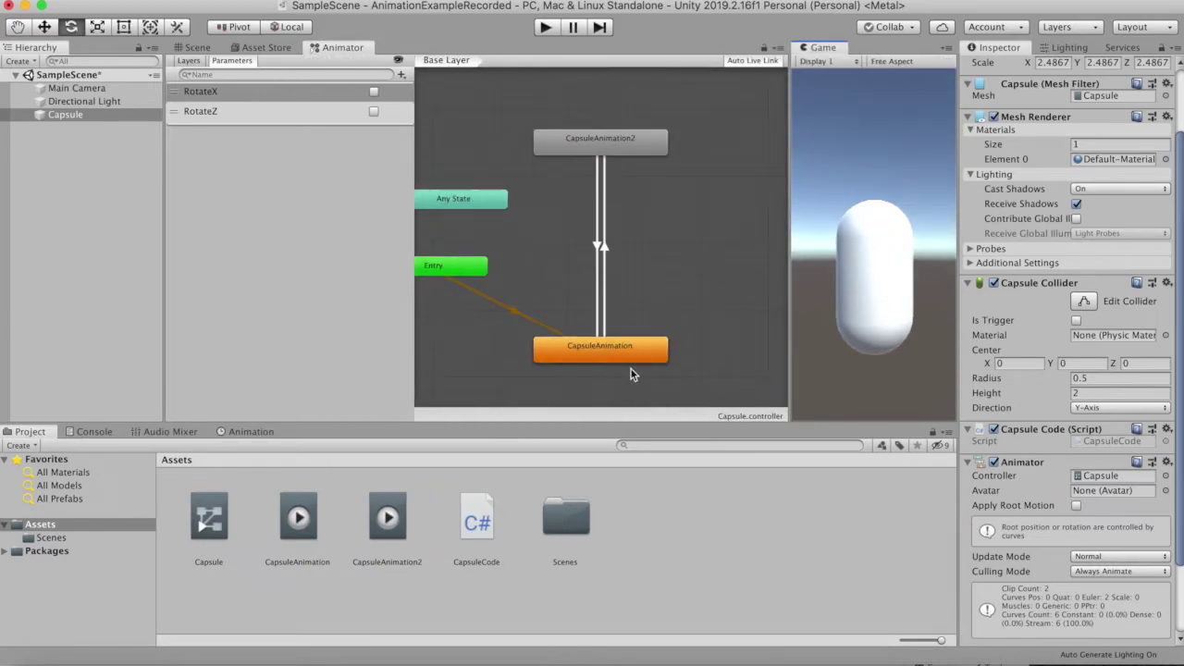
scroll(632, 373, up, 3)
click(643, 348)
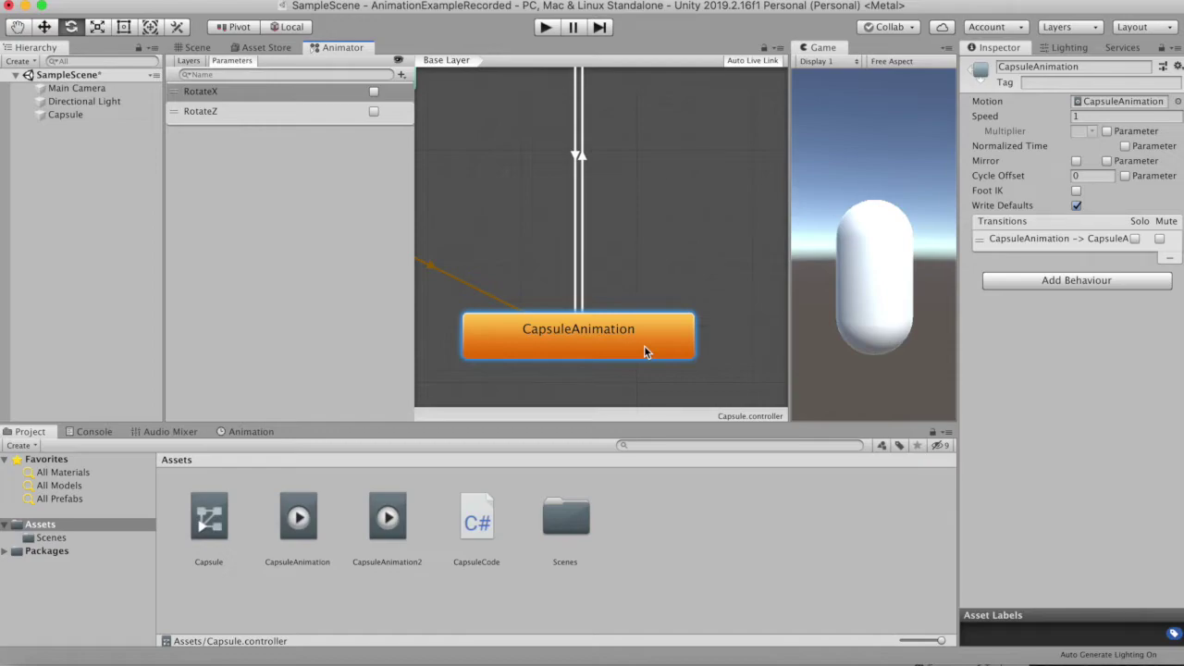
right_click(645, 351)
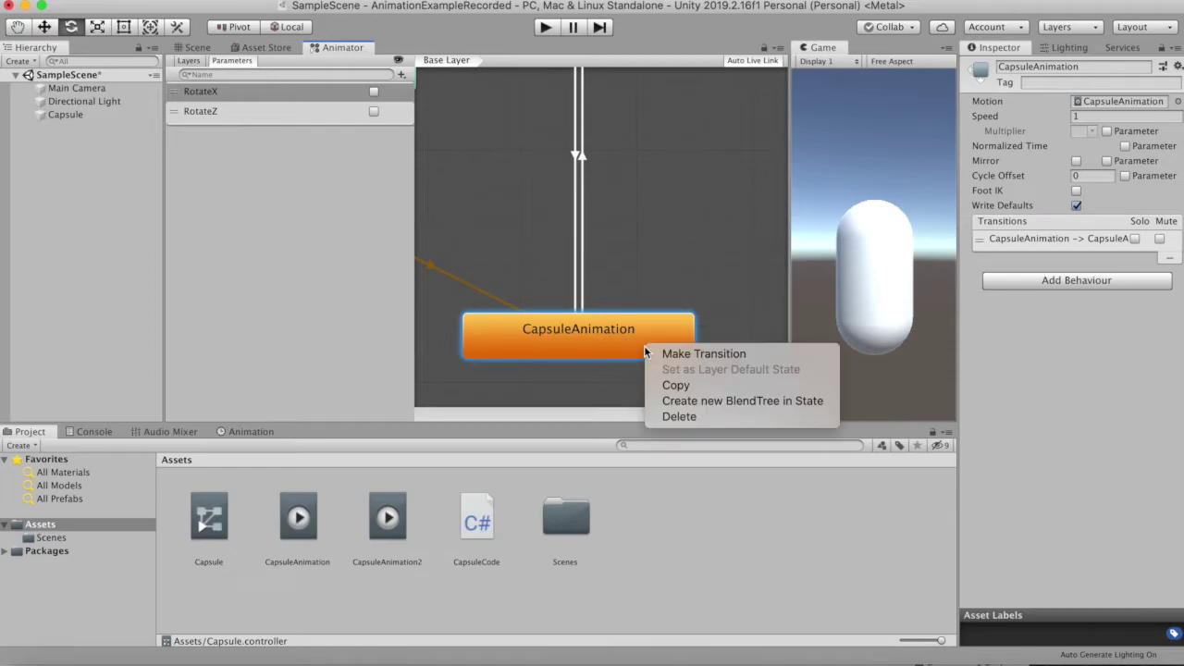
click(685, 353)
click(644, 354)
Give the self-transition a RotateZ true condition, then enter Play mode
scroll(653, 377, down, 2)
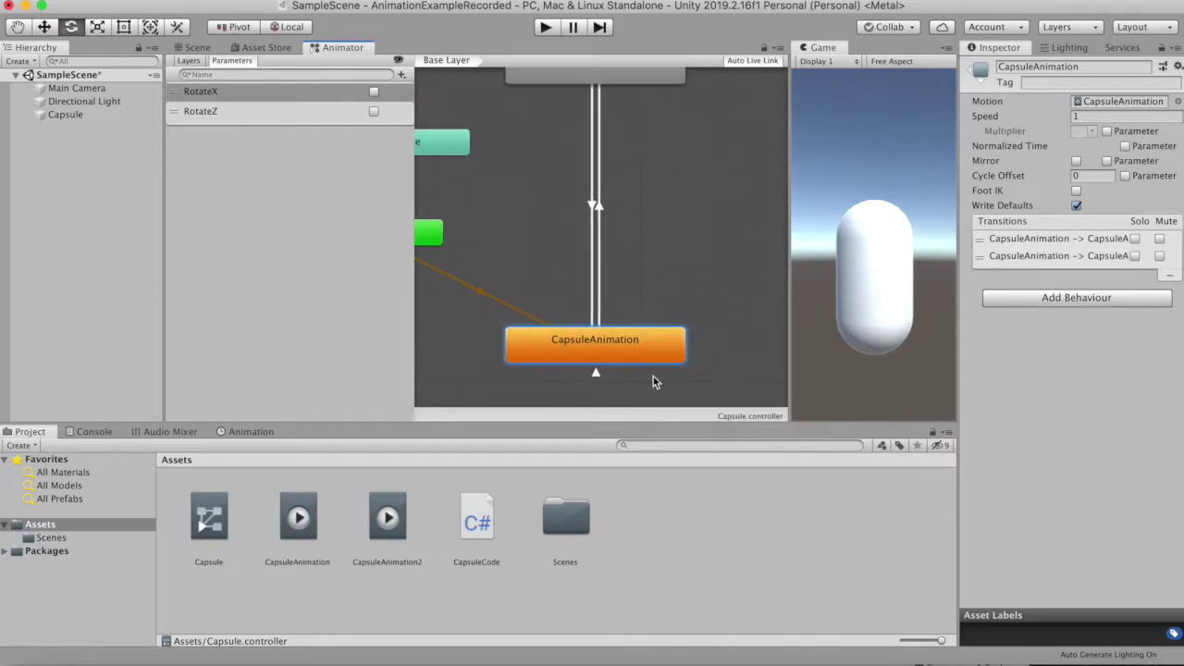
click(594, 376)
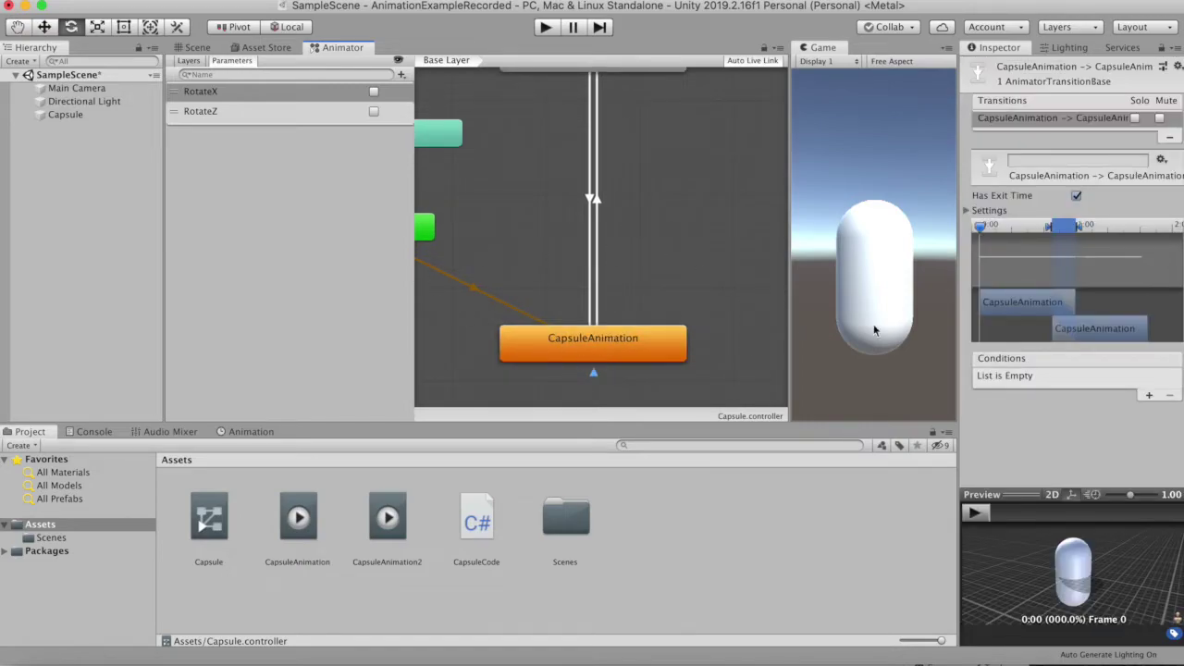
click(1149, 395)
click(1054, 377)
click(1043, 448)
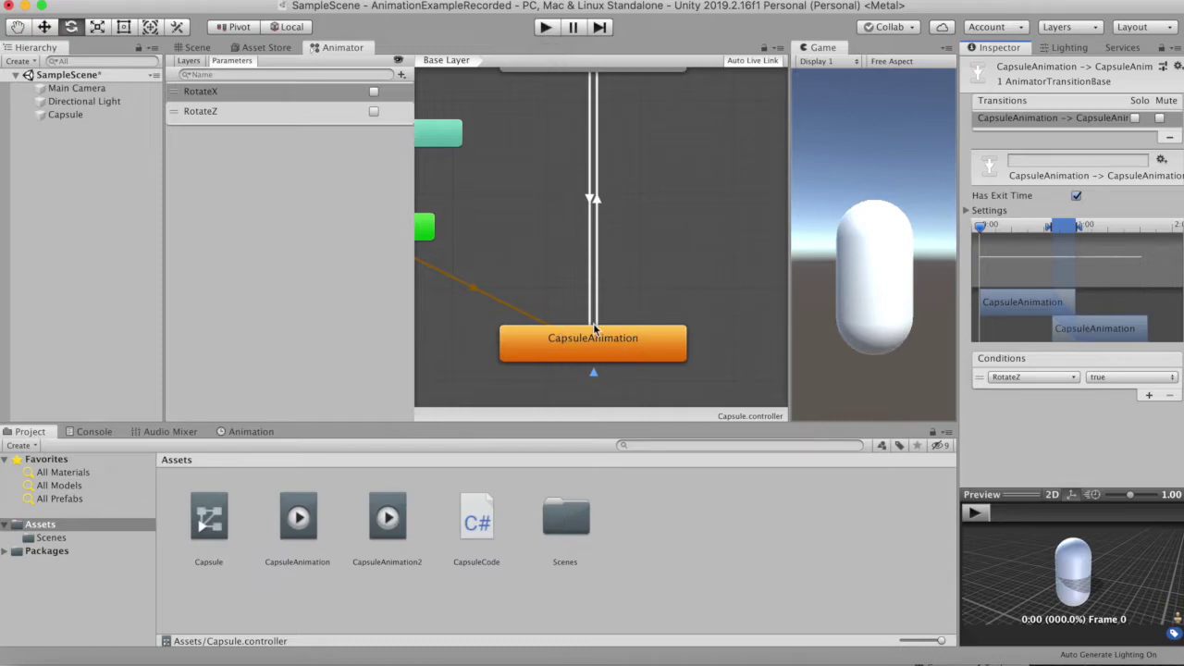
click(546, 28)
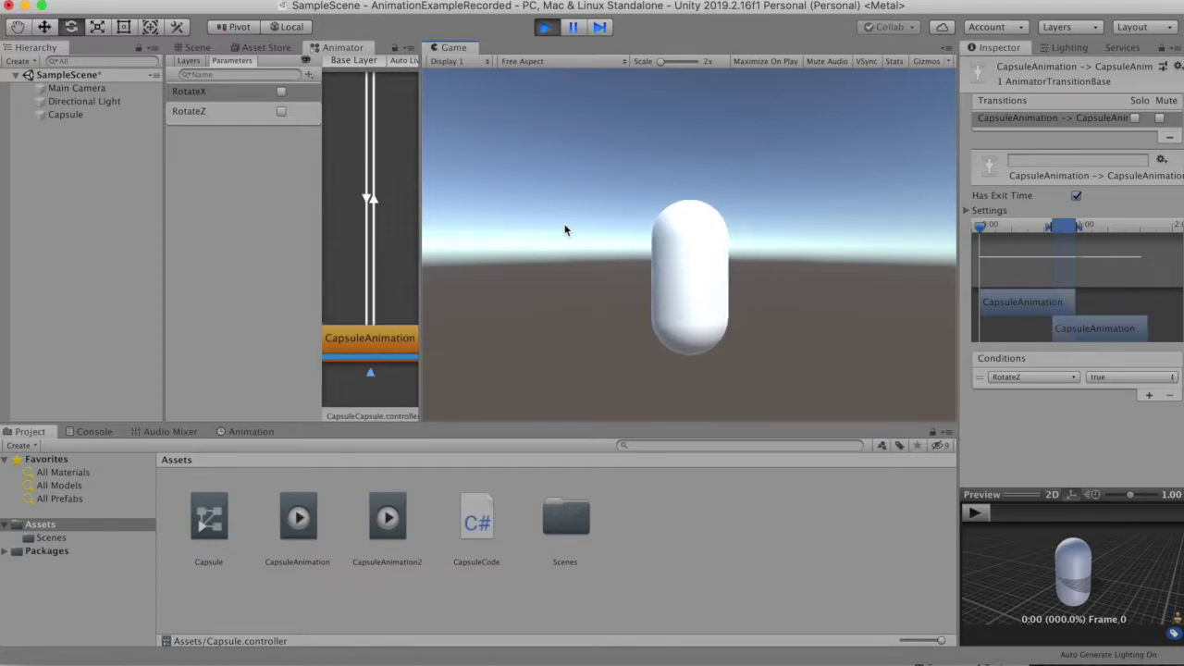
While playing, toggle RotateZ on twice, nudging the transition's exit point slightly later, then stop
click(282, 112)
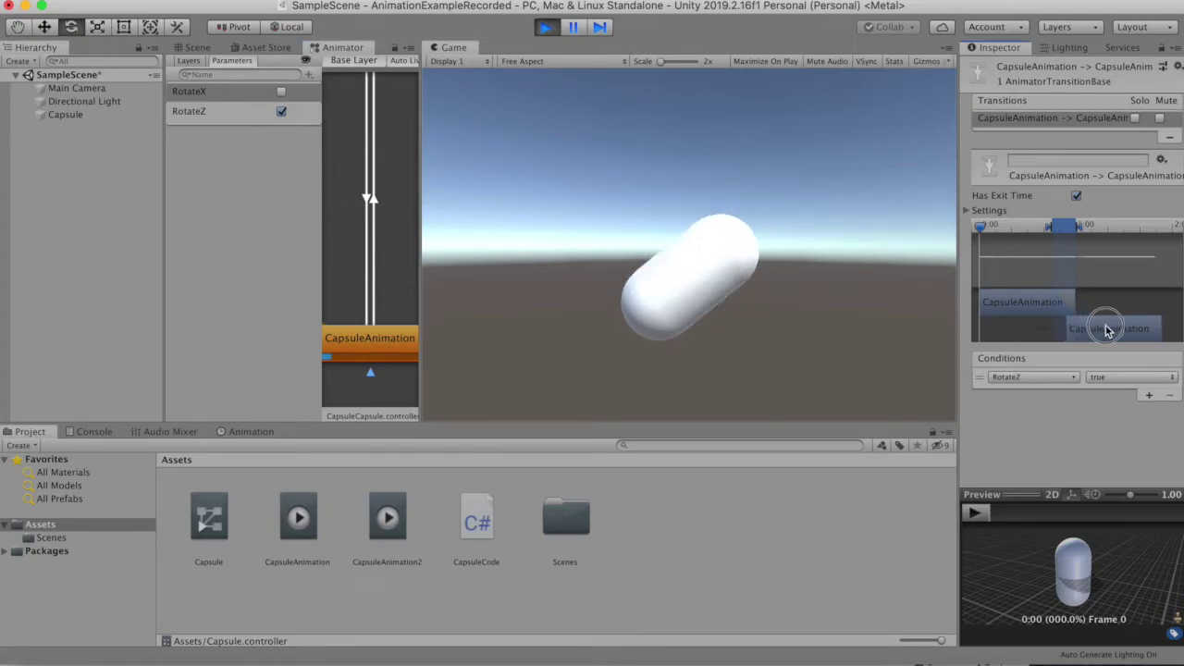
click(1062, 230)
drag(1062, 229, 1069, 230)
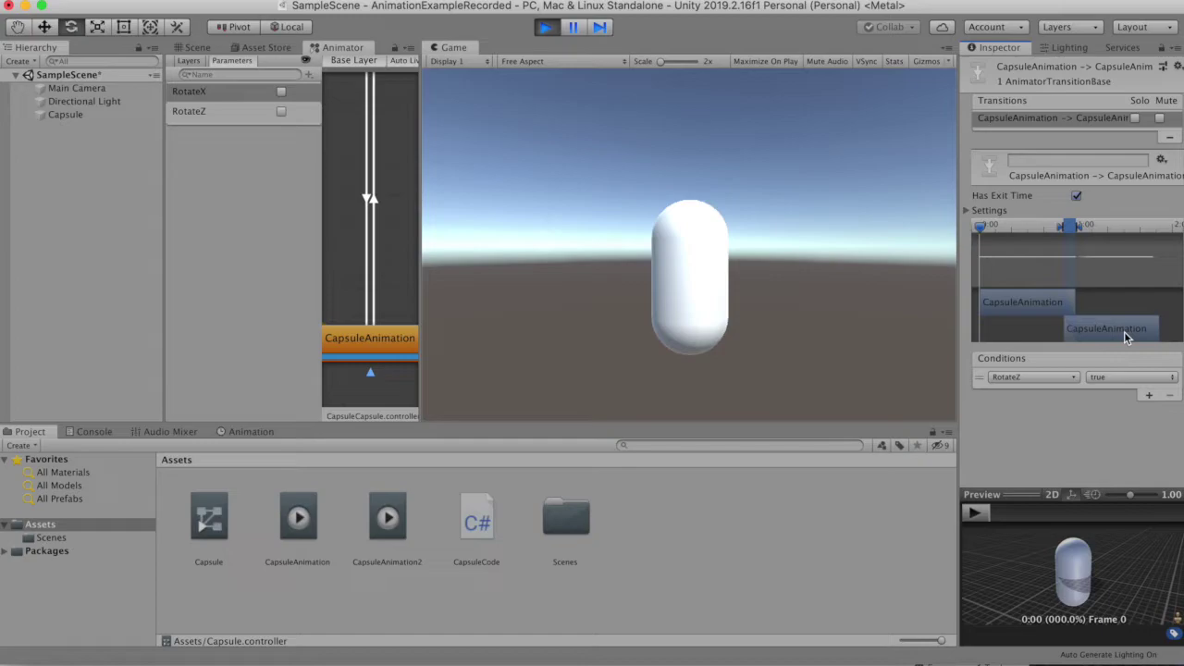
click(281, 111)
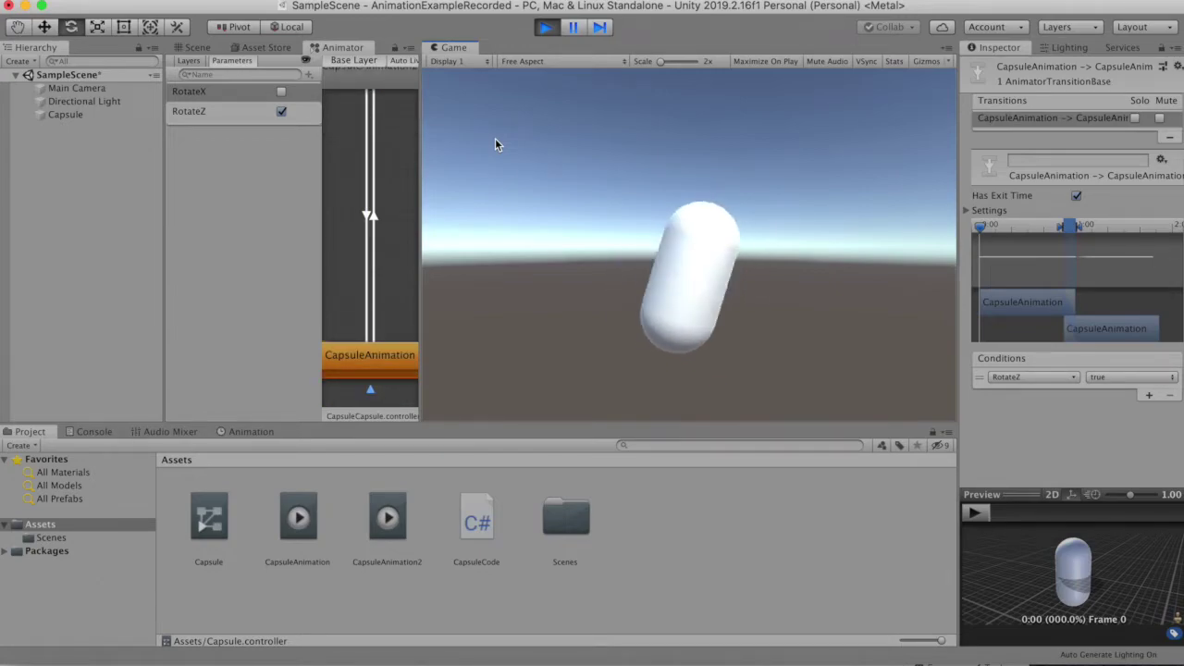
click(546, 27)
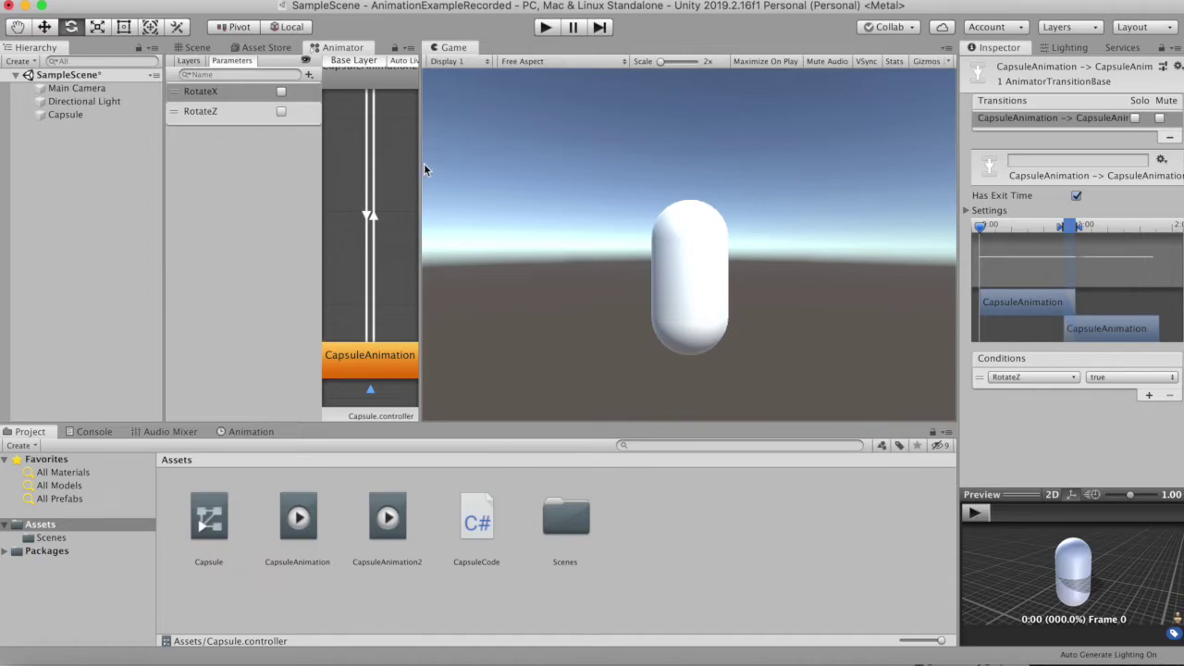
drag(421, 163, 620, 170)
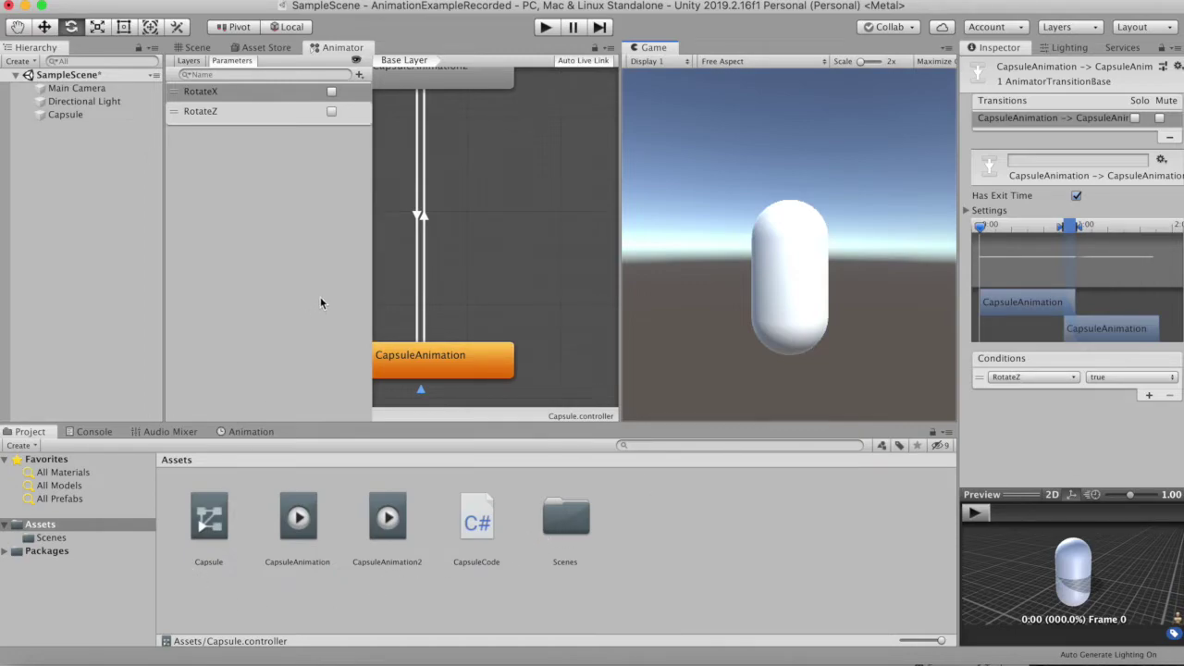
Narrow the Parameters pane and zoom out to see every state, then open the Asset Store
drag(371, 273, 350, 267)
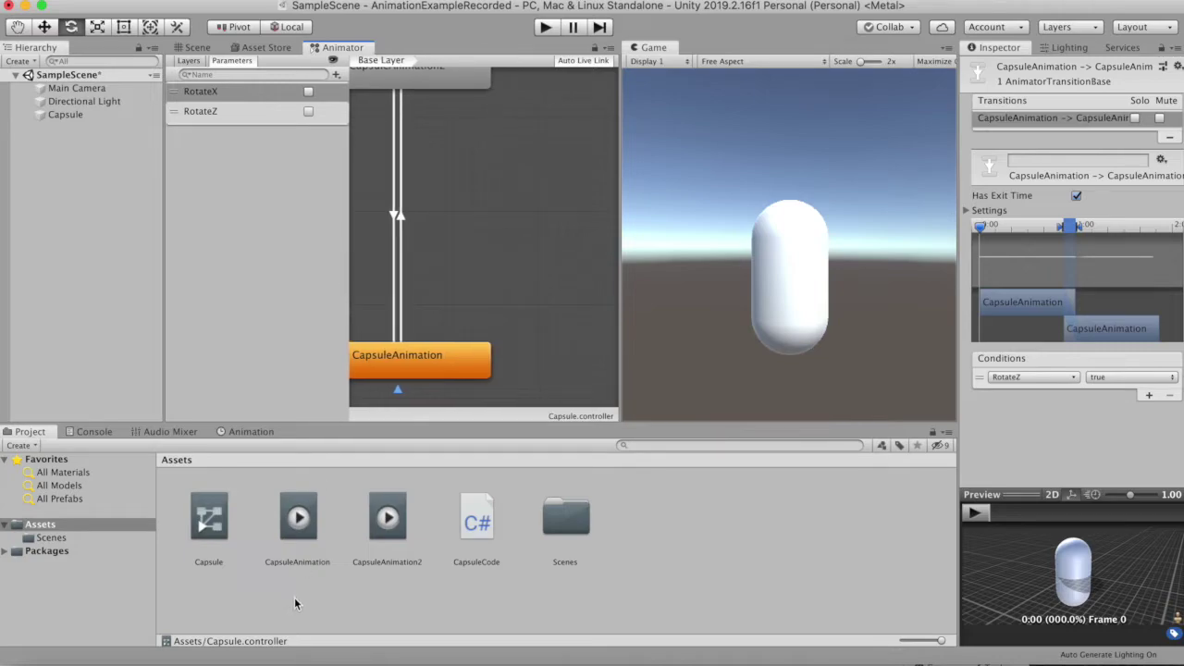
scroll(443, 266, down, 2)
scroll(443, 266, down, 3)
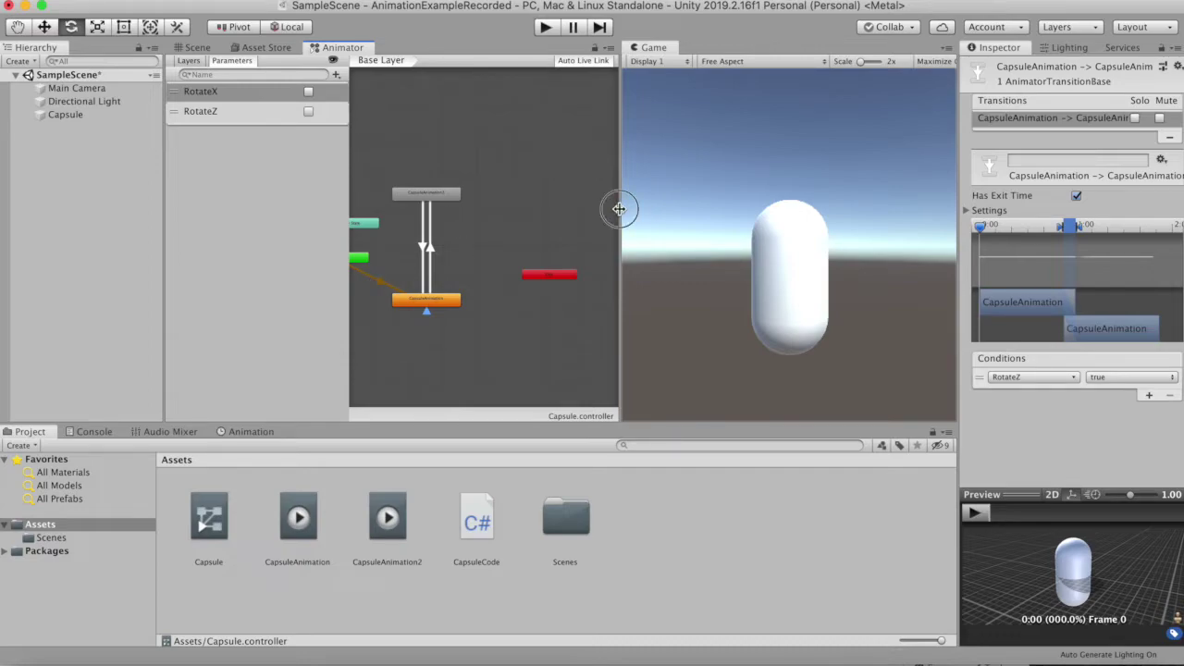
drag(621, 208, 625, 208)
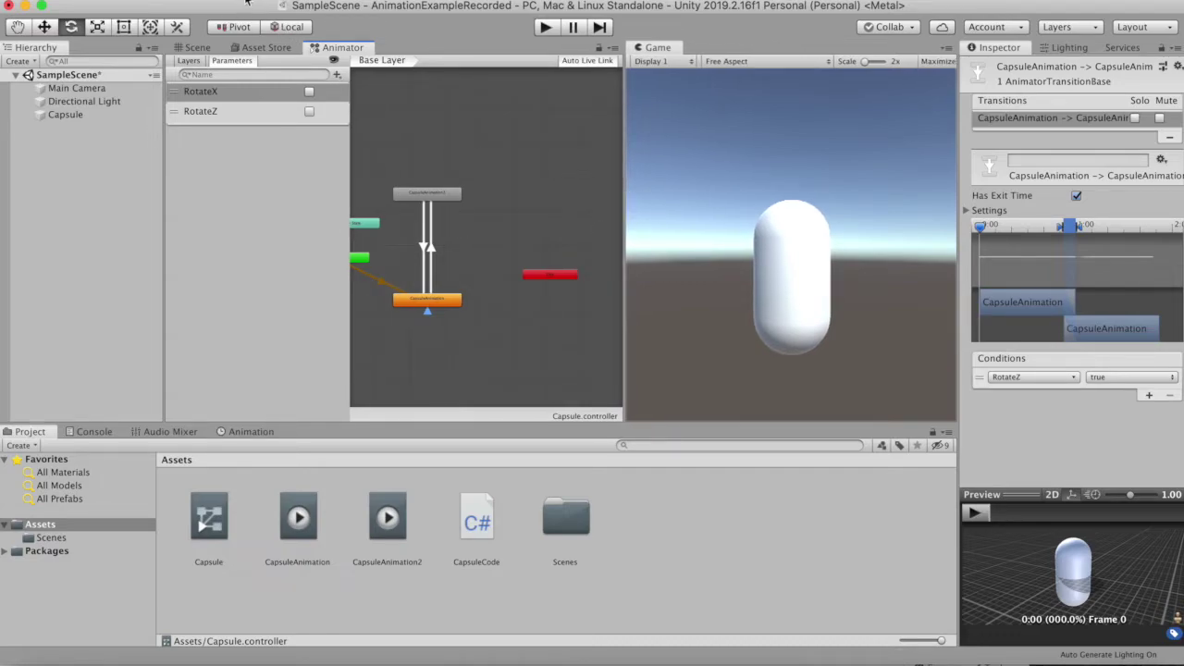
click(247, 50)
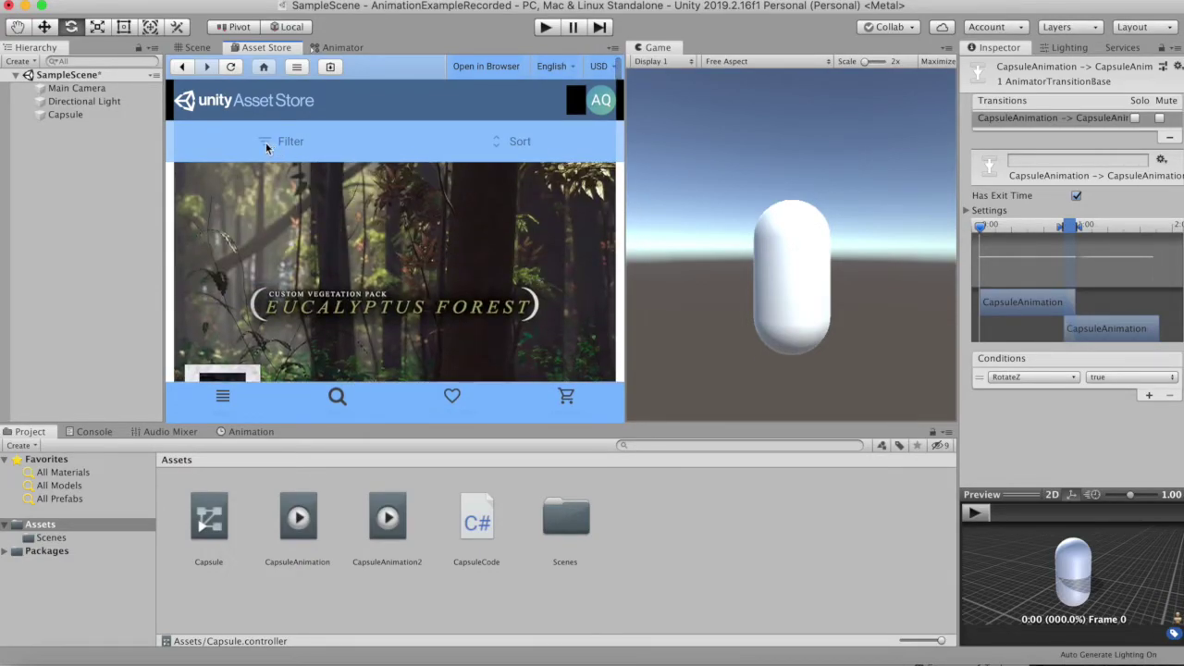
Filter Asset Store results to 3D Characters > Humanoids
click(236, 143)
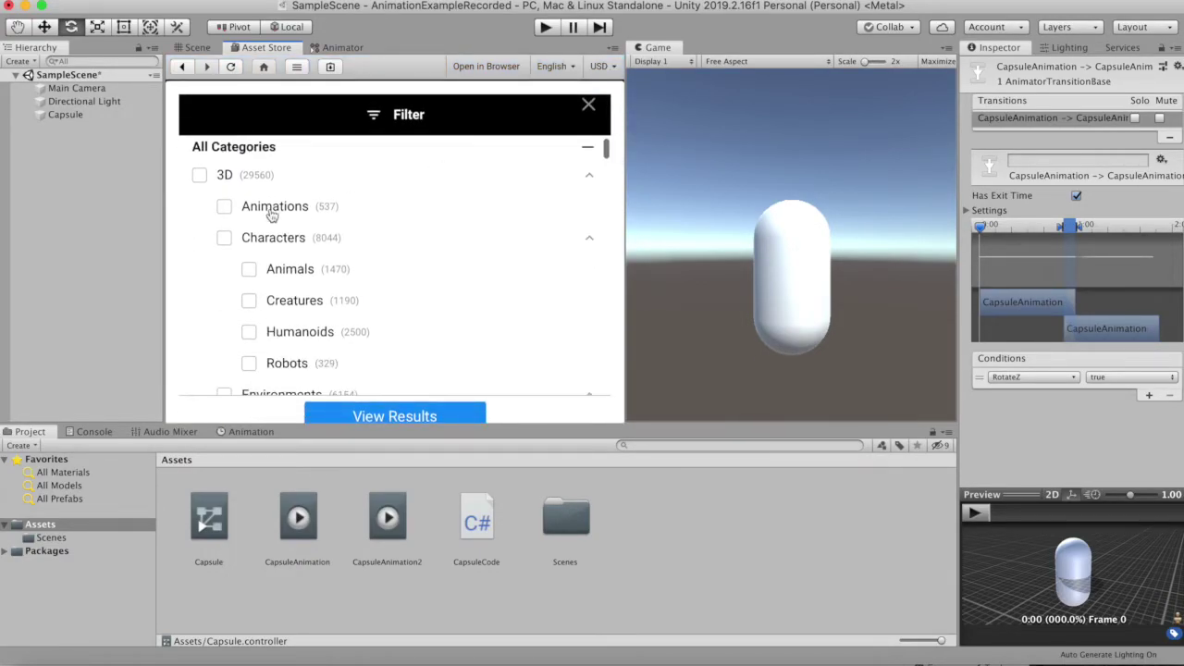
click(231, 241)
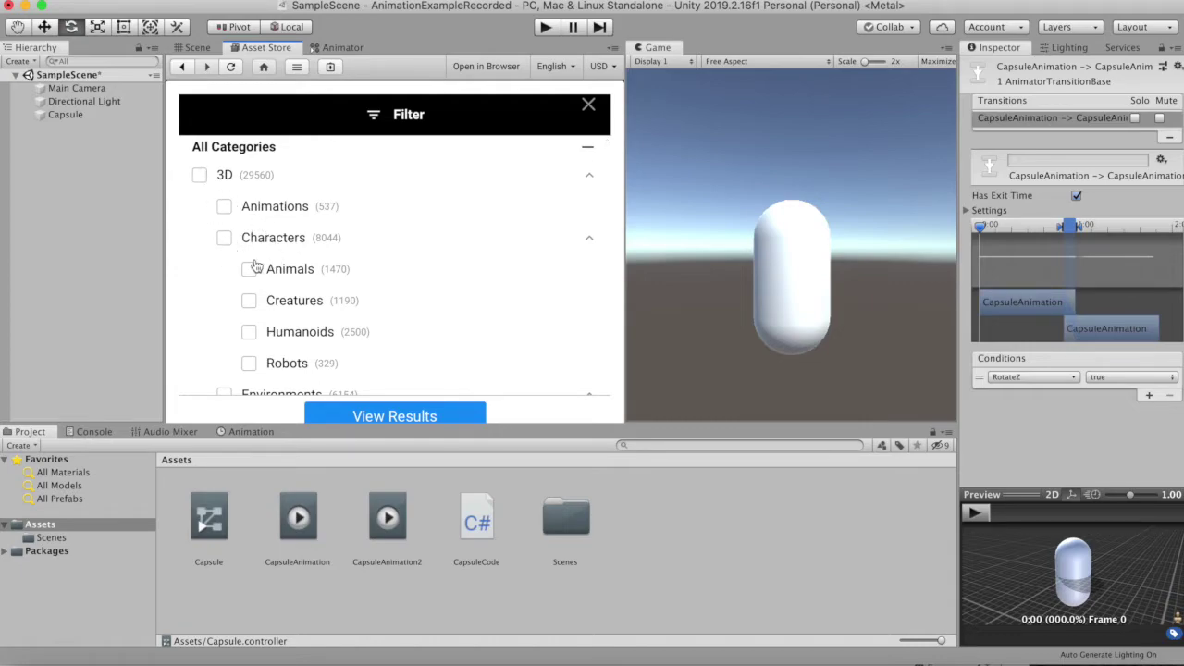
click(250, 336)
scroll(370, 370, down, 2)
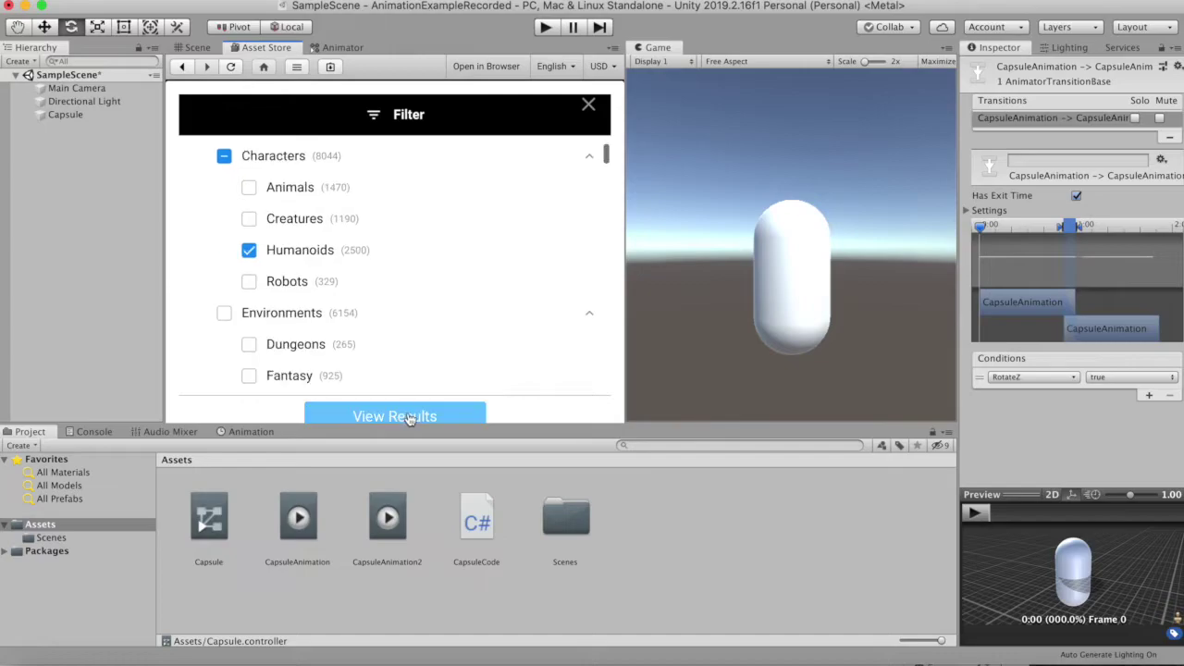
click(409, 417)
Sort the Humanoids results by Price (Low to High)
scroll(520, 216, down, 3)
scroll(520, 216, down, 2)
scroll(521, 215, down, 2)
scroll(523, 215, down, 2)
scroll(520, 216, down, 1)
scroll(521, 222, down, 3)
scroll(416, 212, up, 5)
scroll(291, 193, up, 3)
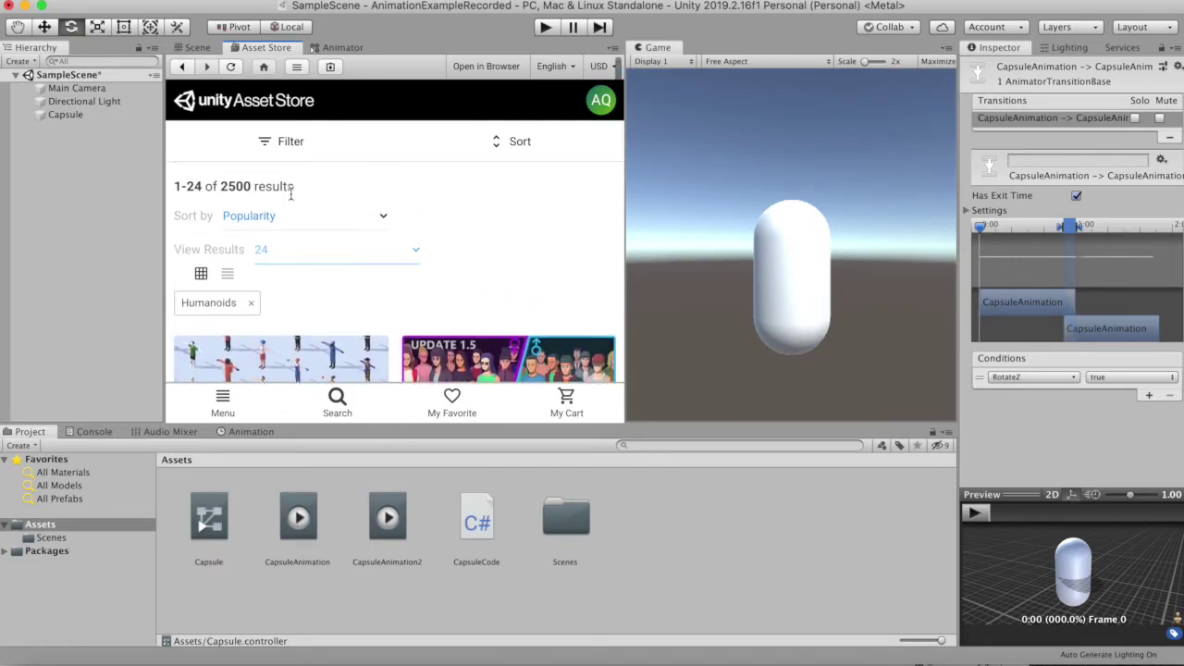
click(351, 222)
scroll(342, 278, down, 3)
scroll(326, 336, down, 1)
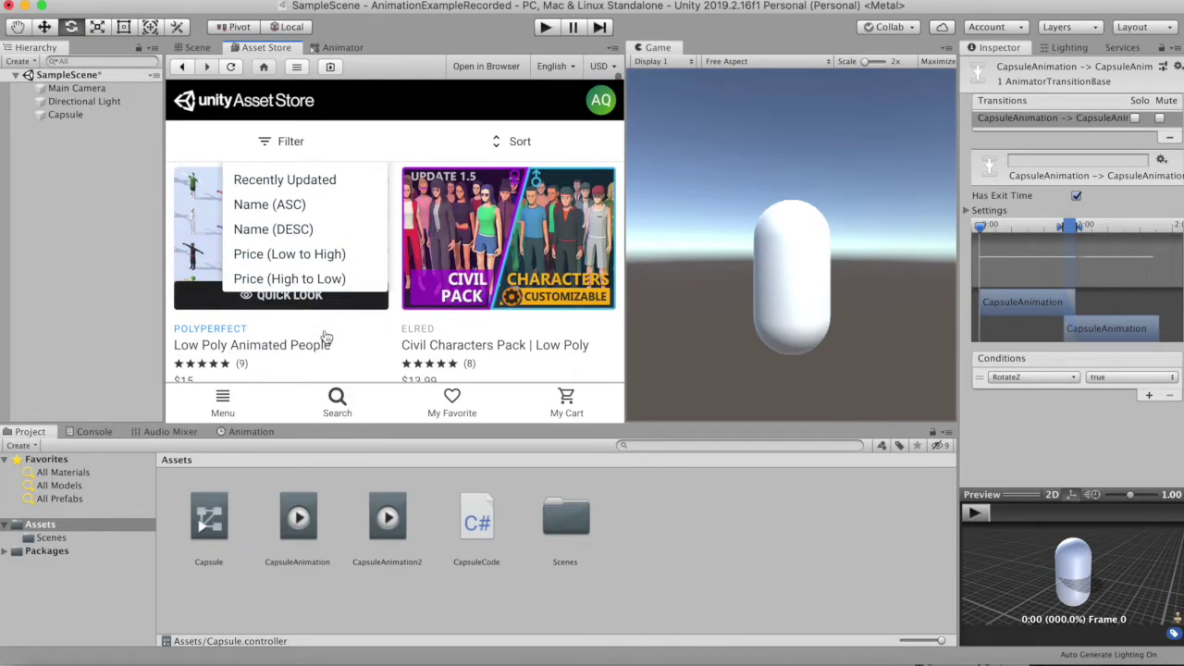
click(322, 253)
Quick Look the free Tatsumi anime-style character and start importing it
scroll(469, 258, down, 1)
scroll(469, 258, down, 2)
scroll(469, 258, down, 2)
scroll(470, 258, down, 2)
scroll(470, 258, down, 2)
scroll(469, 258, down, 1)
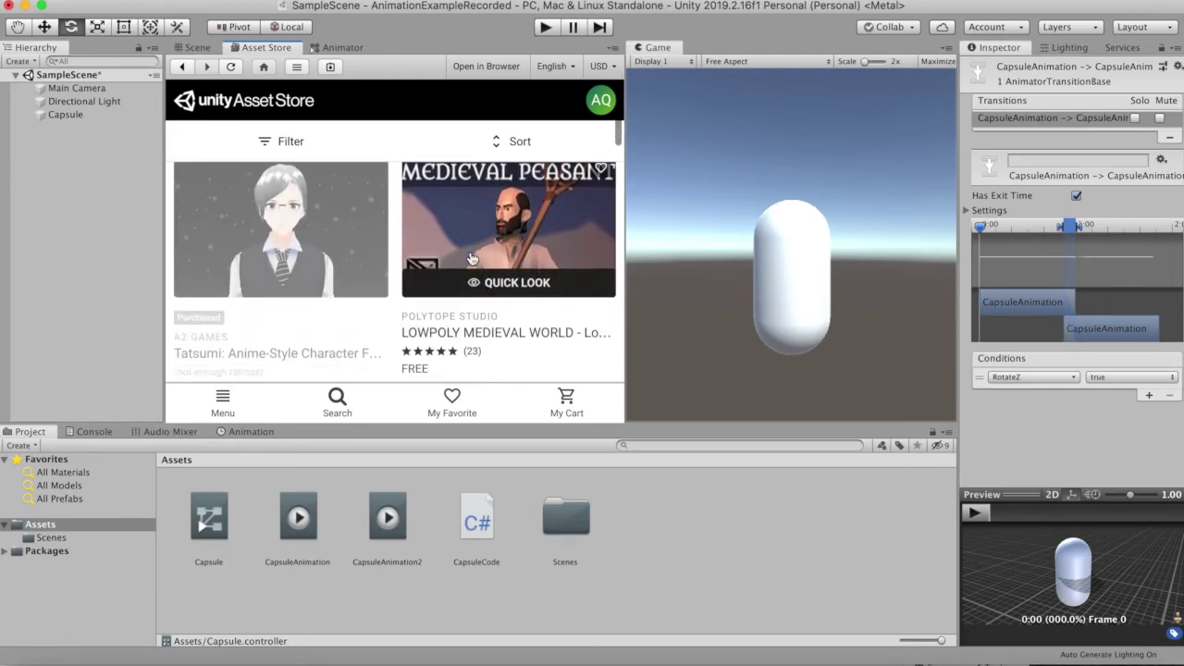
click(245, 278)
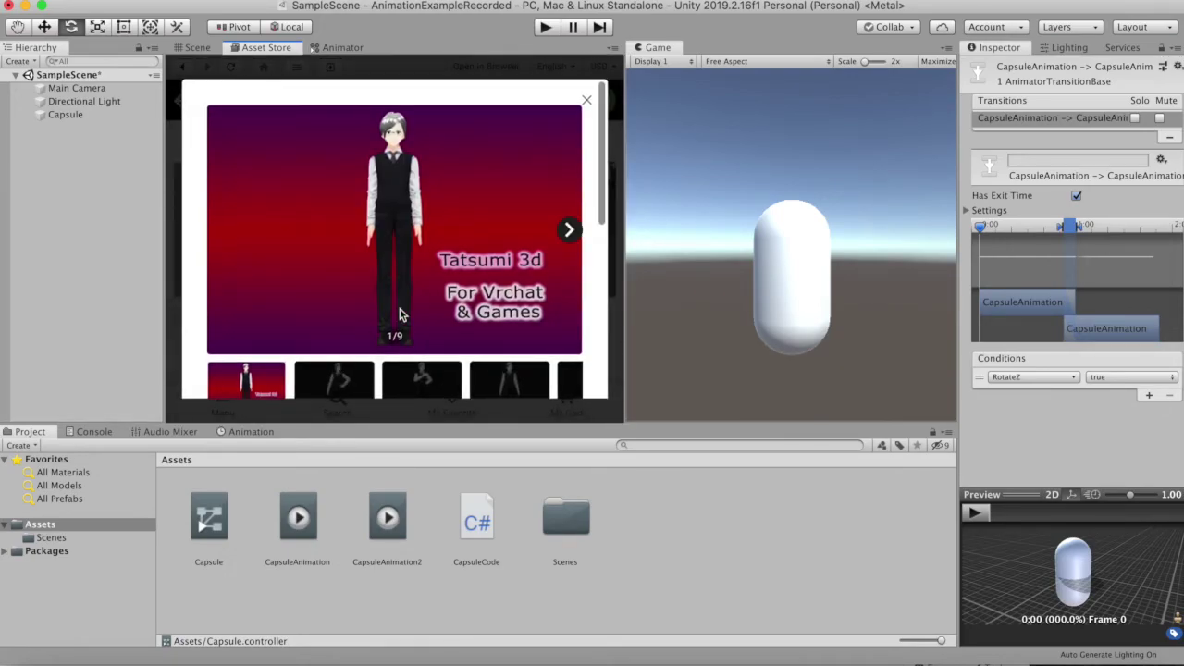
scroll(401, 312, down, 5)
scroll(399, 308, down, 1)
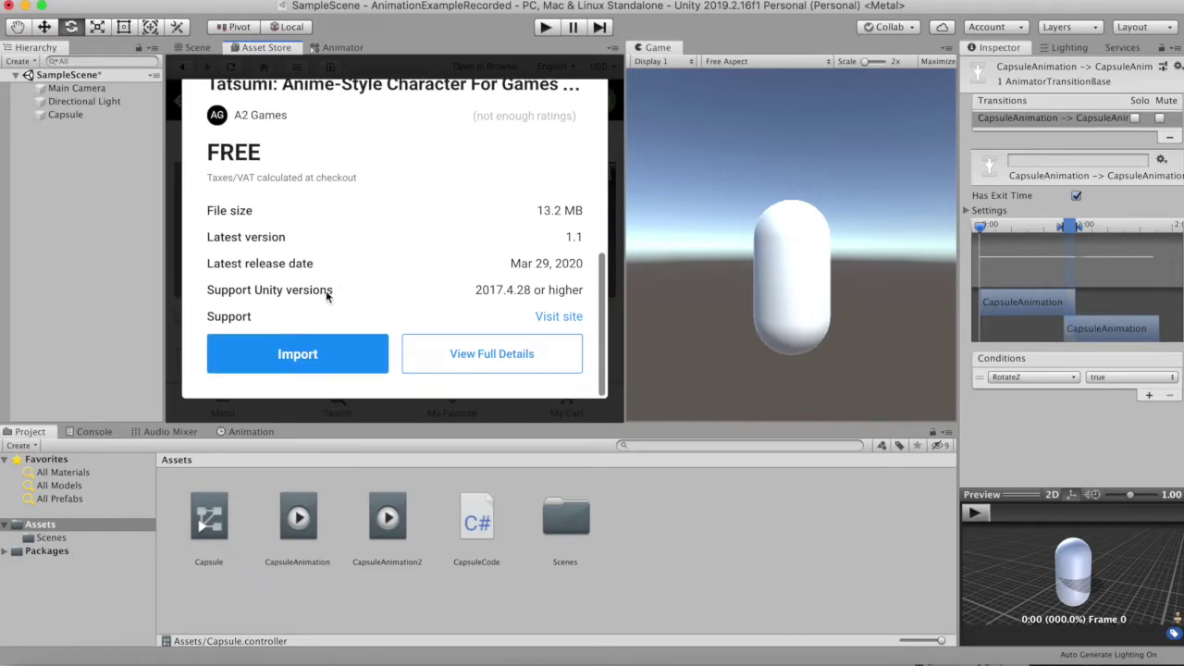
click(315, 351)
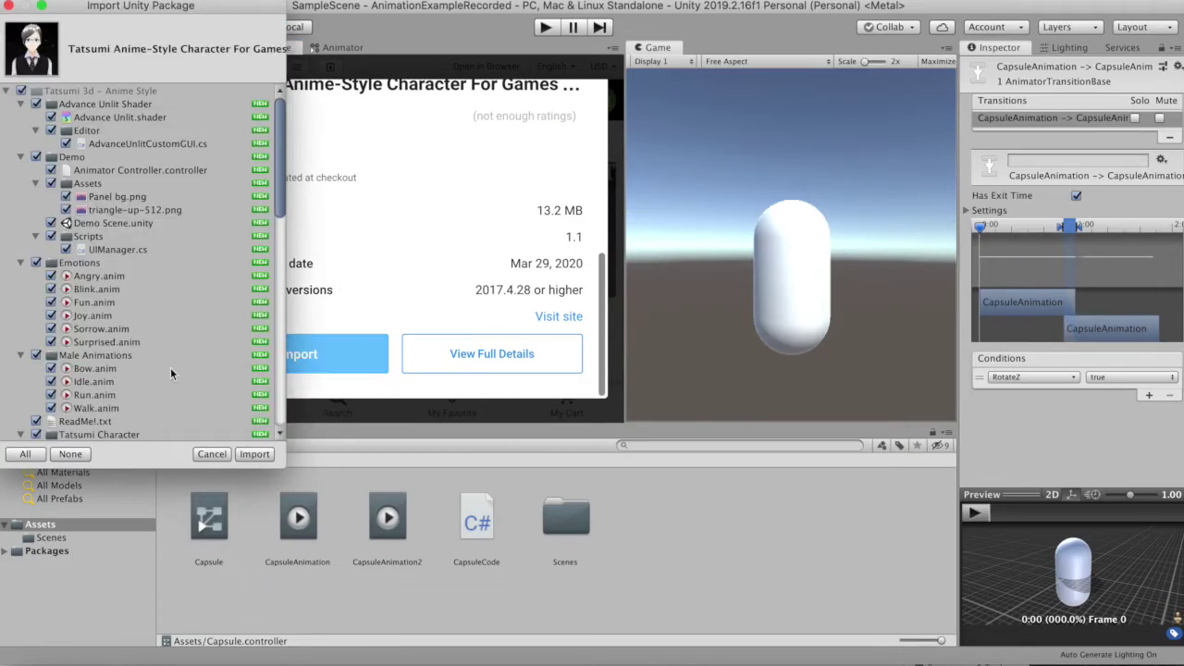
Import all the Tatsumi package files and delete the Capsule from SampleScene
click(254, 454)
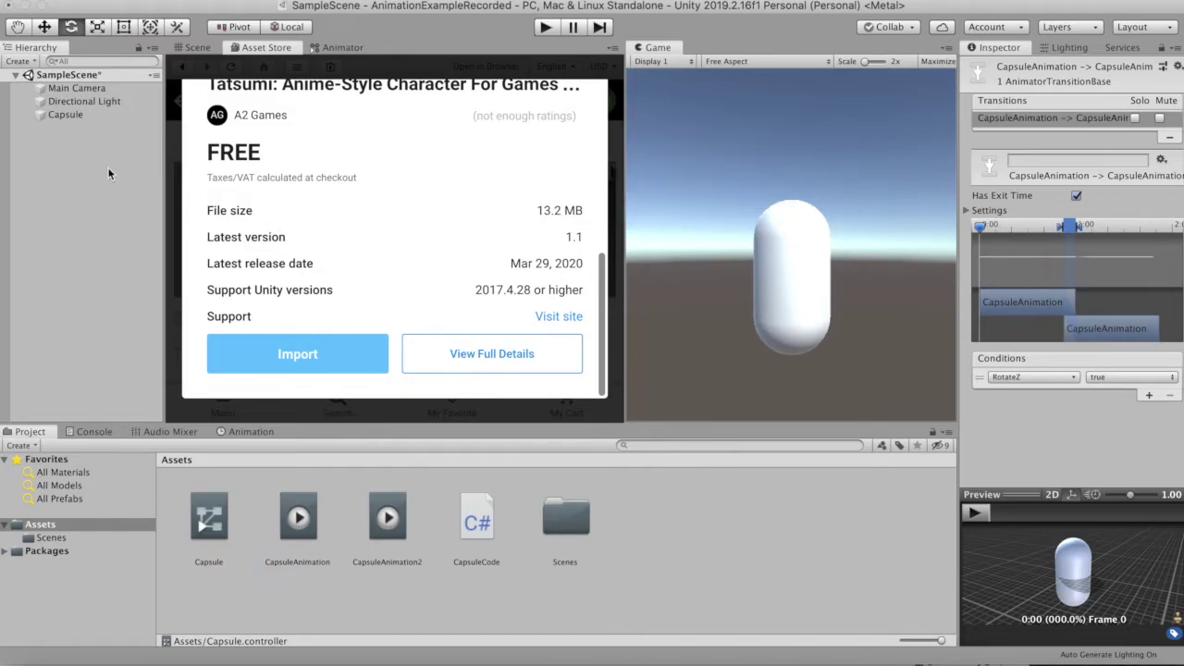
click(65, 115)
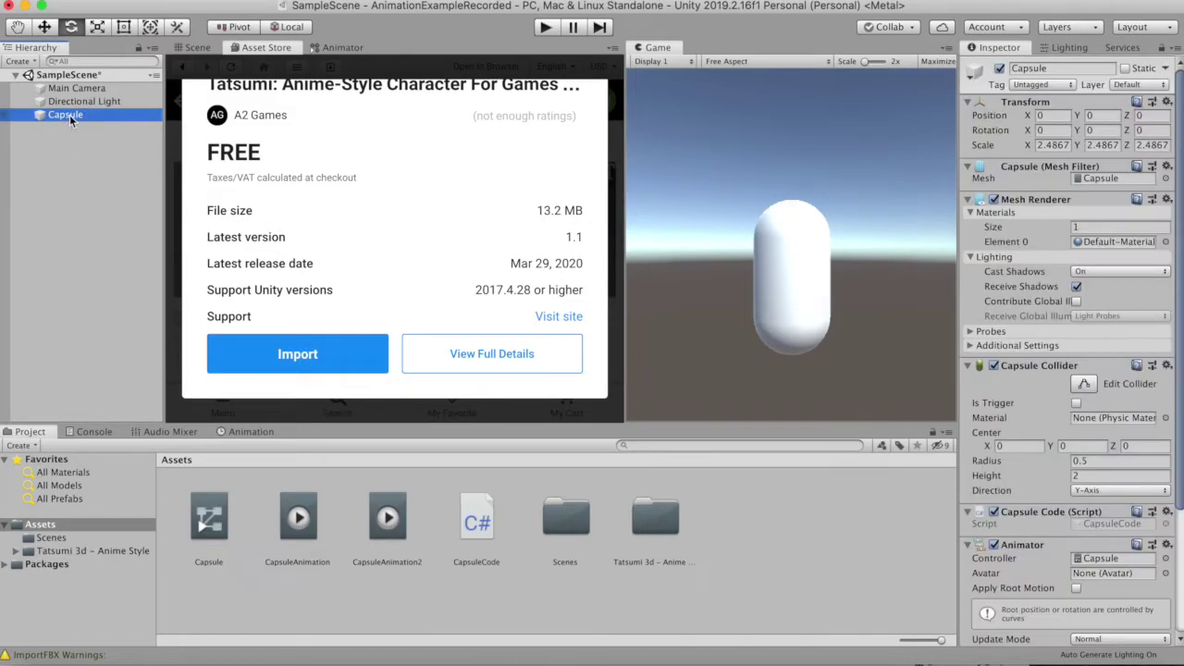
click(195, 48)
click(86, 113)
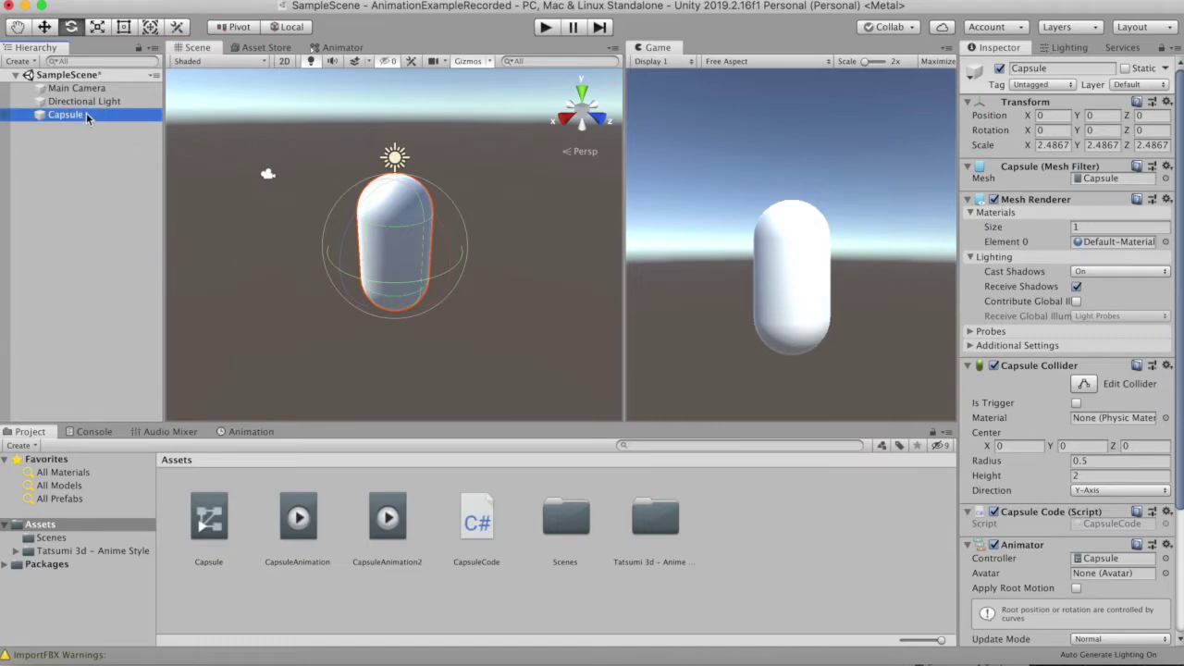
key(super+BackSpace)
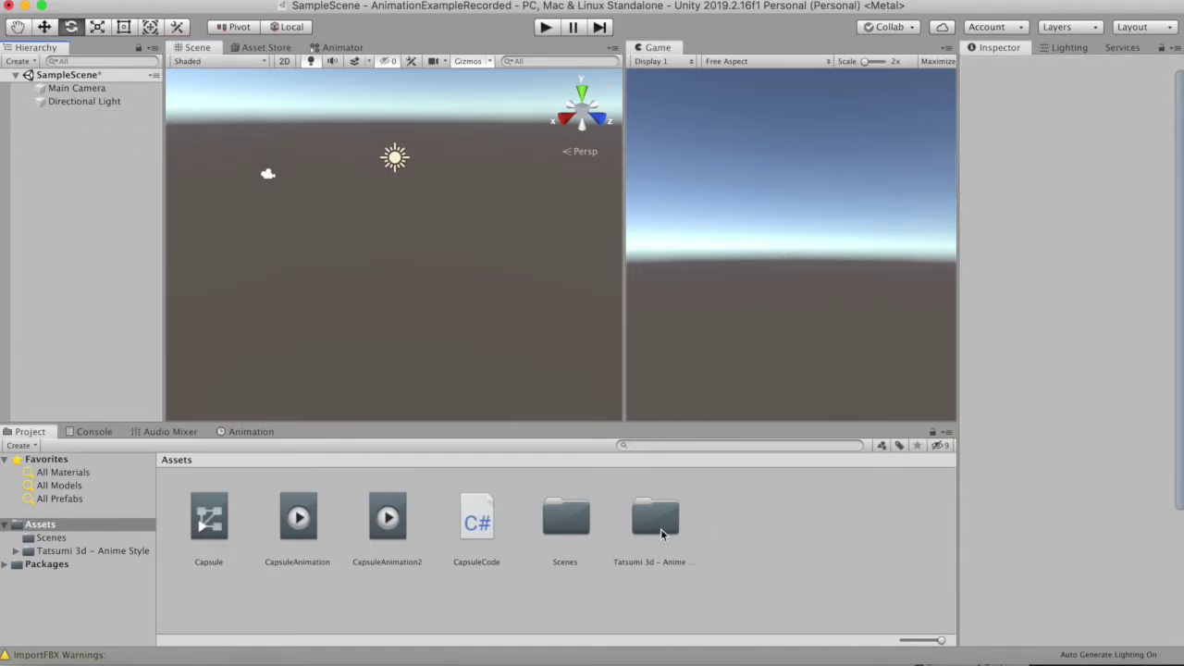
Browse the Tatsumi 3d – Anime Style folder, its Tatsumi Prefab and Male Animations folder
double_click(661, 528)
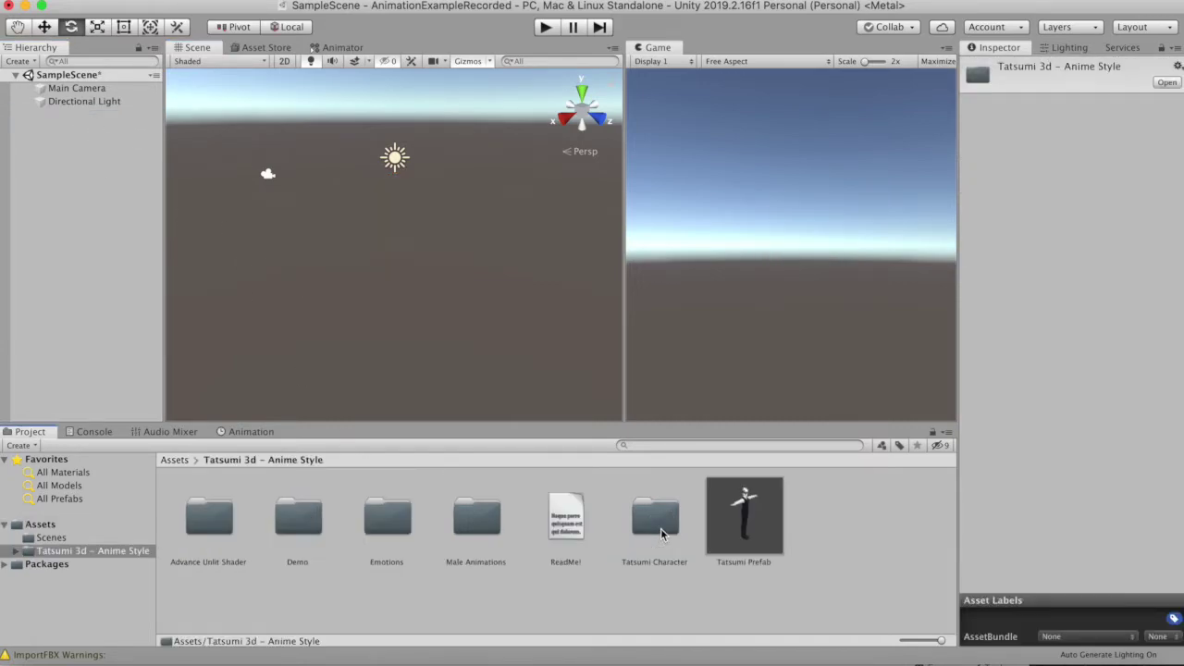
click(754, 529)
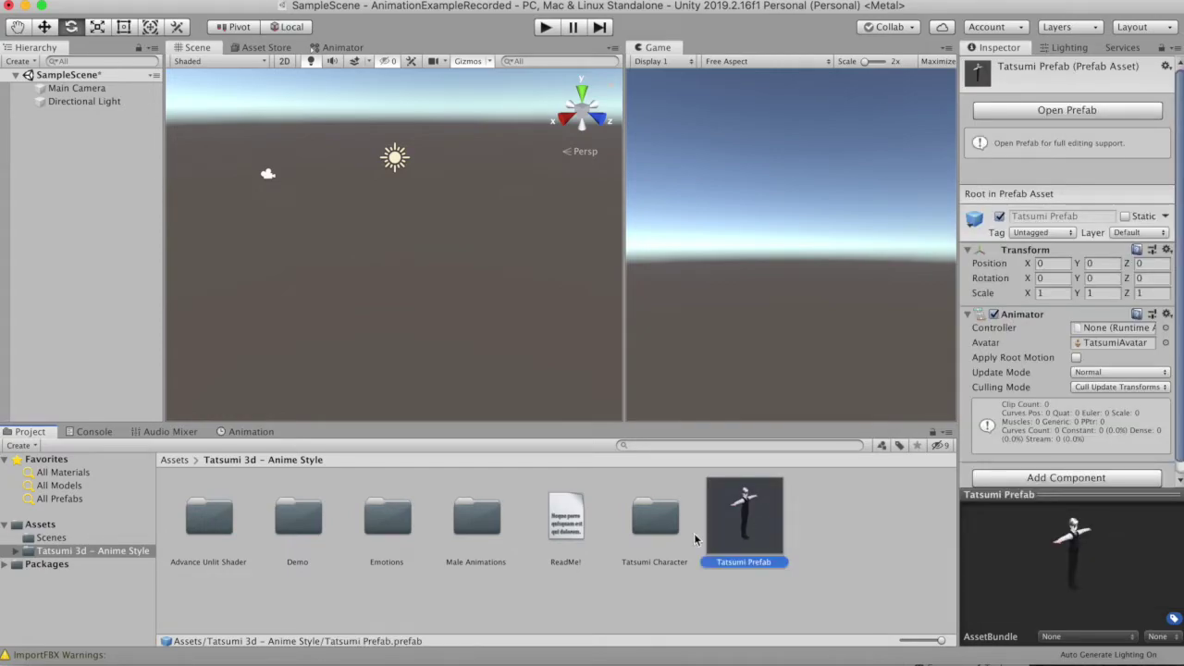
double_click(482, 530)
key(BackSpace)
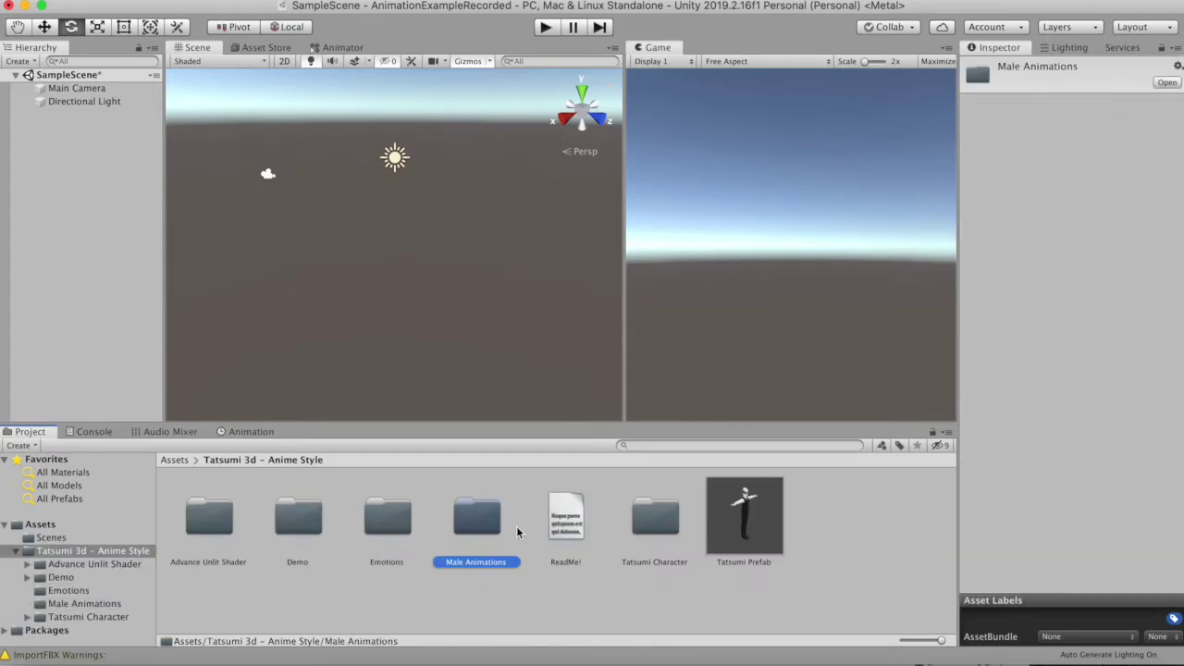
double_click(399, 527)
click(208, 536)
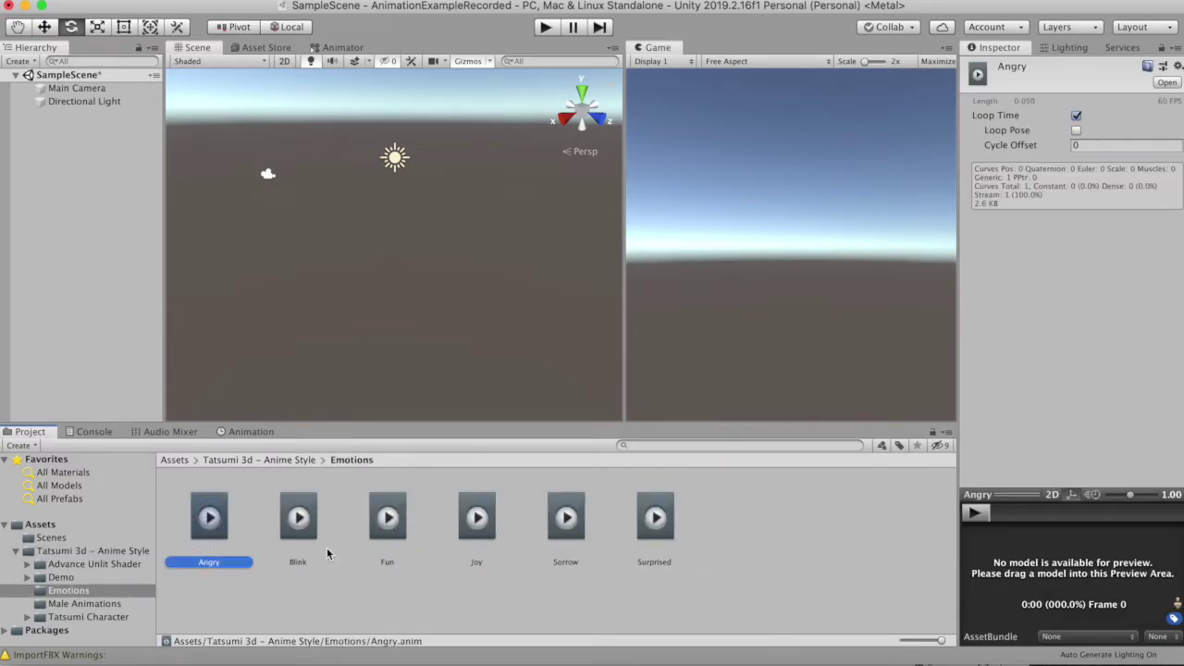
key(BackSpace)
click(292, 535)
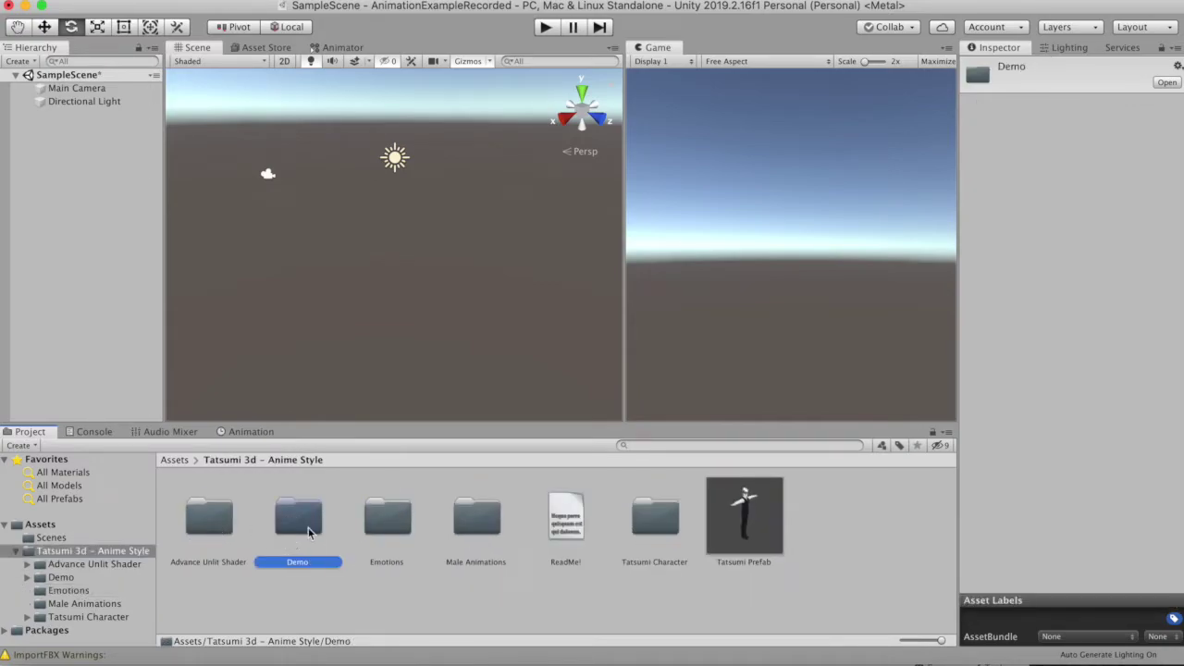
click(488, 536)
double_click(488, 534)
key(BackSpace)
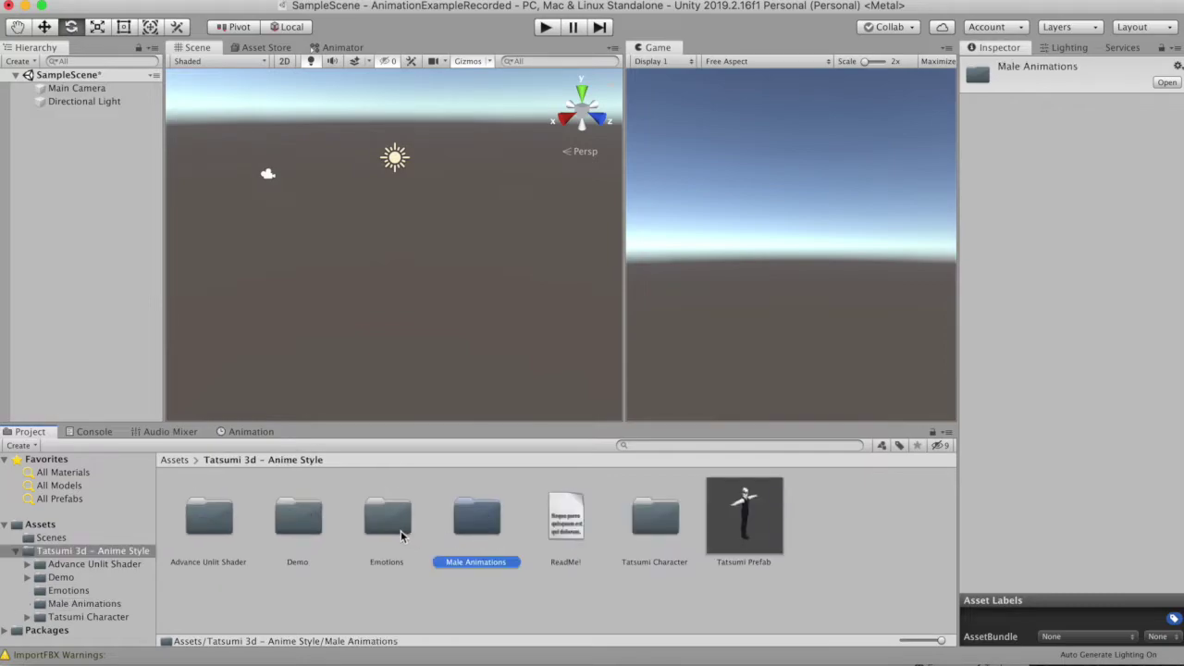
double_click(667, 529)
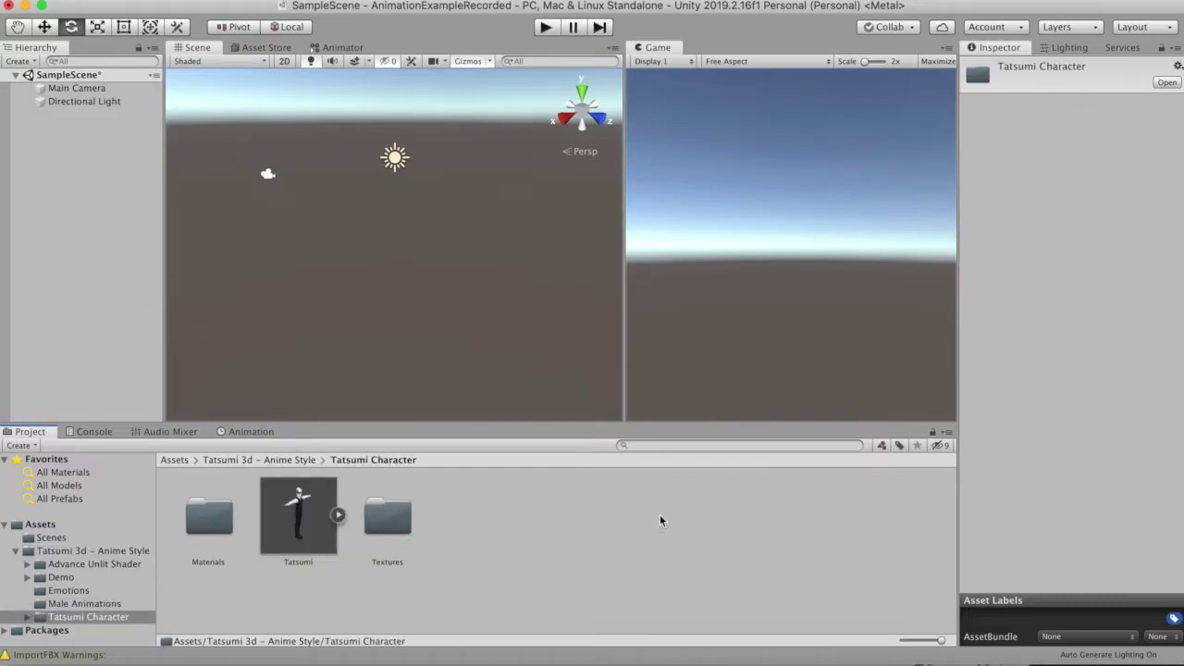
click(318, 545)
click(203, 532)
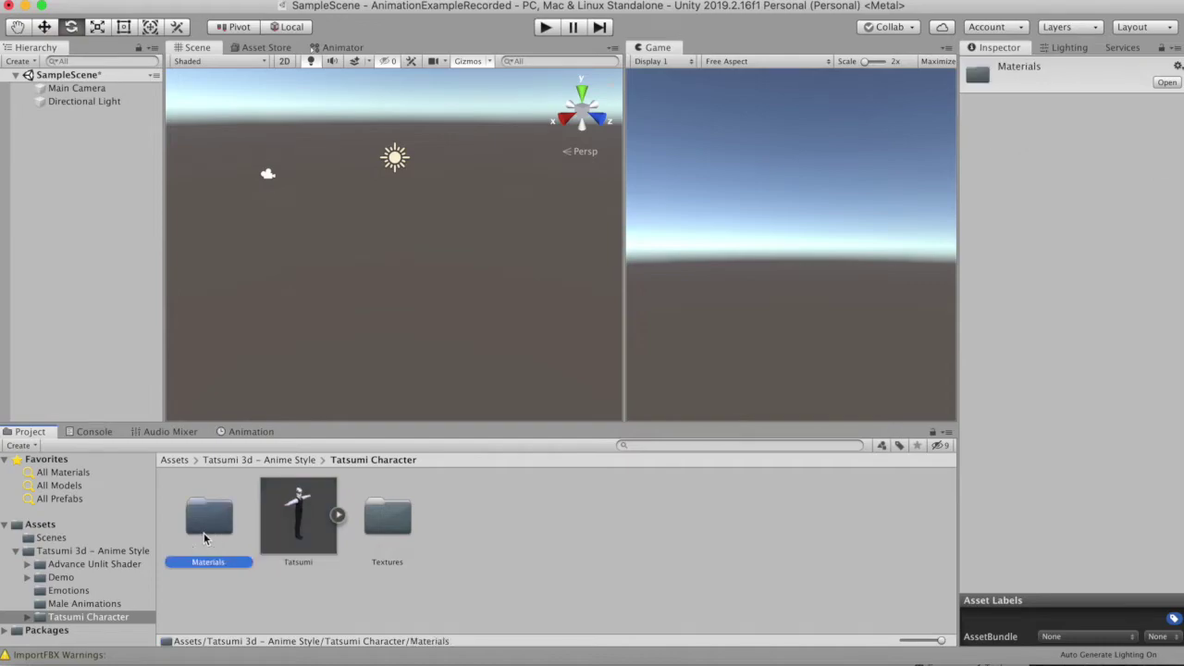
click(390, 529)
key(BackSpace)
double_click(298, 519)
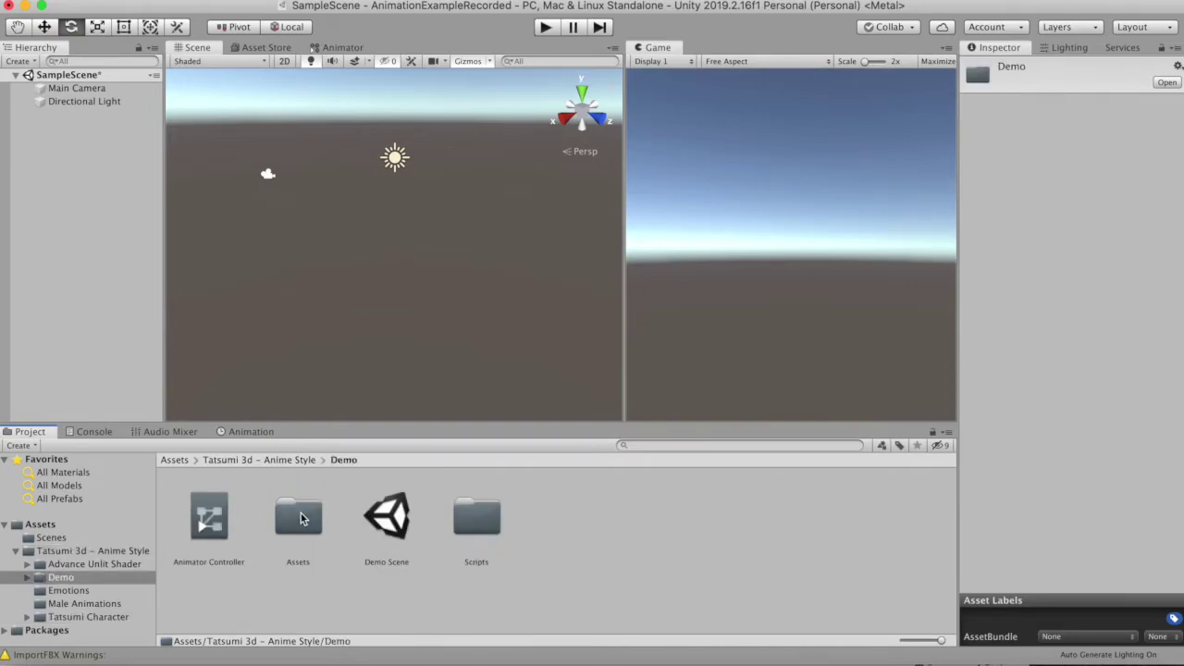
key(BackSpace)
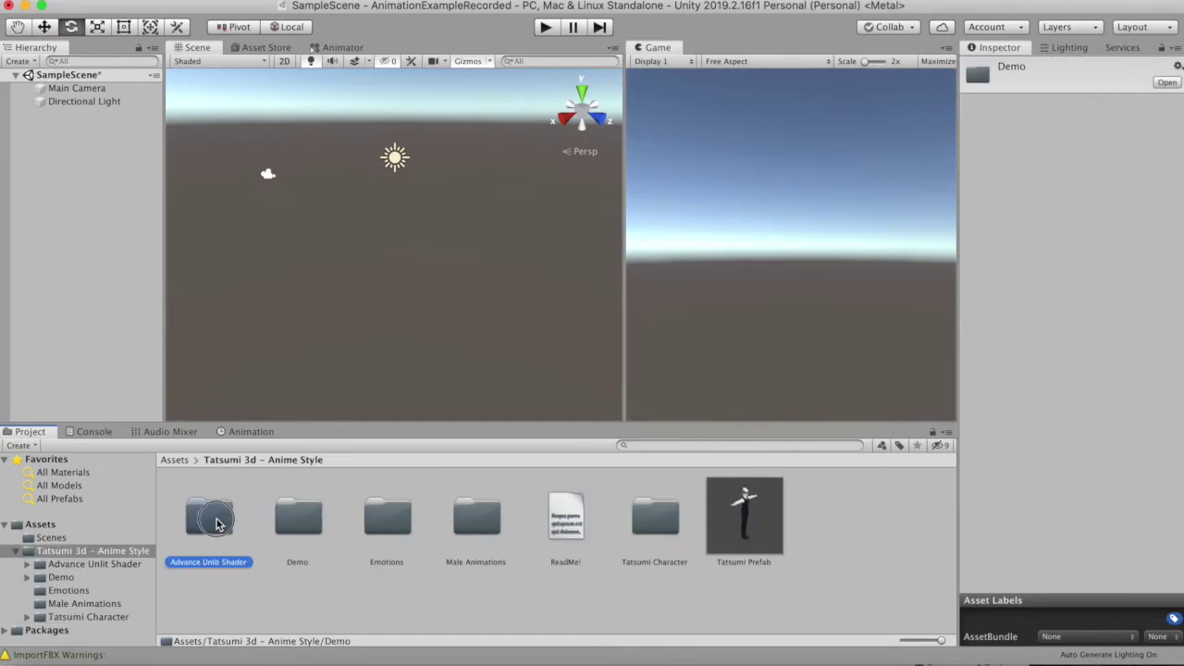
double_click(208, 516)
double_click(282, 520)
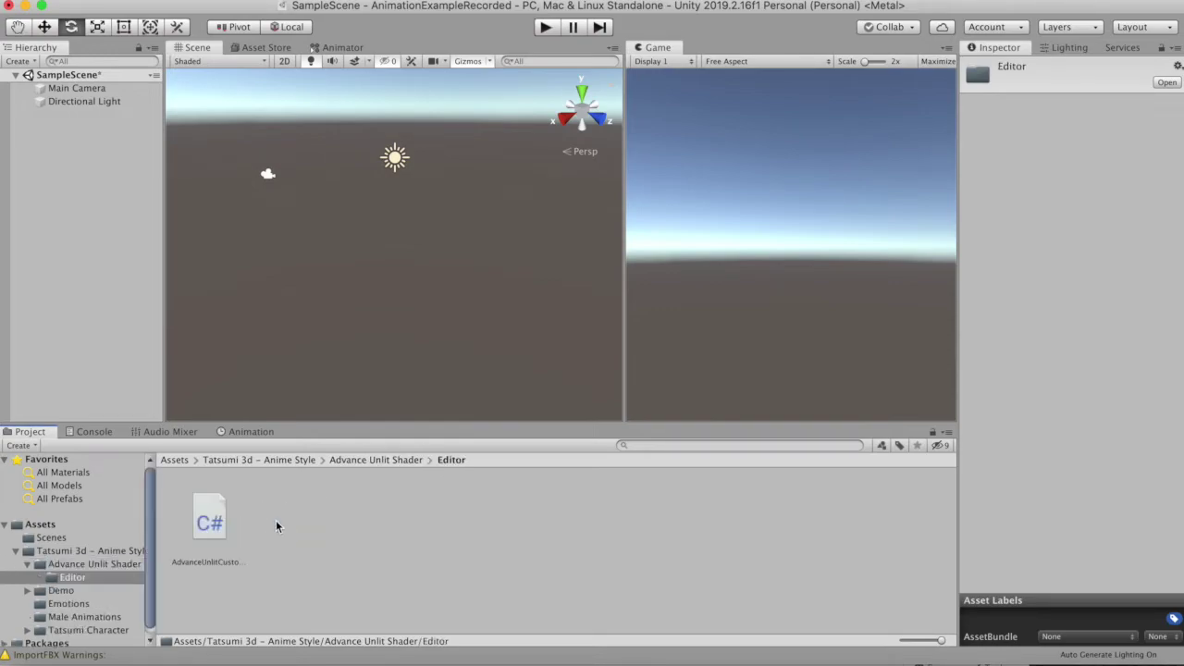
key(BackSpace)
key(BackSpace)
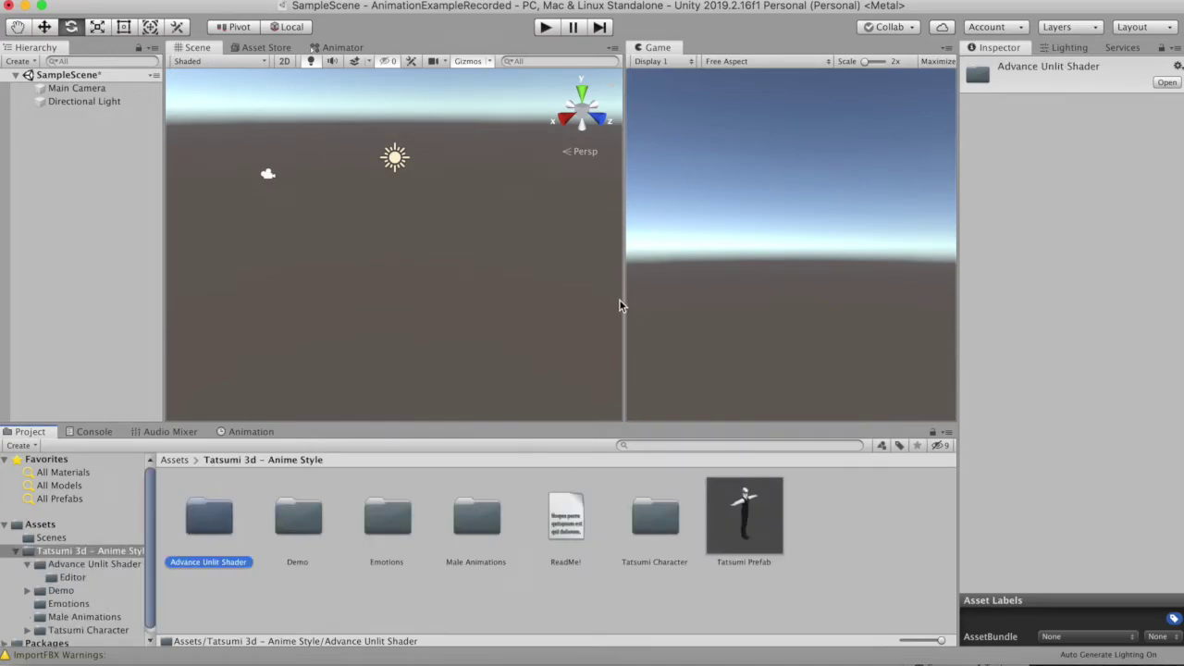
drag(745, 536, 404, 321)
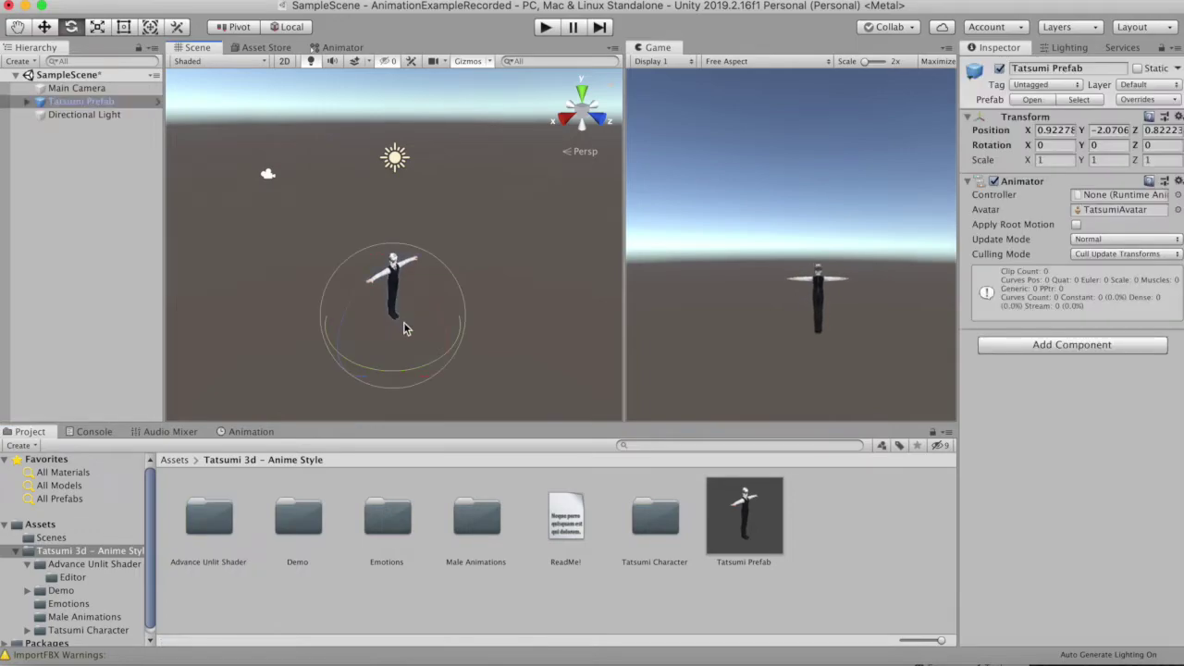
Reselect the placed Tatsumi character and open the Demo folder in the Project panel
click(534, 283)
click(396, 294)
double_click(298, 516)
Show the demo Animator Controller's state graph, widened beside a narrower parameters list
click(207, 525)
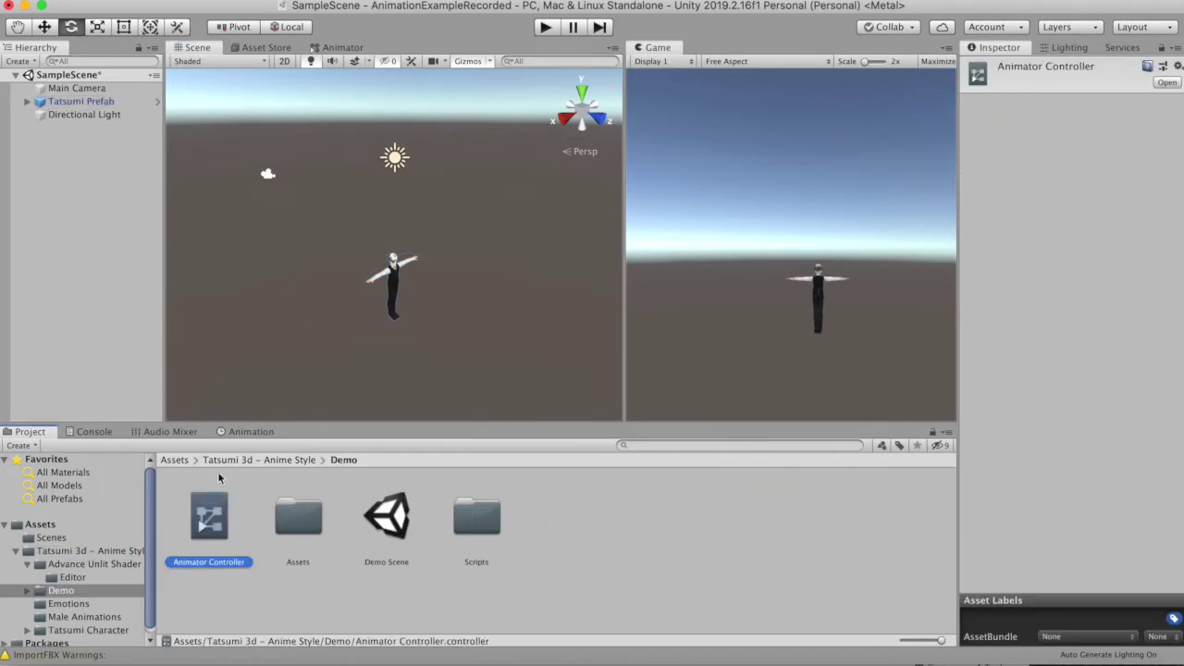
click(343, 47)
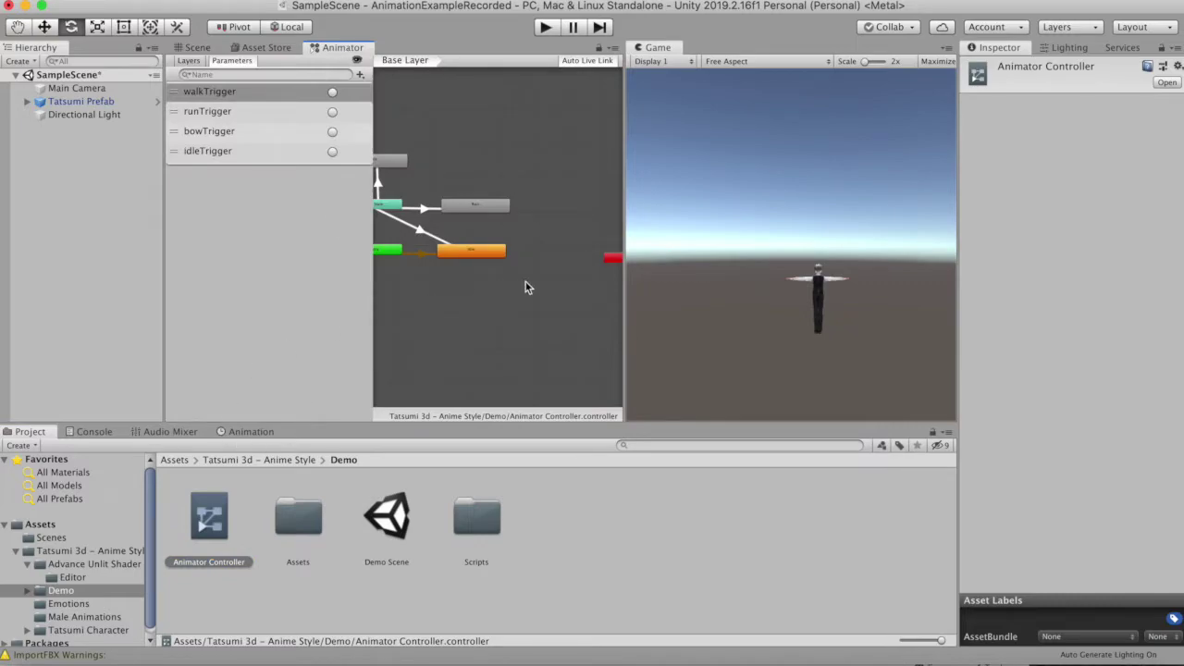
drag(625, 280, 780, 282)
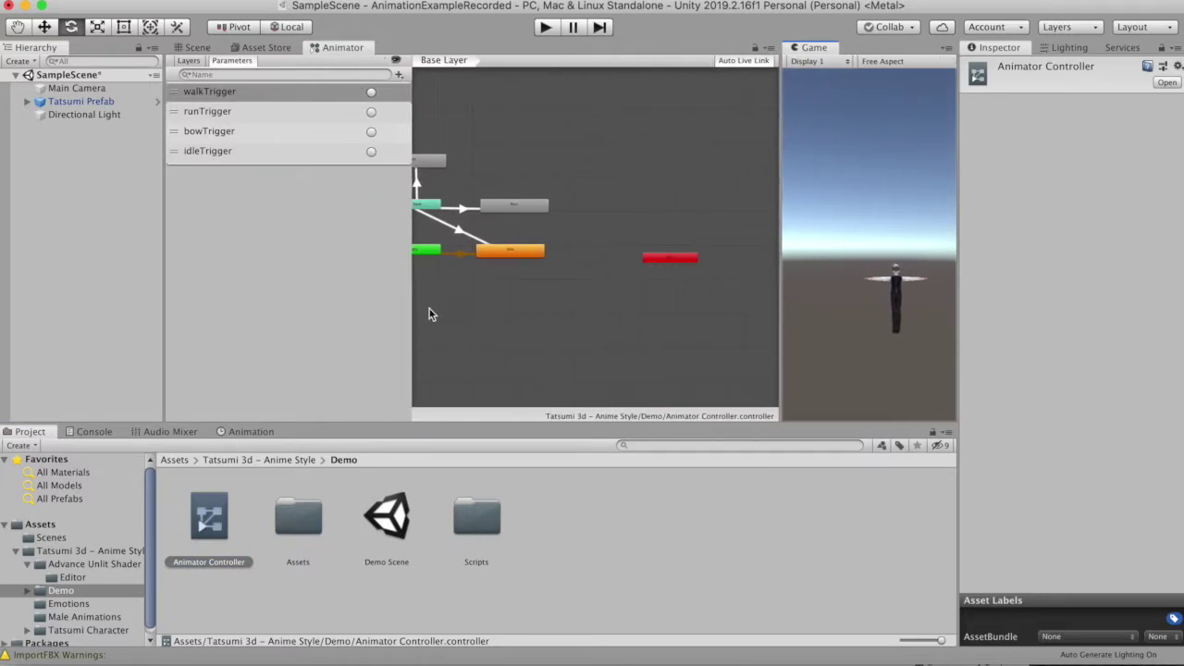
drag(410, 308, 330, 308)
scroll(436, 255, down, 5)
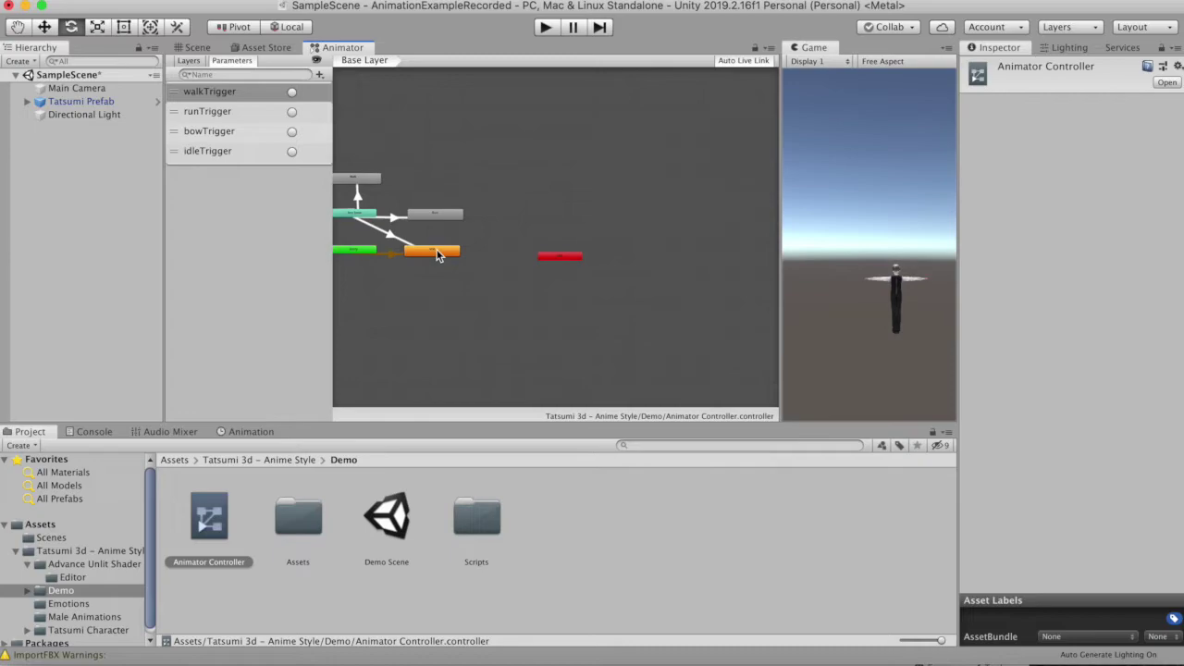
scroll(383, 243, down, 2)
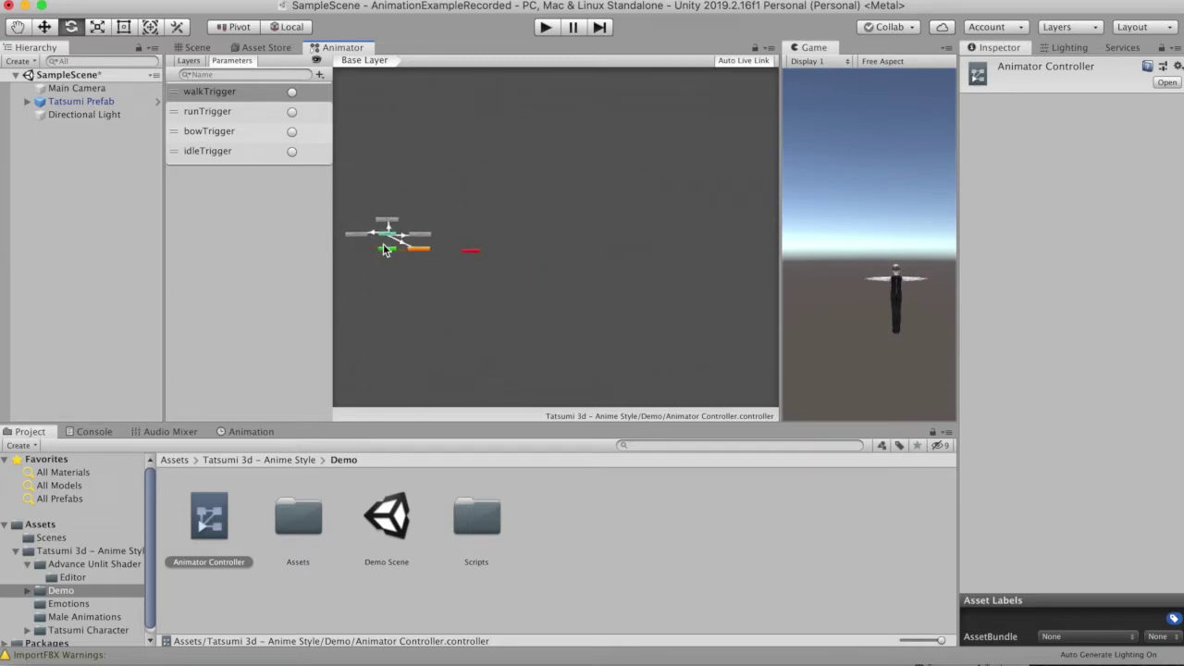
scroll(363, 239, up, 5)
scroll(363, 240, up, 2)
scroll(364, 240, up, 1)
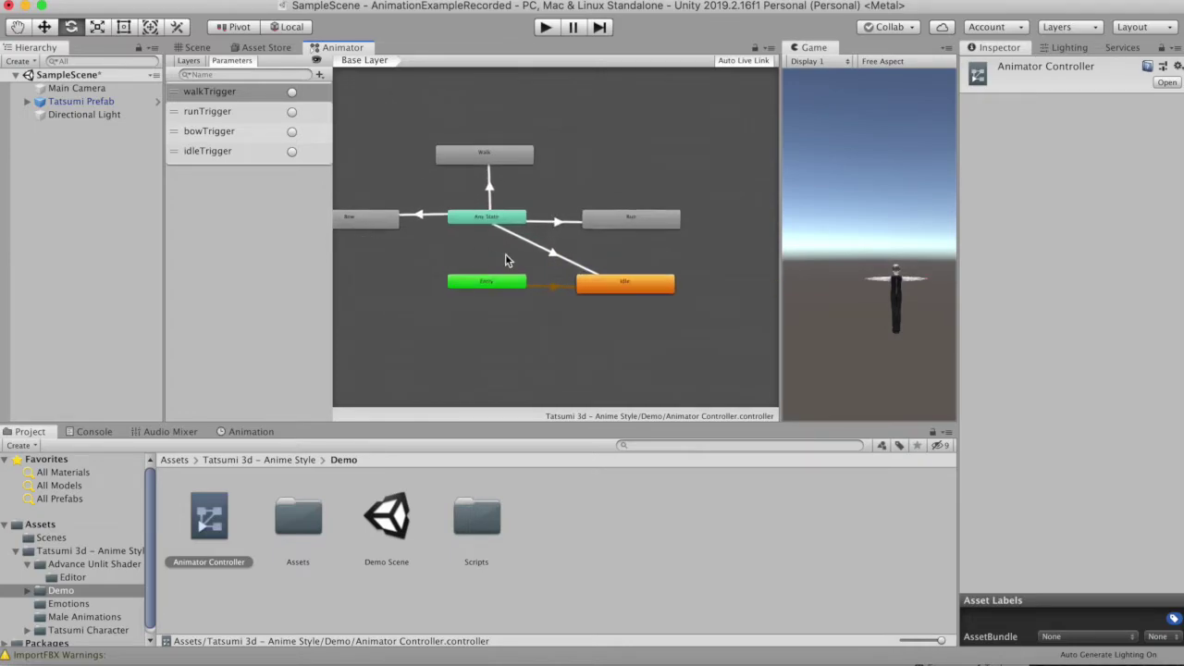
scroll(509, 259, up, 1)
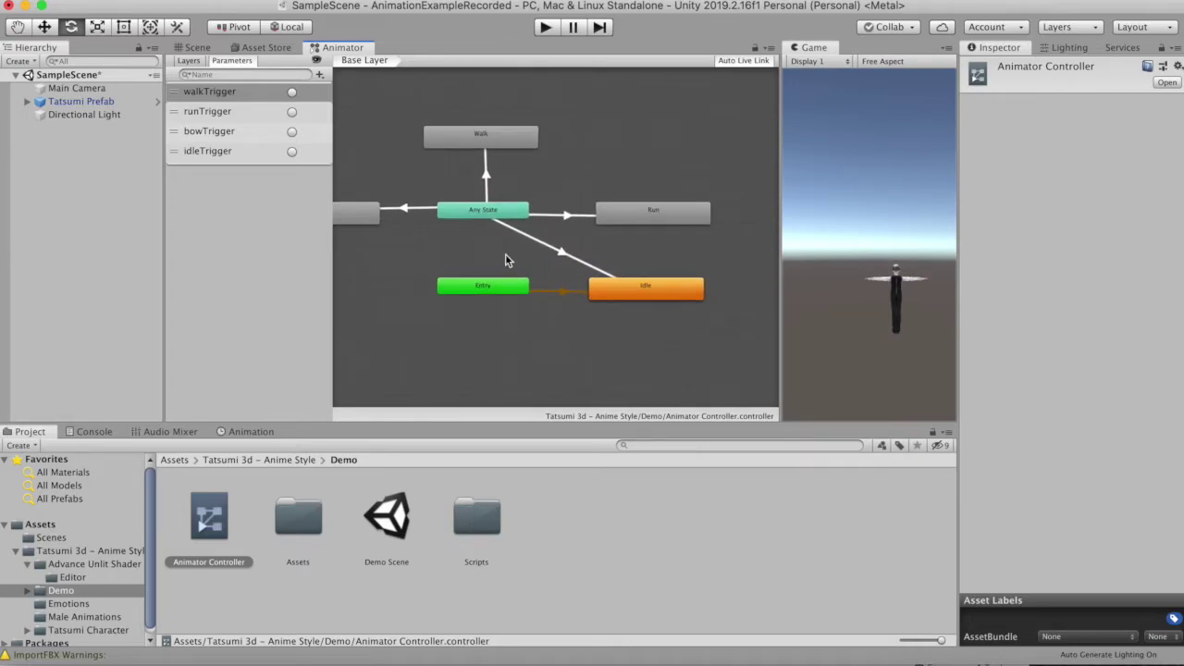
click(243, 596)
click(215, 538)
Inspect the demo's trigger parameters, including runTrigger and walkTrigger, and its layers
click(230, 113)
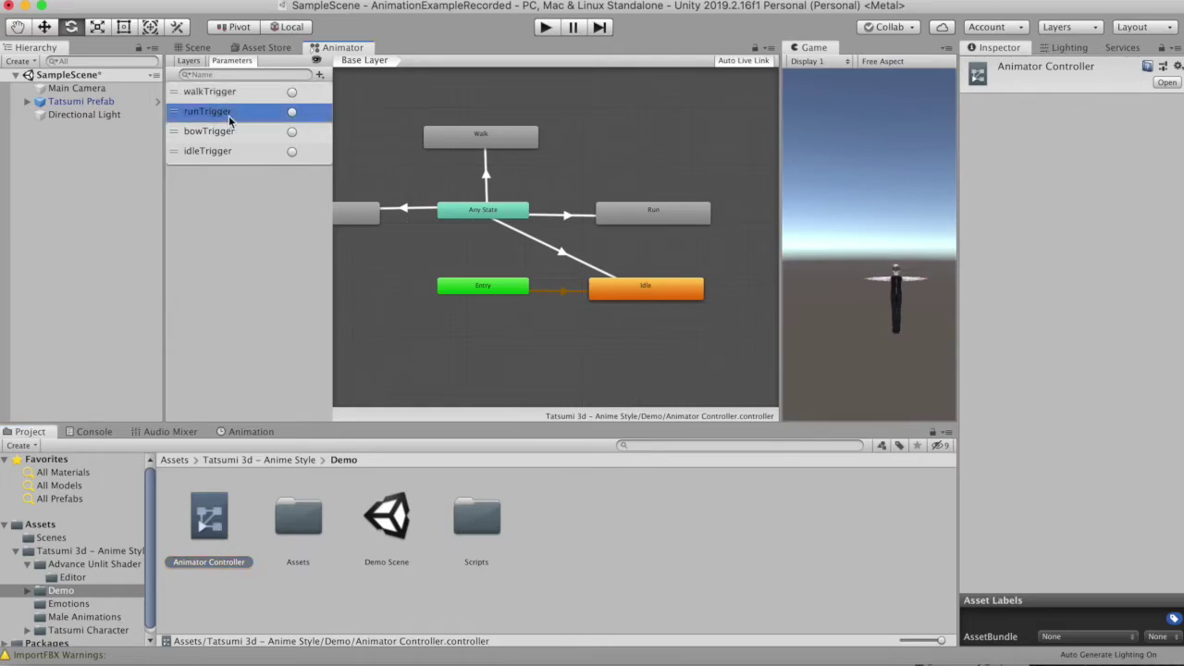
click(228, 132)
click(228, 152)
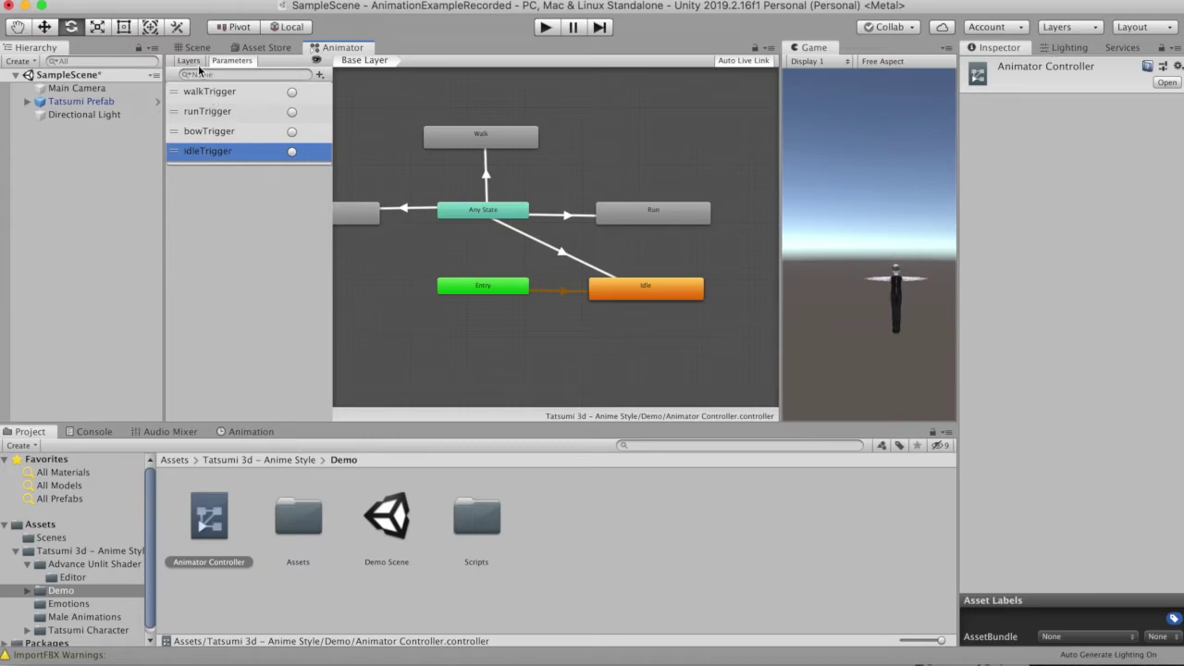
click(190, 61)
click(229, 61)
click(233, 95)
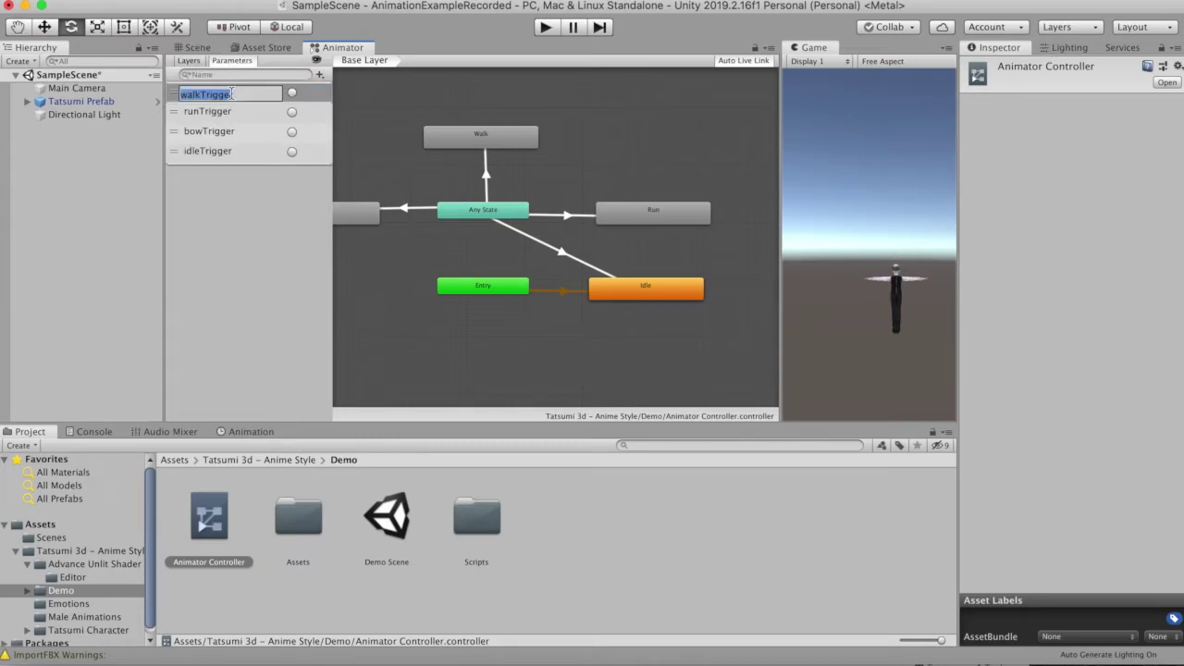
click(232, 256)
click(190, 62)
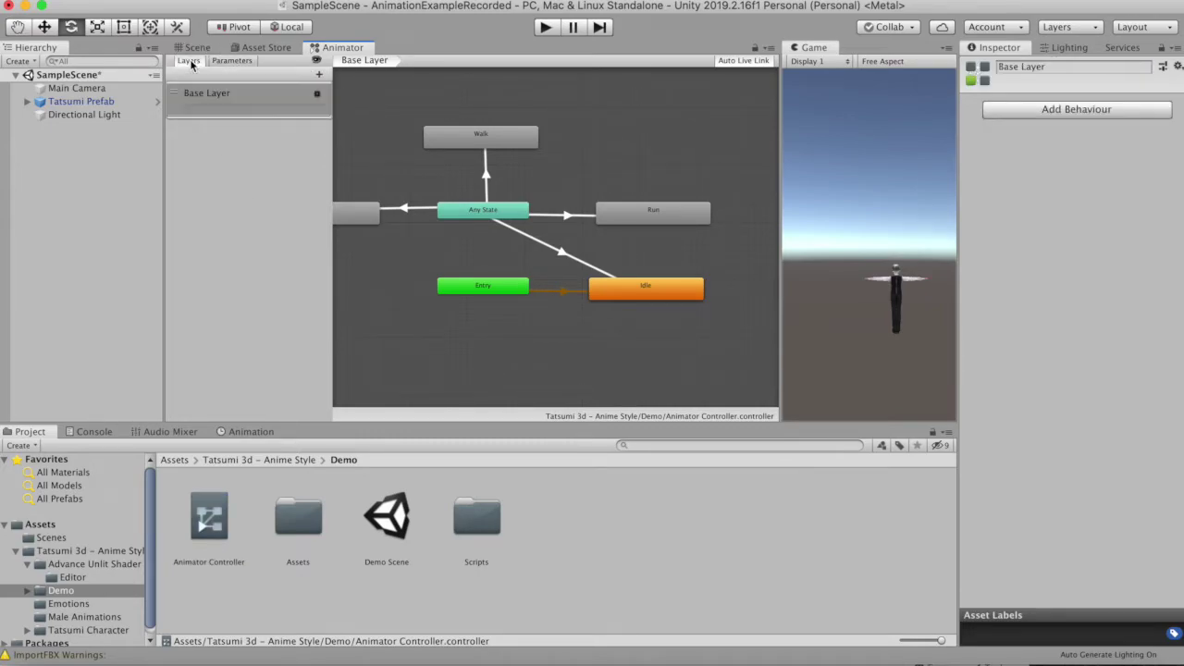
click(231, 61)
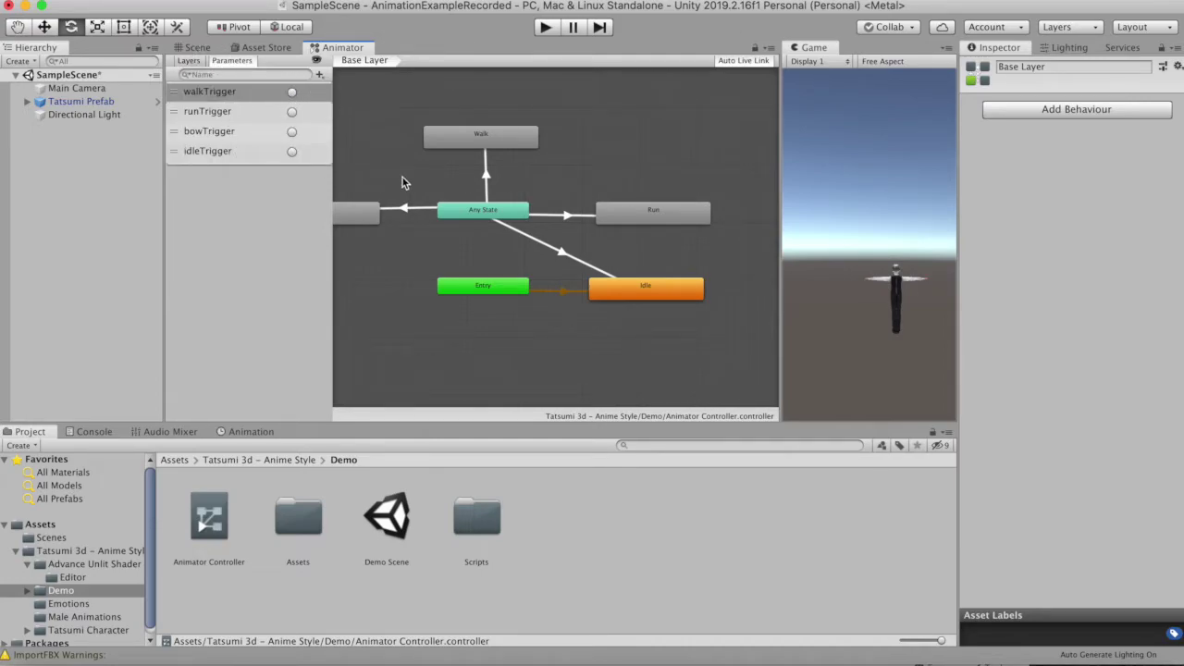
Inspect the Any State transitions to Idle, Run and Walk, then view the UIManager script
click(574, 257)
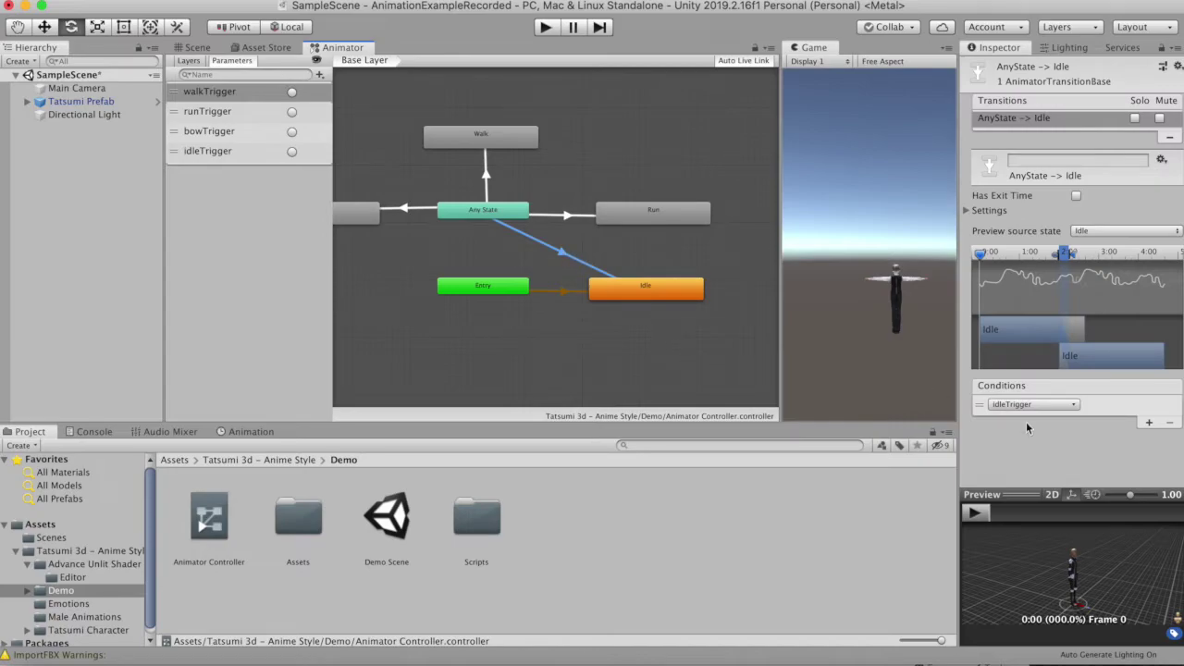
click(566, 217)
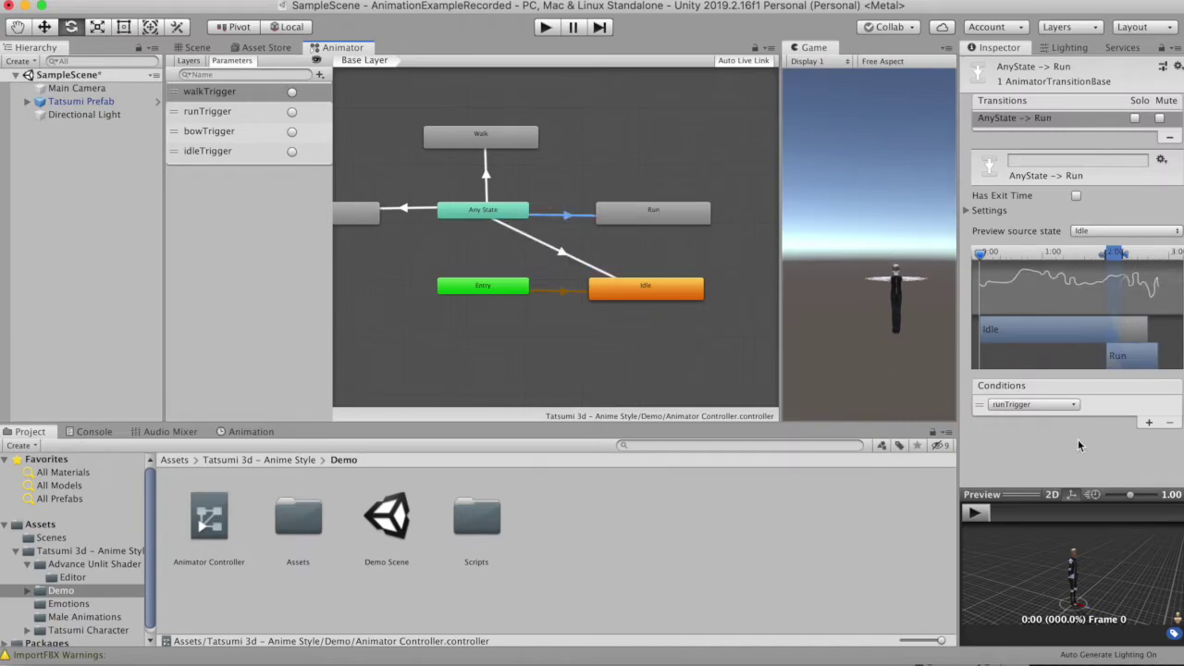
click(486, 181)
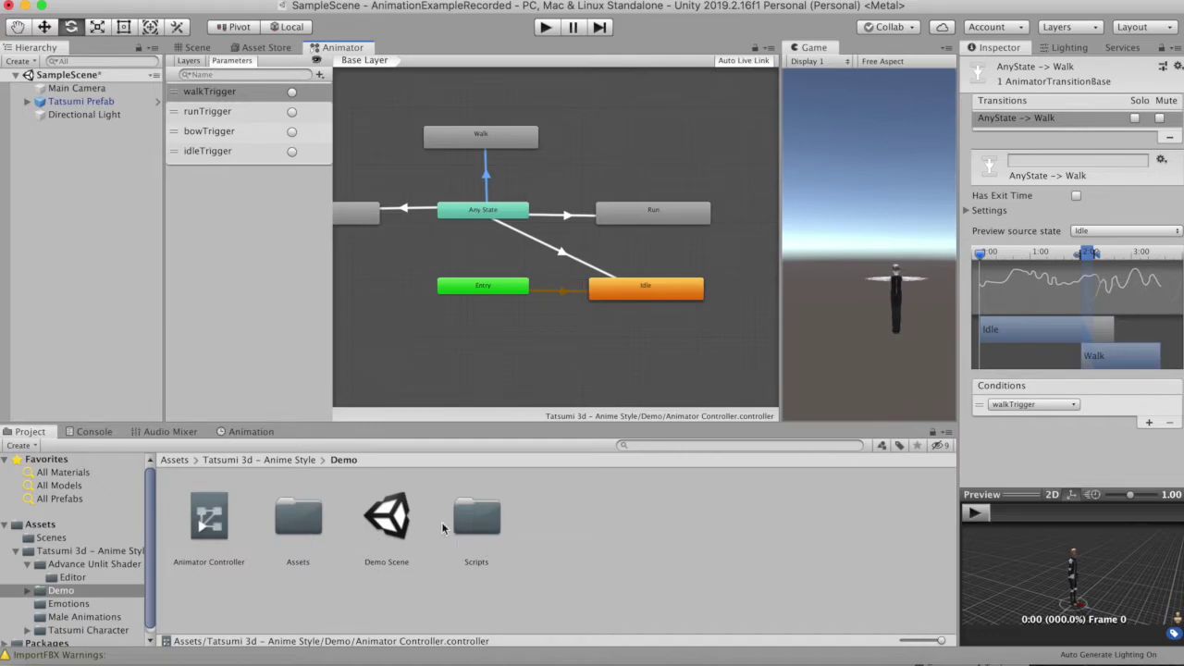
double_click(472, 520)
click(218, 522)
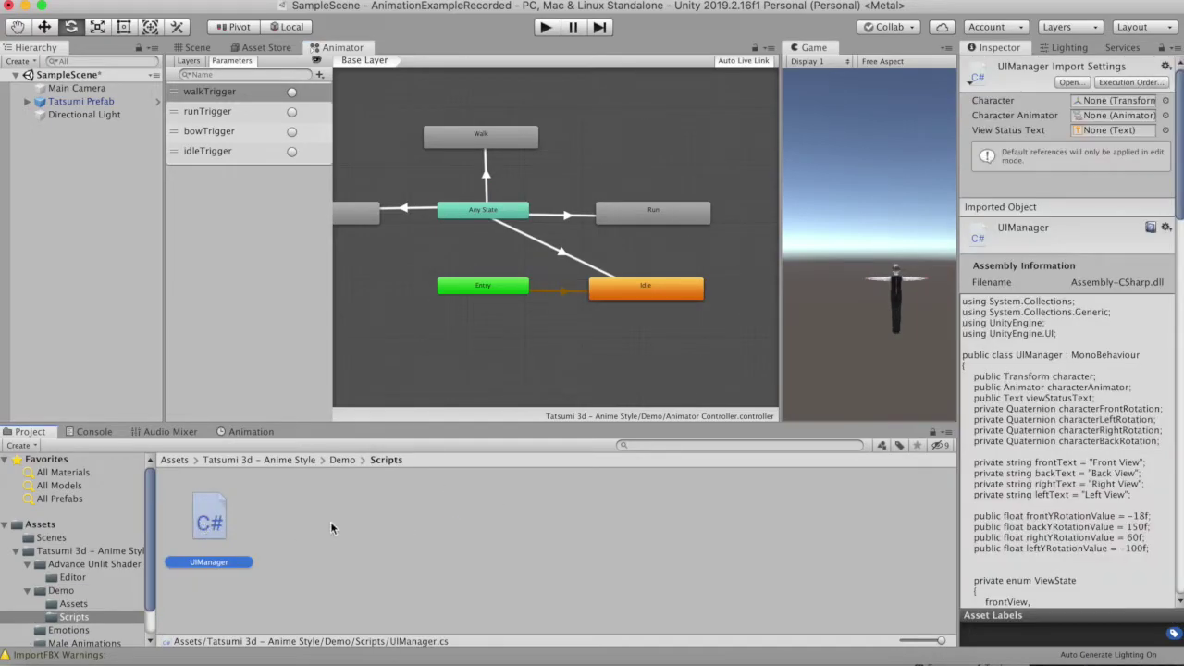
Browse the Tatsumi pack to the prefab and select the scene's Tatsumi instance to check its Animator
key(BackSpace)
double_click(299, 520)
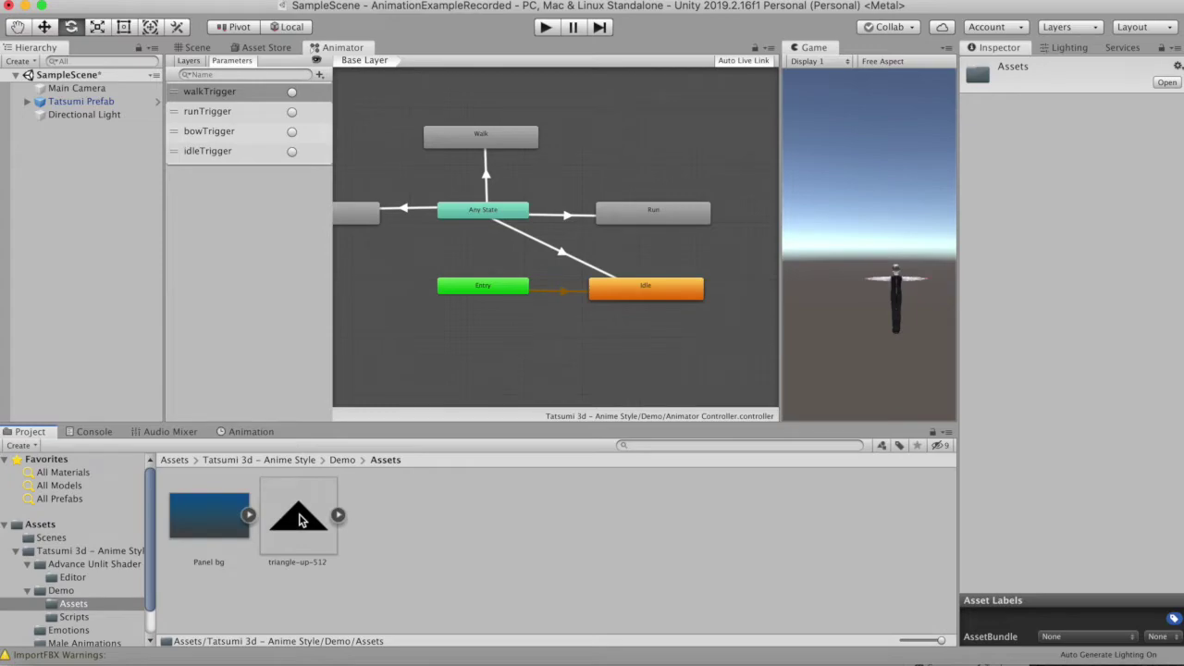
key(BackSpace)
key(BackSpace)
key(Right)
key(Right)
key(Right)
key(Right)
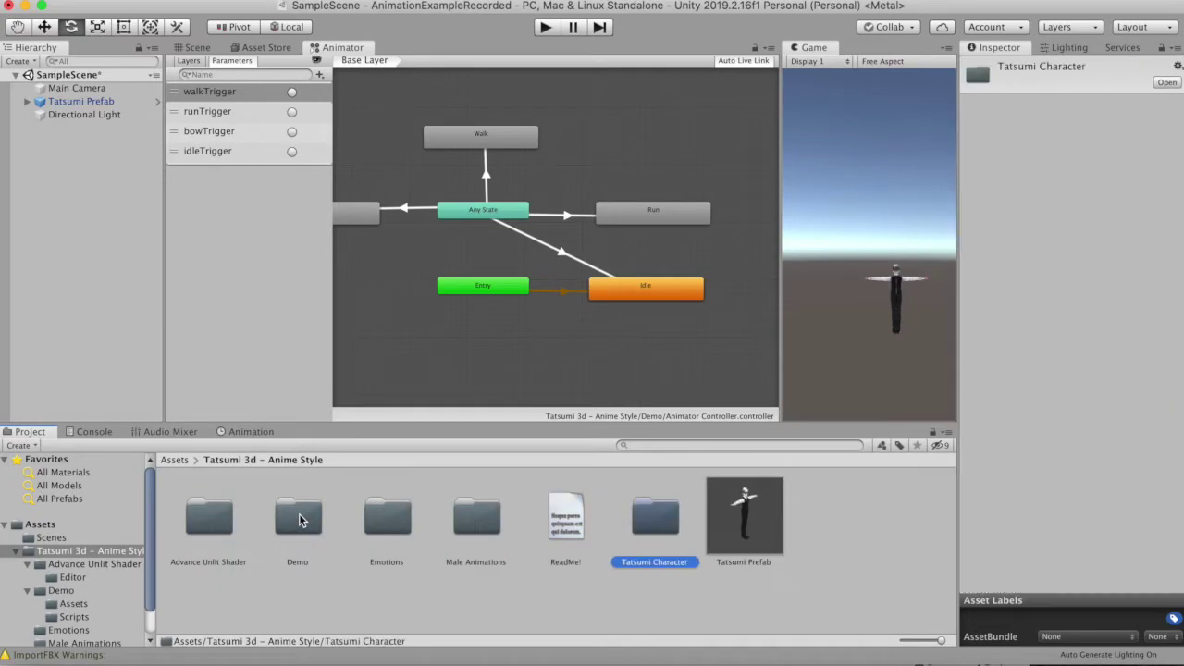
key(Return)
key(Right)
key(BackSpace)
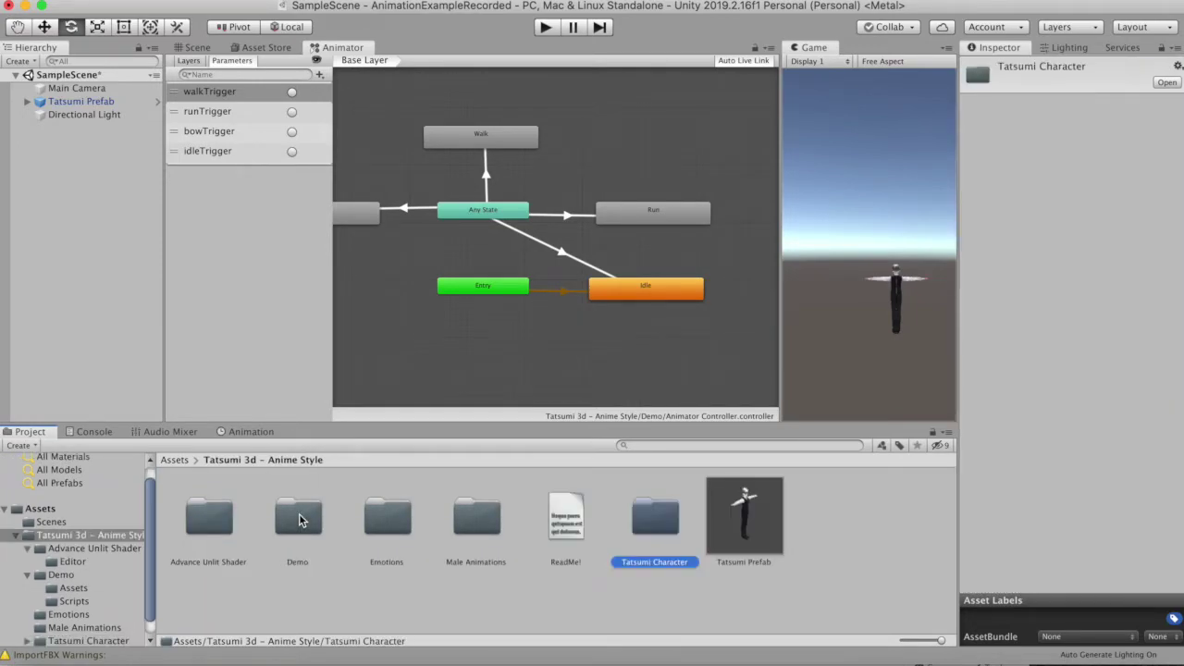
key(Right)
scroll(1036, 364, down, 1)
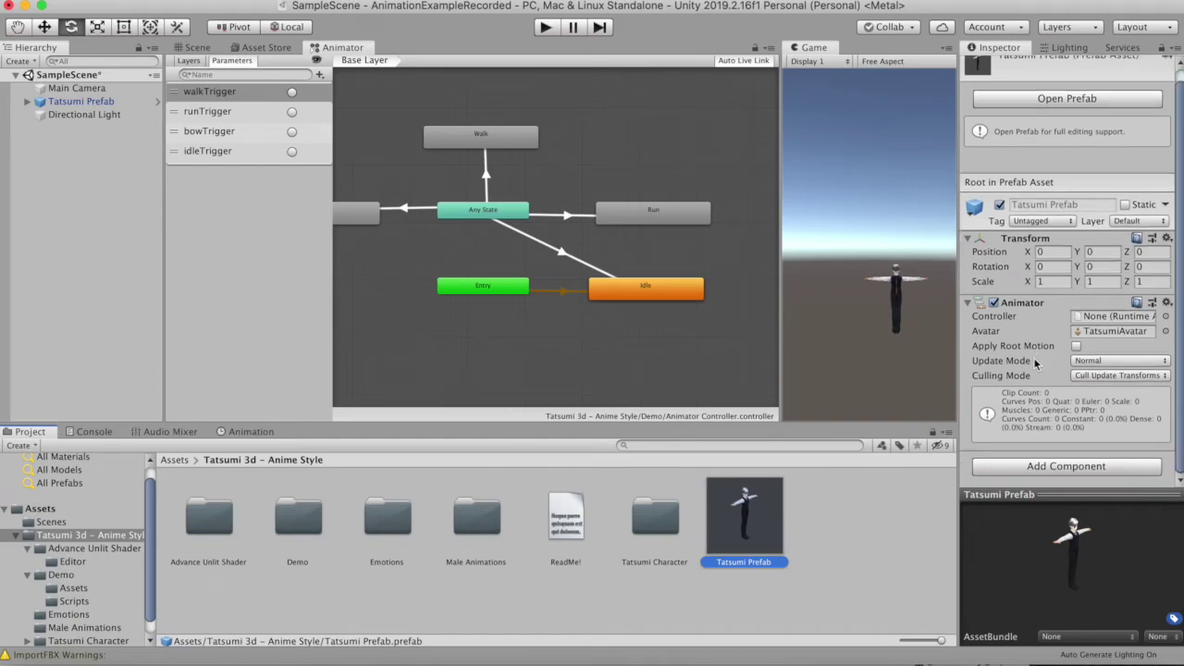
scroll(1035, 363, up, 1)
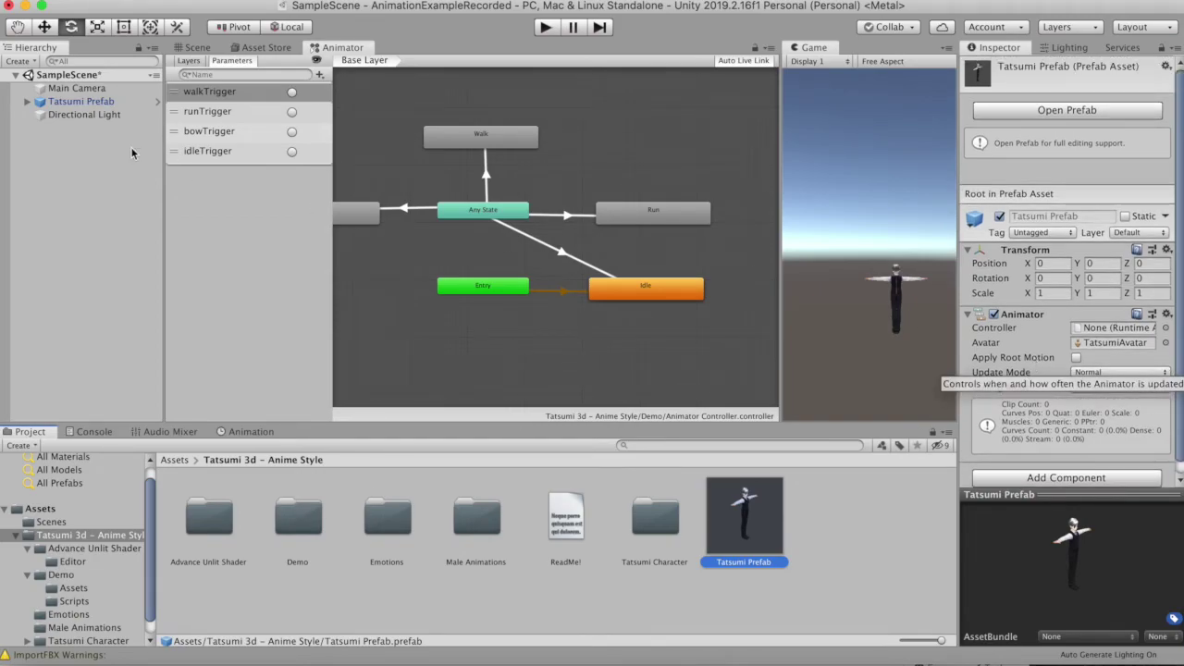
click(81, 102)
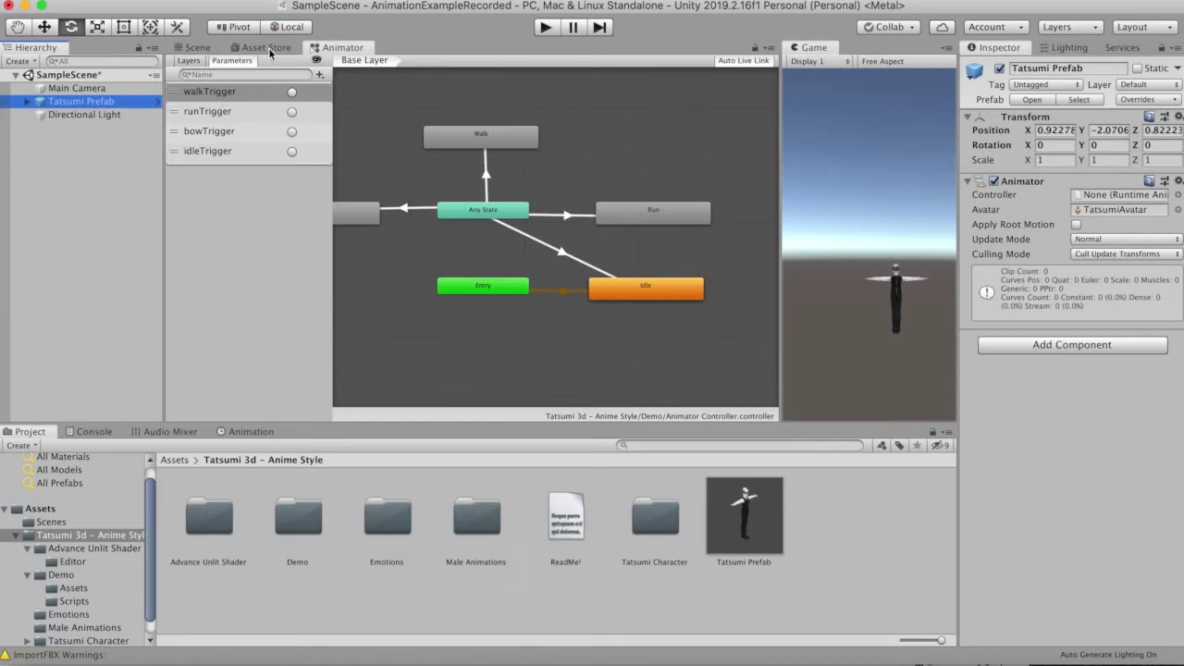
Show the 3D Scene view and return the Project panel to the top-level Assets folder
click(198, 48)
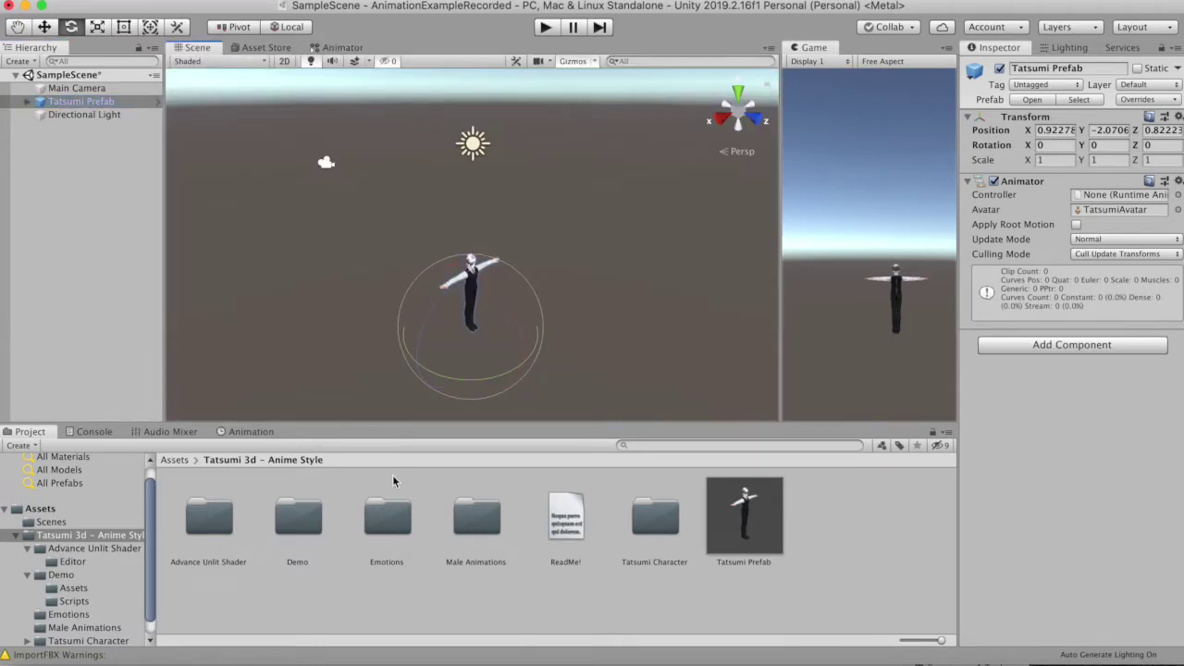
click(84, 536)
click(487, 594)
key(BackSpace)
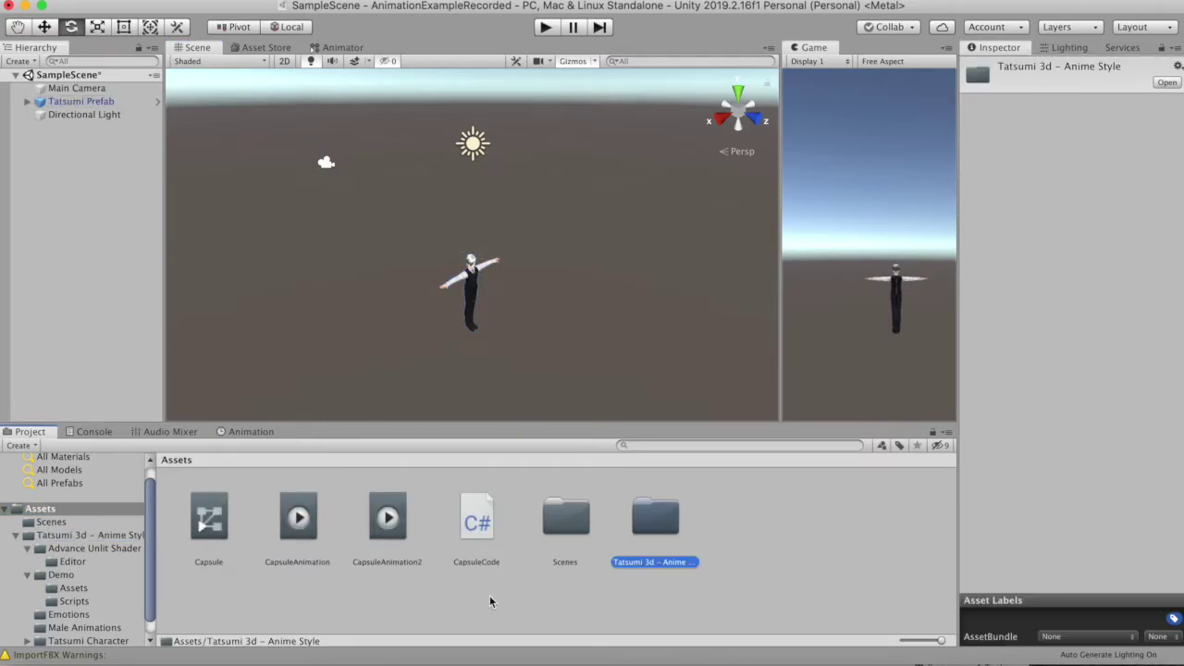
click(697, 591)
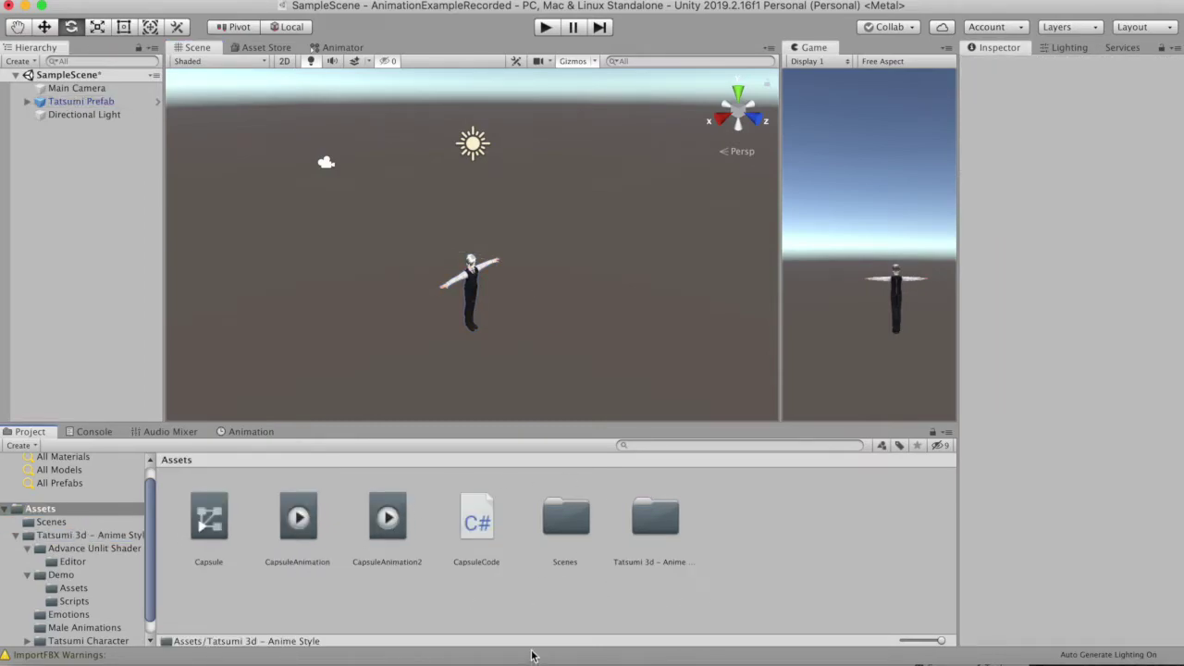
click(777, 547)
Create a PlayerAnimator Animator Controller in Assets and assign it to the Tatsumi character
click(737, 539)
right_click(735, 533)
mouse_move(878, 298)
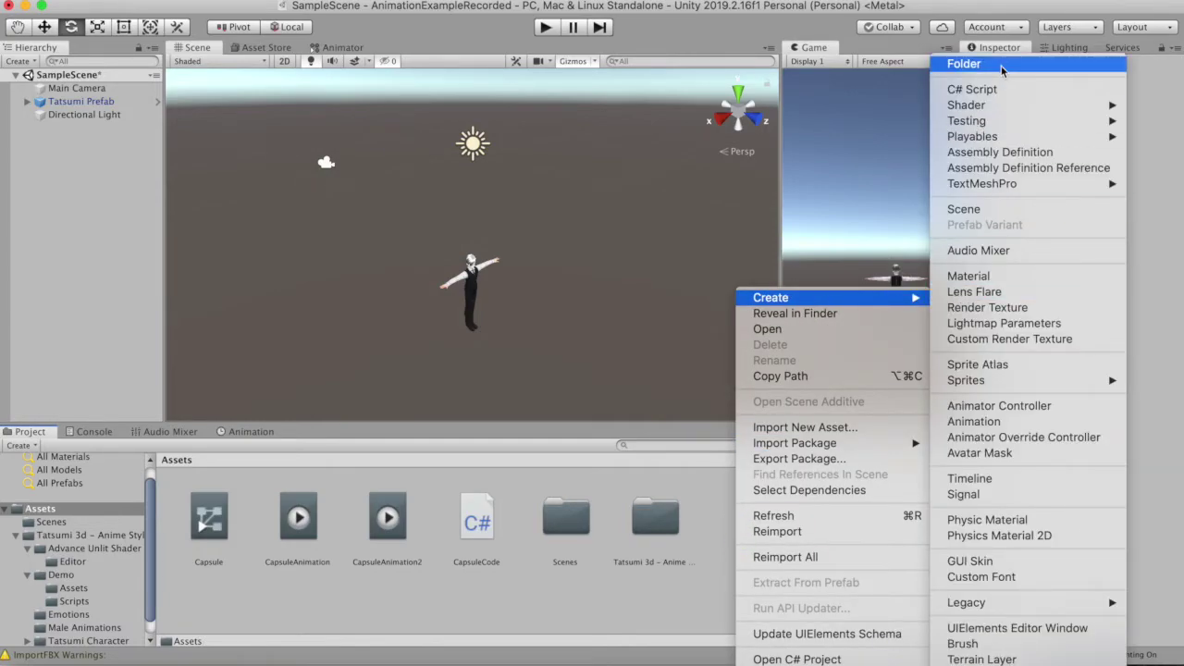
click(1066, 415)
text(PlayerAnimator)
key(Return)
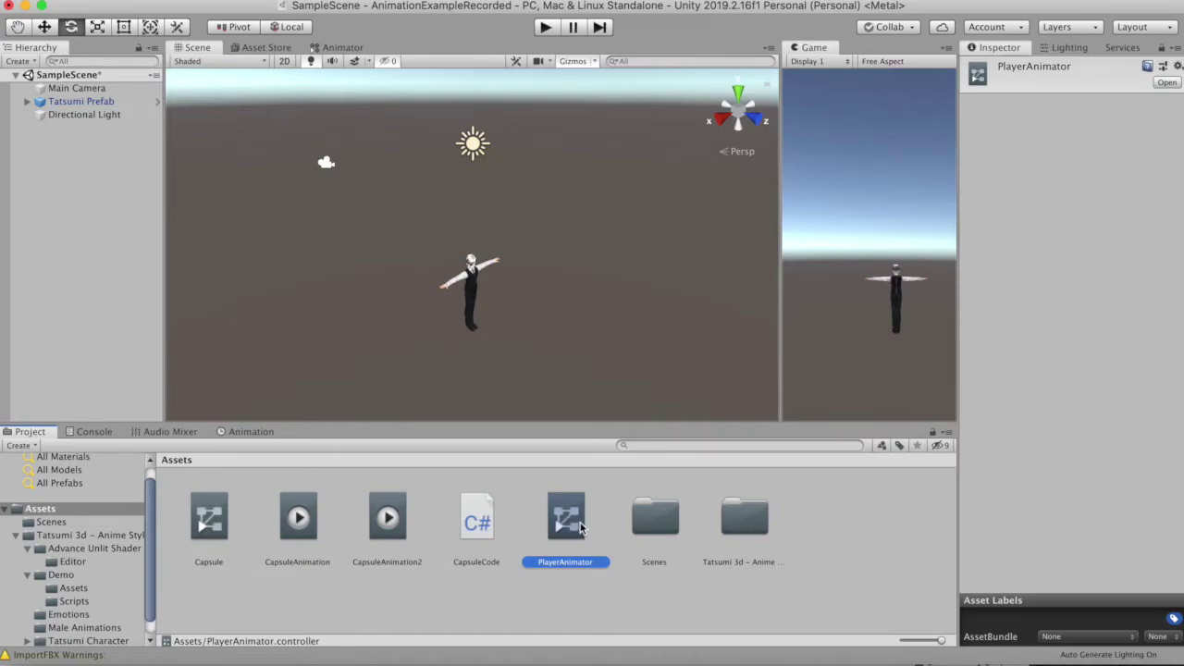
drag(575, 522, 470, 289)
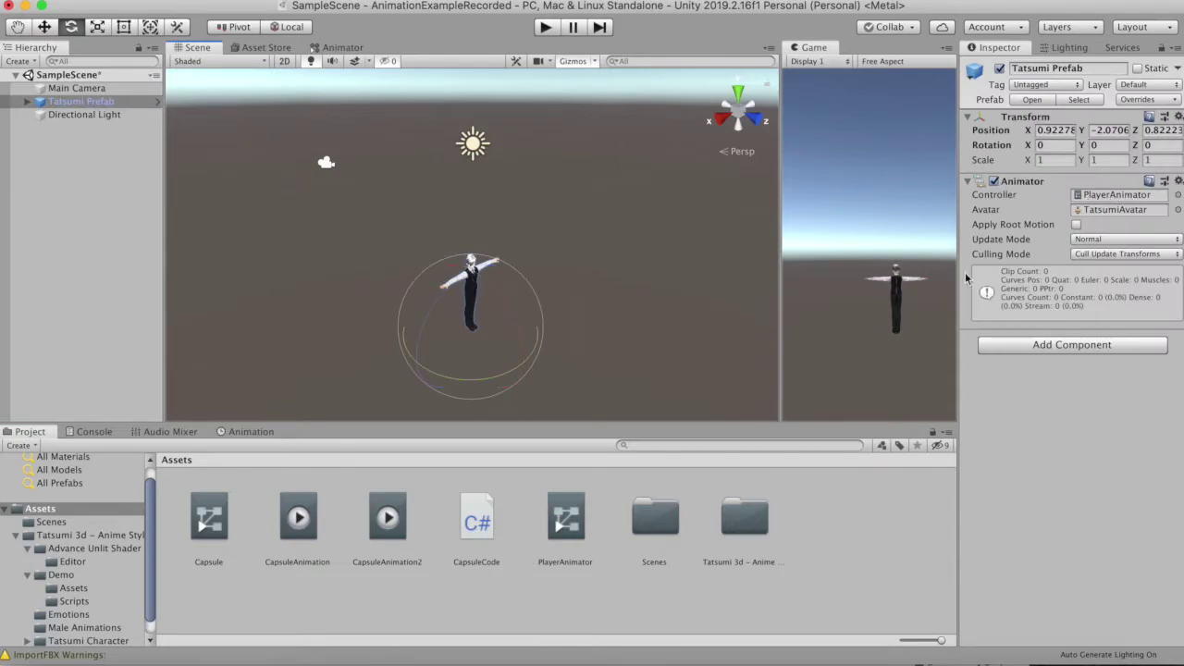
double_click(566, 518)
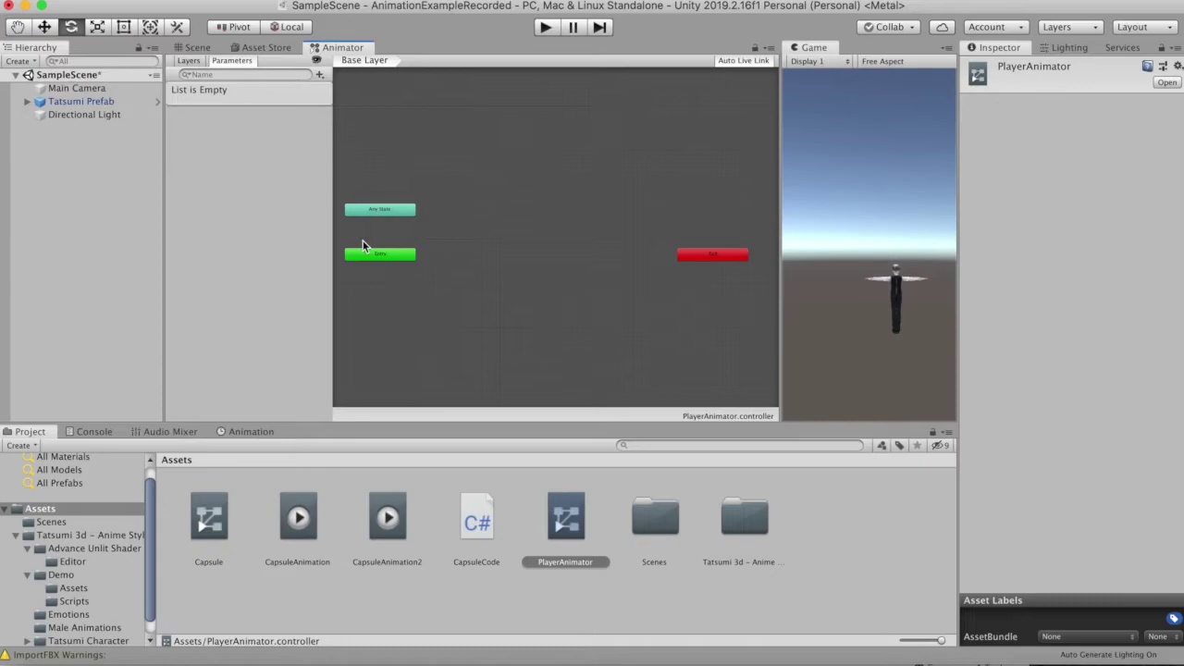
Rearrange the Entry, Any State and Exit nodes in the empty Base Layer graph
drag(364, 246, 426, 268)
drag(397, 211, 473, 207)
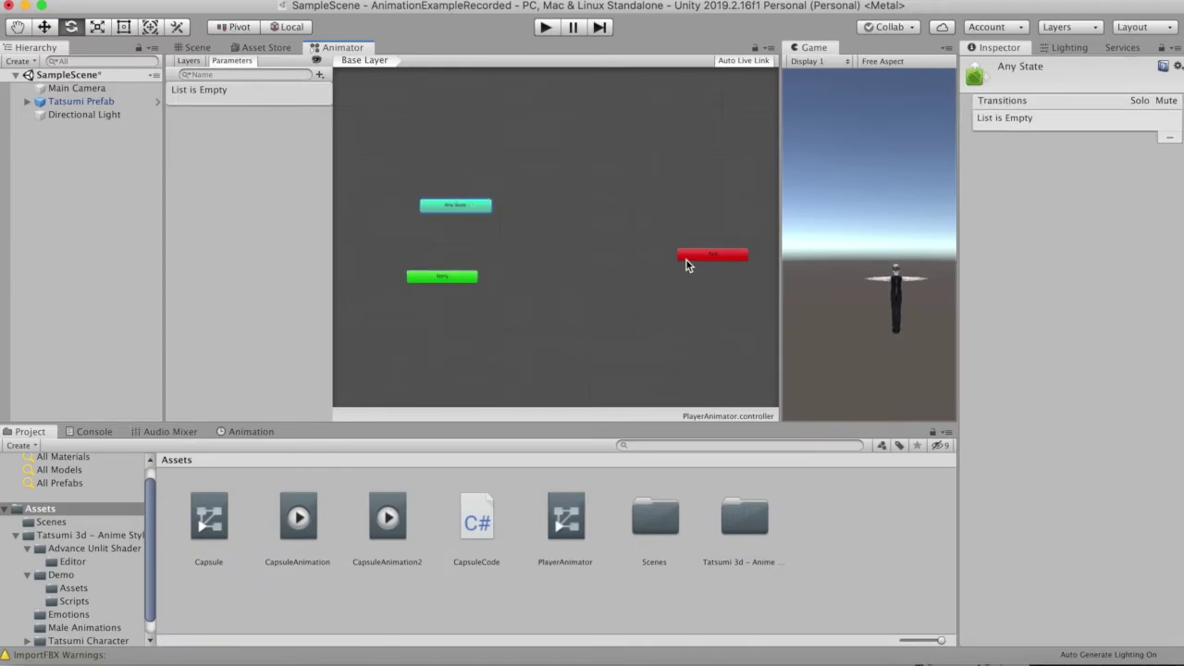
drag(684, 265, 595, 265)
drag(475, 278, 483, 305)
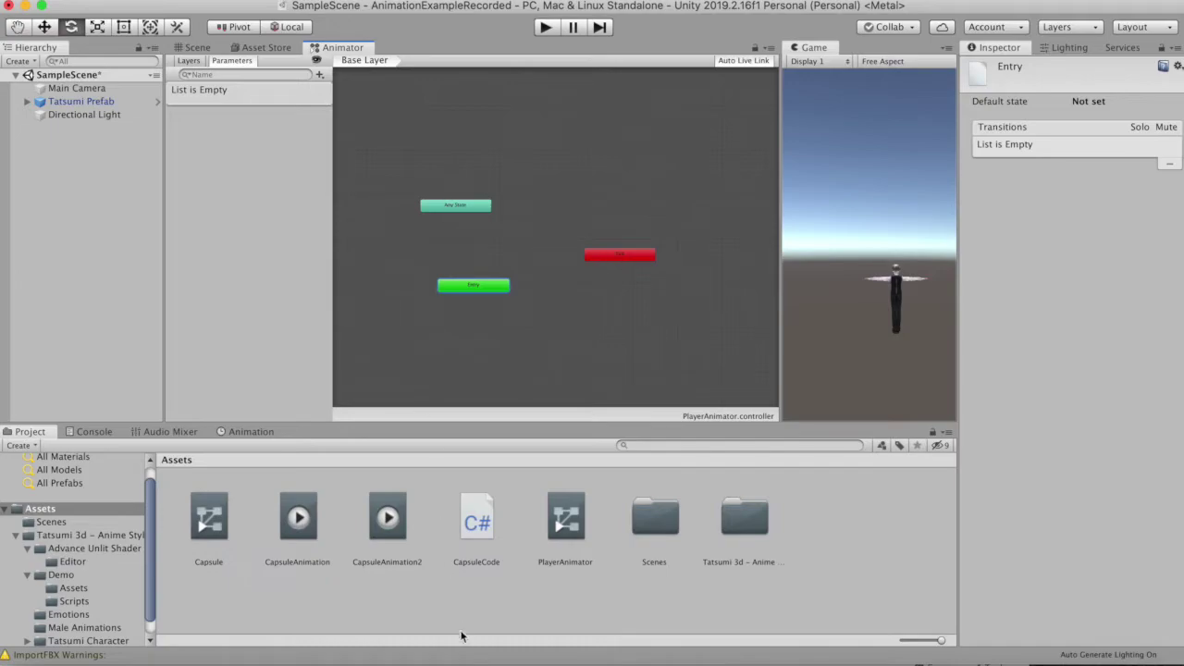
click(512, 612)
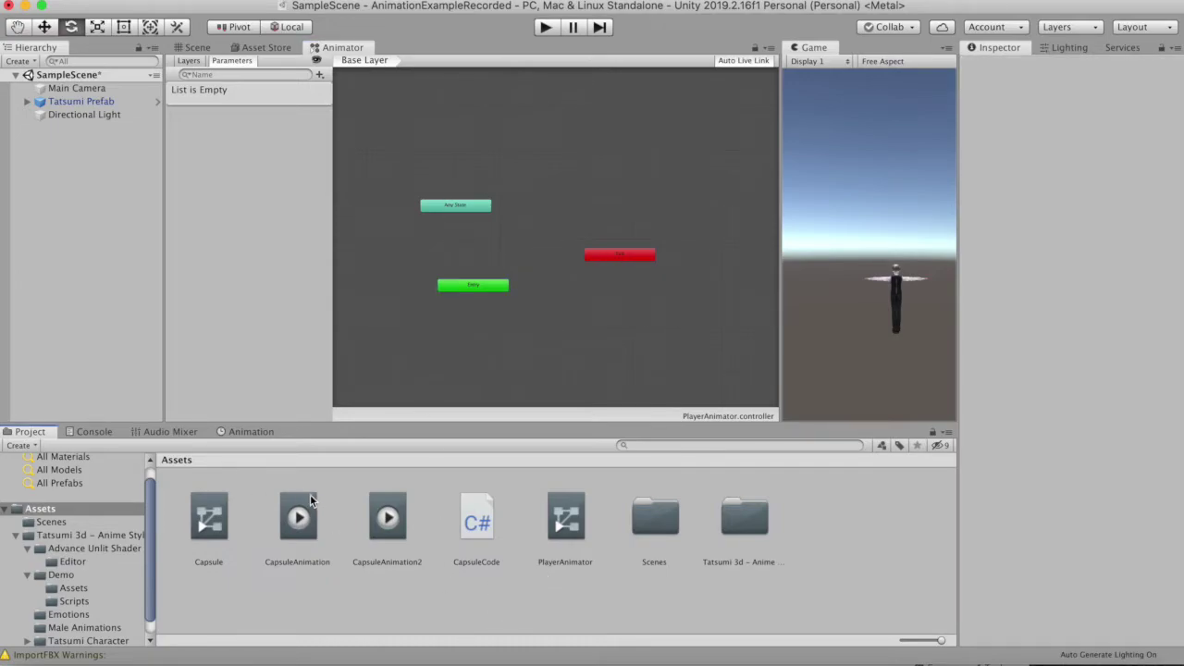
Add the Idle clip from the Male Animations folder as the default state
double_click(746, 523)
double_click(481, 523)
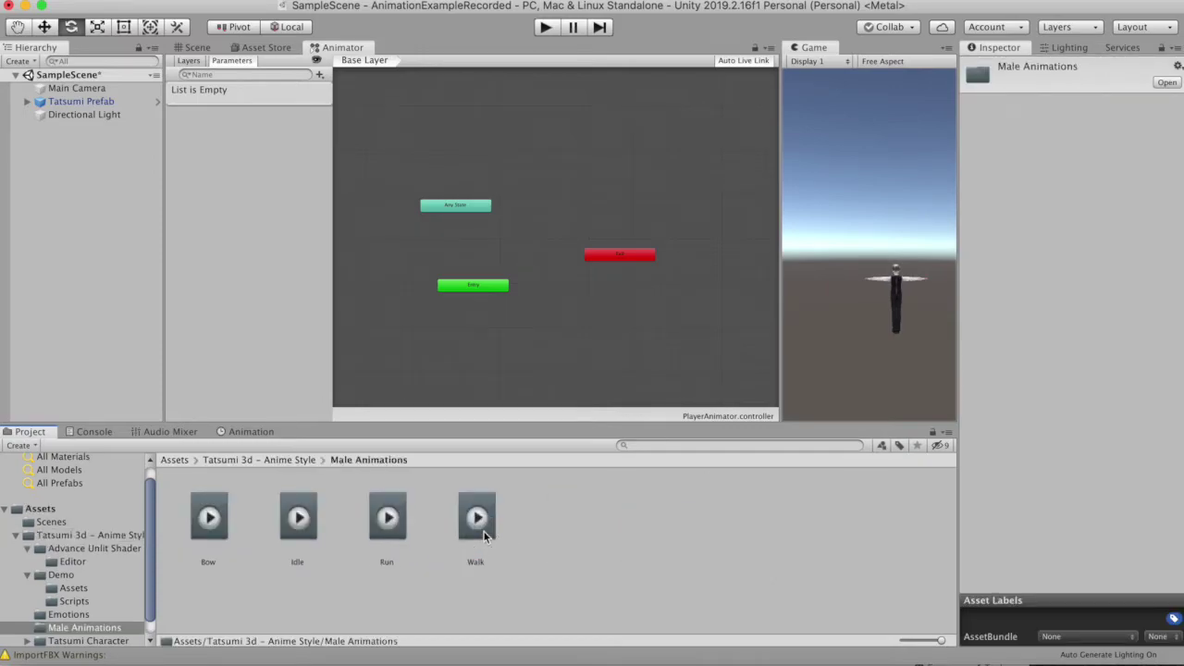
click(279, 582)
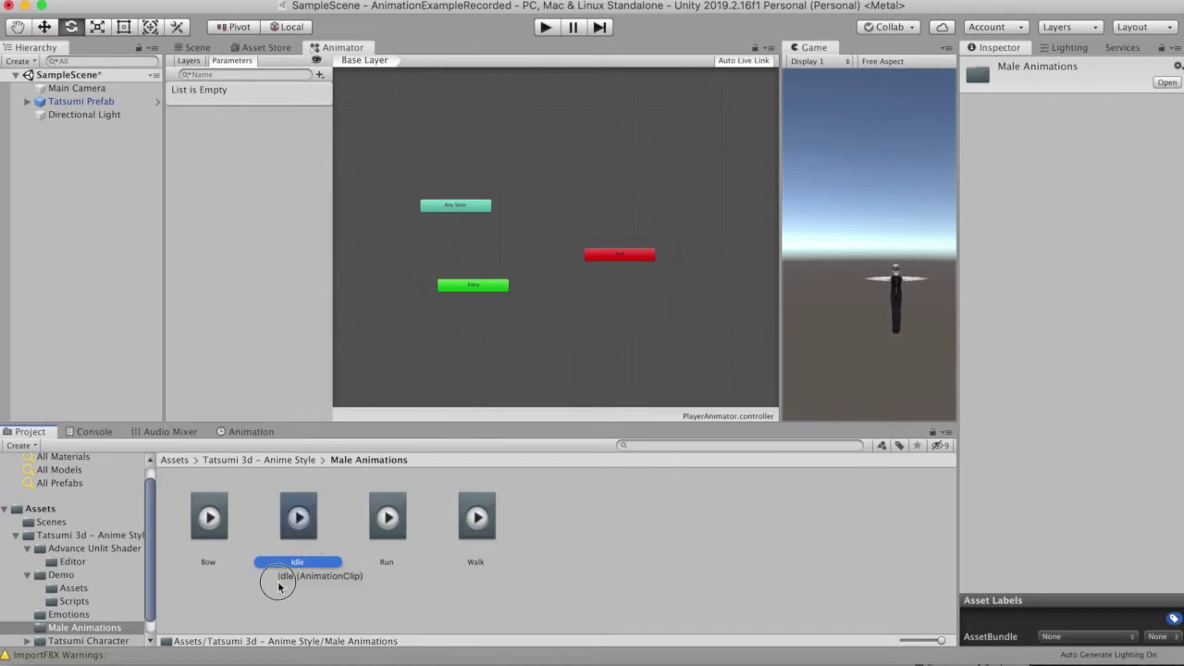
click(301, 532)
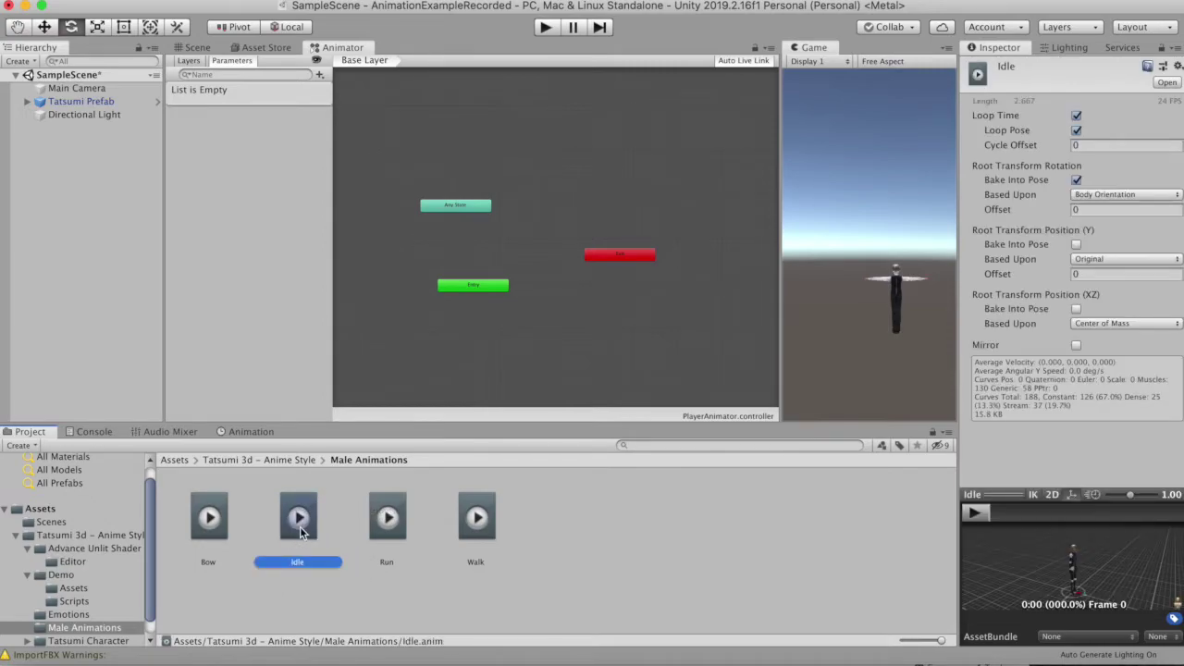
drag(298, 531, 512, 351)
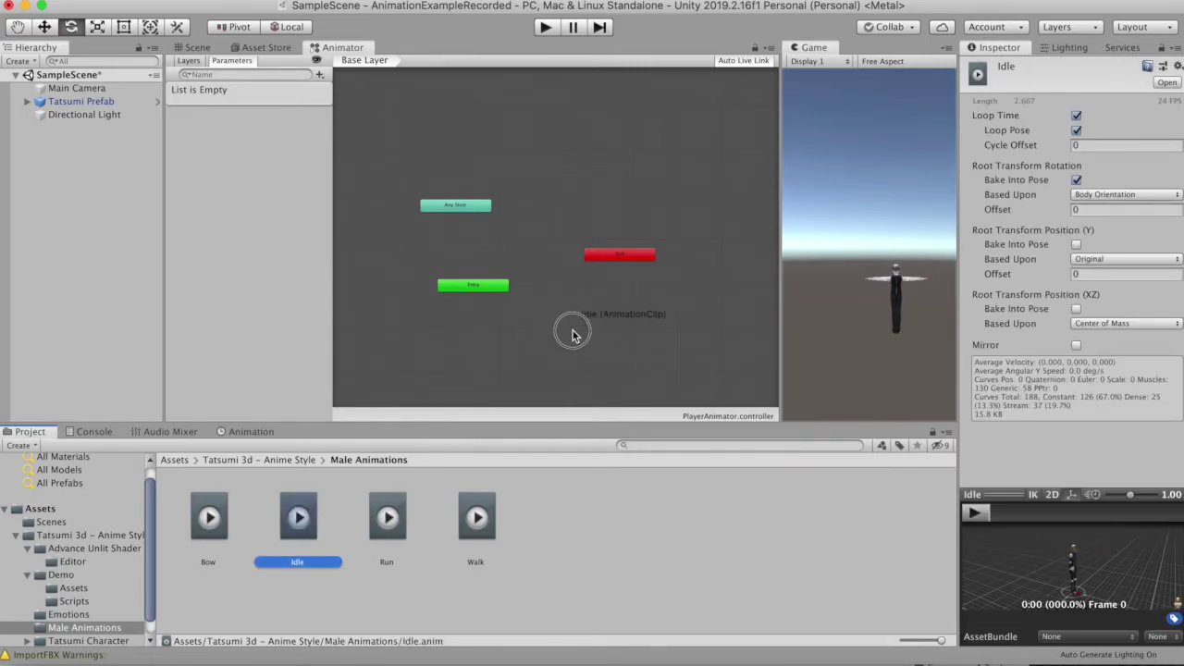
drag(485, 285, 450, 287)
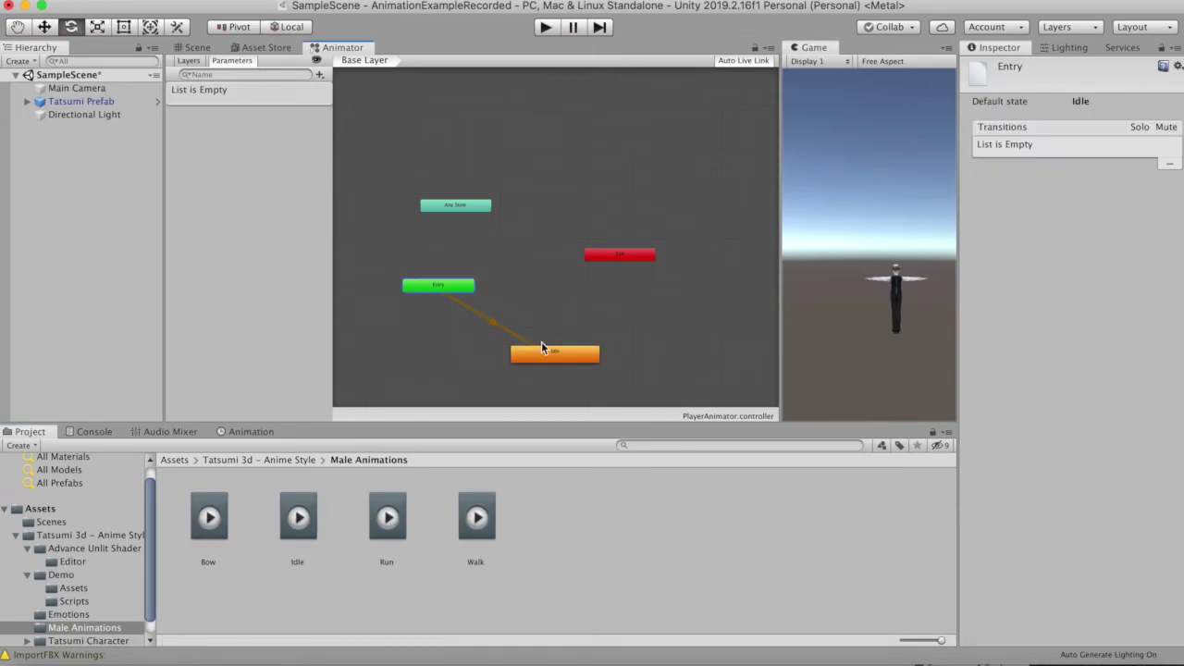
drag(546, 359, 527, 342)
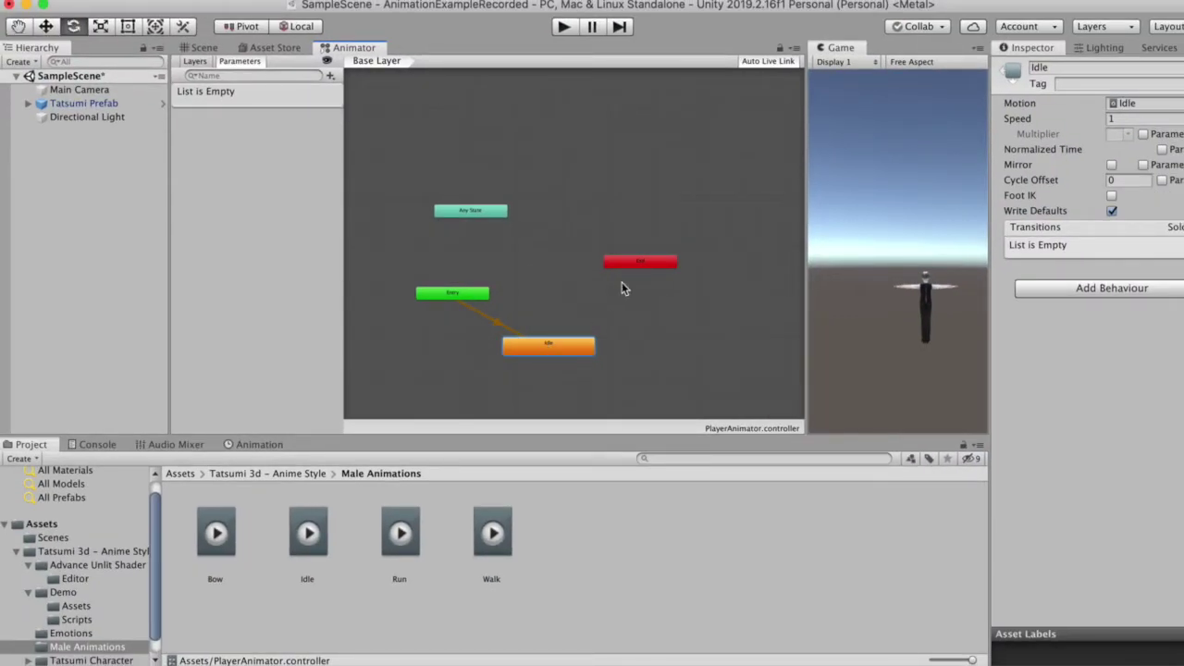
Add a Walk state from the Walk clip and space out the Exit and Any State nodes
drag(673, 262, 729, 257)
drag(506, 220, 555, 233)
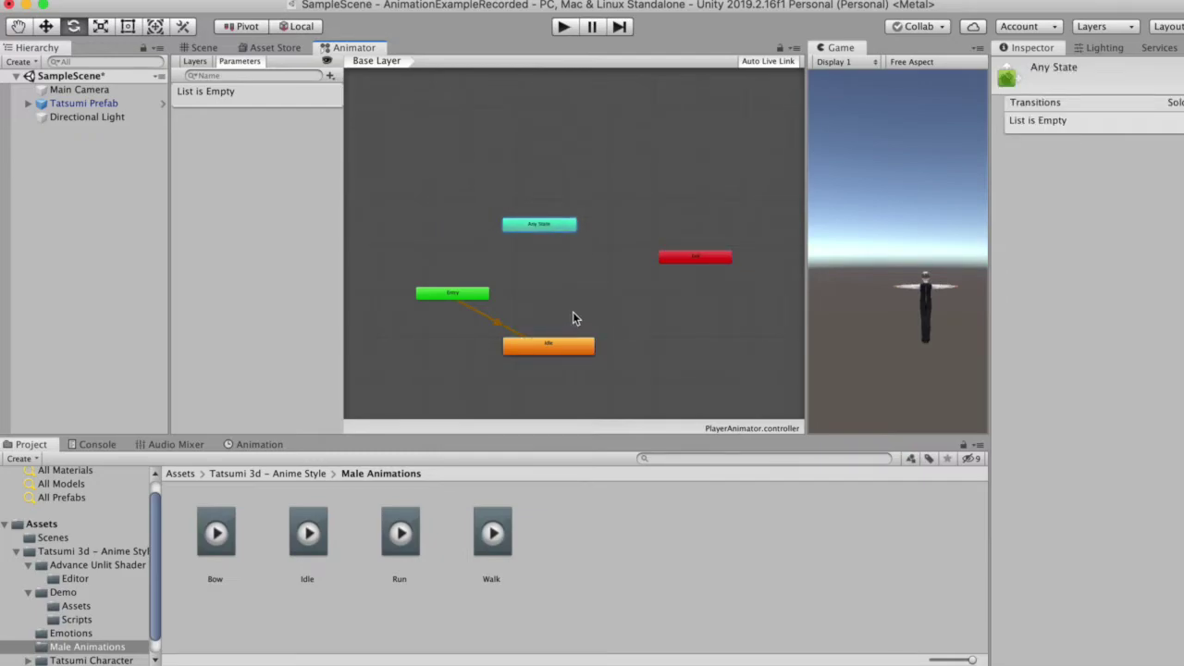
drag(707, 259, 712, 278)
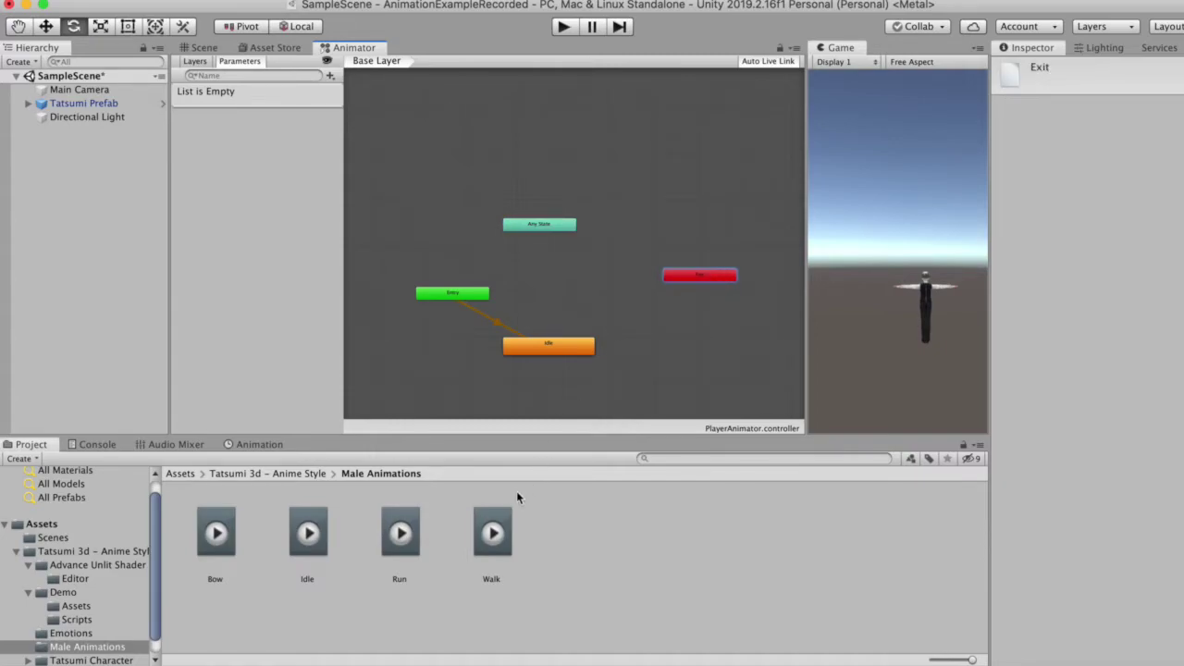
mouse_move(492, 532)
mouse_down()
mouse_move(654, 351)
mouse_move(586, 288)
mouse_up()
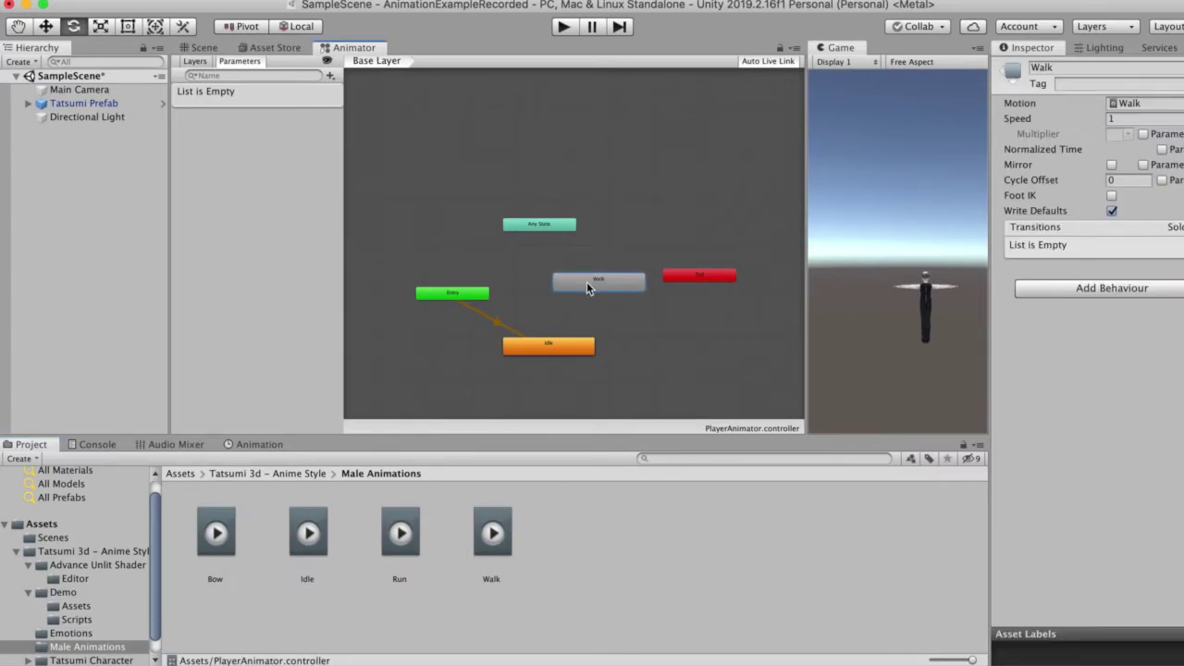
drag(676, 274, 704, 275)
drag(541, 222, 523, 218)
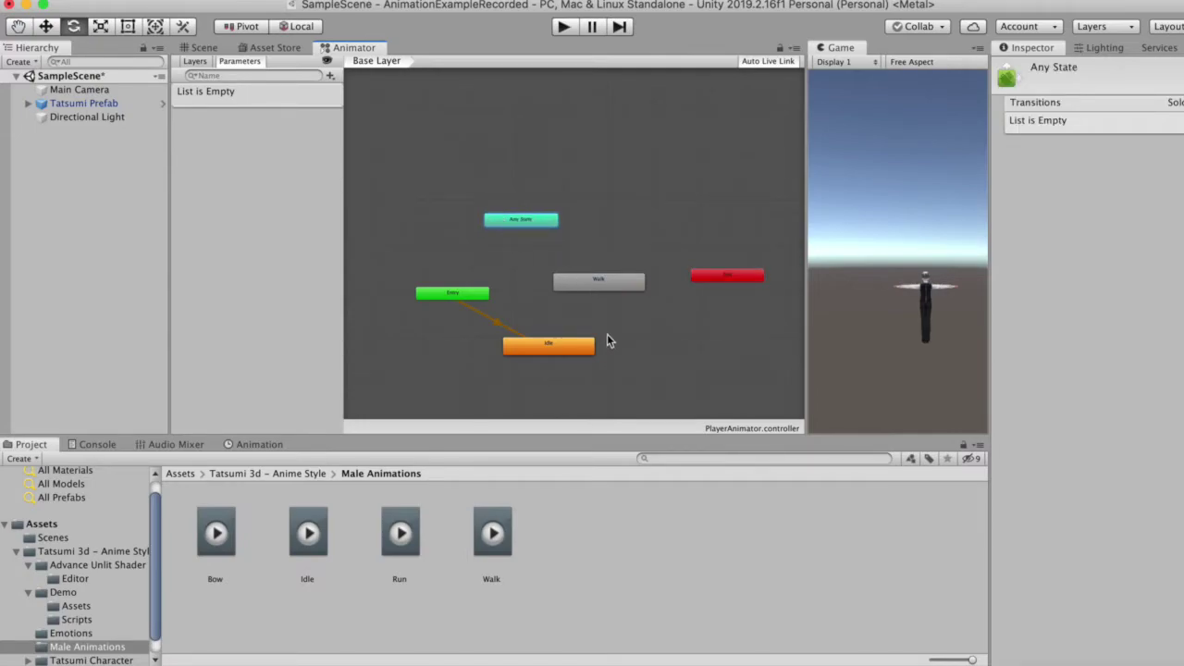
click(568, 344)
right_click(566, 344)
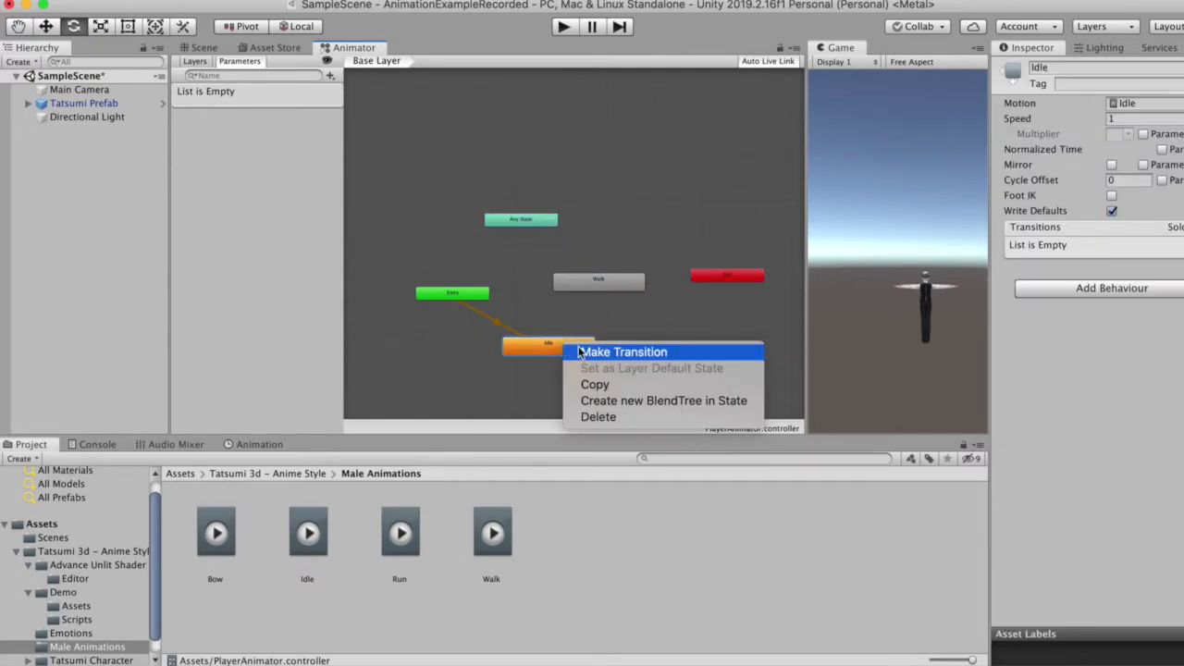
Add a Run state and create transitions from Idle to Walk and Idle to Run
click(624, 351)
click(615, 288)
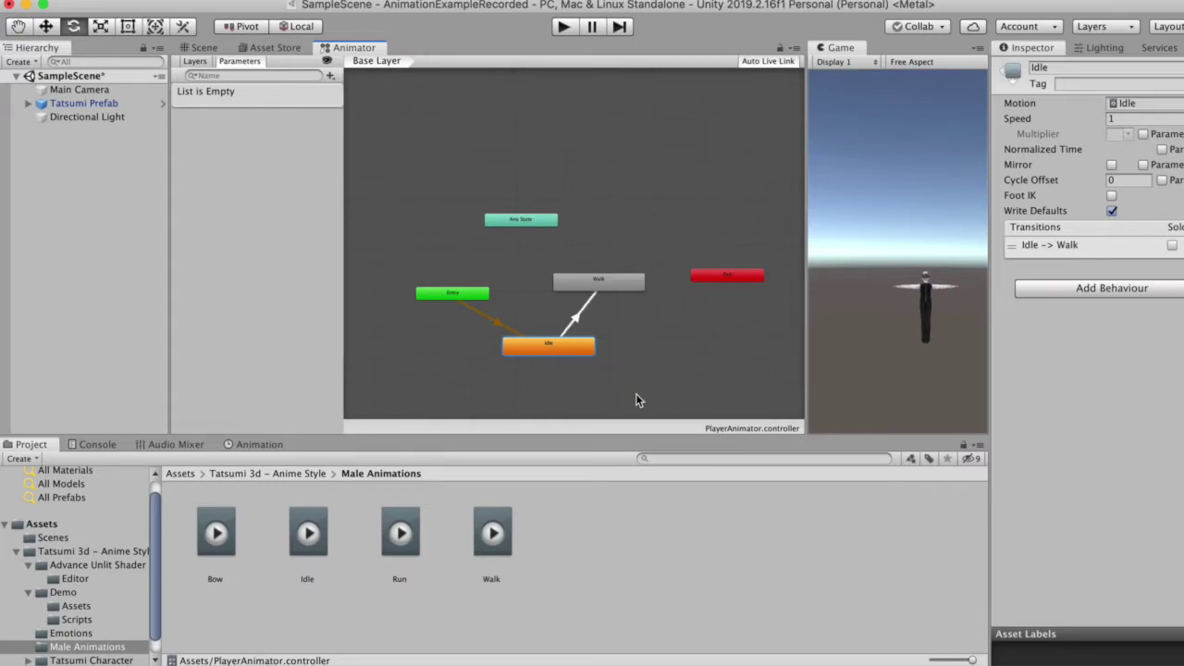
drag(402, 548, 664, 387)
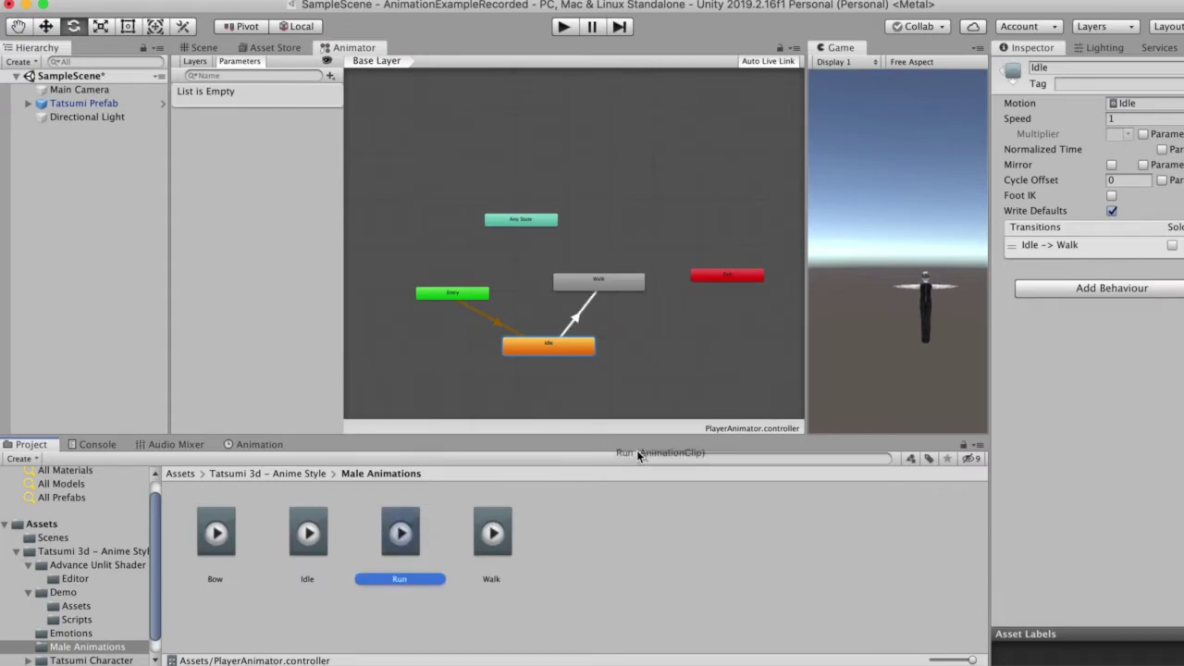
right_click(584, 348)
click(598, 352)
click(663, 393)
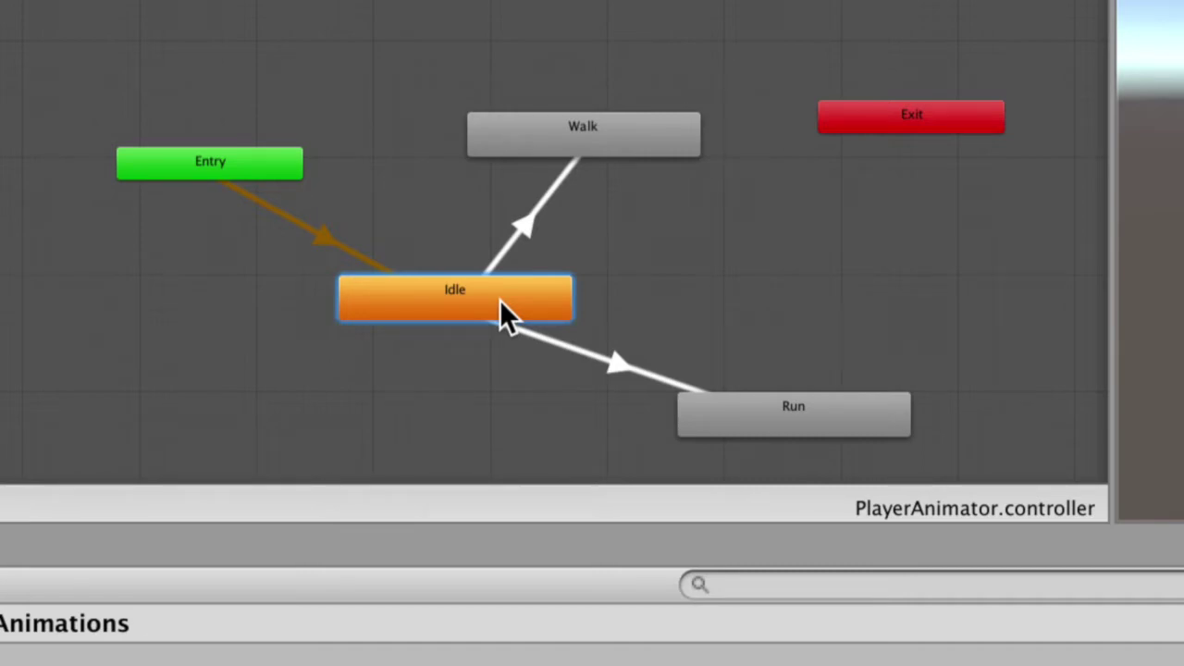
Connect Run to Walk, Walk to Run, and Walk back to Idle
right_click(785, 407)
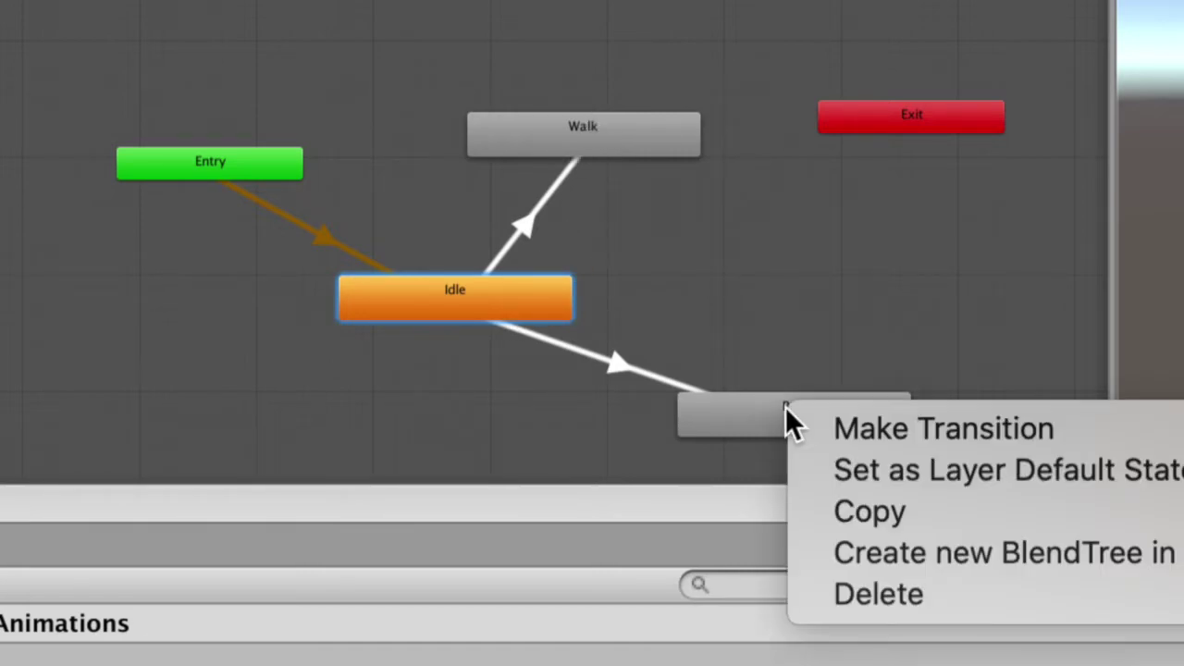
click(827, 426)
click(658, 149)
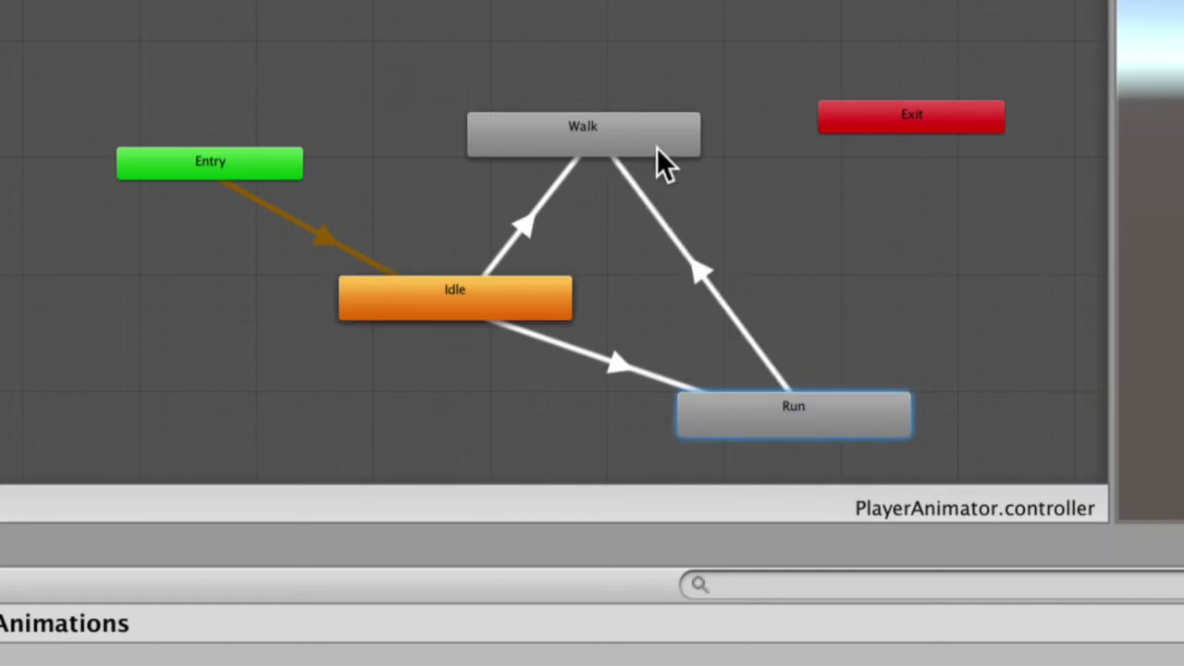
right_click(665, 139)
click(703, 158)
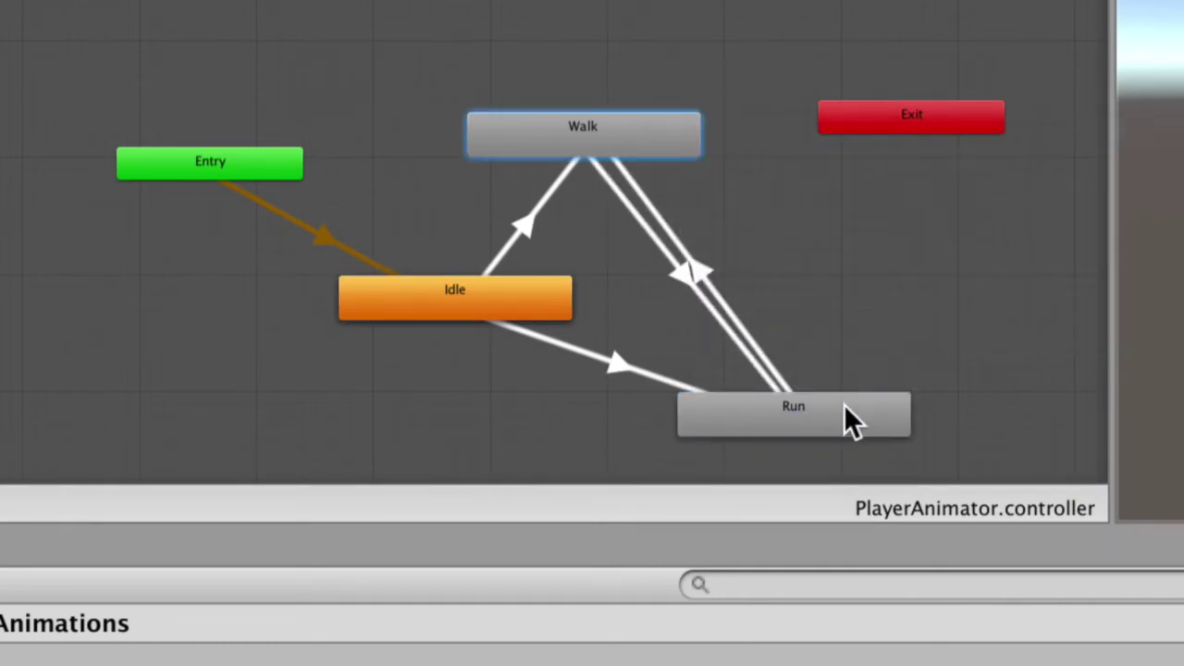
click(803, 430)
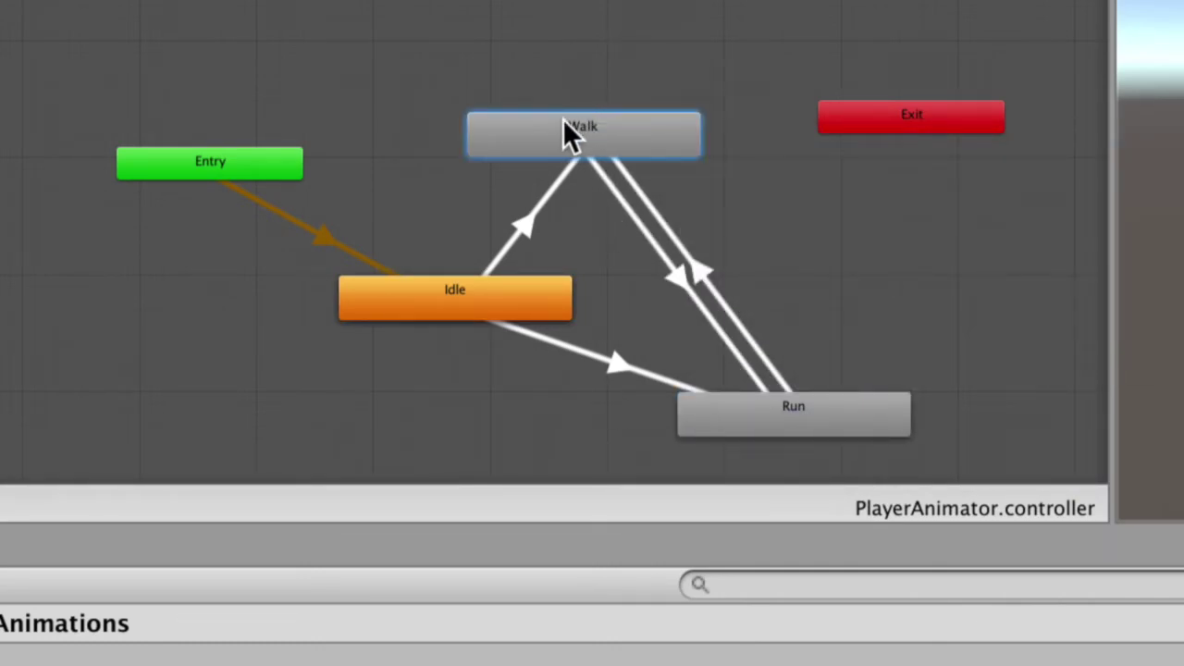
right_click(567, 120)
click(600, 140)
click(446, 284)
Add a transition from Run back to Idle, then select the new transitions
right_click(673, 410)
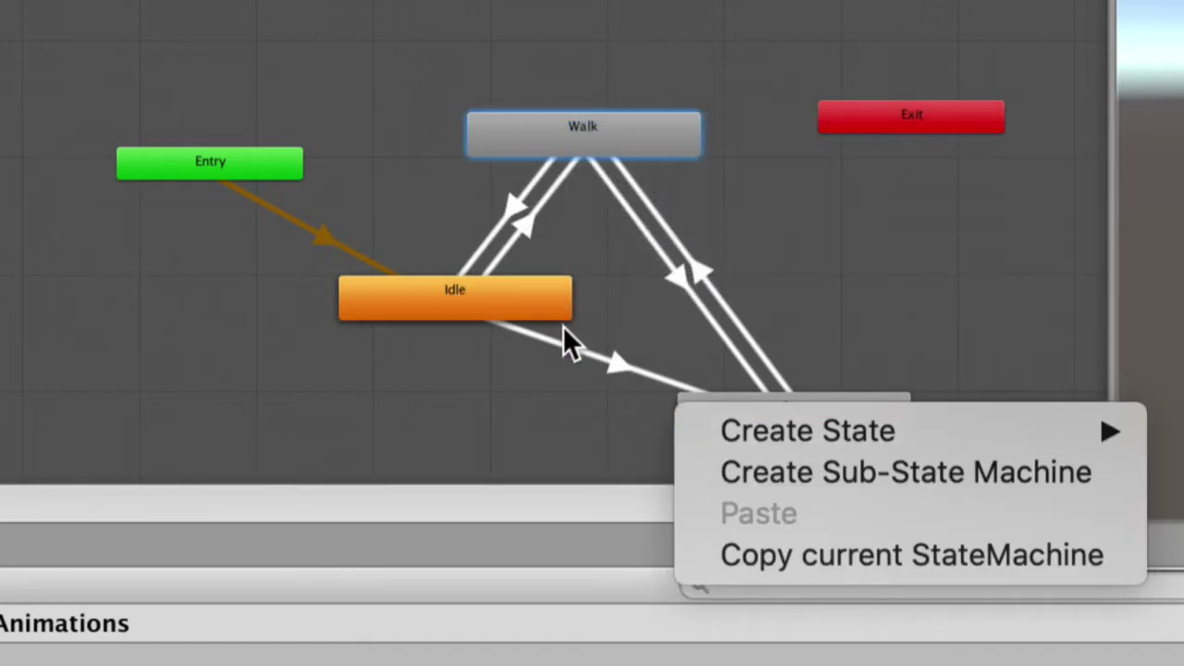
click(642, 427)
right_click(702, 422)
click(761, 442)
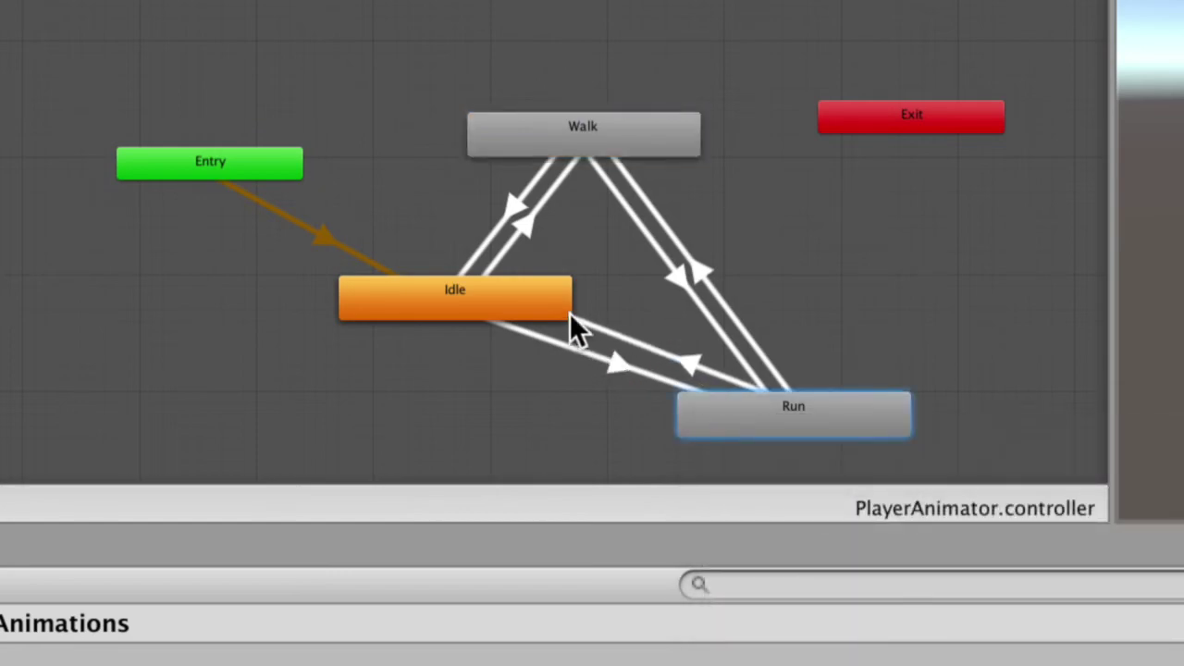
click(542, 303)
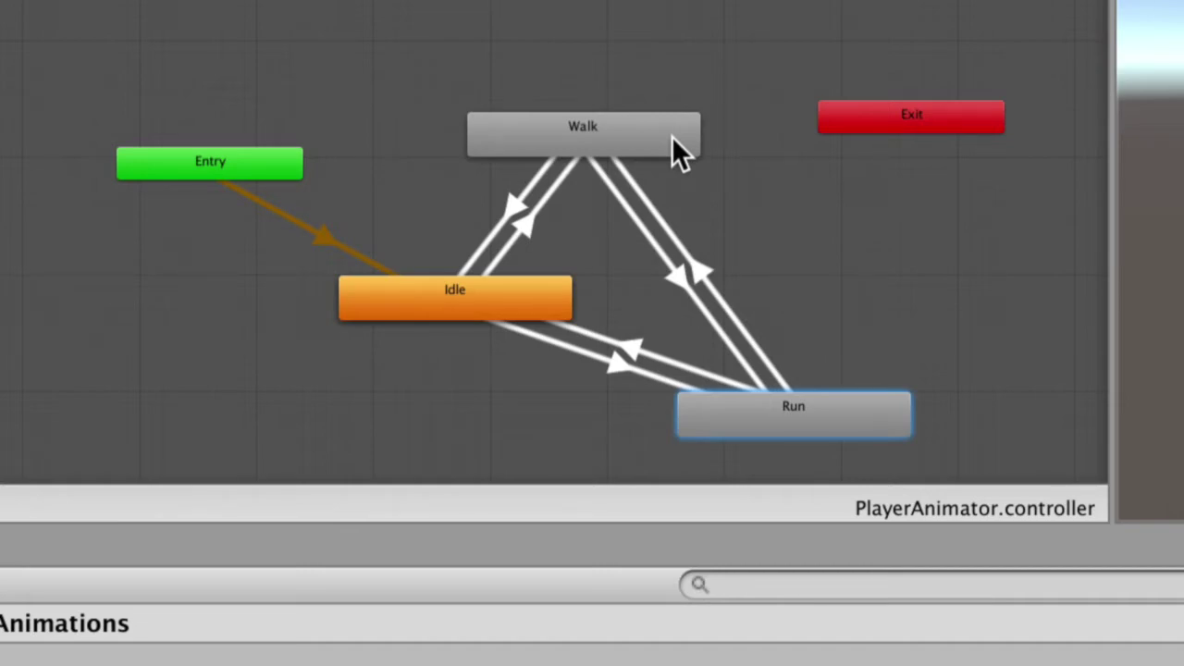
scroll(671, 136, down, 2)
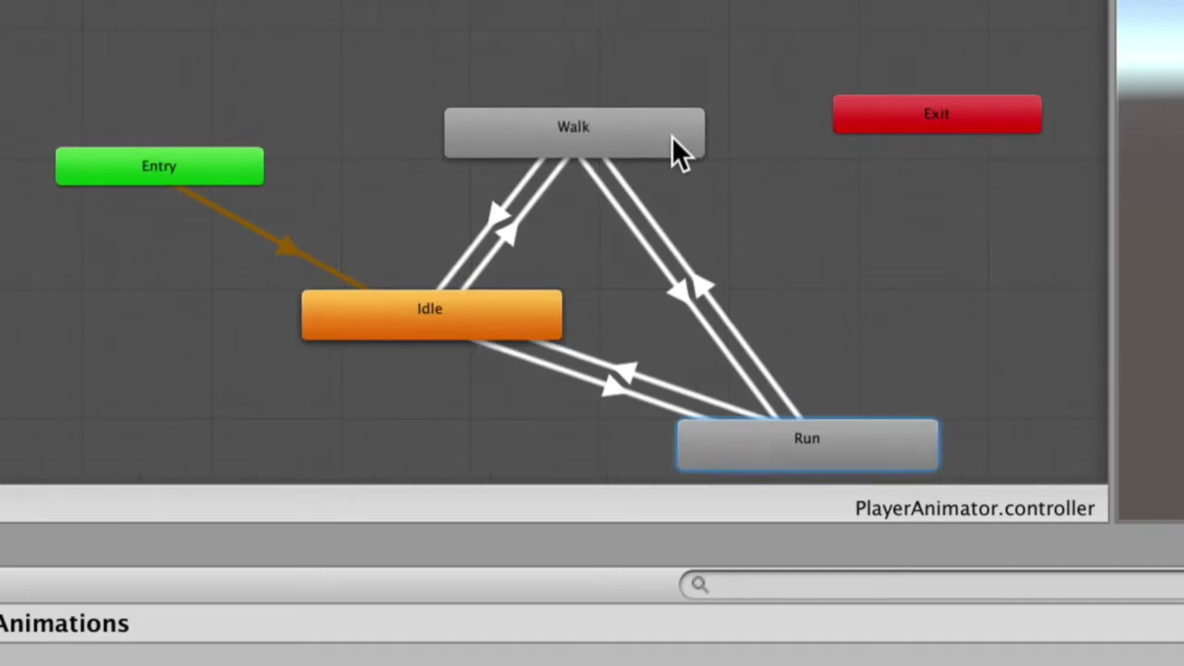
scroll(671, 136, down, 3)
click(580, 187)
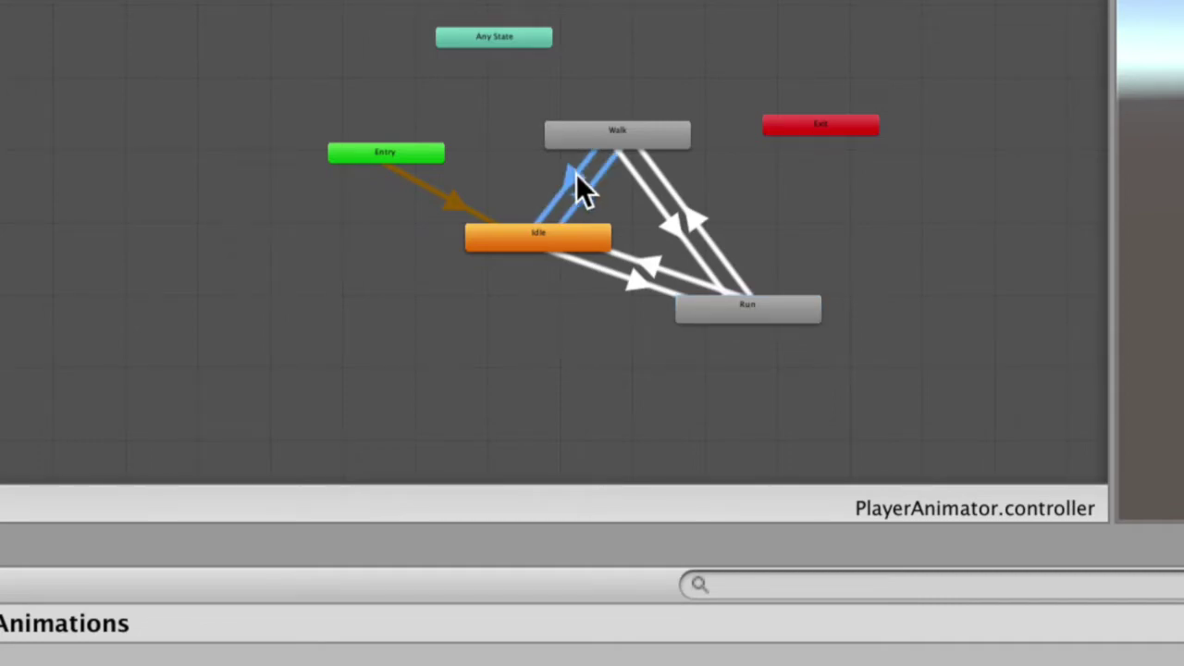
mouse_move(553, 178)
mouse_down()
mouse_move(598, 208)
mouse_move(573, 182)
mouse_up()
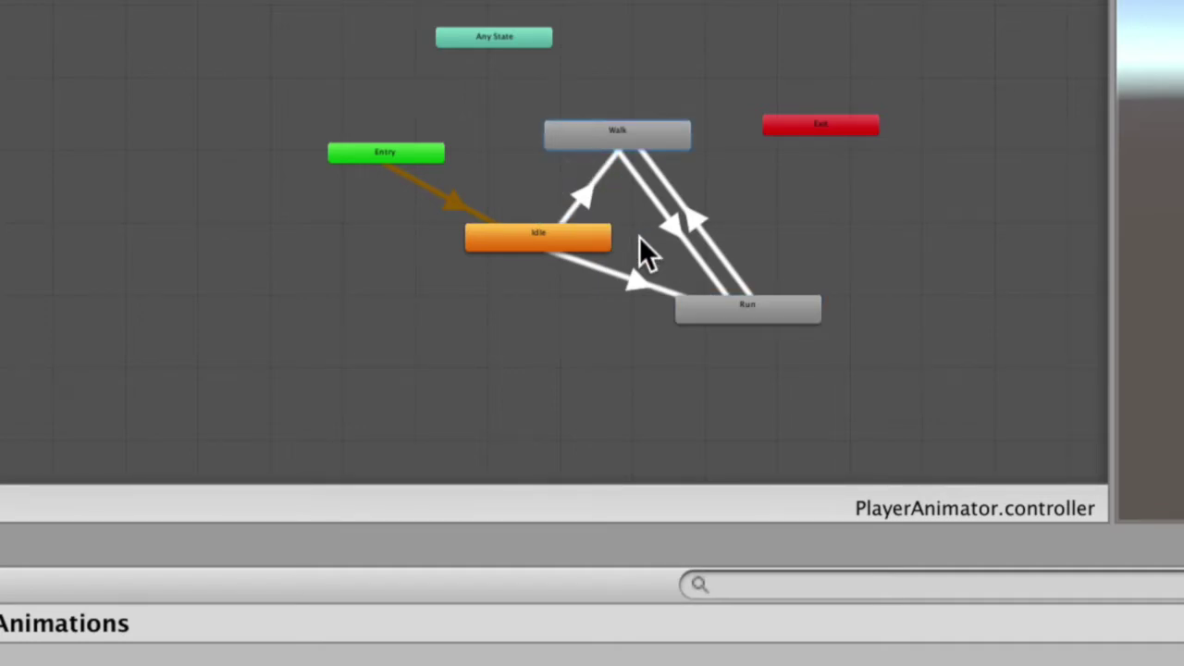
Remove the direct Idle/Walk/Run transitions and add an Any State to Walk transition
key(ctrl+z)
key(ctrl+z)
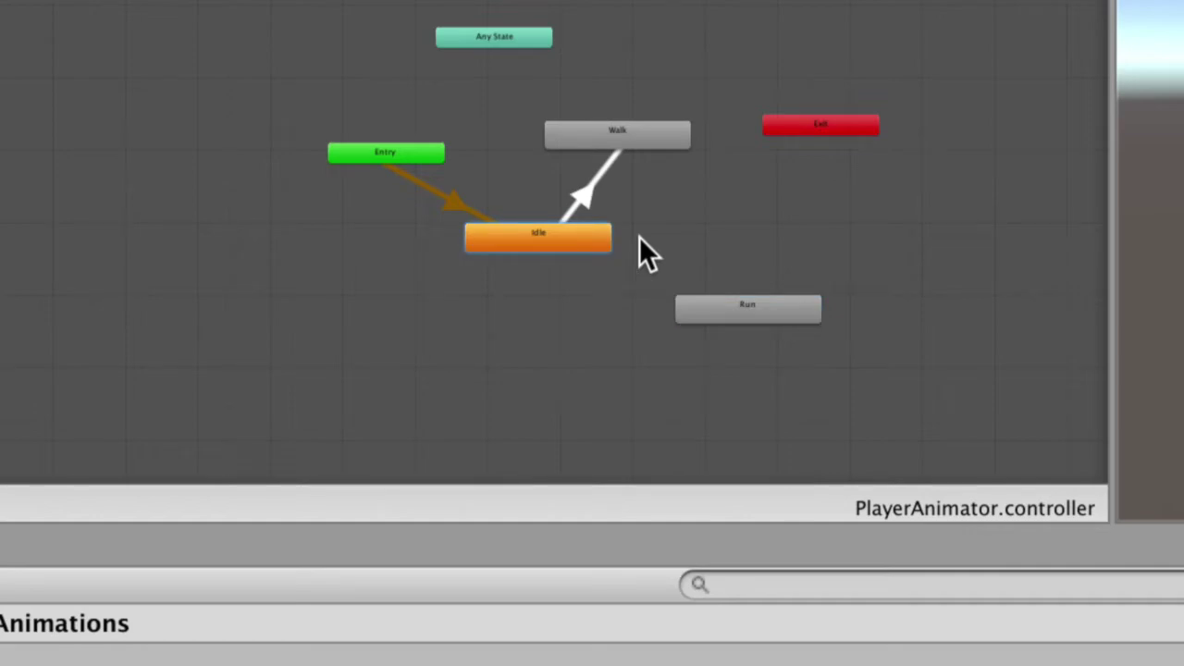
key(ctrl+z)
key(ctrl+z)
key(ctrl+z)
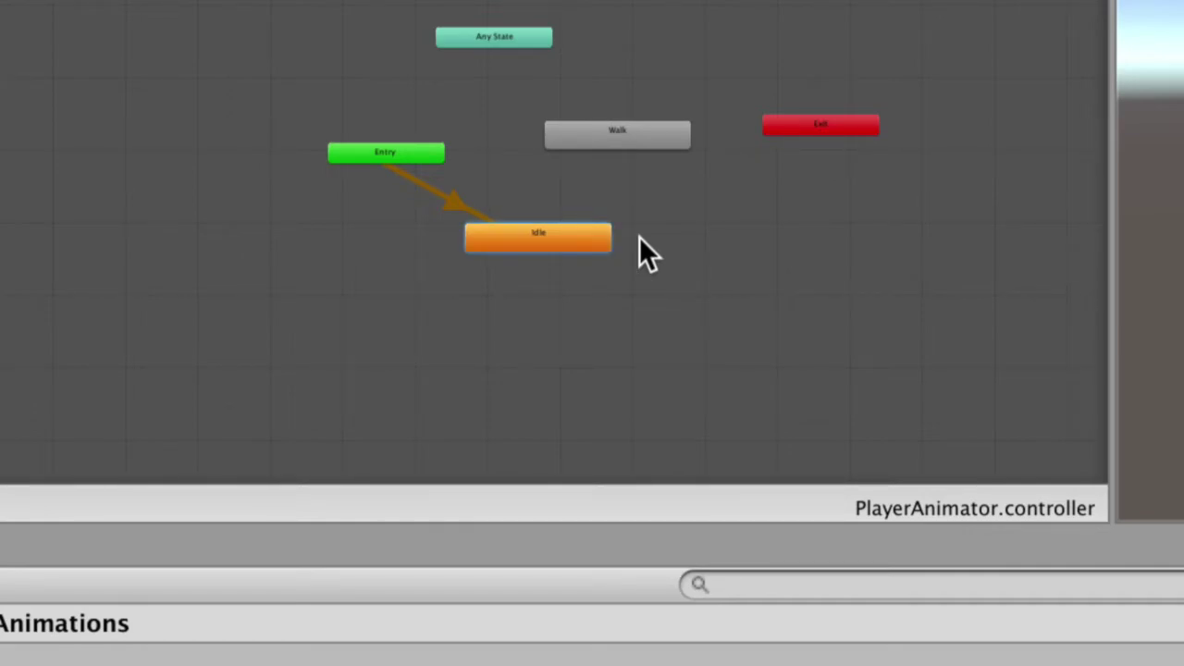
drag(622, 144, 614, 143)
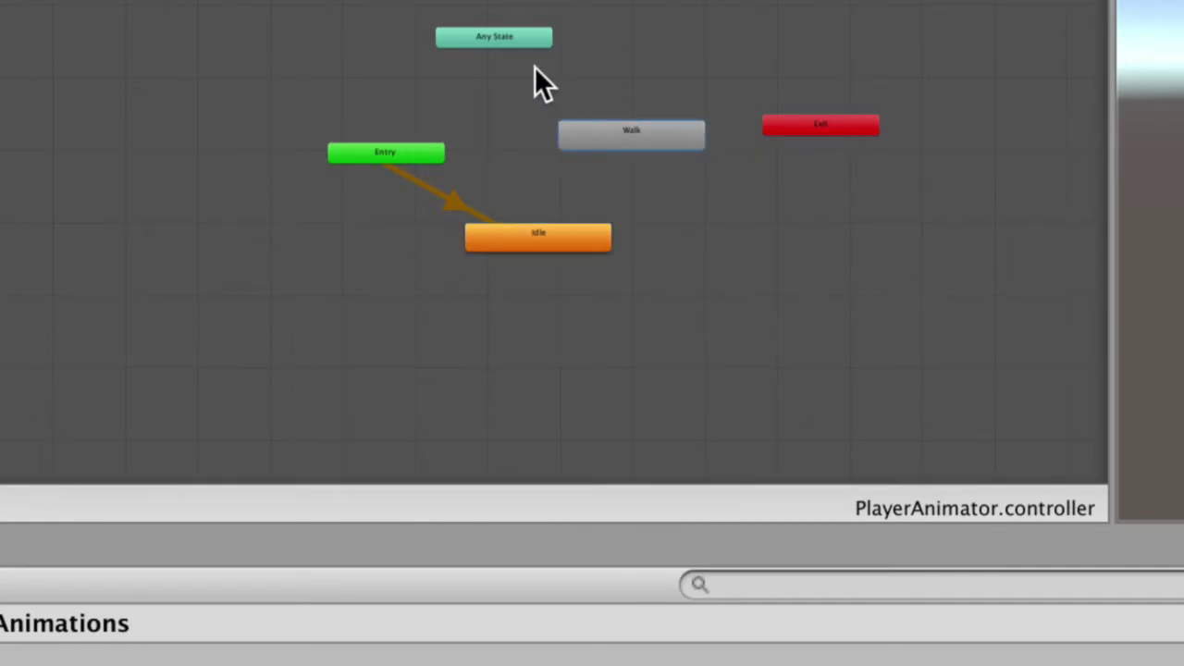
right_click(524, 27)
click(528, 51)
right_click(507, 40)
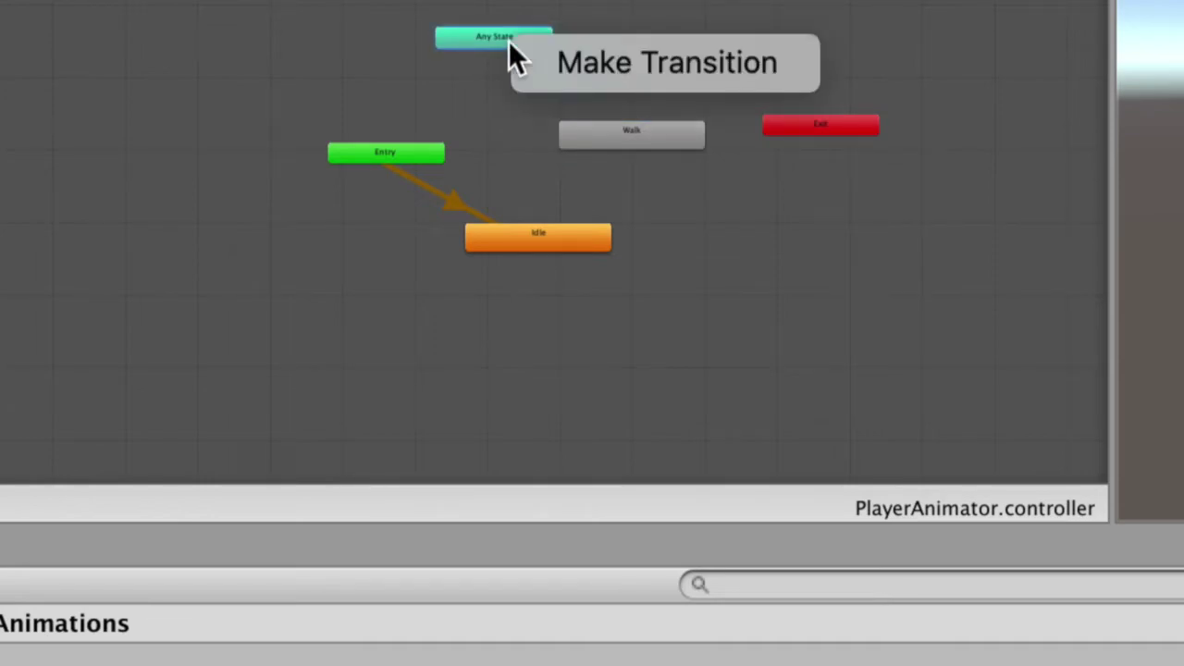
click(536, 61)
click(610, 141)
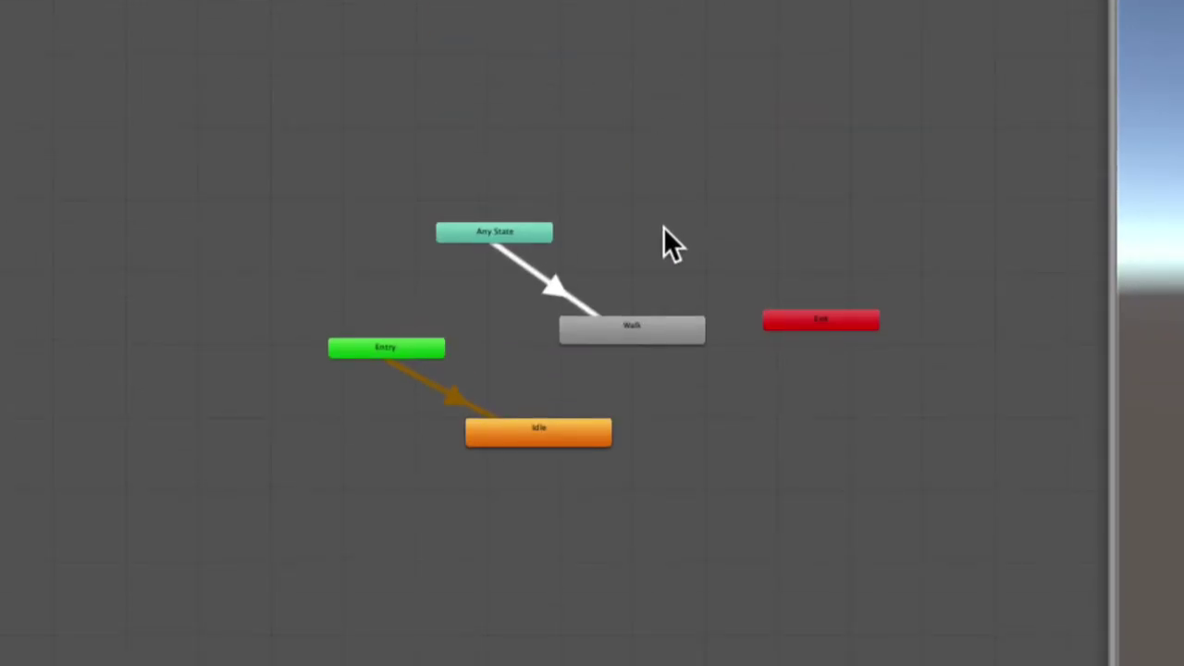
Re-add the Run state from the Run clip and connect Any State to Run
right_click(629, 238)
click(601, 240)
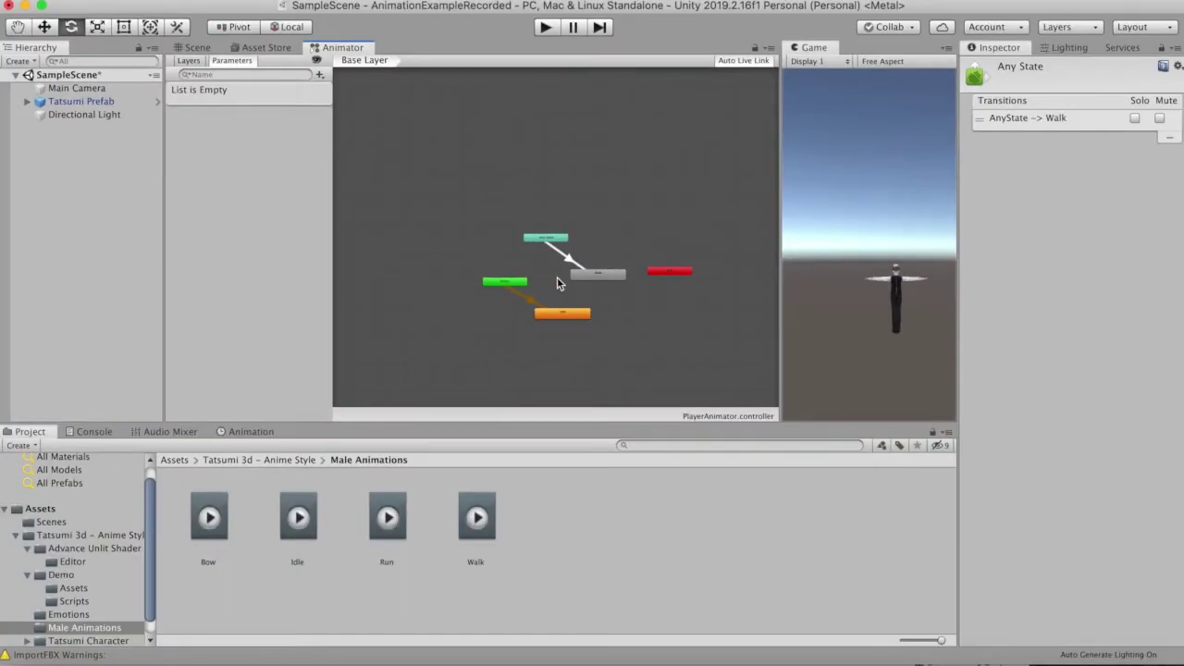
scroll(557, 282, down, 2)
scroll(556, 282, up, 3)
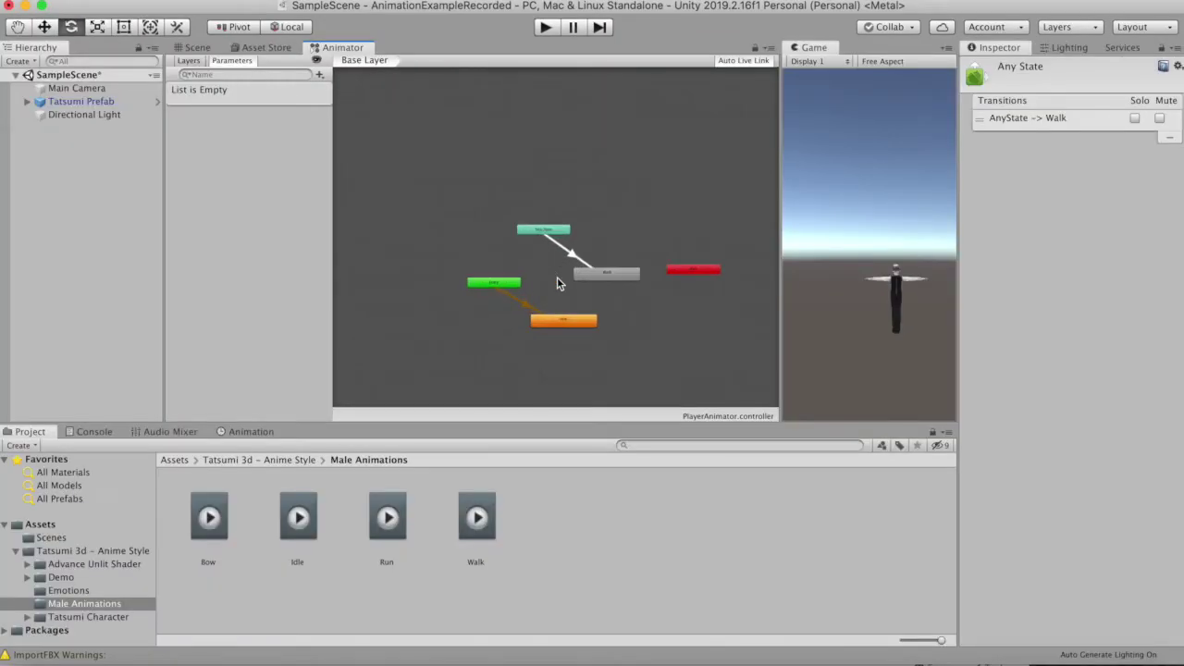
scroll(557, 283, up, 2)
drag(387, 518, 640, 152)
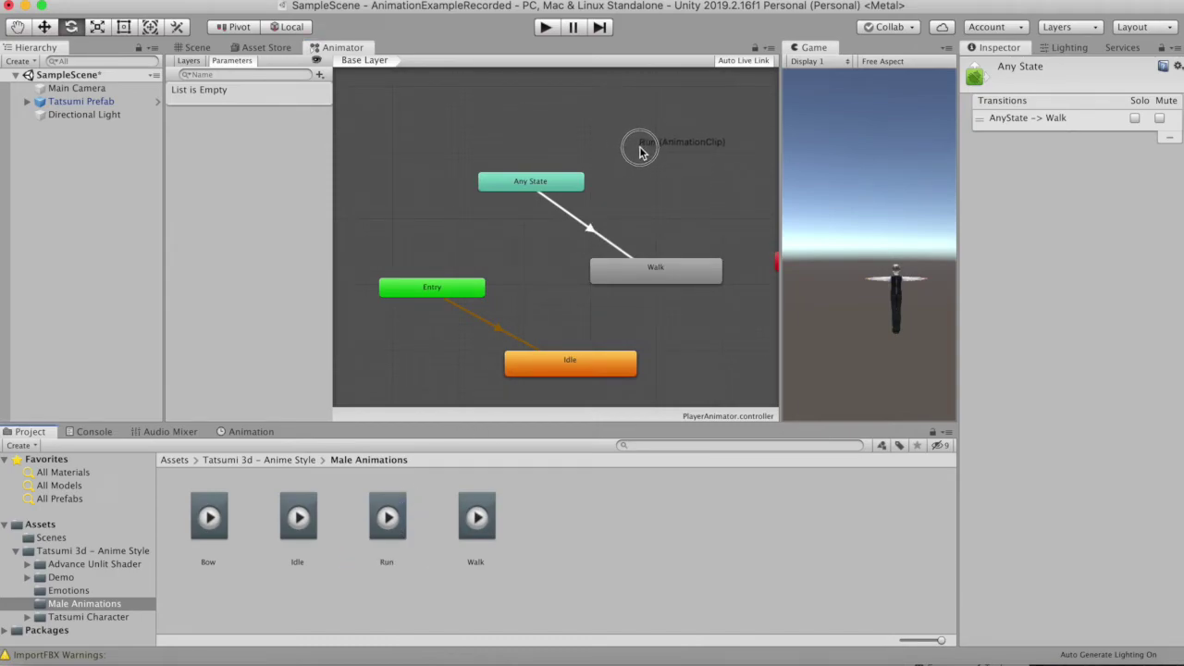
right_click(583, 182)
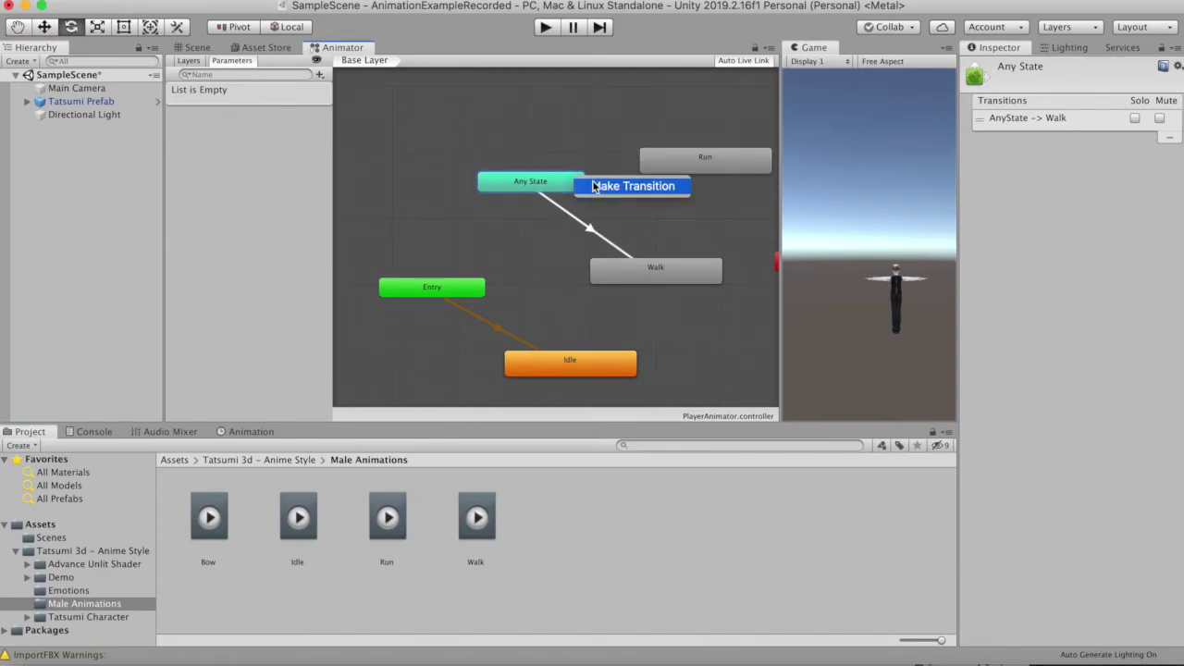
click(595, 187)
click(701, 157)
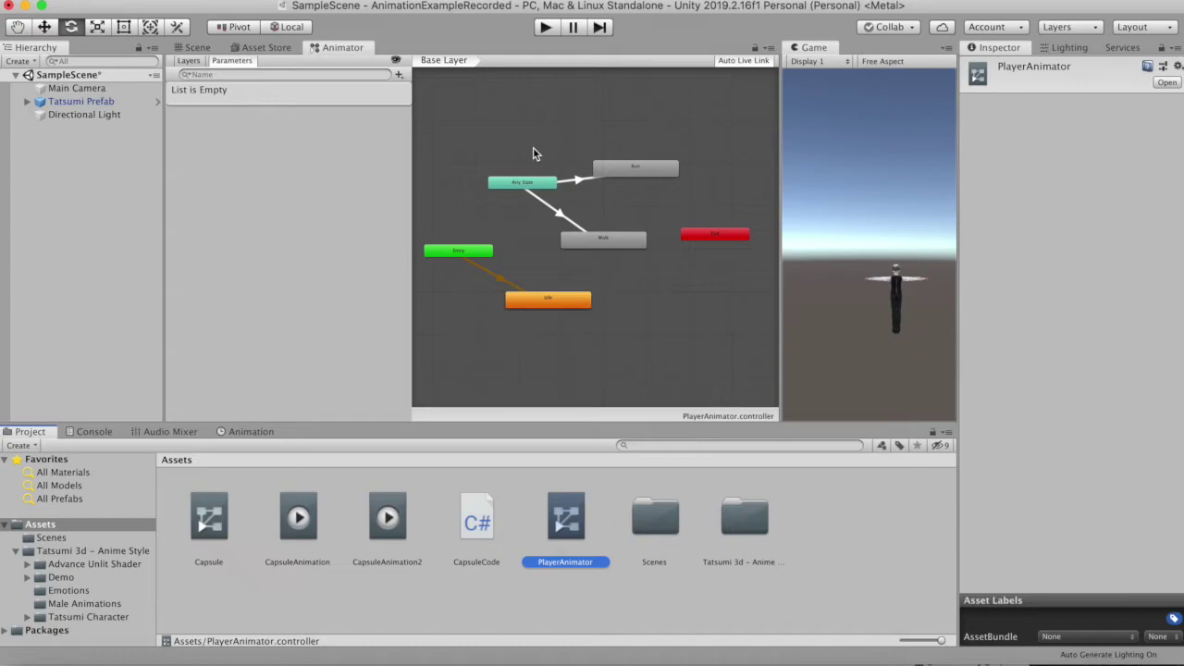
Add an Any State to Idle transition and nudge Any State into place
right_click(511, 184)
click(555, 190)
click(546, 299)
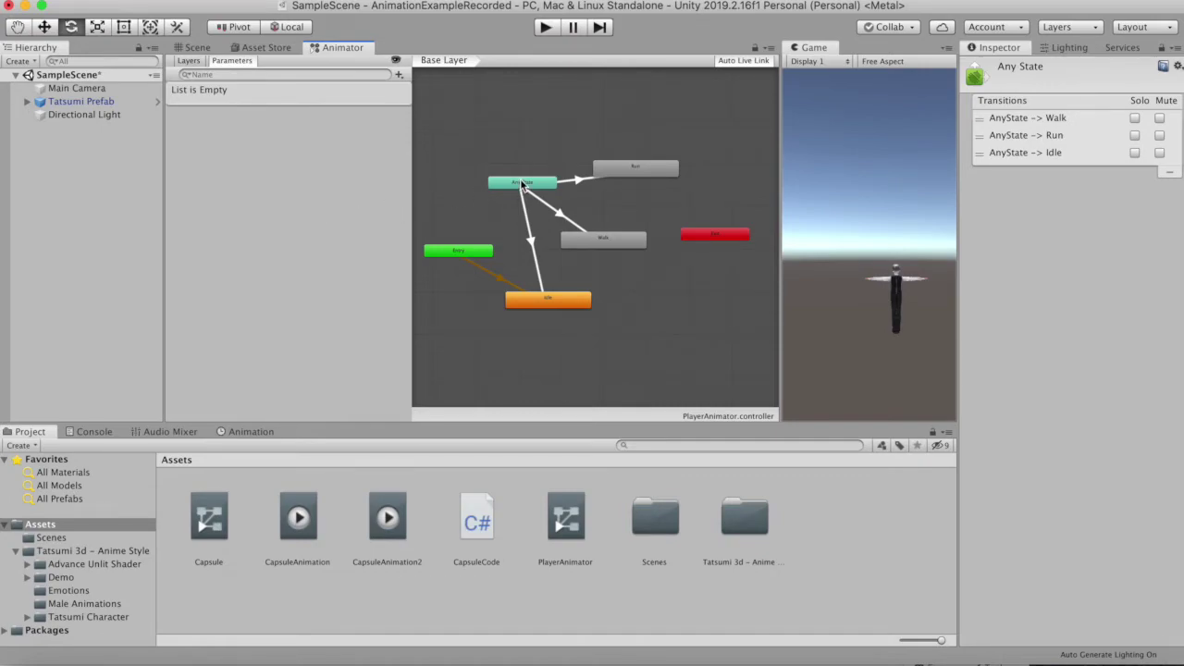
drag(523, 182, 518, 176)
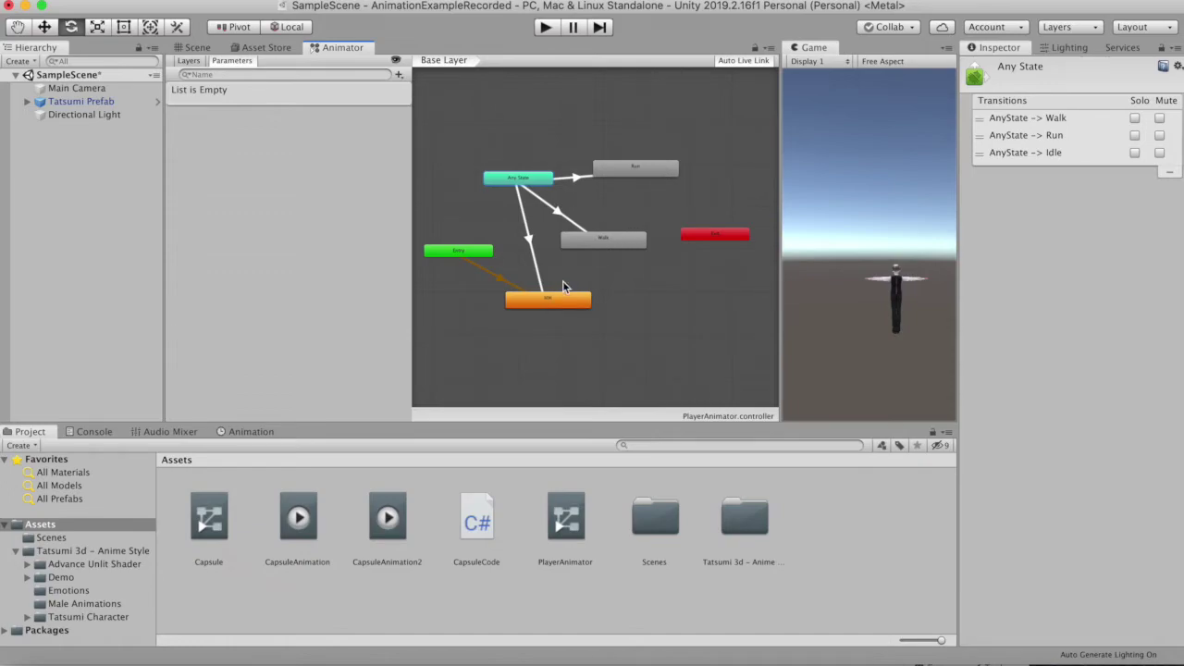
Add an Int parameter named PlayerState, then select the Any State to Run transition
click(398, 74)
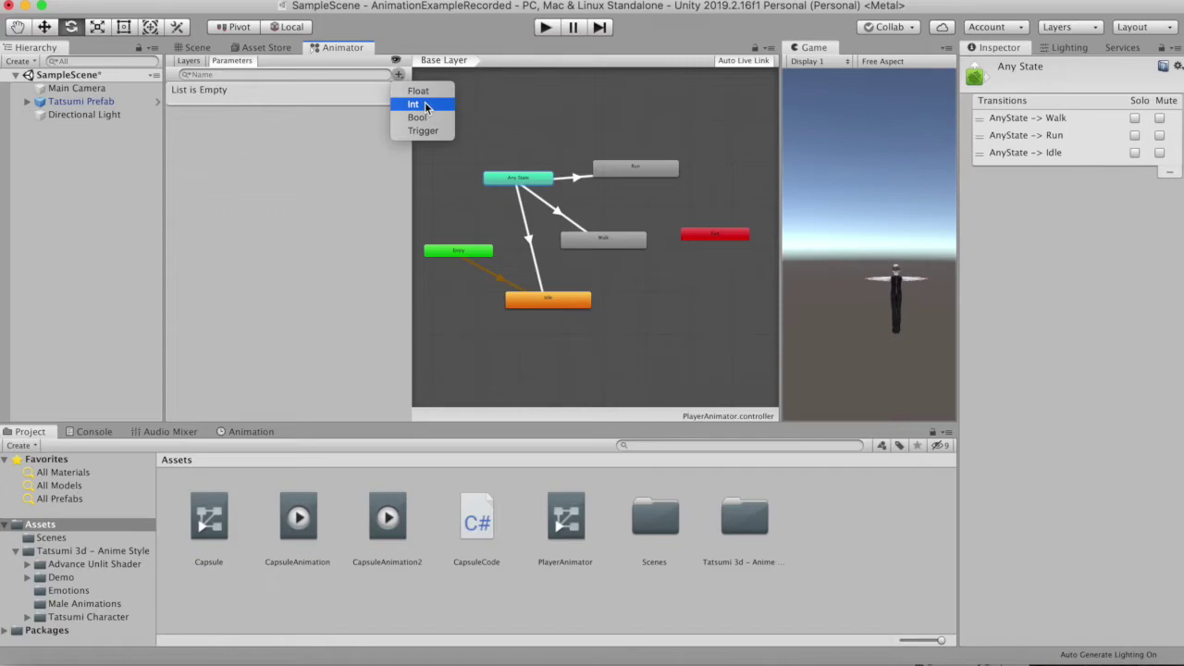
click(426, 107)
text(PlayerState)
key(Return)
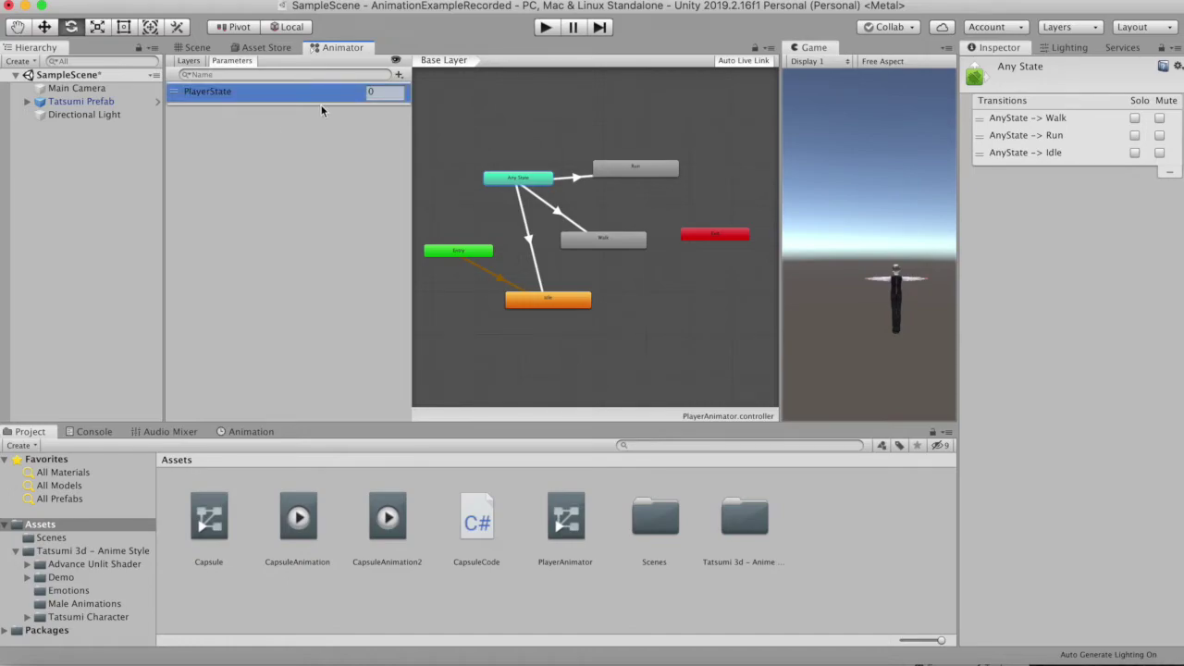
click(576, 176)
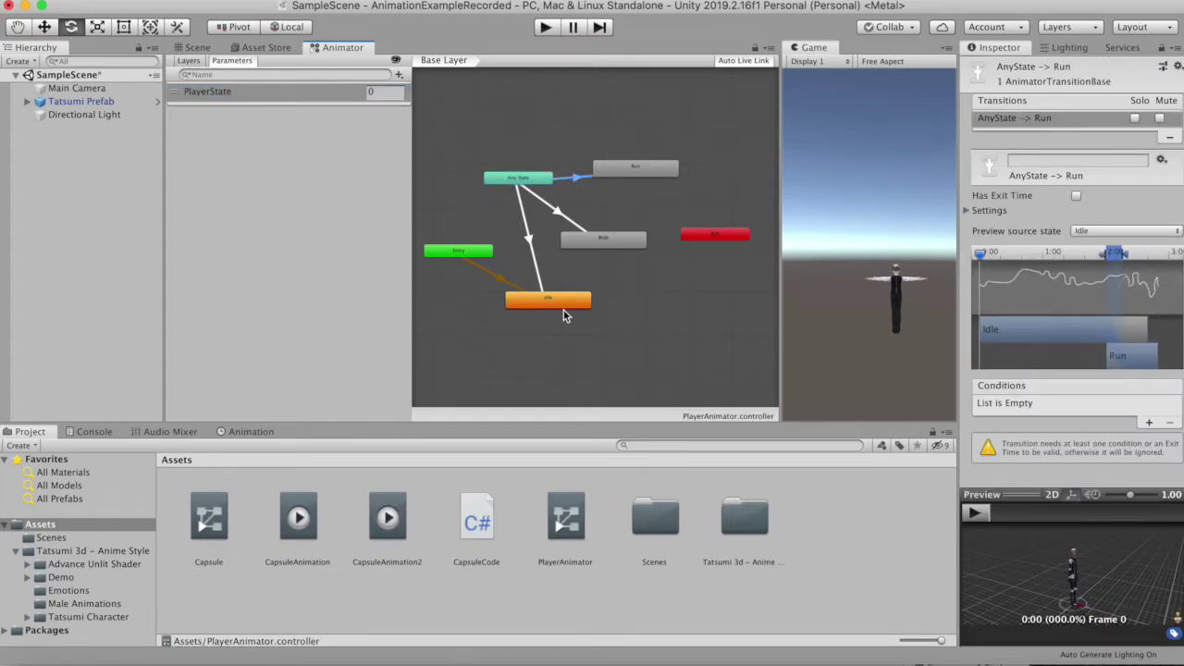
Give the Any State to Idle transition a PlayerState Equals 0 condition
click(530, 242)
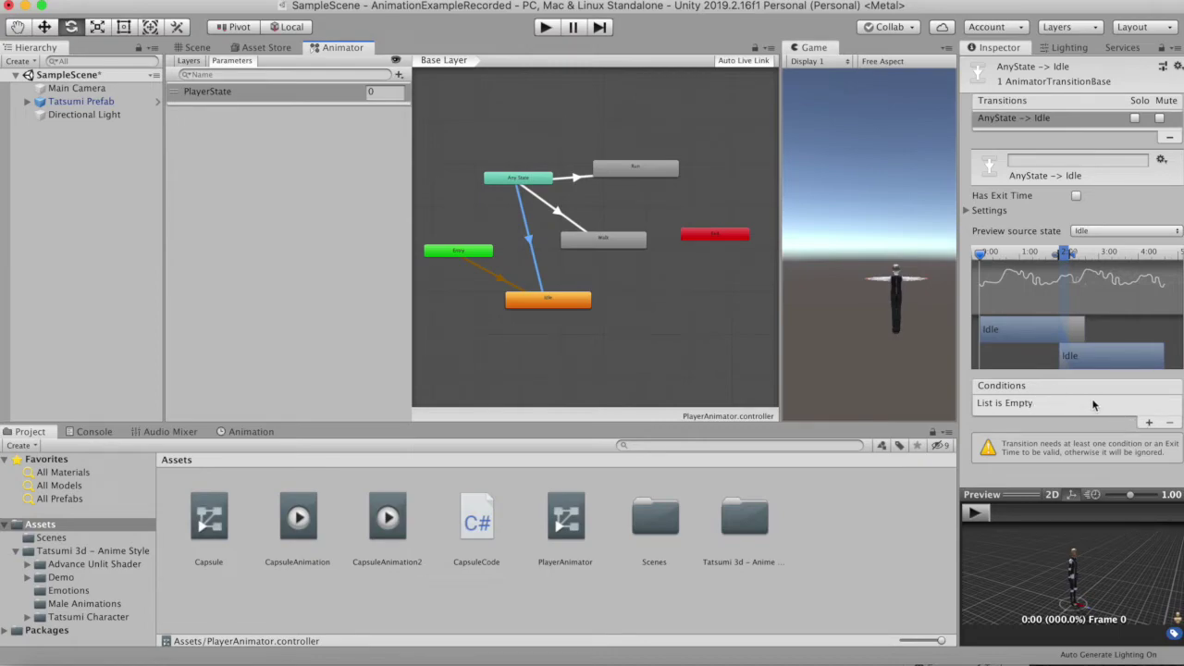
click(1147, 423)
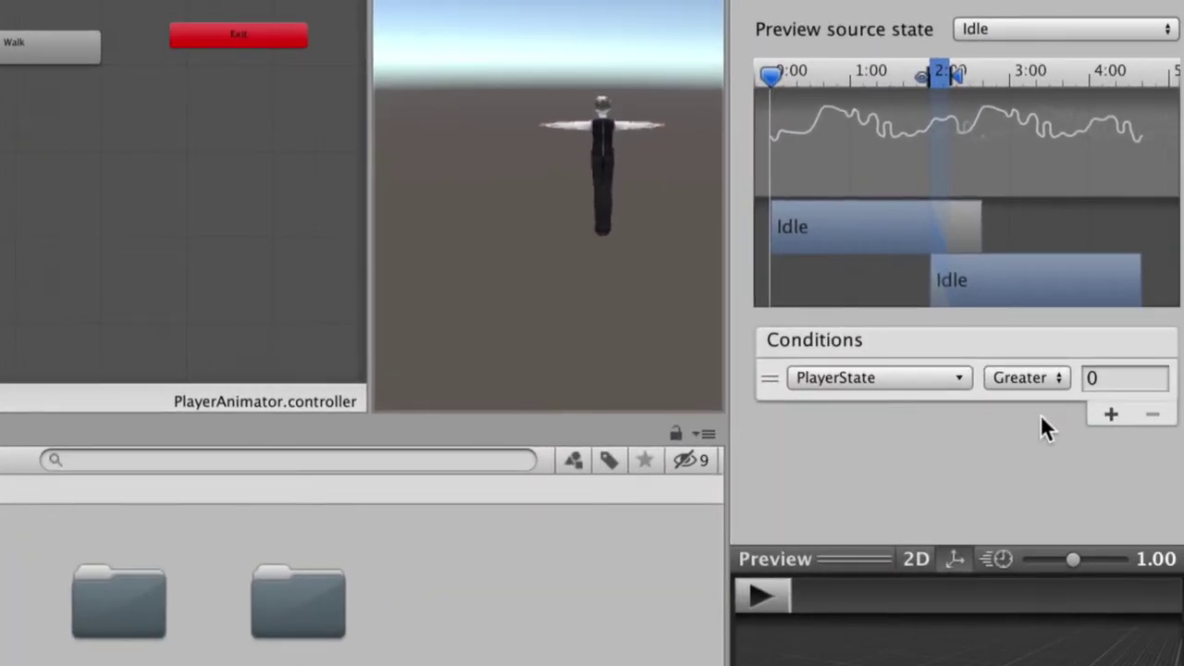
click(1106, 407)
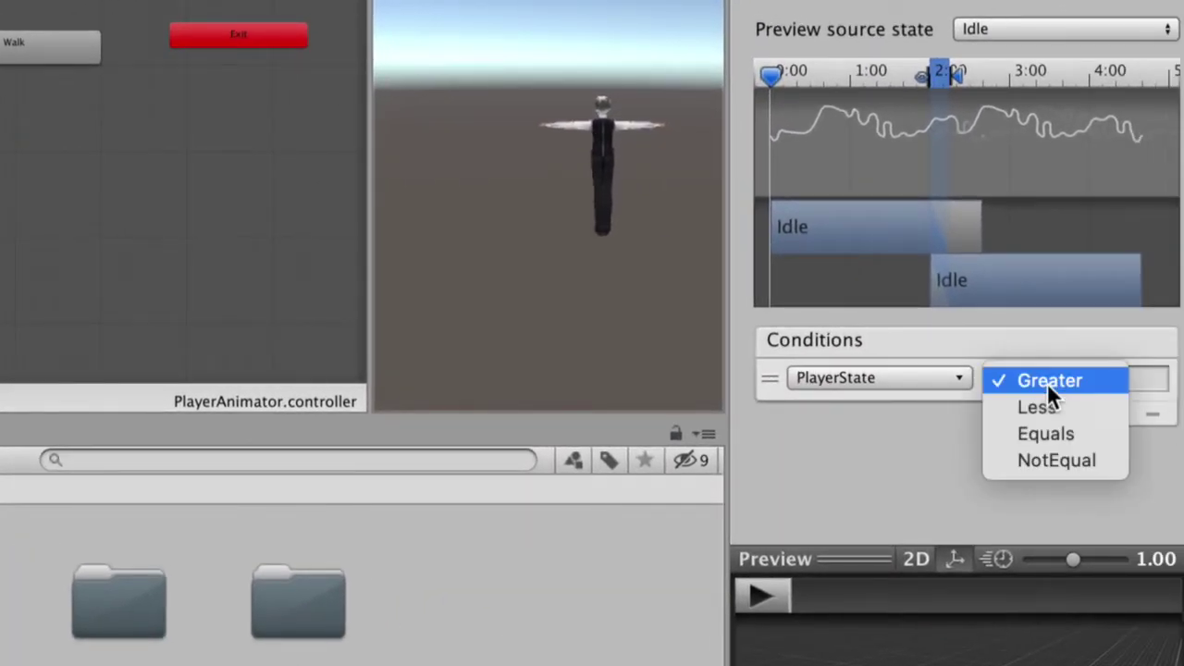
click(1100, 435)
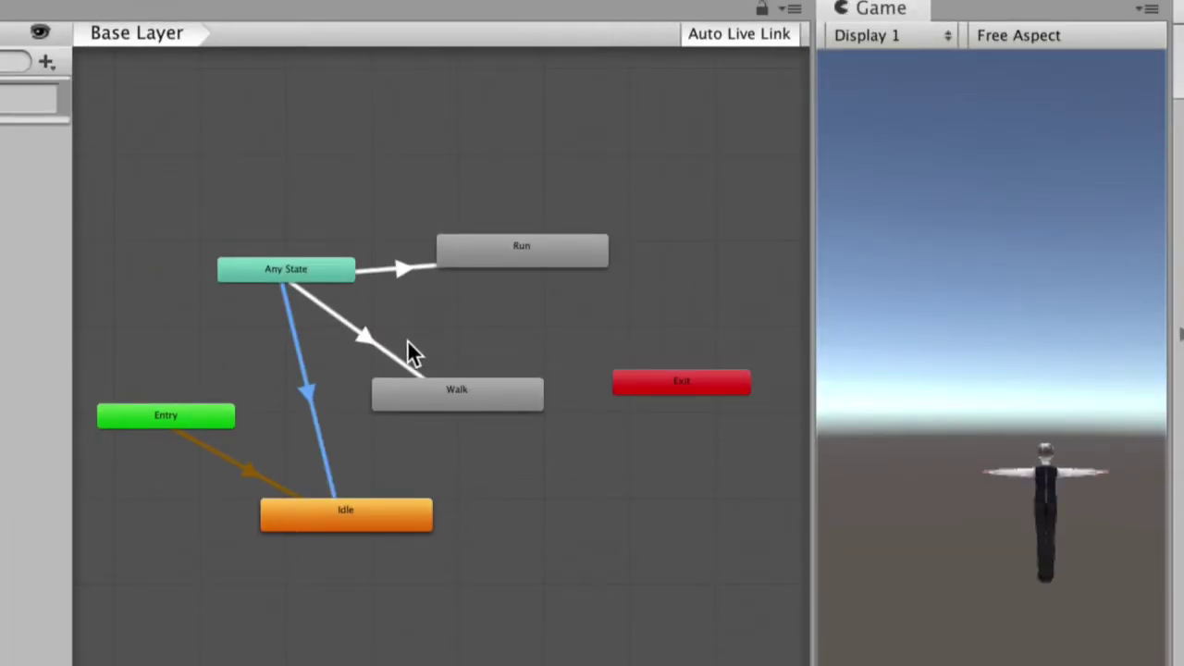
Give the Any State to Walk transition a PlayerState Equals 1 condition
click(377, 342)
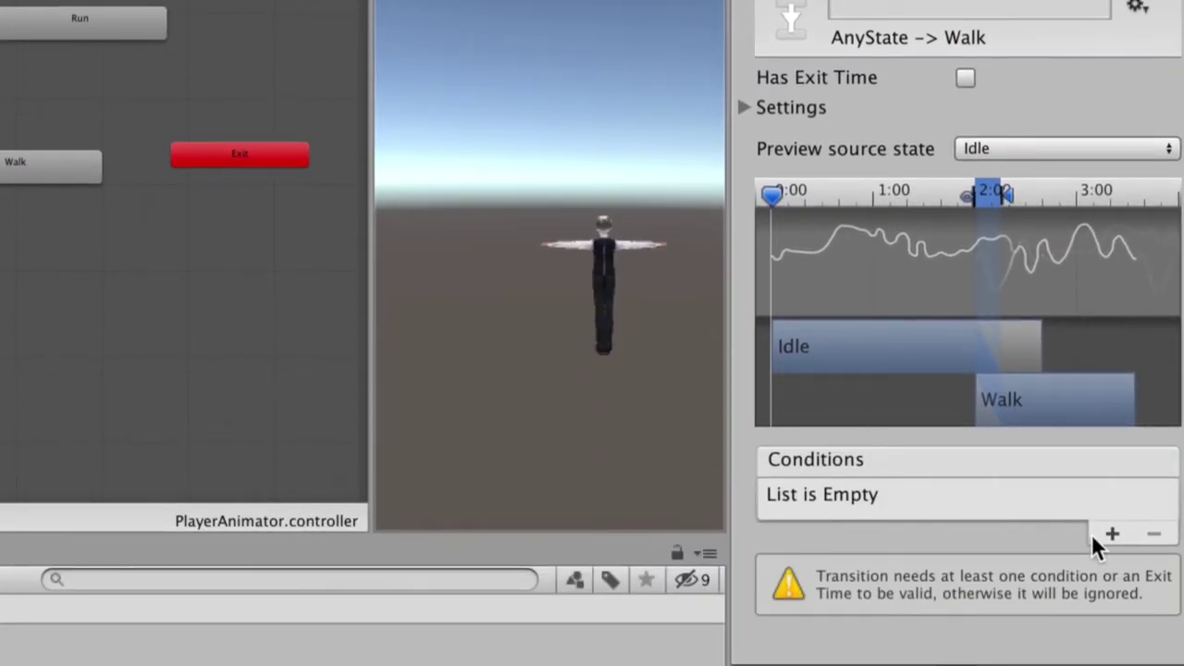
click(1110, 535)
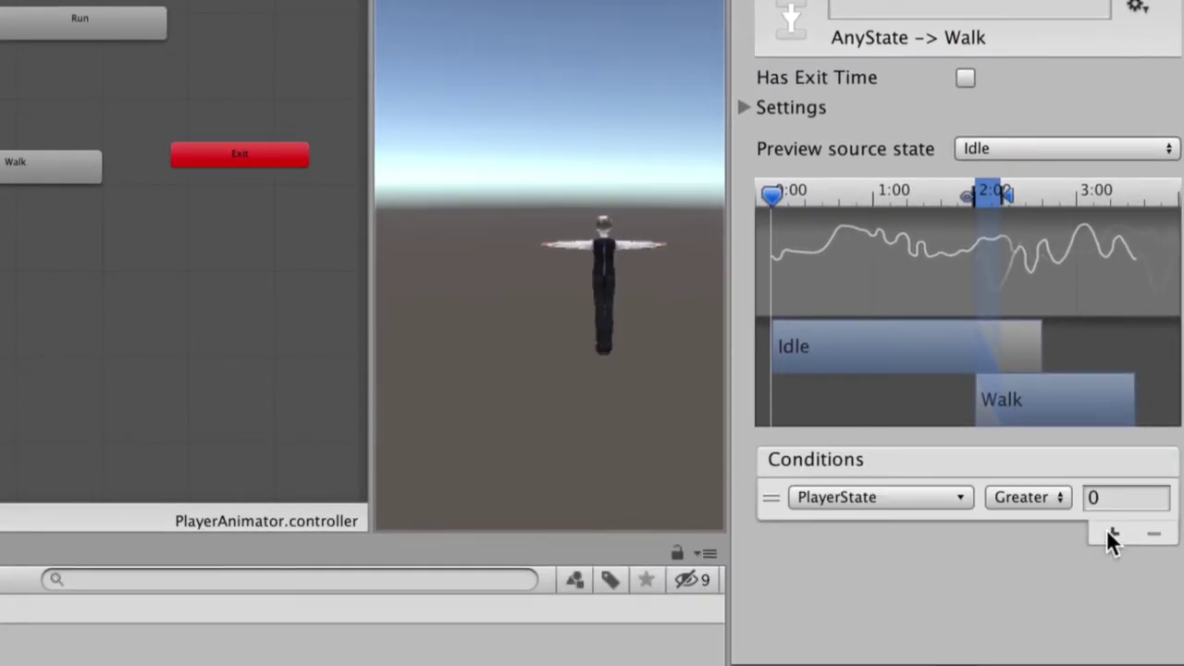
click(1017, 497)
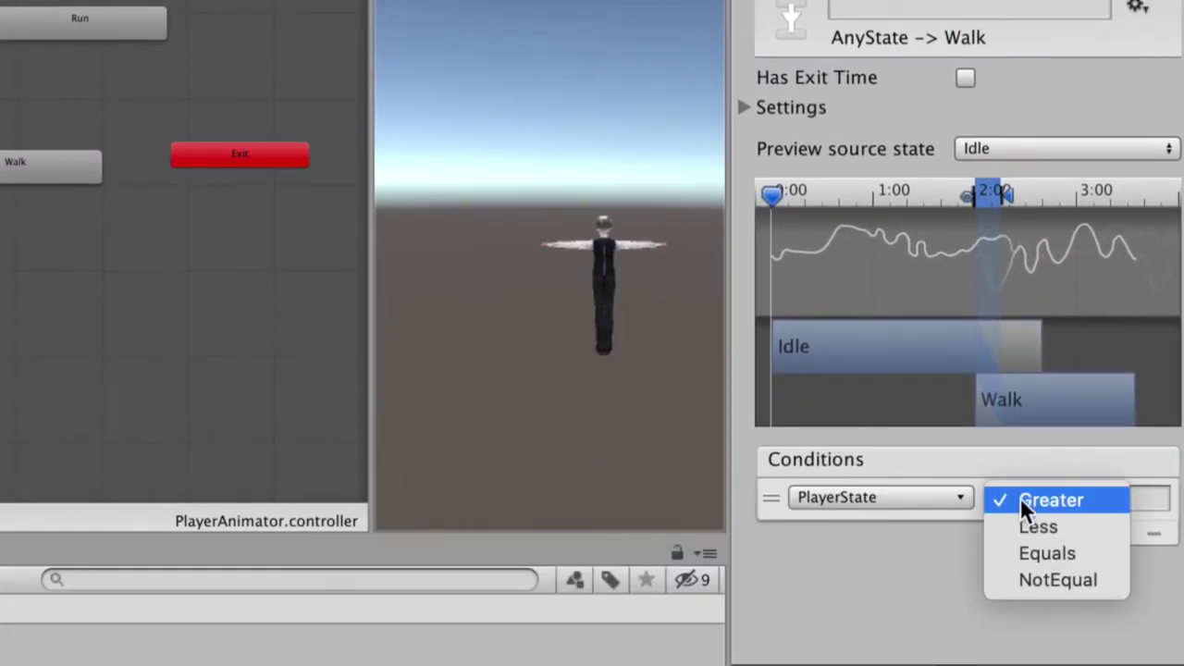
click(1098, 553)
click(1122, 498)
text(1)
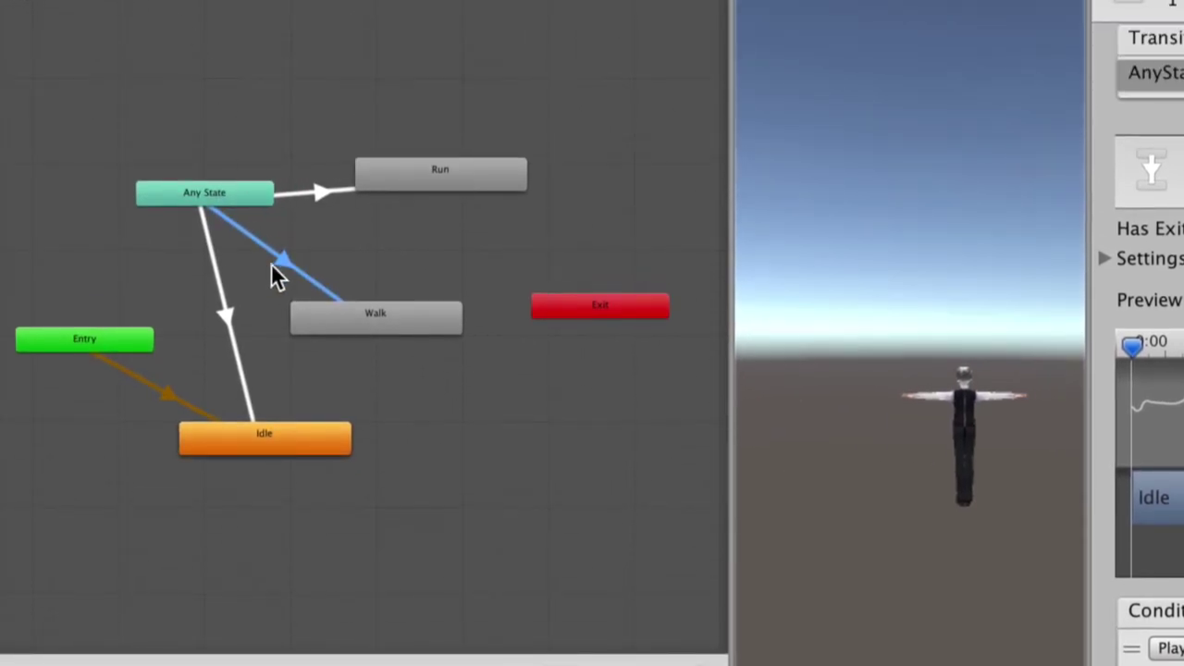
Give the Any State to Run transition PlayerState Equals 2, then return to the Scene view
click(324, 192)
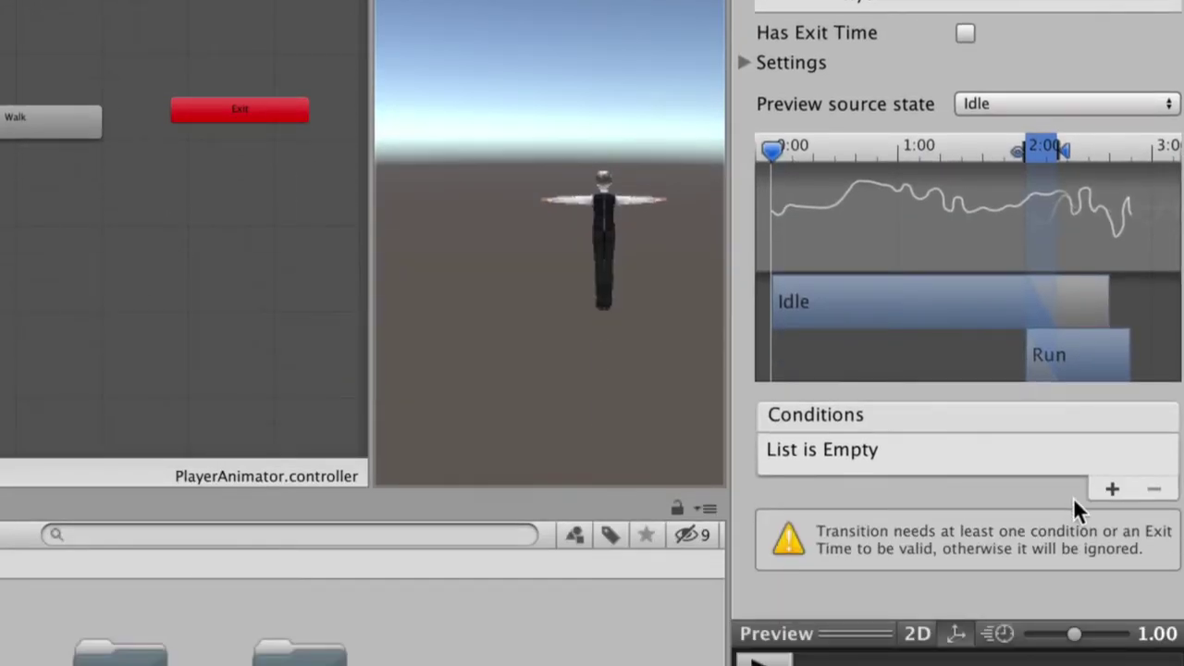
click(1110, 485)
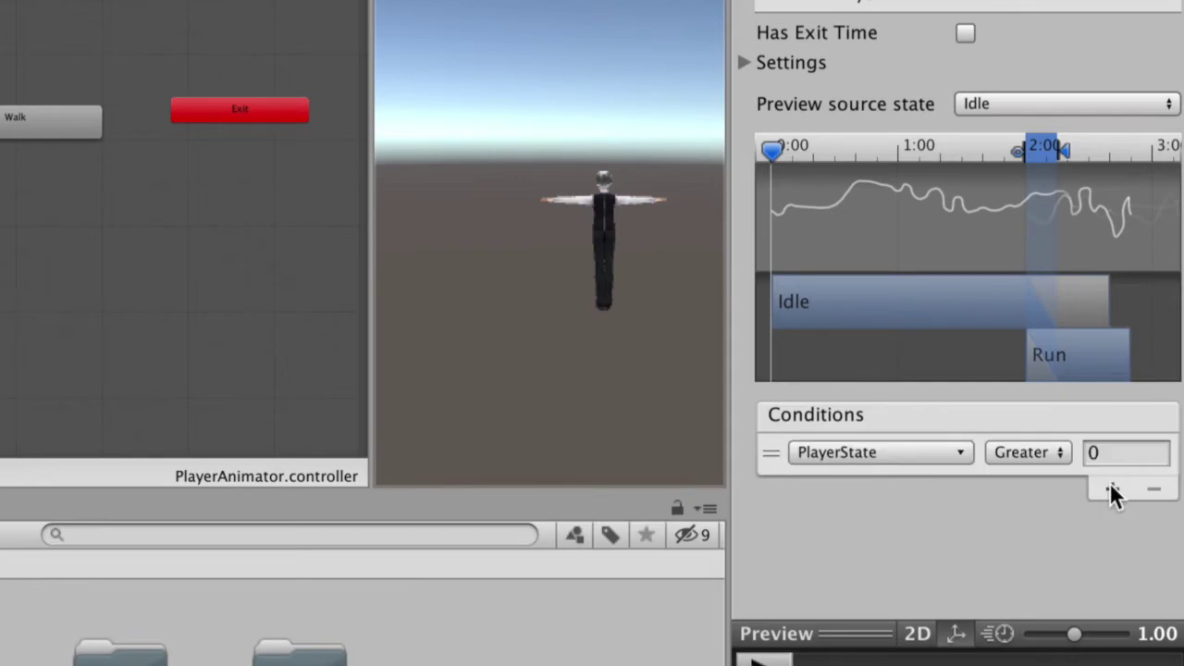
click(1020, 450)
click(1059, 504)
click(1113, 456)
text(2)
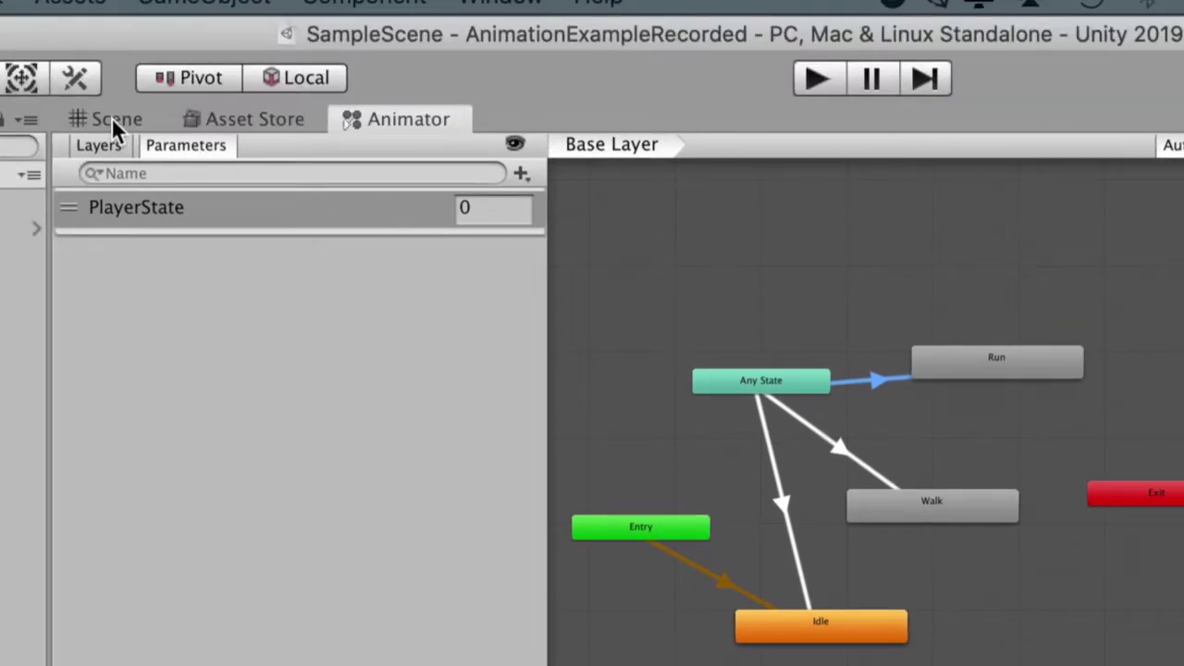
click(111, 125)
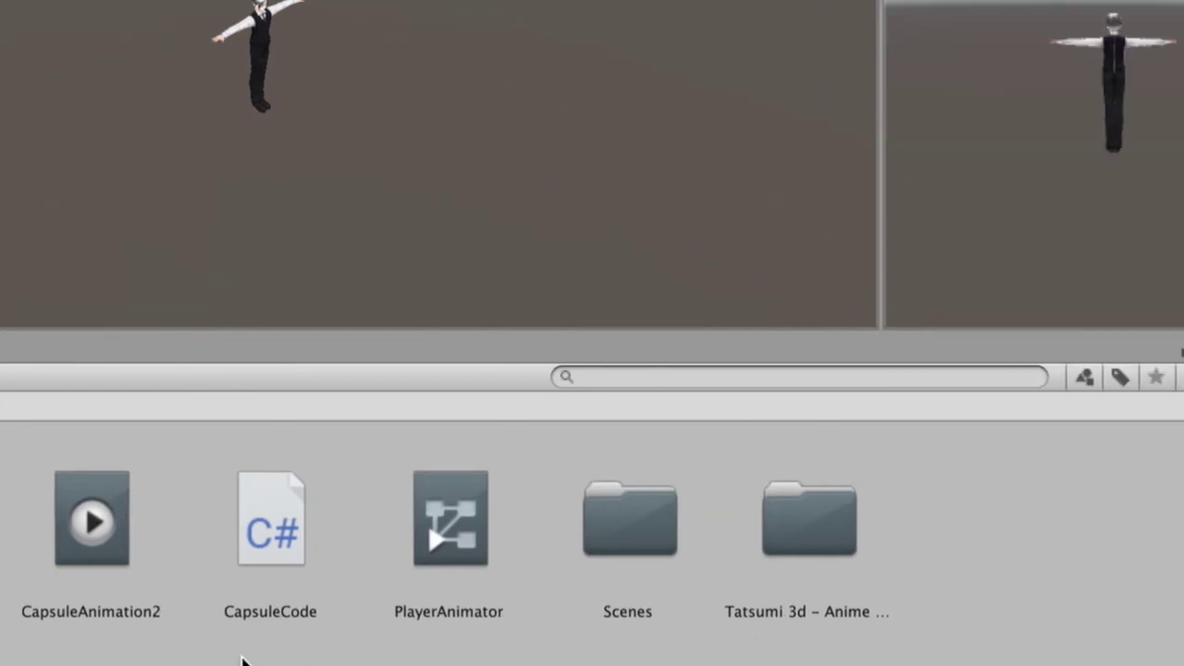
click(952, 11)
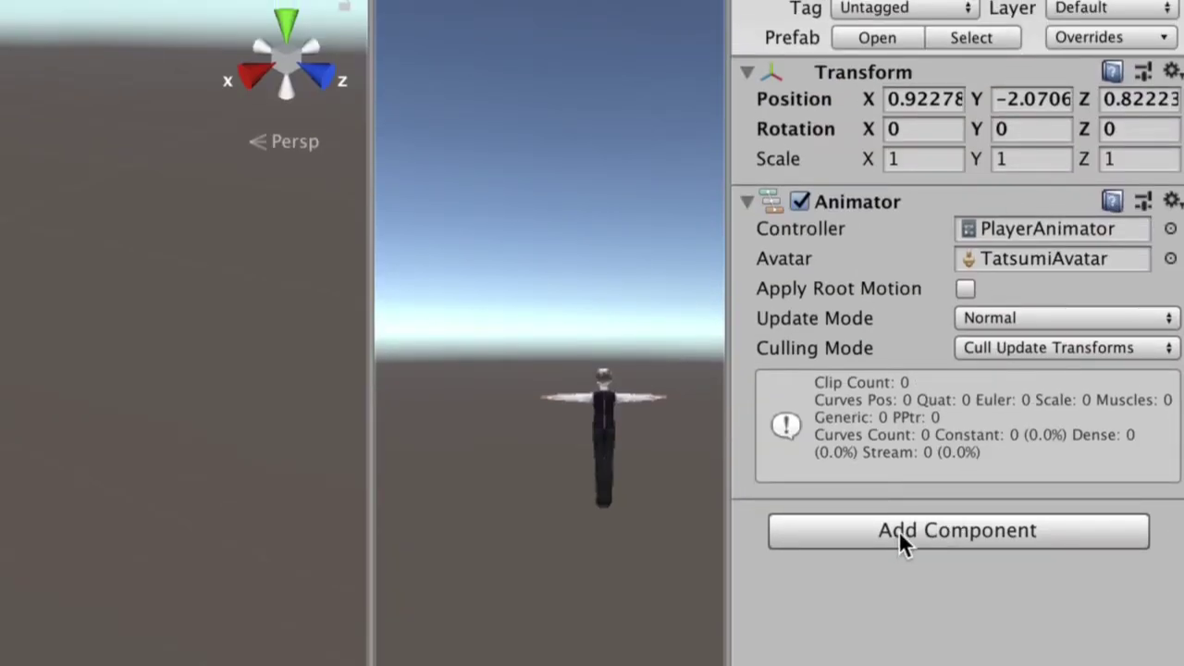
Create and attach a new PlayerController script on Tatsumi, then open it in Visual Studio
click(898, 531)
text(PlayerController)
key(Return)
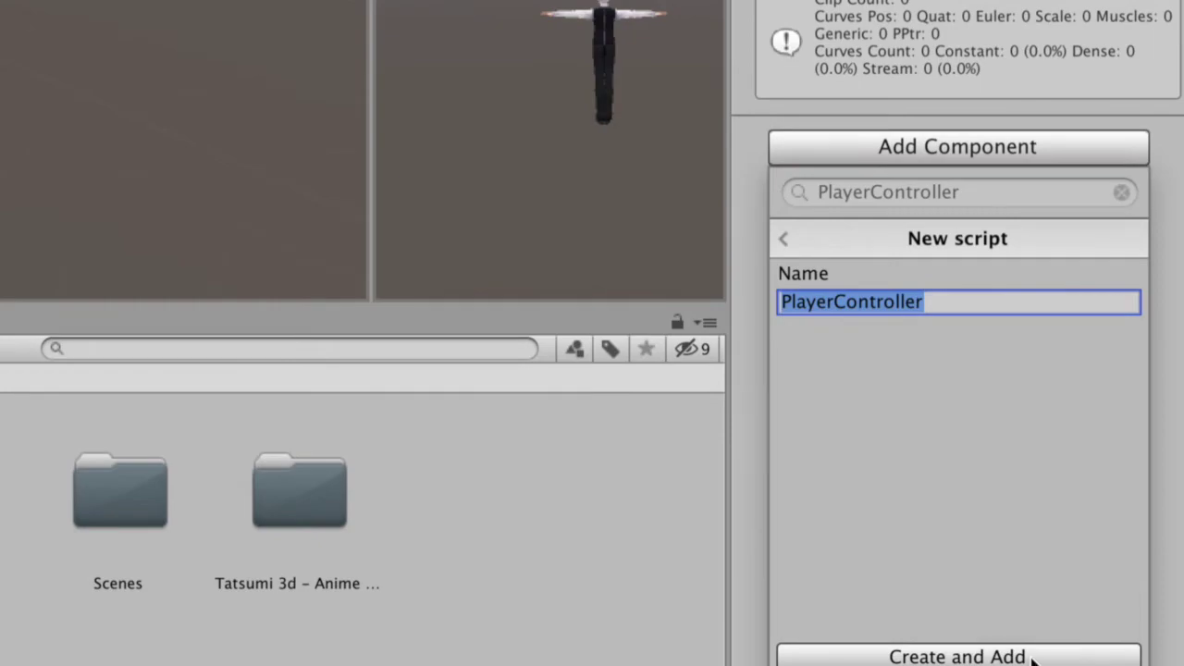
click(1033, 658)
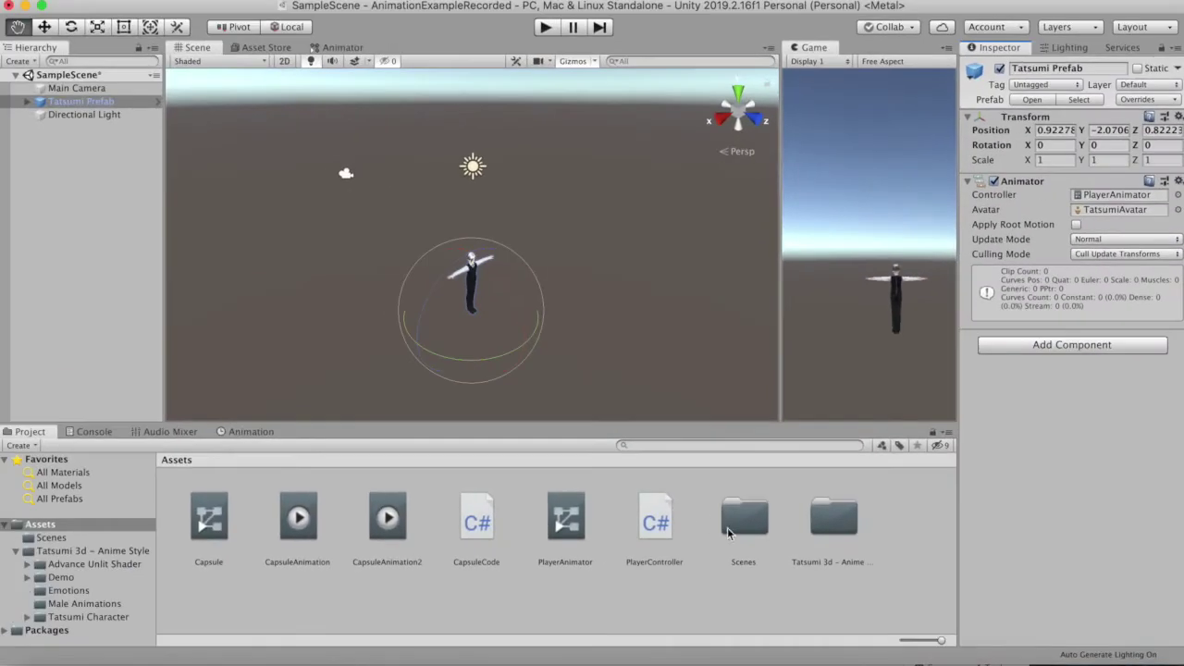
double_click(670, 524)
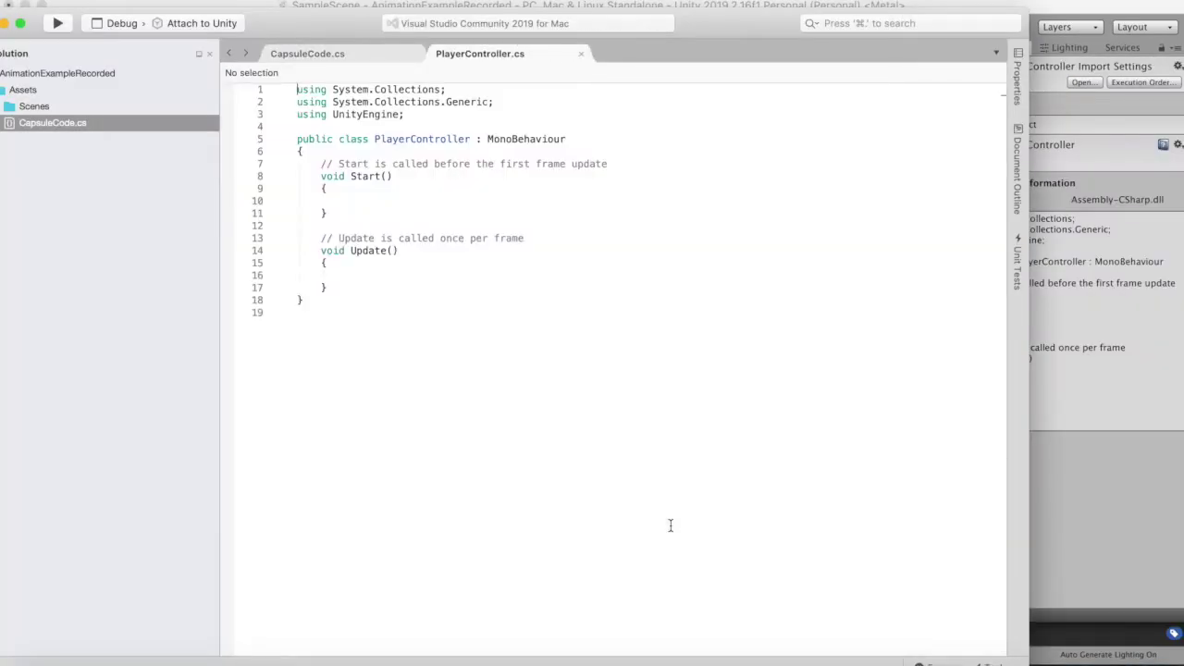
Declare the field 'Animator animator;' at the top of PlayerController
click(433, 262)
key(Return)
key(Return)
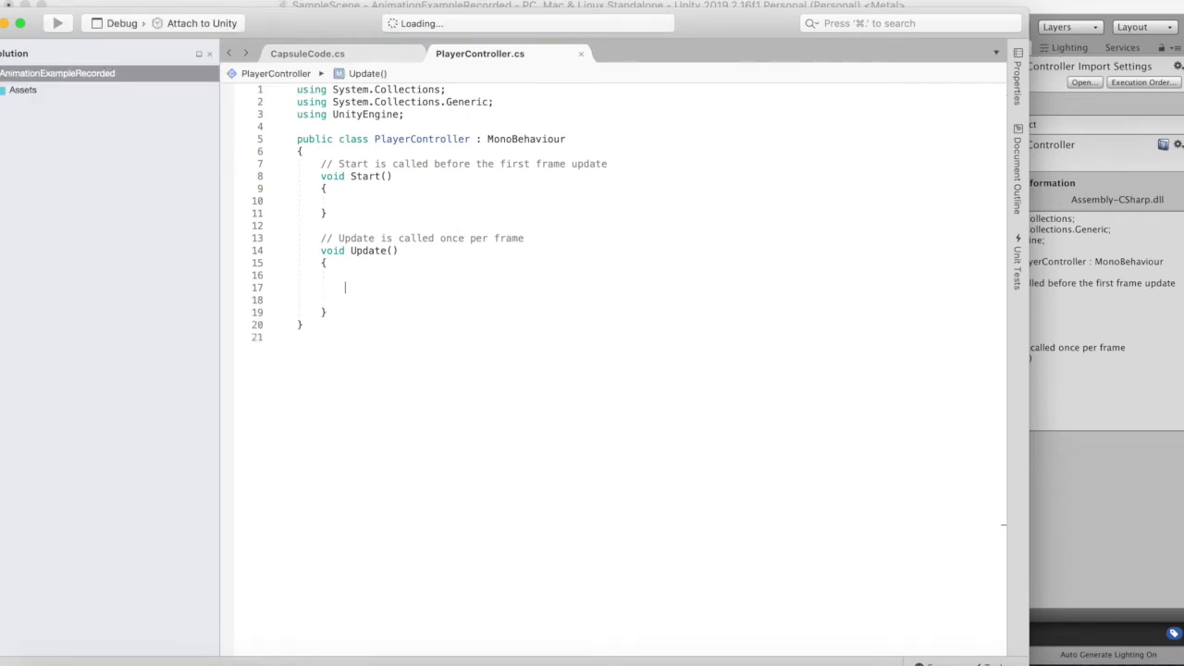
click(608, 164)
key(Return)
key(Return)
key(Return)
key(Up)
text(N)
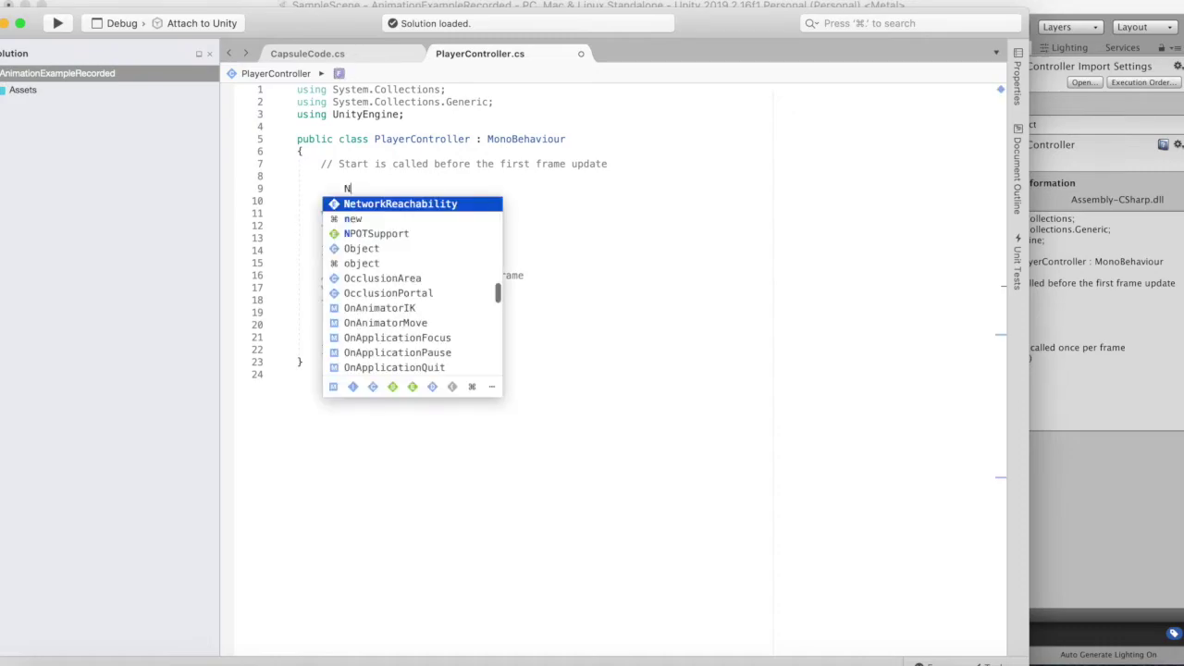
key(BackSpace)
text(Anim)
key(Return)
key(BackSpace)
key(BackSpace)
key(BackSpace)
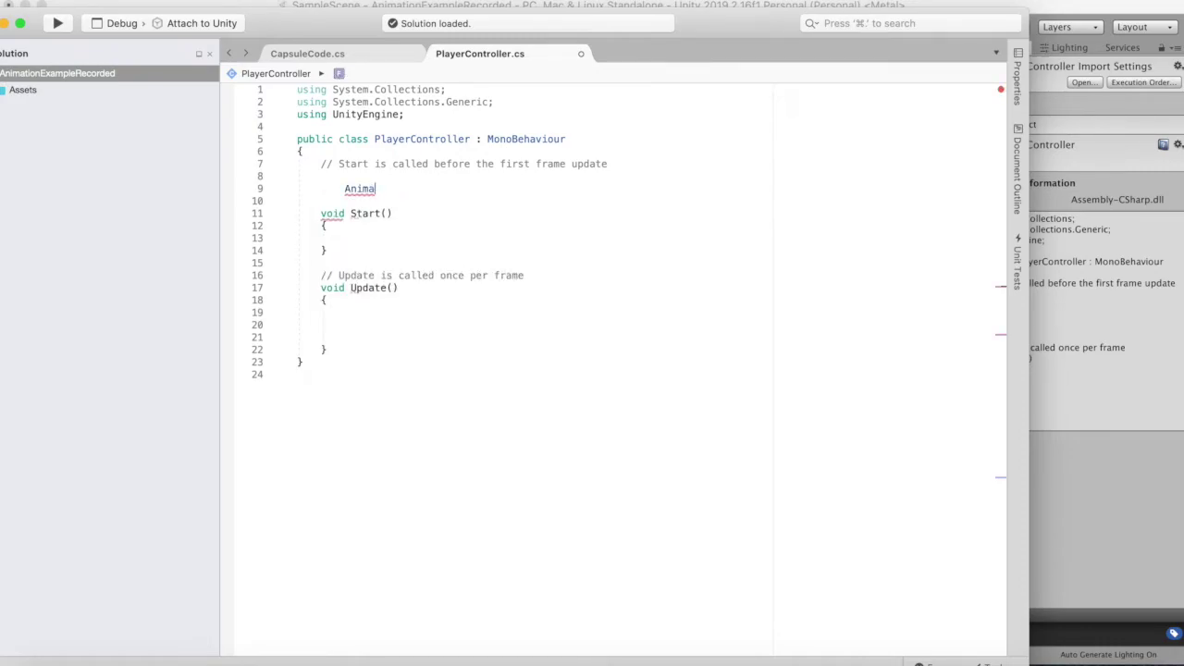
text(o)
key(BackSpace)
key(BackSpace)
key(BackSpace)
key(BackSpace)
key(BackSpace)
key(BackSpace)
text(Animator )
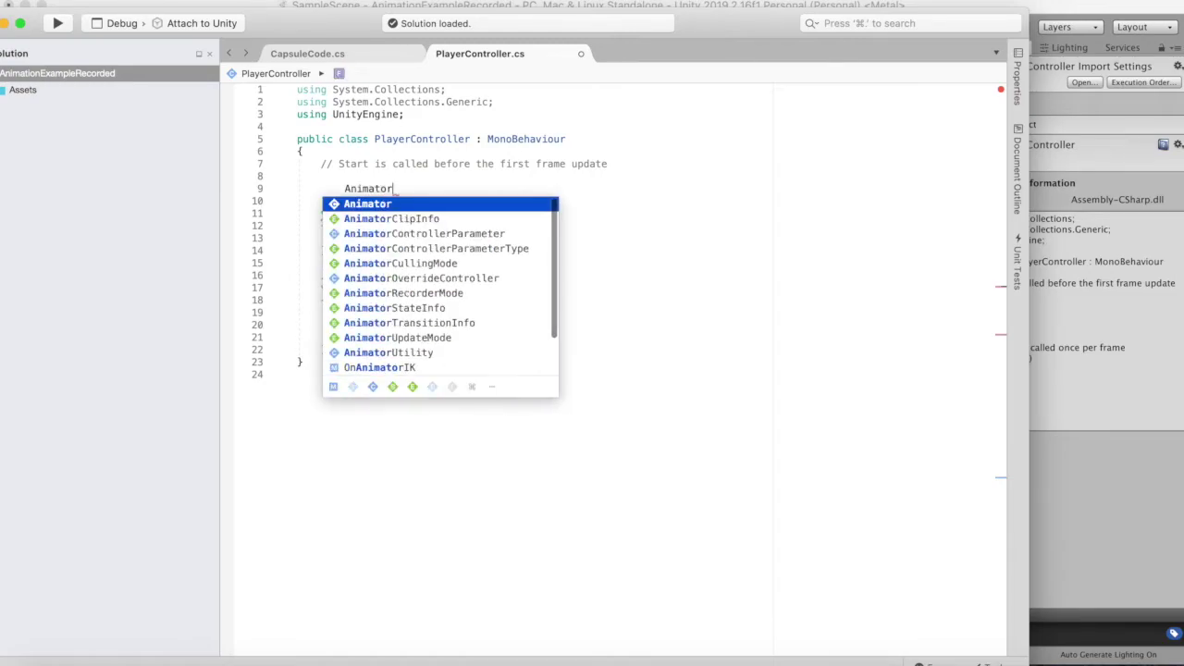
text(animat)
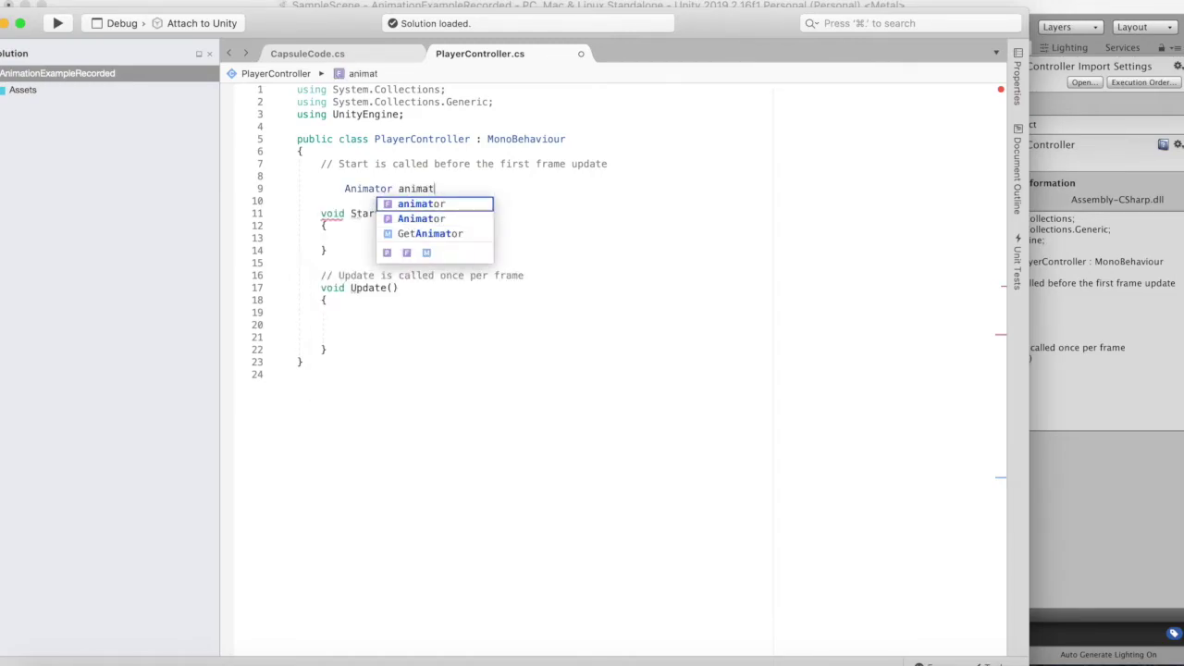
key(Escape)
key(Return)
key(End)
text(or;)
key(Down)
key(Down)
key(Down)
In Start(), assign 'animator = GetComponent<Animator>();'
double_click(391, 190)
click(370, 245)
text(animator =)
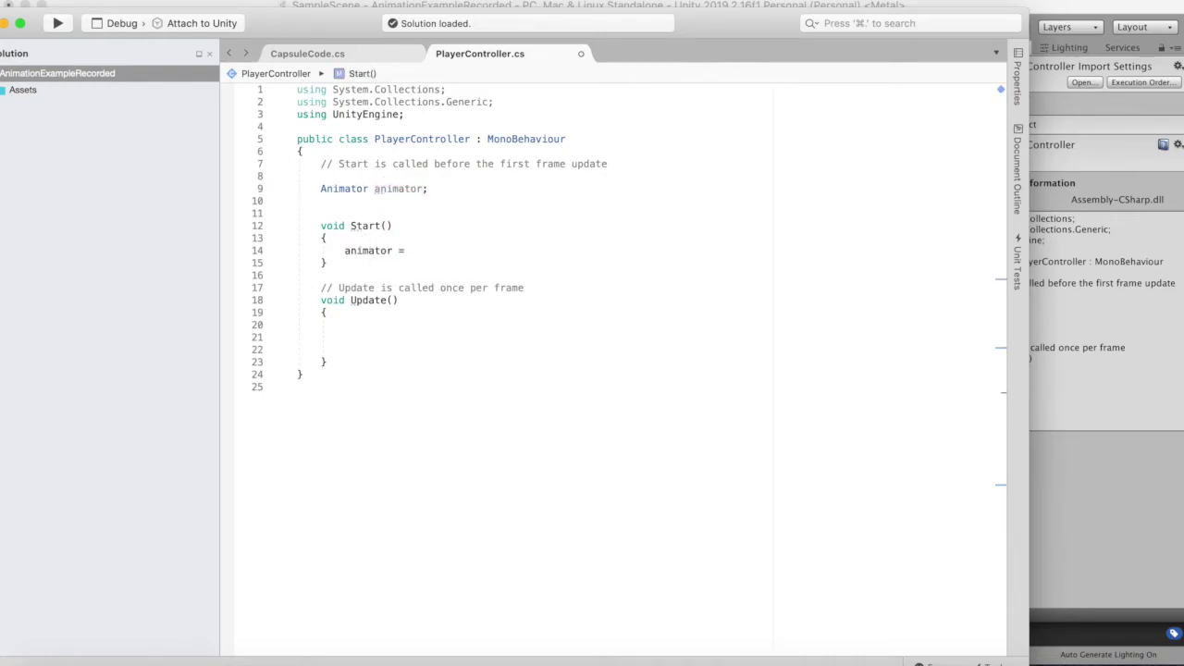
text( GetCom)
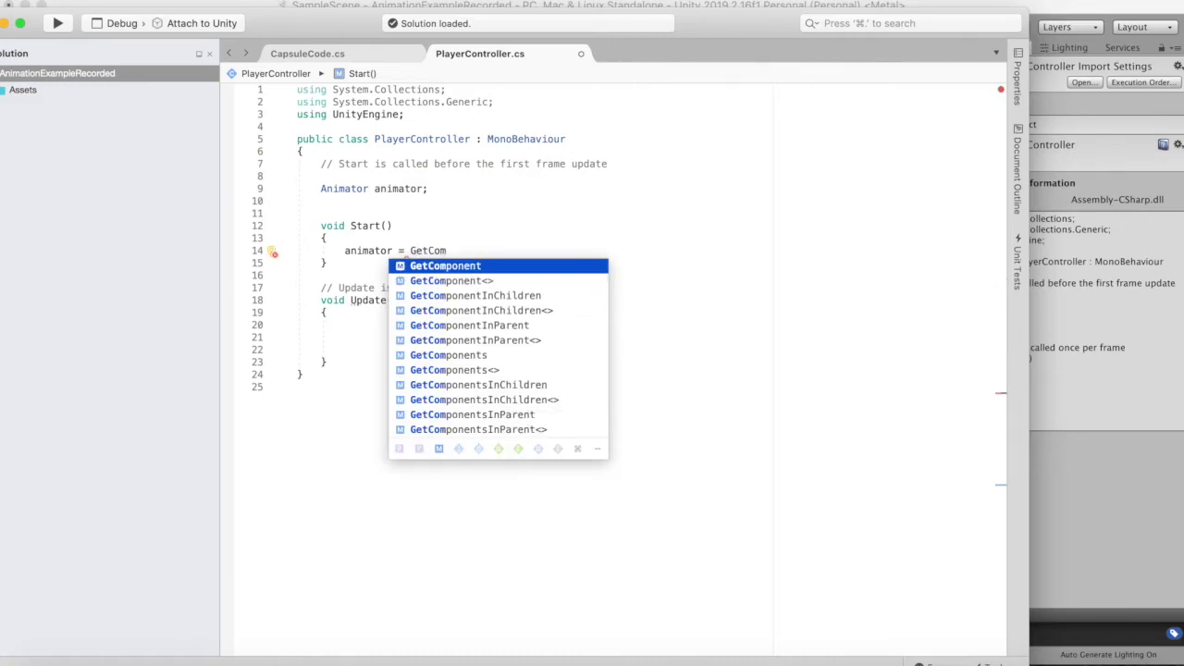
key(Down)
key(Return)
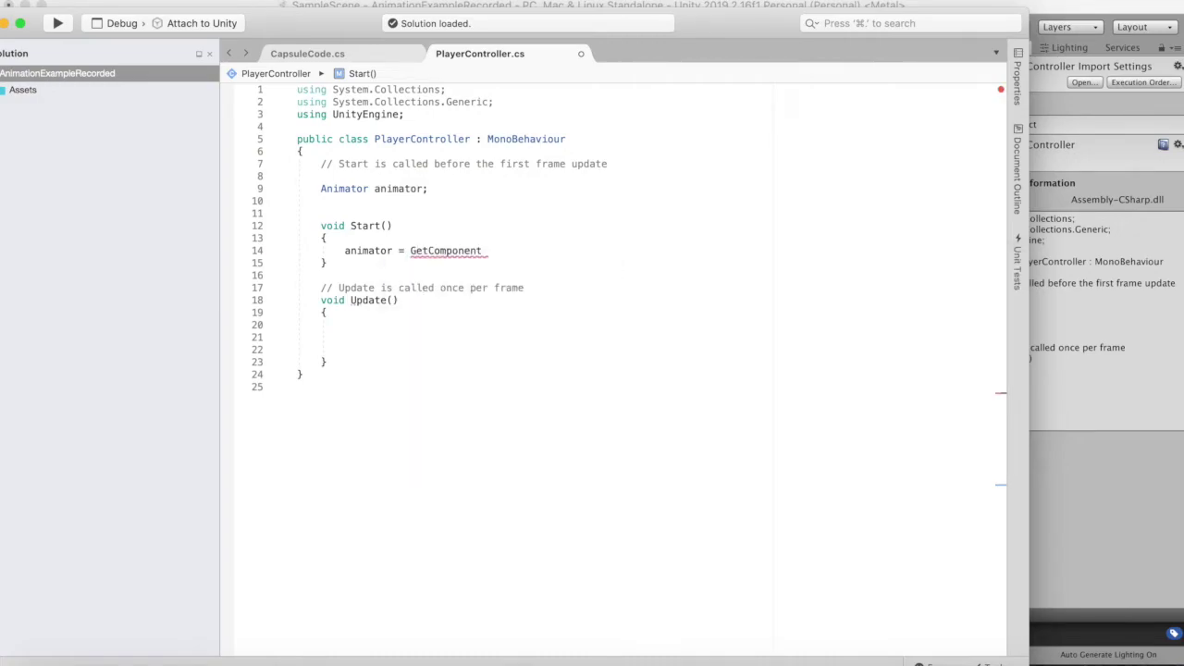
text(Anim)
key(Return)
text(();)
Start declaring a float vSpeed from Input.Get… in Update()
key(Down)
key(Down)
key(Down)
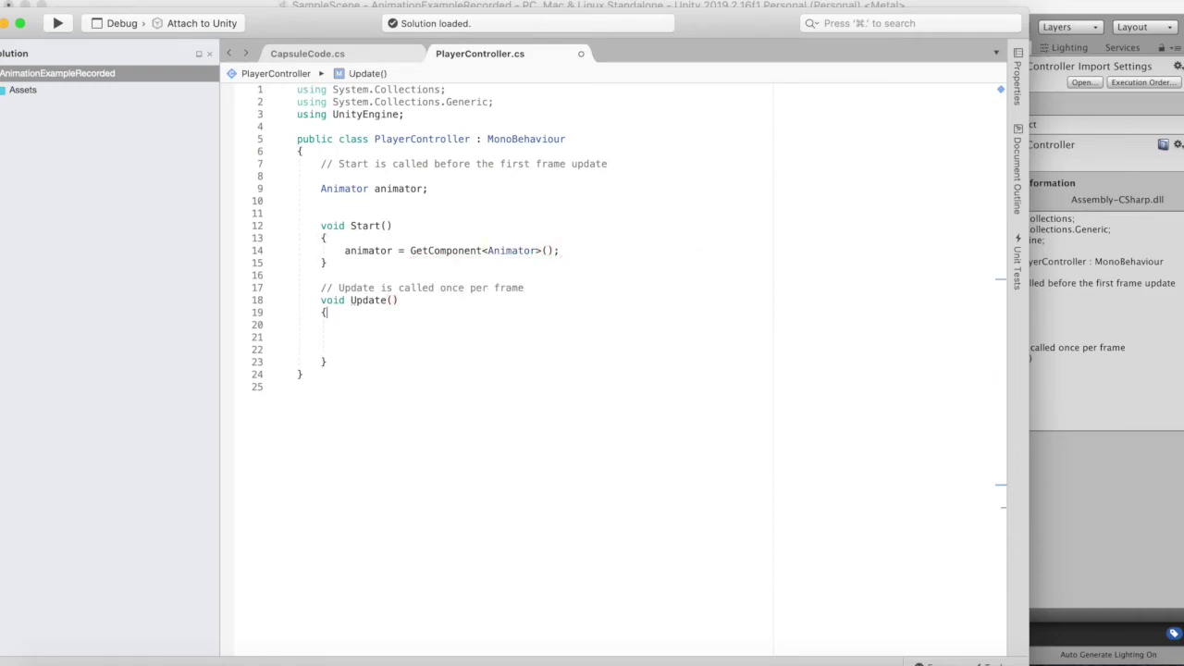
text(if)
key(BackSpace)
key(BackSpace)
key(BackSpace)
text(float )
text(c)
text(pee)
text(d =)
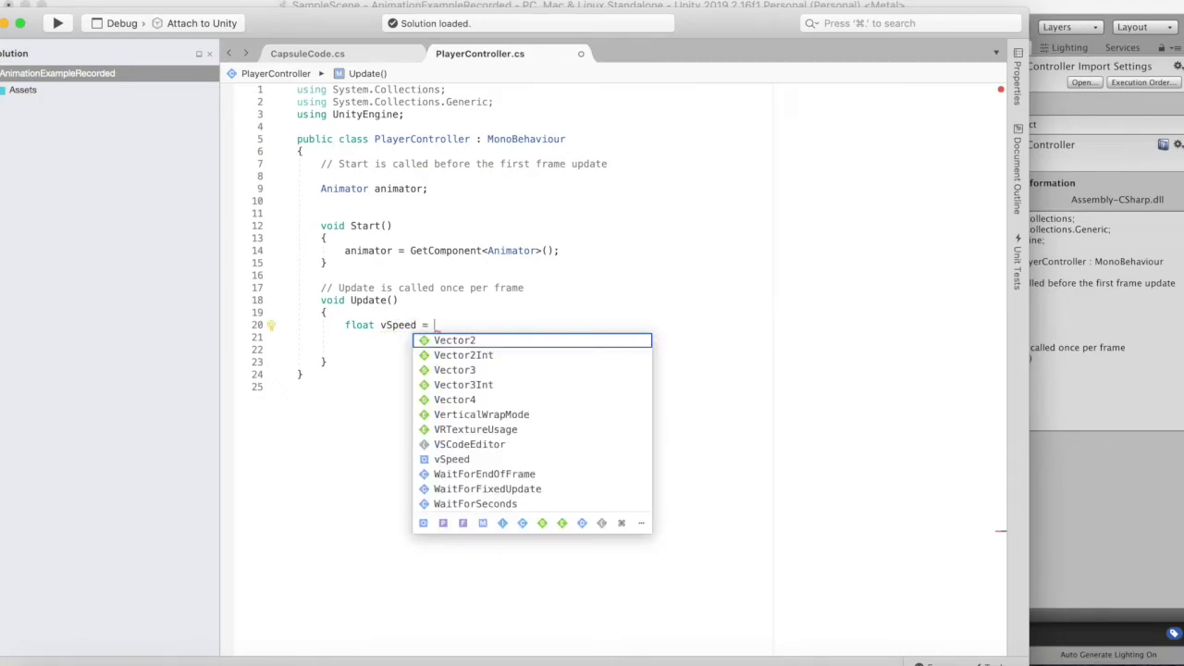
text(Input.G)
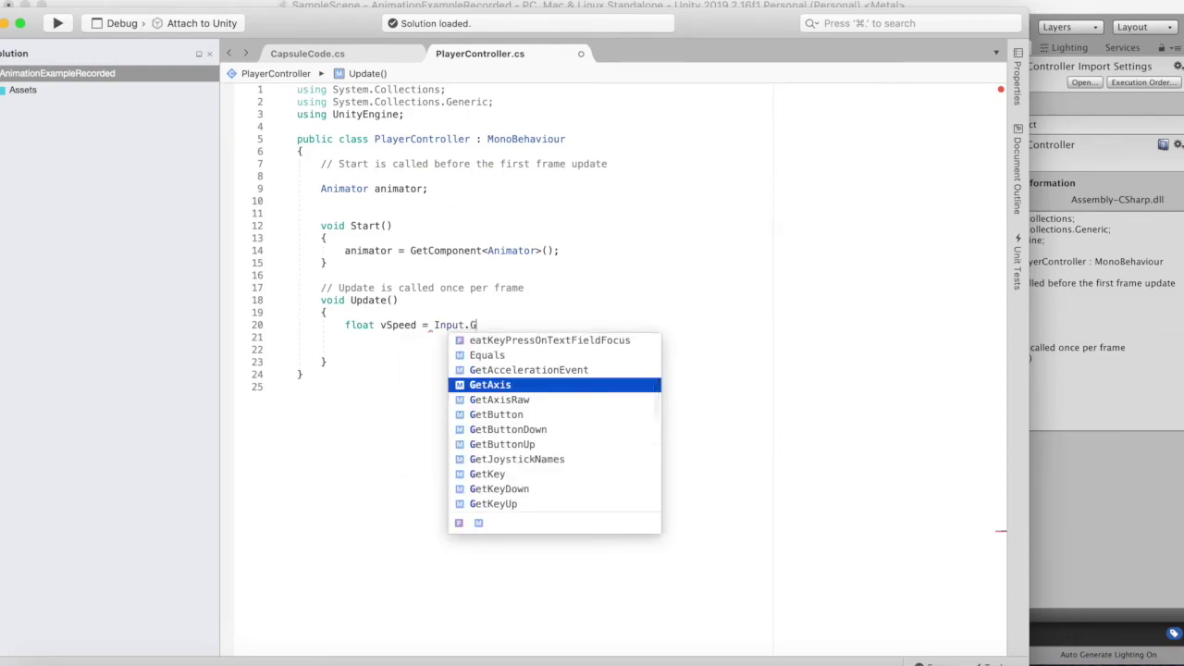
text(et)
Complete vSpeed = Input.GetAxis("Vertical") and open an if (vSpeed != 0) block
key(Return)
text(("Vertical");)
key(Return)
key(Return)
text(if vS)
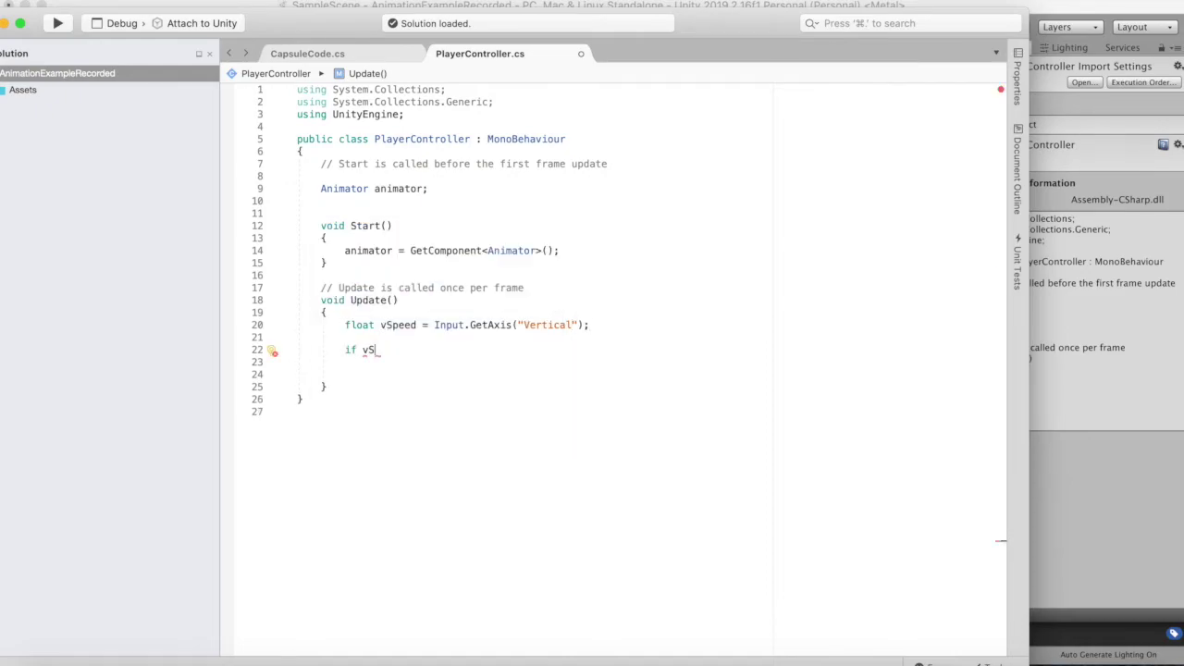
text(peed)
text( >)
key(BackSpace)
click(363, 349)
text(()
key(End)
text() {)
key(Return)
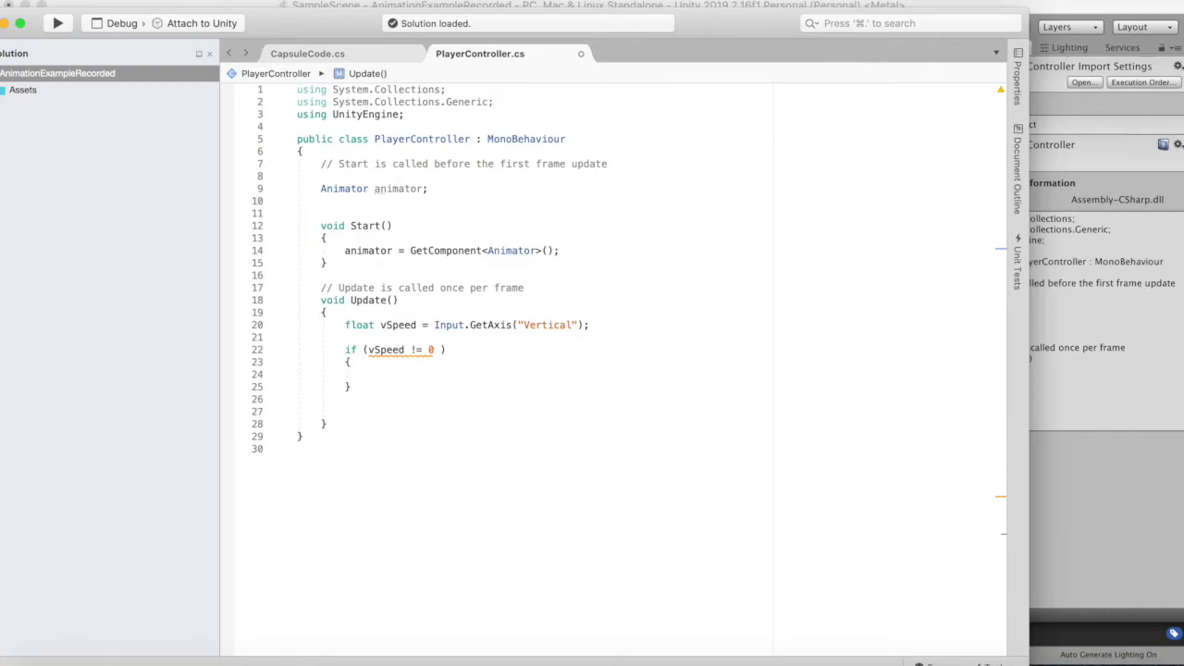
Inside the if block, call animator.SetInteger("PlayerState", 1)
text(animator.se)
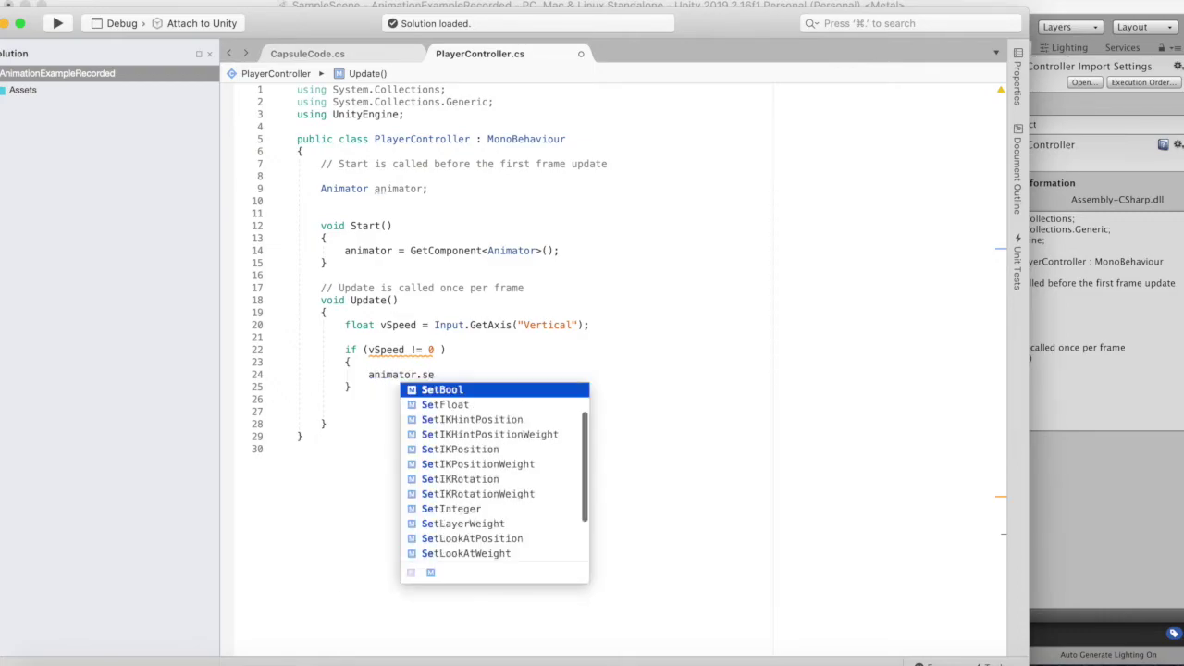
text(tin()
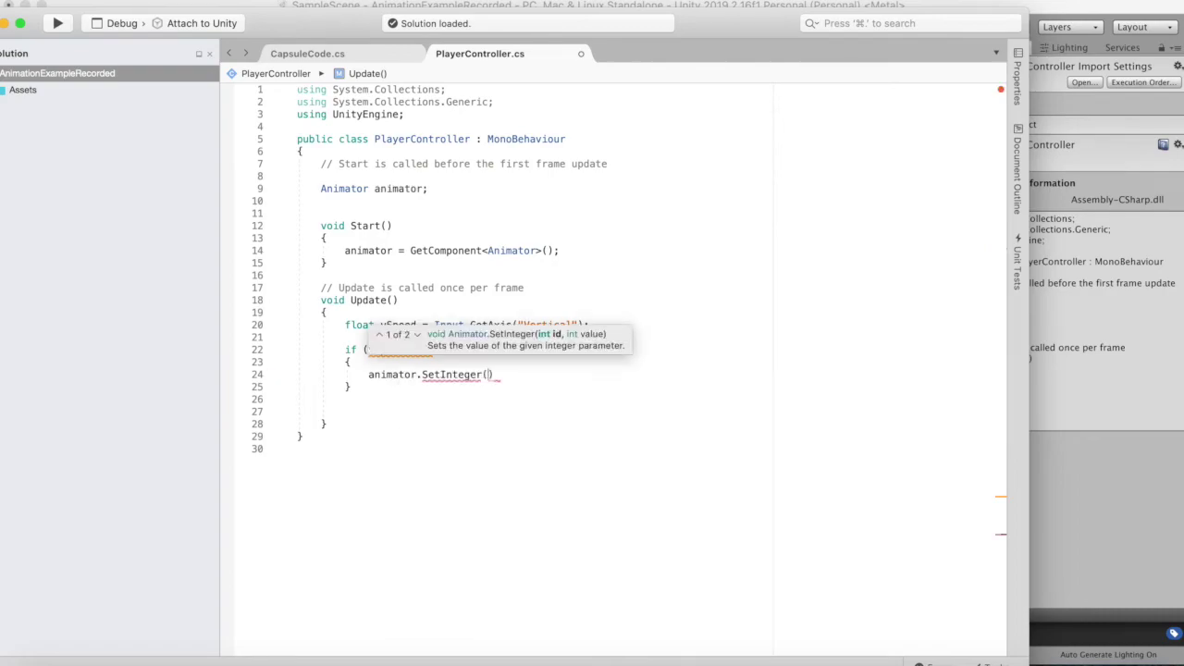
key(Down)
text(")
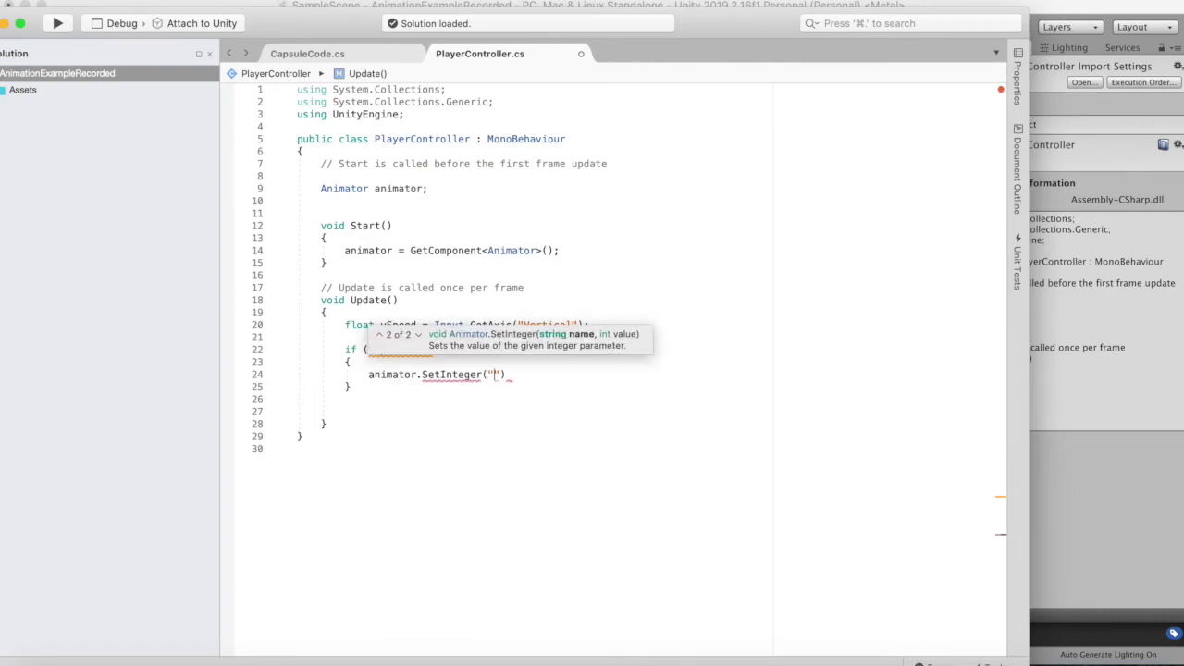
text(PlayerState)
key(super+m)
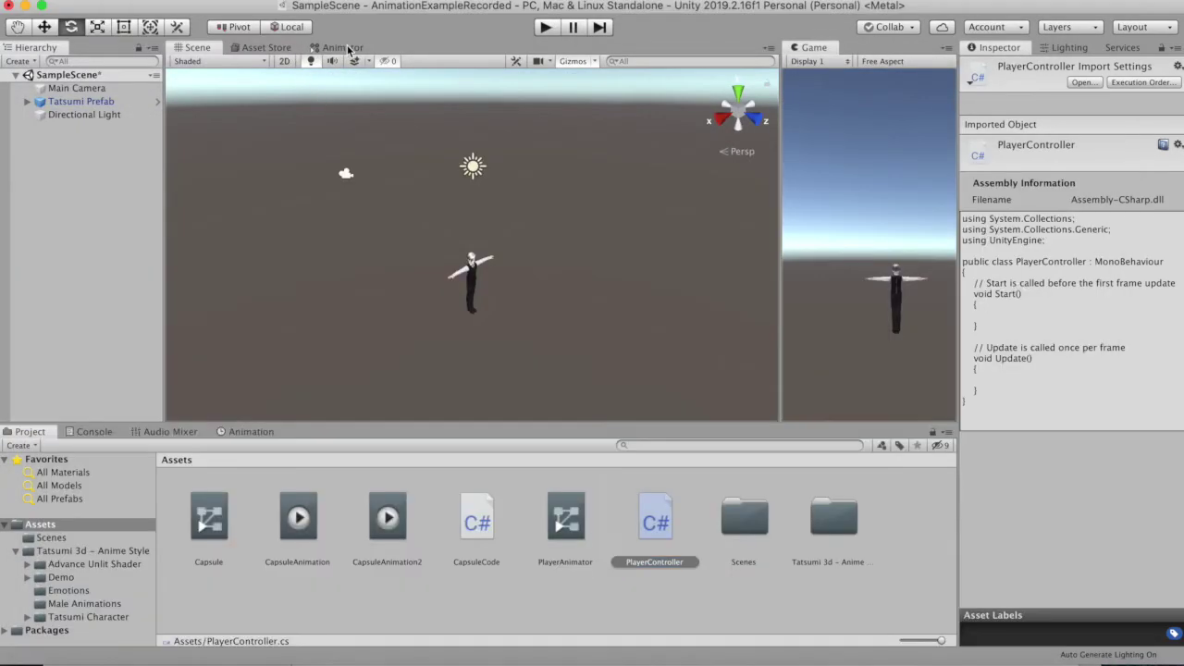
key(super+Tab)
text(,)
key(Left)
key(Left)
text(1)
Add an else block with animator.SetInteger("PlayerState", 0) copied from the if, then save
key(Down)
key(Return)
text(else)
key(Tab)
key(Tab)
key(Up)
key(Up)
key(Up)
key(shift+End)
key(super+c)
key(Down)
key(Down)
key(Down)
key(super+v)
key(Left)
key(Left)
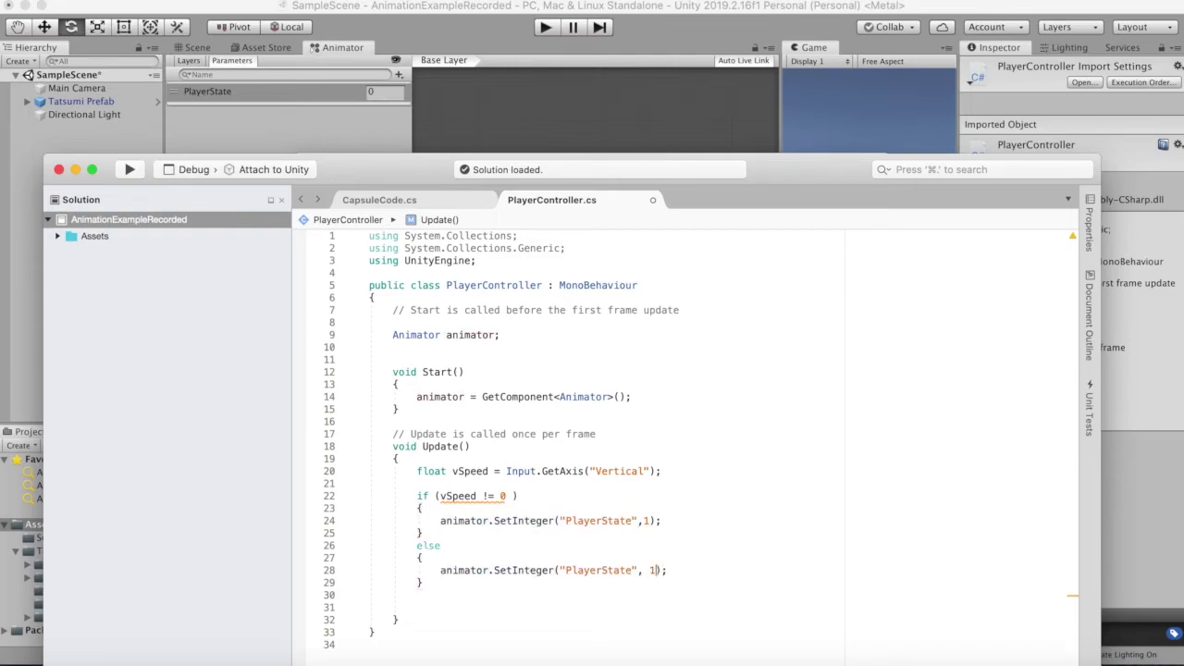
key(BackSpace)
text(0)
scroll(659, 555, down, 2)
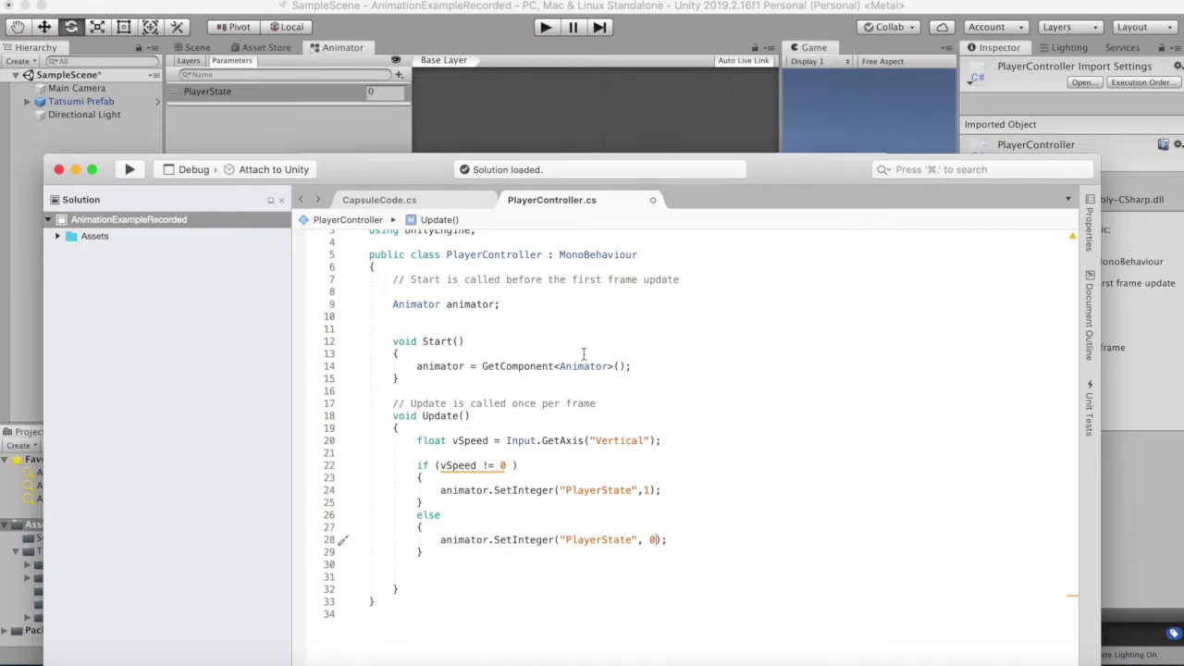
key(super+s)
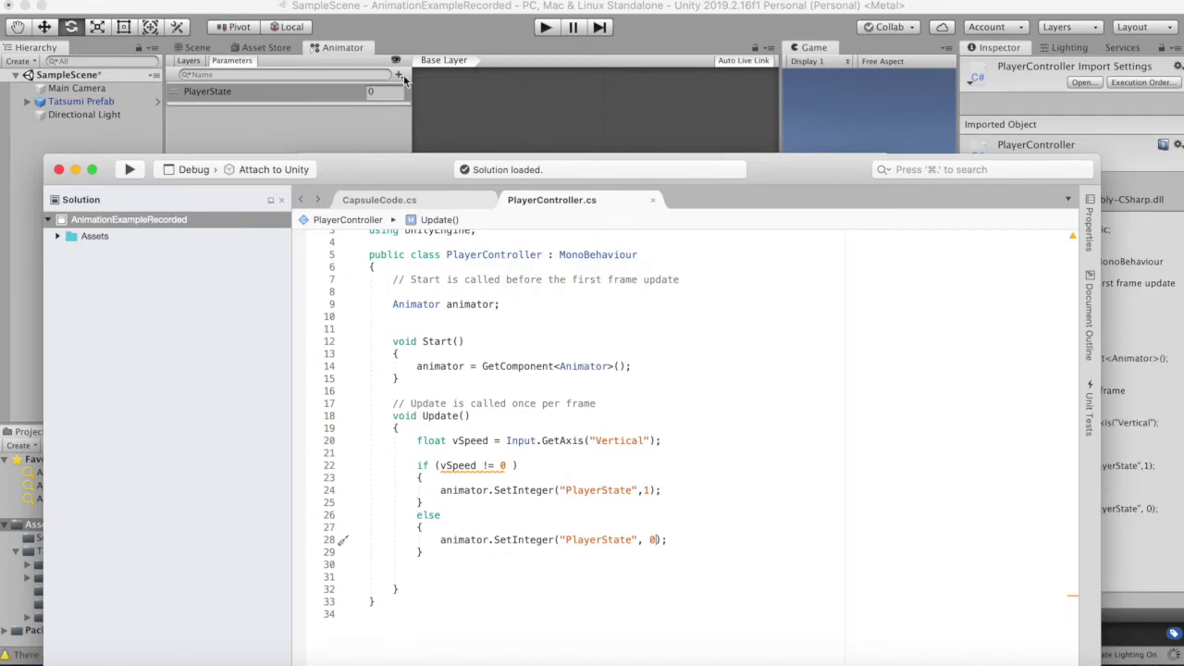
Widen the Game view and run a first Play-mode test, then stop it
click(455, 34)
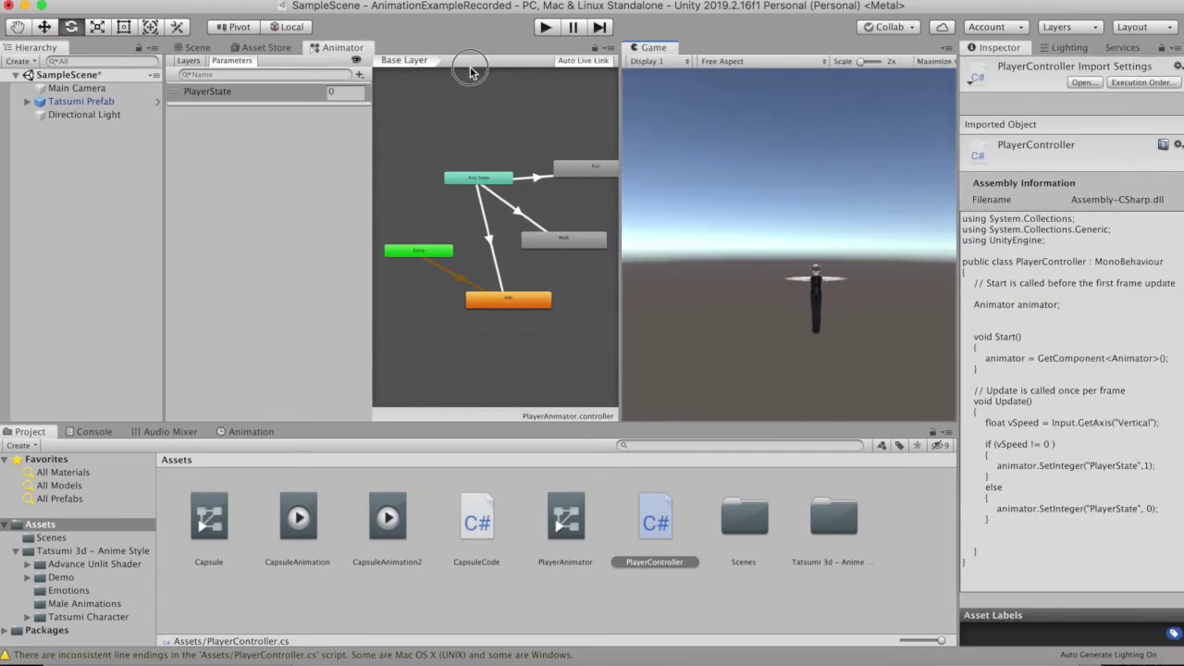
drag(782, 60, 419, 60)
click(545, 28)
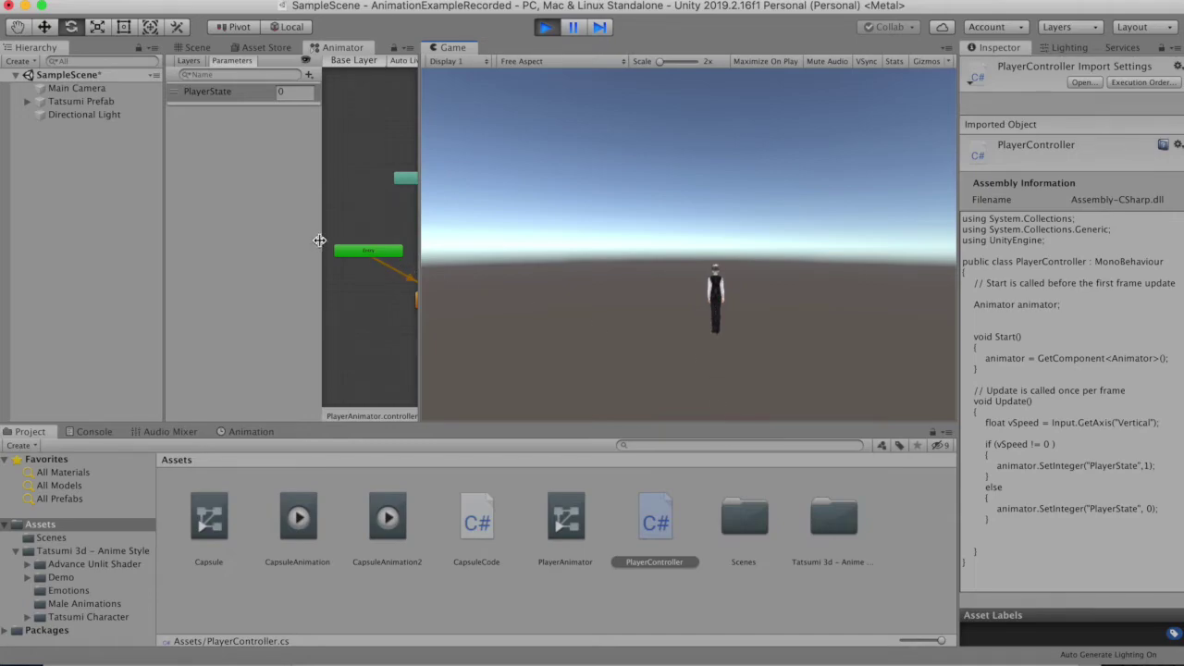
click(544, 27)
Move the Main Camera closer and lower toward Tatsumi (Y 0.05, Z -3.63), then play again
click(197, 47)
click(212, 200)
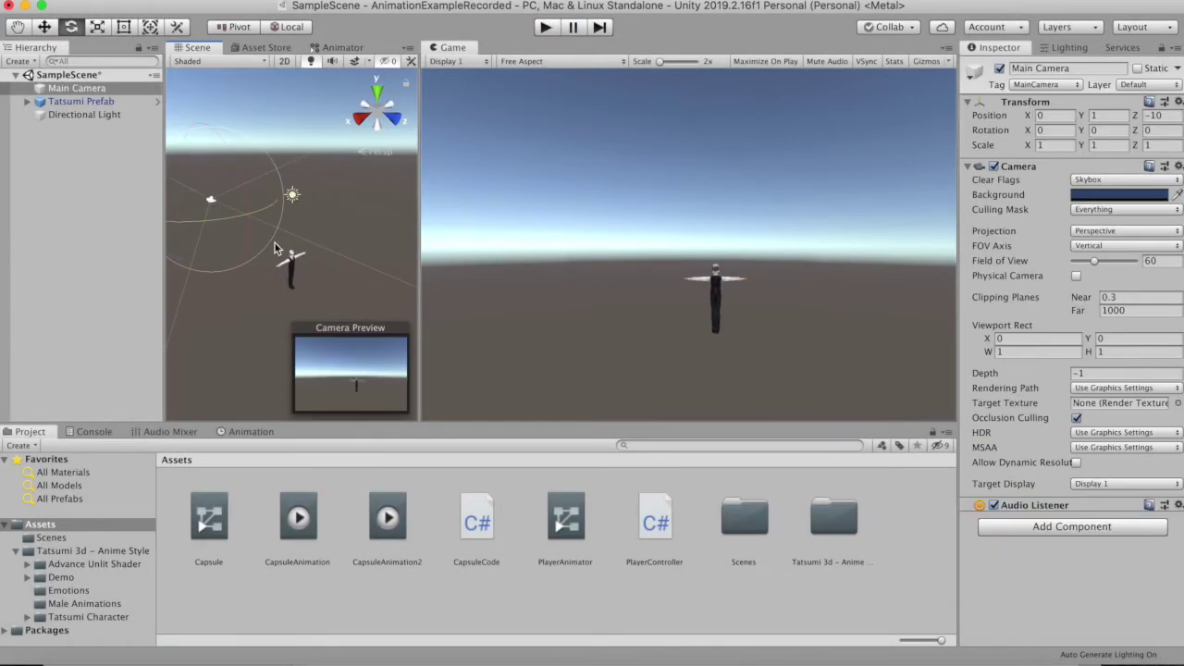
key(w)
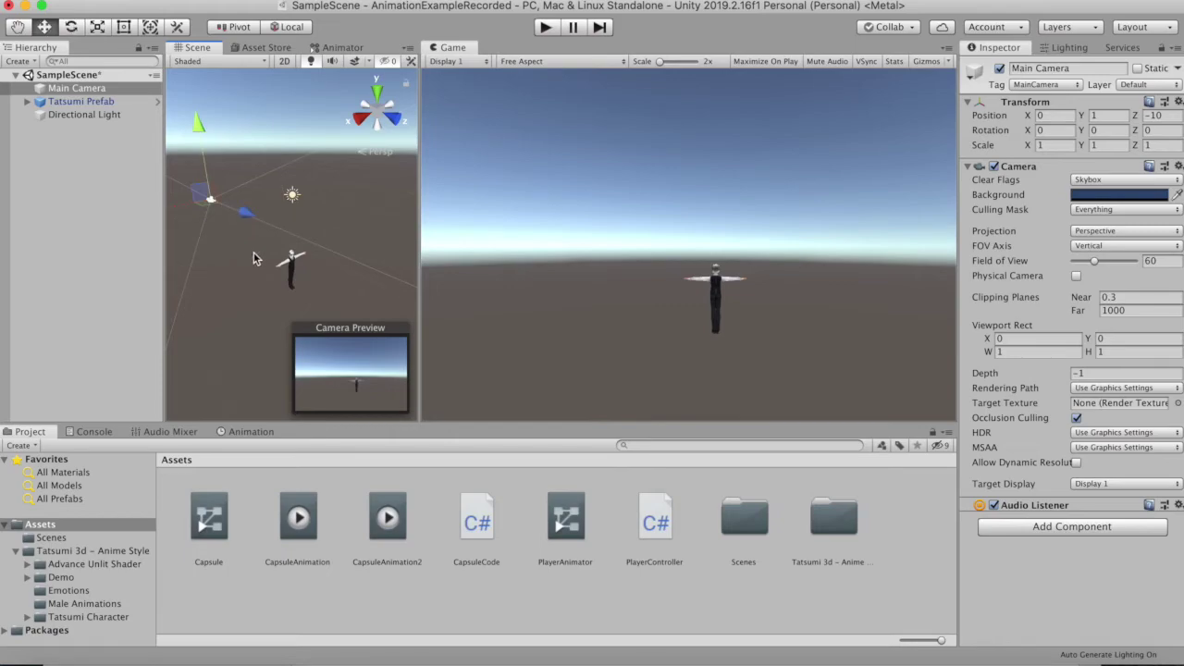
mouse_move(242, 207)
mouse_down()
mouse_move(271, 219)
mouse_move(264, 212)
mouse_up()
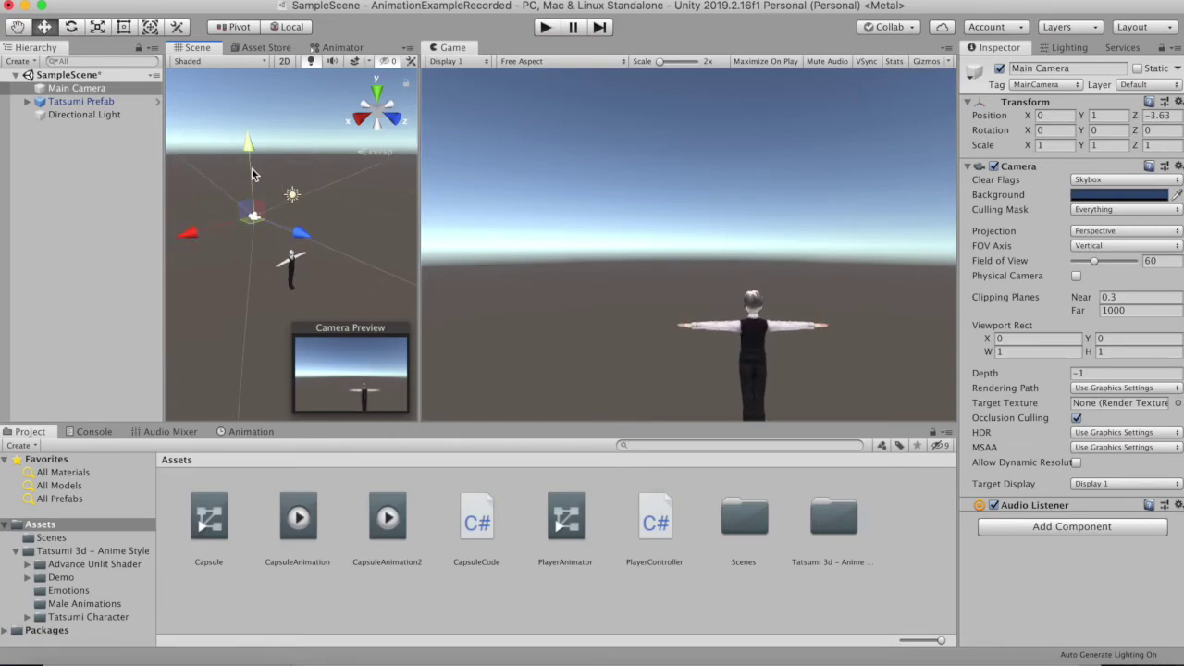
drag(251, 169, 252, 190)
click(547, 31)
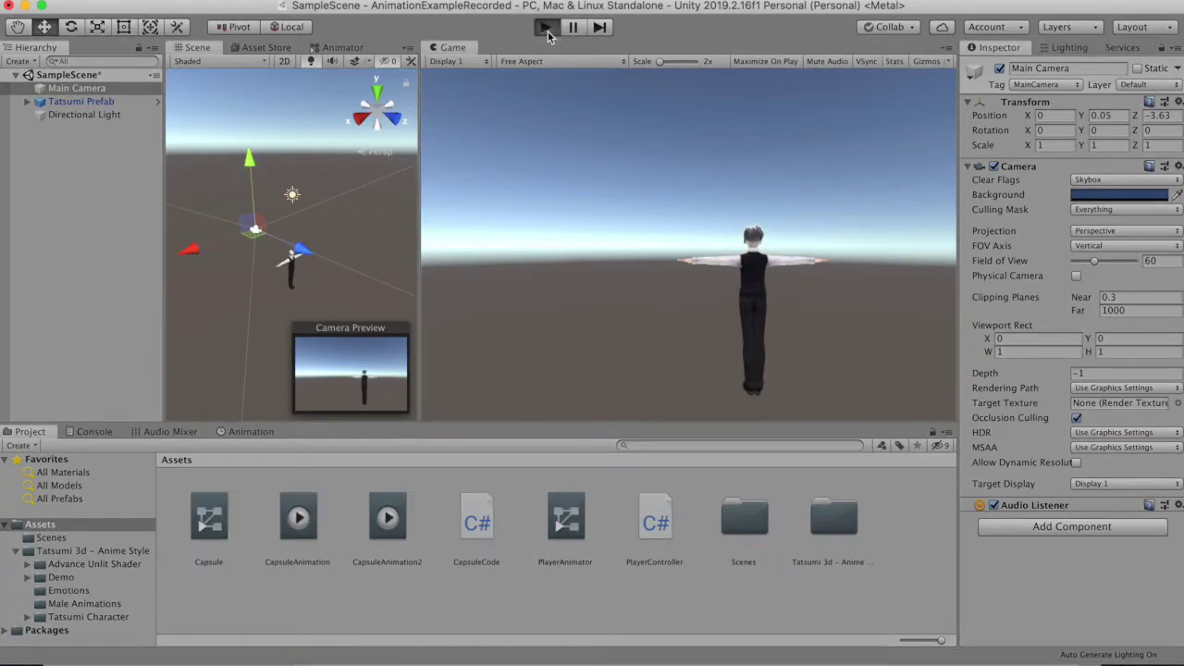
click(343, 47)
Watch Tatsumi Prefab's animator go to Walk on forward input and back to Idle, then stop
drag(419, 175, 543, 176)
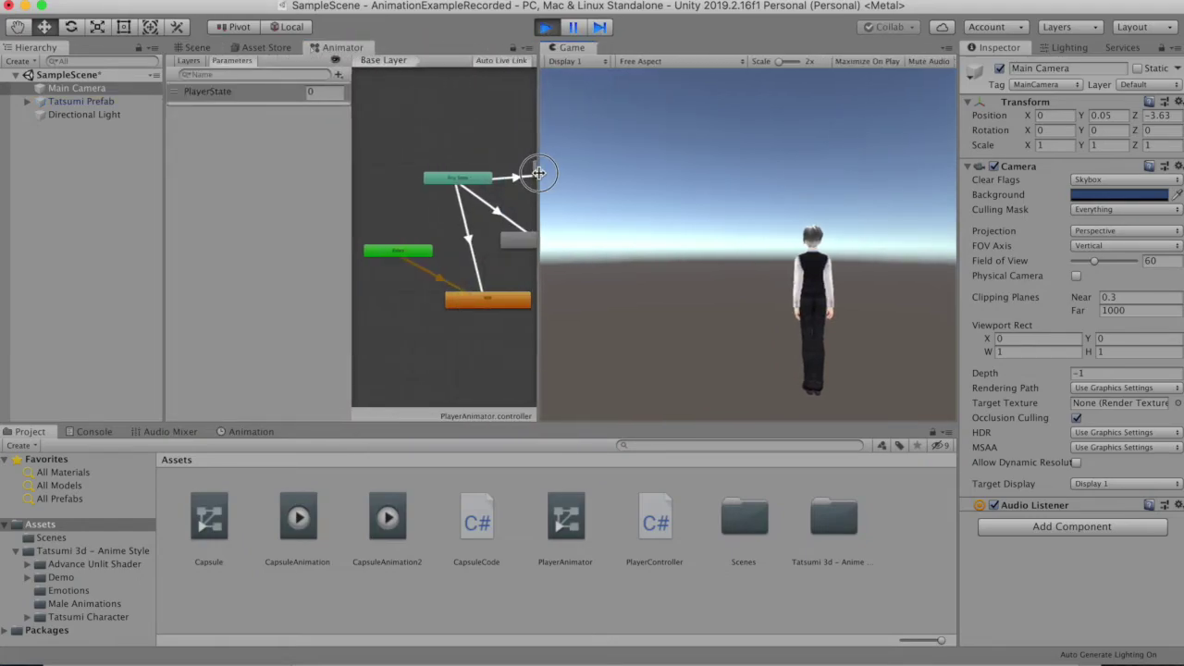
drag(348, 194, 289, 194)
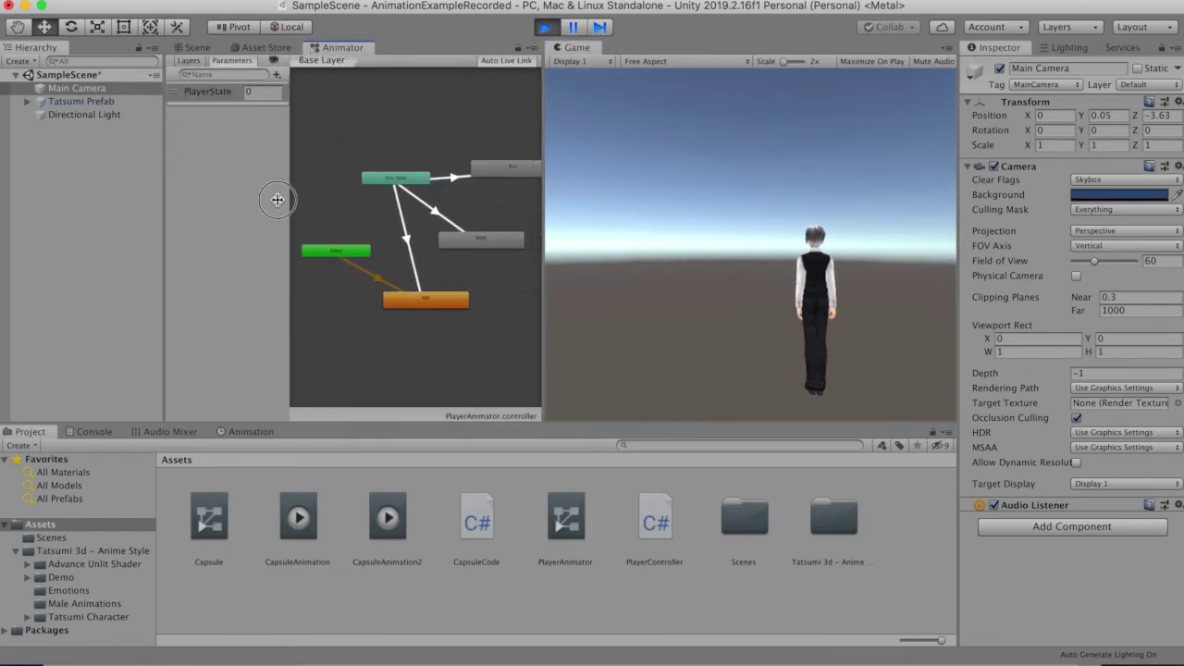
click(95, 114)
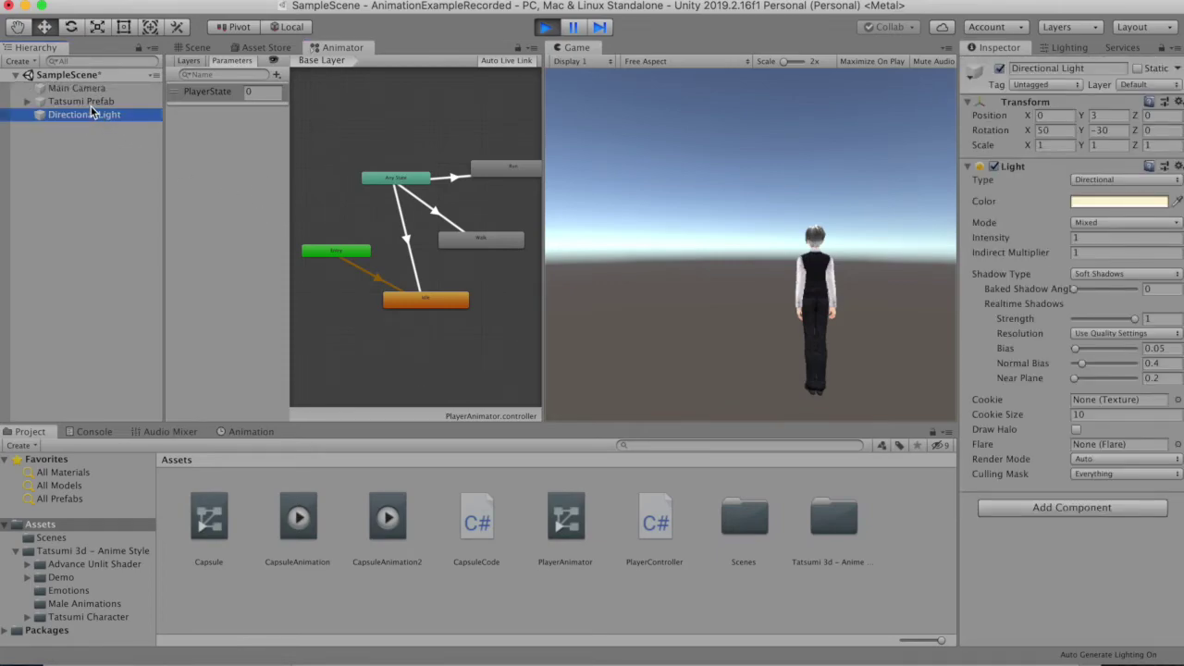
click(90, 102)
click(655, 314)
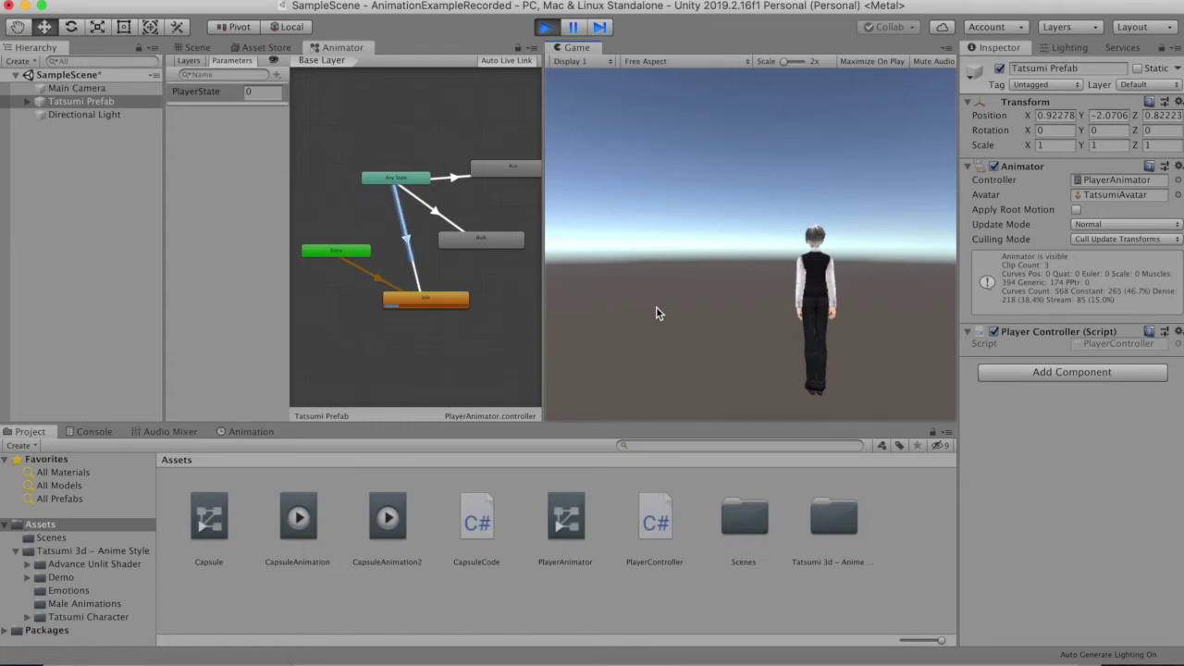
key(w)
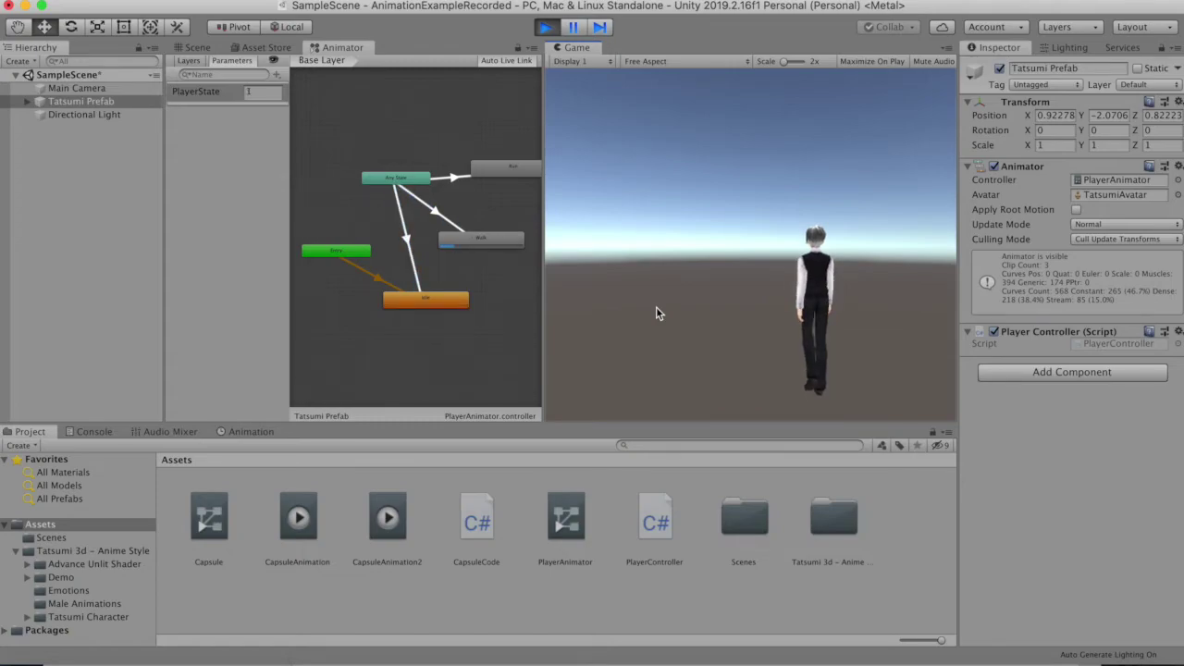
key(w)
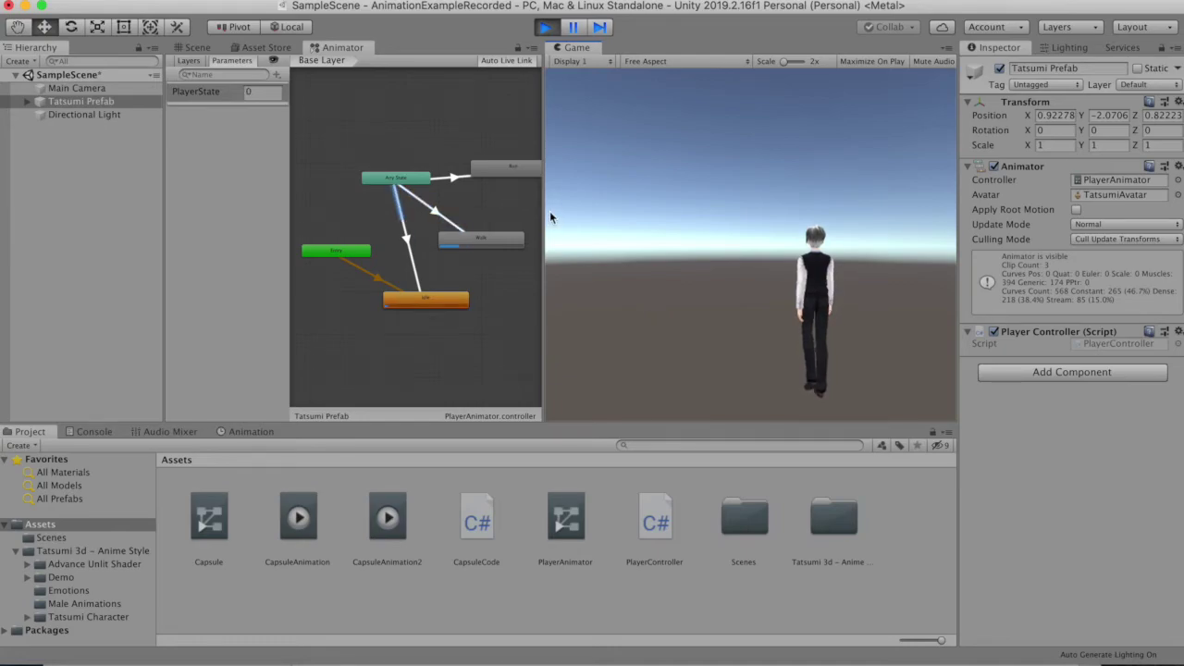
click(548, 29)
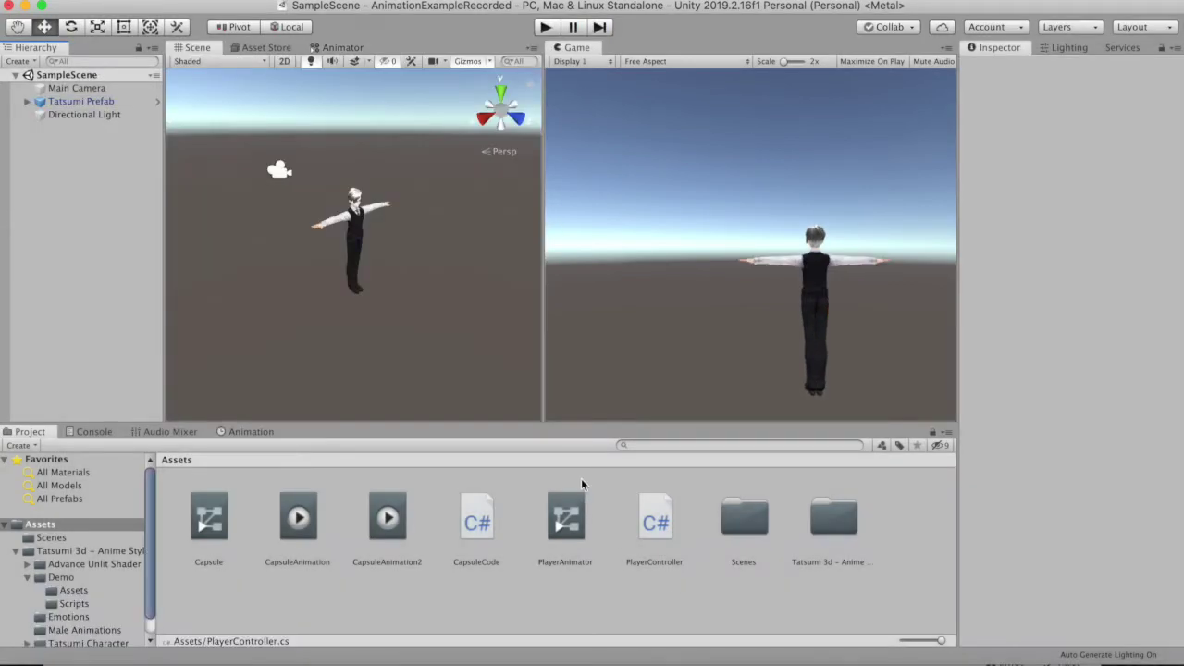
Show the Animator graph, widened, with the PlayerAnimator controller loaded
click(338, 47)
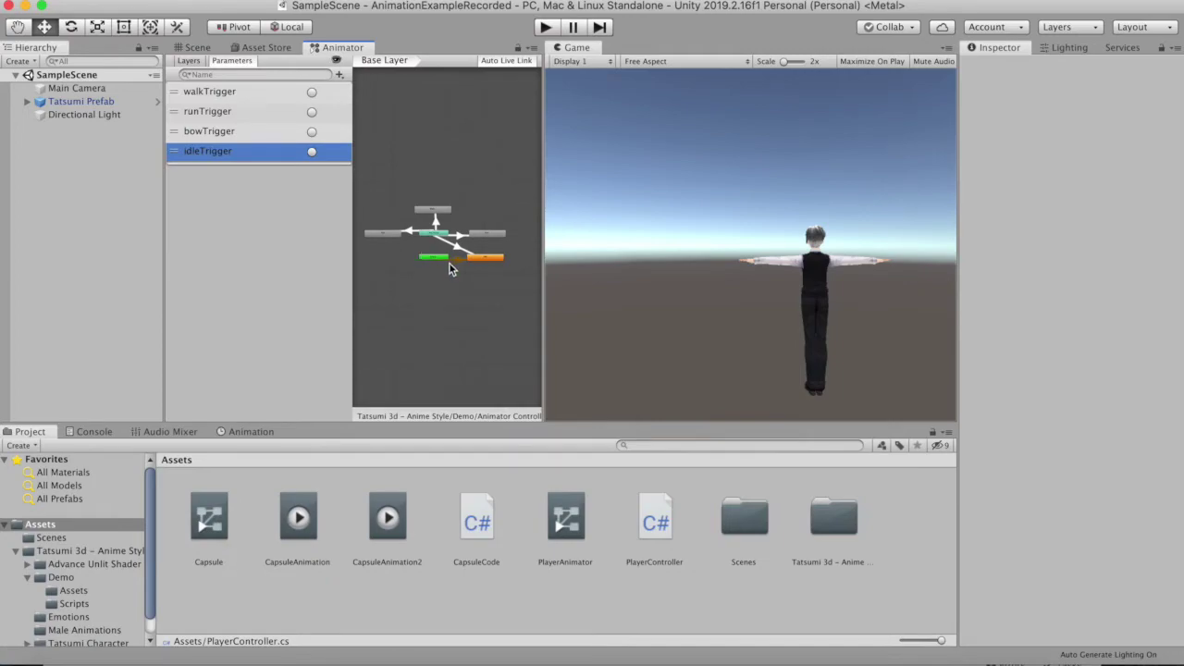
scroll(450, 268, up, 5)
scroll(450, 269, down, 2)
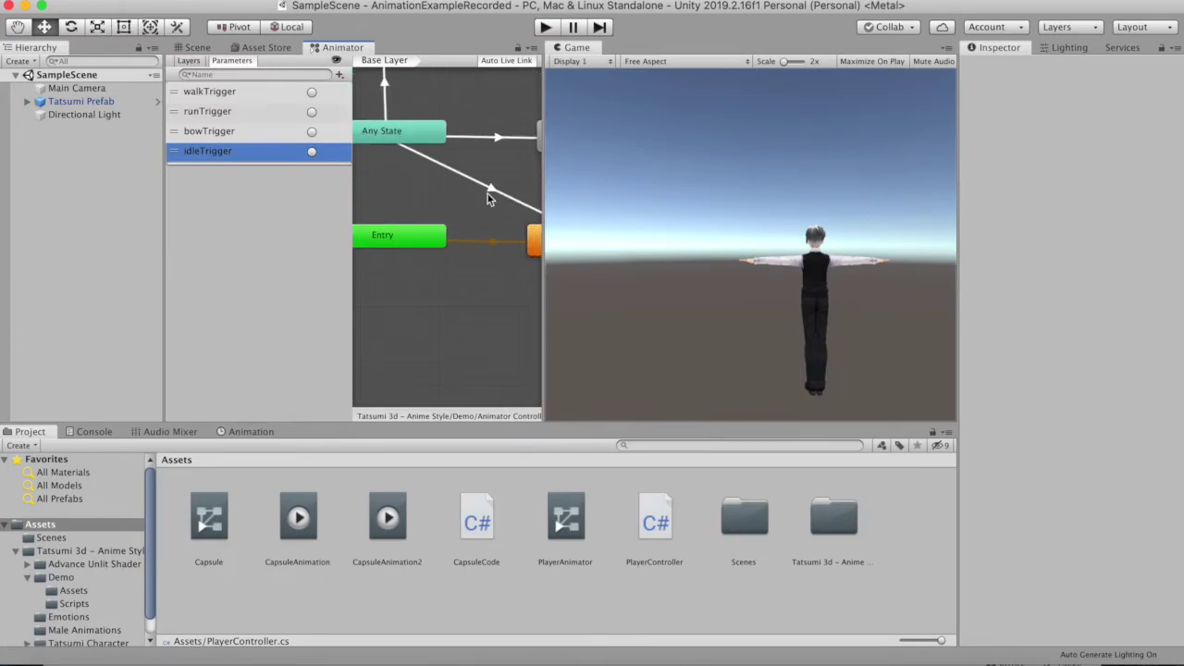
click(485, 185)
mouse_move(542, 220)
mouse_down()
mouse_move(697, 212)
mouse_move(651, 212)
mouse_up()
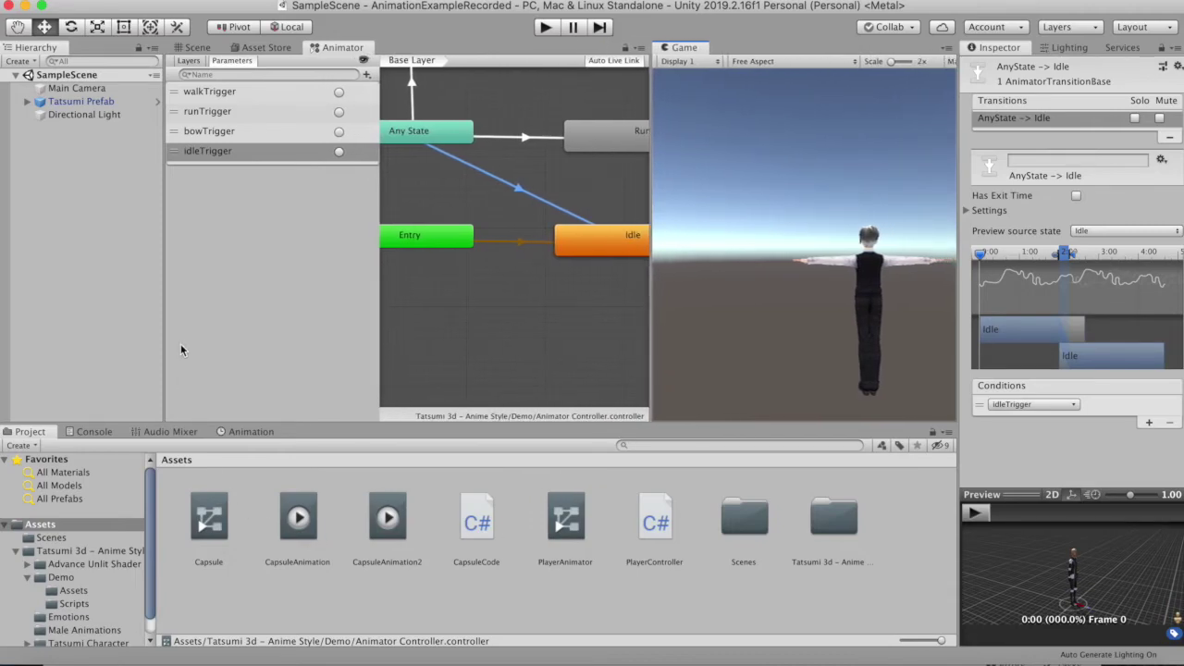
click(566, 518)
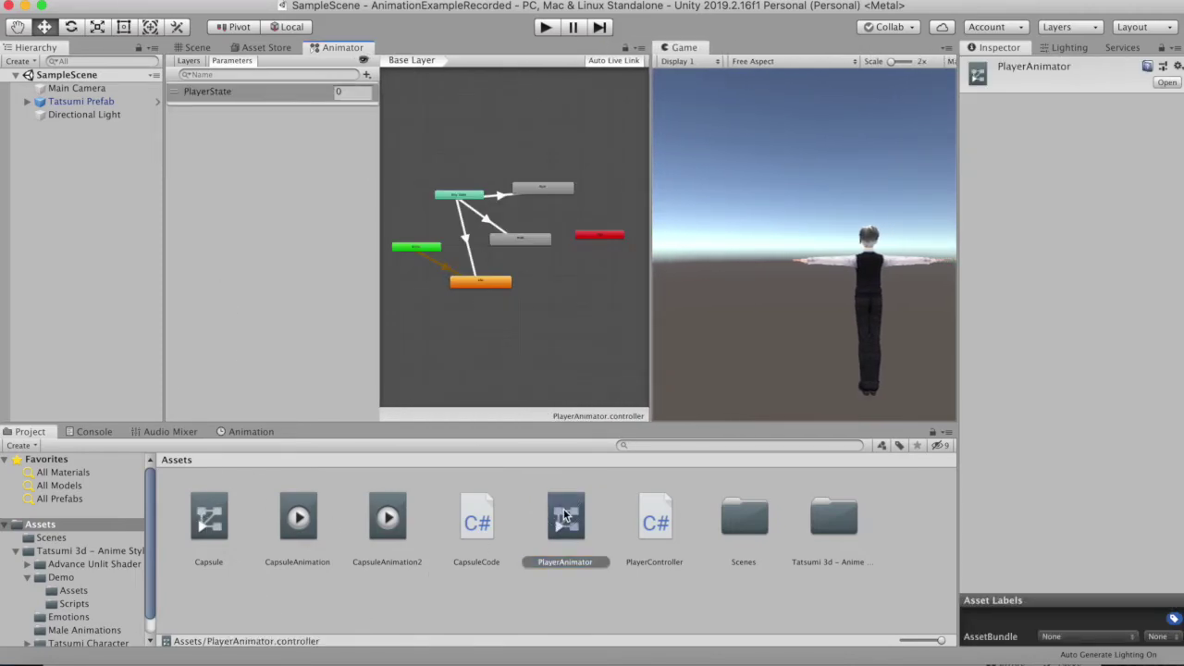
scroll(533, 268, up, 5)
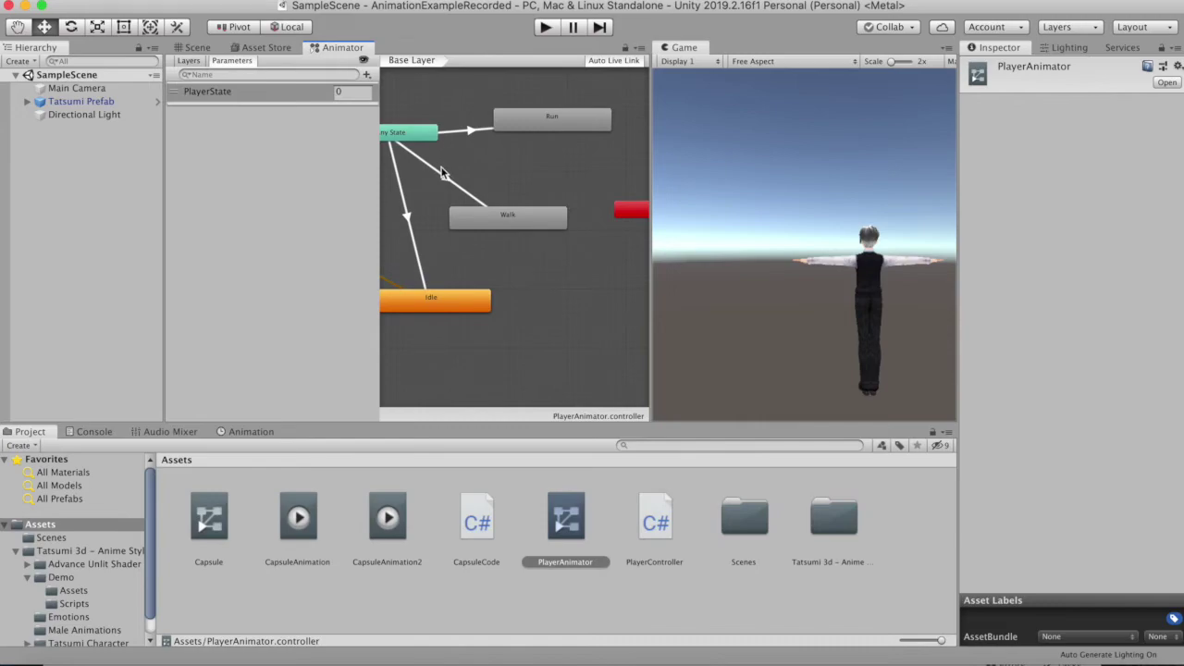
Inspect the Any State to Walk transition, the Idle state, and Any State's transition list
click(441, 172)
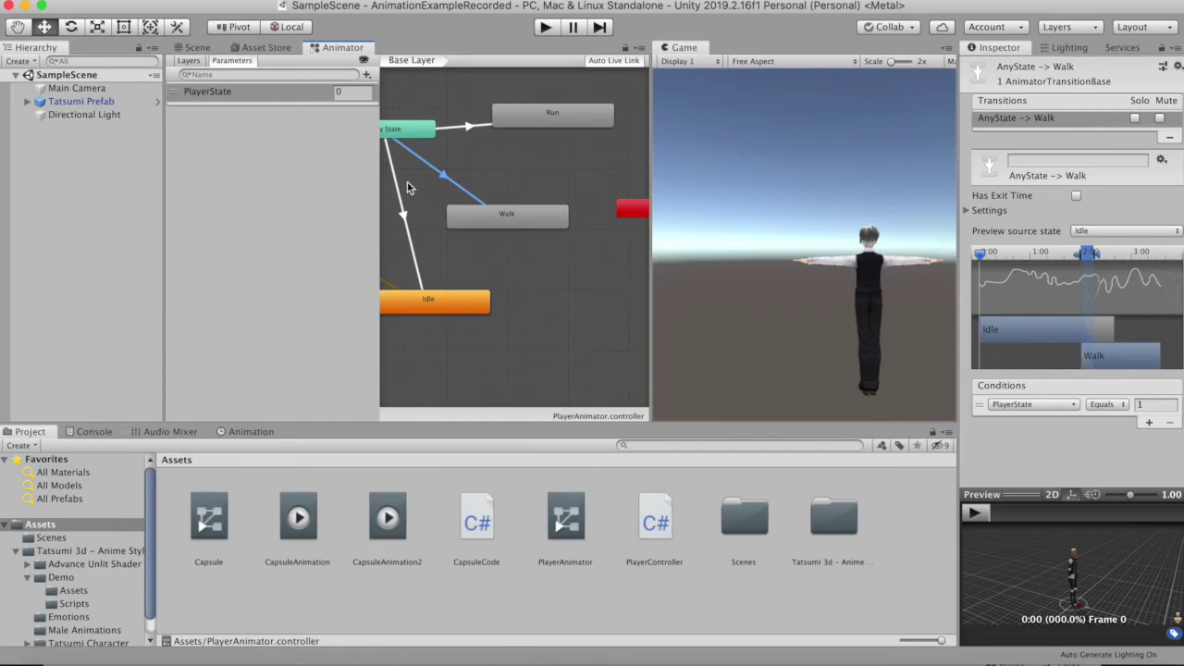
click(430, 296)
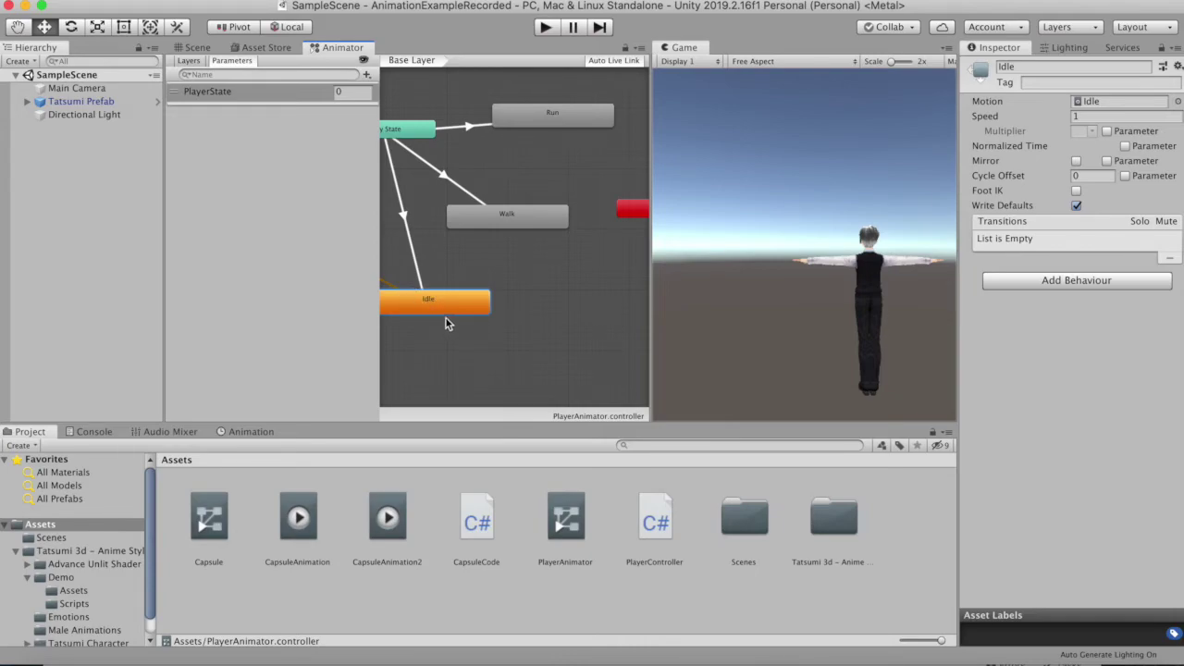
click(396, 135)
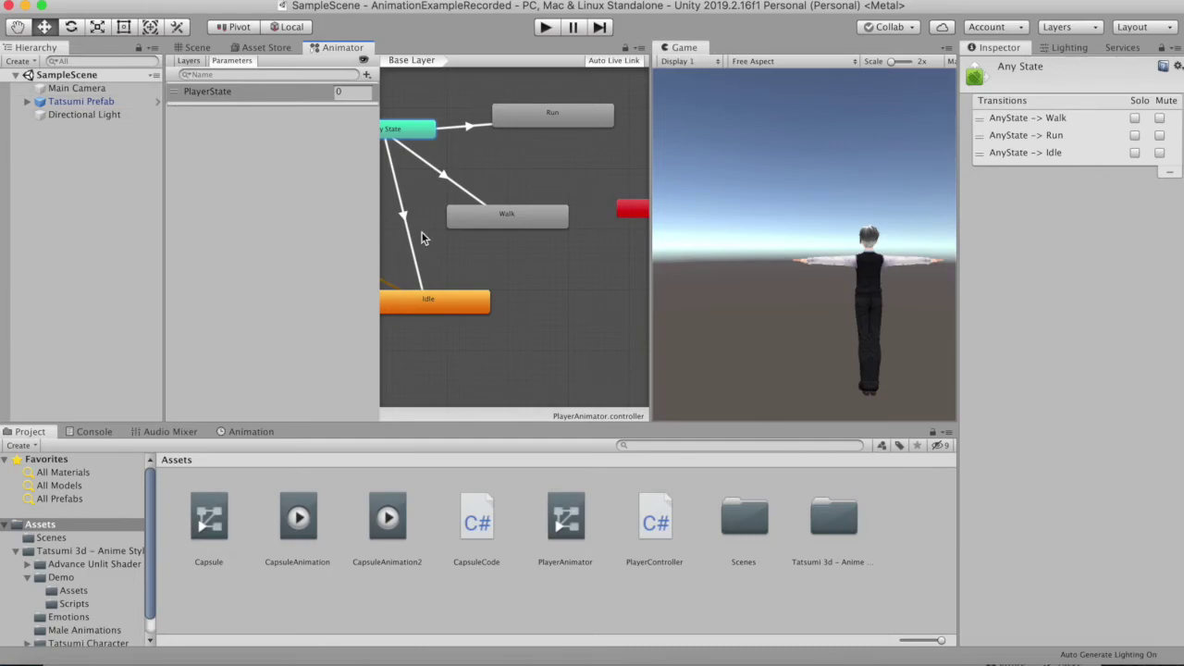
scroll(421, 237, down, 2)
scroll(421, 239, down, 3)
scroll(422, 233, down, 2)
scroll(406, 230, up, 2)
scroll(398, 227, up, 3)
scroll(399, 223, up, 1)
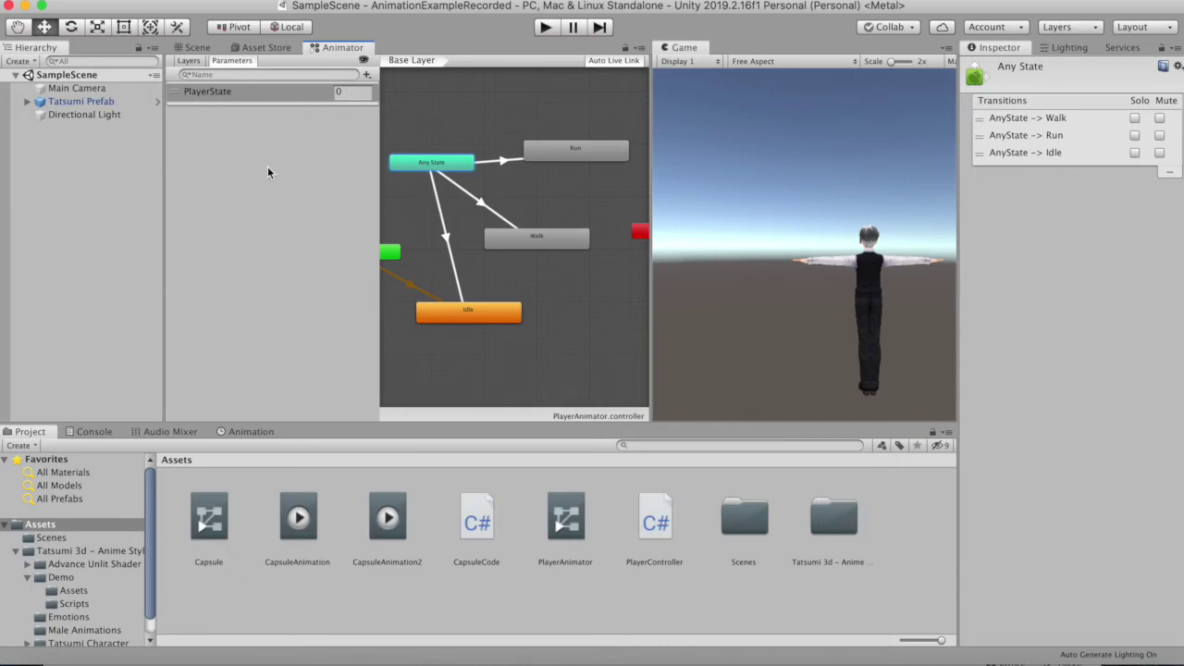
Delete the PlayerState parameter and add a trigger parameter named idelAnimation
right_click(268, 94)
click(287, 114)
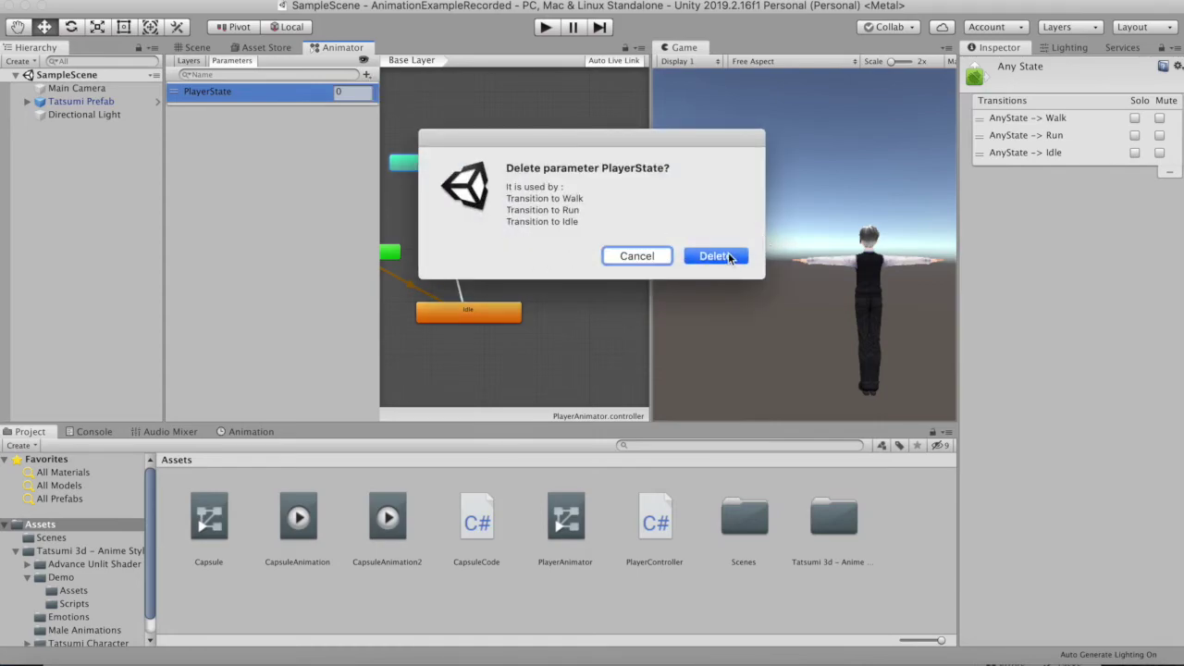
click(730, 257)
click(368, 75)
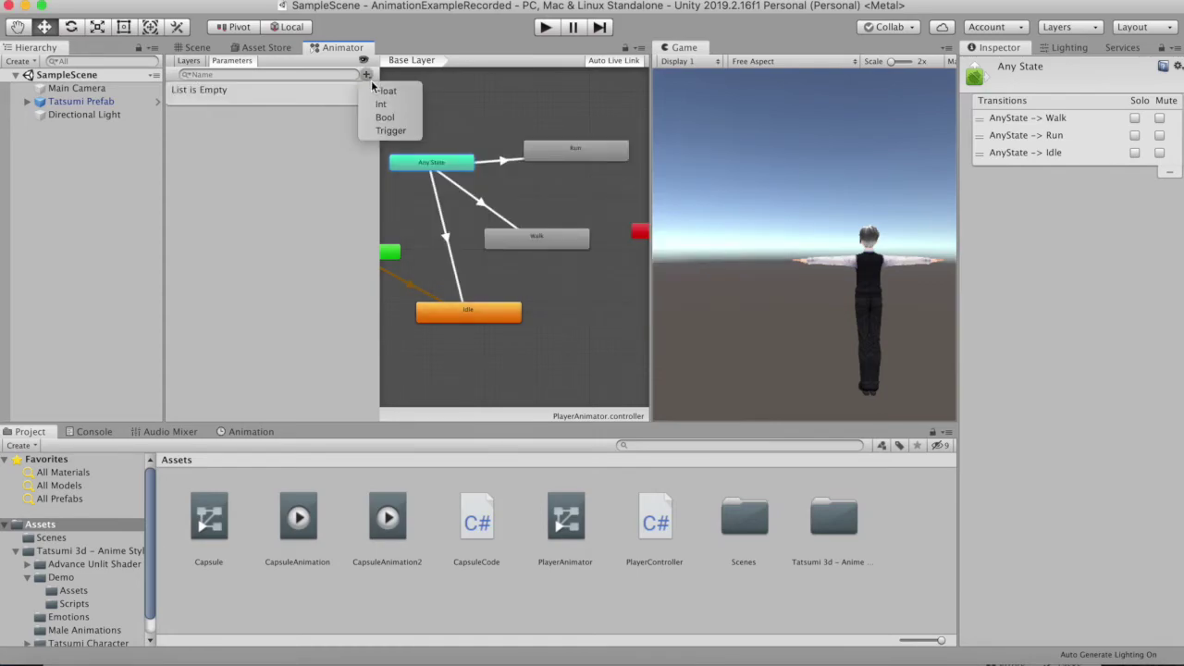
click(391, 131)
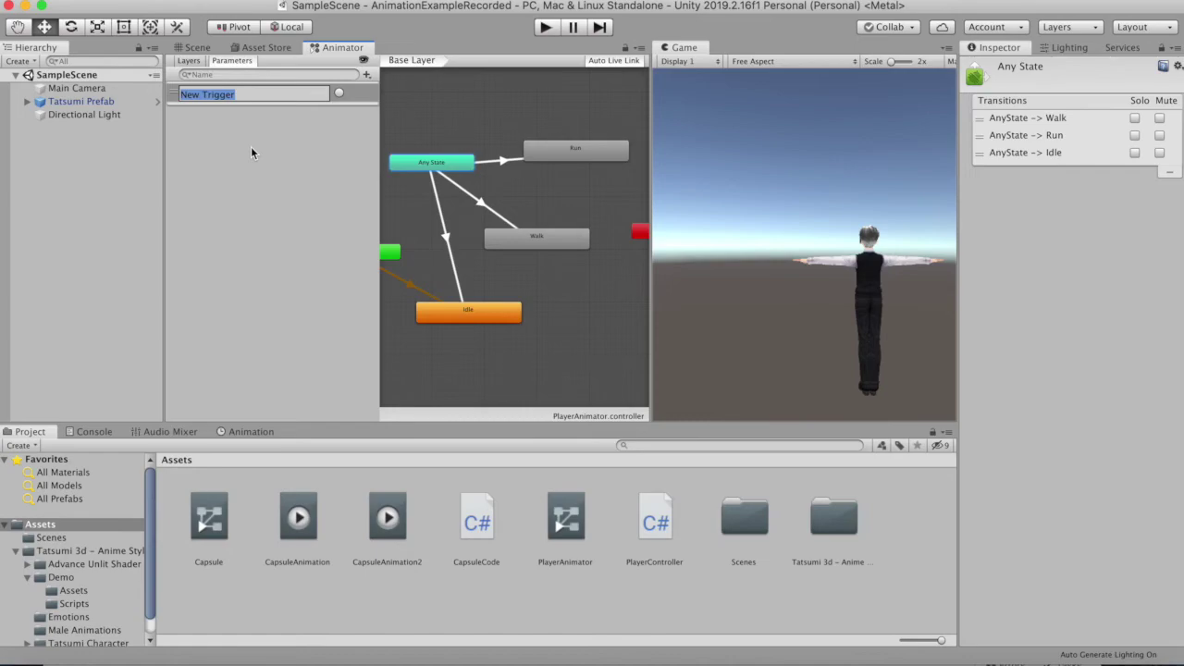
text(idel)
text(Animation)
key(Return)
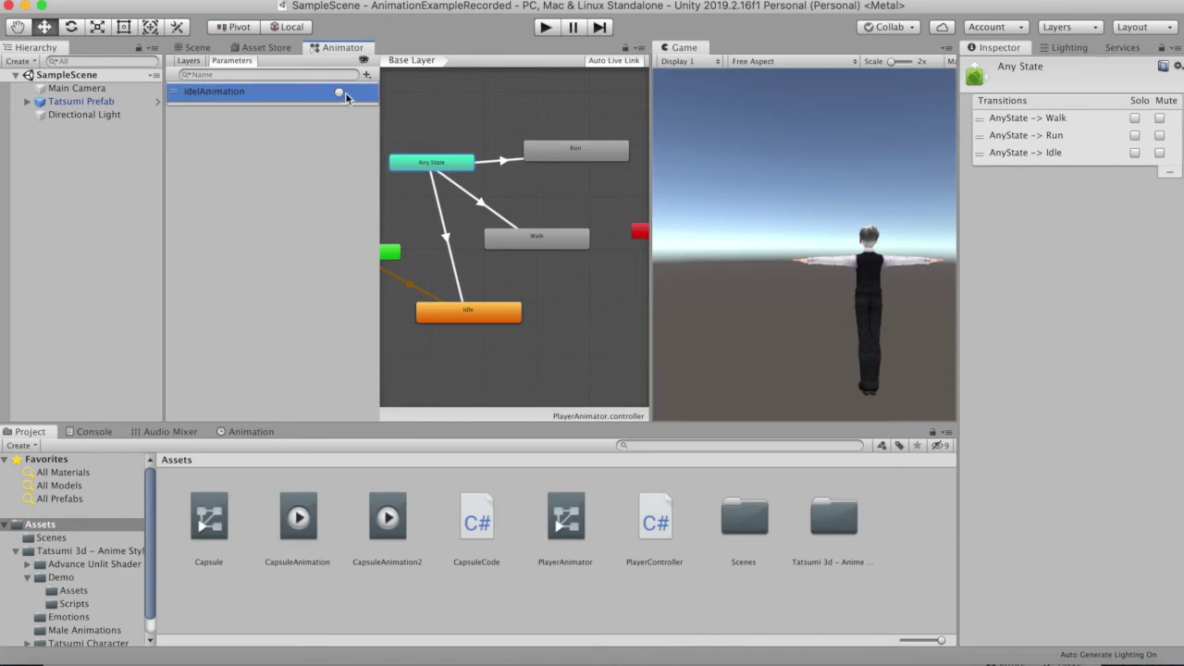
Add trigger parameters walkingAnimation and runningAnimation, then open PlayerController.cs
click(366, 74)
click(389, 131)
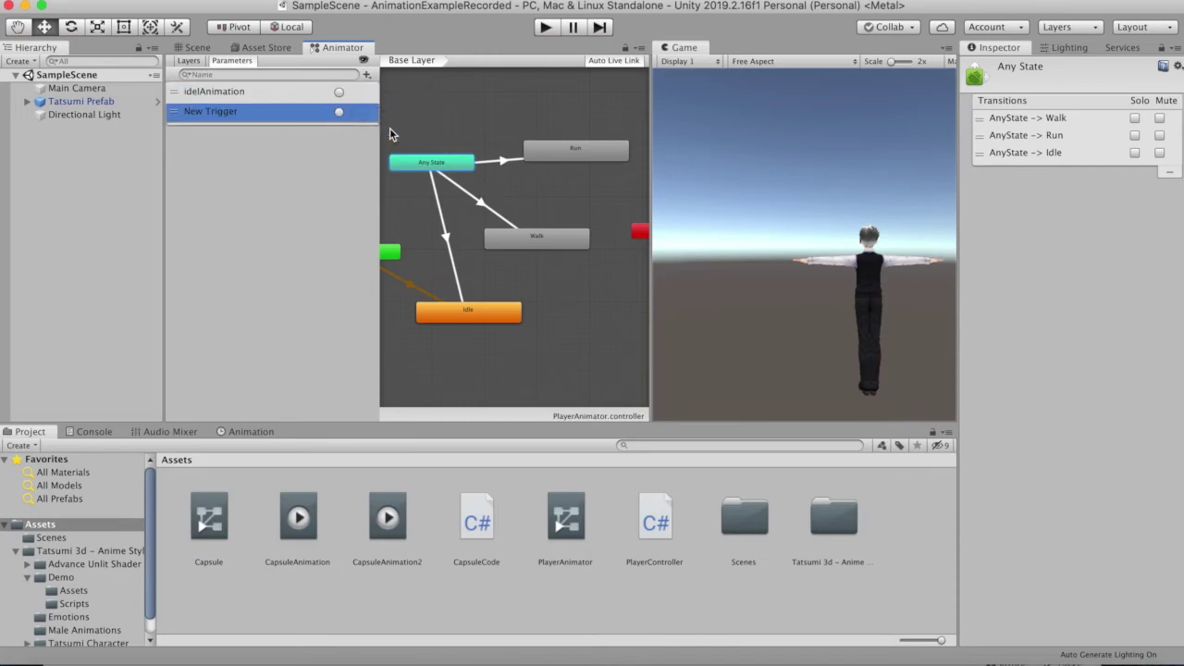
text(walkingAnimatio)
text(n)
key(Return)
click(366, 74)
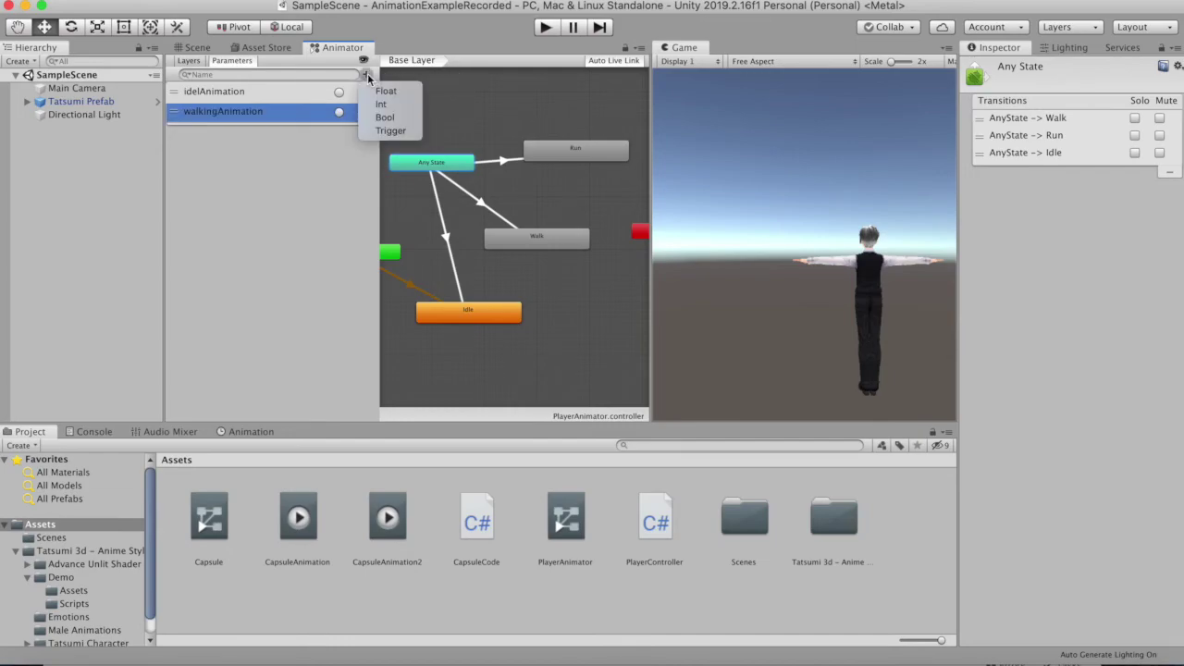
click(416, 132)
text(runningAnimation)
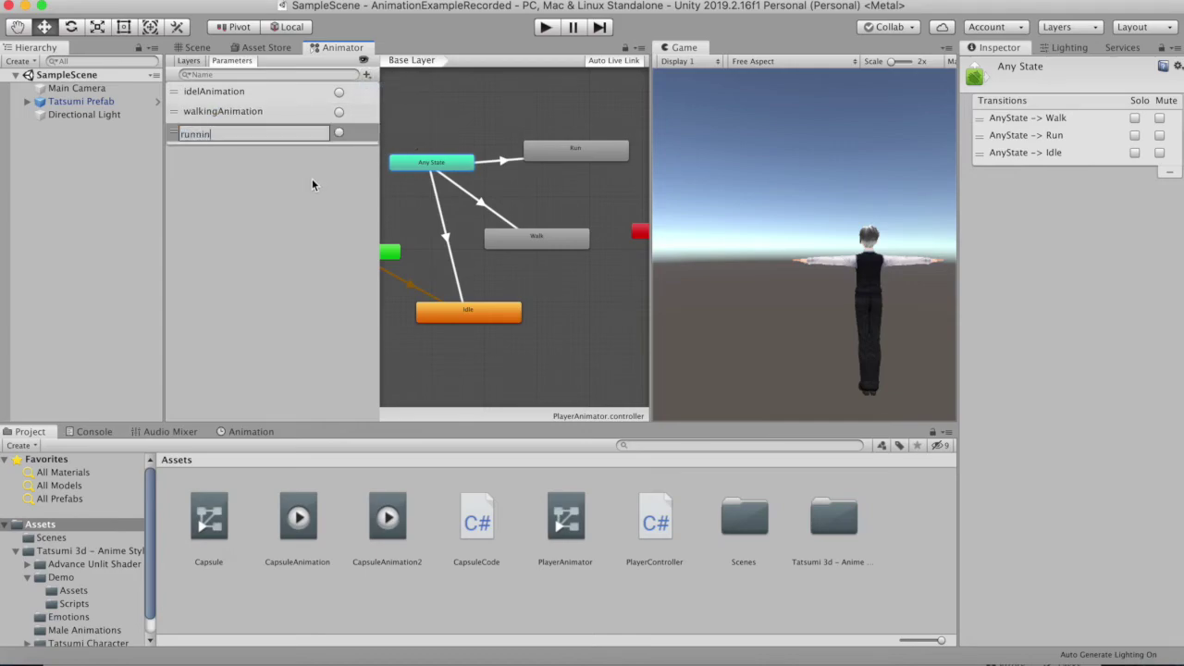
key(Return)
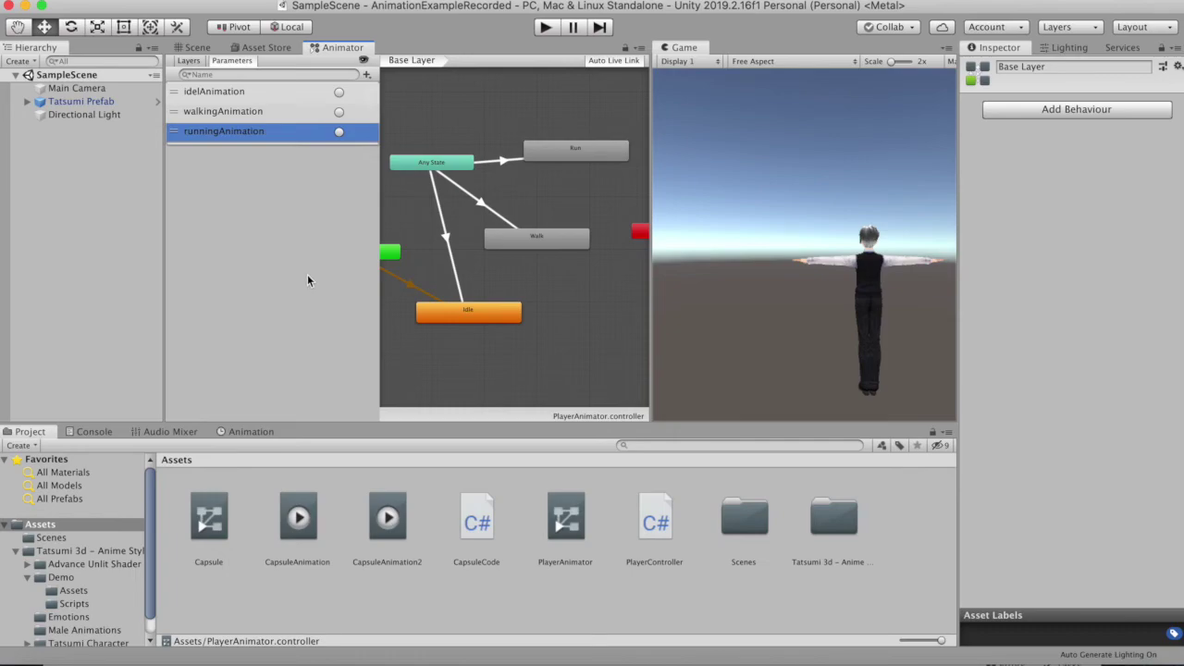
double_click(657, 527)
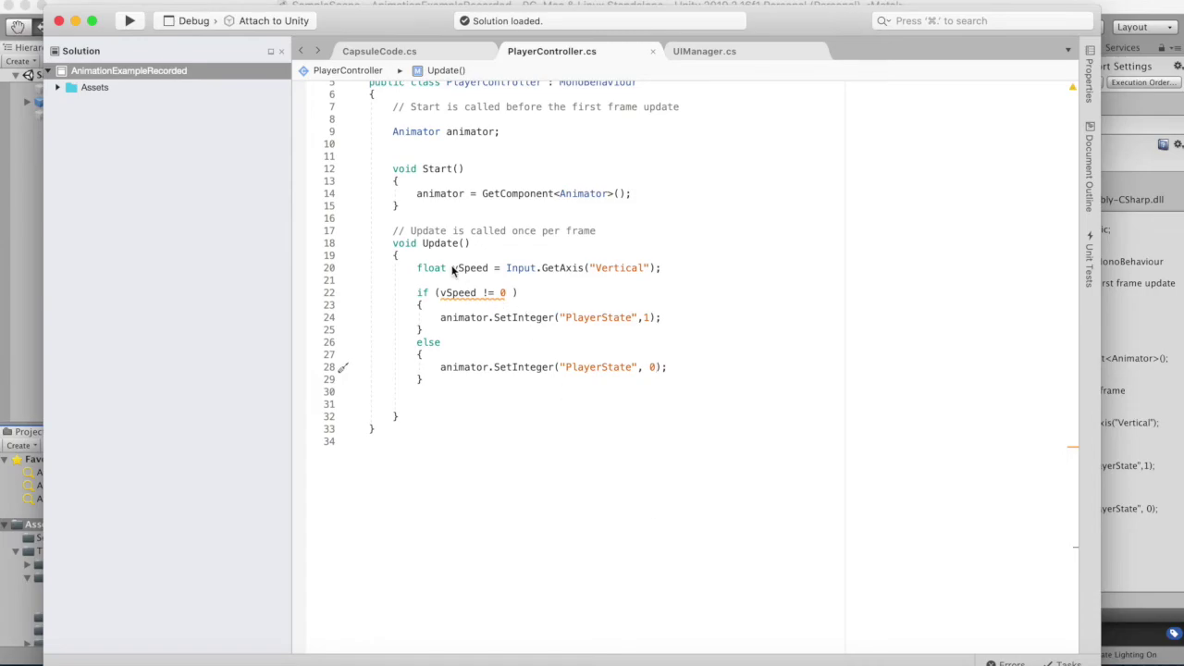
Delete the old movement code from Update() in PlayerController.cs
click(431, 381)
drag(431, 380, 389, 267)
key(BackSpace)
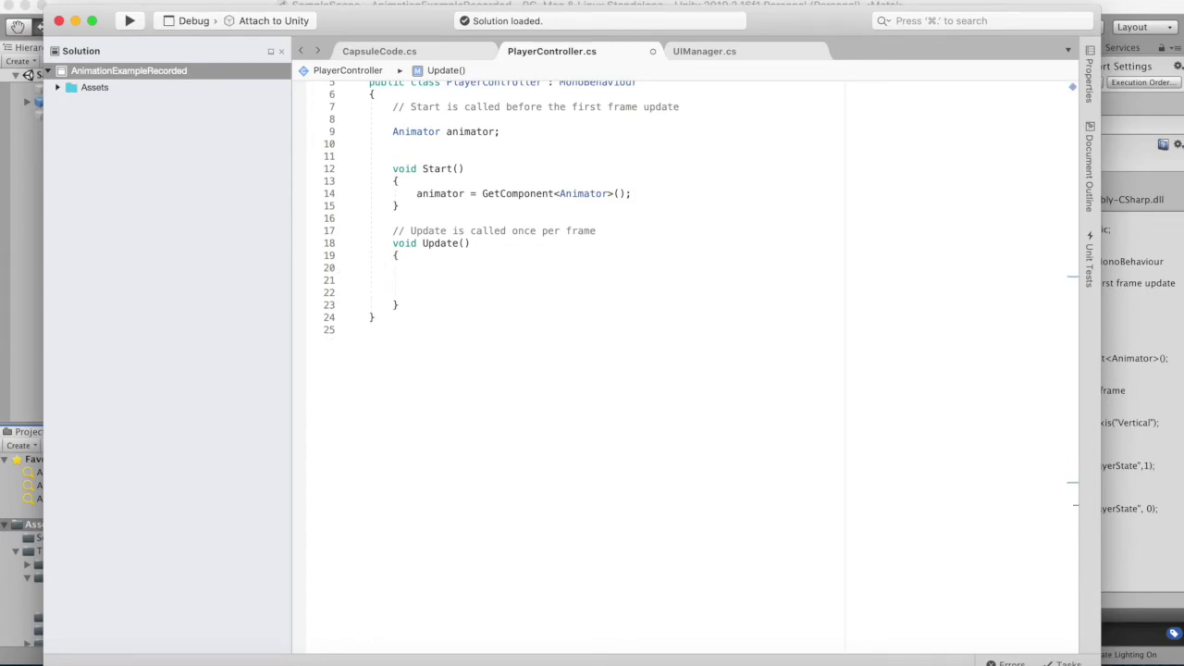
click(402, 255)
key(Return)
key(Return)
Add an if block checking Input.GetKeyDown(KeyCode.UpArrow) in Update()
text(if )
text(Inpu)
text((Input.get)
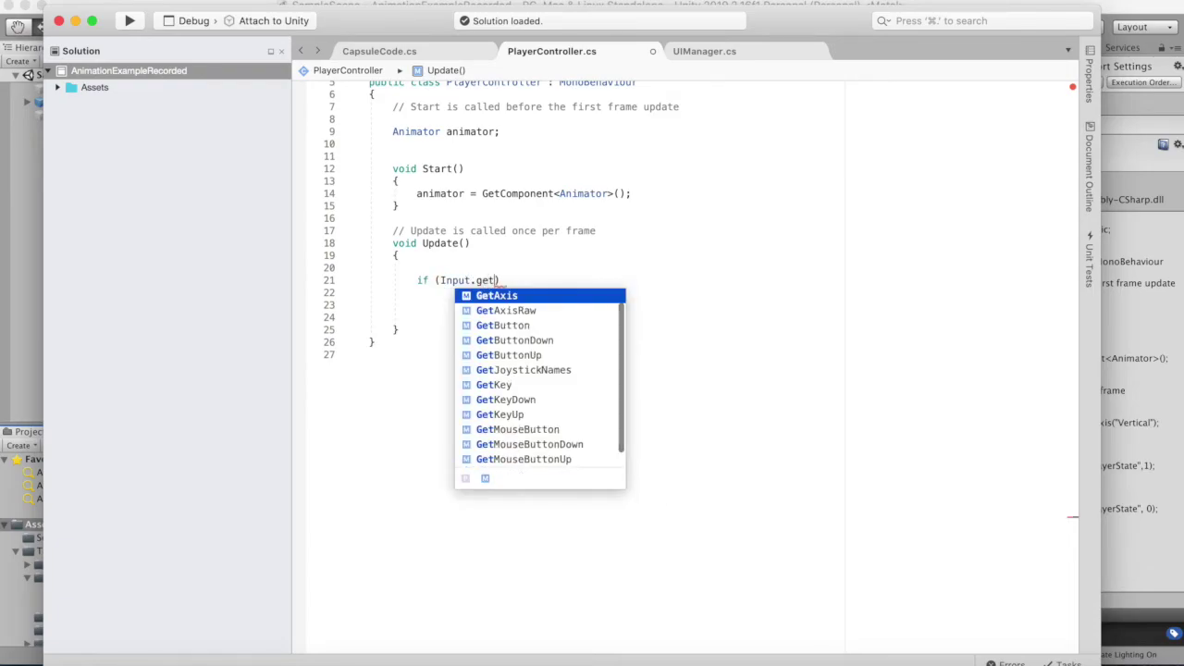
key(Down)
key(Down)
key(Up)
text(K)
key(Down)
key(Return)
text((")
key(BackSpace)
text(KeyCode)
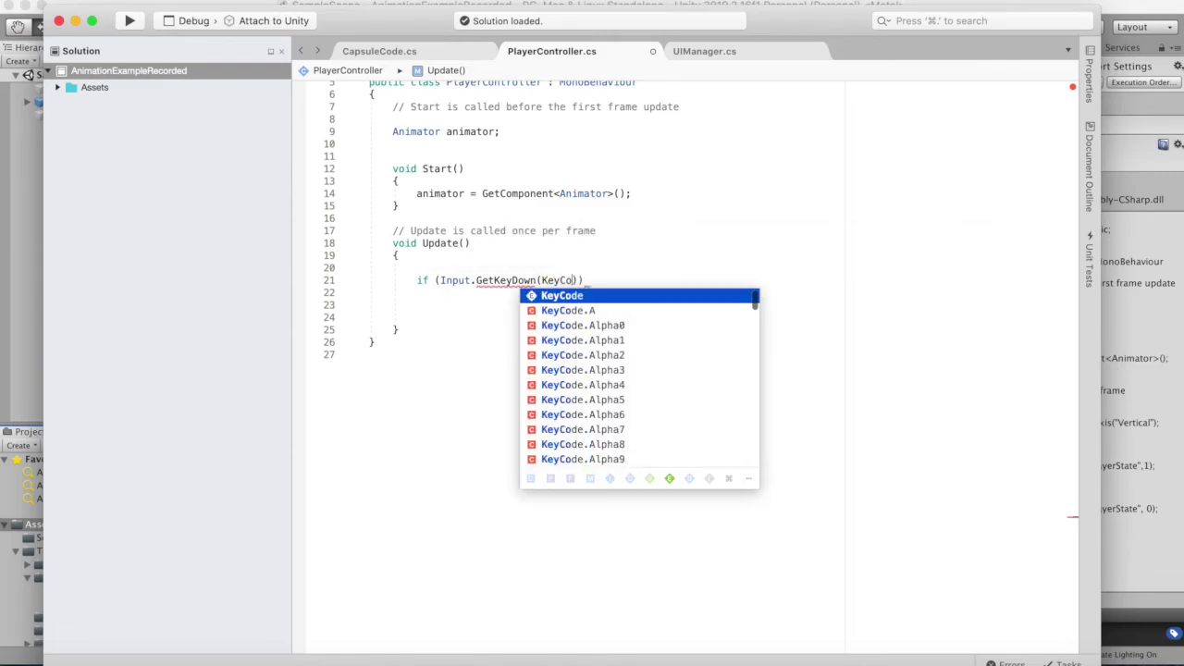
text(.)
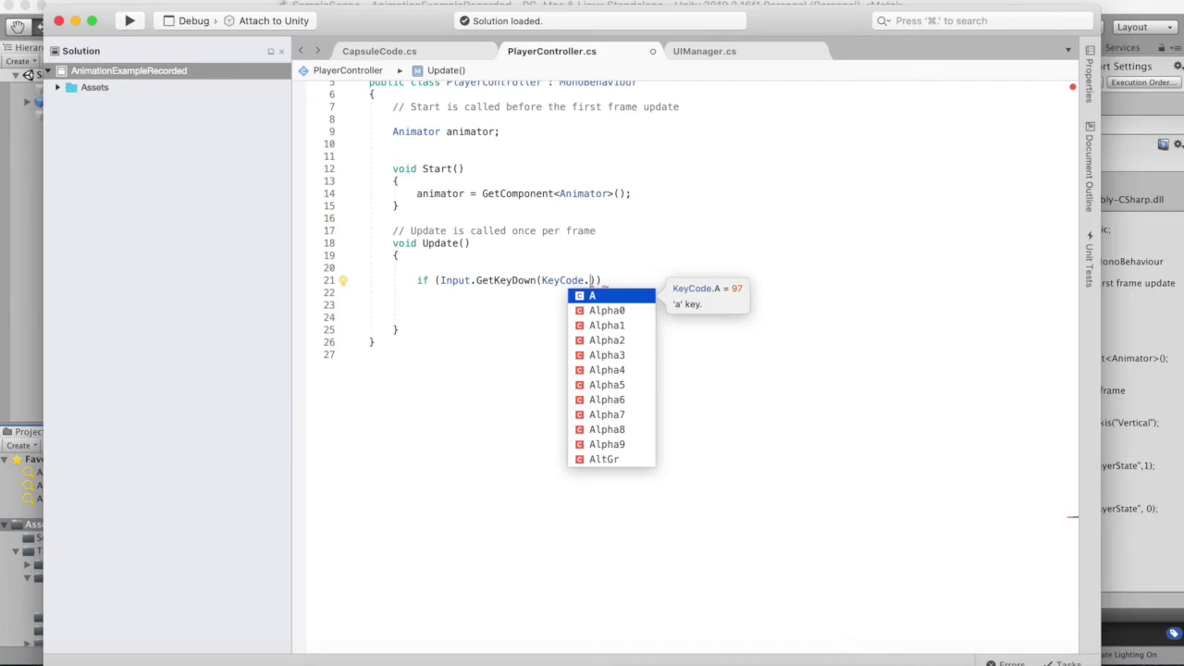
text(up)
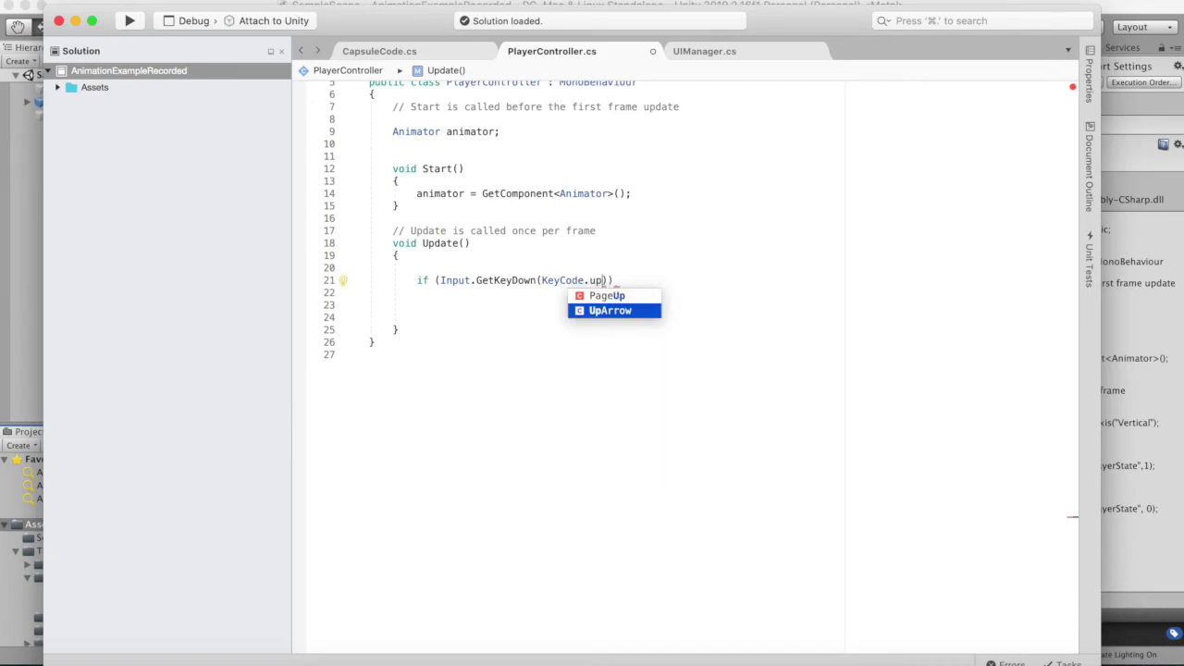
key(Return)
key(Return)
text({)
key(Return)
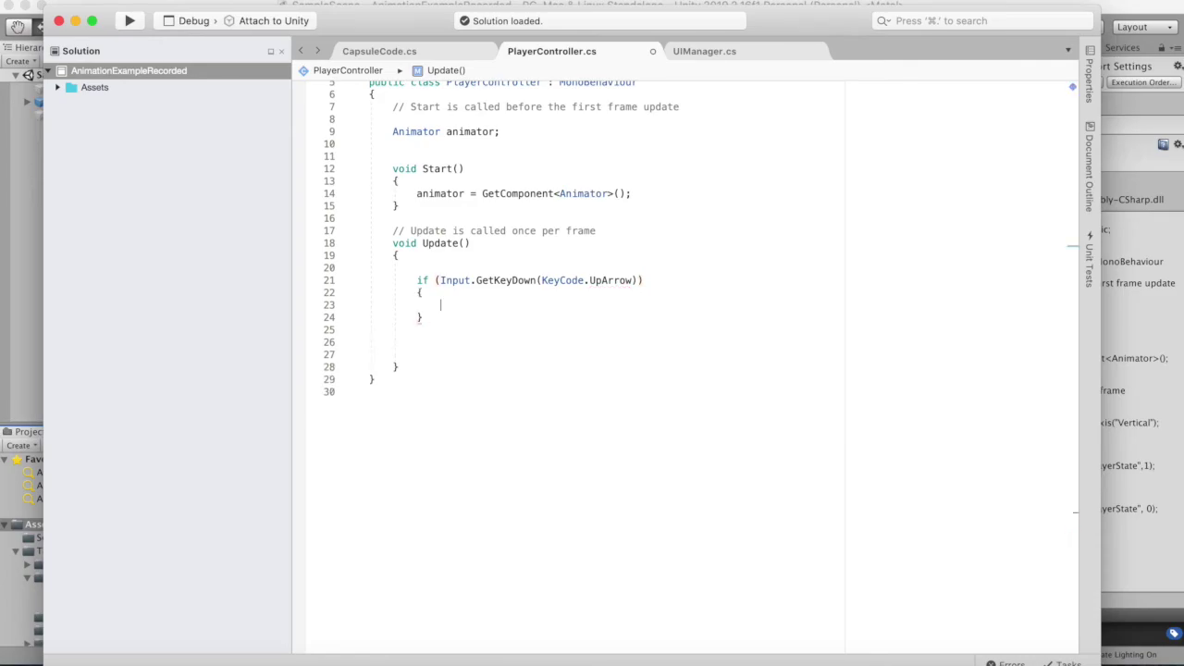
key(Down)
Add an else if branch checking Input.GetKeyUp(KeyCode.UpArrow)
text(else )
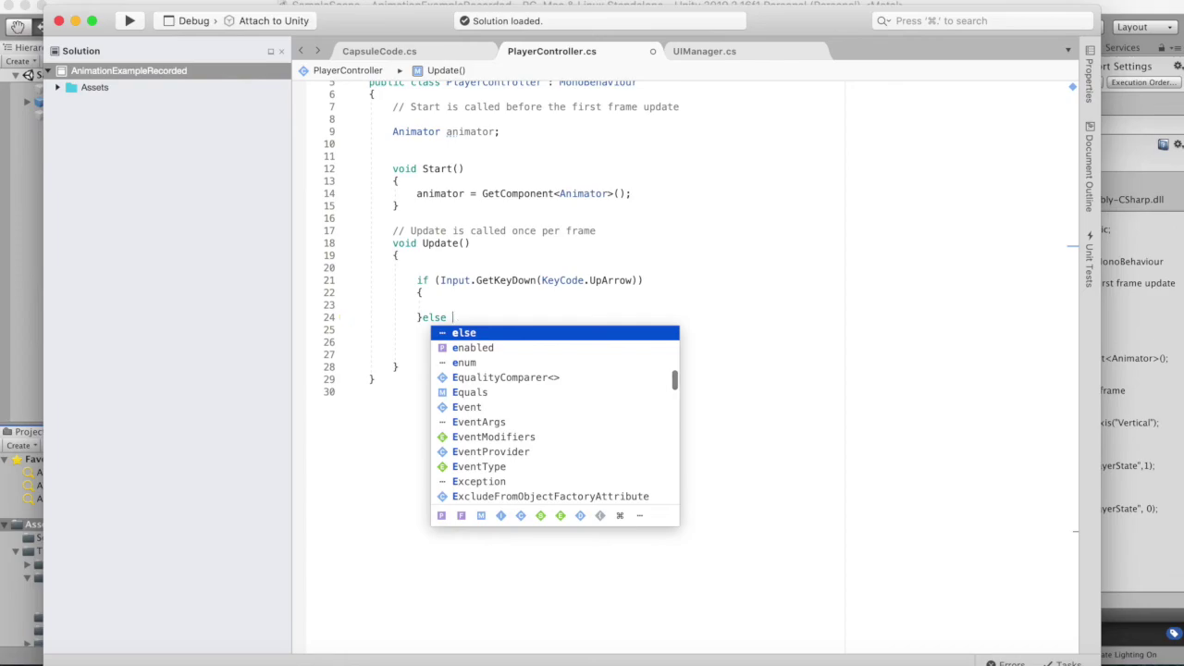
text(if (I)
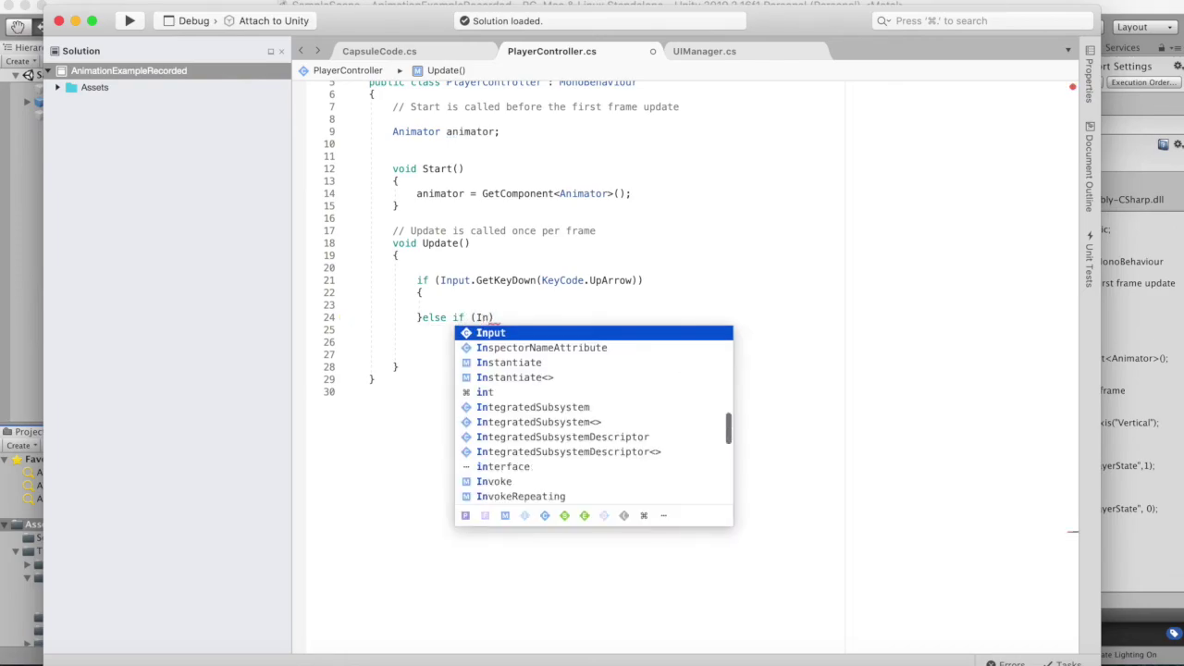
text(nput.GetKE)
key(Down)
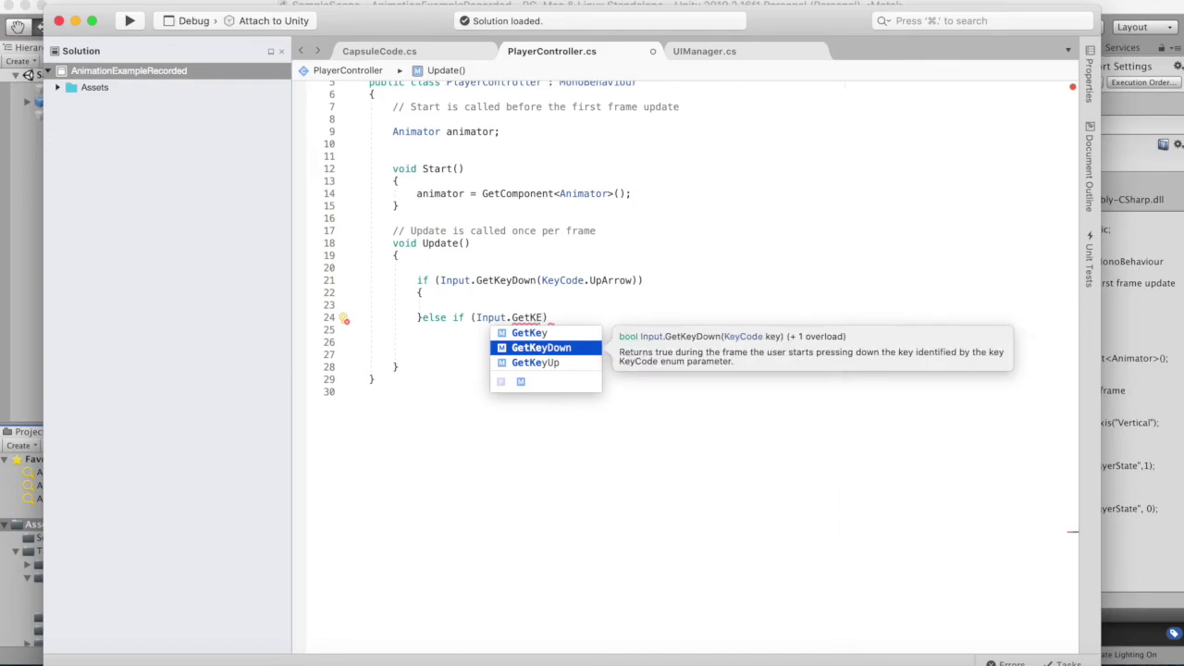
key(Down)
key(Return)
text((Ke)
key(Return)
text(.U)
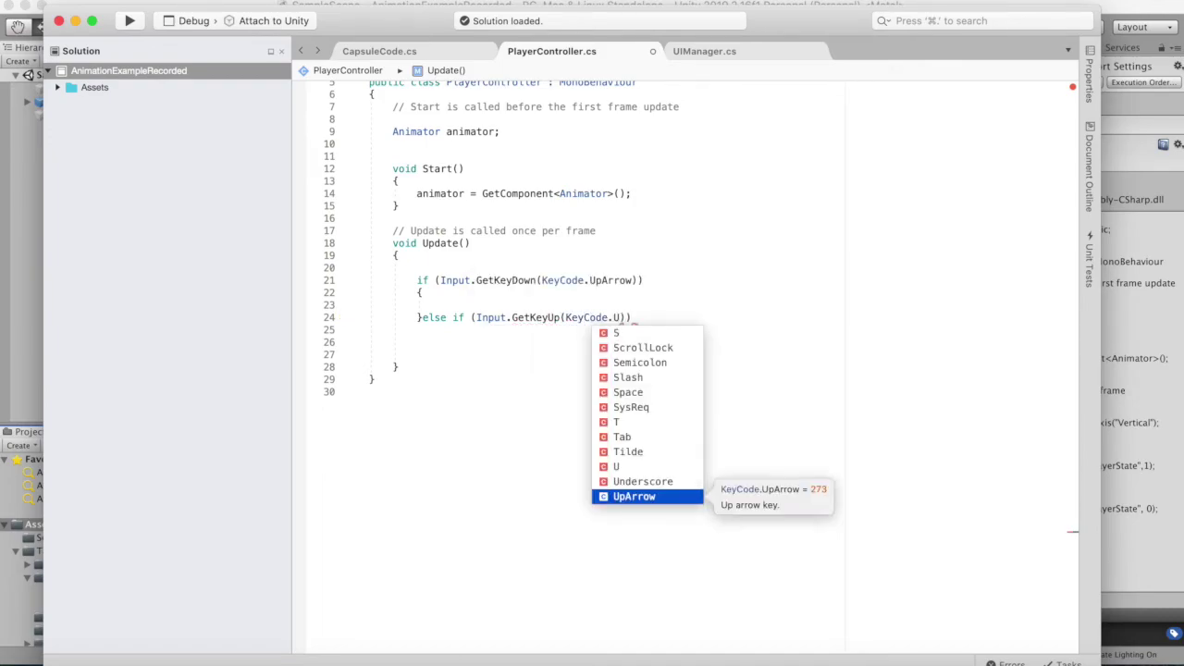
text(p)
key(Return)
key(End)
key(Return)
text({)
key(Return)
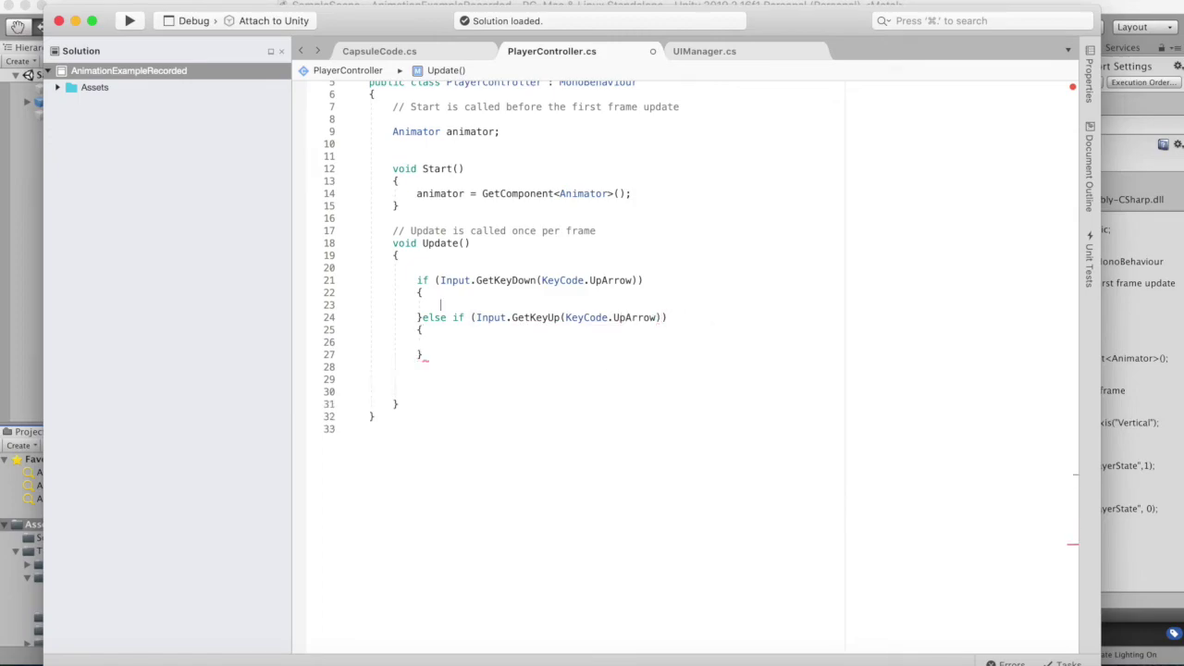
Write animator.SetTrigger(""); with an empty trigger name placeholder, and move the editor window aside
text(animator.)
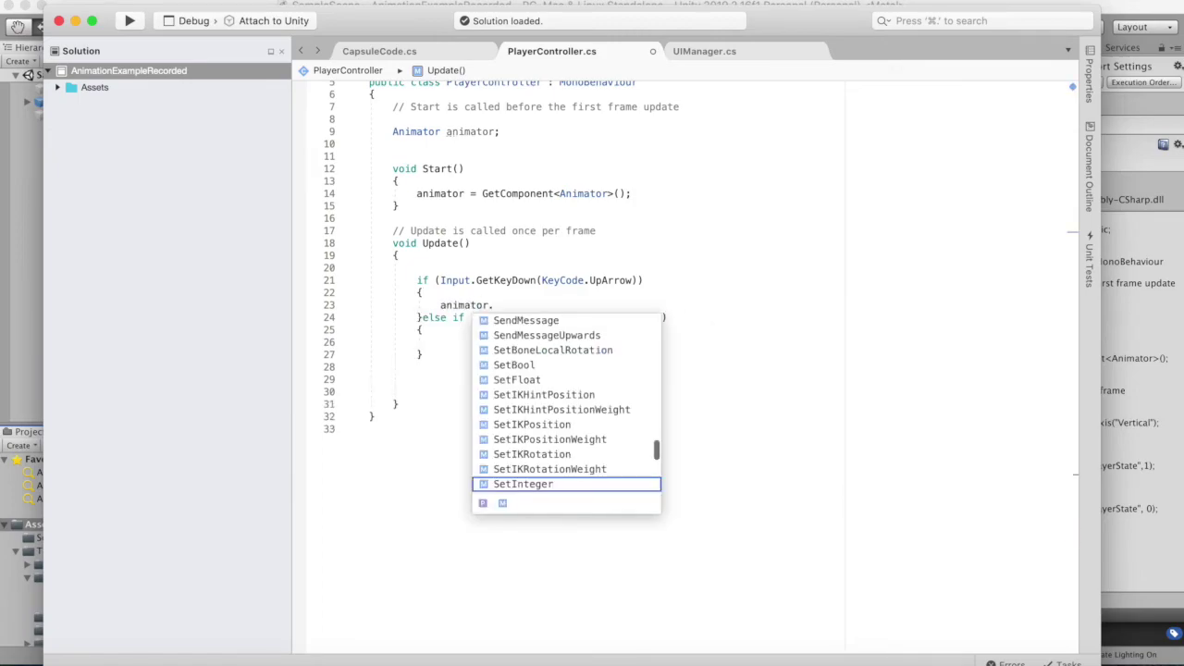
text(setT)
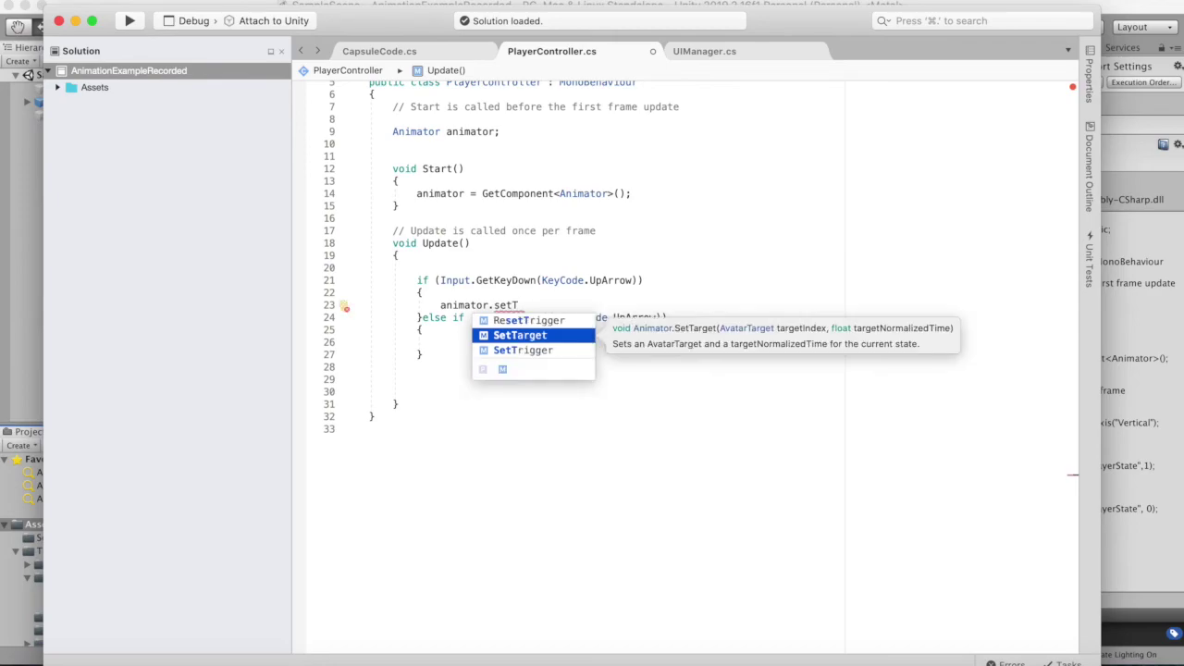
key(Down)
key(Return)
text(()
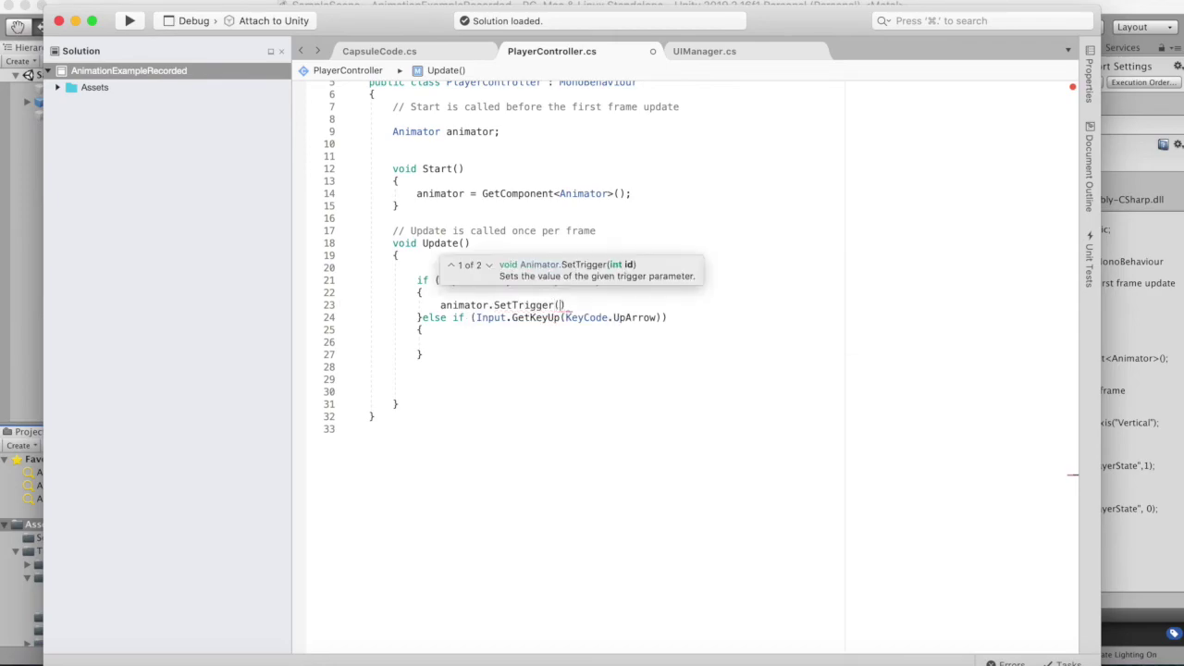
key(Down)
text("")
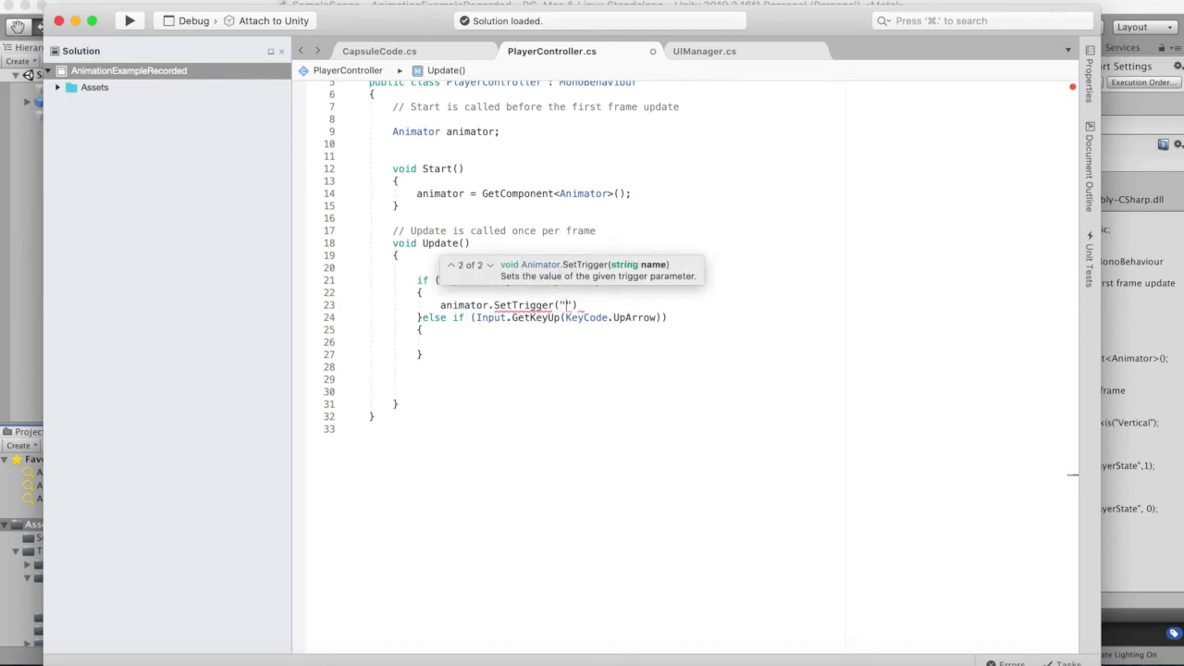
text();)
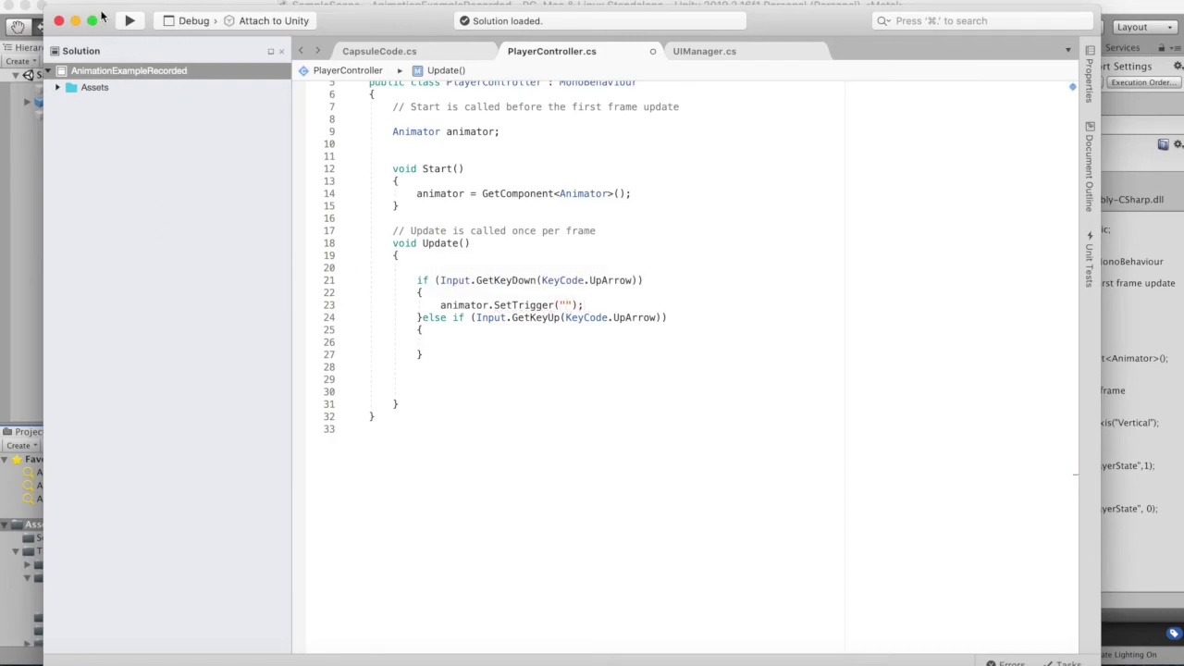
click(91, 21)
drag(462, 33, 473, 21)
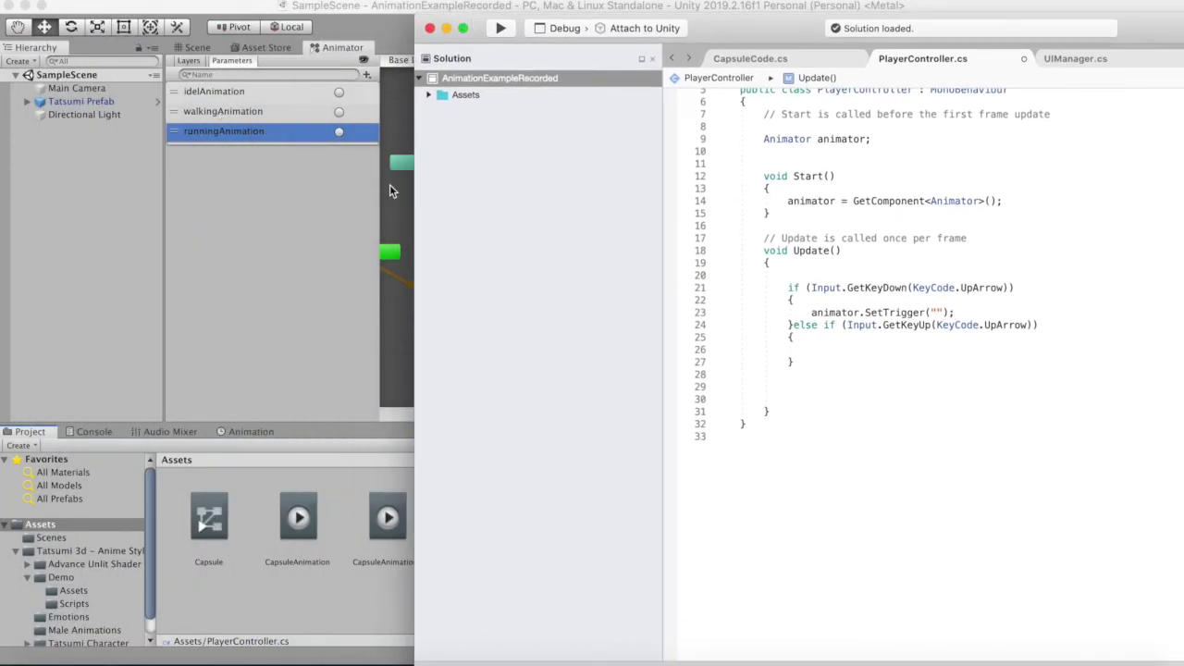
Fill in walkingAnimation as the trigger name and paste the line into the key-release branch
click(936, 313)
text(wal)
text(king)
text(Animation)
click(794, 337)
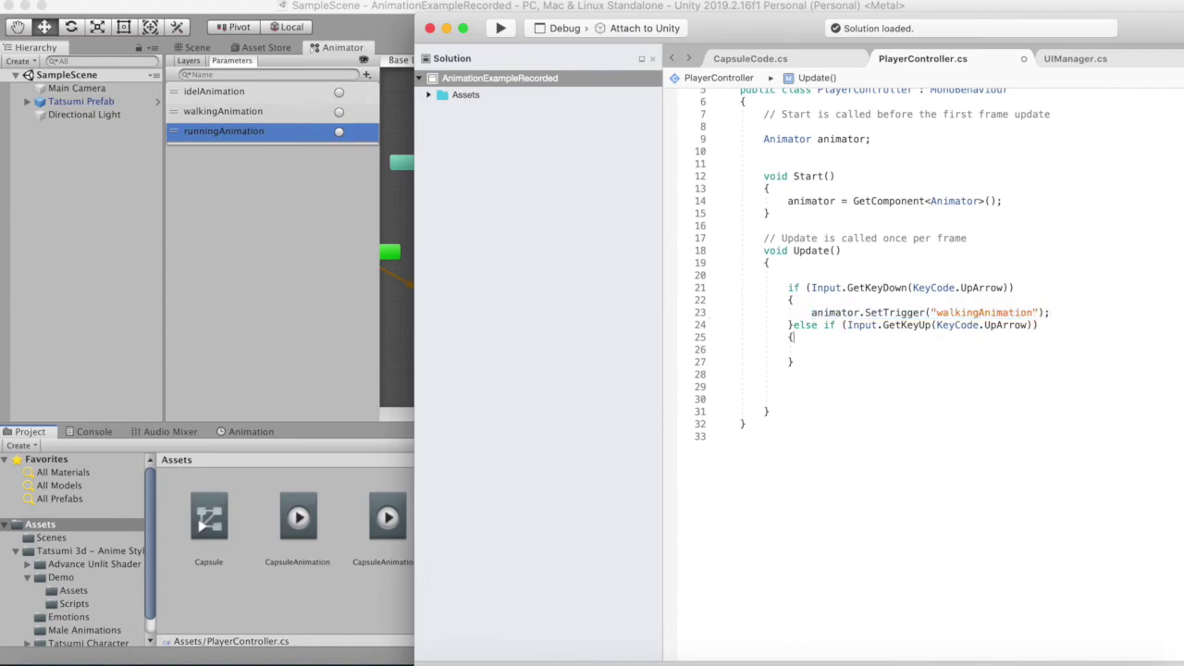
text(animator.SetTrigger("walkingAnimation");)
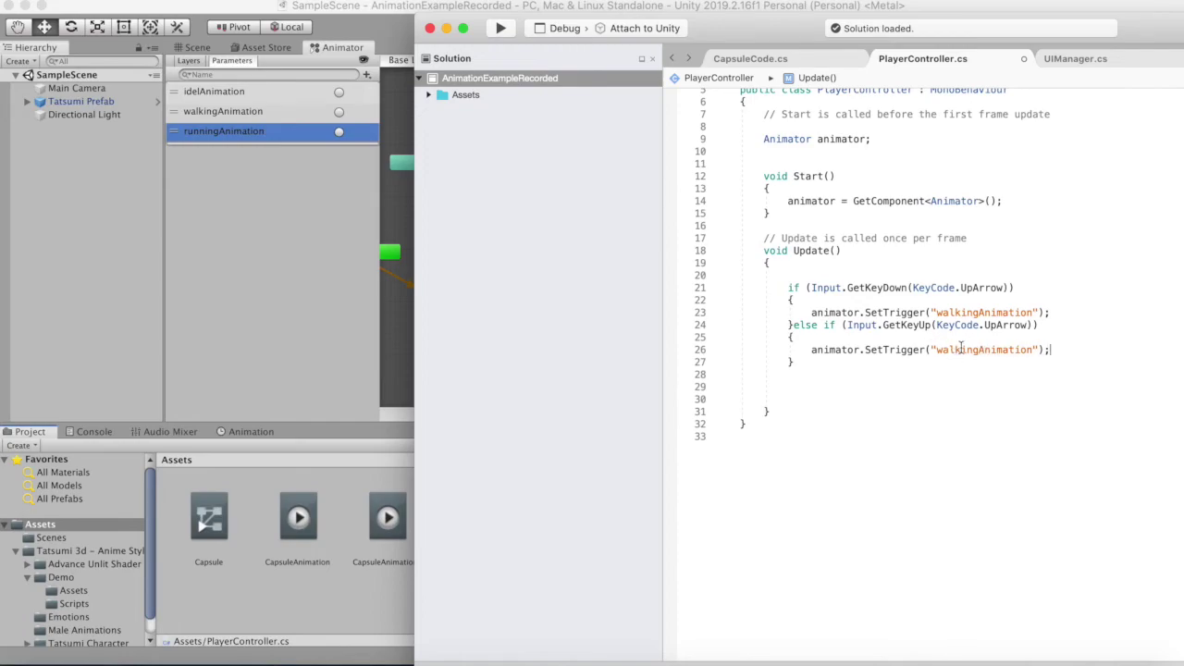
Change the pasted trigger to idelAnimation, save PlayerController.cs, and return to Unity
double_click(962, 349)
text(i)
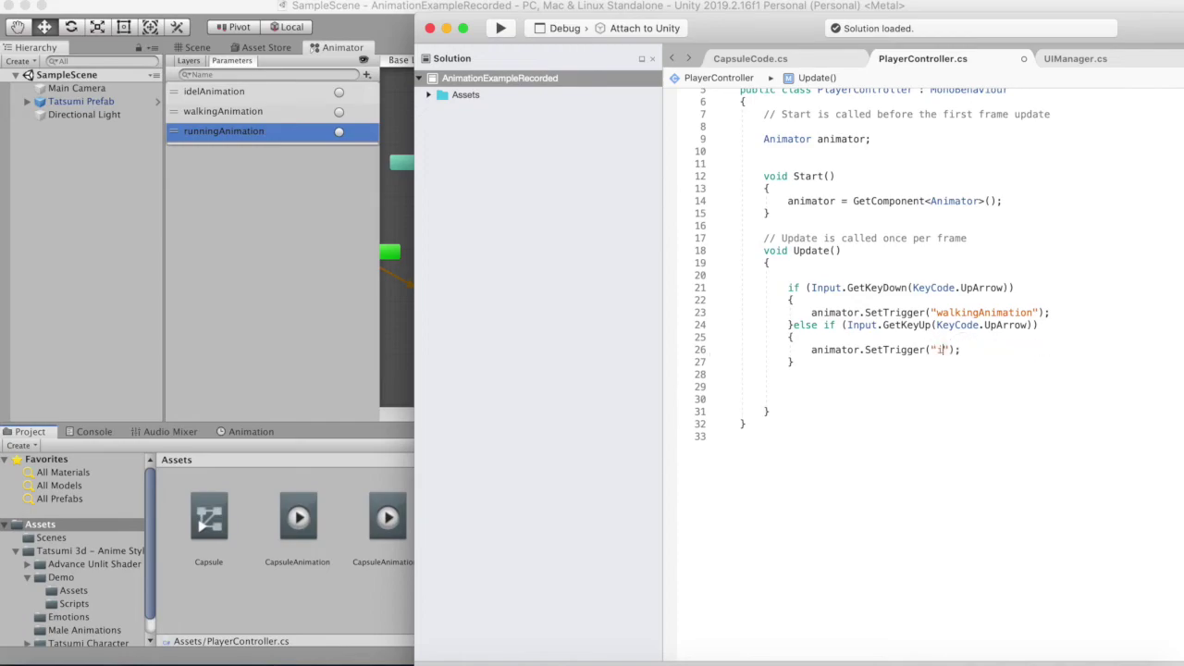
text(delAnimation)
key(super+s)
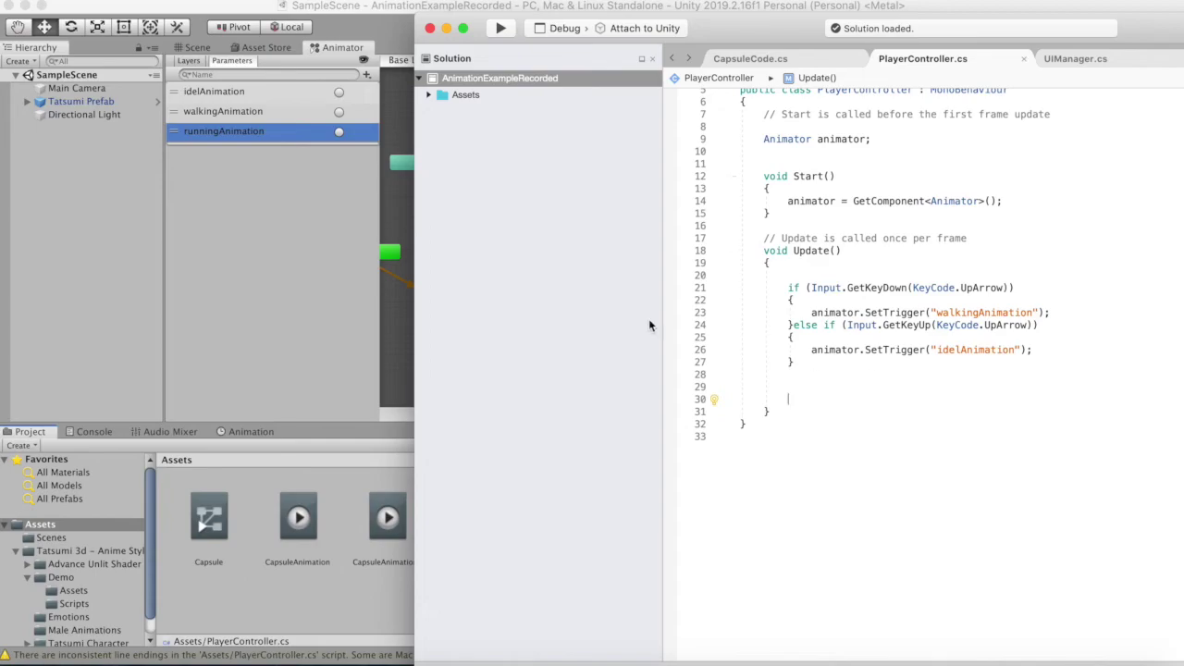
click(351, 340)
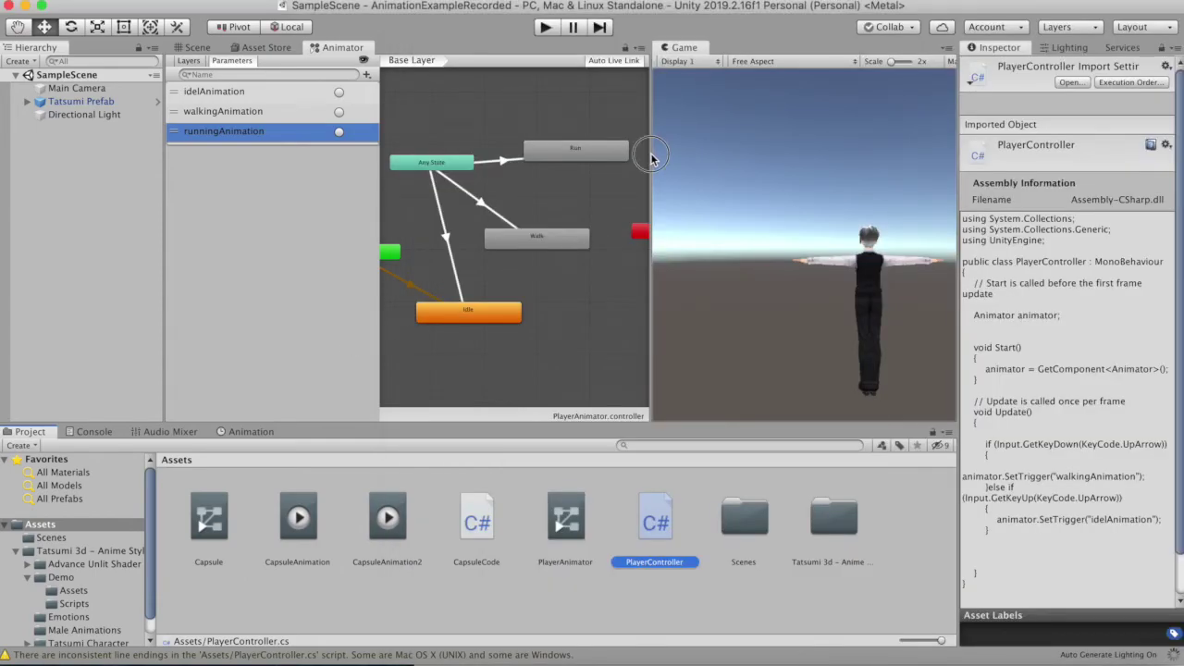
Run a quick Play-mode test of the game, then stop it
click(546, 27)
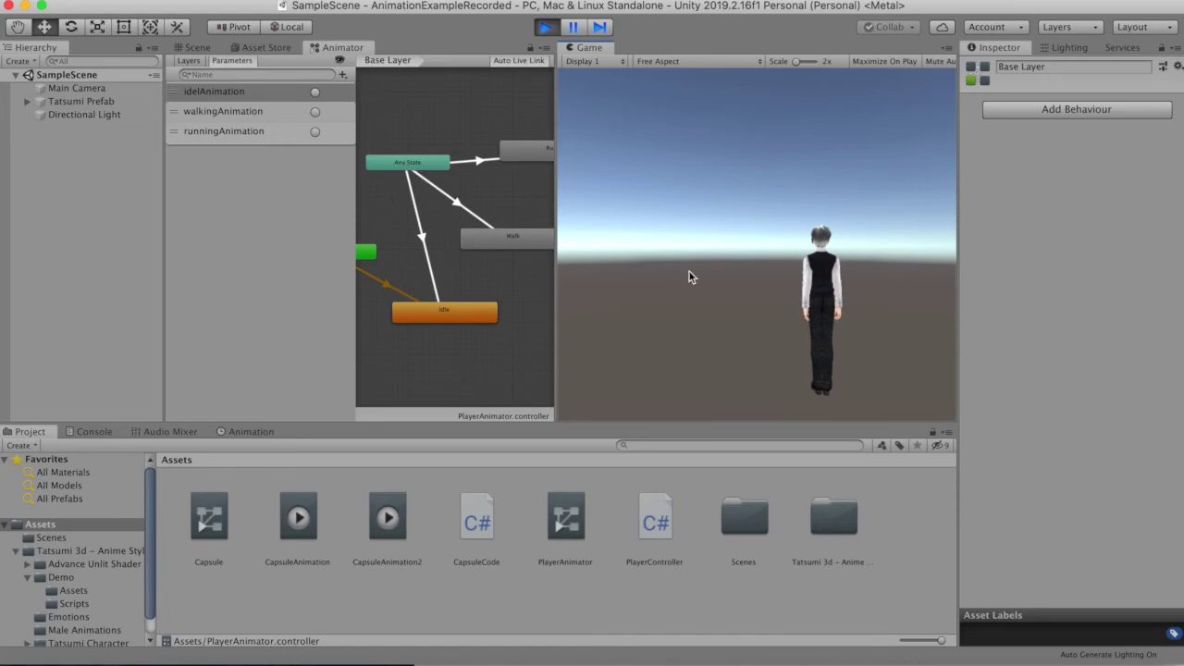
key(super+Tab)
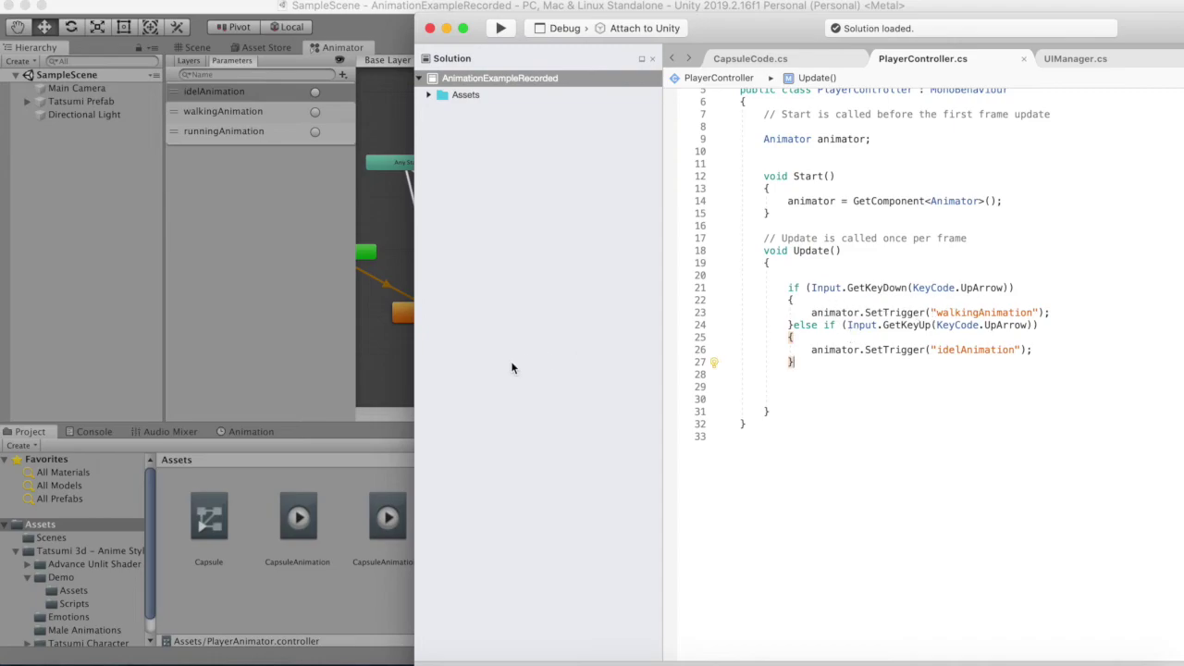
click(236, 331)
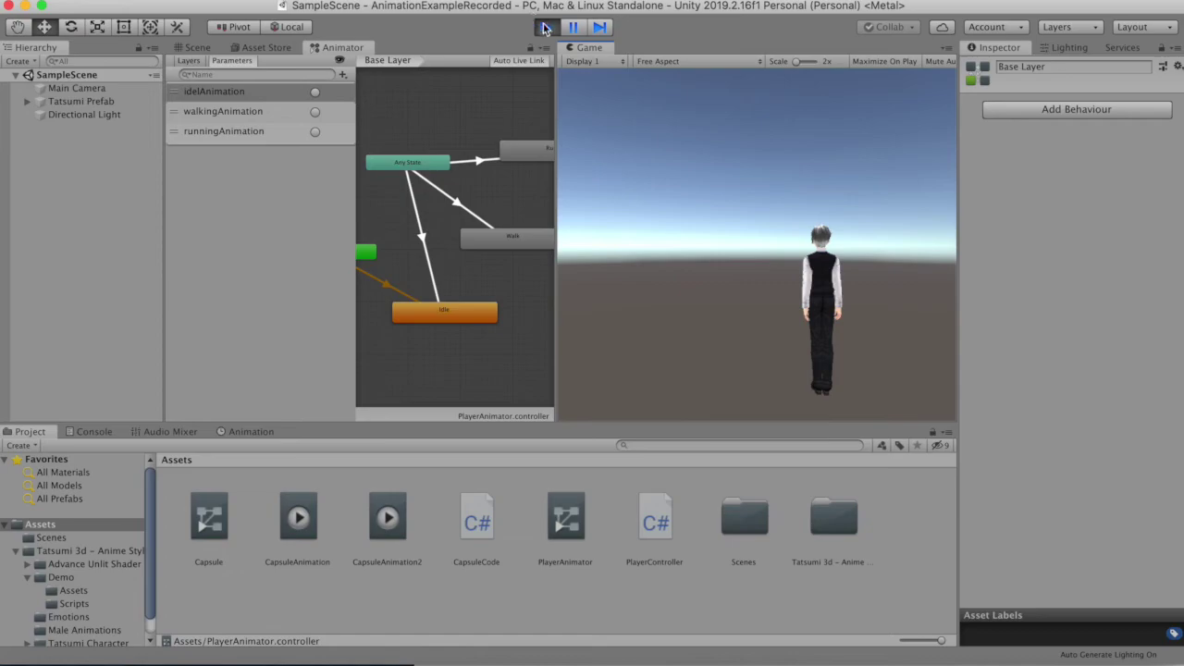
click(546, 27)
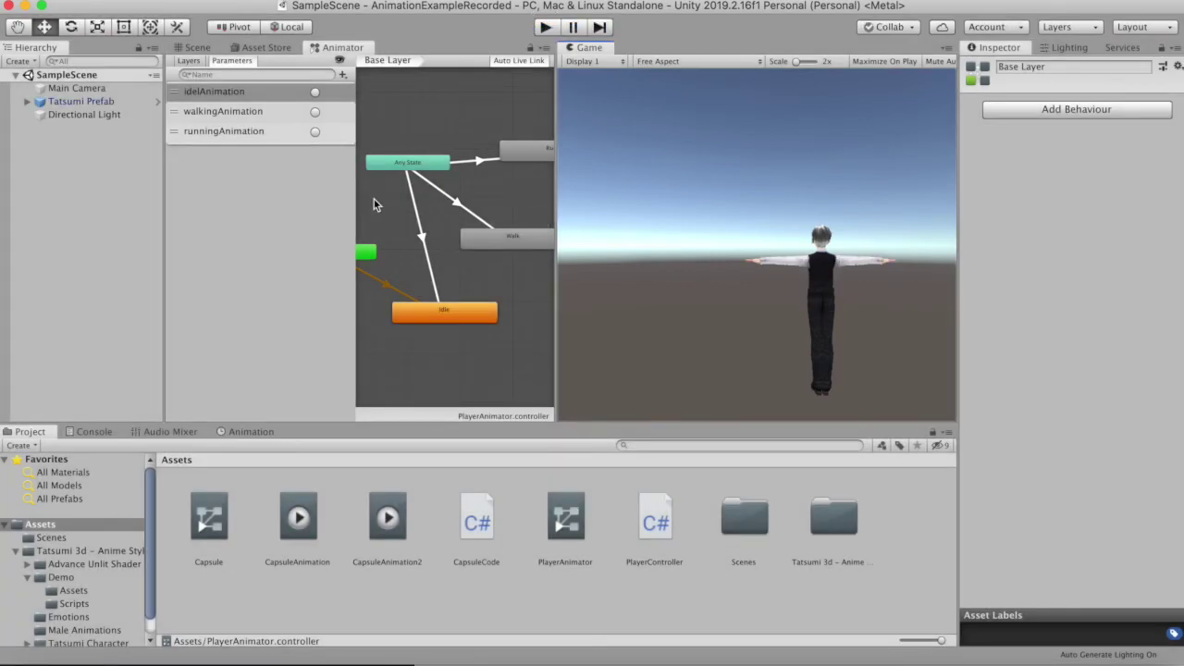
Select Tatsumi Prefab, widen the Animator graph, and replay pressing w and i to fire triggers
click(111, 102)
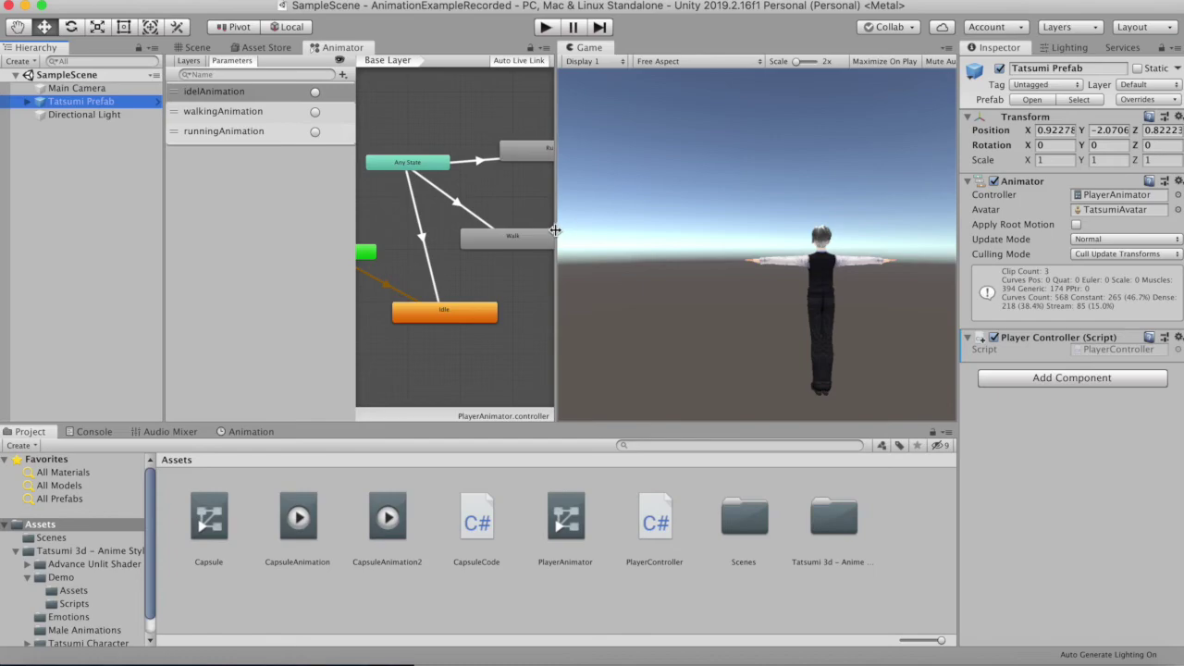
drag(555, 230, 646, 230)
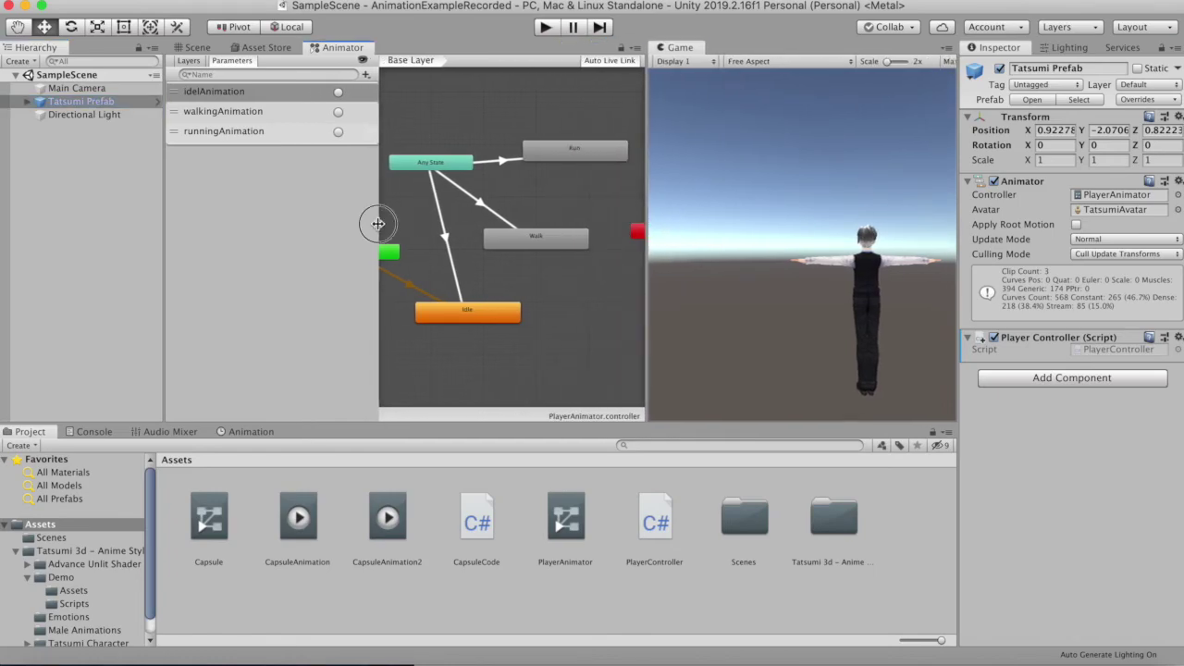
drag(378, 222, 317, 223)
click(546, 26)
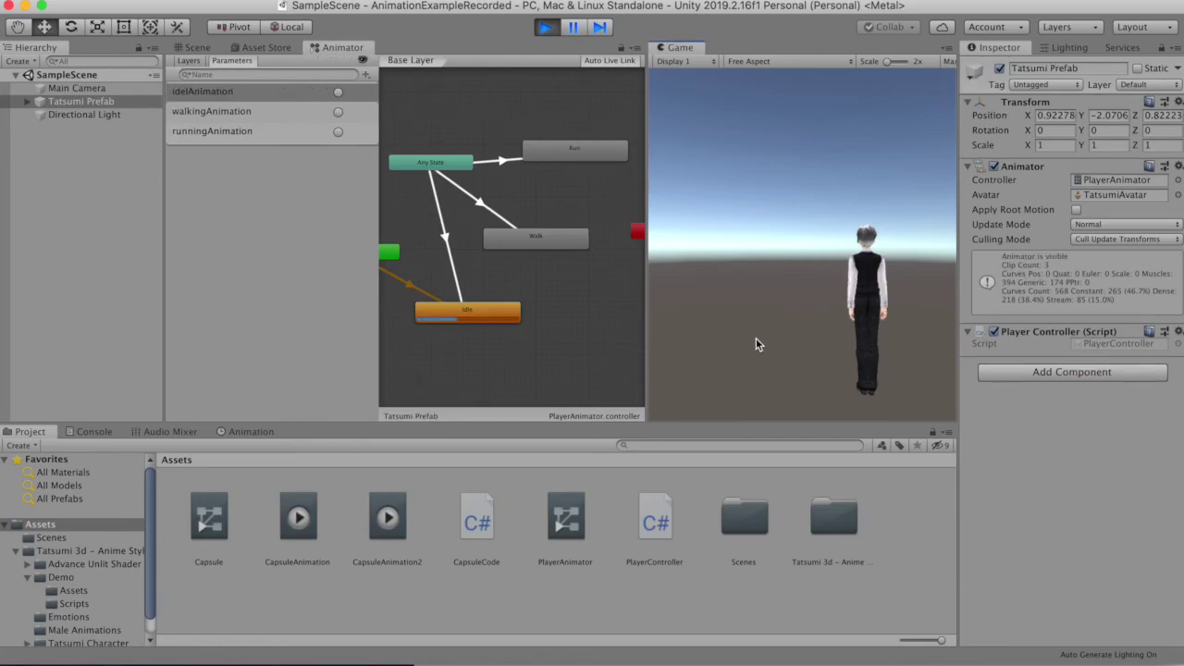
key(w)
key(i)
click(552, 29)
Set Any State transition conditions: Idle uses idelAnimation, Walk uses walkingAnimation, Run uses runningAnimation
click(447, 240)
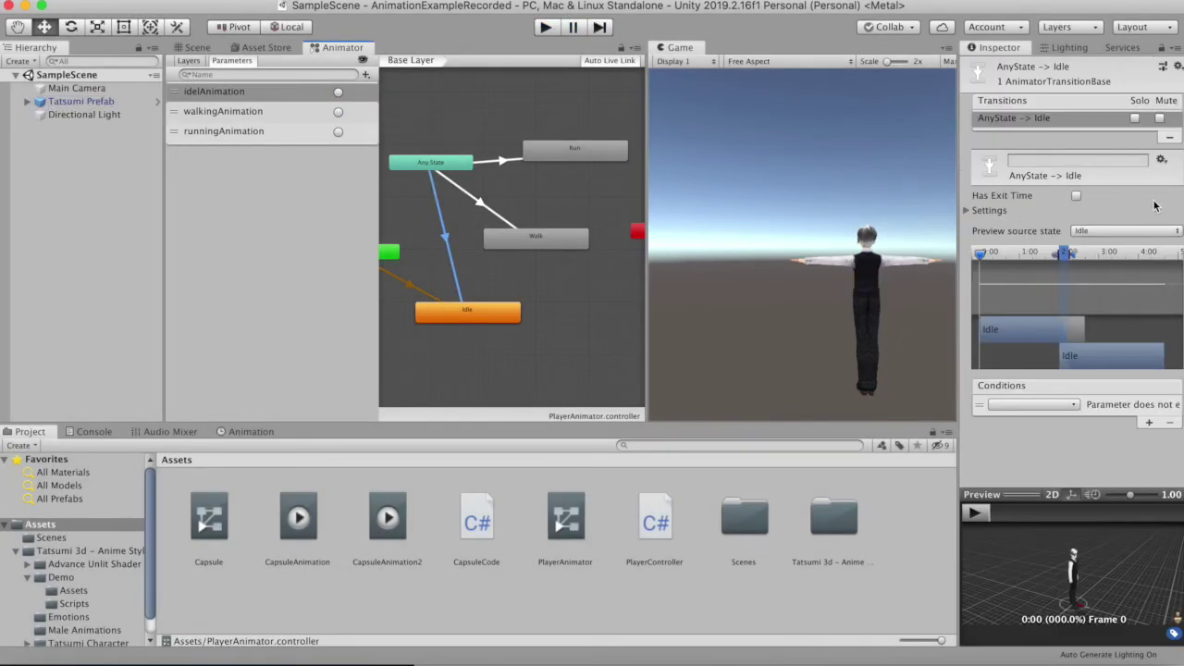
click(1071, 405)
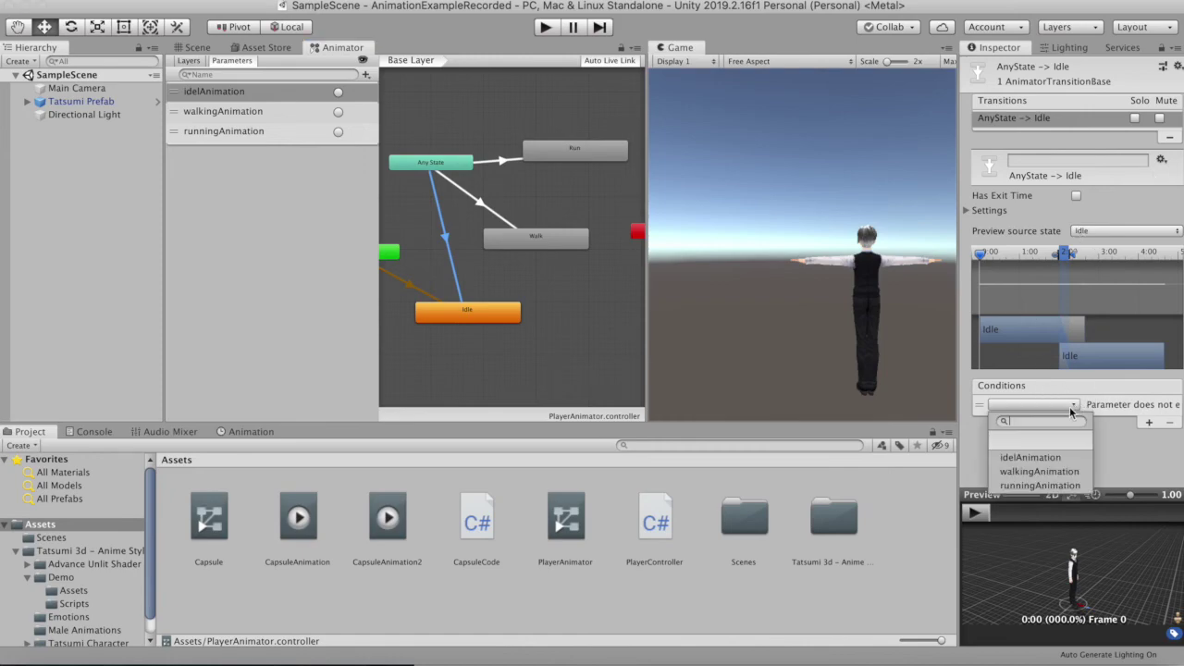
click(1069, 472)
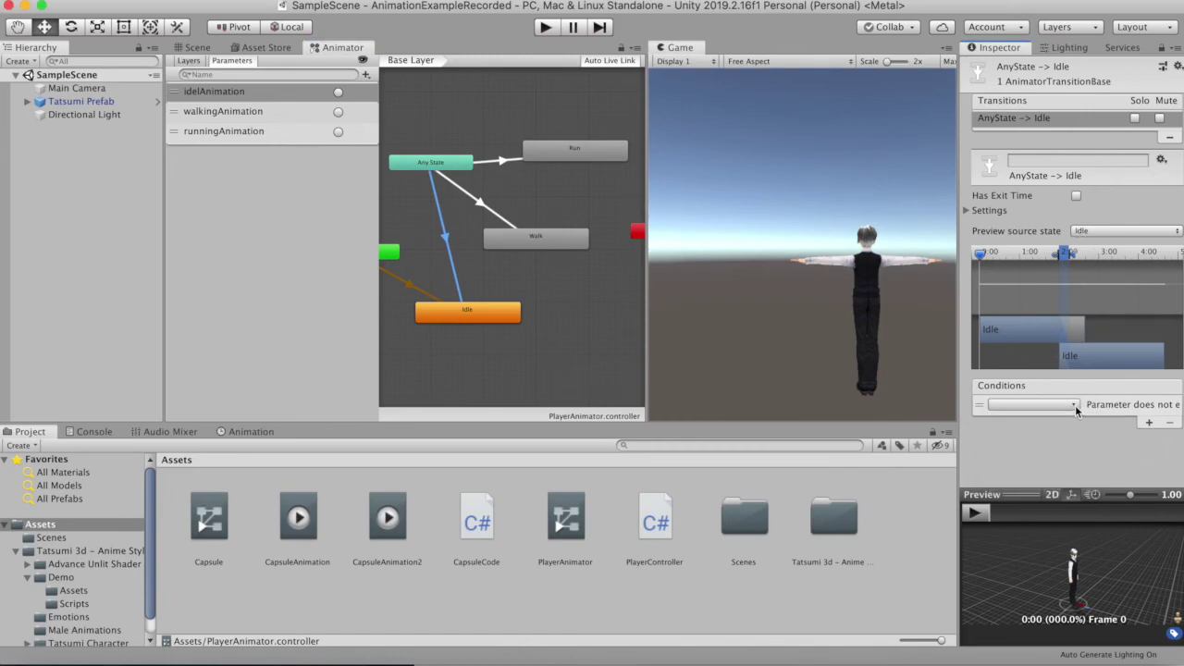
click(1075, 405)
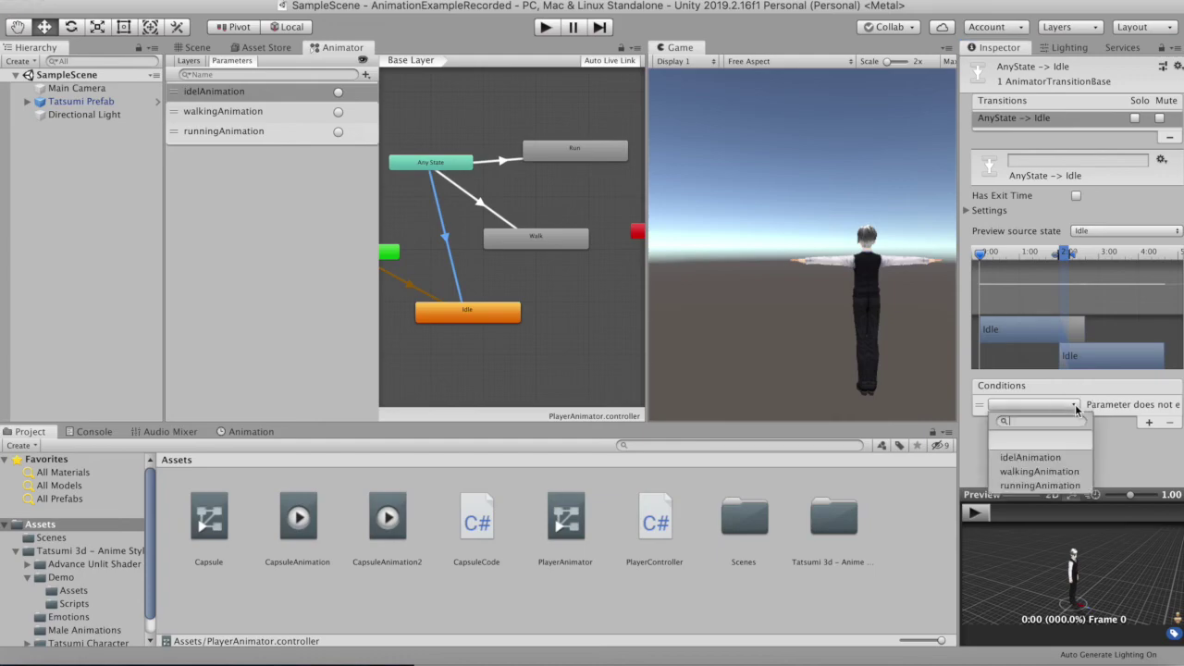
click(1071, 457)
click(488, 211)
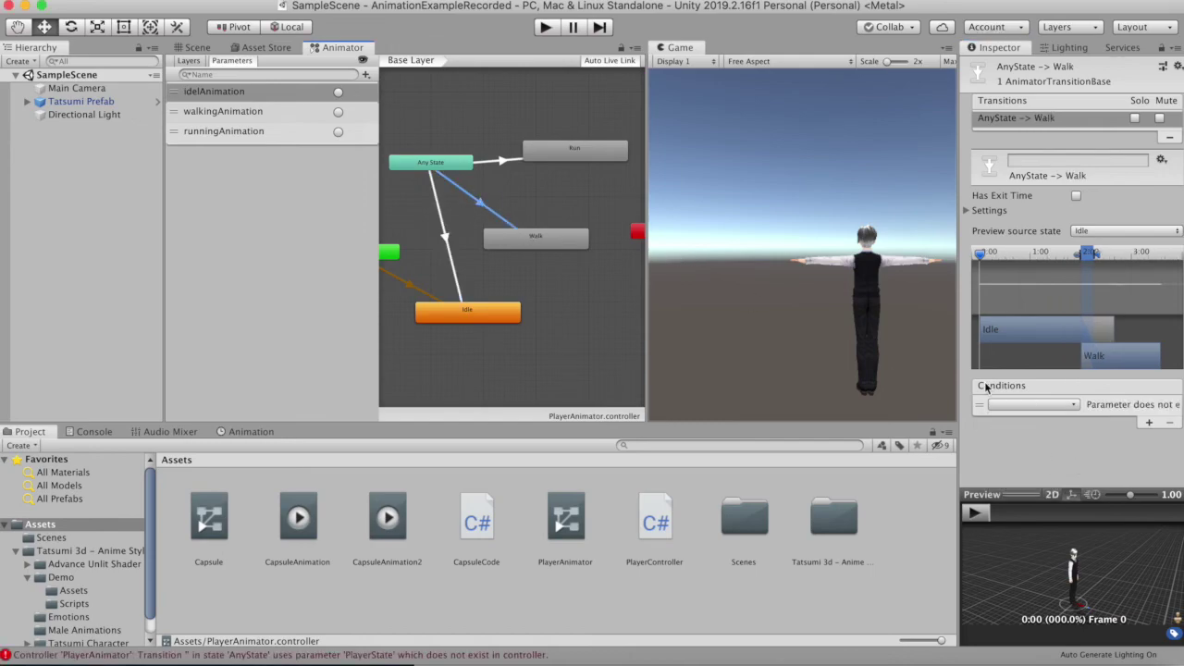
click(1032, 405)
click(1039, 470)
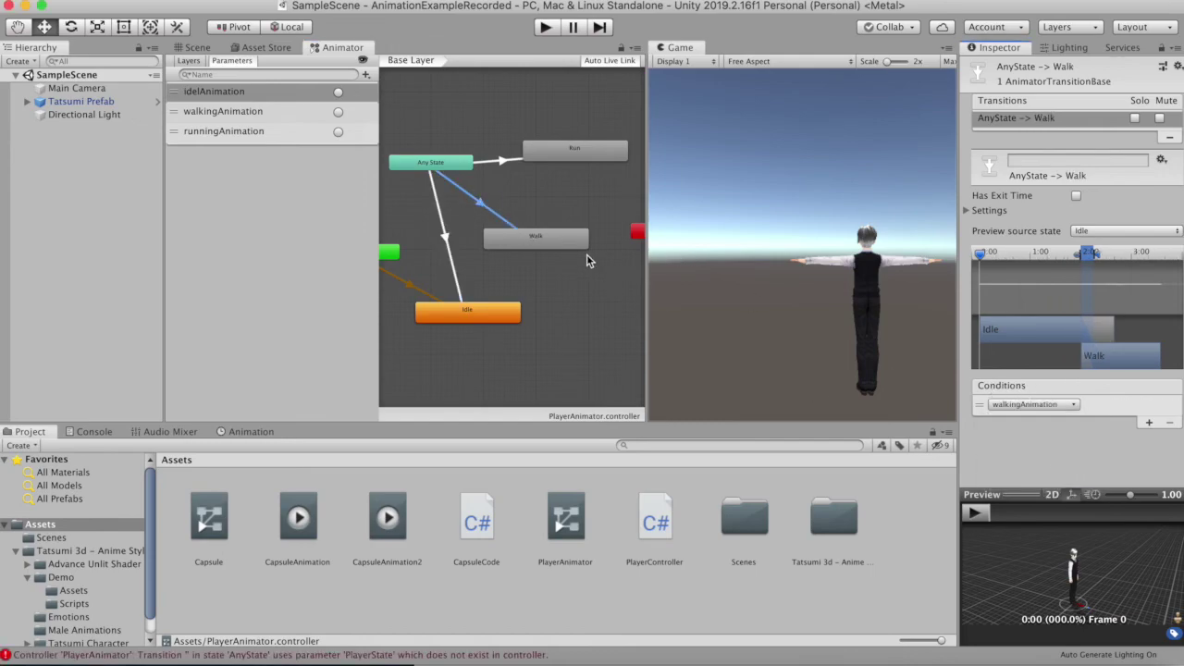
click(507, 164)
click(1056, 405)
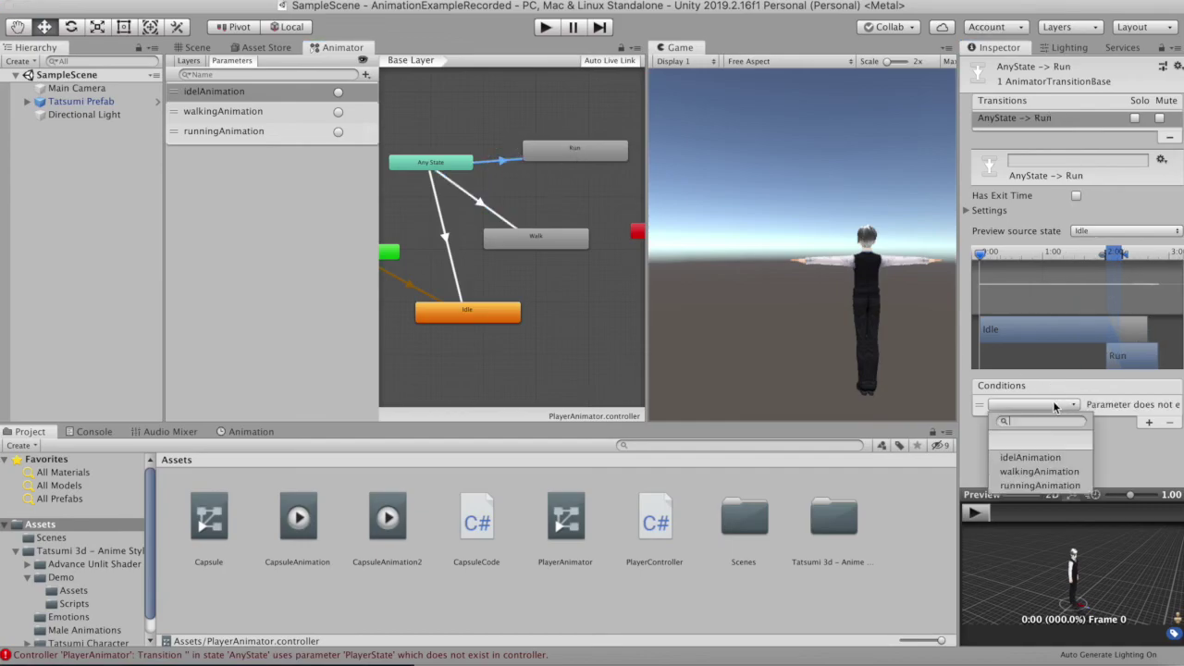
click(1063, 483)
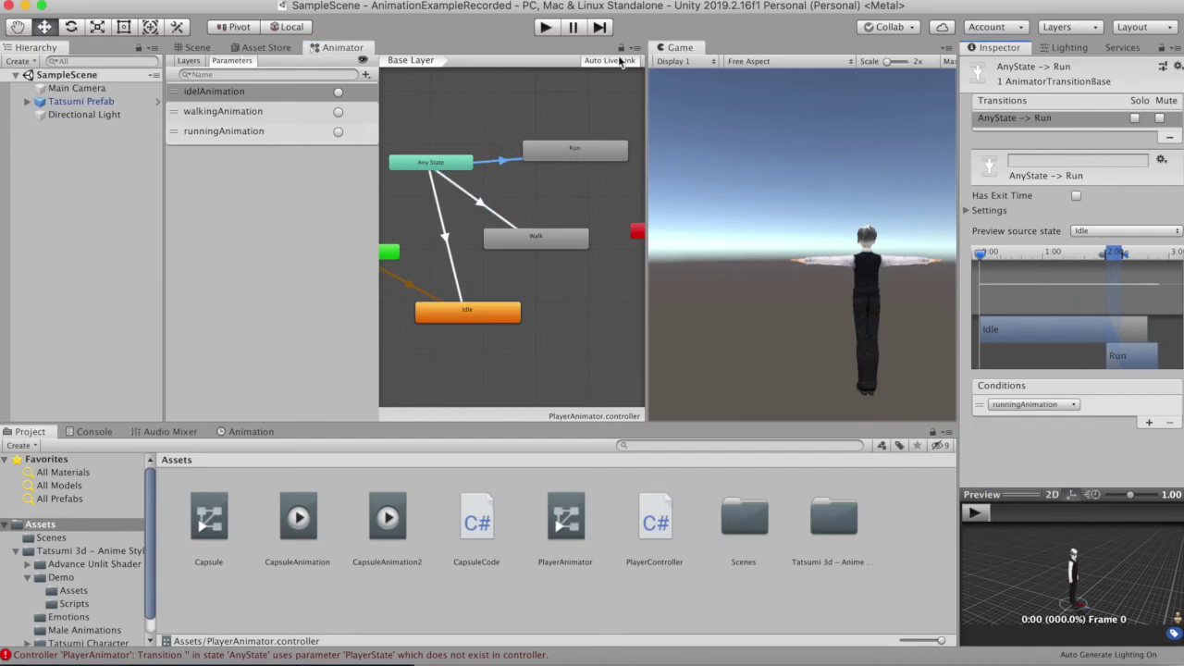
click(546, 27)
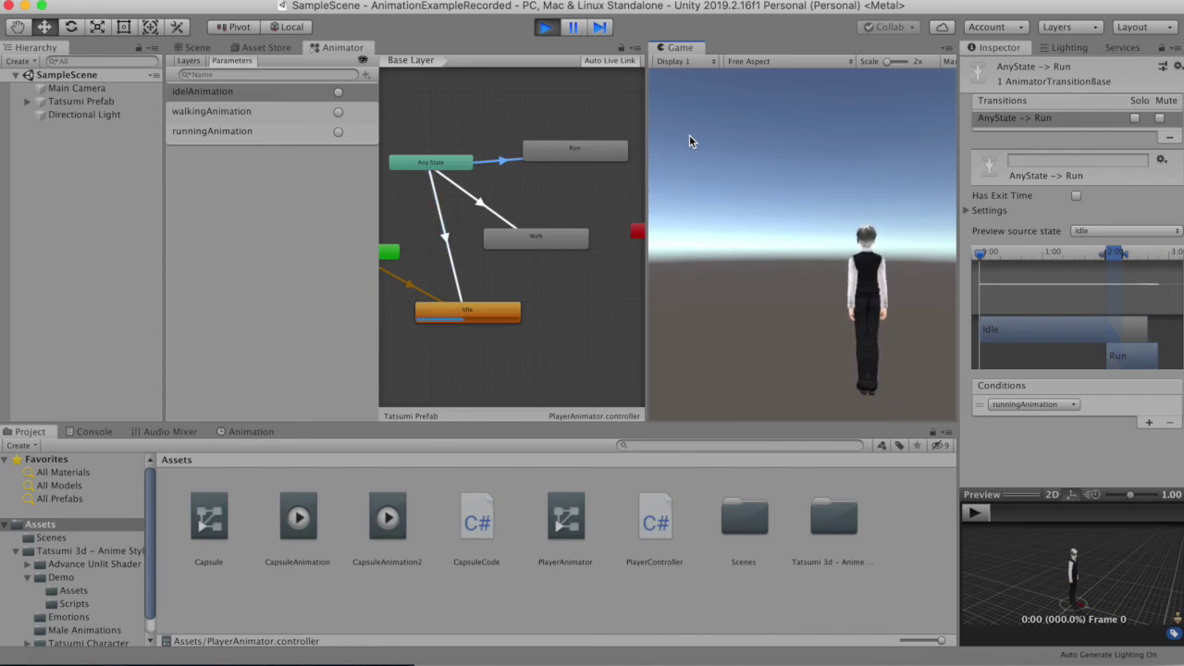
Press w in the running game to make the character walk, then stop Play mode
key(w)
click(546, 27)
Insert an if (Input.GetKeyDown(KeyCode.LeftShift)) block above the walkingAnimation trigger line
key(super+Tab)
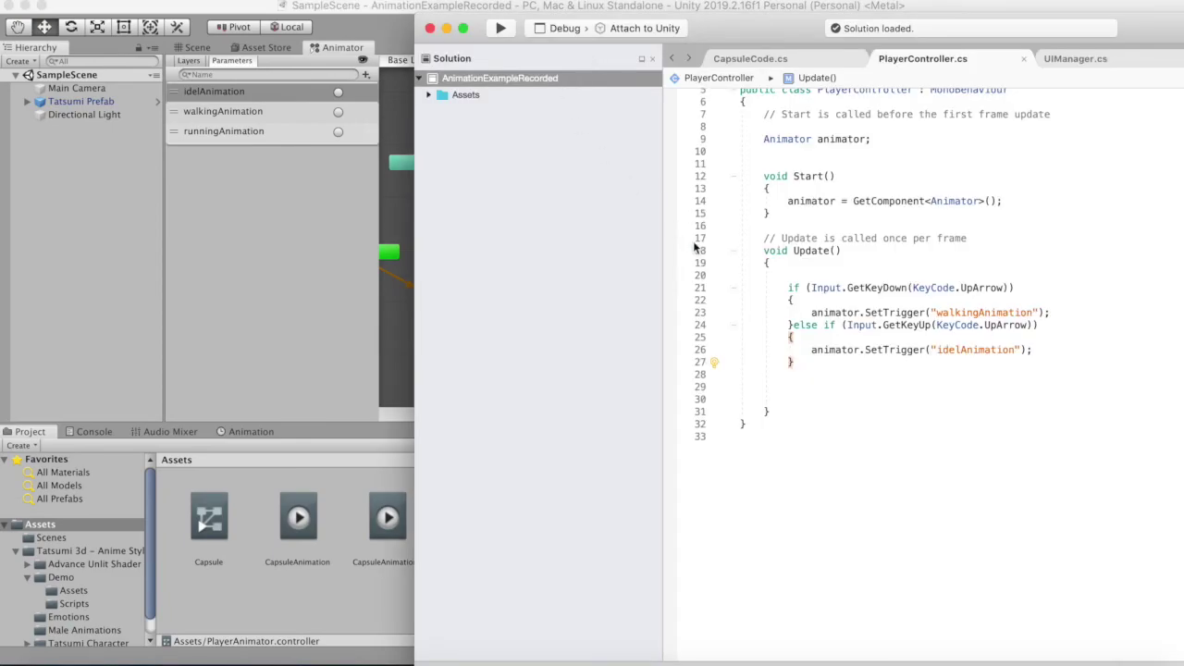
key(Up)
key(Up)
key(Up)
key(End)
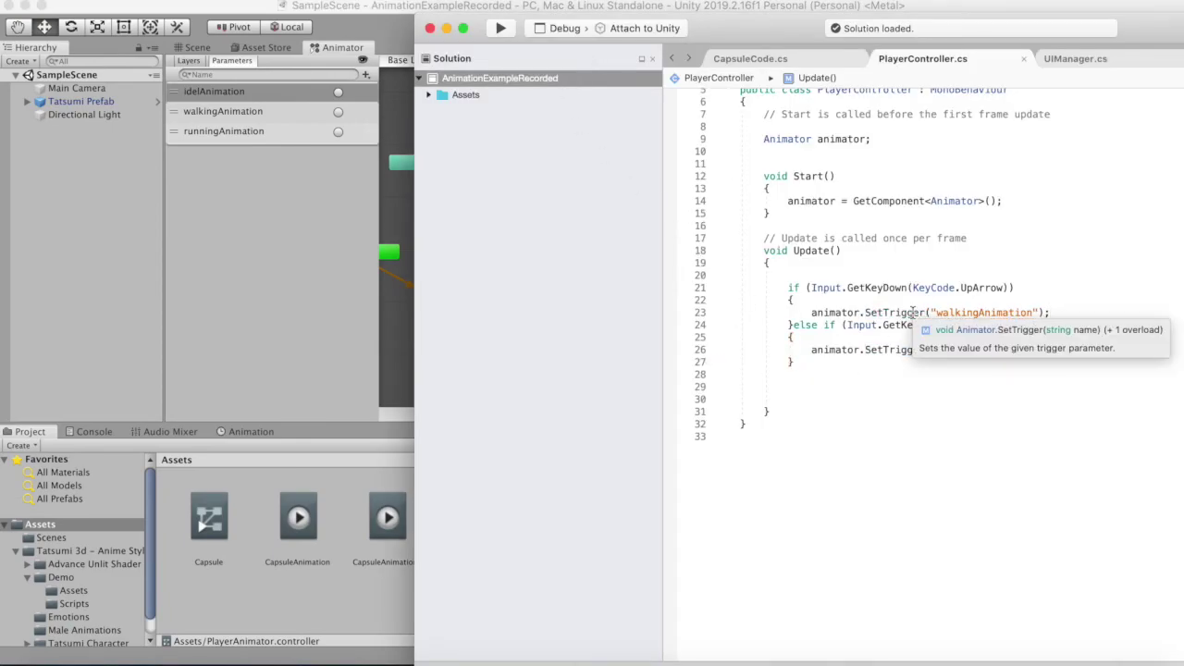
key(Return)
key(Return)
text(if )
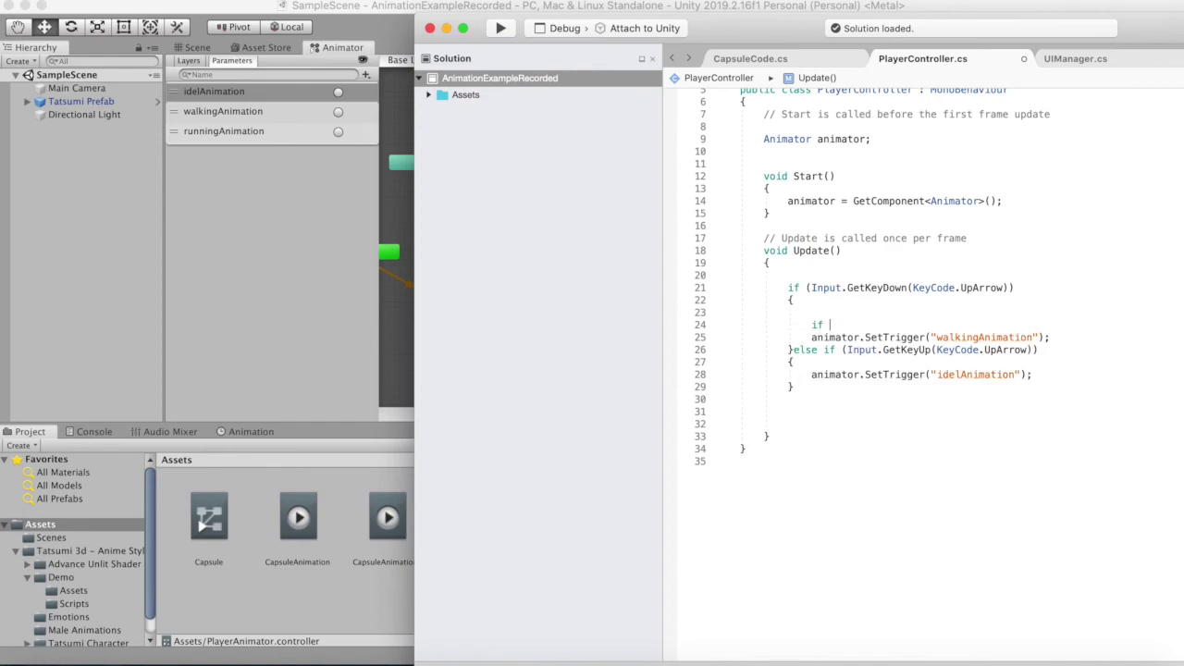
text((Input.GetK)
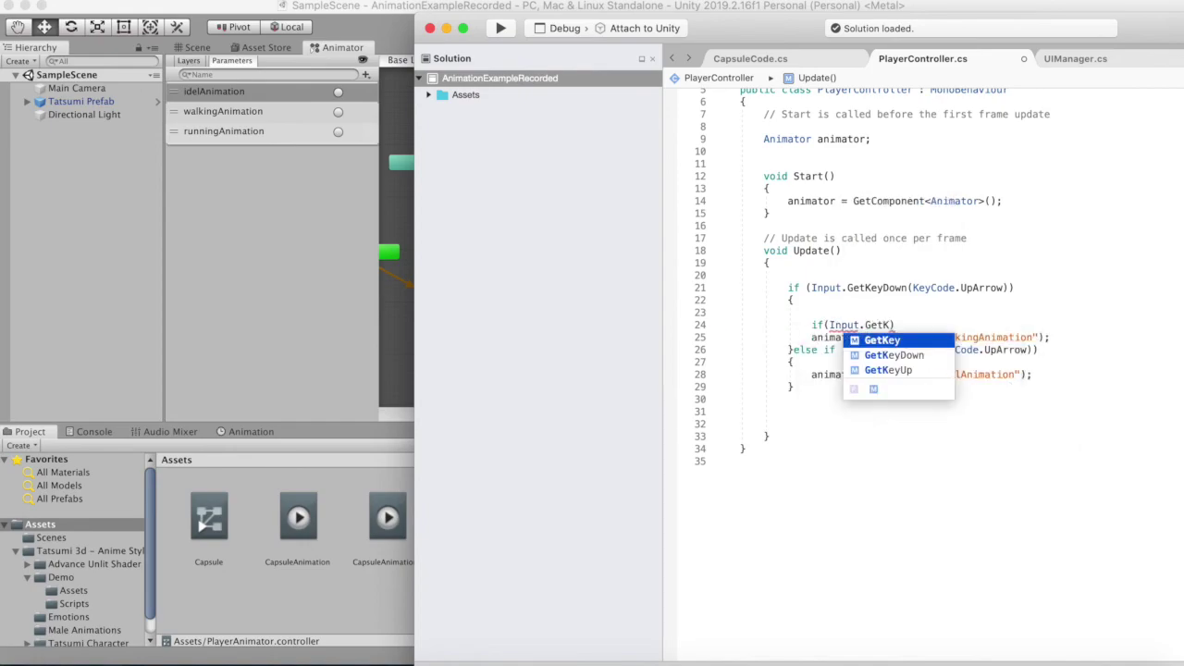
key(Down)
key(Return)
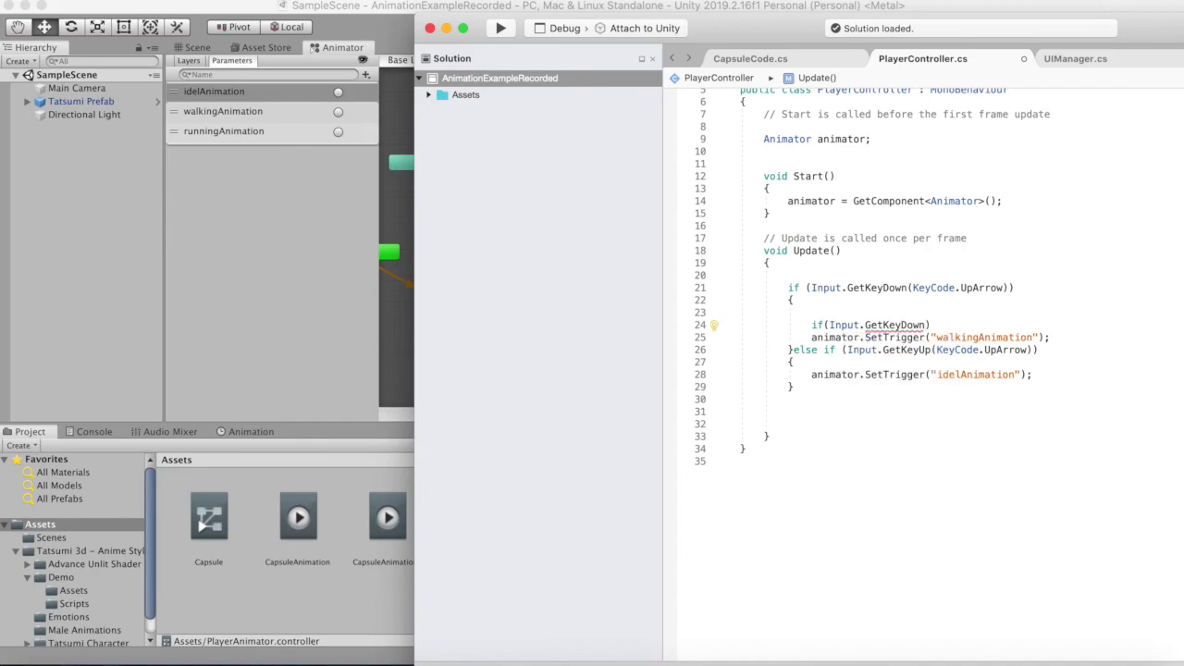
text(()
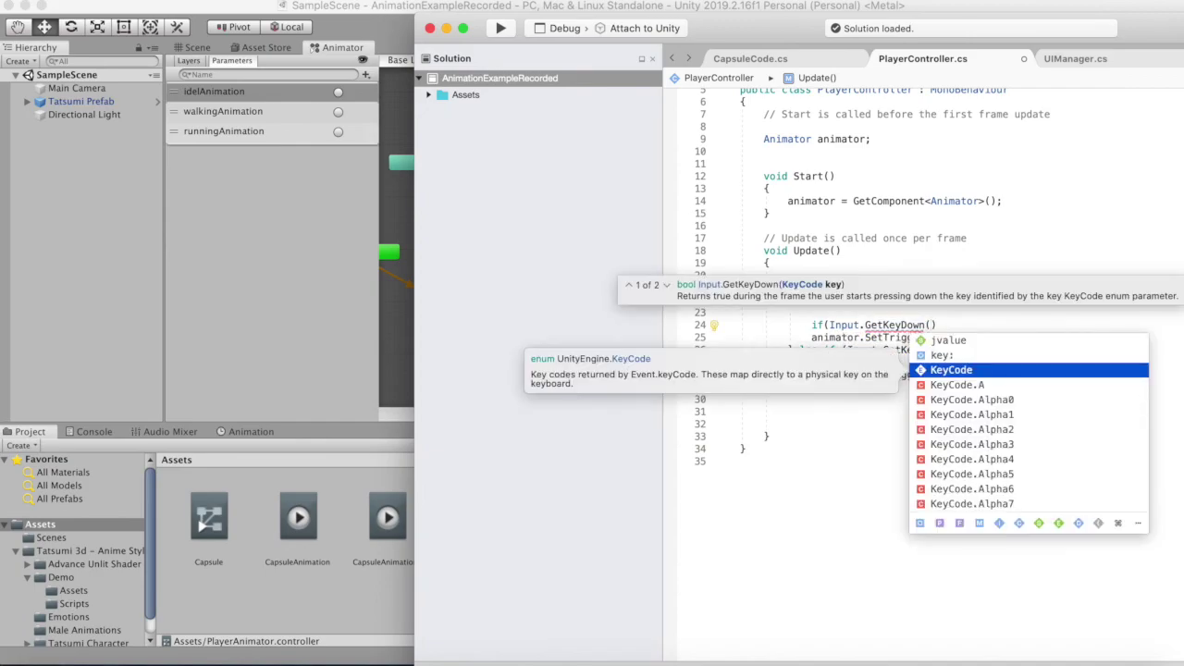
text())
text(Key)
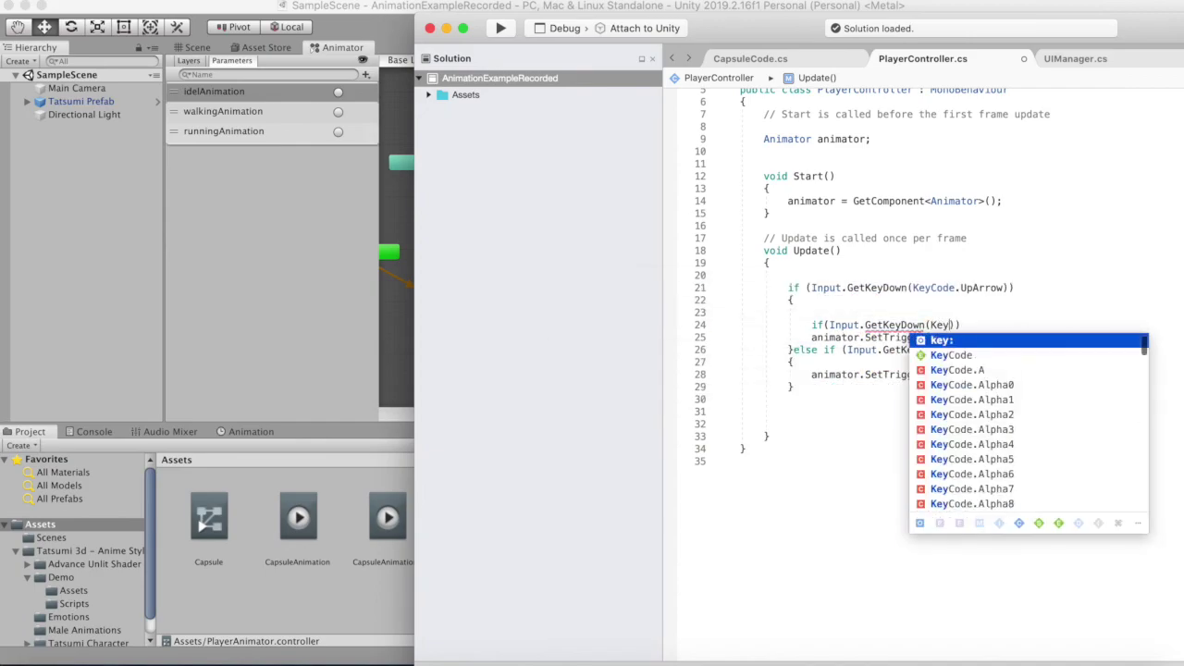
key(Return)
text(.sh)
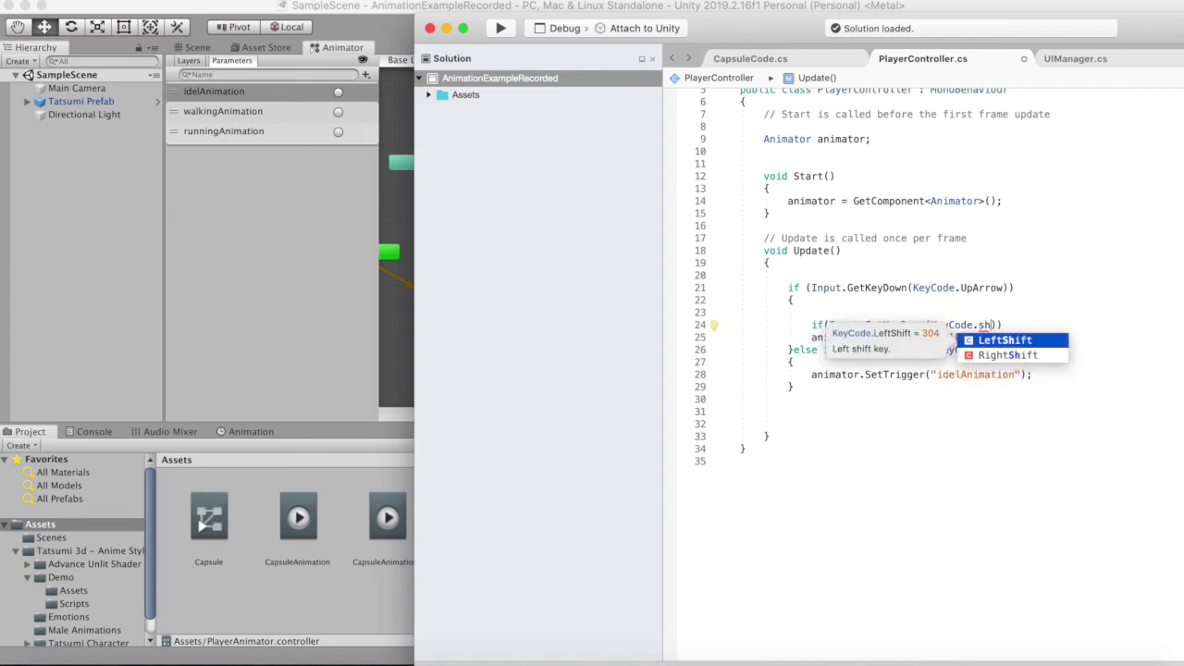
key(Return)
text({)
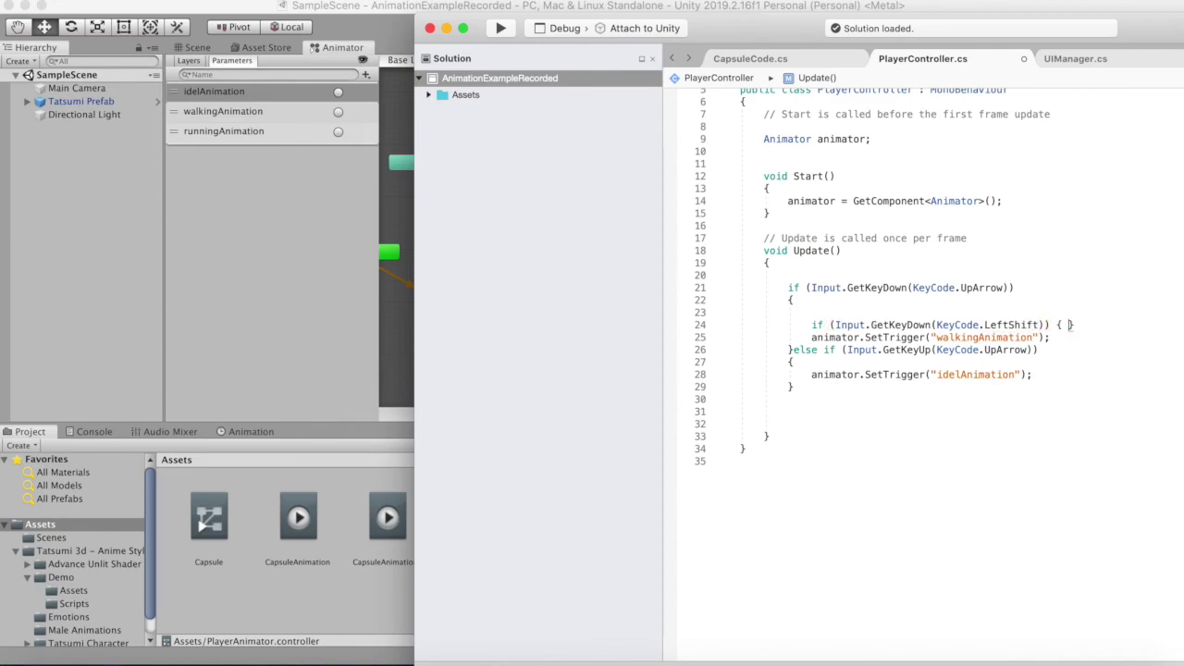
key(Return)
Add an else branch and place the SetTrigger("walkingAnimation") line in both branches
key(Down)
text(else {)
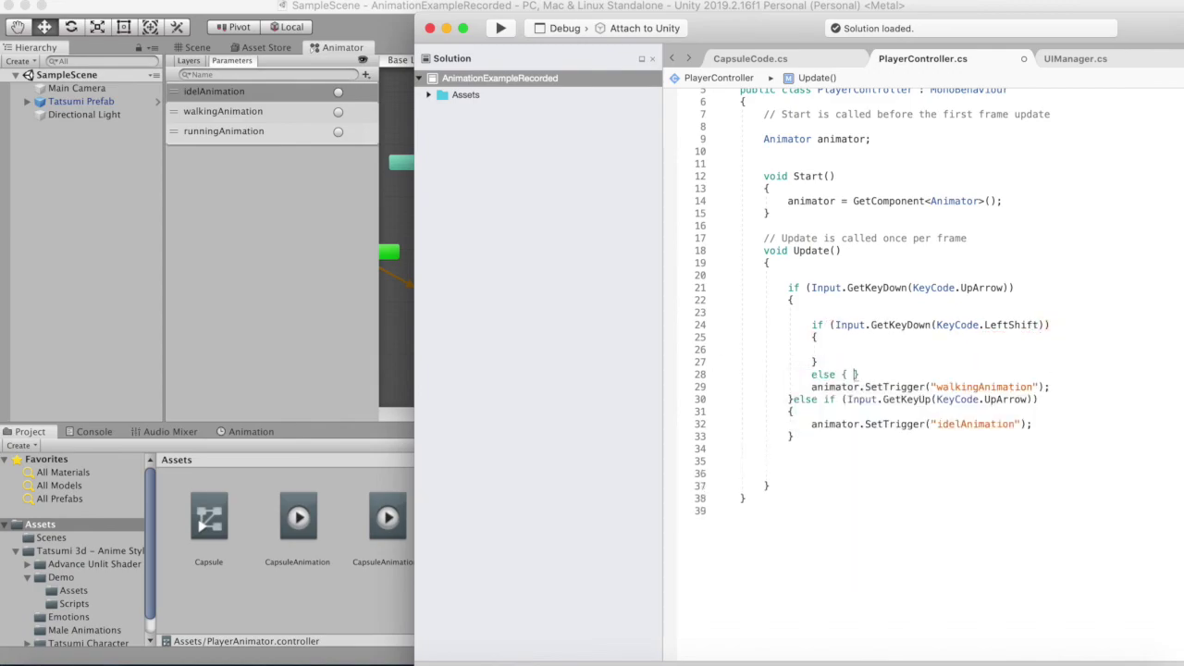
key(Return)
key(shift+End)
key(super+x)
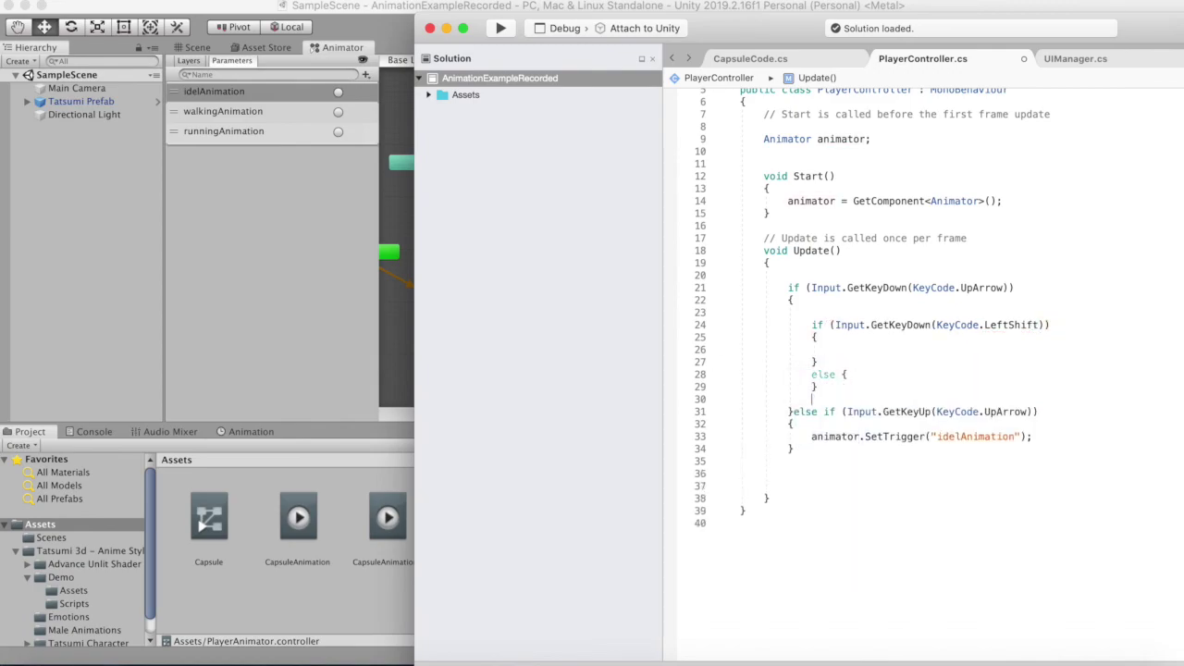
key(Return)
key(super+v)
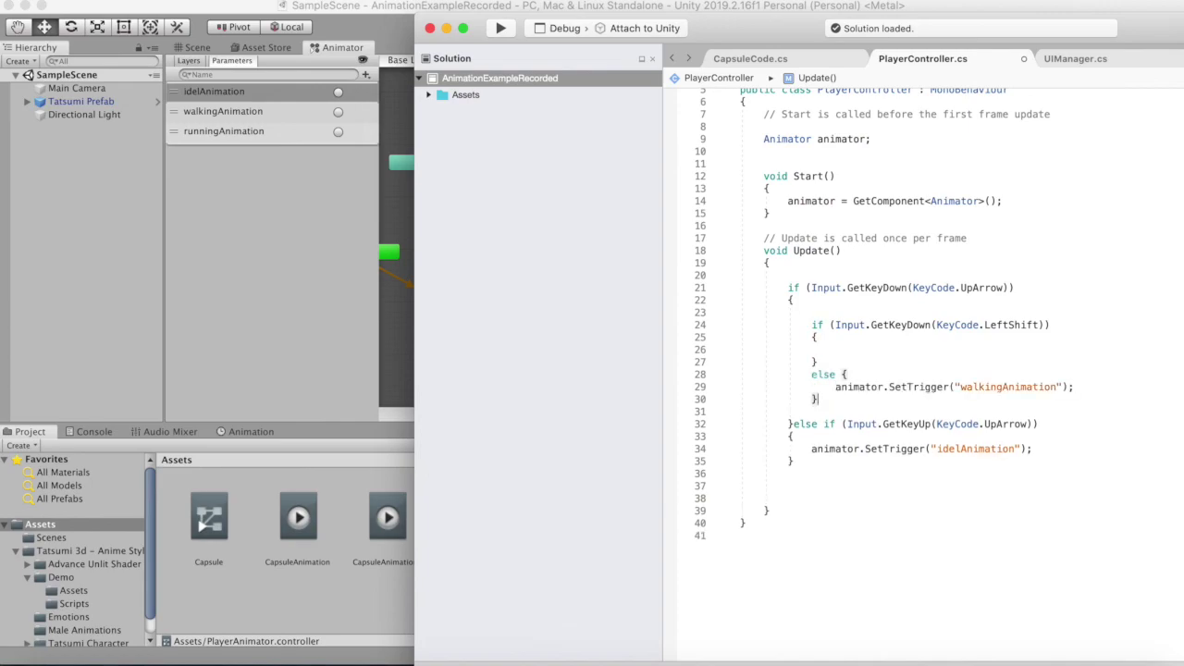
key(shift+End)
key(super+c)
key(Up)
key(Up)
key(Up)
key(super+v)
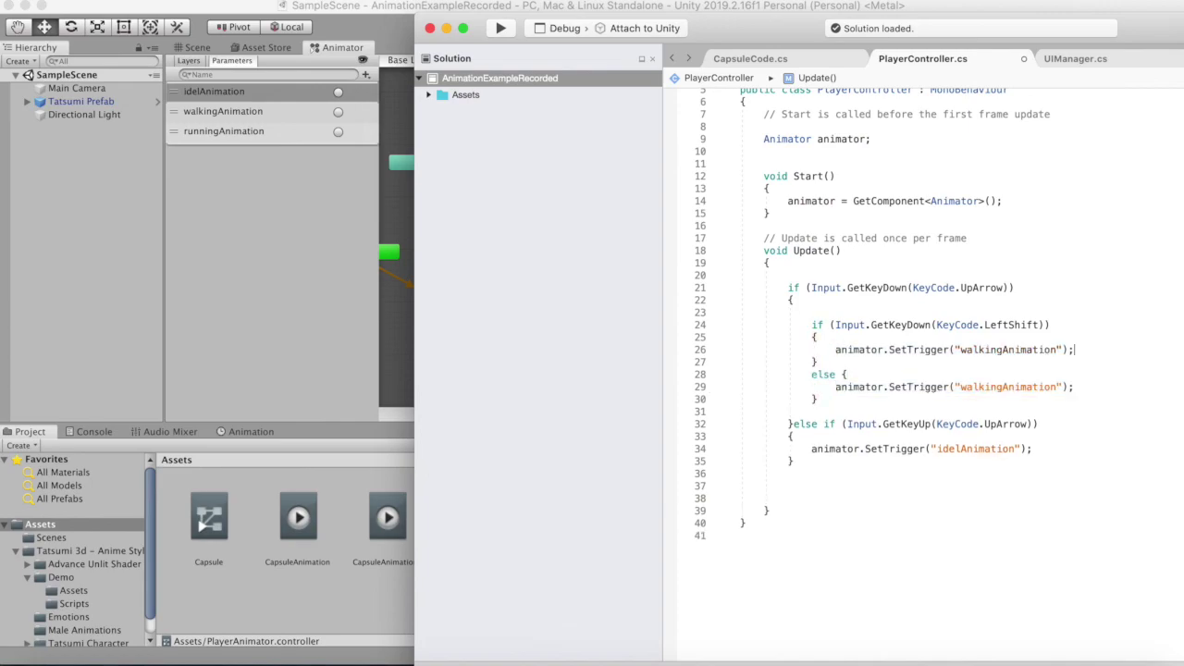
click(1003, 349)
key(BackSpace)
key(BackSpace)
key(BackSpace)
key(BackSpace)
key(BackSpace)
key(BackSpace)
Rename line 26's trigger to runningAnimation and change GetKeyDown to GetKey
text(running)
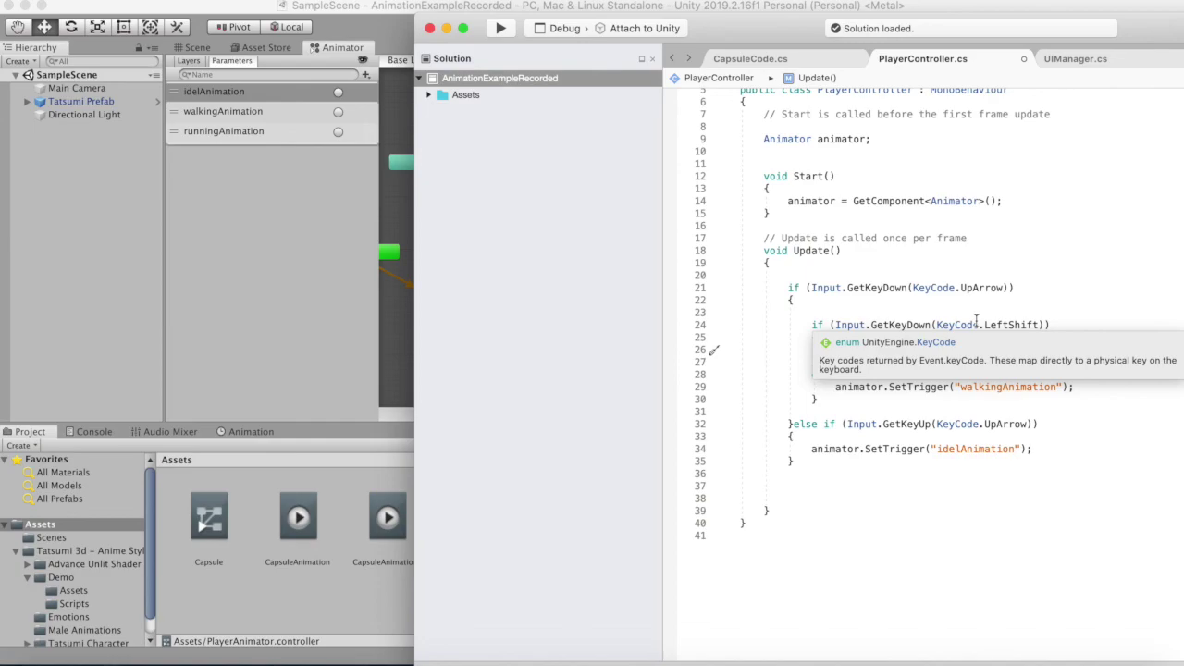
click(930, 325)
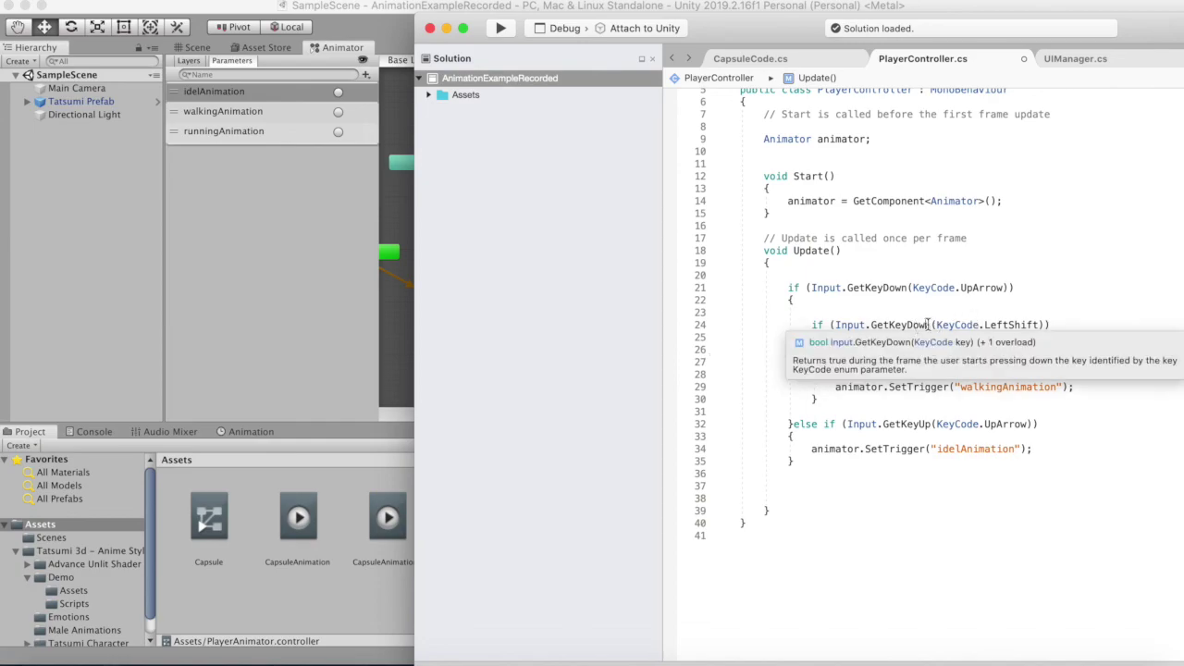
key(BackSpace)
key(BackSpace)
key(BackSpace)
key(BackSpace)
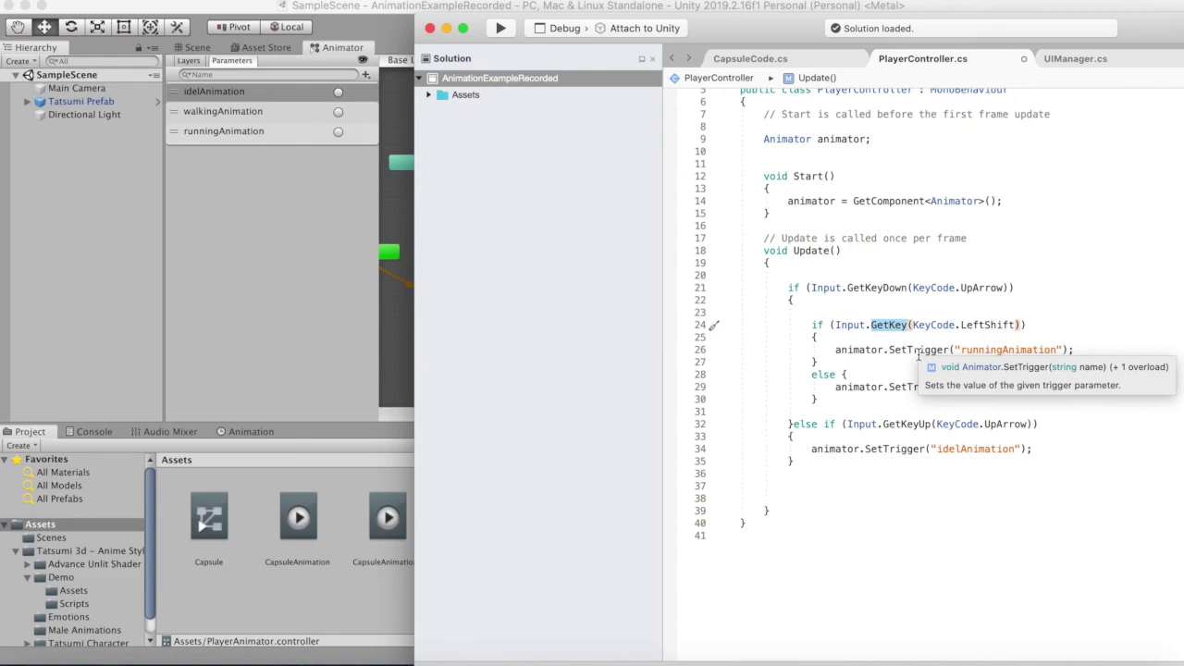
double_click(997, 350)
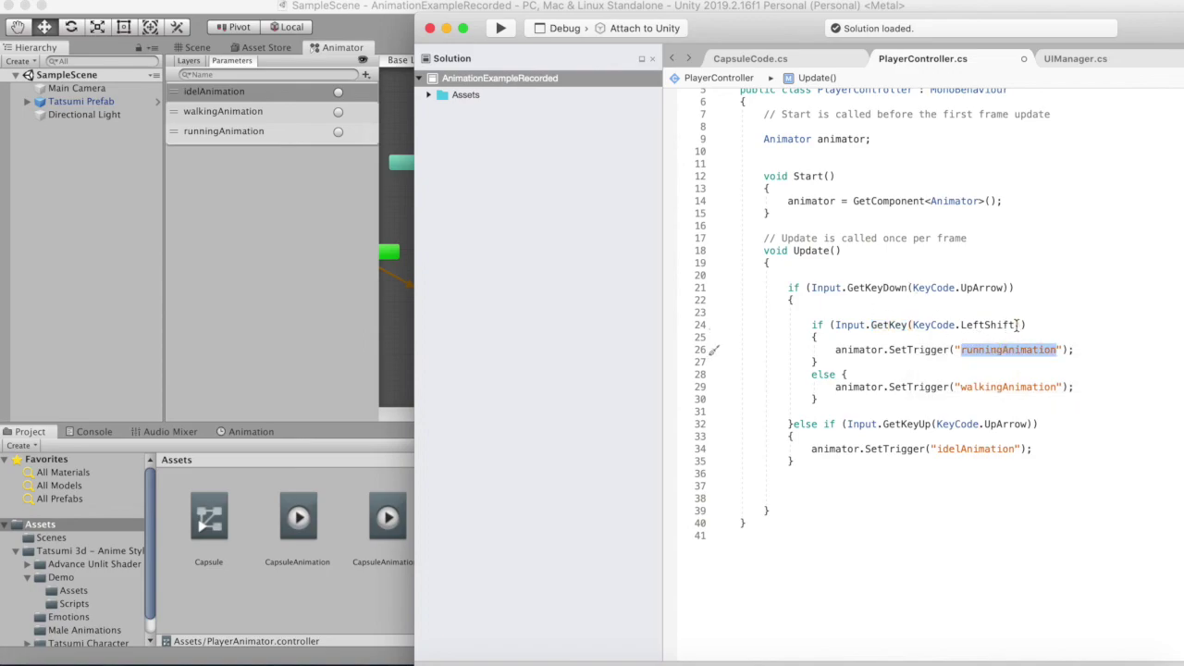
drag(1020, 325, 870, 325)
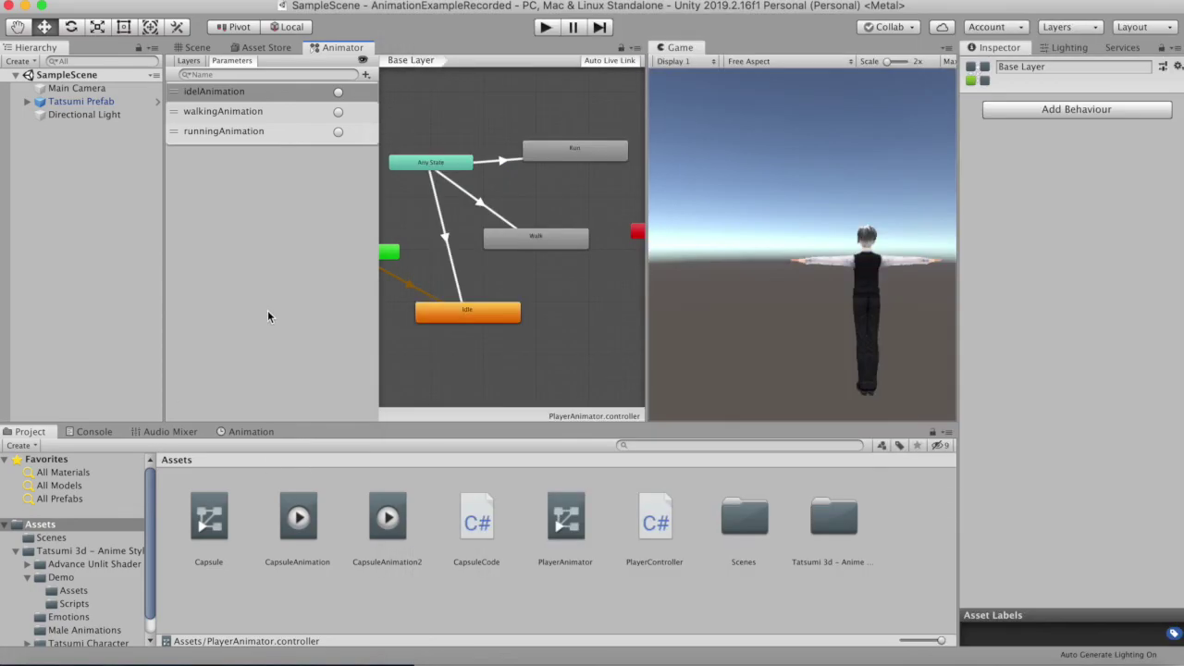
double_click(987, 325)
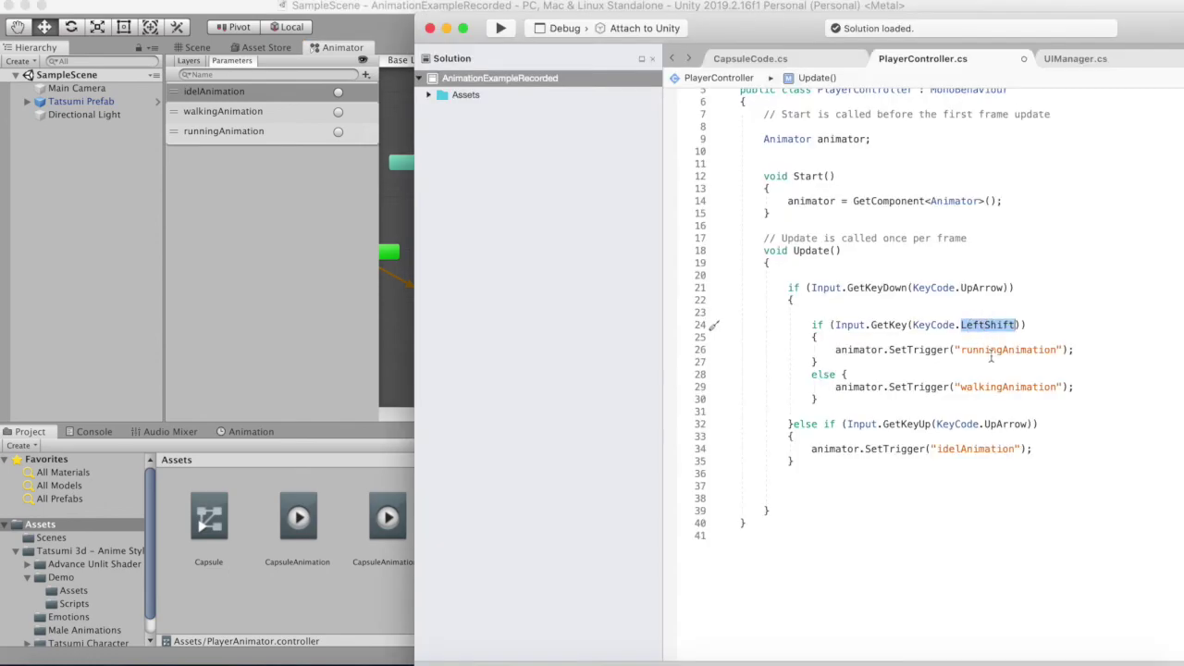
key(BackSpace)
Replace LeftShift with Space as the held key, then run the game in Unity
text(Sp)
key(Return)
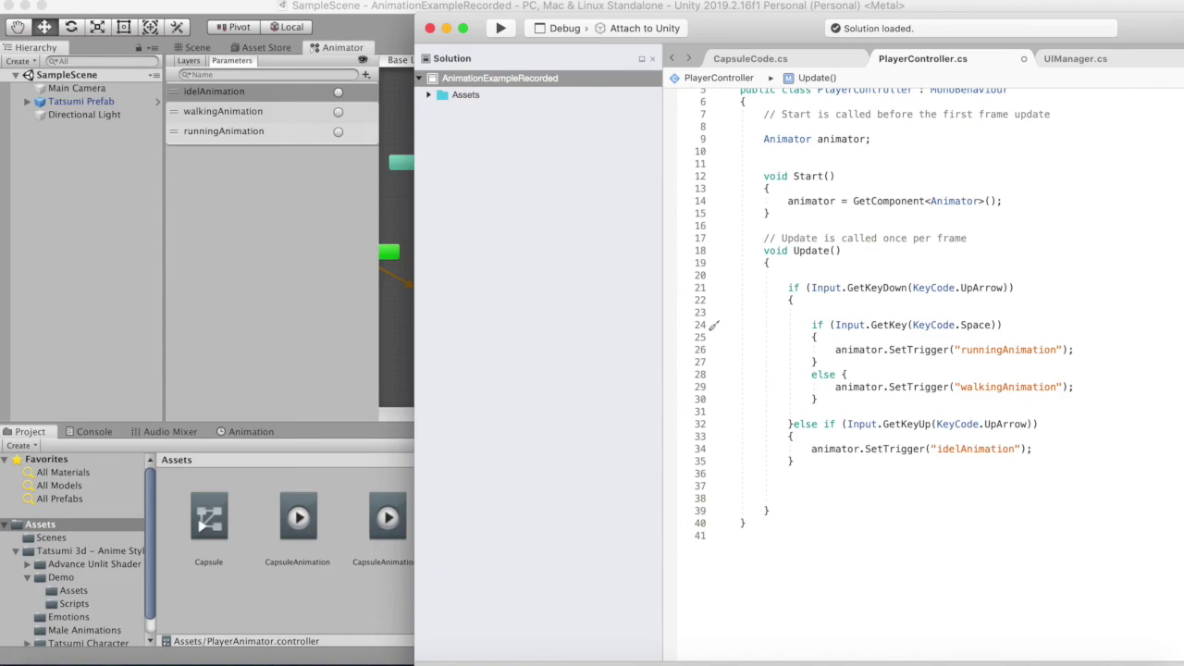
click(947, 403)
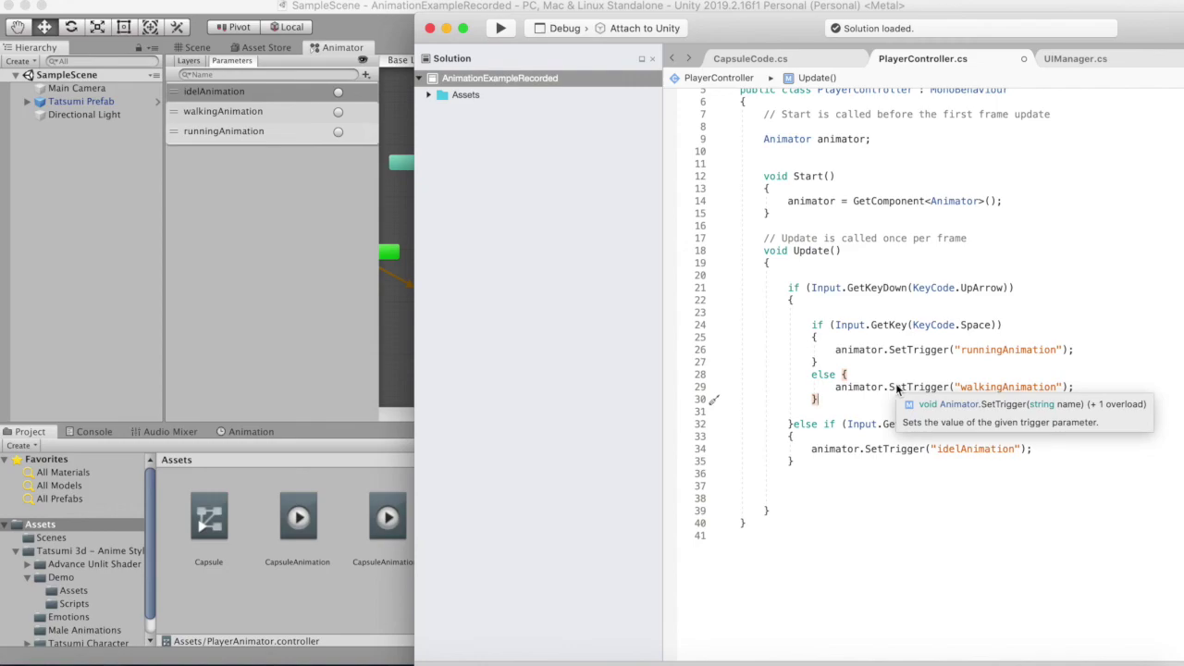
click(330, 293)
click(545, 26)
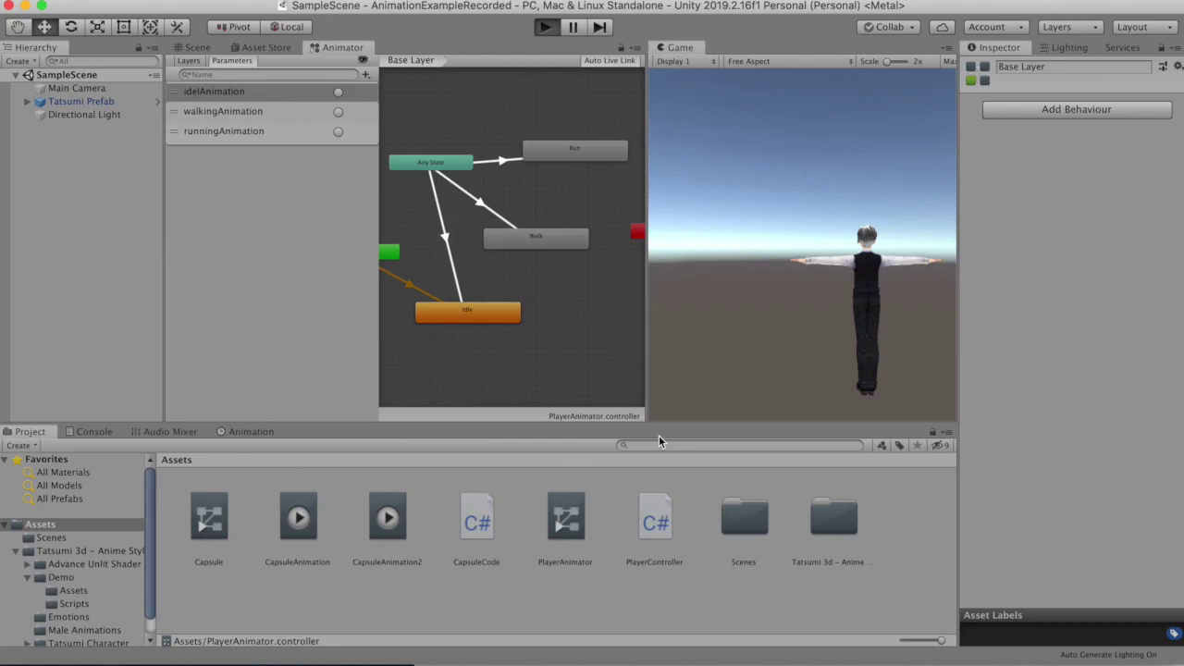